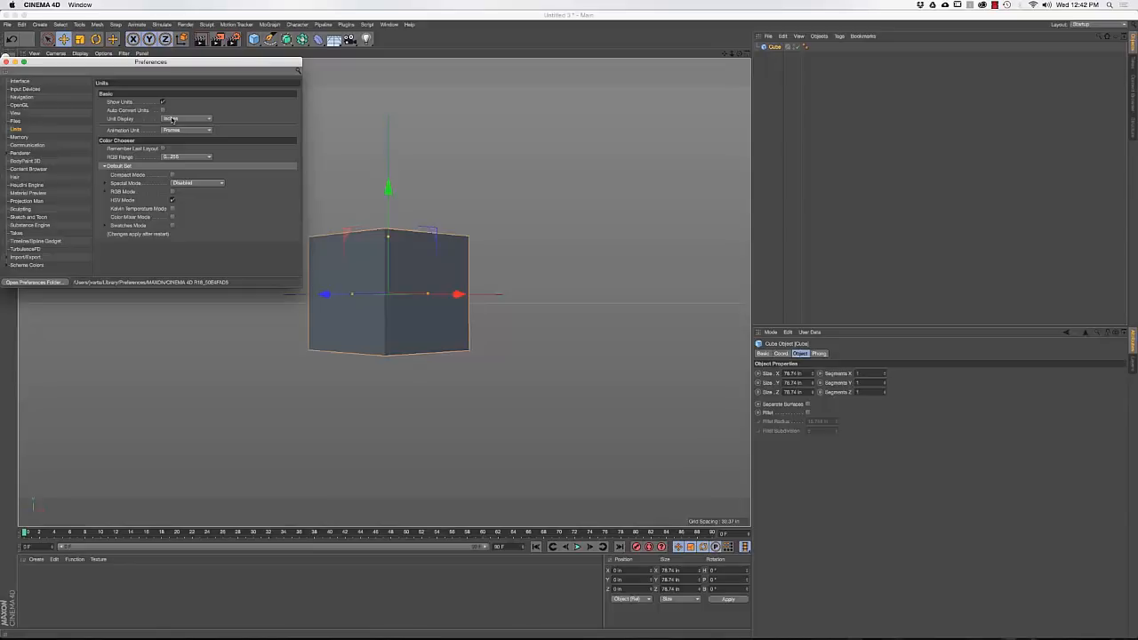
Set the unit display to Inches and close the preferences
click(171, 120)
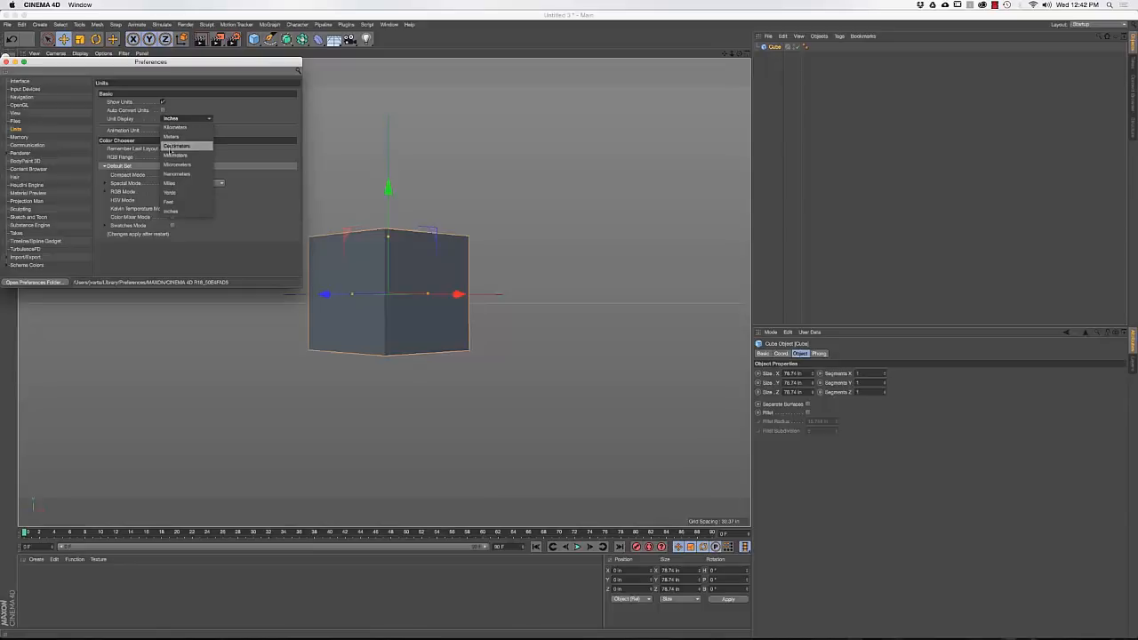
click(166, 214)
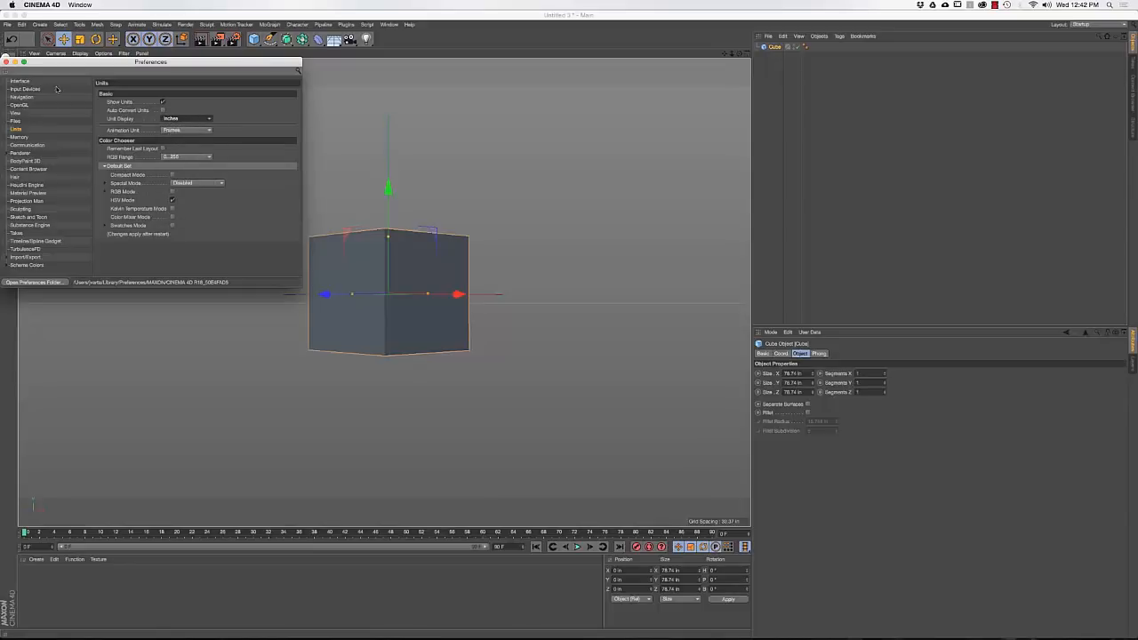
click(5, 62)
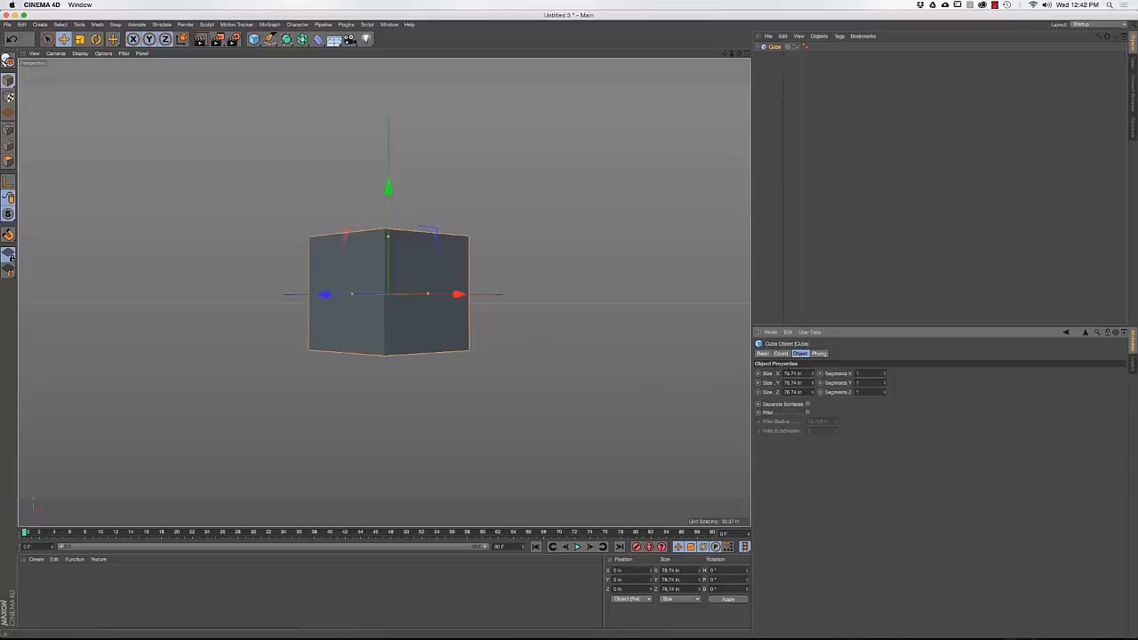
Set the cube's X, Y and Z size to 70 in each
double_click(789, 373)
text(70)
key(Tab)
text(70)
key(Tab)
text(70)
key(Return)
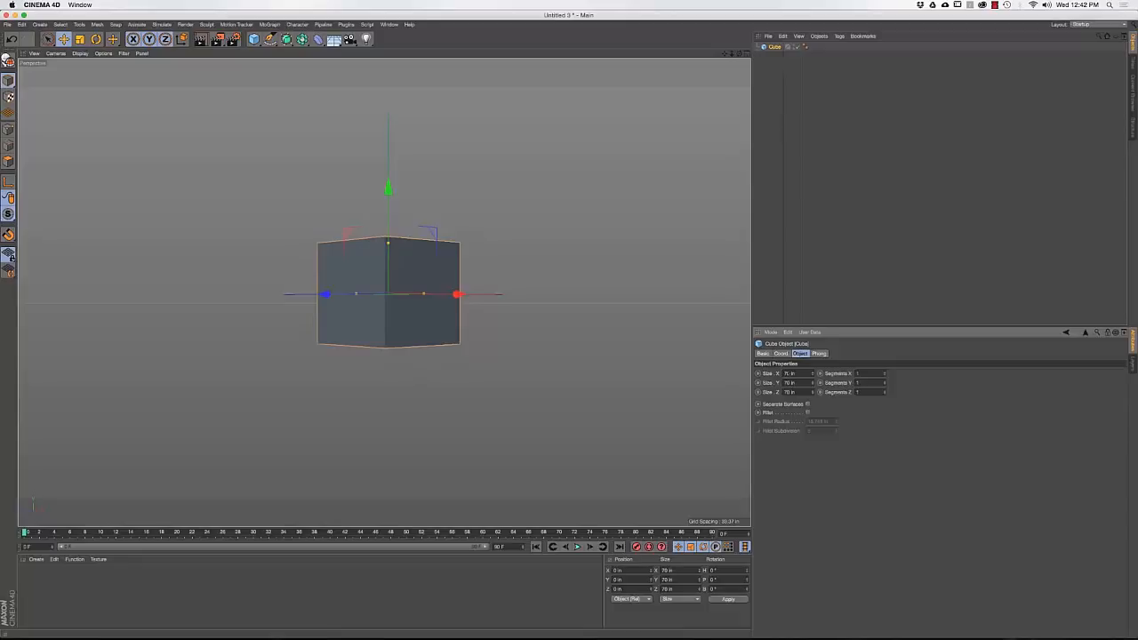
Enable the cube's fillet and set the fillet radius to 1 in
click(808, 413)
double_click(811, 421)
text(1)
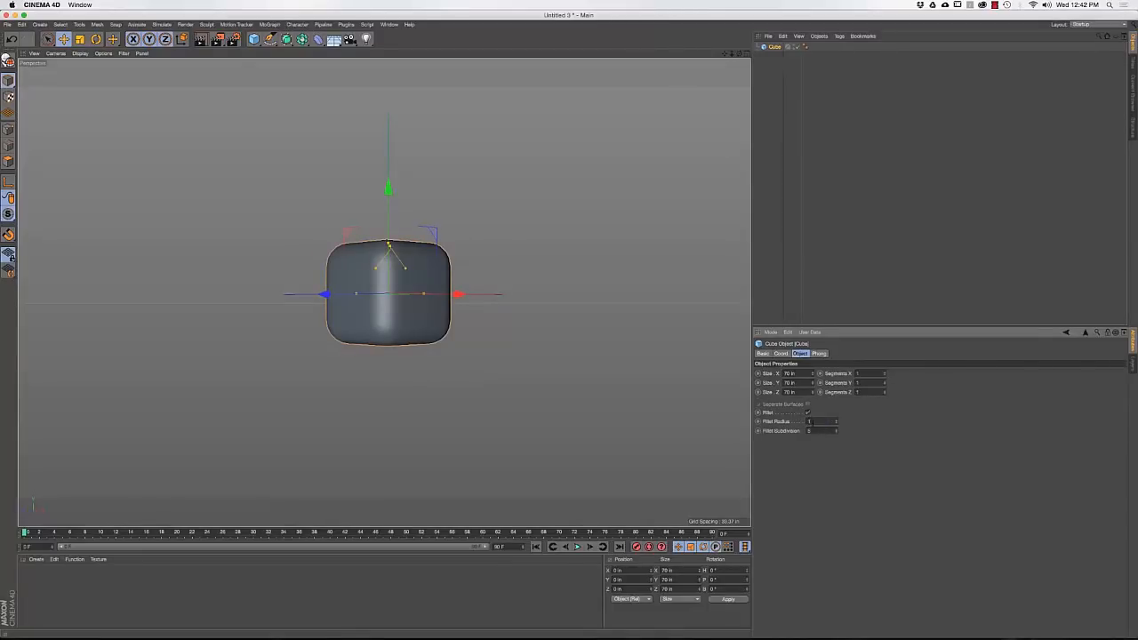
key(Return)
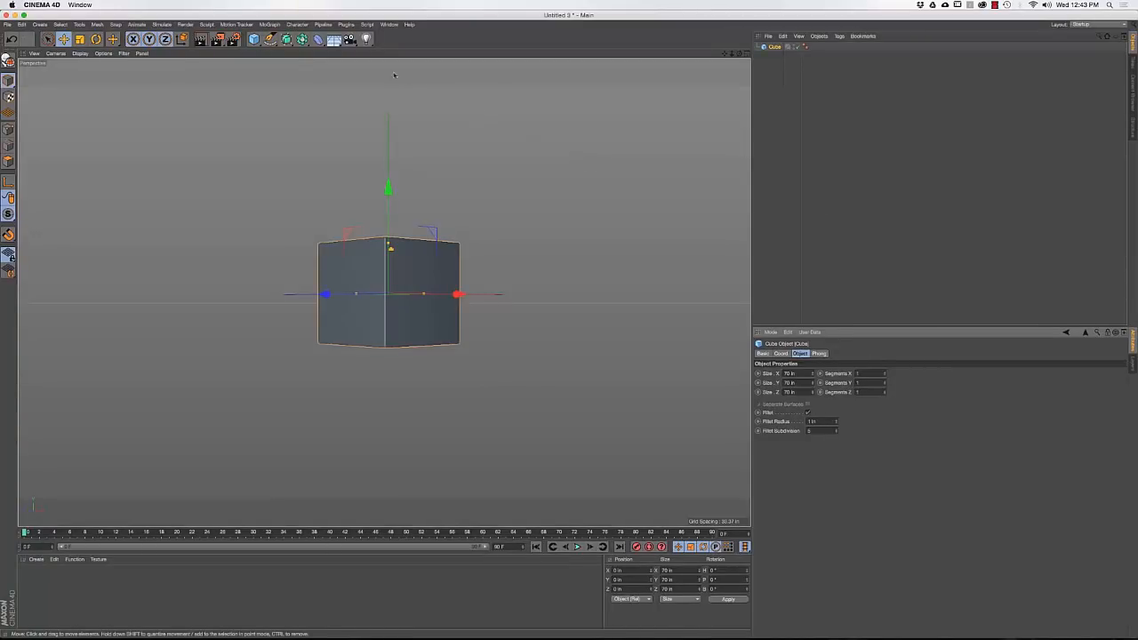
Add a camera to the scene and set its focal length to 25
click(349, 41)
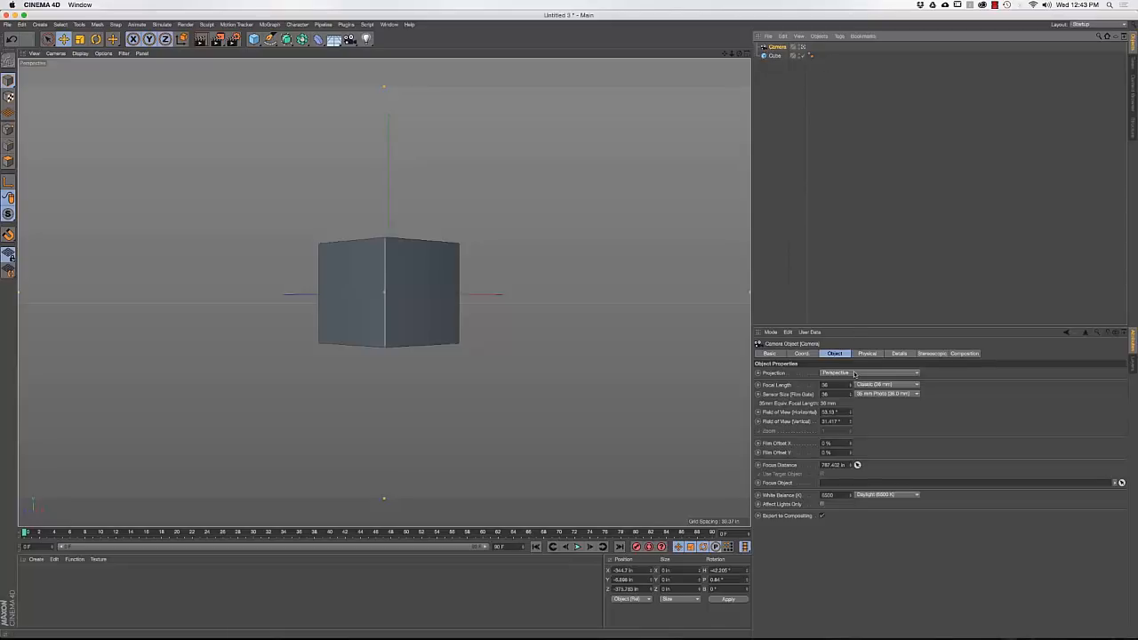
click(825, 384)
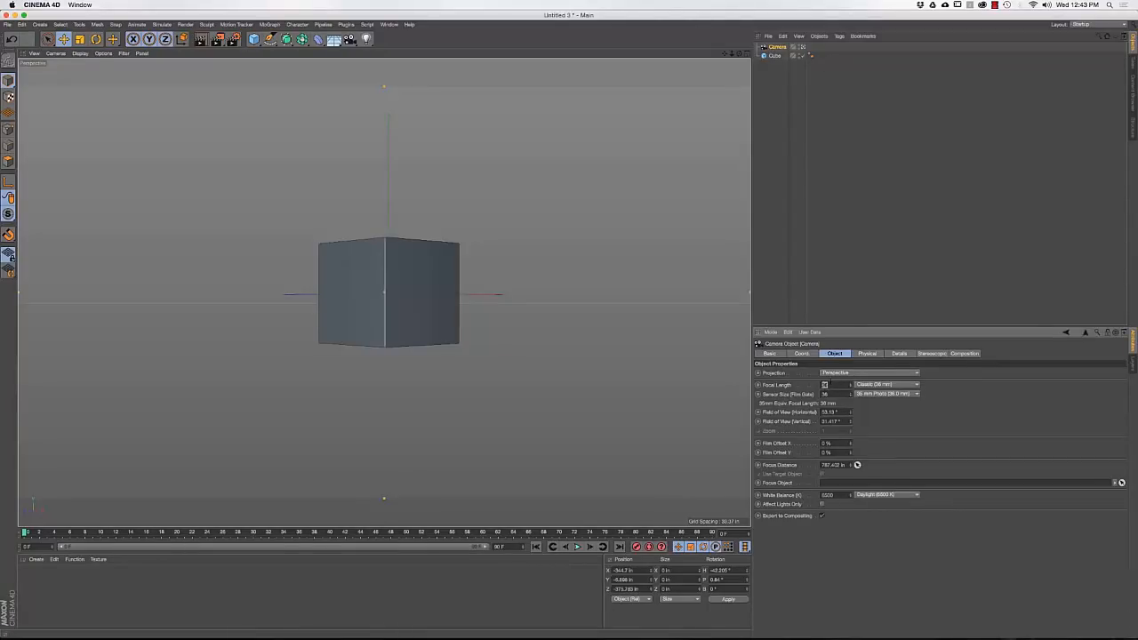
text(25)
key(Return)
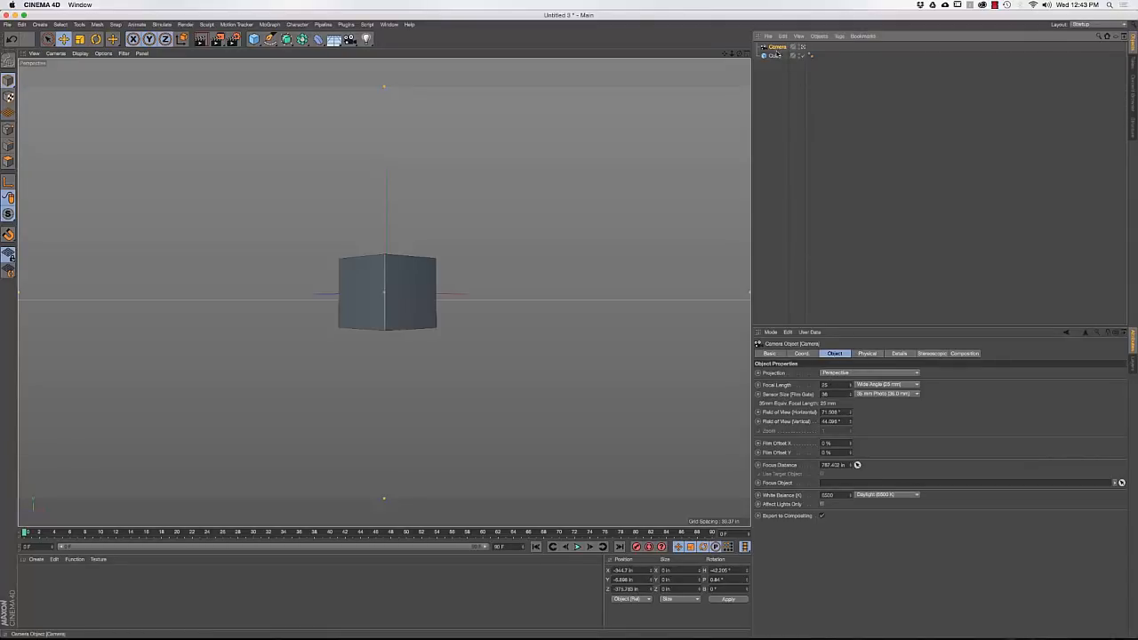
Reset the camera's position to 0 on X and Z and set its Y position to 400 in
click(805, 354)
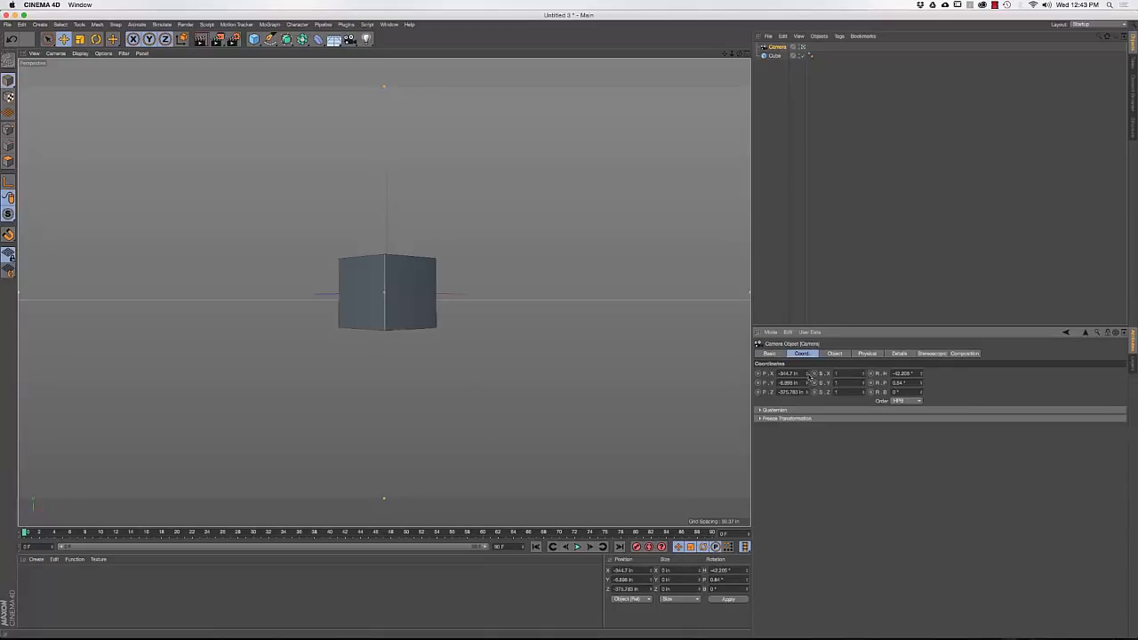
right_click(808, 373)
right_click(807, 383)
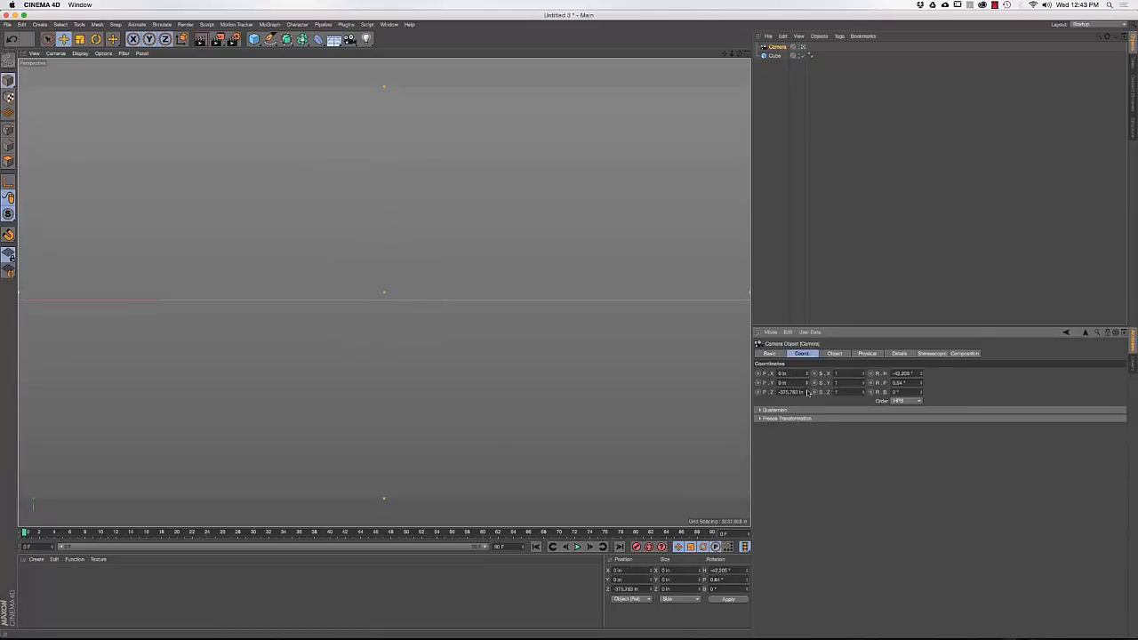
right_click(807, 392)
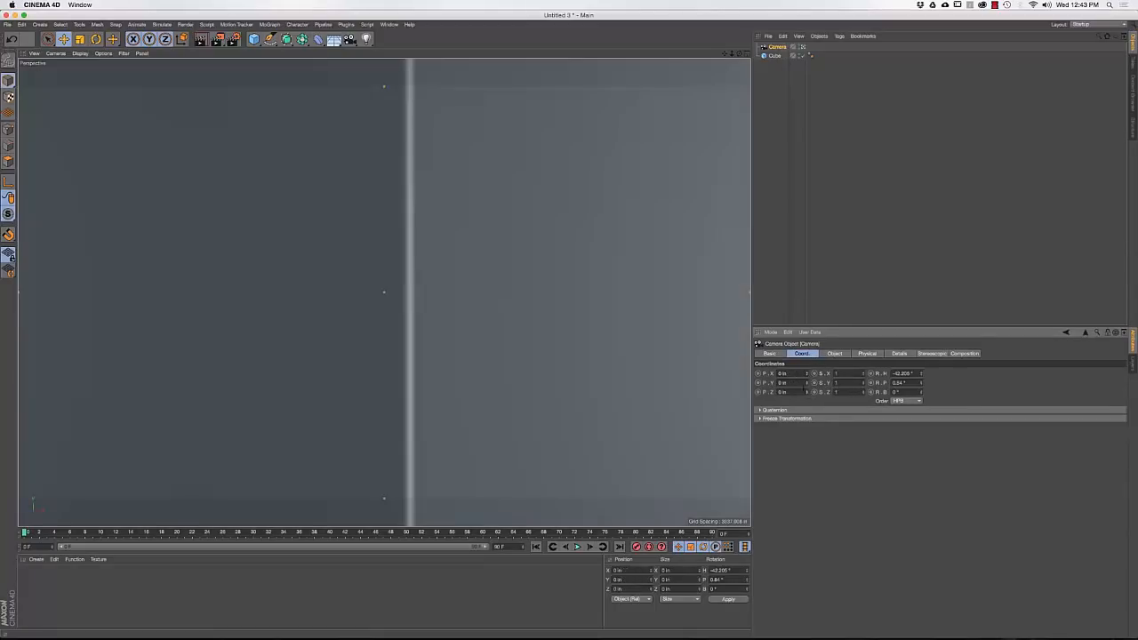
click(795, 383)
text(400)
key(Return)
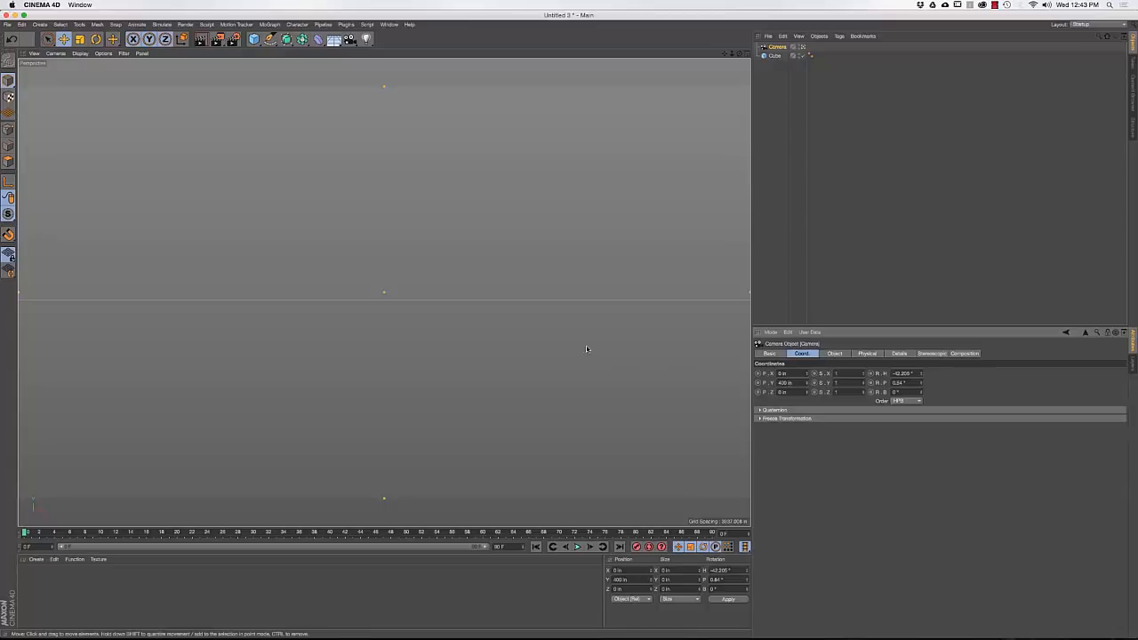
Reset the camera's heading to 0° and set its pitch to -90° so it looks straight down at the cube
middle_click(582, 350)
scroll(575, 230, down, 5)
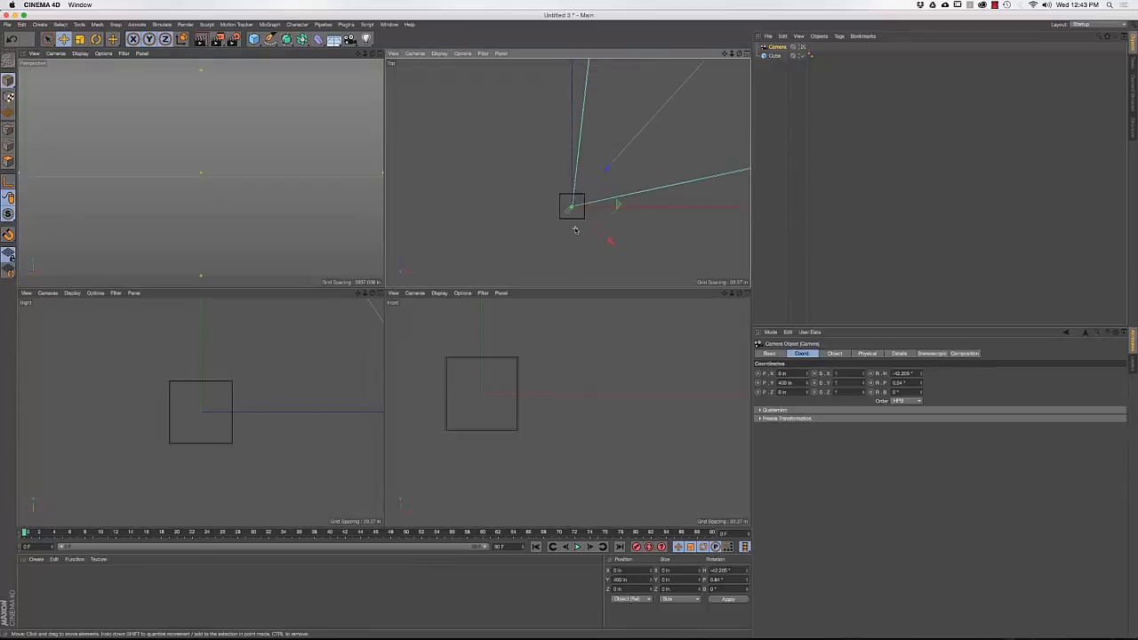
right_click(921, 373)
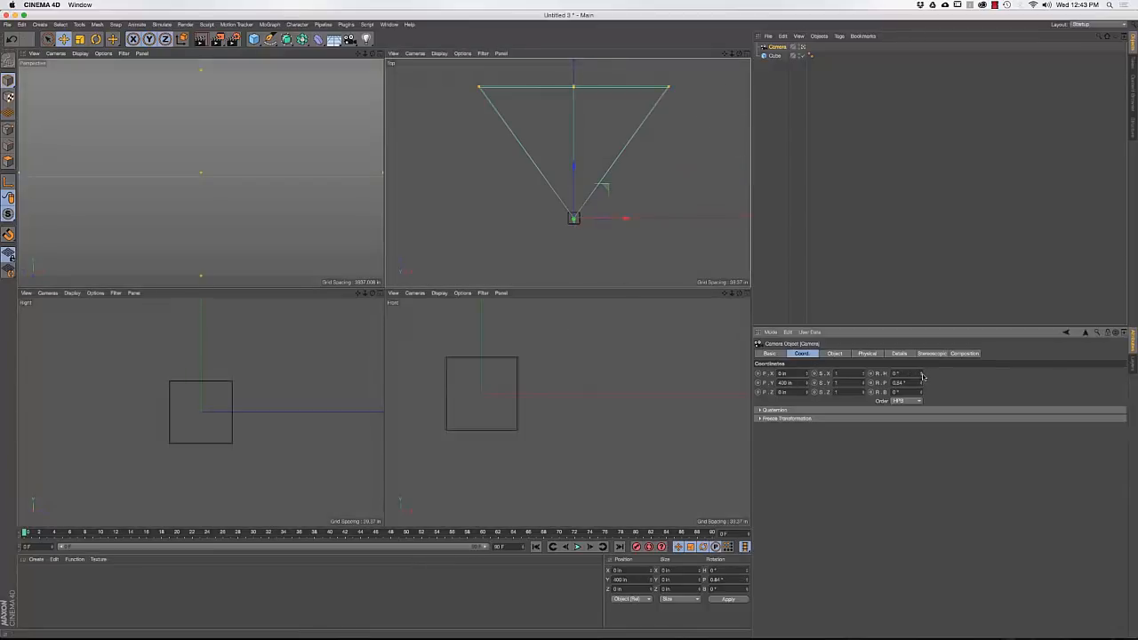
right_click(921, 383)
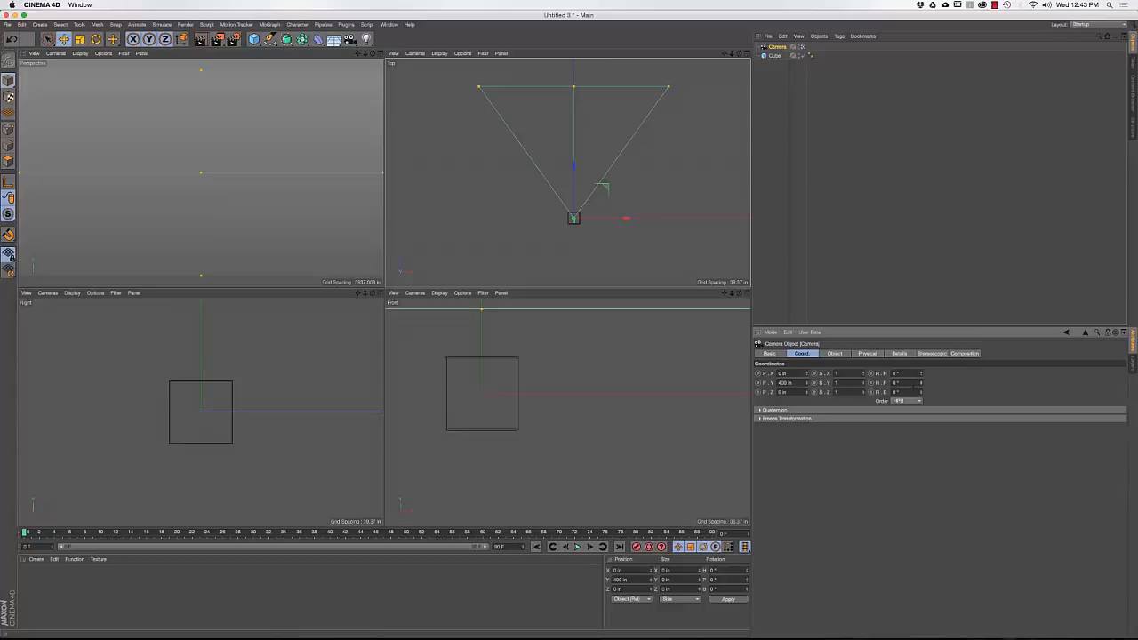
click(914, 384)
key(BackSpace)
text(-90)
key(Return)
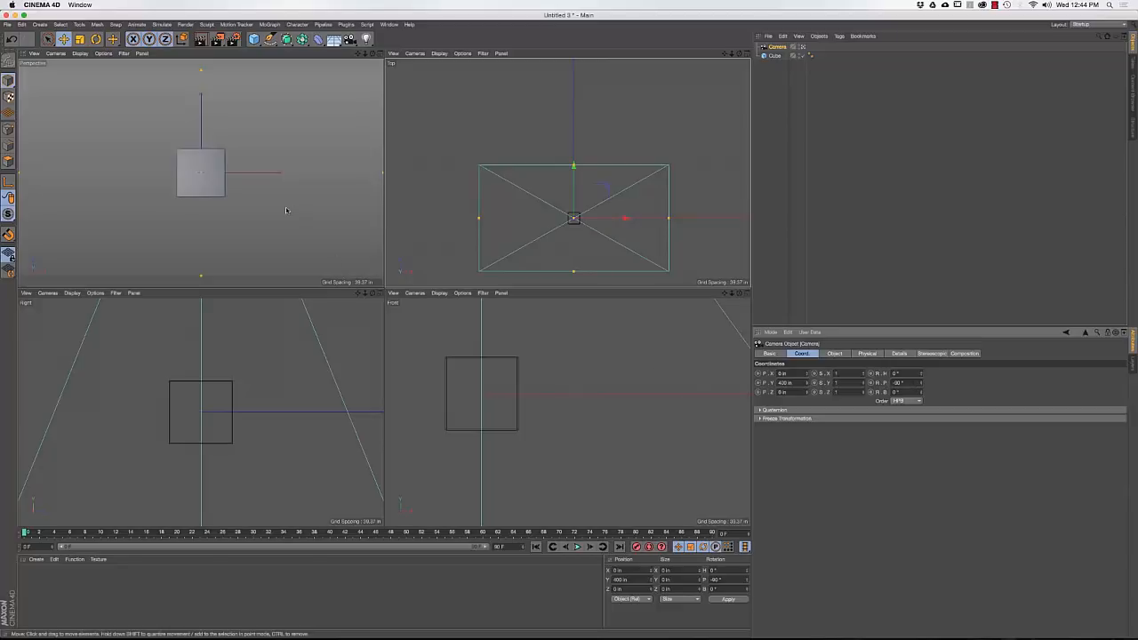
Add a plane and scale it up uniformly to about 631 in wide around the cube
scroll(308, 401, down, 10)
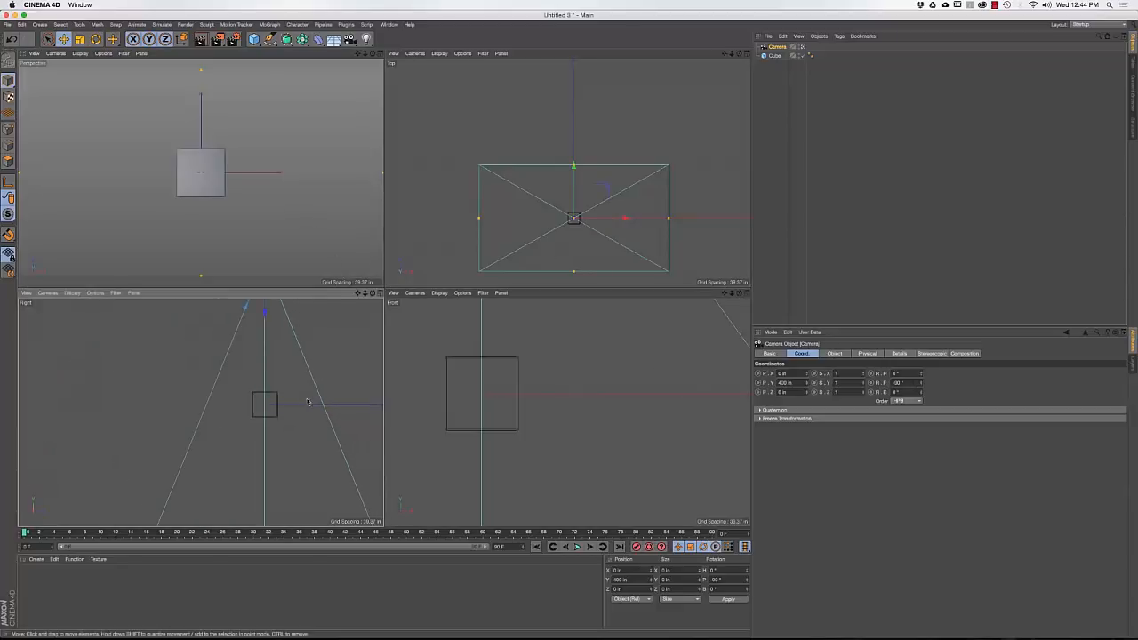
alt+middle_drag(307, 401, 214, 414)
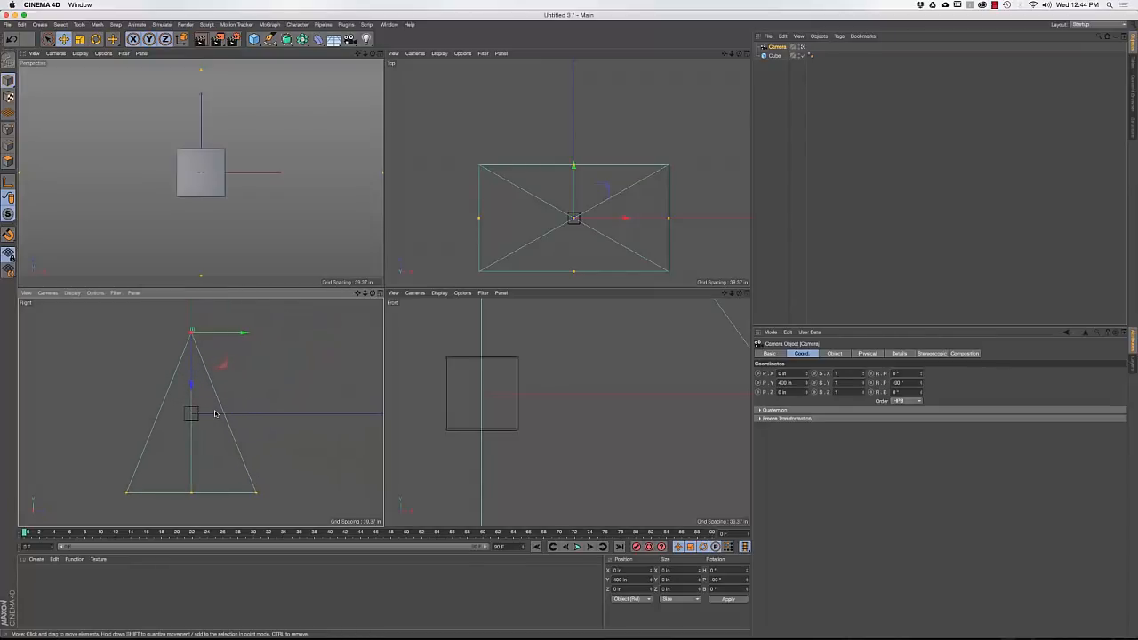
middle_click(232, 224)
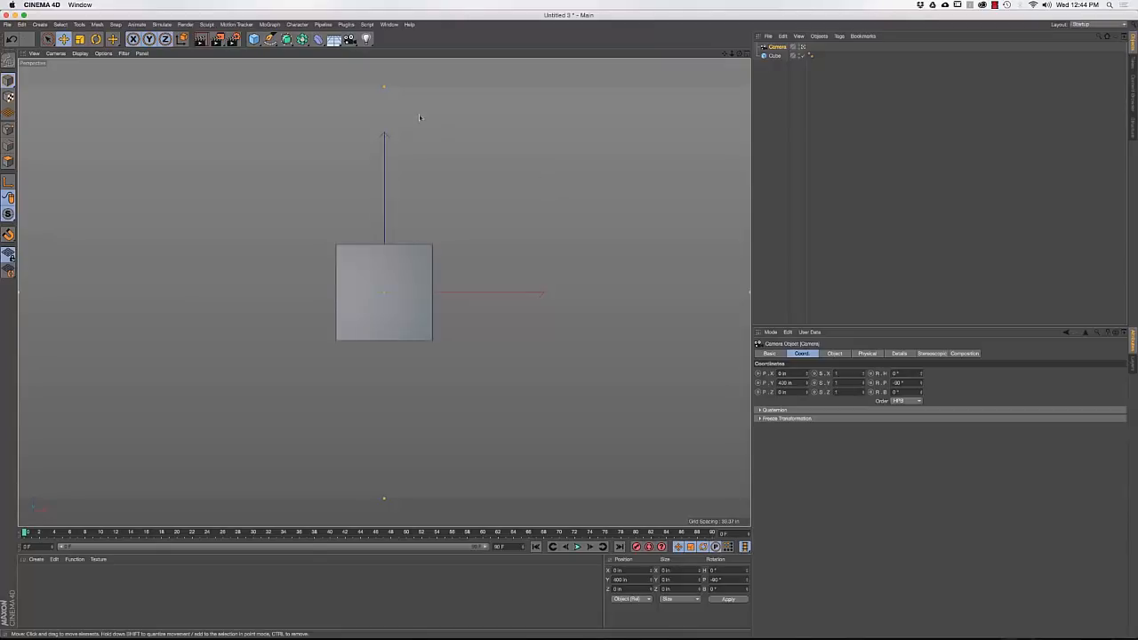
click(254, 39)
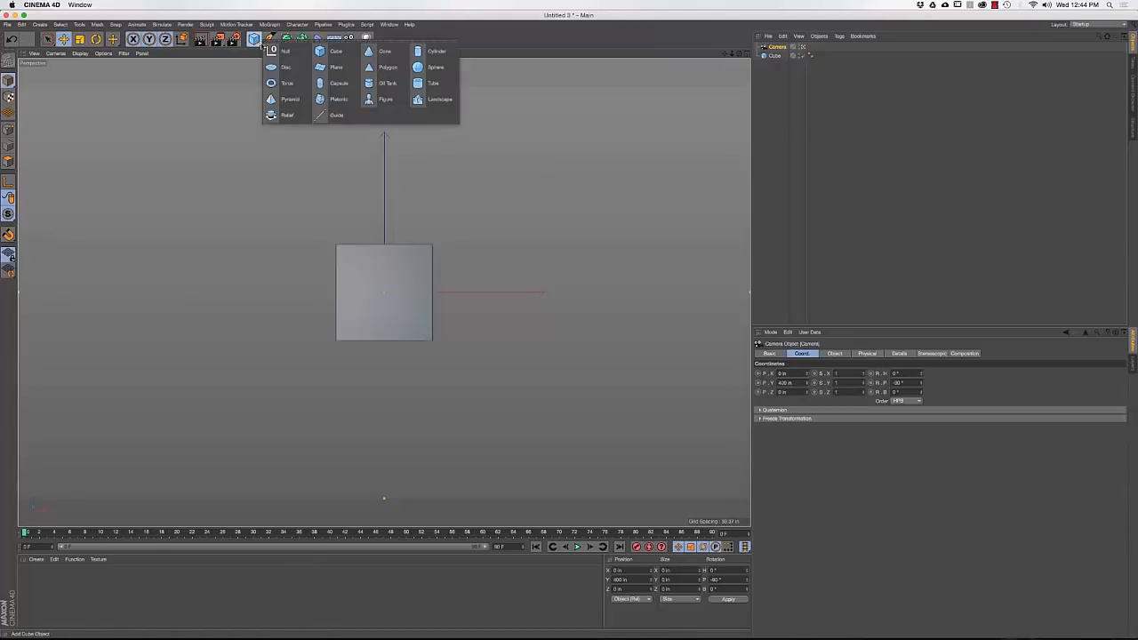
click(322, 72)
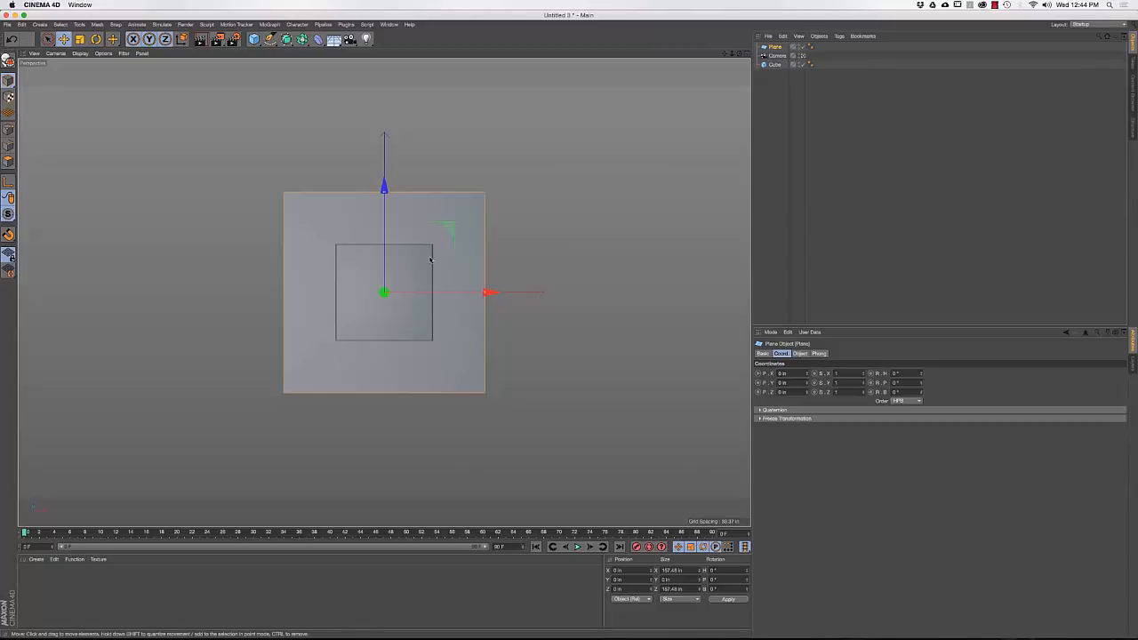
key(t)
drag(423, 267, 738, 119)
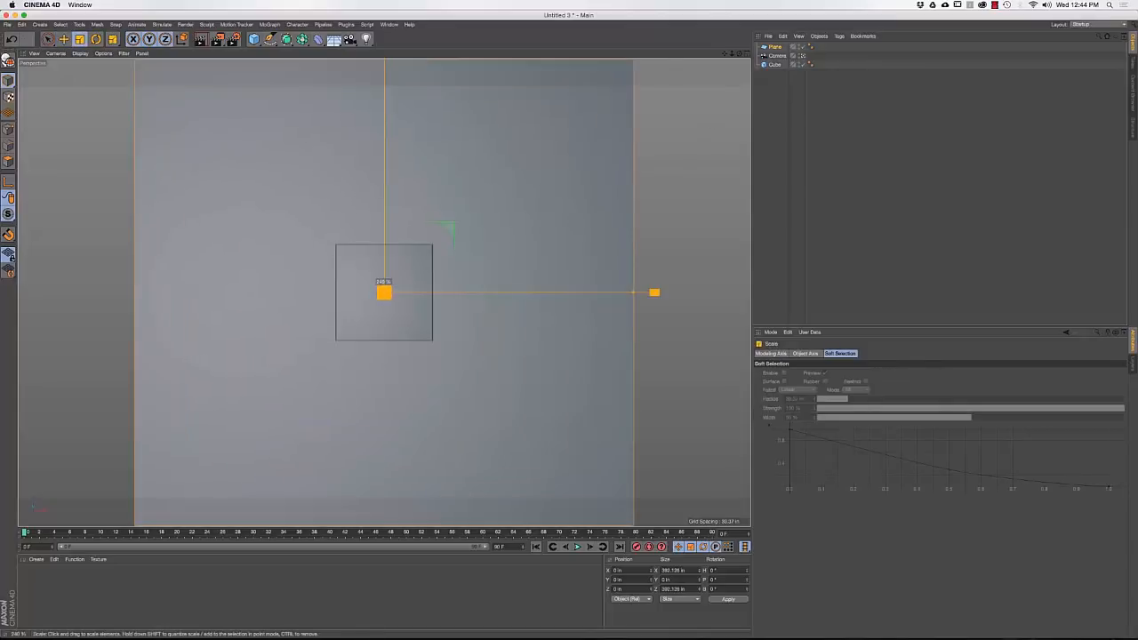
drag(363, 314, 498, 314)
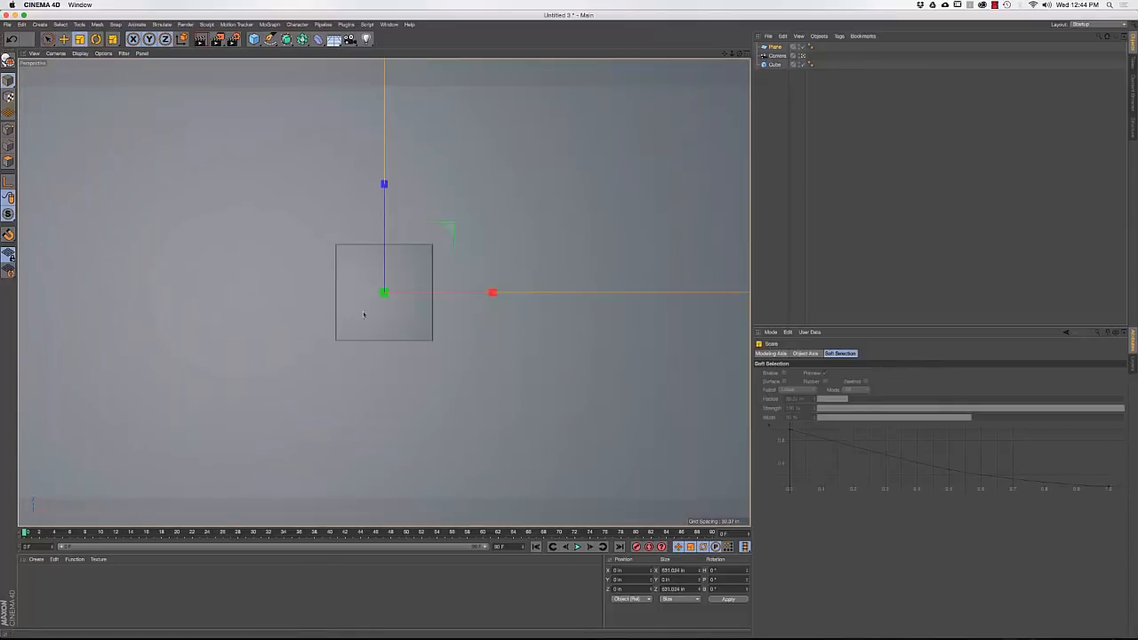
Move the plane down about 59 in below the cube and enlarge it slightly to fill the camera view
middle_click(429, 283)
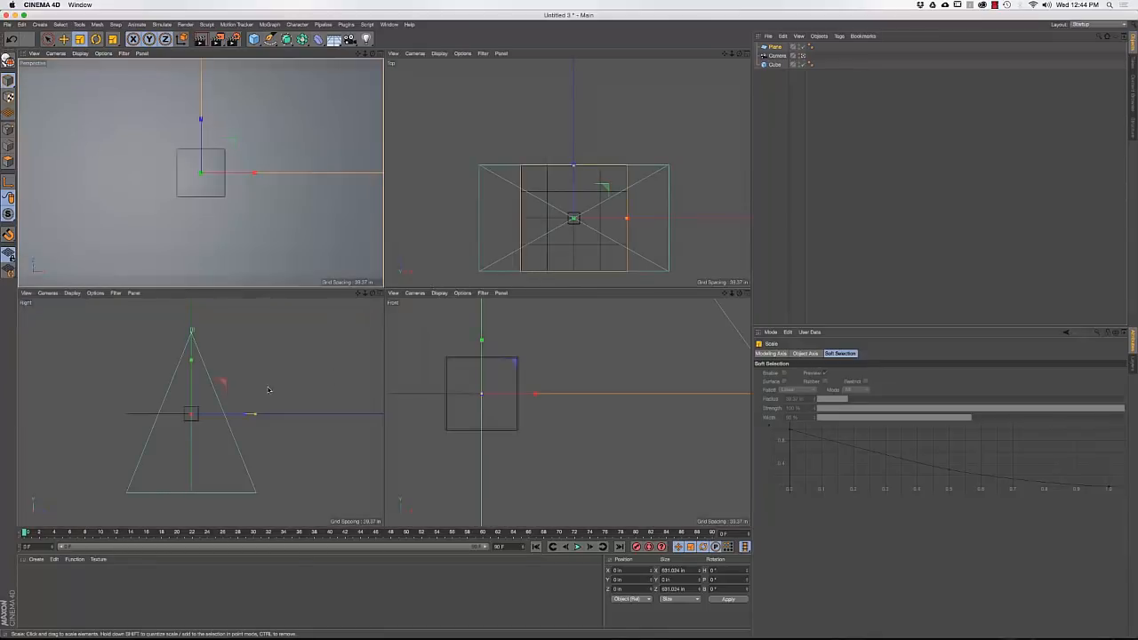
key(e)
drag(191, 360, 193, 392)
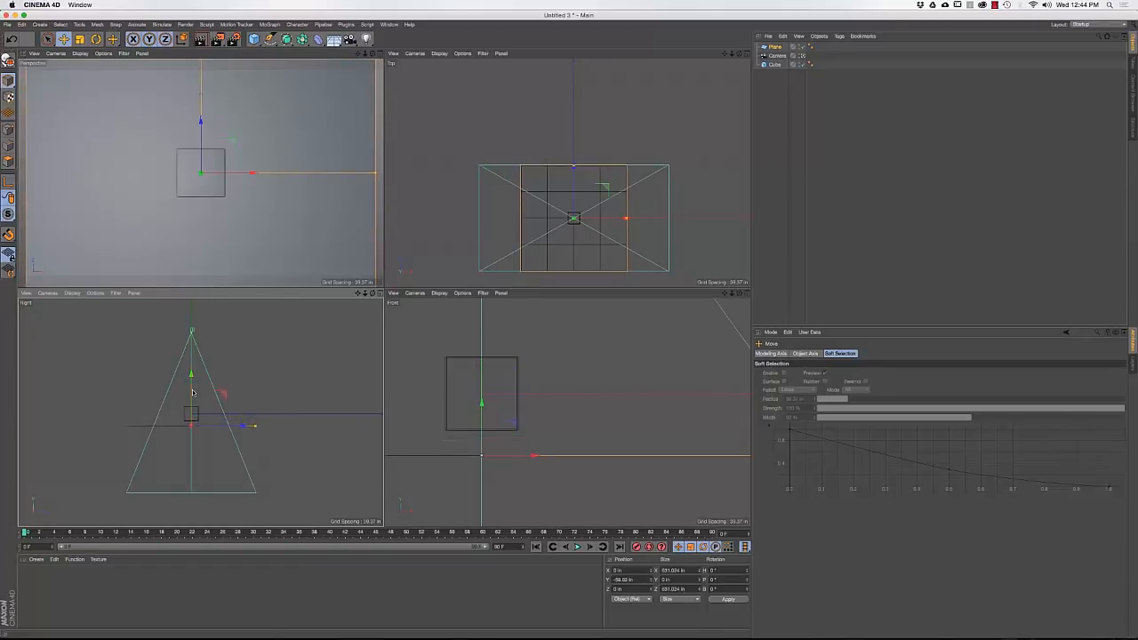
middle_click(208, 246)
key(t)
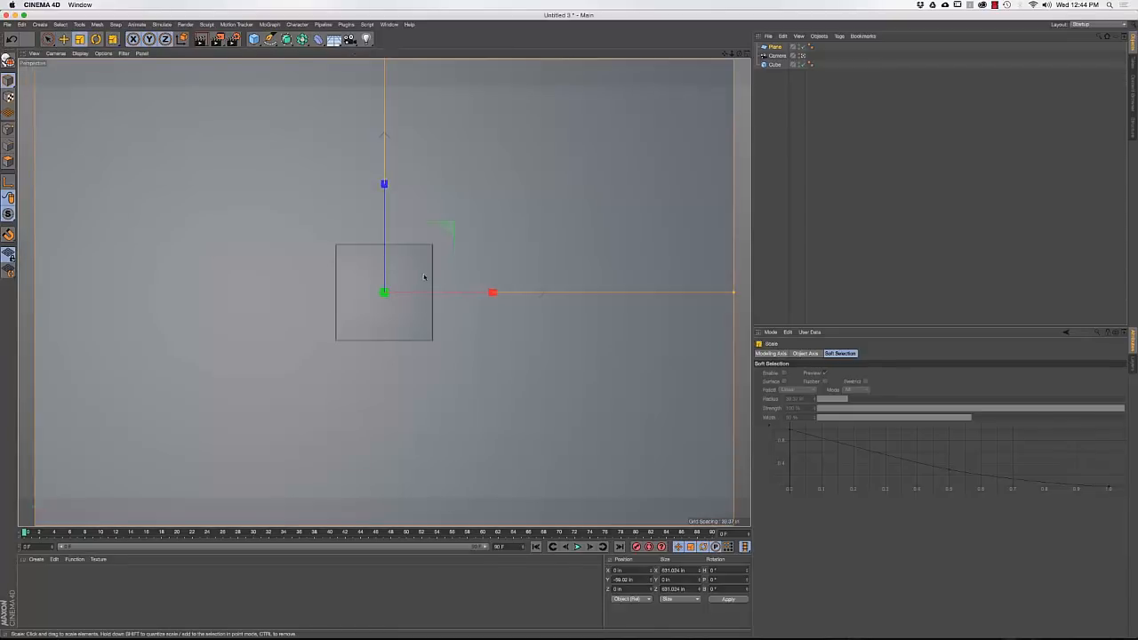
drag(425, 274, 460, 269)
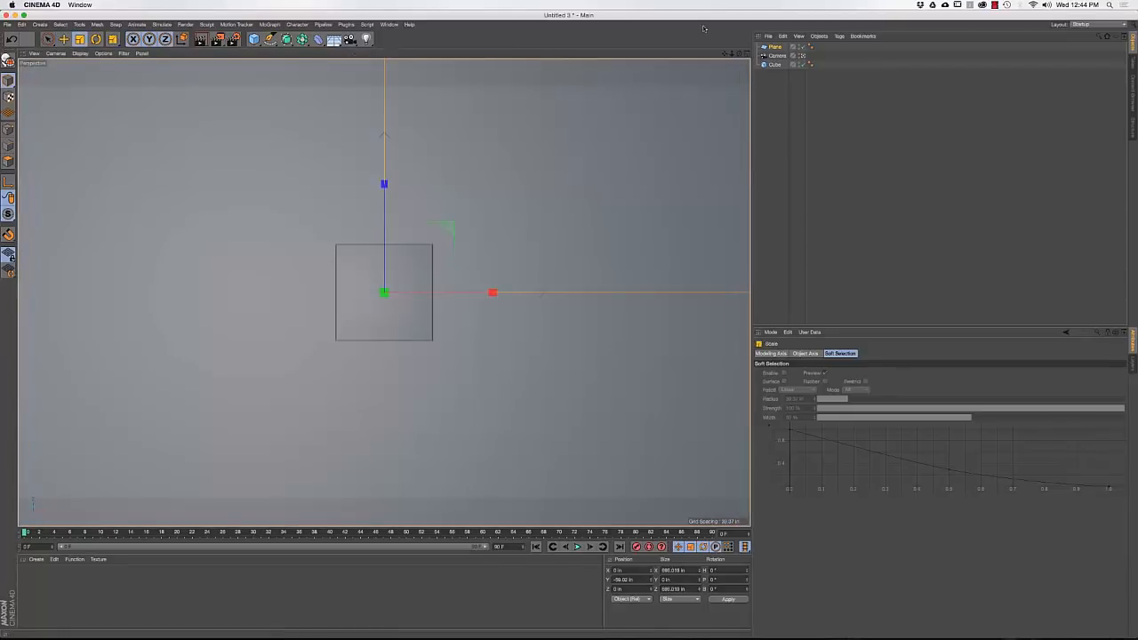
Rename the plane to Floor and move the cube to the top of the object list
double_click(773, 46)
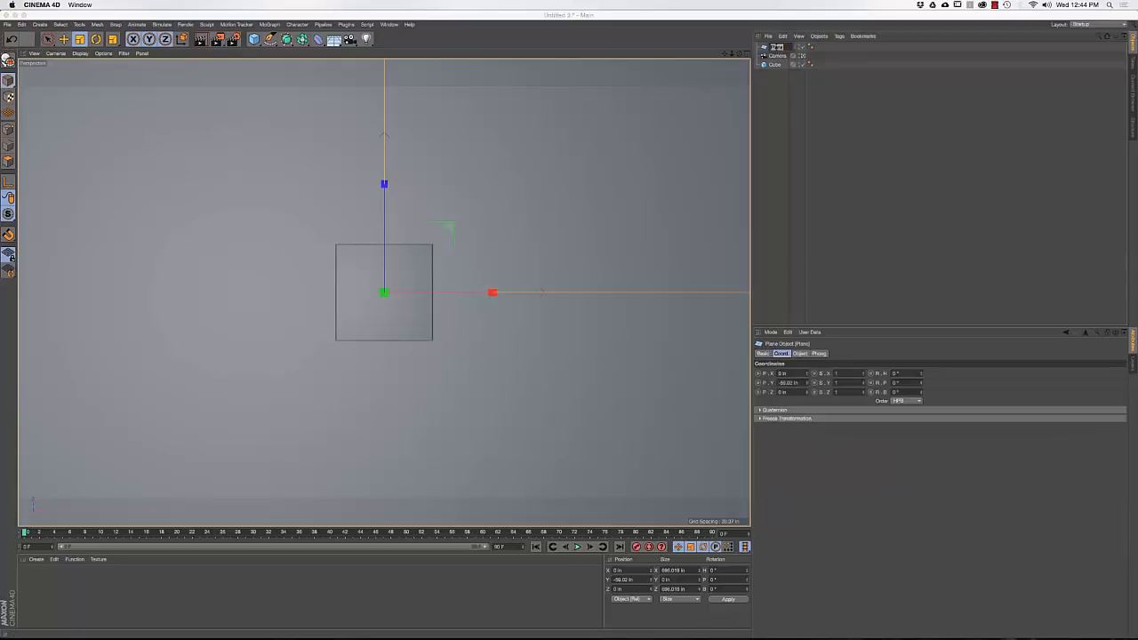
text(Floor)
key(Return)
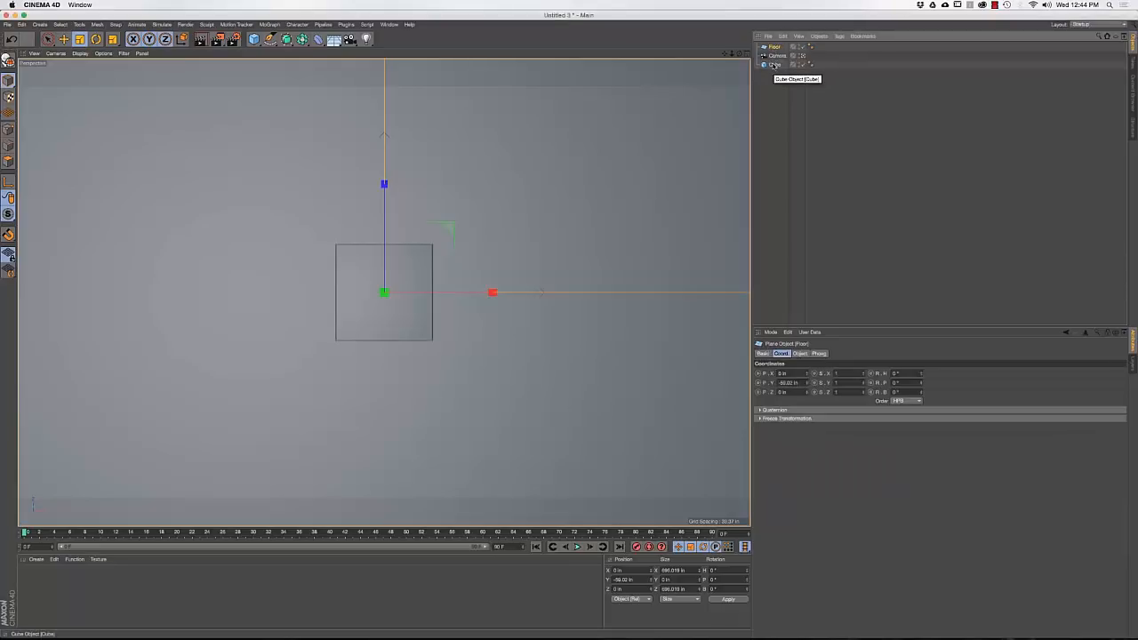
drag(773, 65, 775, 51)
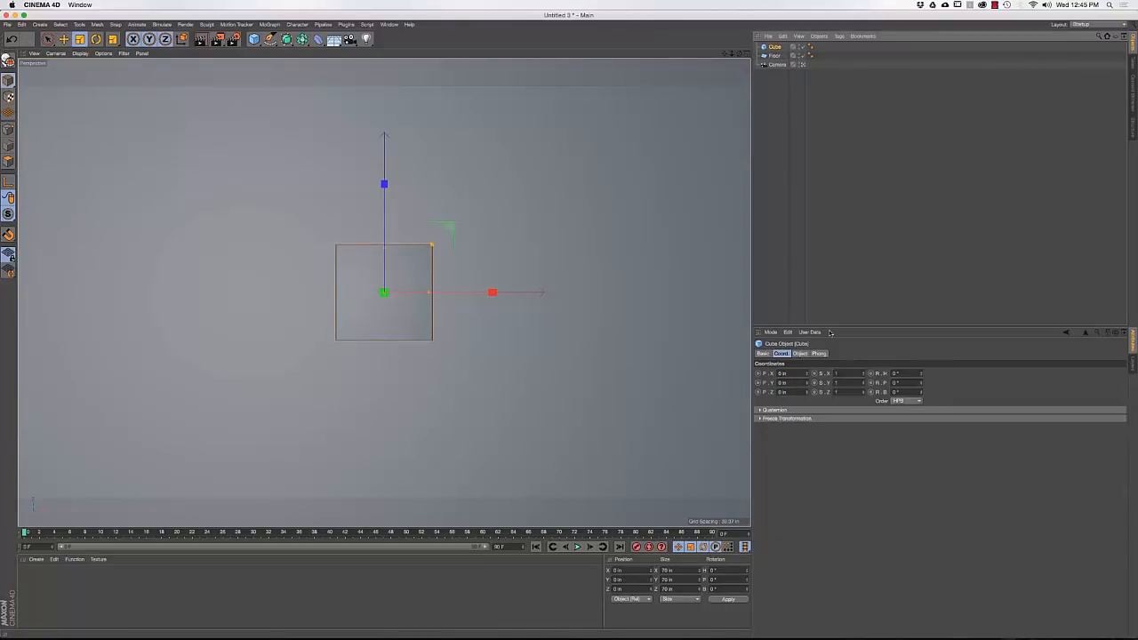
Set the cube's bank rotation to 45°
double_click(898, 392)
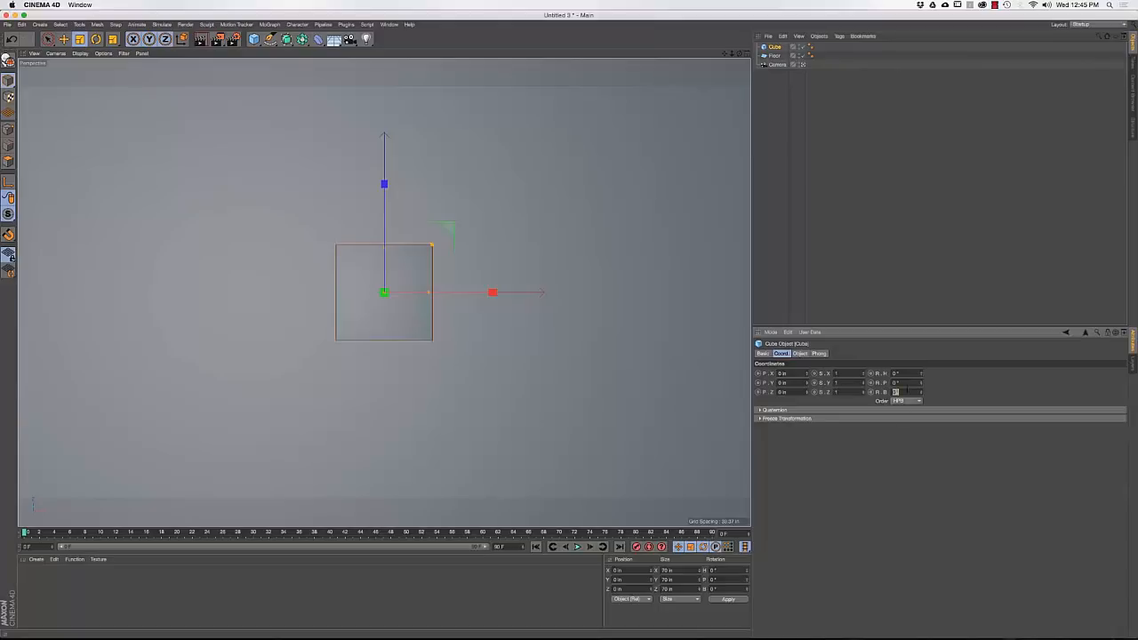
text(45)
key(Return)
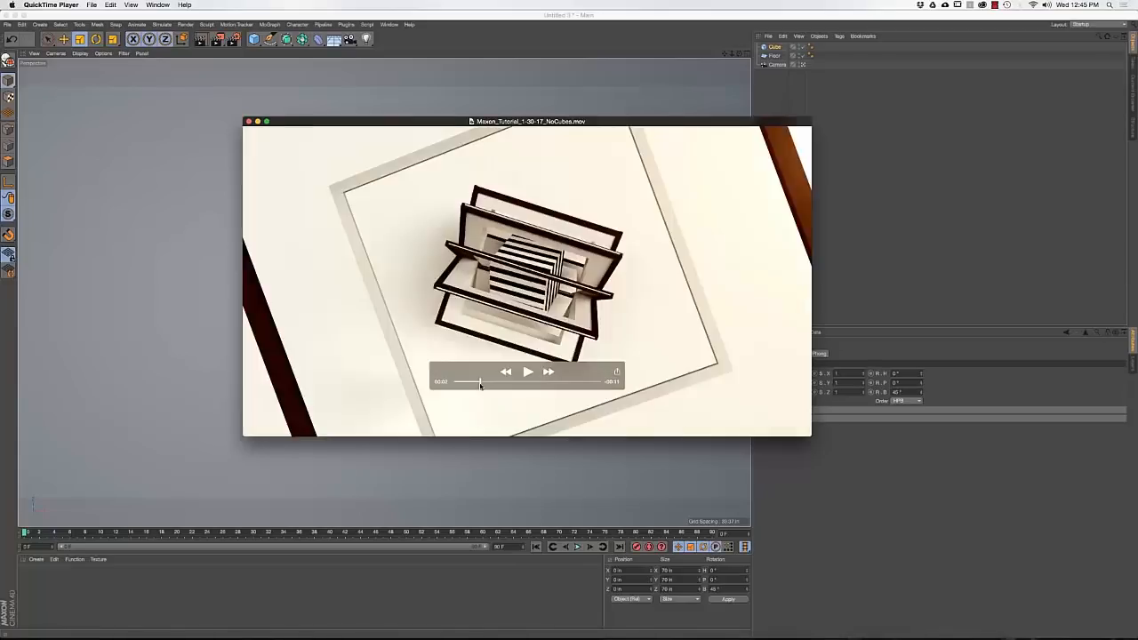
Scrub through the reference movie in QuickTime Player to examine the frames around the striped cube, and return to CINEMA 4D
mouse_move(480, 384)
mouse_down()
mouse_move(461, 383)
mouse_move(500, 386)
mouse_up()
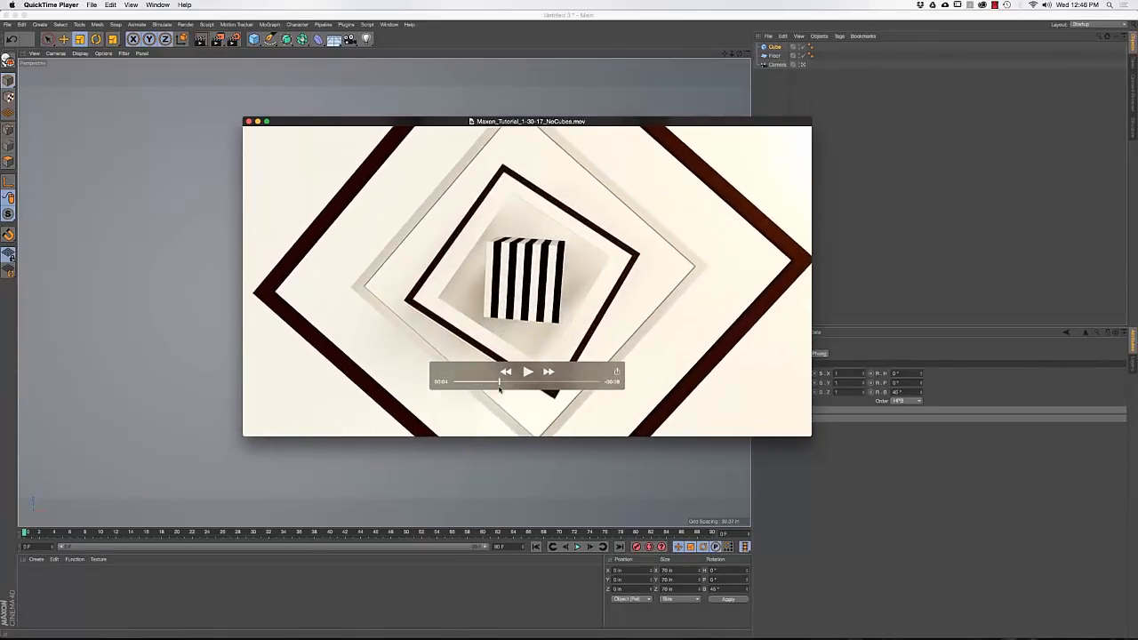
click(491, 15)
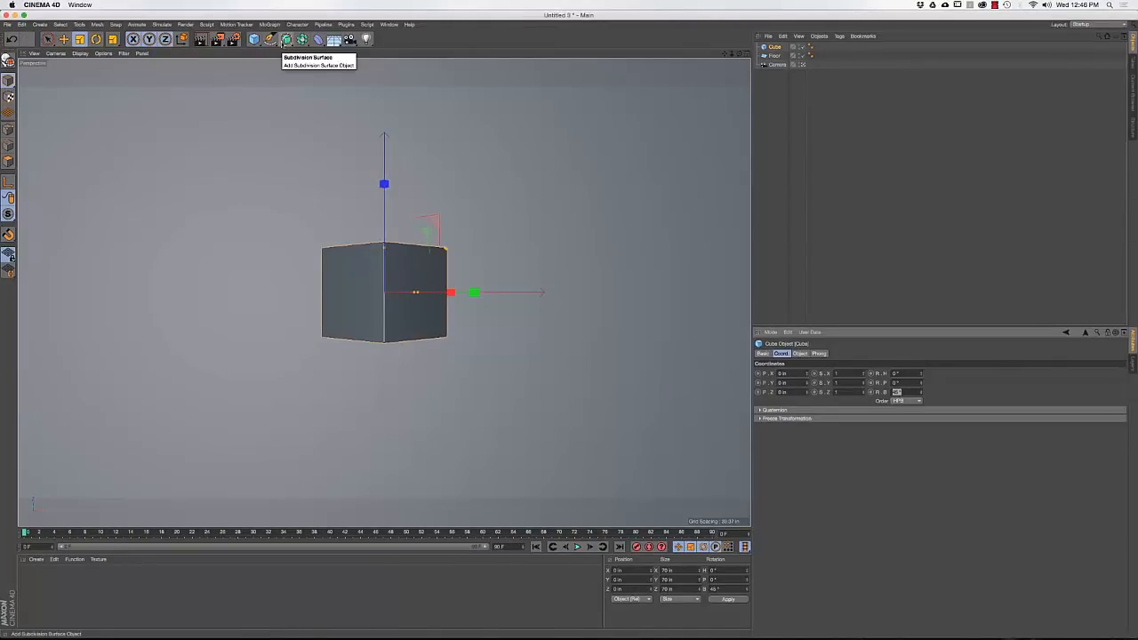
Add a rectangle spline centred on the cube and set its pitch rotation to 90° so it lies flat
drag(269, 40, 360, 115)
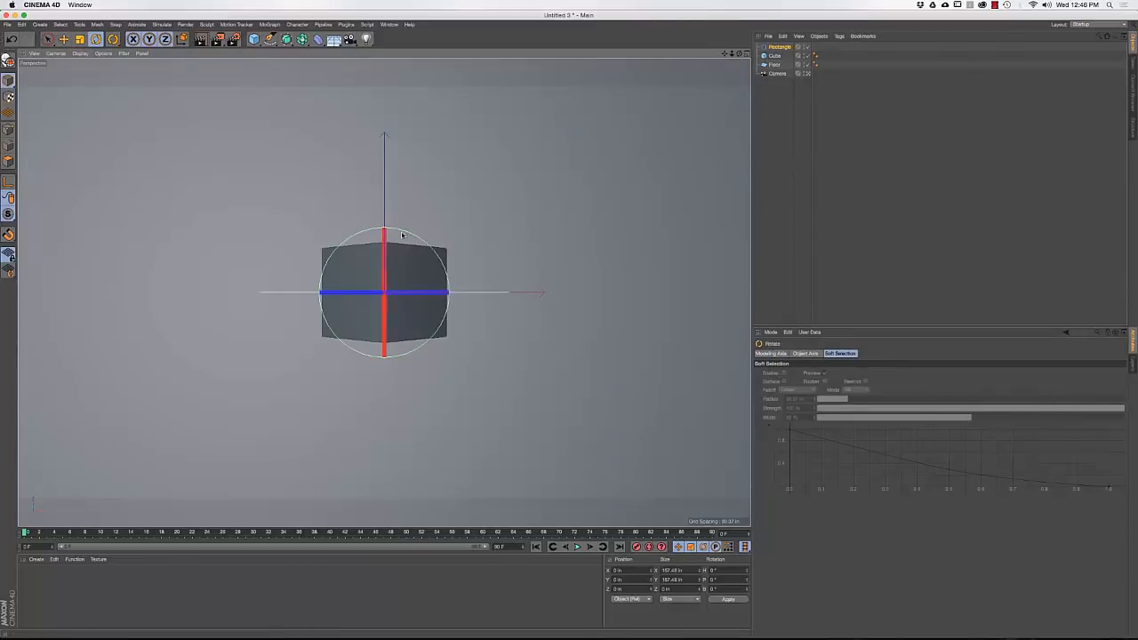
drag(384, 286, 382, 338)
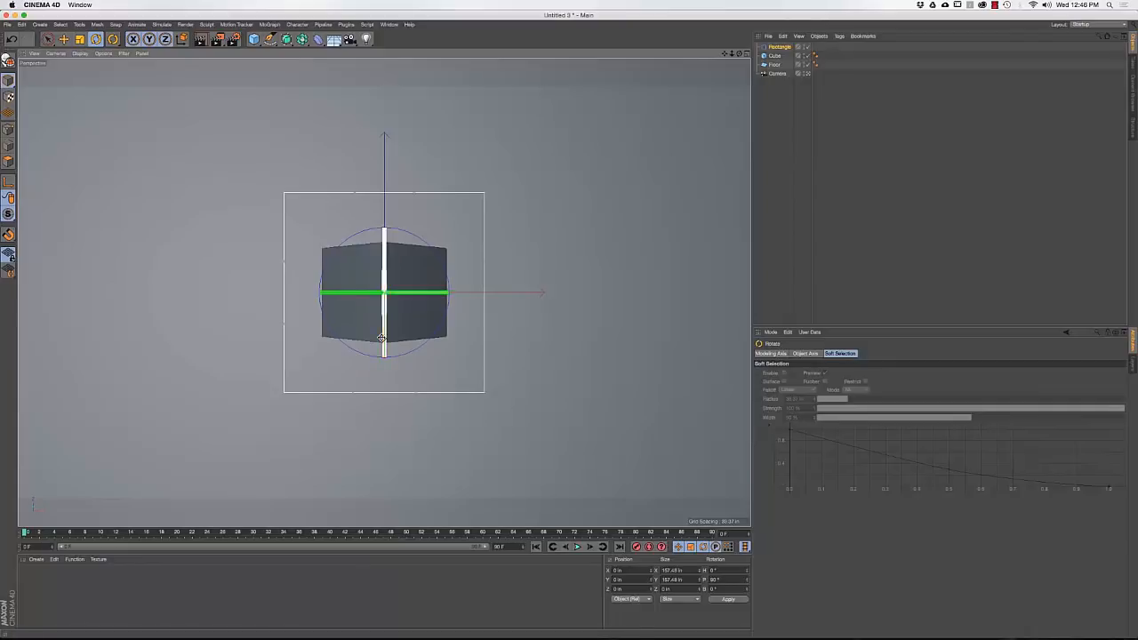
Switch to QuickTime Player, rewind the reference movie to its start to examine the innermost frame, and return to CINEMA 4D
click(861, 611)
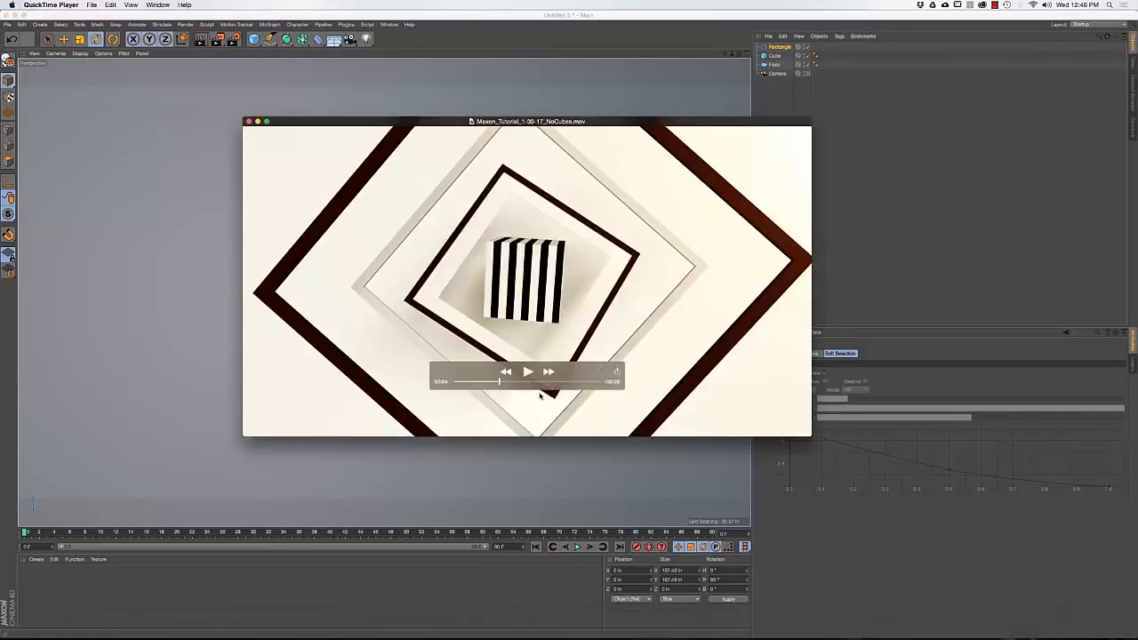
drag(498, 387, 439, 397)
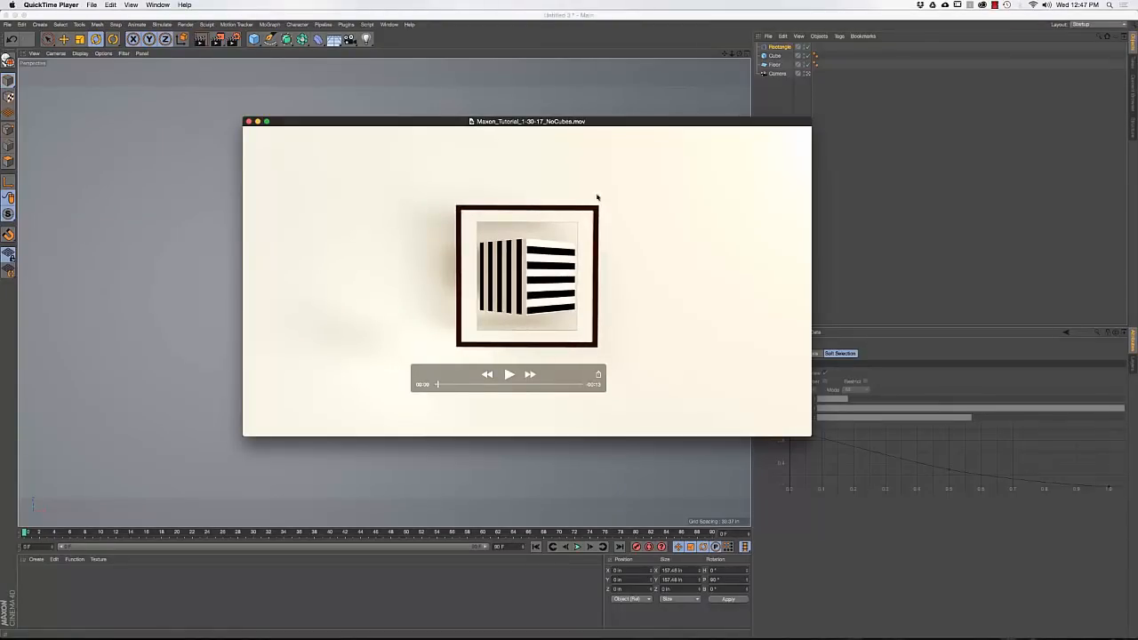
click(626, 14)
Set the rectangle spline's width and height to 140 in each
click(776, 47)
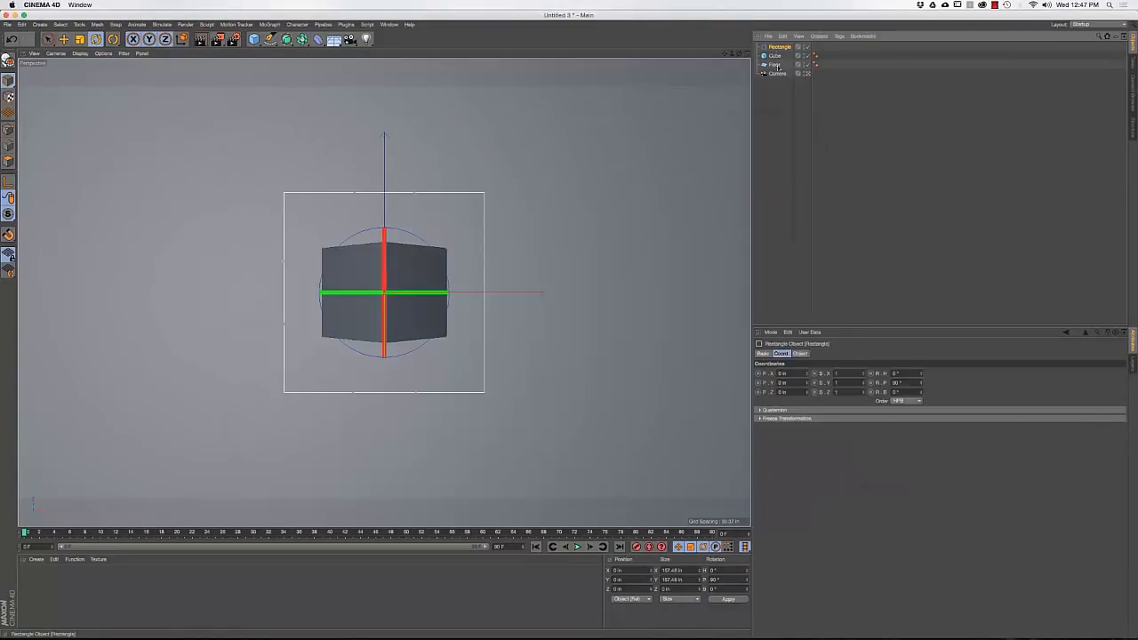
click(800, 354)
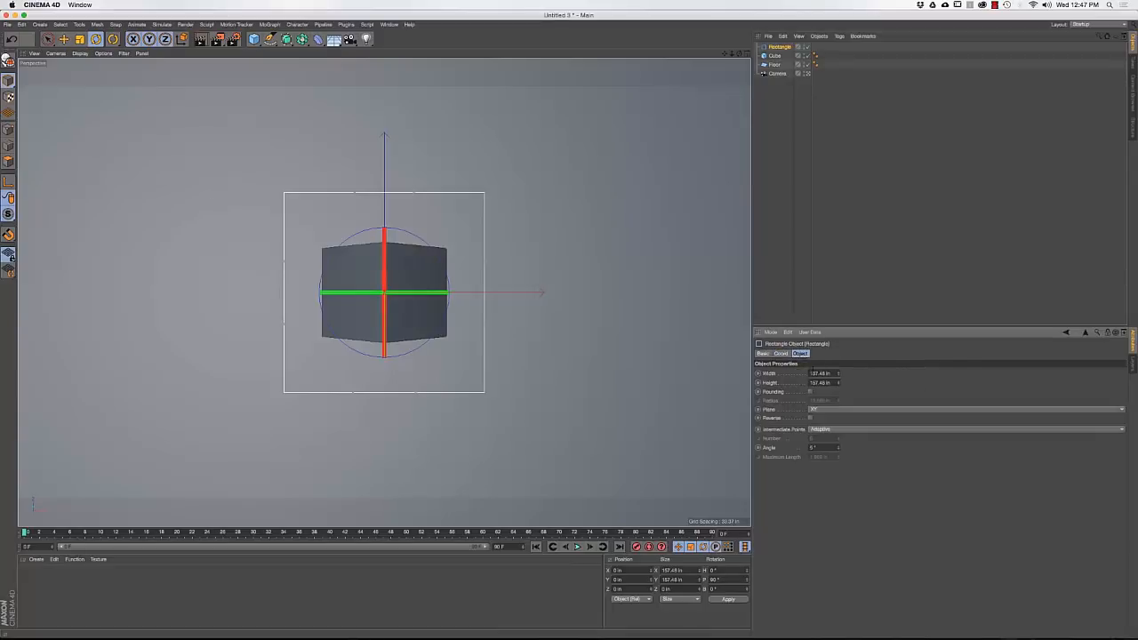
double_click(820, 373)
text(140)
key(Tab)
text(14)
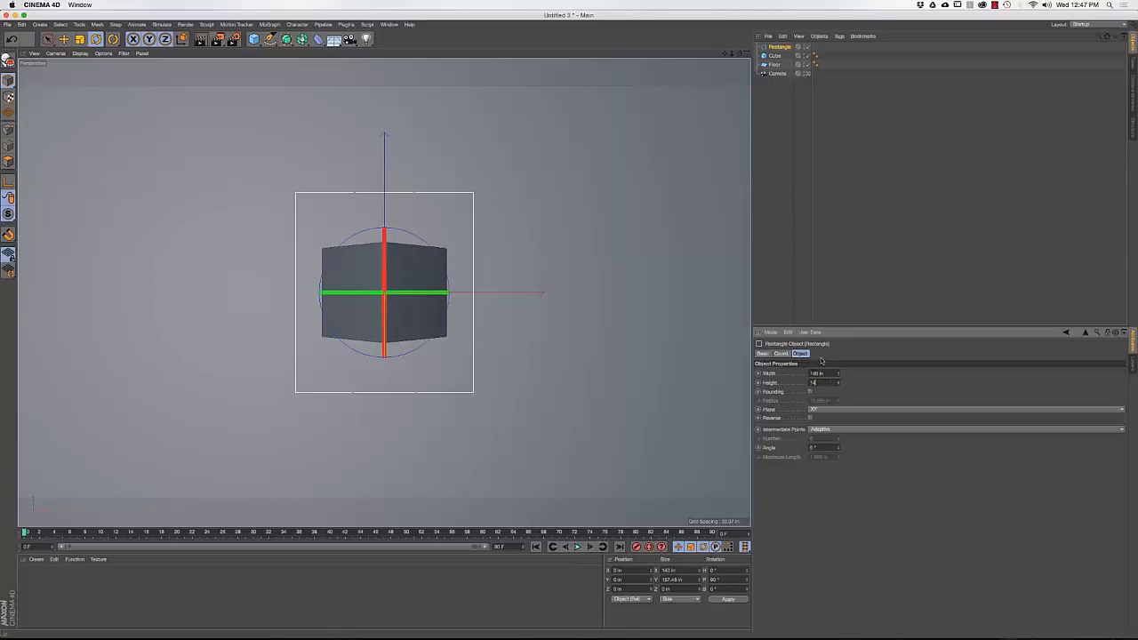
text(0)
key(Return)
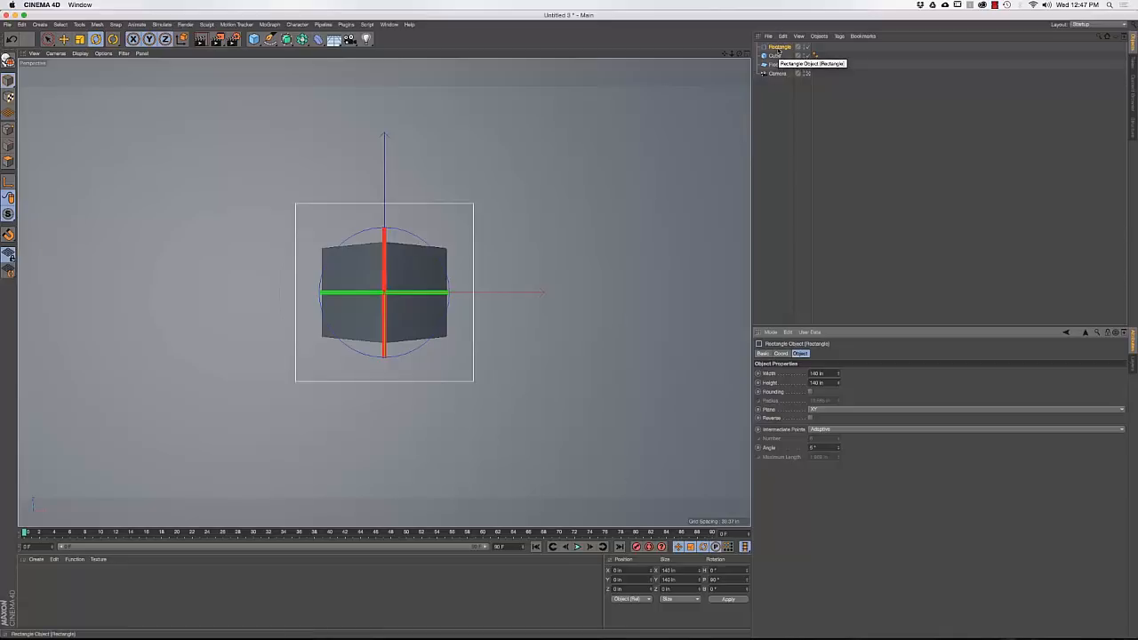
Duplicate the rectangle and make the copy 5 in wide and 5 in high, with rounding enabled at a 0.4 in radius
ctrl+drag(779, 48, 779, 47)
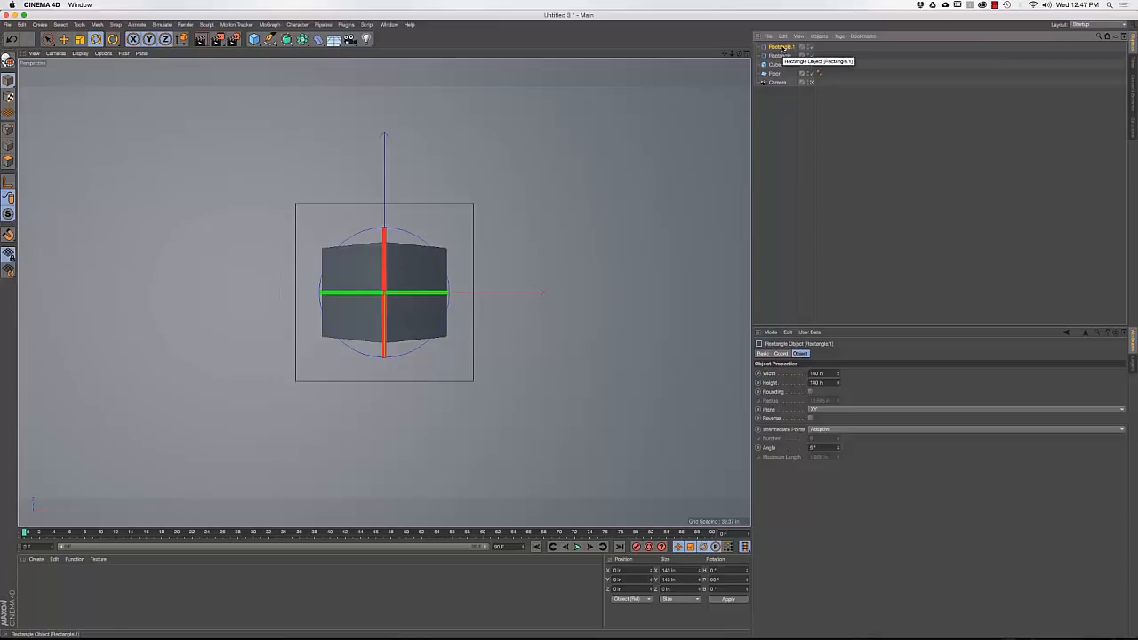
click(818, 374)
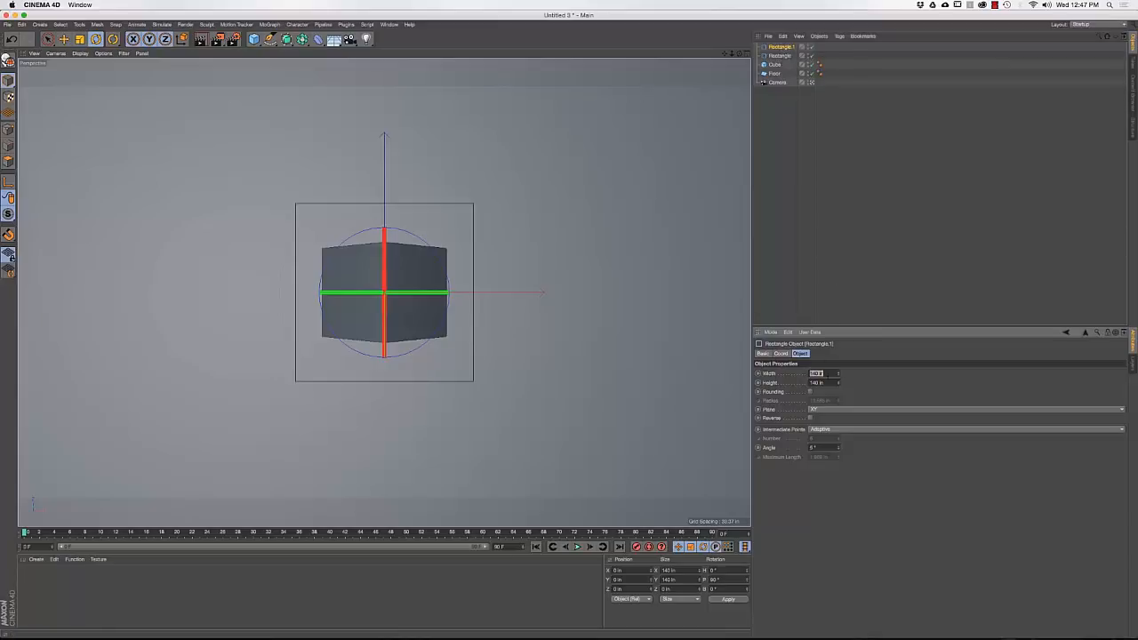
text(5)
key(Tab)
text(5)
key(Return)
click(810, 391)
click(818, 401)
text(0.1)
key(Return)
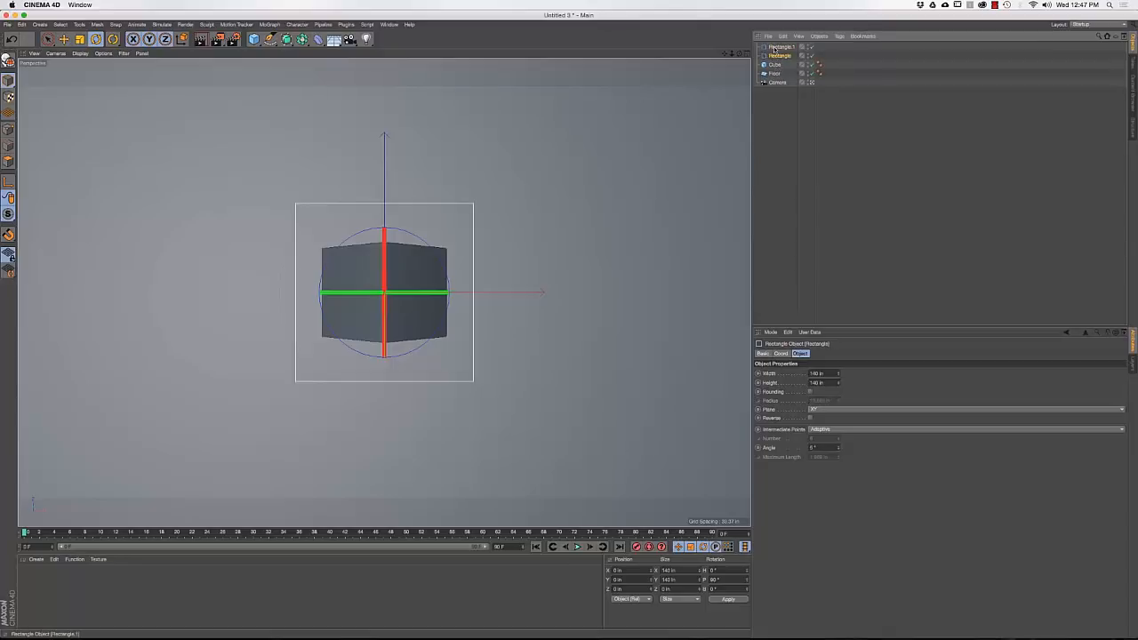
Add a Sweep object and nest both rectangles in it, with the 5 in profile above the 140 in path
shift+click(776, 56)
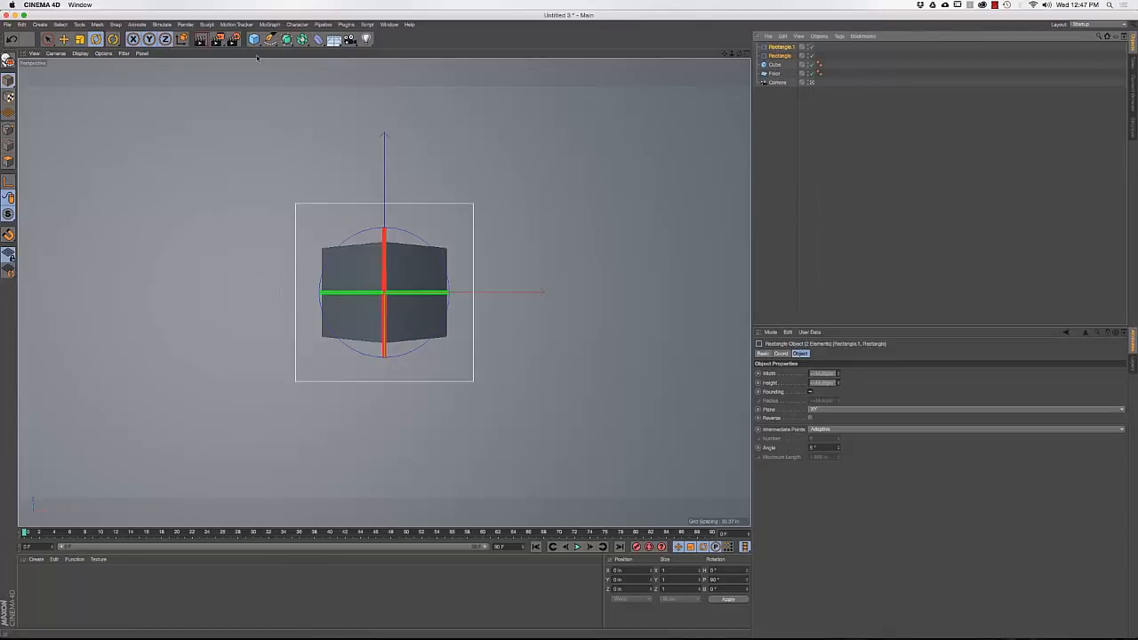
click(286, 39)
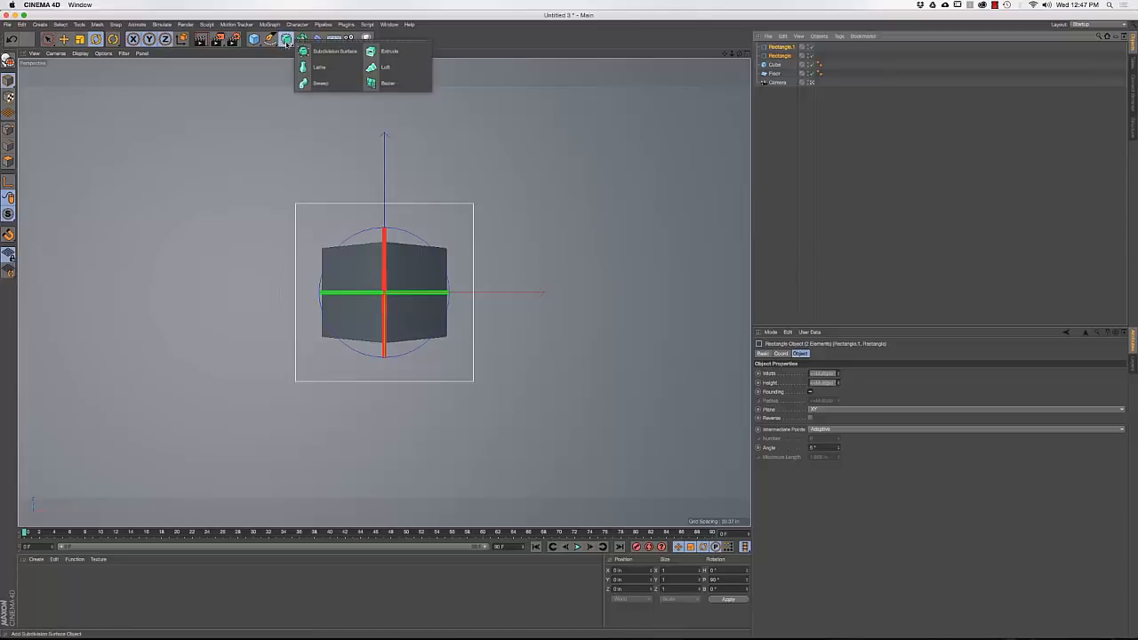
click(318, 83)
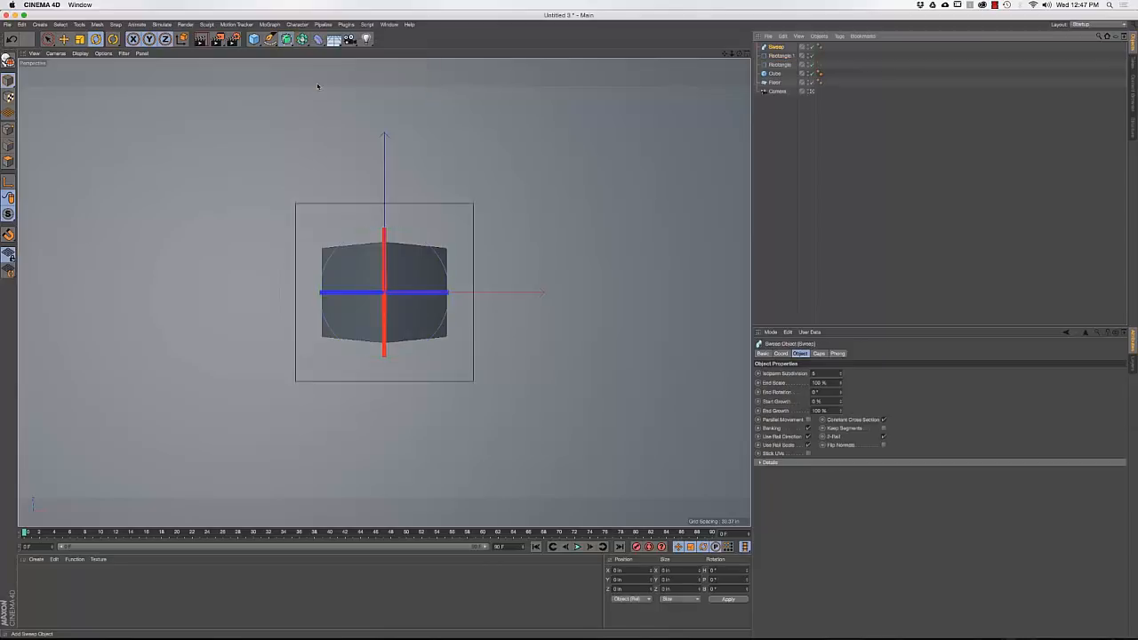
click(777, 65)
drag(773, 57, 777, 48)
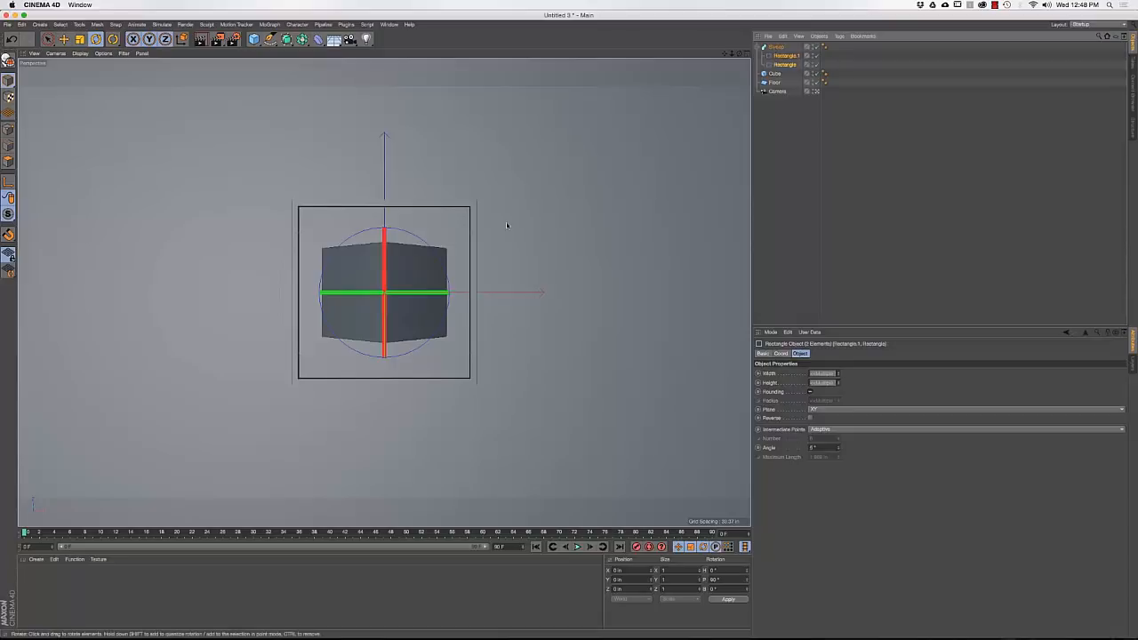
click(473, 219)
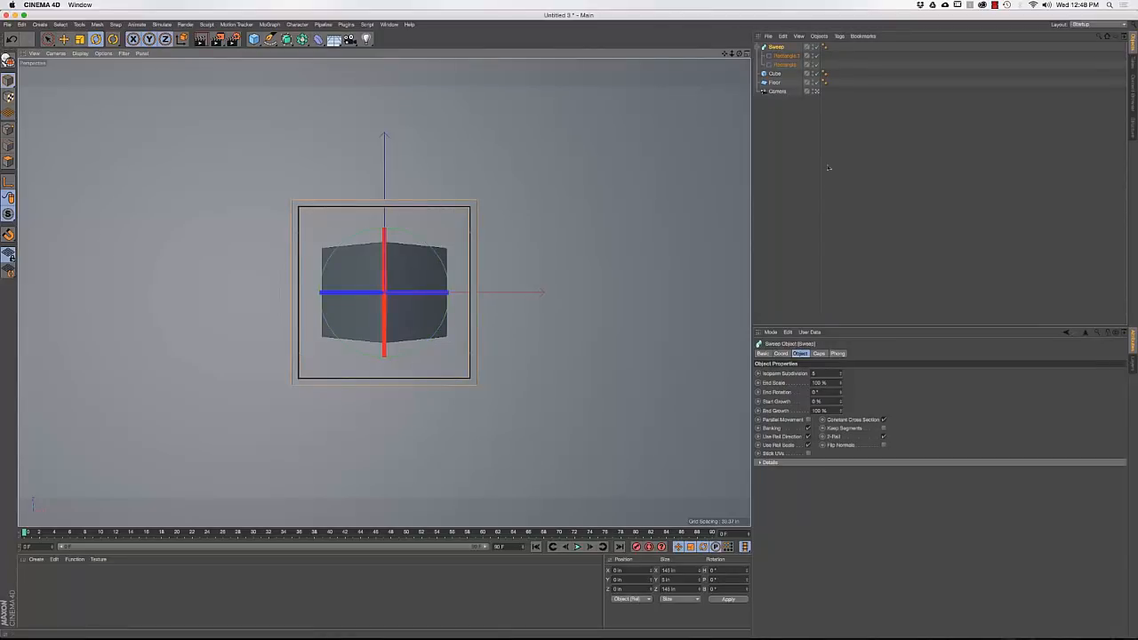
Disable the sweep to show its splines and rename the 140 in rectangle to Outer
click(785, 67)
click(786, 56)
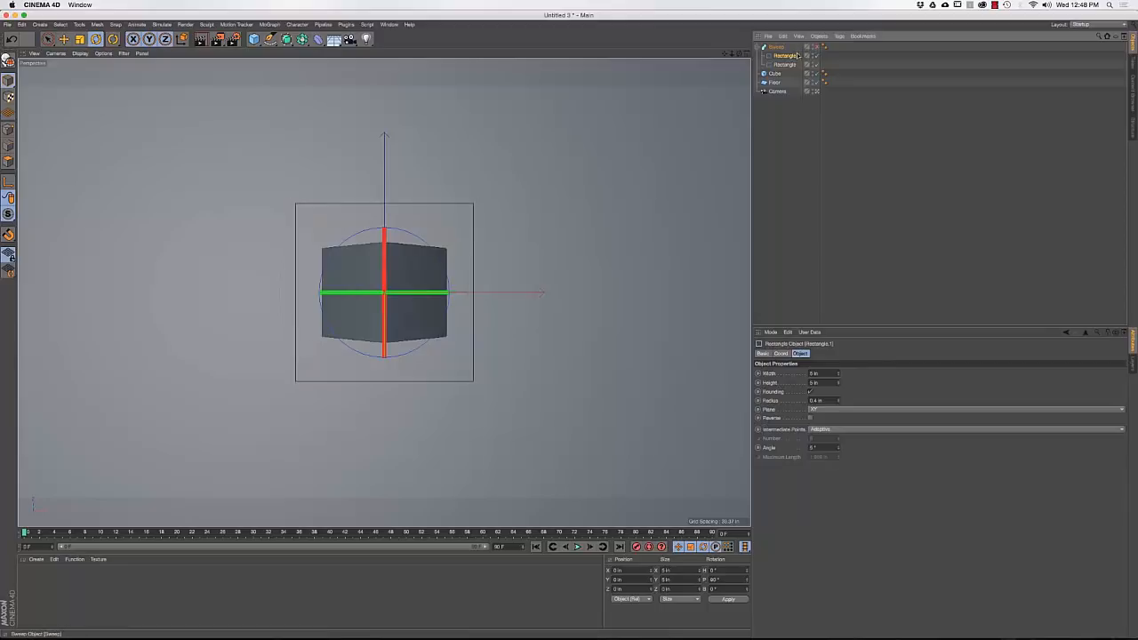
click(786, 66)
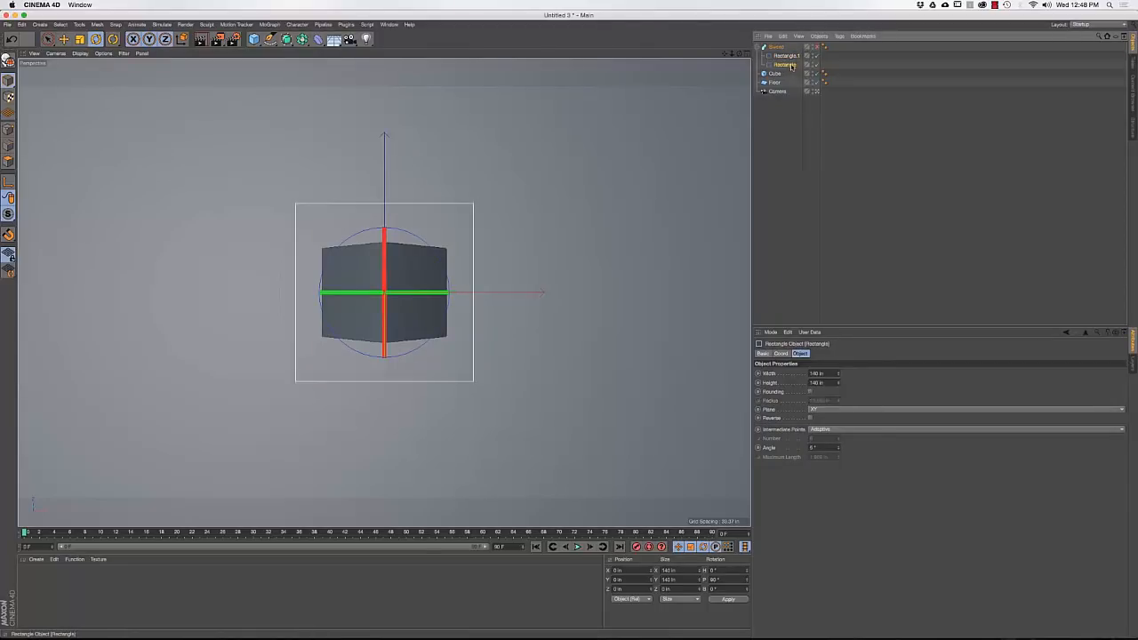
double_click(793, 67)
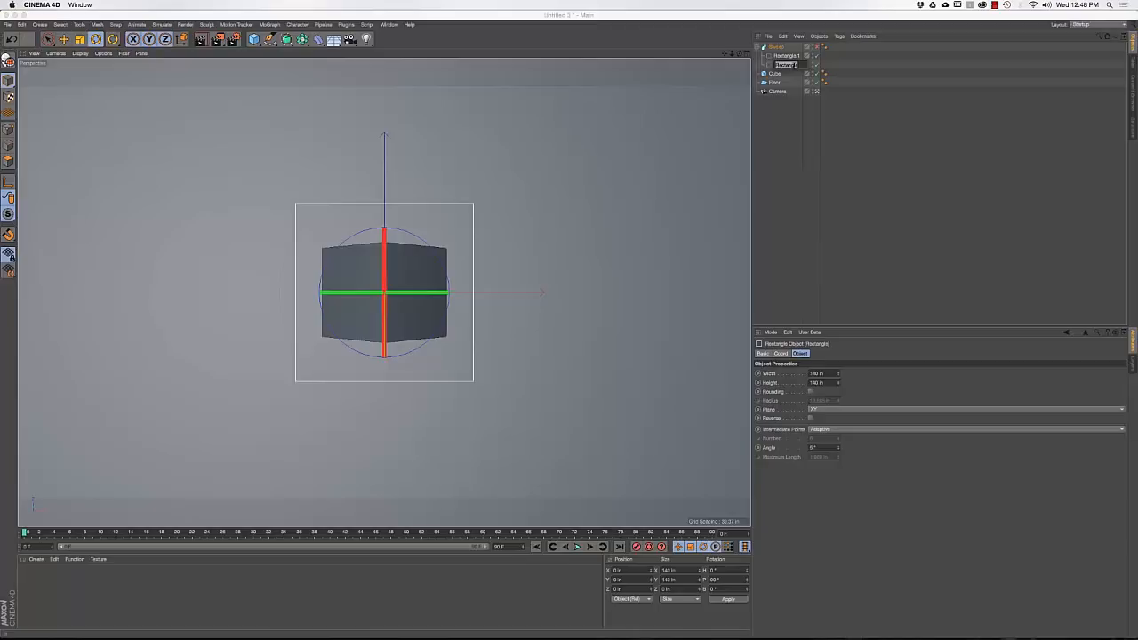
text(Outer)
key(Return)
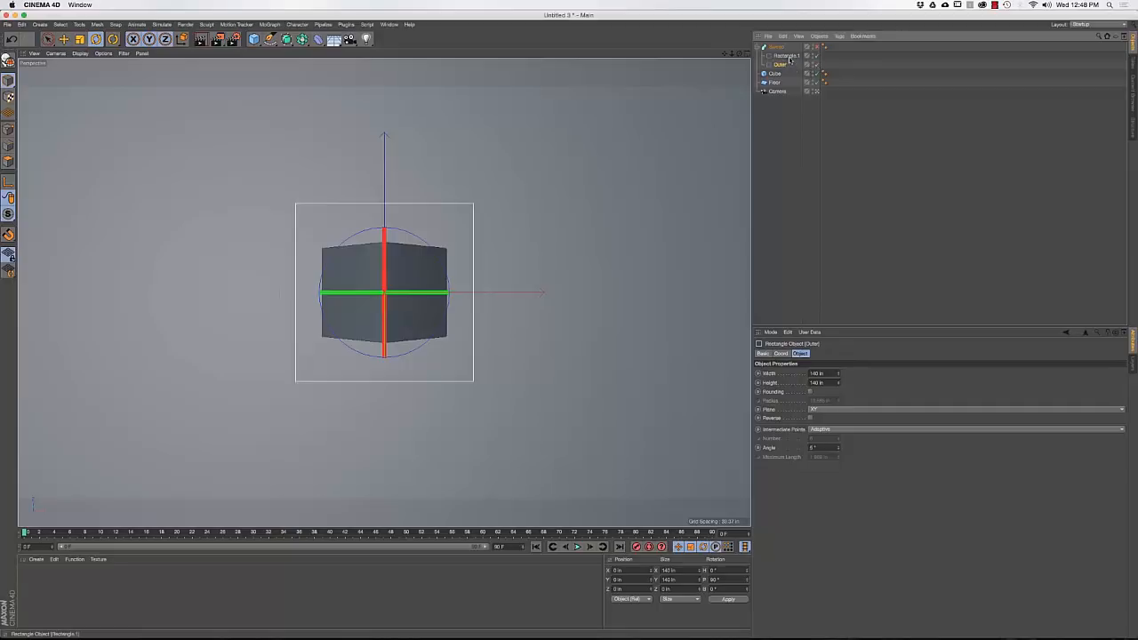
Disable the cube to inspect the small profile rectangle at its centre, and re-enable the sweep
click(787, 56)
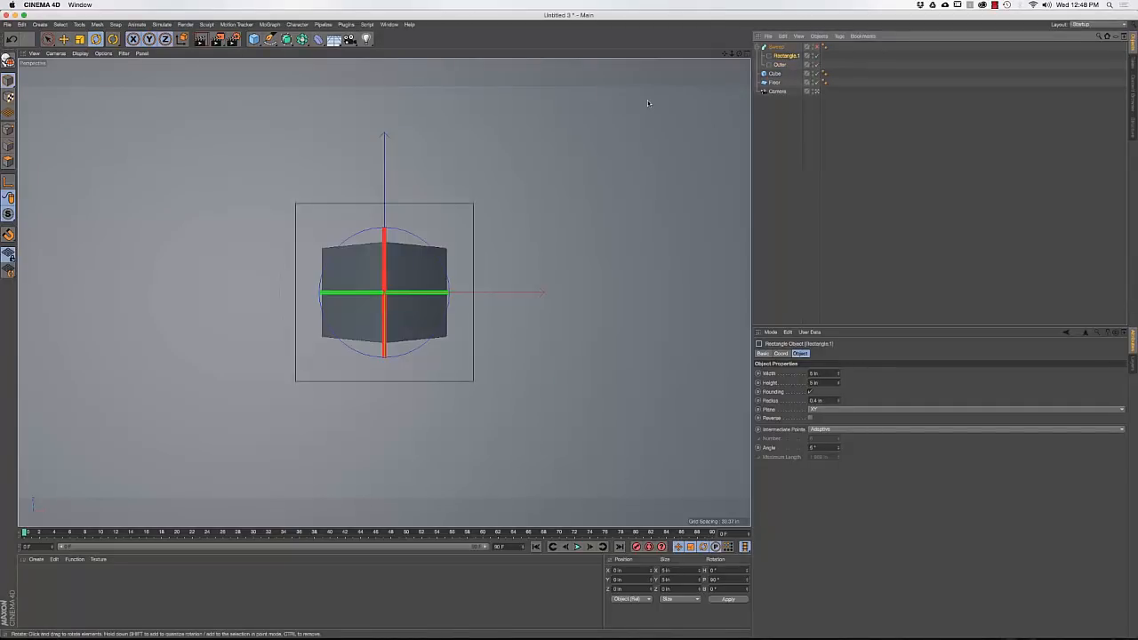
click(815, 72)
click(428, 291)
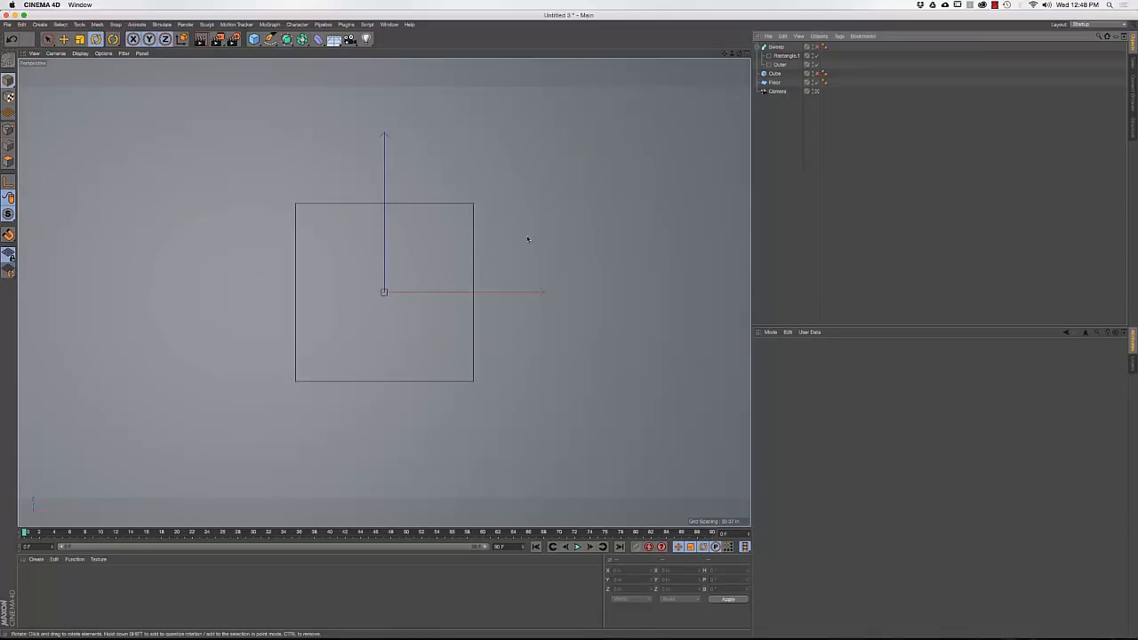
click(817, 47)
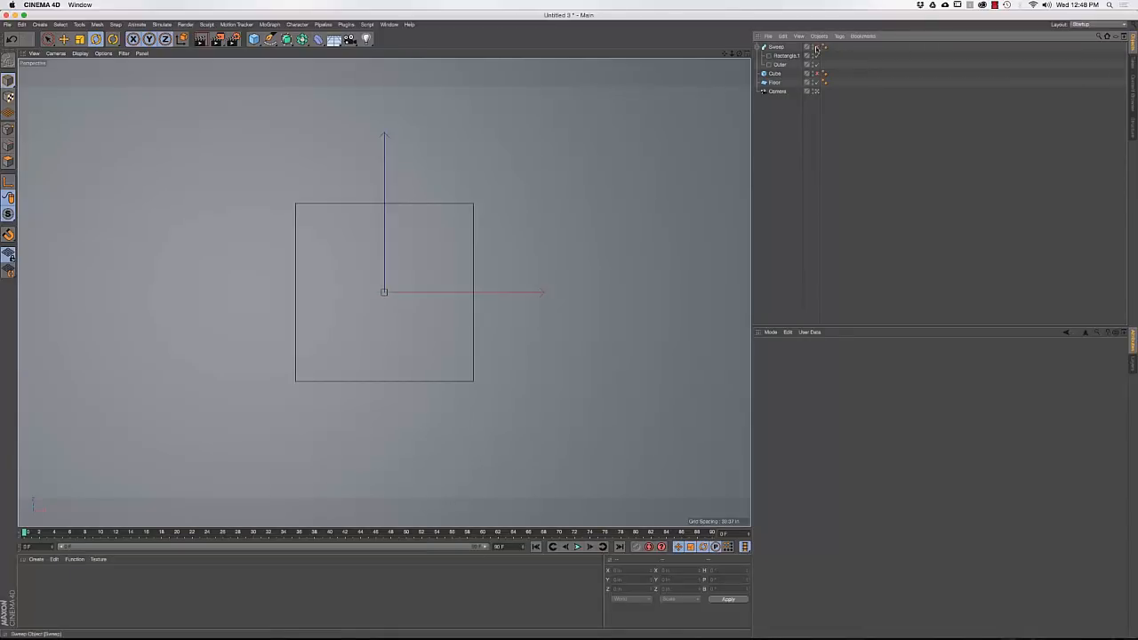
click(474, 223)
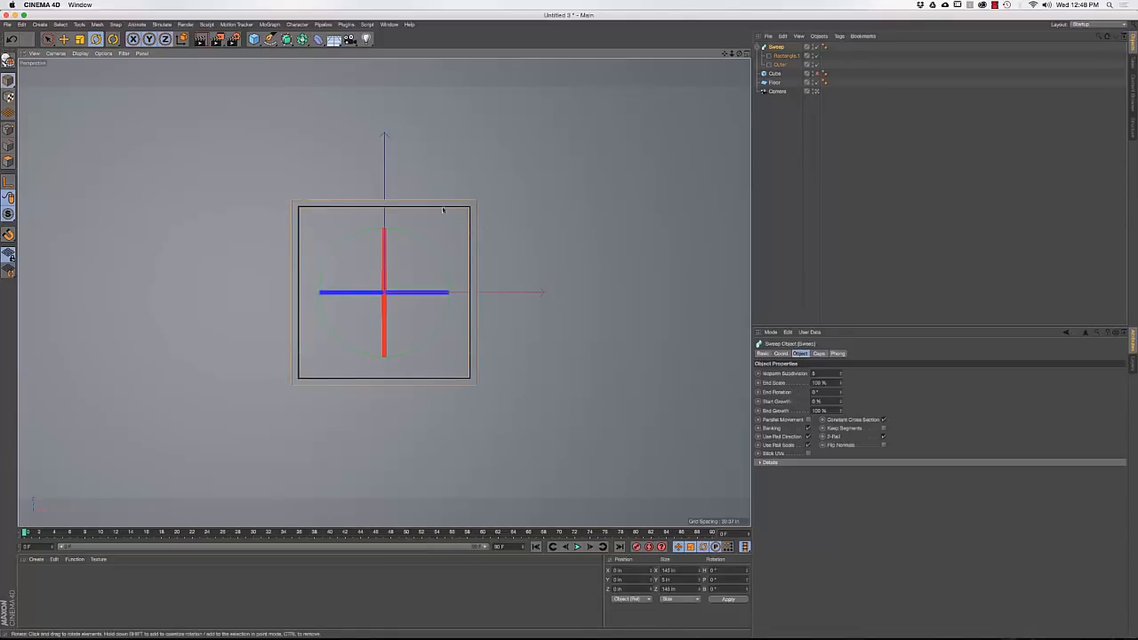
Switch the viewport display to Gouraud Shading (Lines), re-enable the cube and collapse the sweep's hierarchy
click(82, 54)
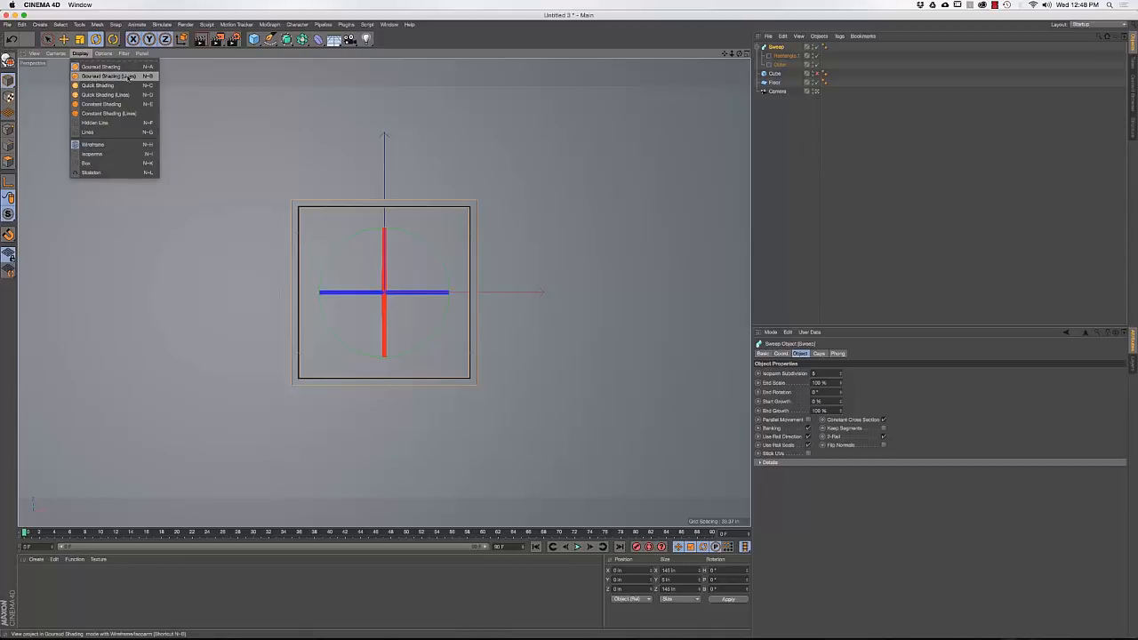
click(132, 76)
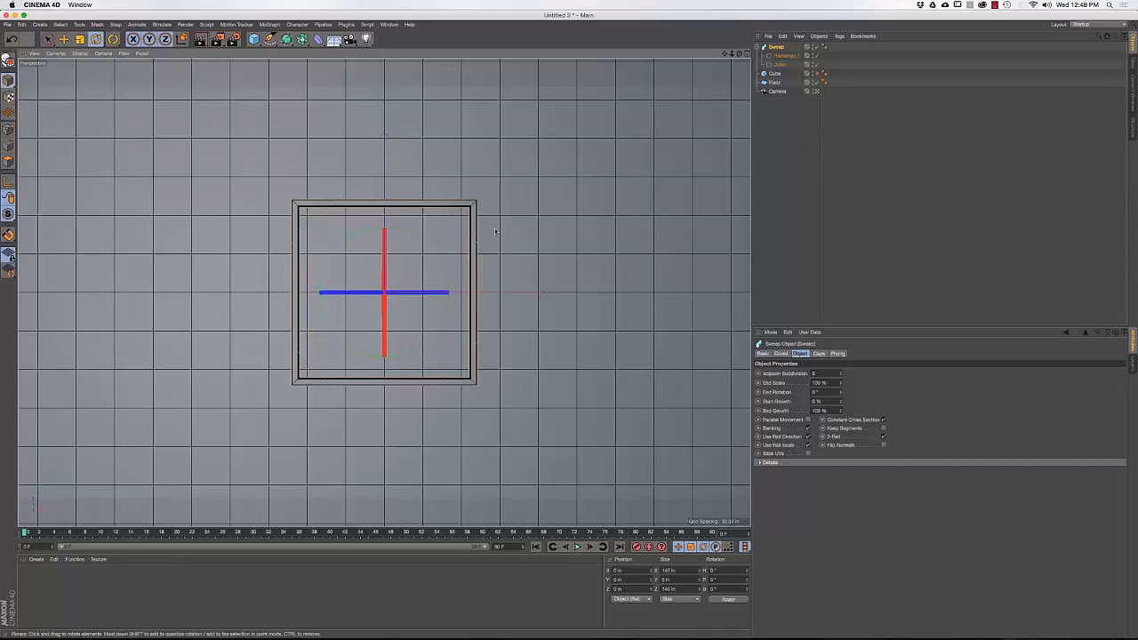
click(774, 138)
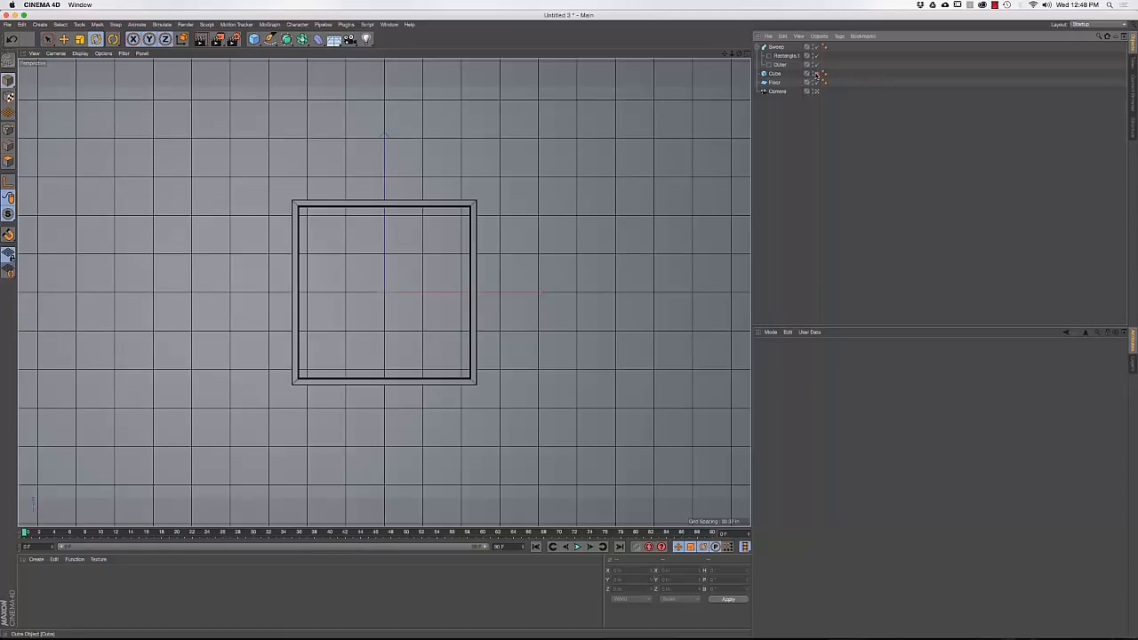
click(758, 46)
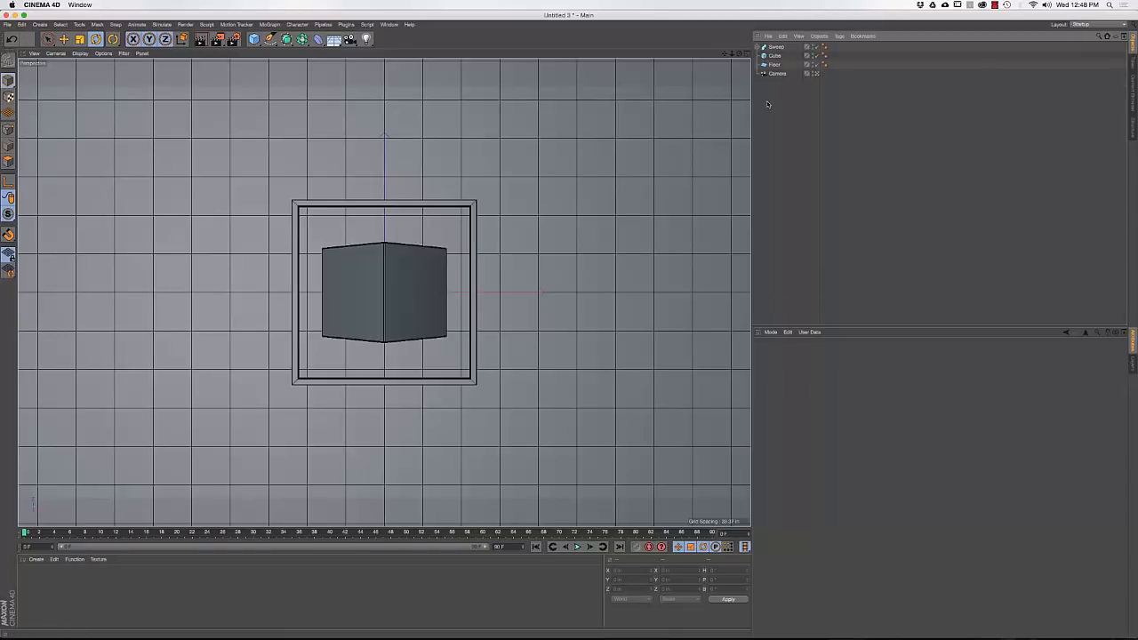
Add a MoGraph Cloner, nest the sweep inside it and collapse the cloner's hierarchy
click(775, 47)
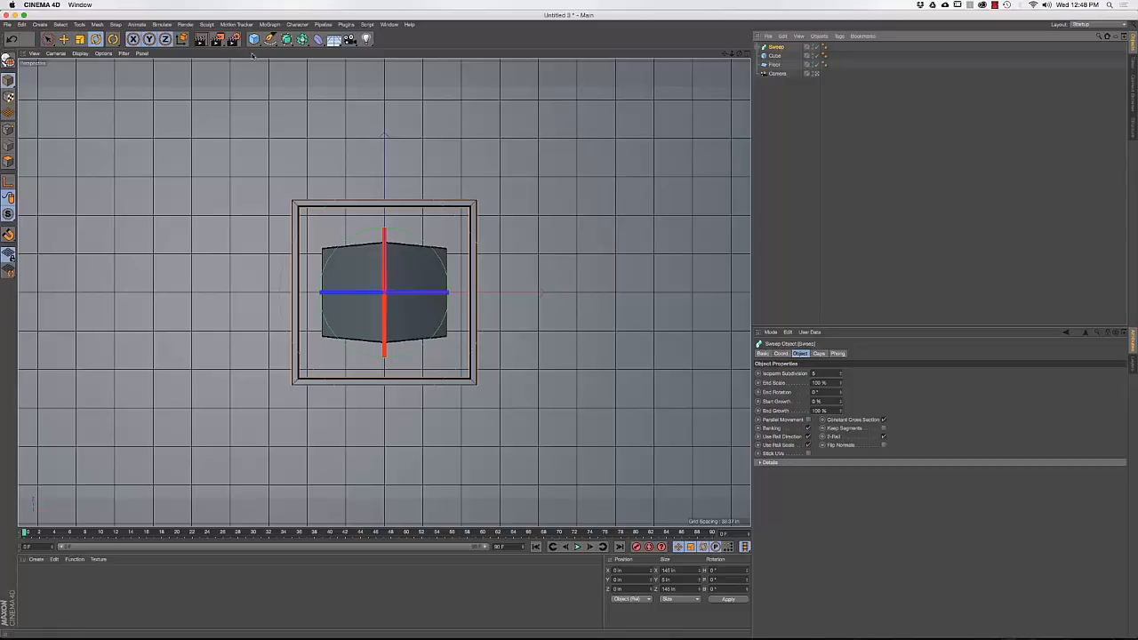
click(270, 24)
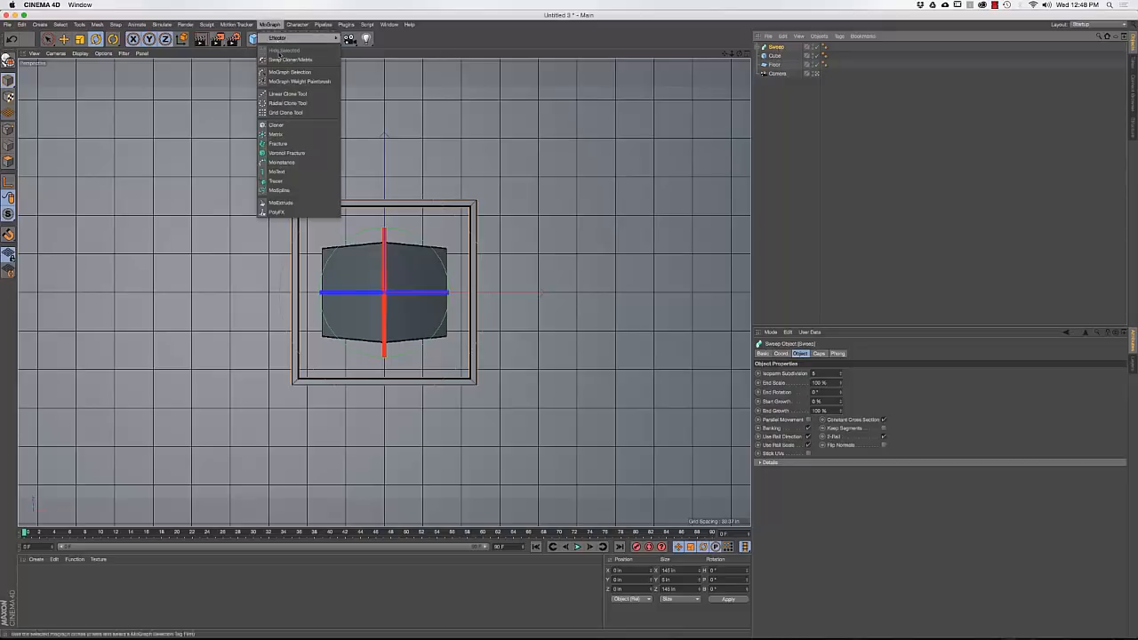
click(287, 126)
drag(781, 56, 777, 47)
click(757, 47)
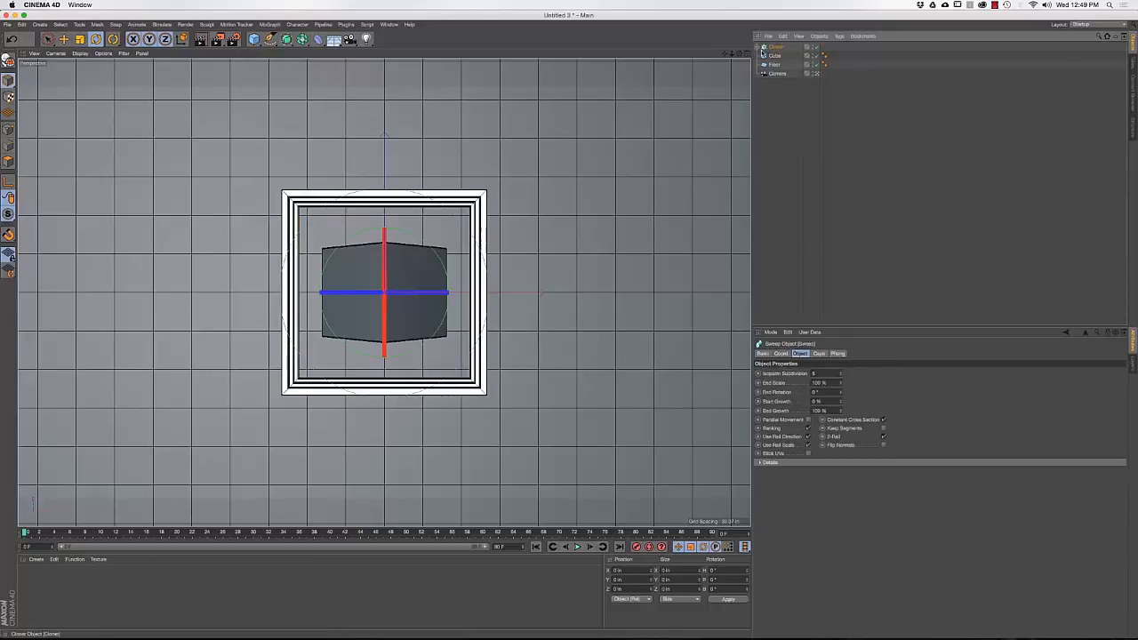
Try fewer clones on the cloner and set its count to 5
click(772, 46)
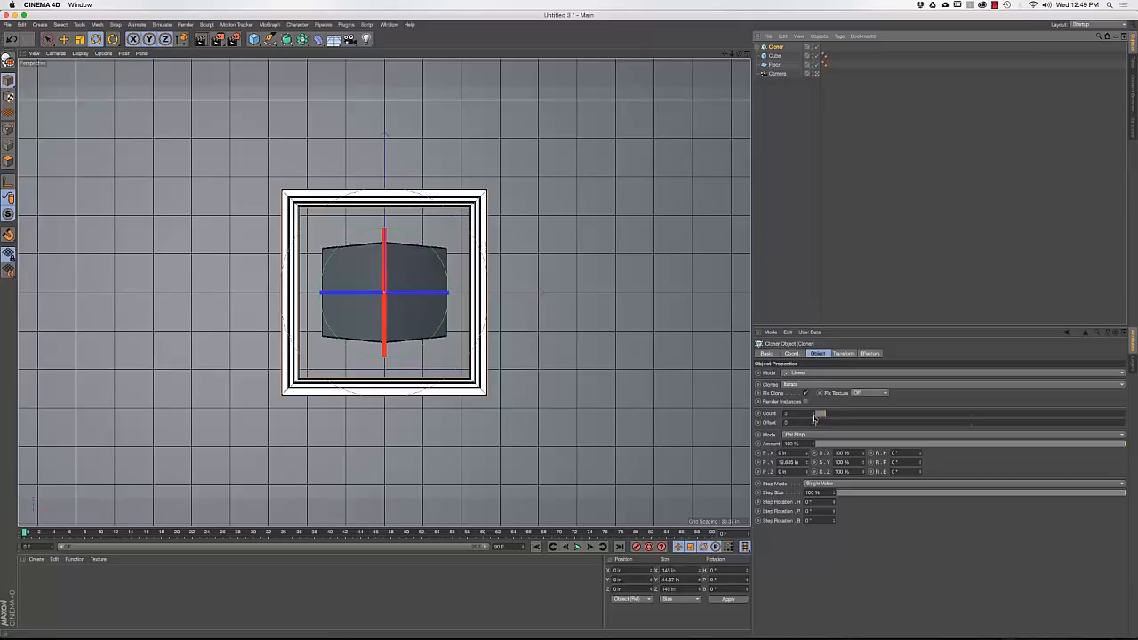
click(814, 417)
click(814, 417)
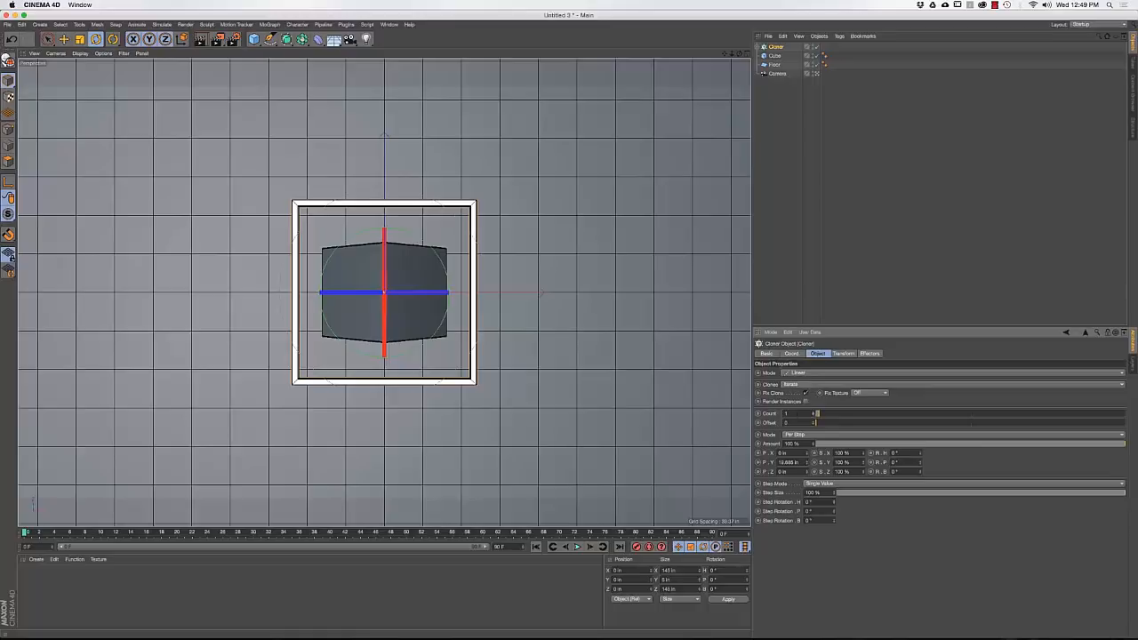
key(Return)
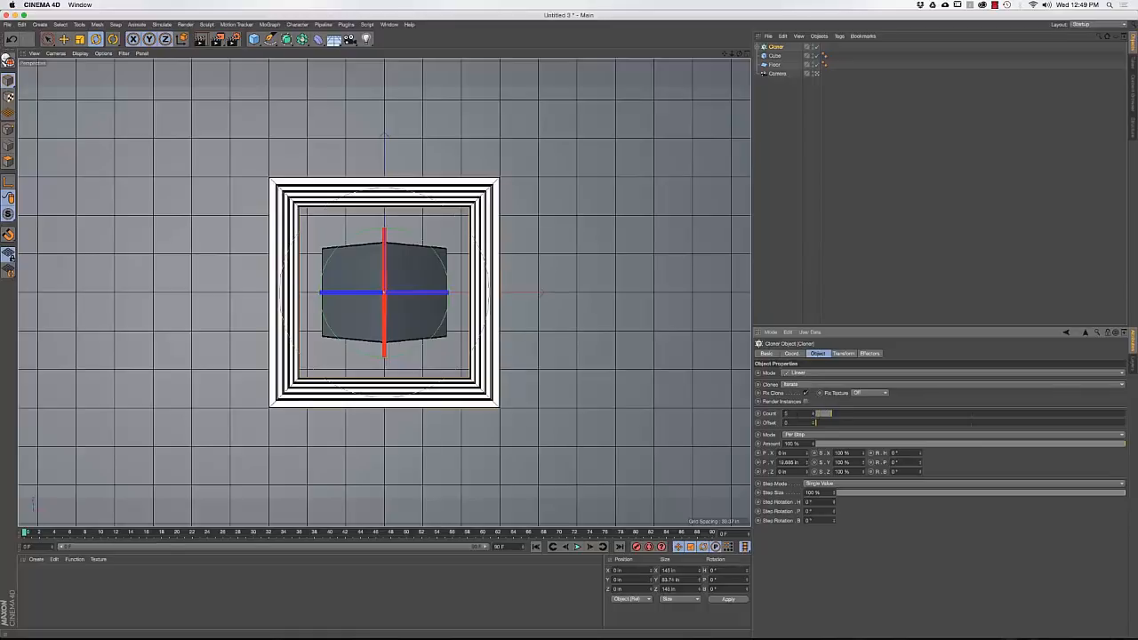
Switch the cloner to Radial mode and set its end angle to 0°
click(787, 375)
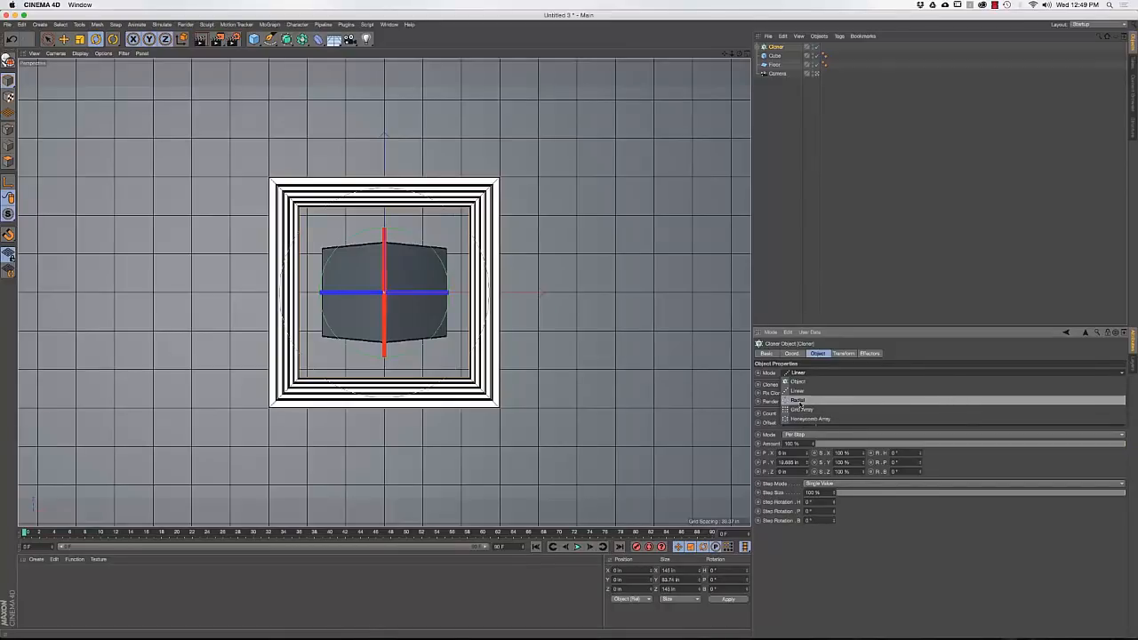
click(798, 401)
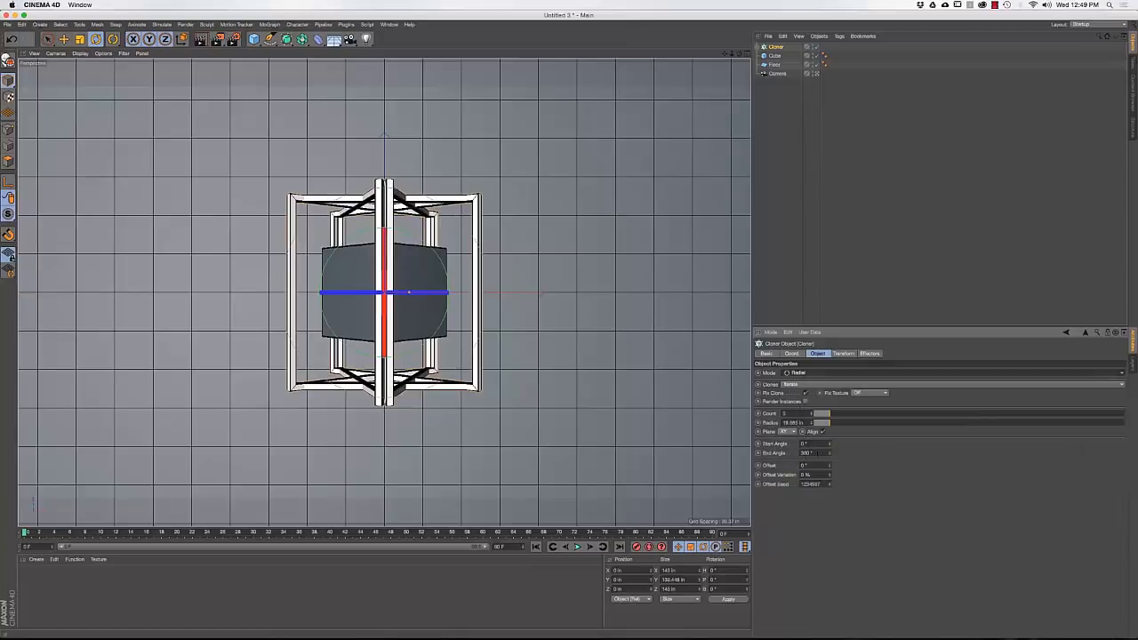
double_click(809, 453)
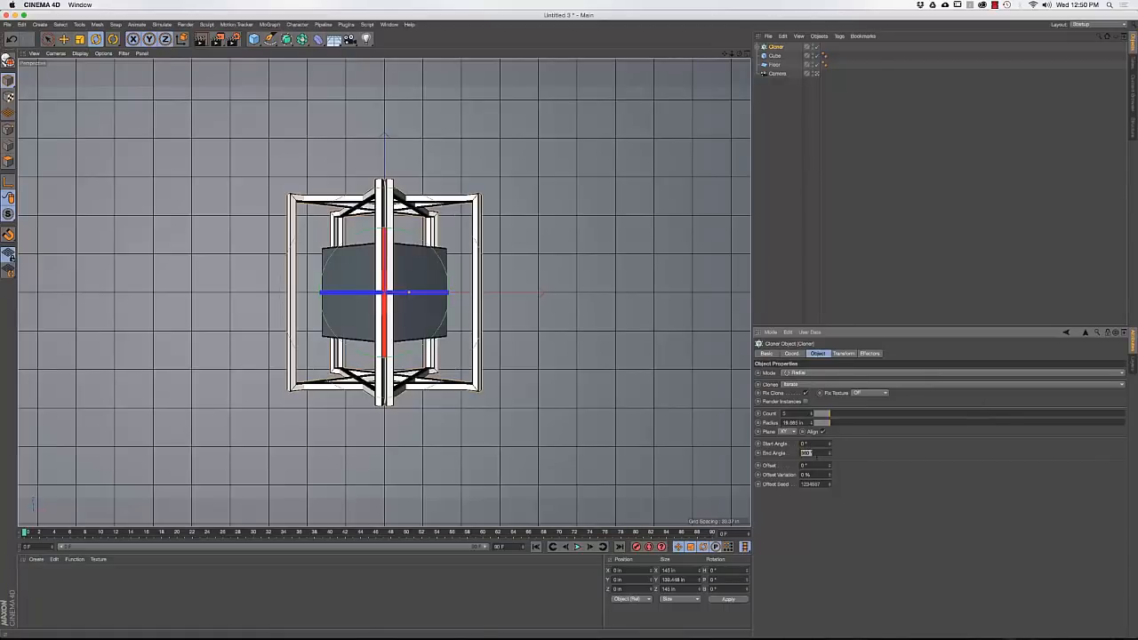
text(0)
key(Return)
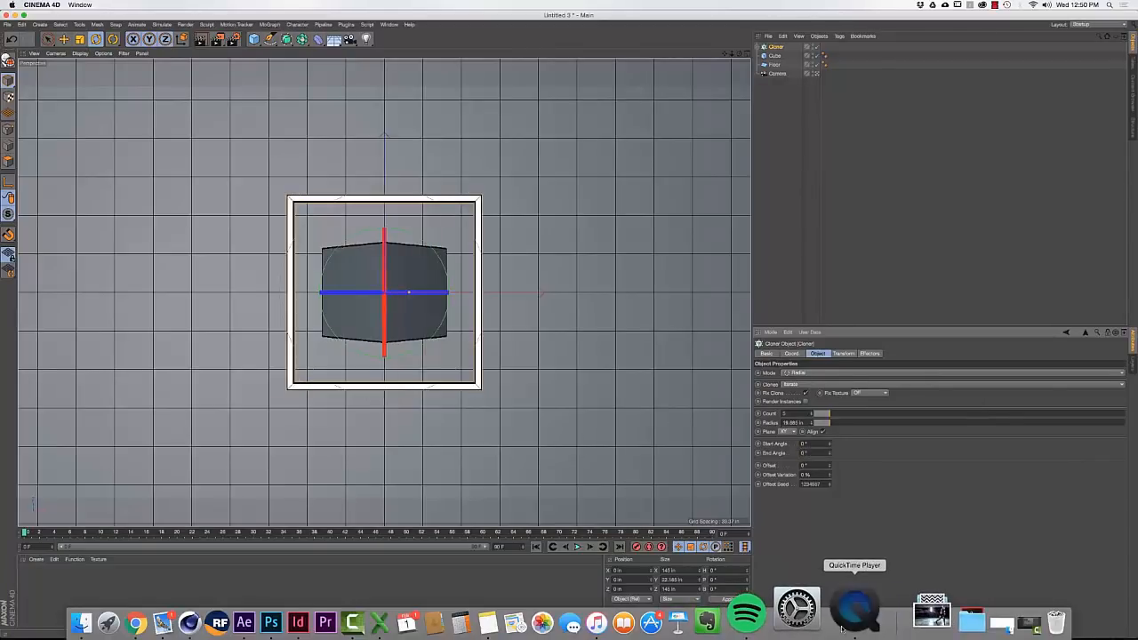
Check the frame in the reference movie in QuickTime Player and copy the cloner's sweep out to the top level of the hierarchy
click(797, 611)
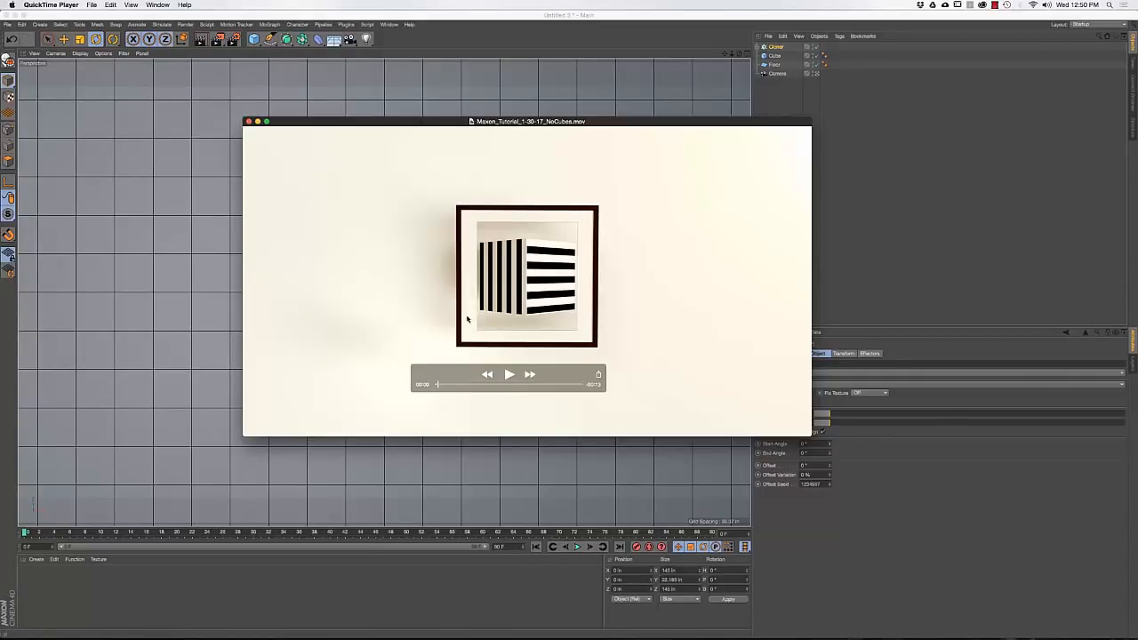
click(482, 21)
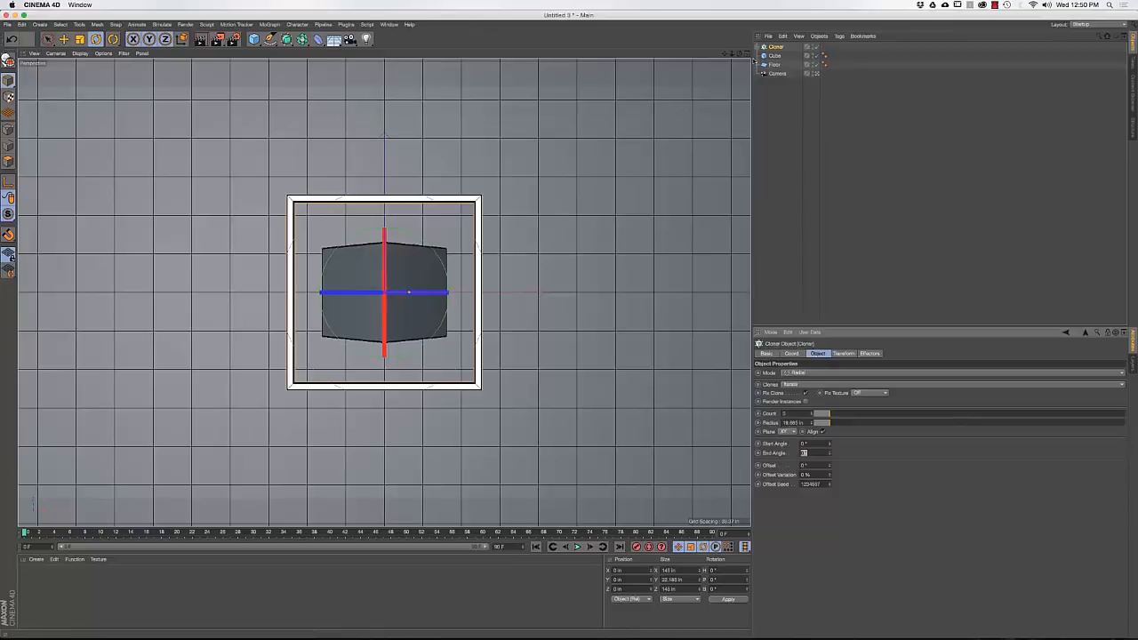
click(758, 47)
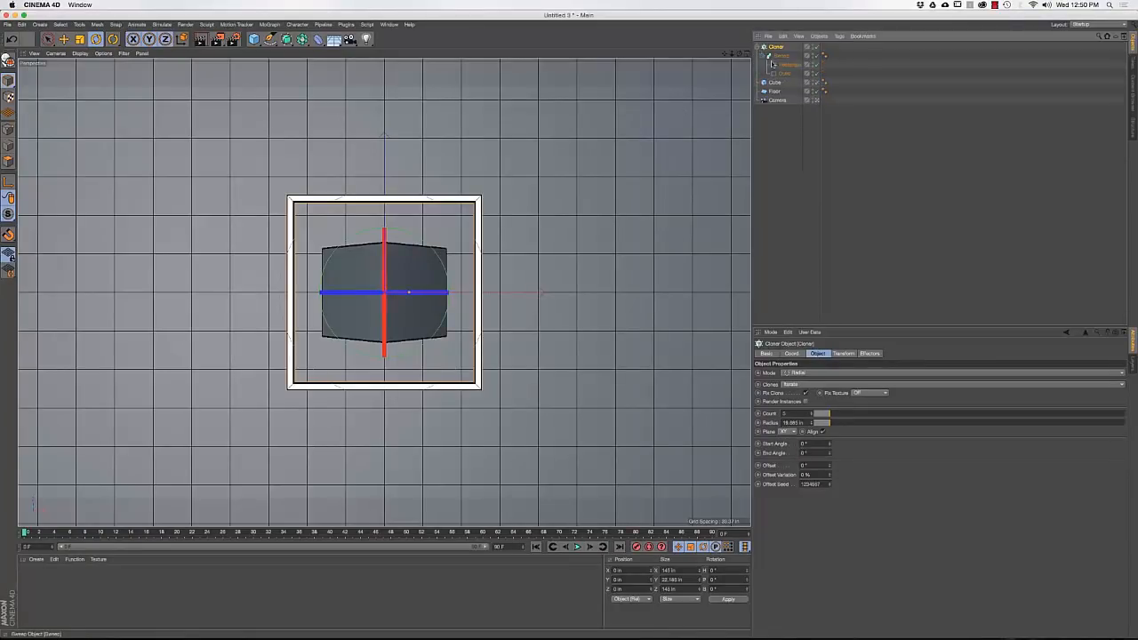
drag(779, 61, 780, 44)
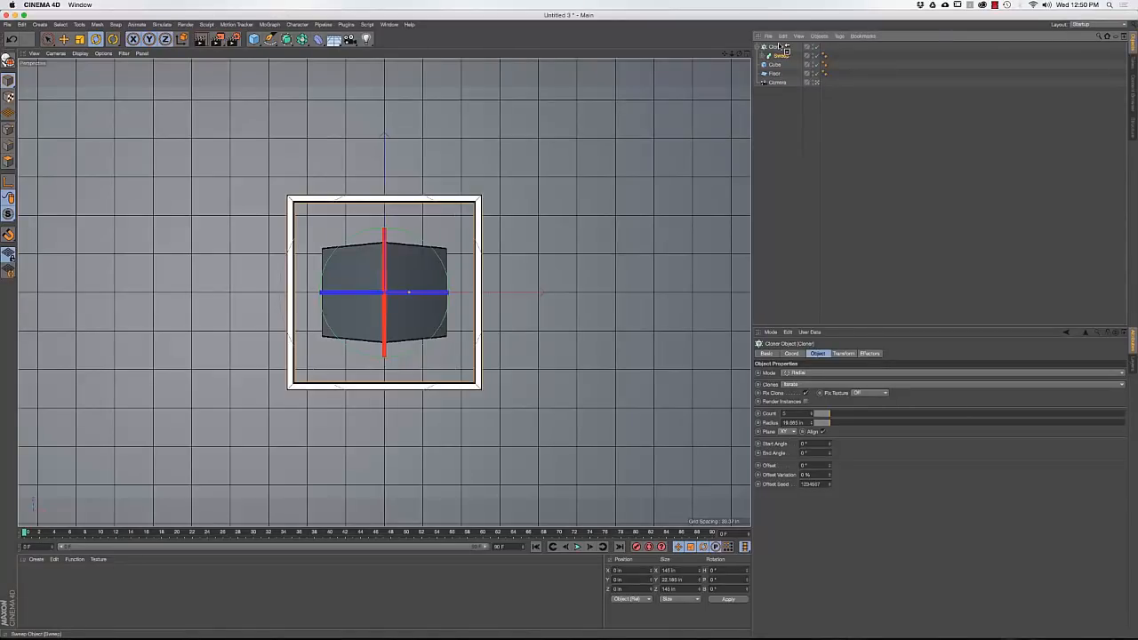
drag(780, 44, 780, 44)
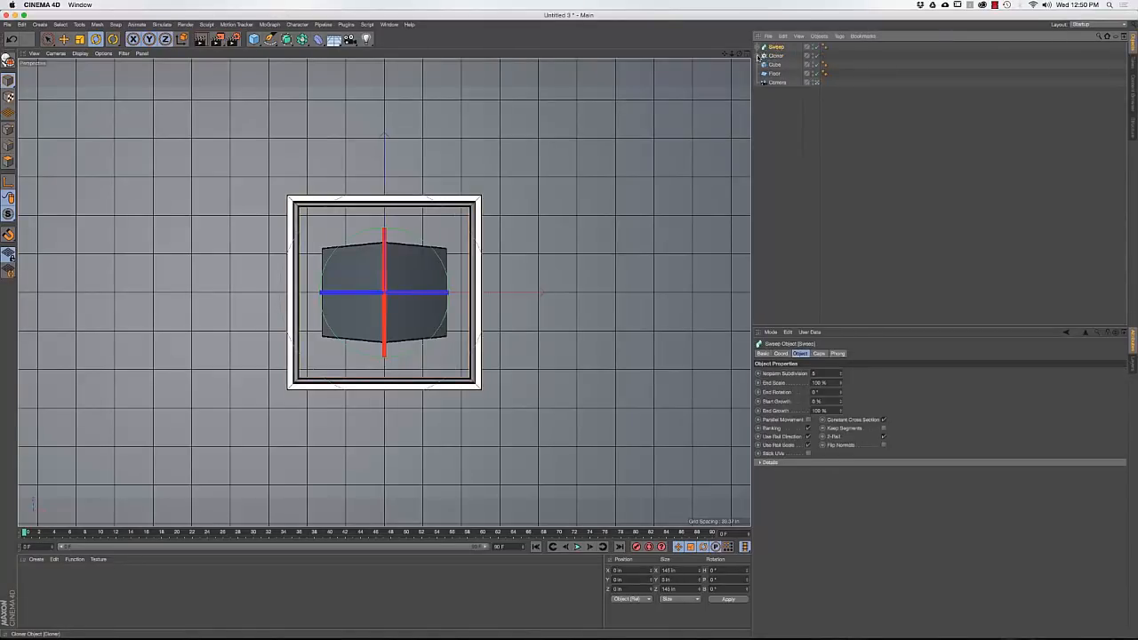
Expand the copied sweep and scale down its Outer rectangle so it sits inside the original frame
click(758, 47)
click(780, 65)
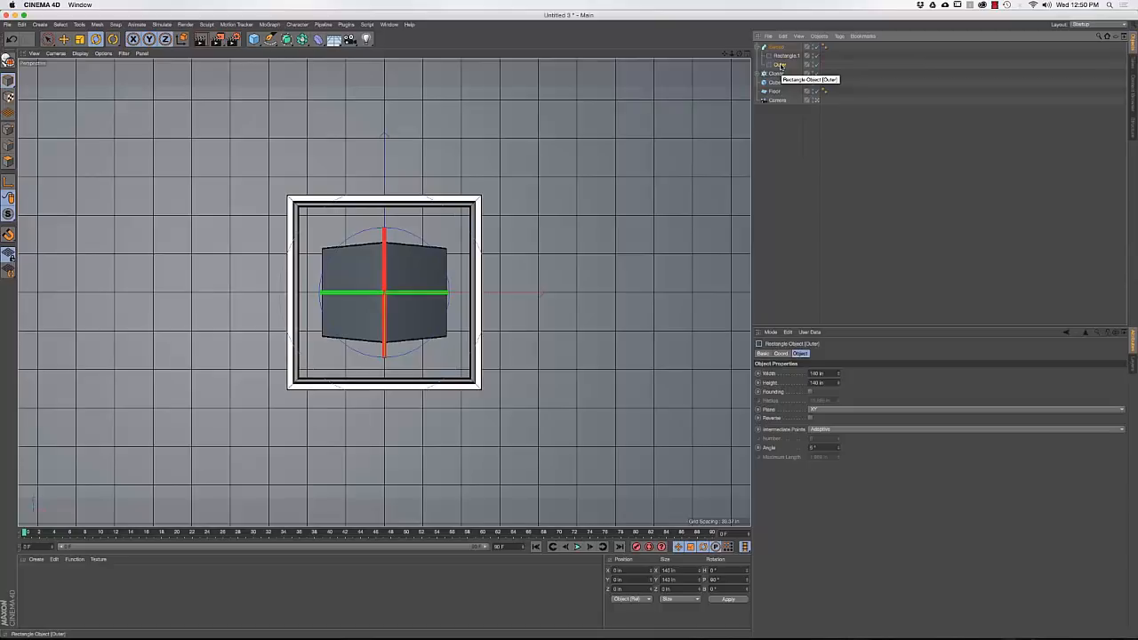
key(t)
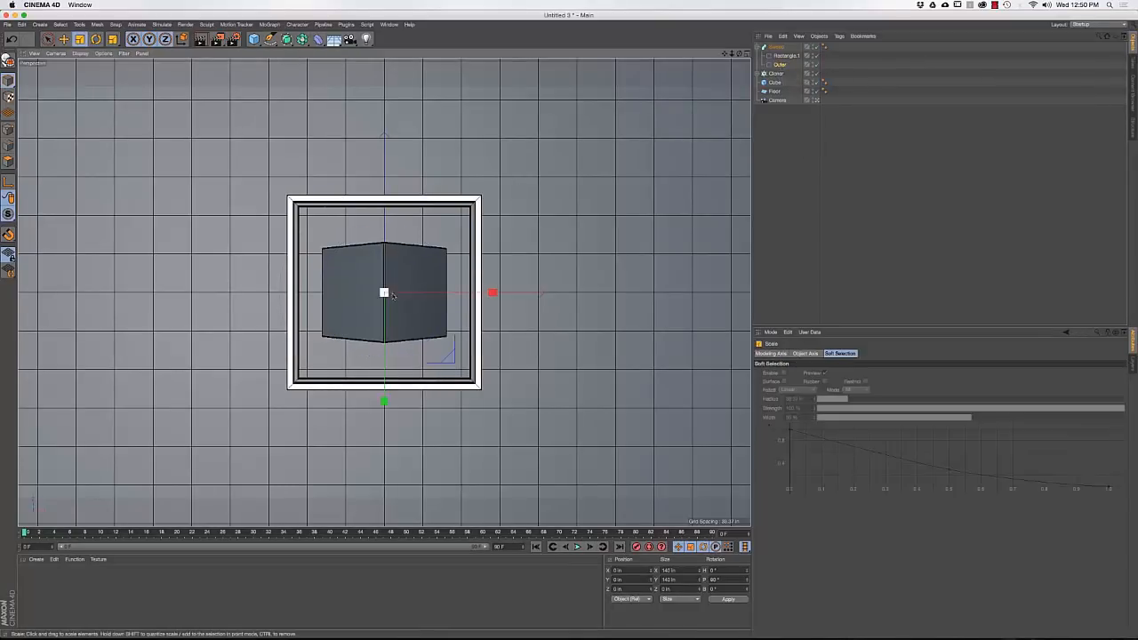
drag(395, 302, 381, 322)
Set the width of the copied sweep's profile rectangle to 13 in
click(786, 55)
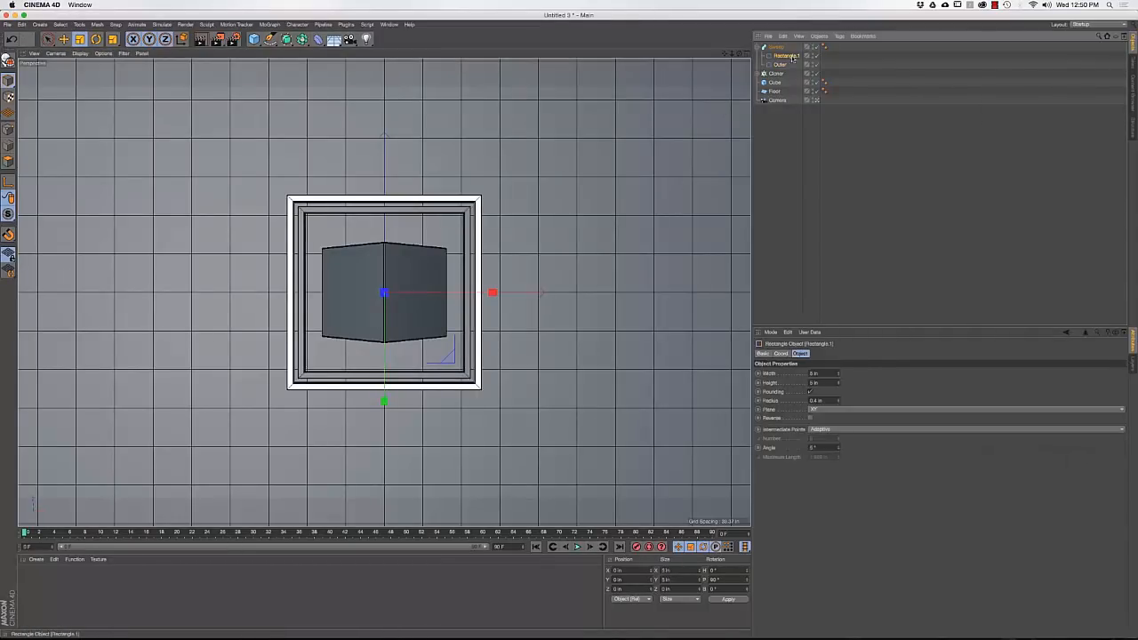
click(838, 373)
click(838, 373)
click(838, 374)
click(838, 373)
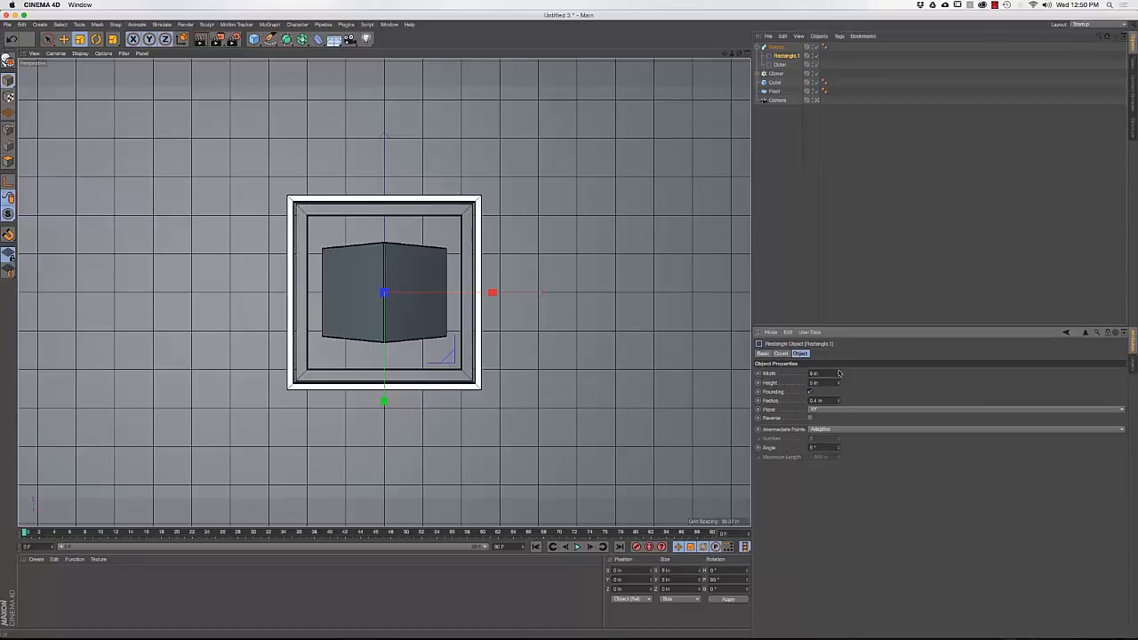
click(839, 374)
click(838, 373)
click(838, 373)
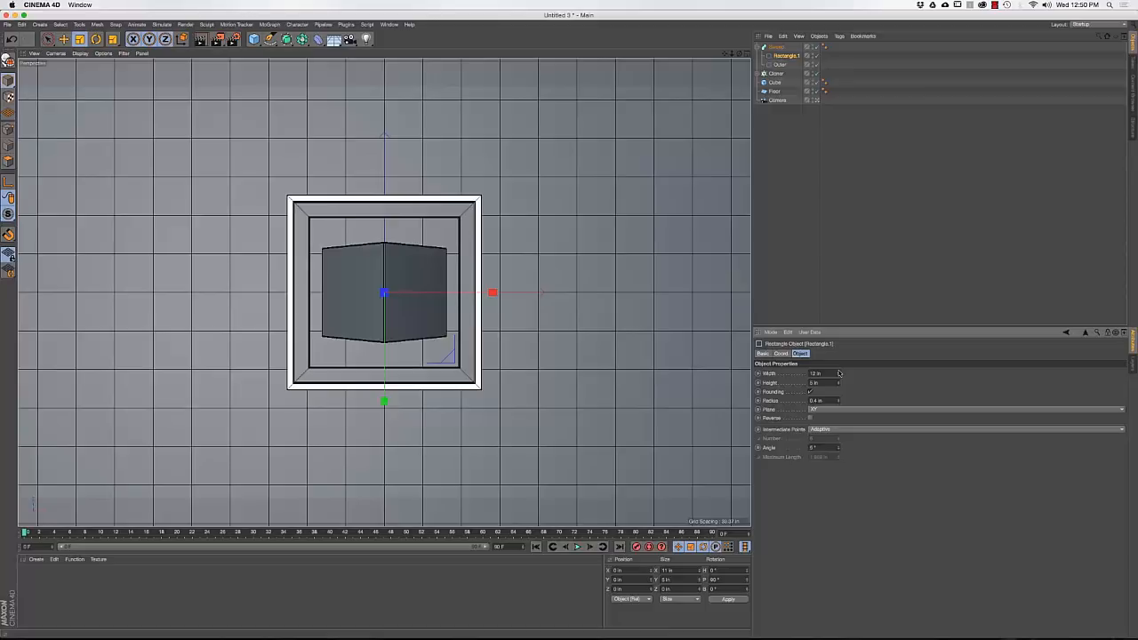
click(838, 374)
click(838, 373)
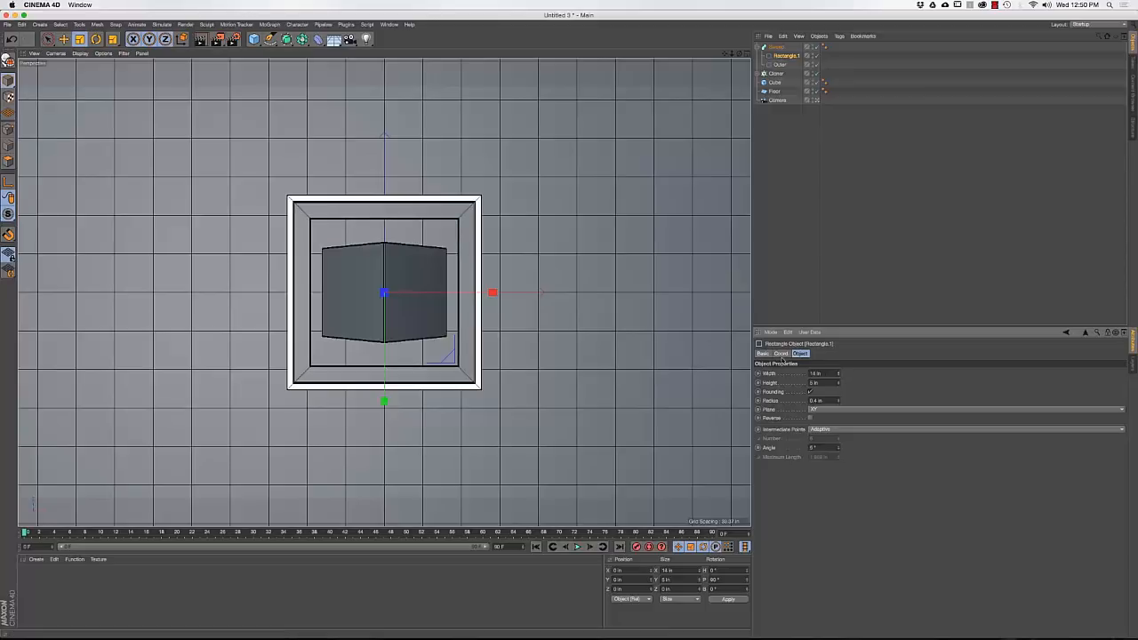
click(838, 374)
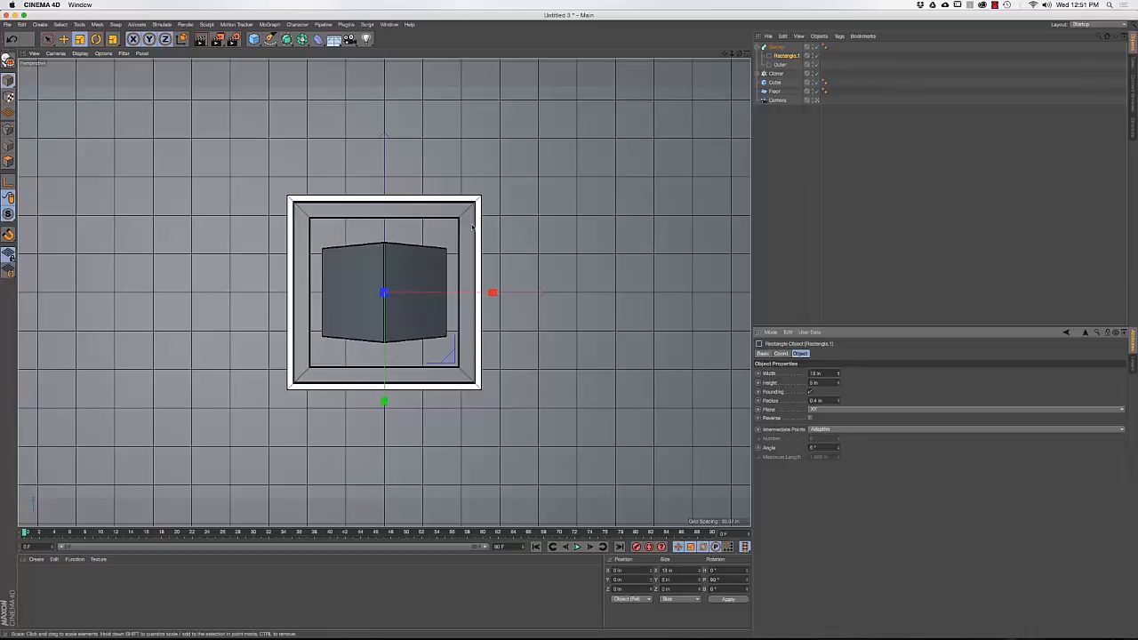
Expand the cloner's hierarchy and rename the copied top-level sweep to Matte
key(Tab)
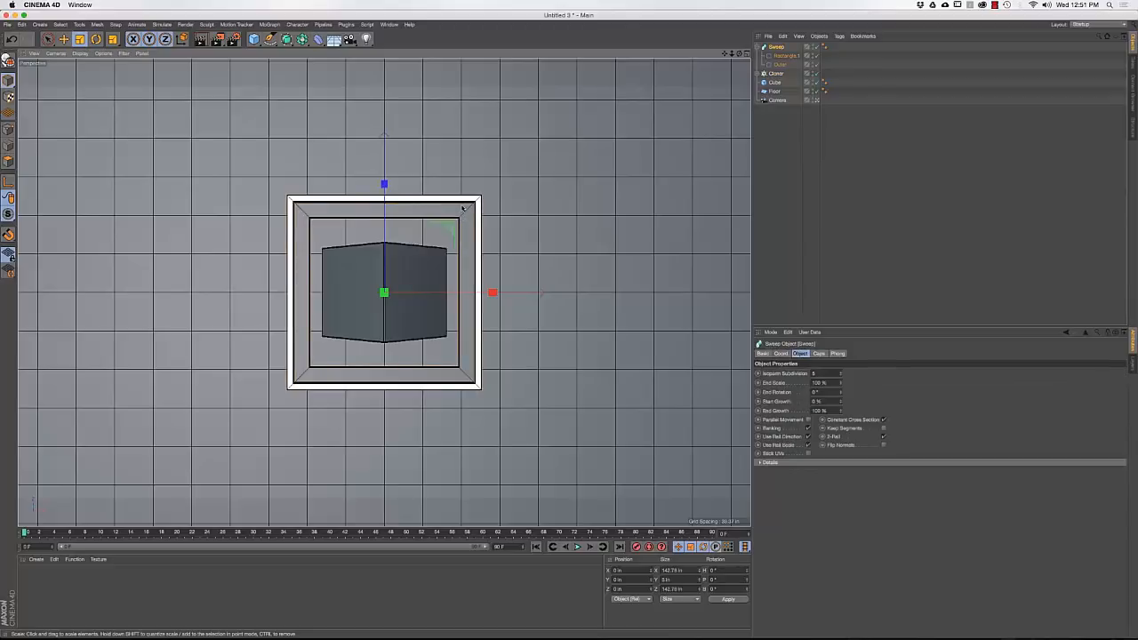
click(760, 75)
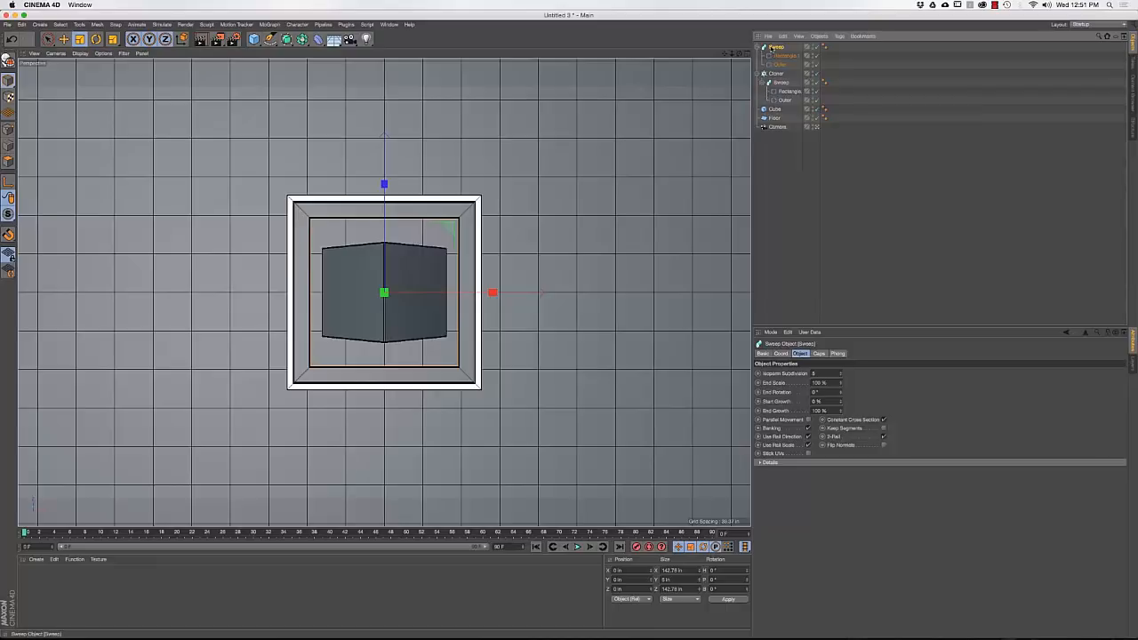
double_click(775, 46)
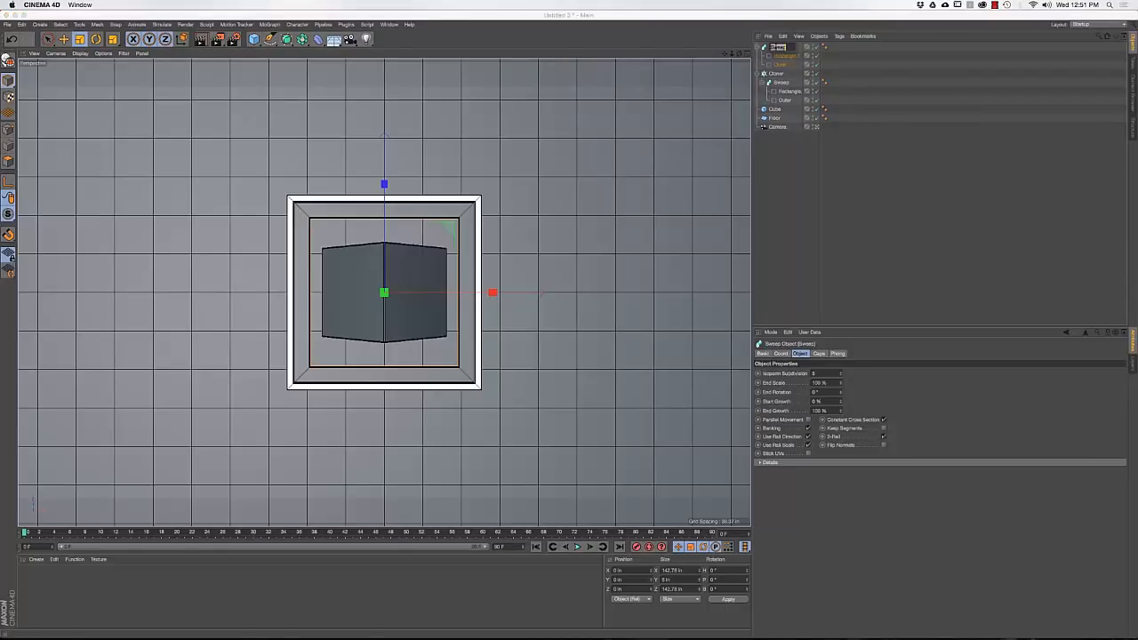
text(Matte)
key(Return)
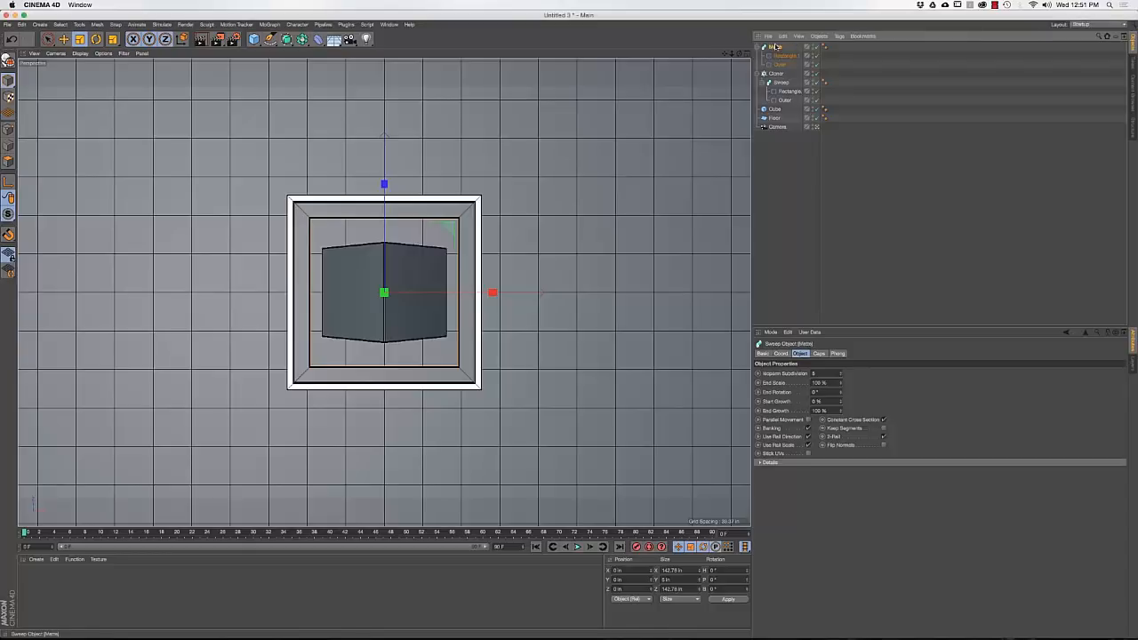
Nest the Matte sweep under the Outer rectangle inside the cloner and expand it
click(761, 47)
drag(774, 47, 787, 85)
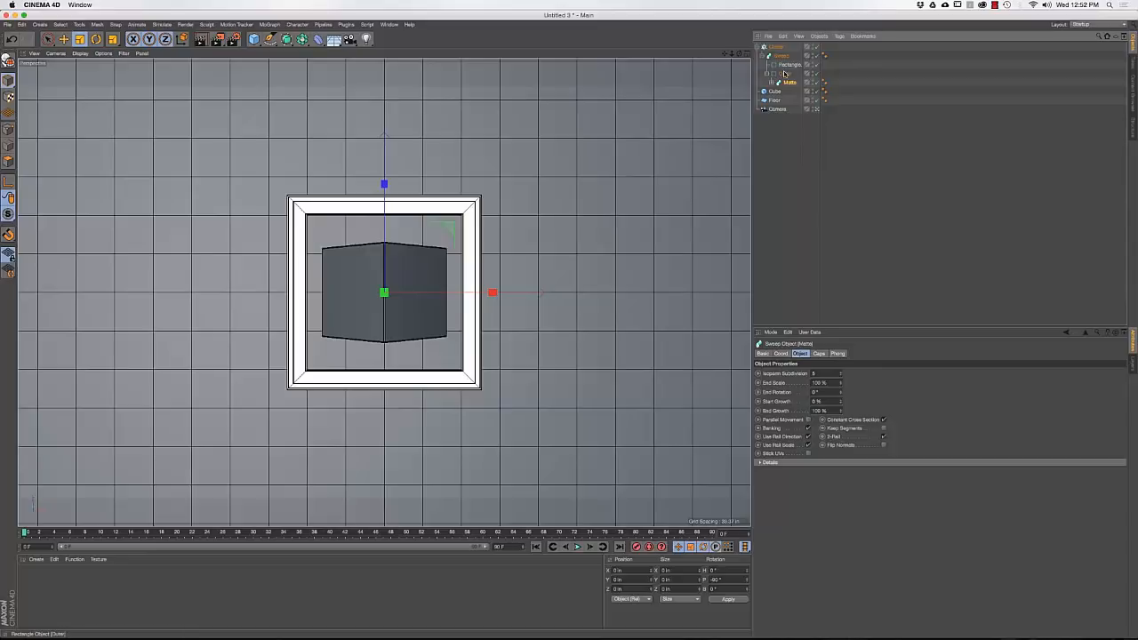
click(772, 83)
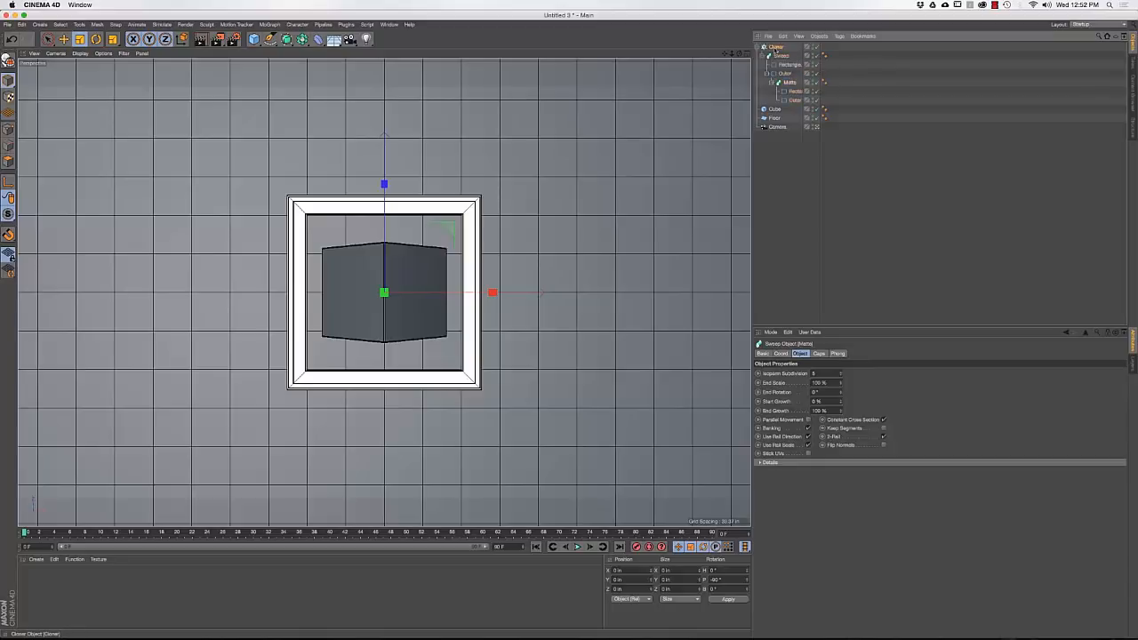
Rename the cloner to Frame
click(776, 48)
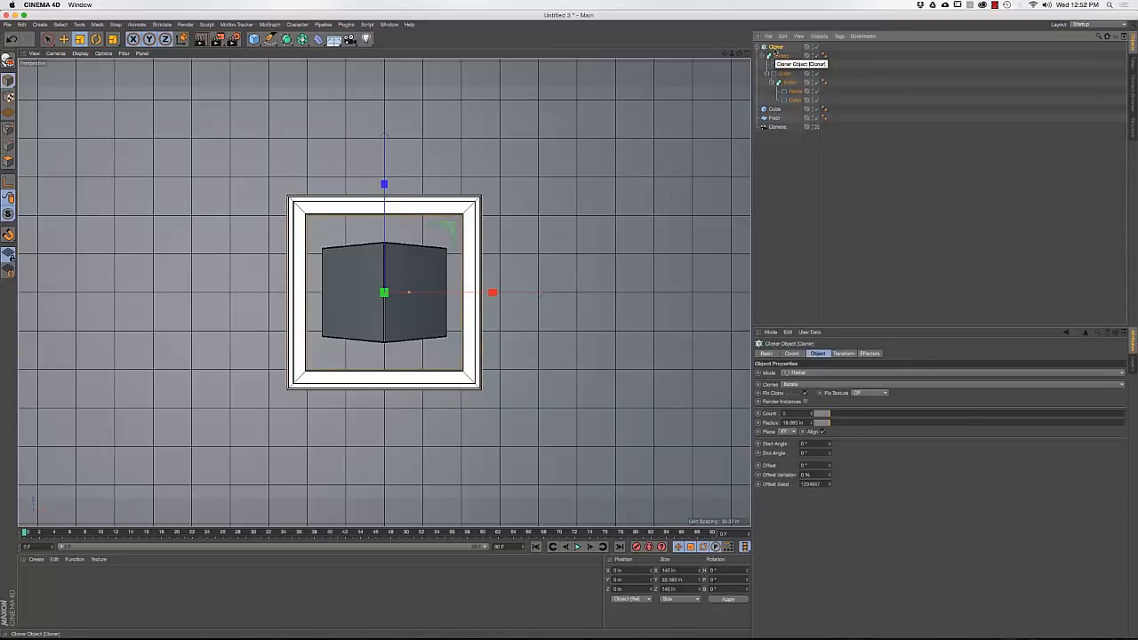
double_click(773, 48)
text(Frame)
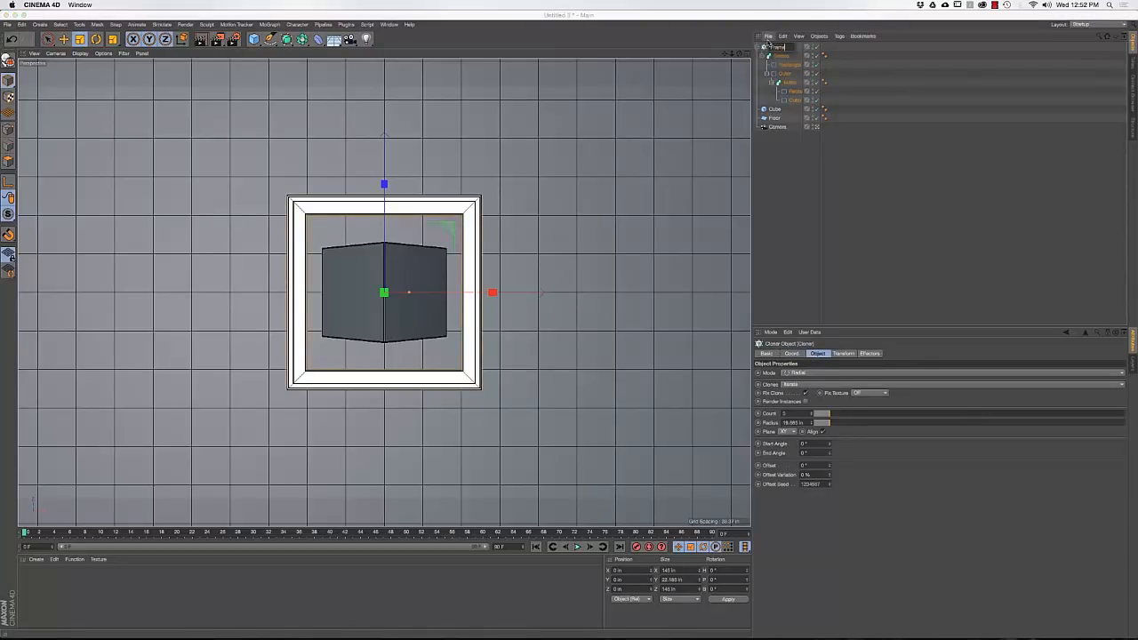
key(Return)
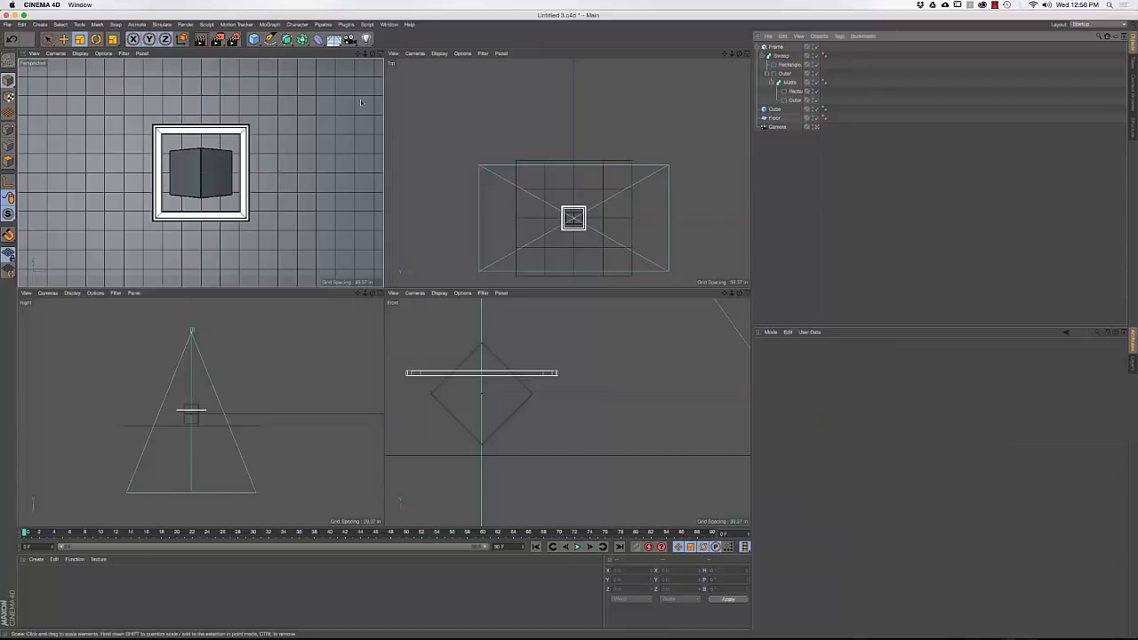
Maximize the perspective view, set the project length to 400 frames and extend the preview range to the full length
middle_click(322, 256)
click(322, 256)
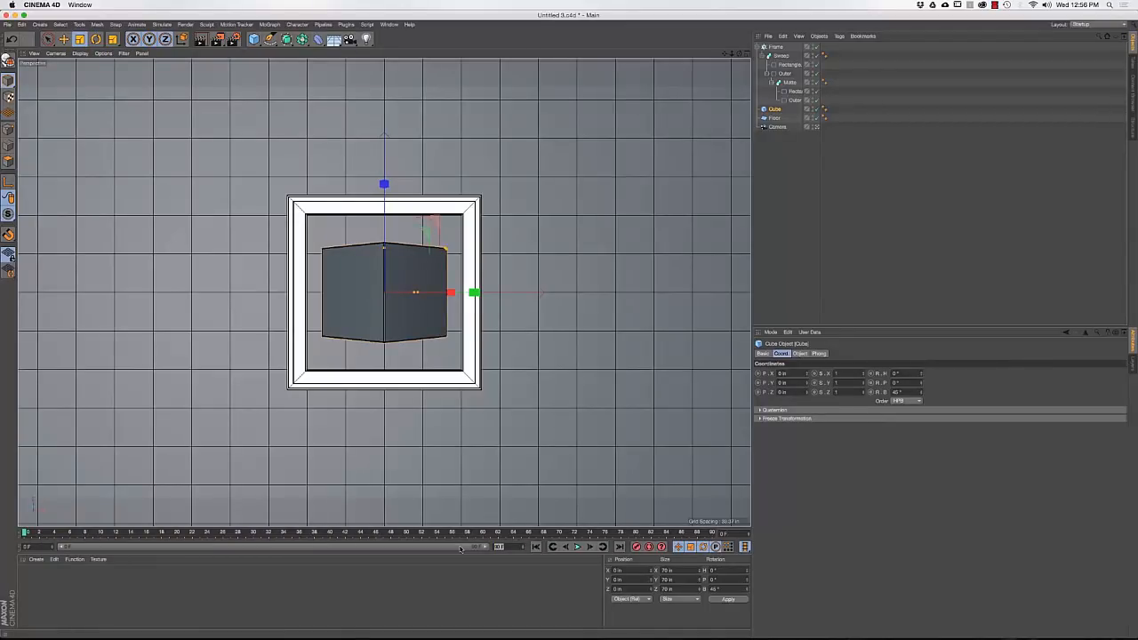
text(400)
key(Return)
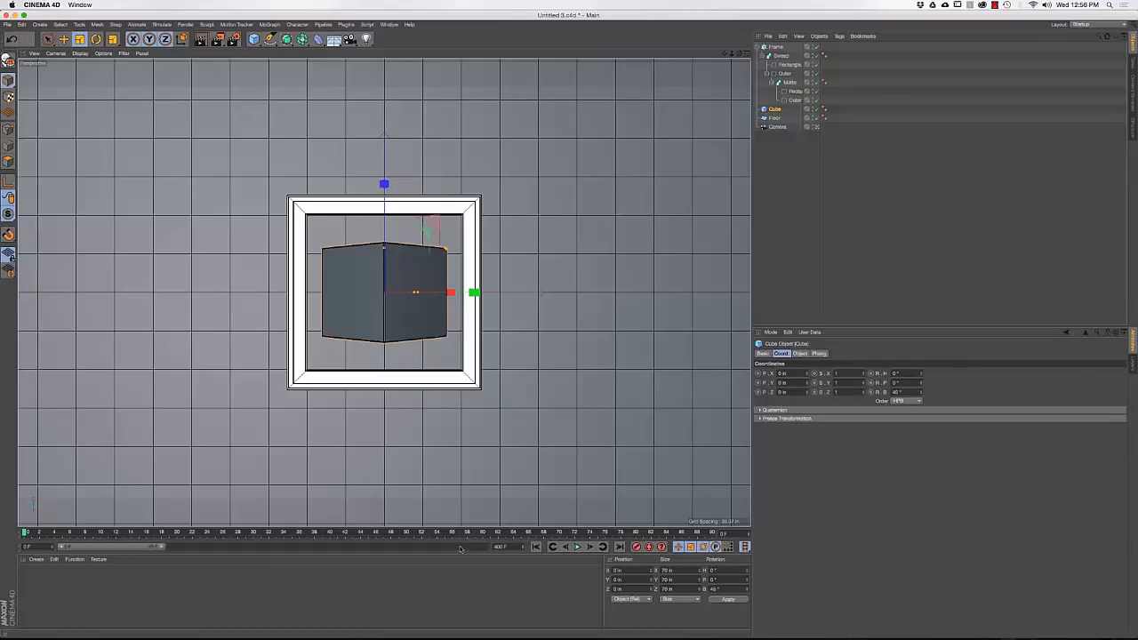
drag(162, 547, 505, 541)
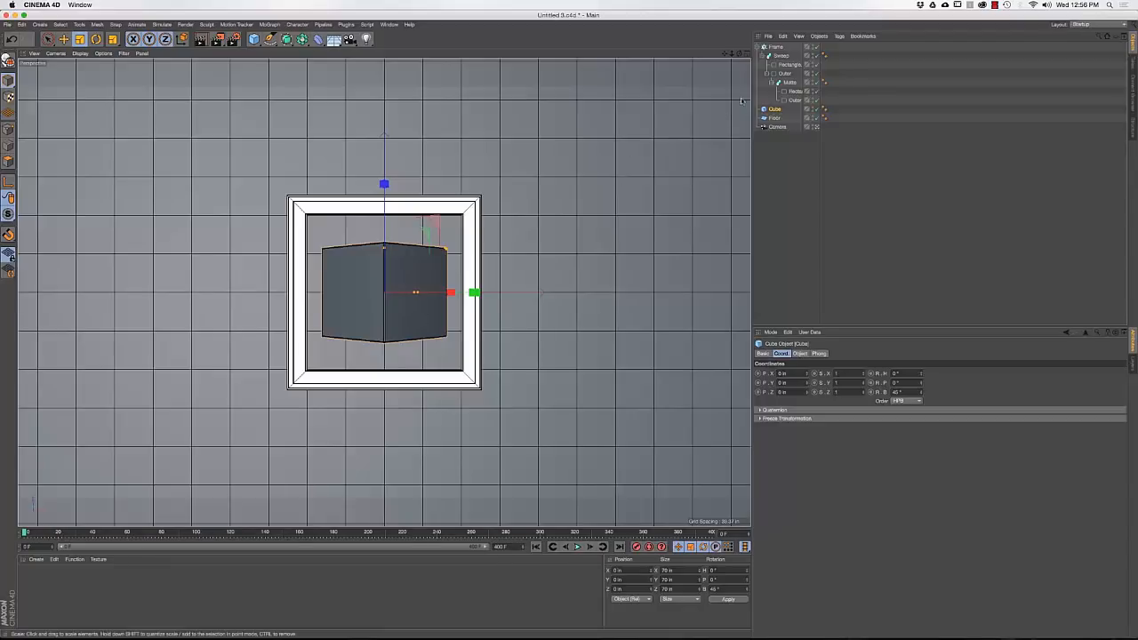
Collapse the Frame hierarchy, record a keyframe for the cube at frame 0 with autokeying on, and go to frame 40
click(759, 46)
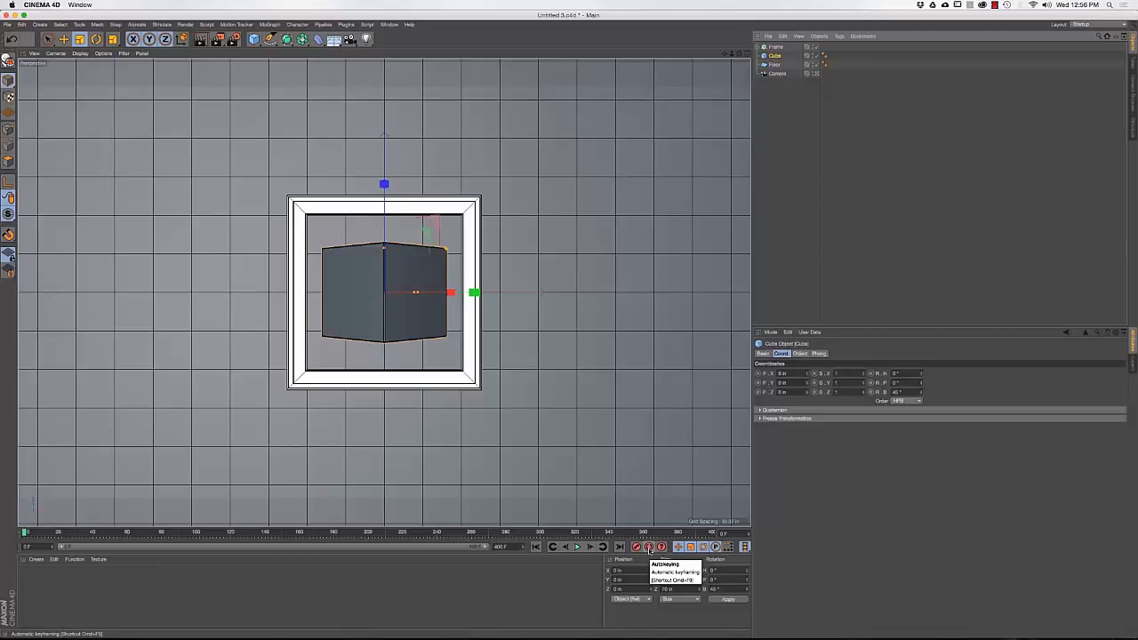
click(649, 547)
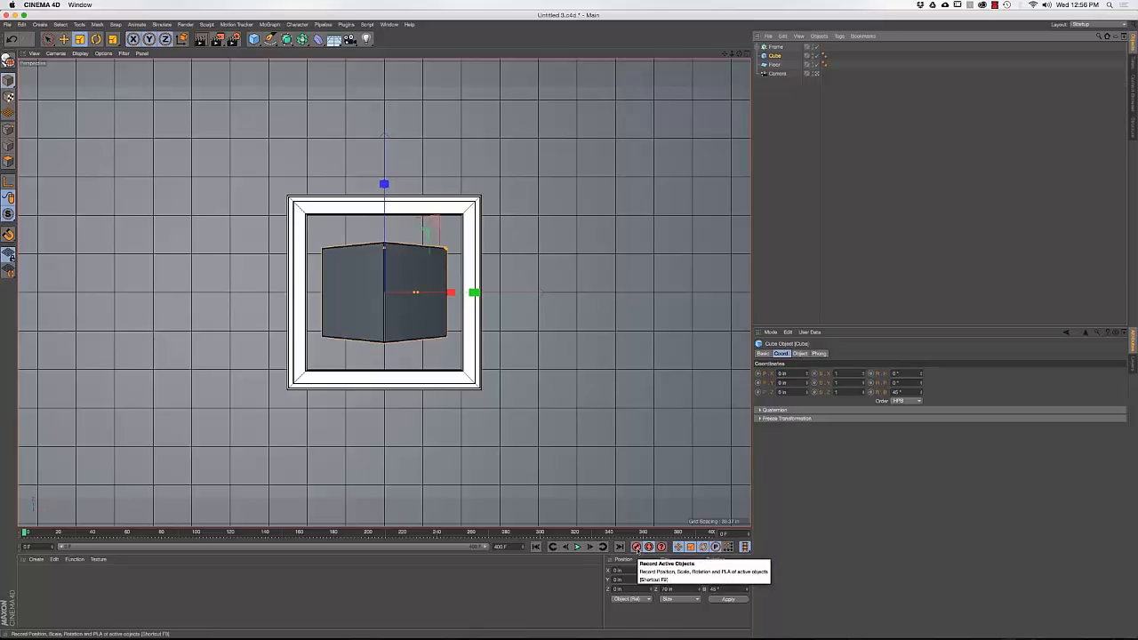
click(636, 547)
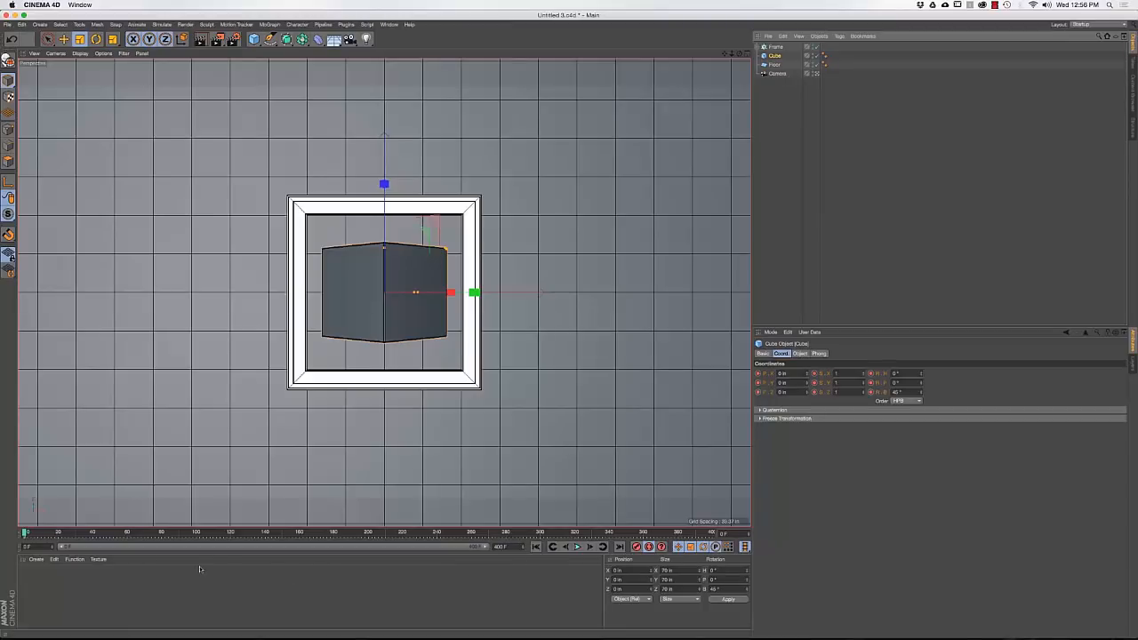
click(93, 533)
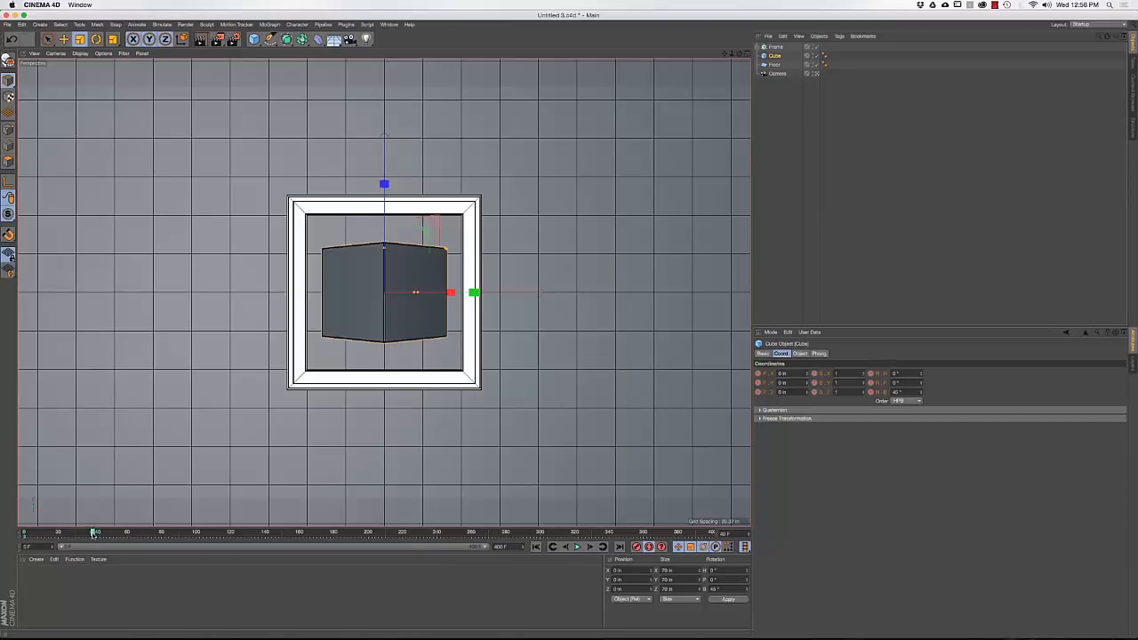
At frame 40, set the cube's rotation to H -10°, P 15° and B 19°
mouse_move(92, 532)
mouse_down()
mouse_move(27, 534)
mouse_move(93, 533)
mouse_up()
double_click(900, 373)
text(-)
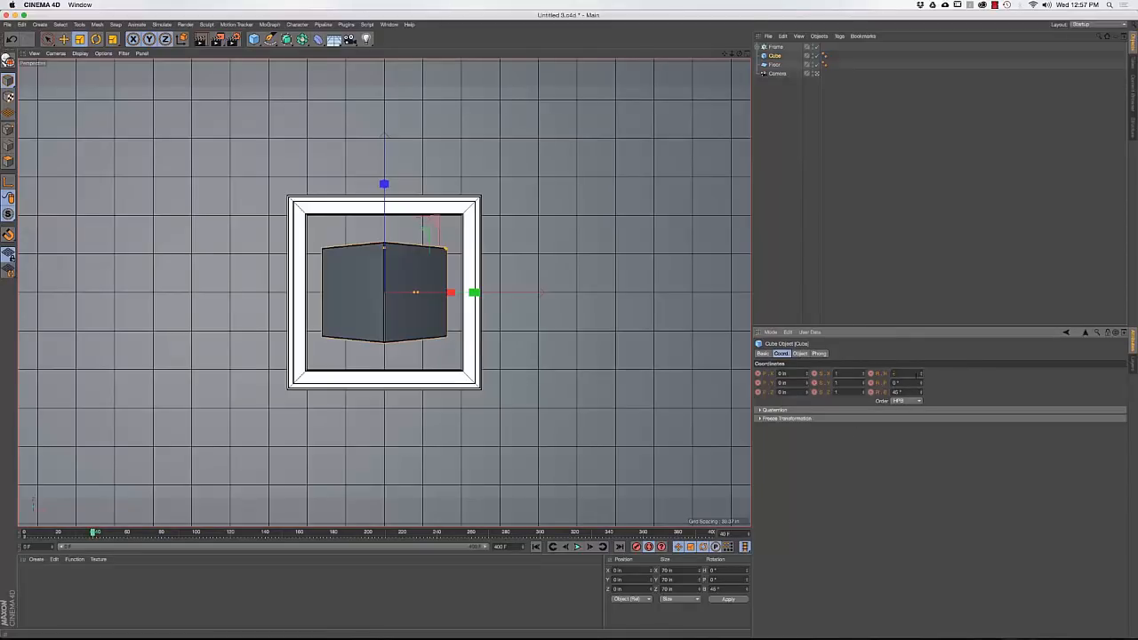
text(10)
key(Tab)
text(15)
key(Tab)
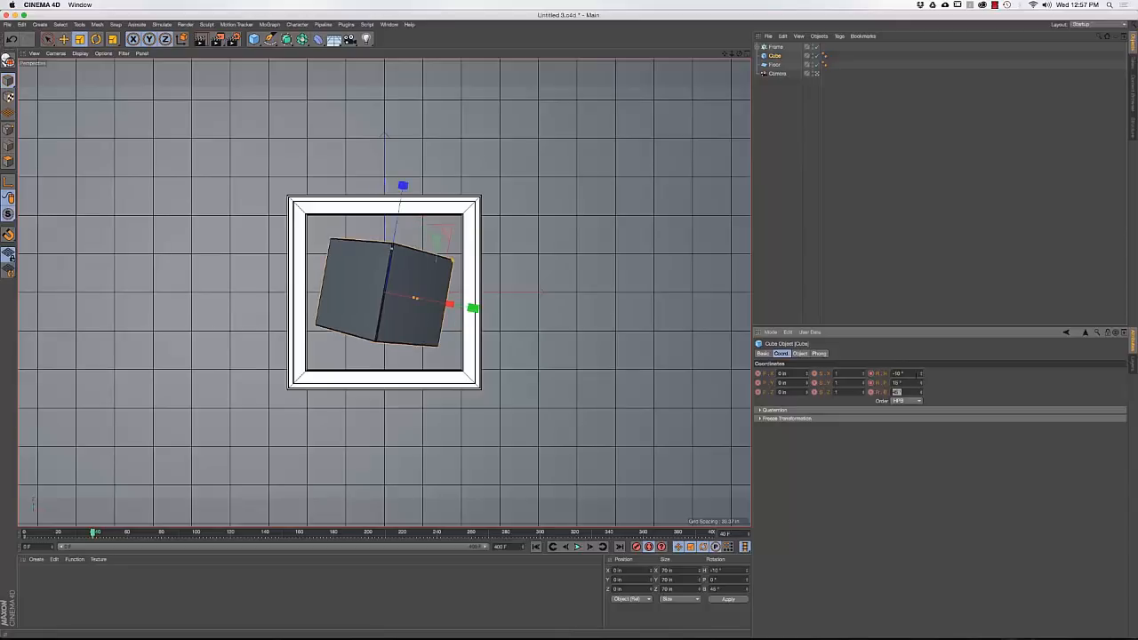
text(19)
key(Return)
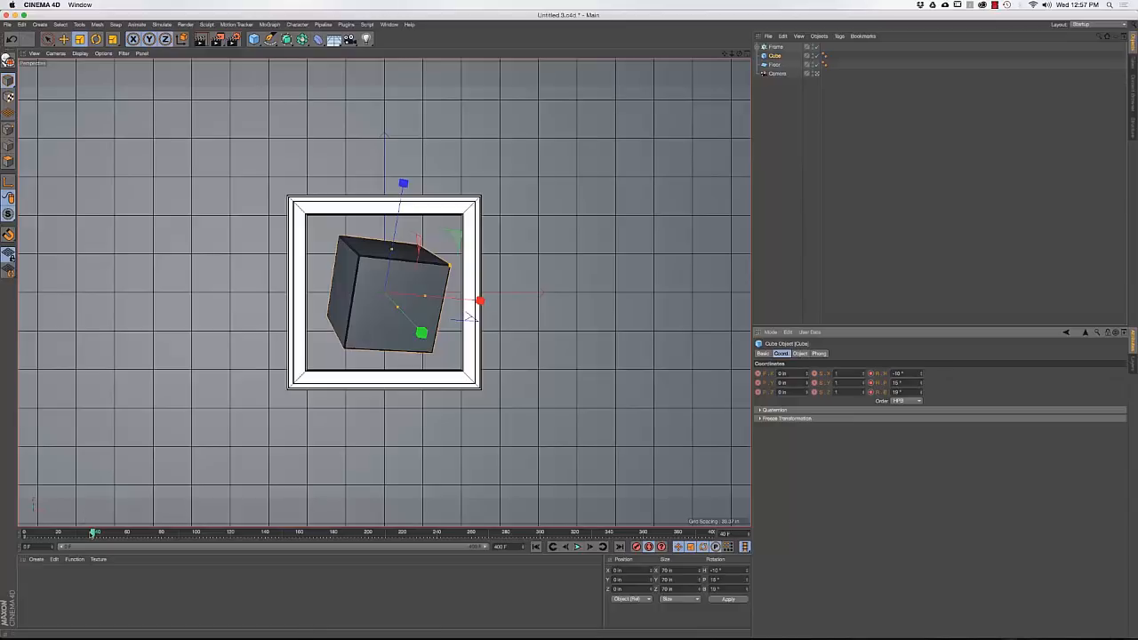
At frame 90, set the cube's rotation to H -35°, P 45° and B -45°
drag(92, 534, 181, 532)
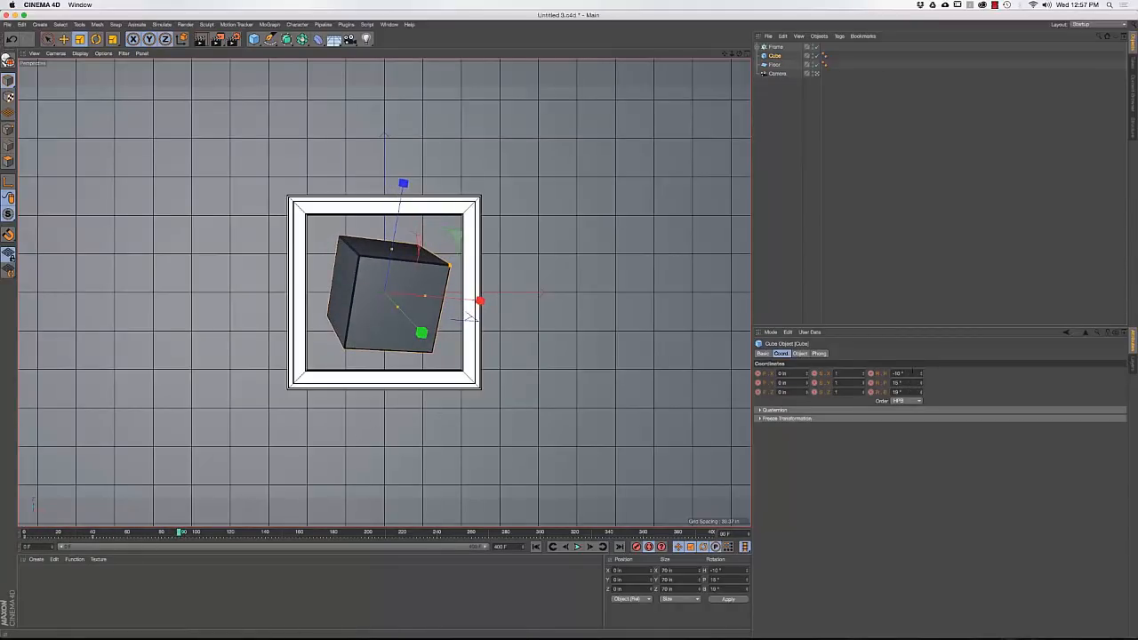
click(910, 372)
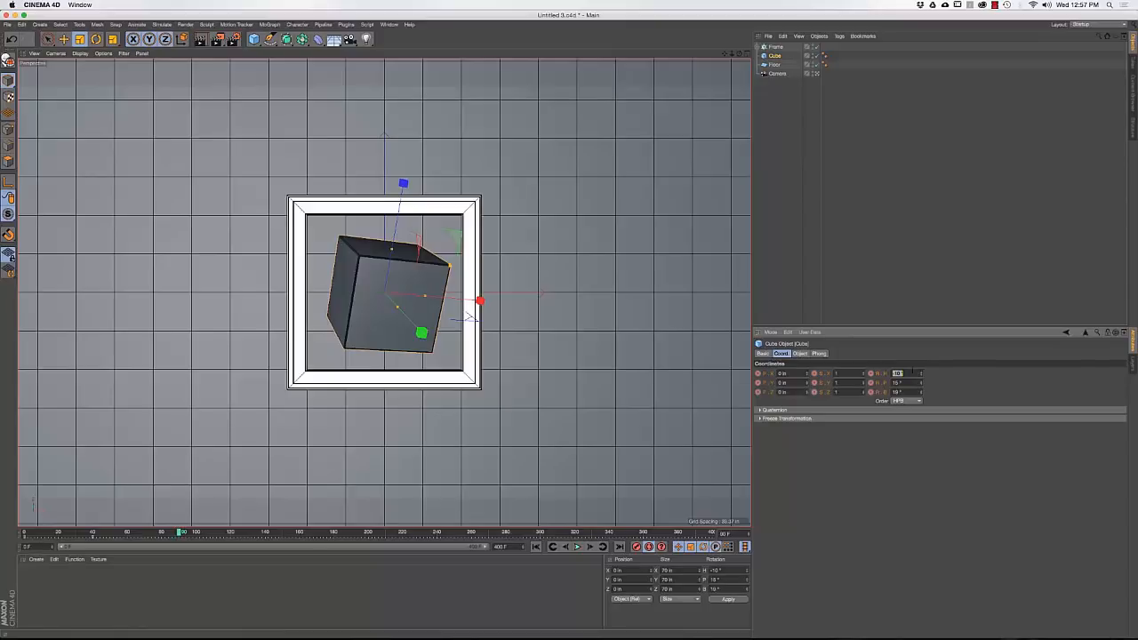
key(BackSpace)
text(-35)
key(Tab)
text(45)
key(Tab)
text(-1)
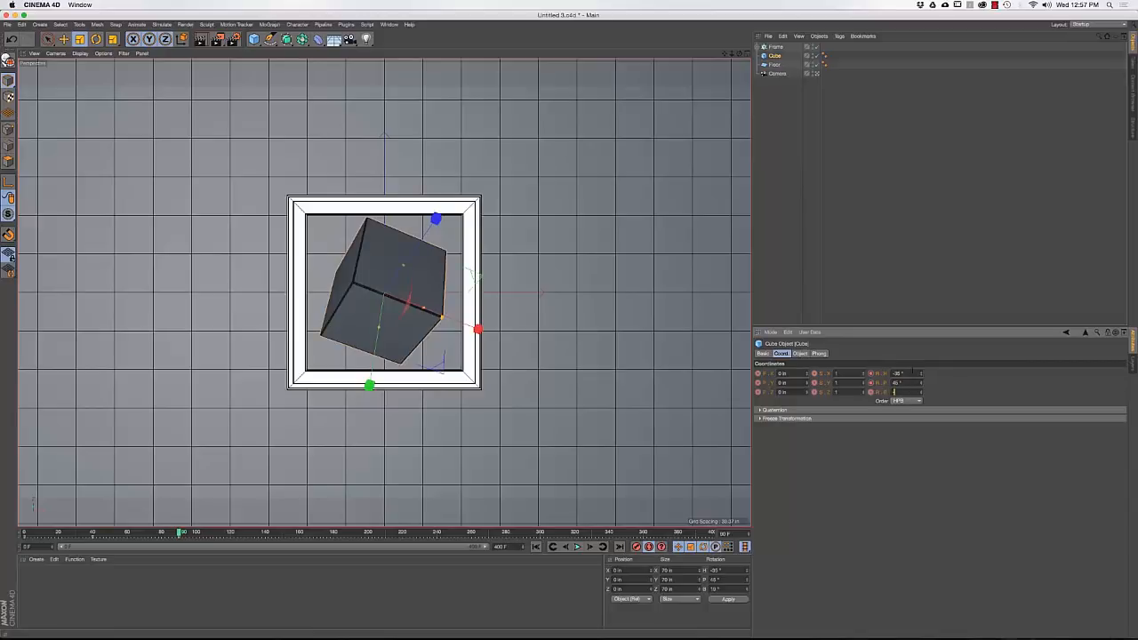
text(5)
key(Return)
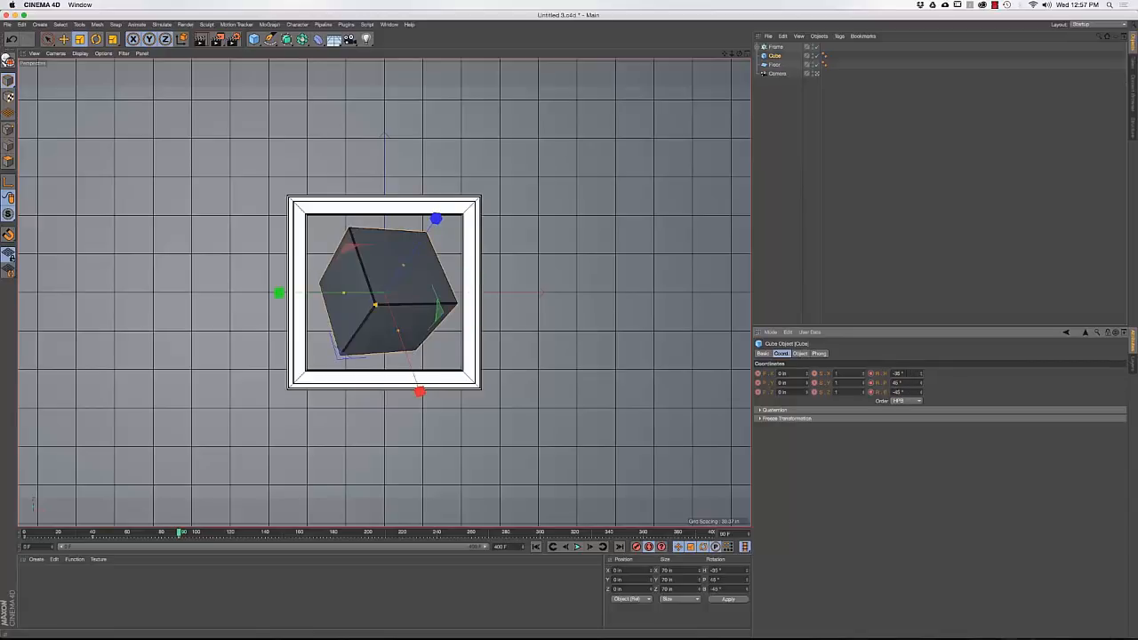
At frame 120, set the cube's rotation to H -50°, P 12° and B -90°, and preview the animation from frame 0
drag(182, 532, 230, 536)
click(230, 536)
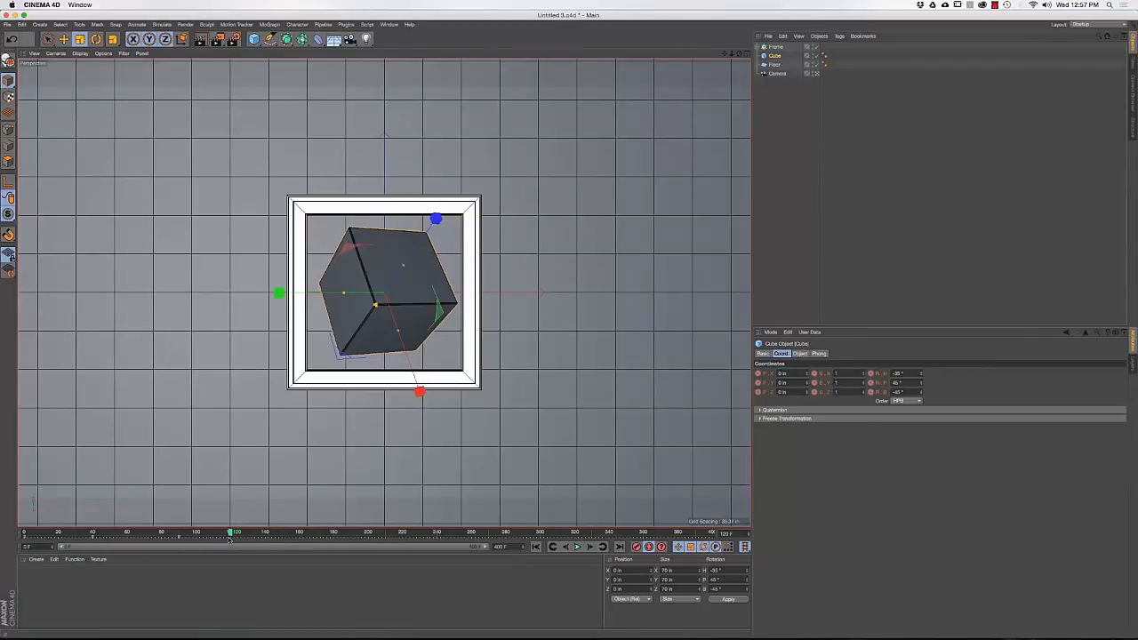
key(f)
key(g)
key(f)
key(g)
key(f)
key(g)
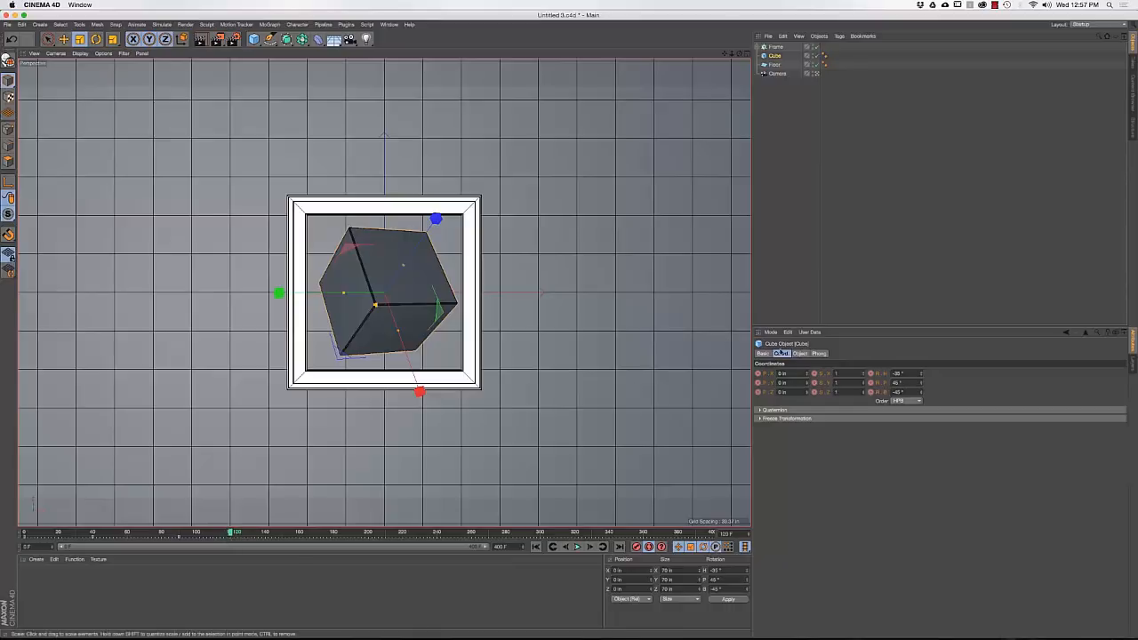
double_click(903, 375)
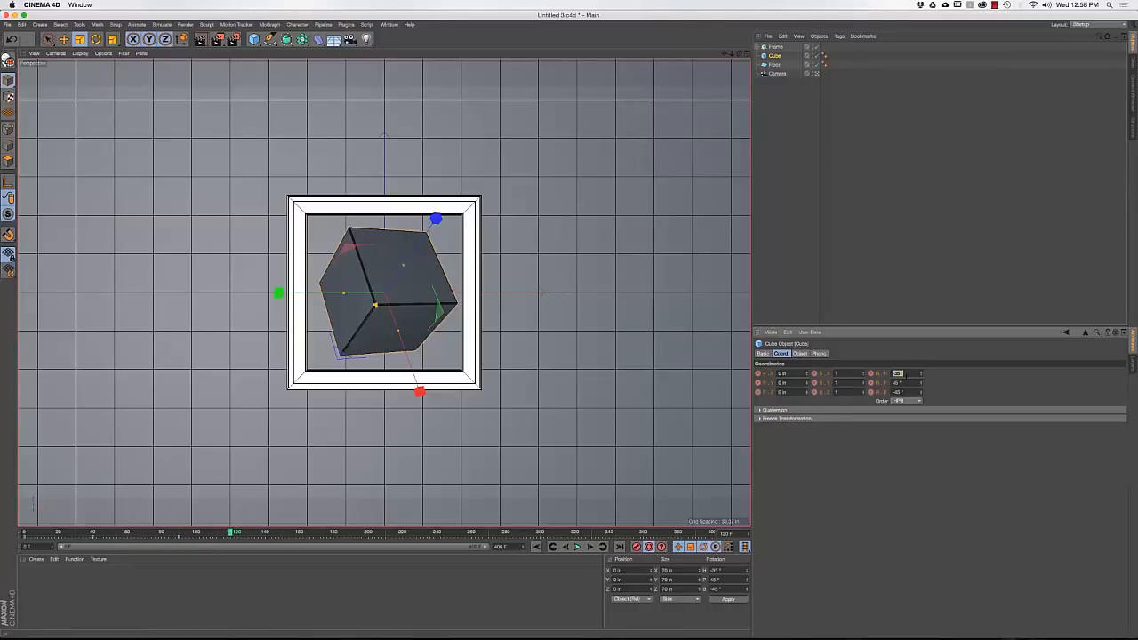
text(-90)
key(Tab)
text(12)
key(Tab)
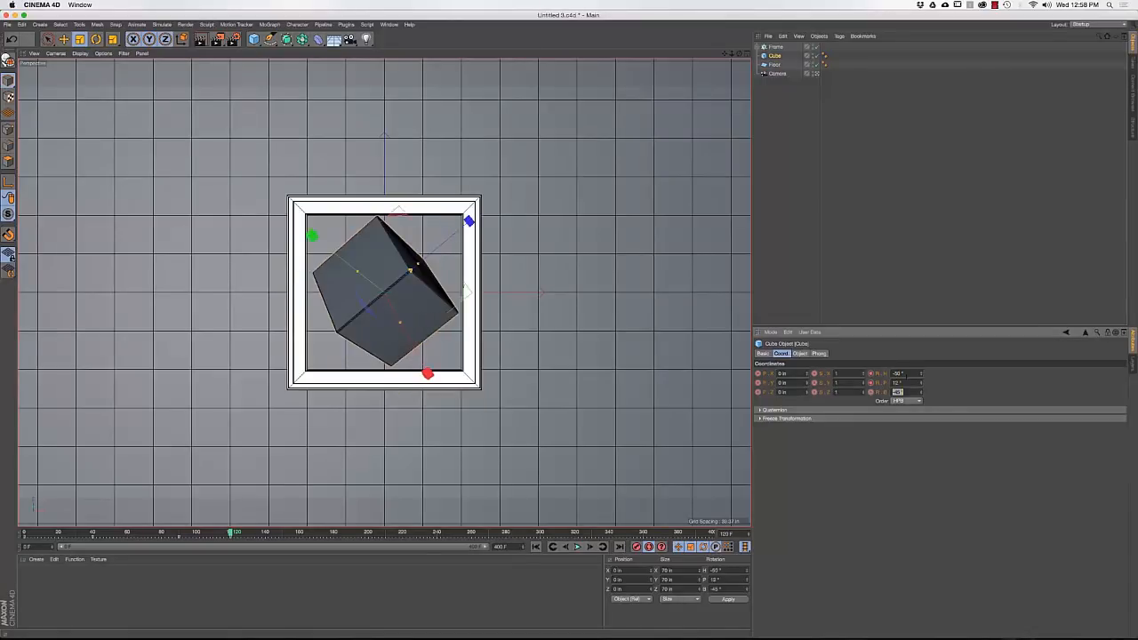
text(-90)
key(Return)
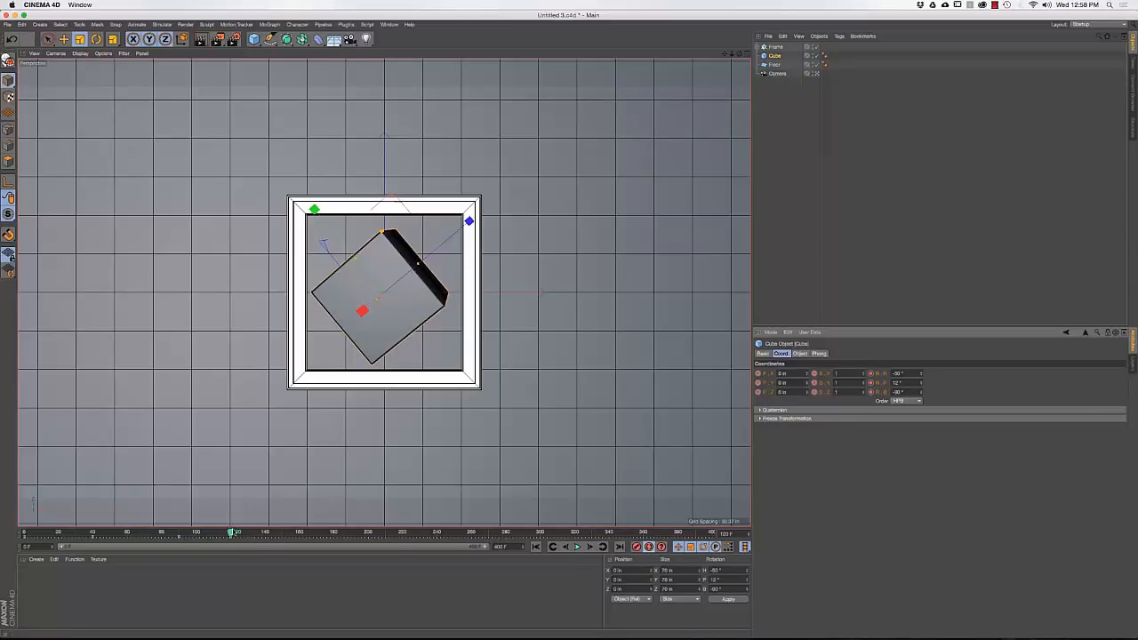
drag(231, 533, 25, 533)
key(F8)
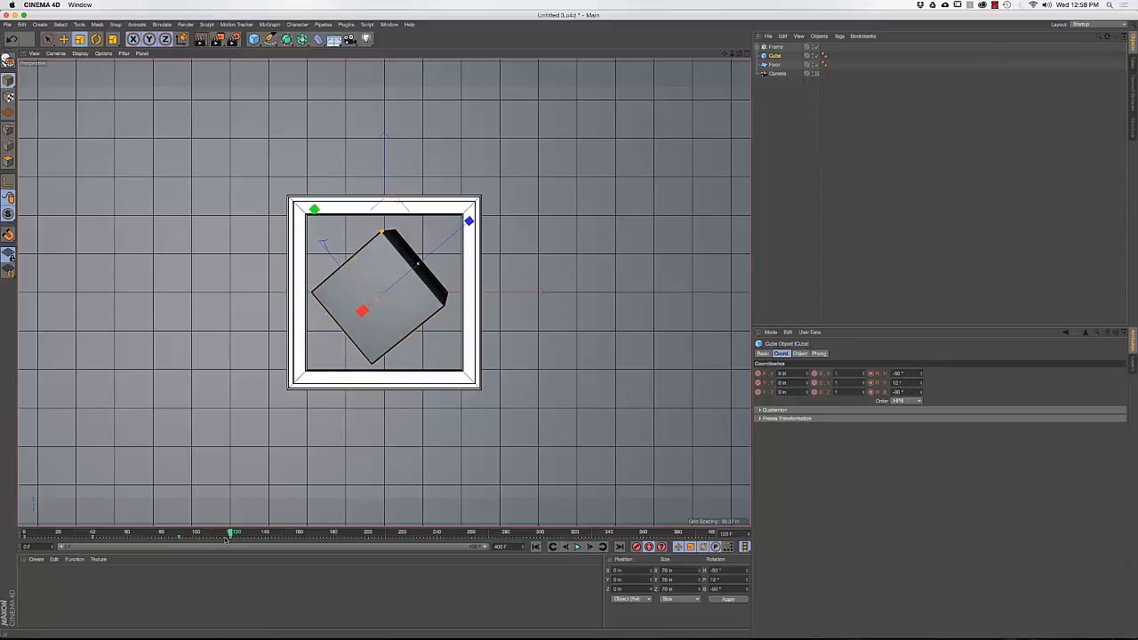
At frame 150, set the cube's rotation to H -60°, P -25° and B -125°
click(282, 533)
double_click(907, 372)
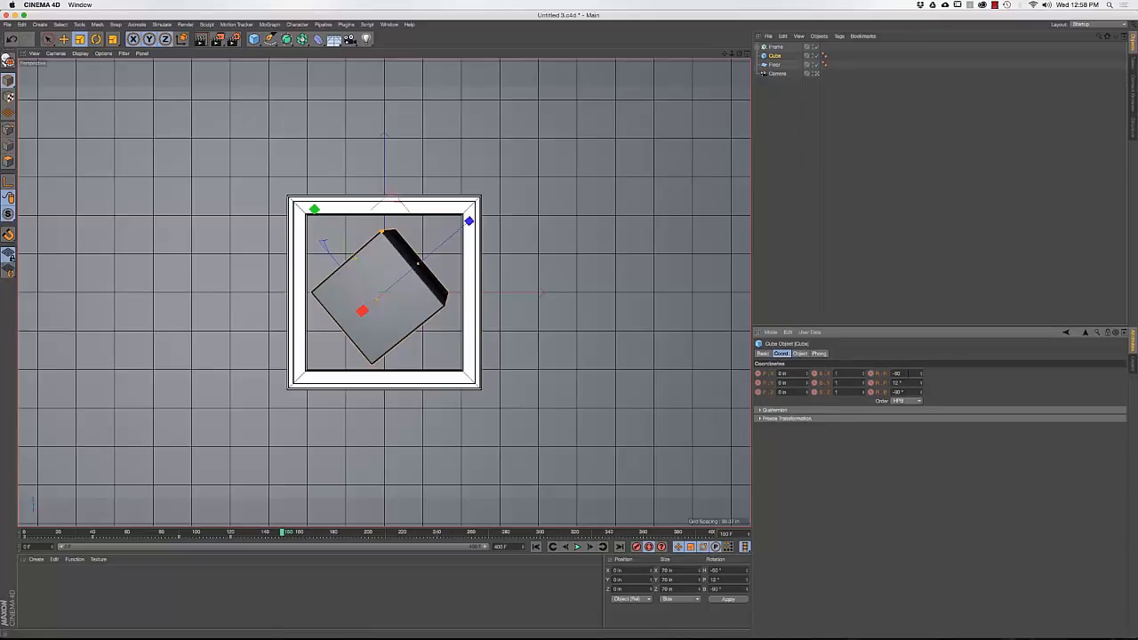
key(Tab)
text(-)
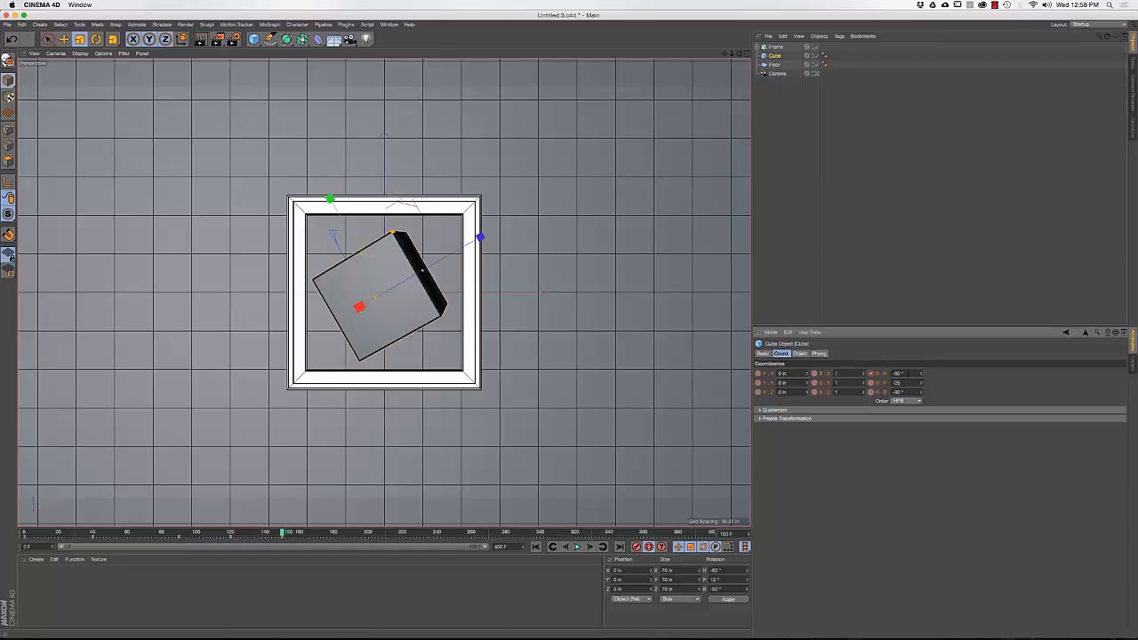
text(25)
key(Tab)
text(-12)
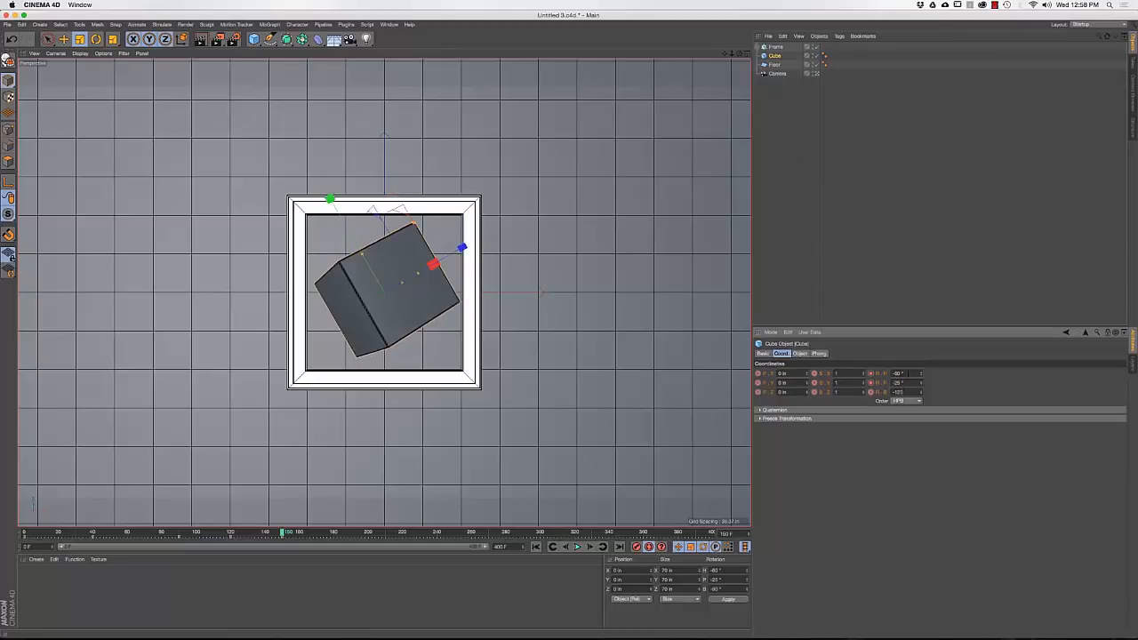
text(5)
key(Return)
At frame 210, set the cube's rotation to H 0°, P -90° and B -90°
drag(283, 533, 389, 534)
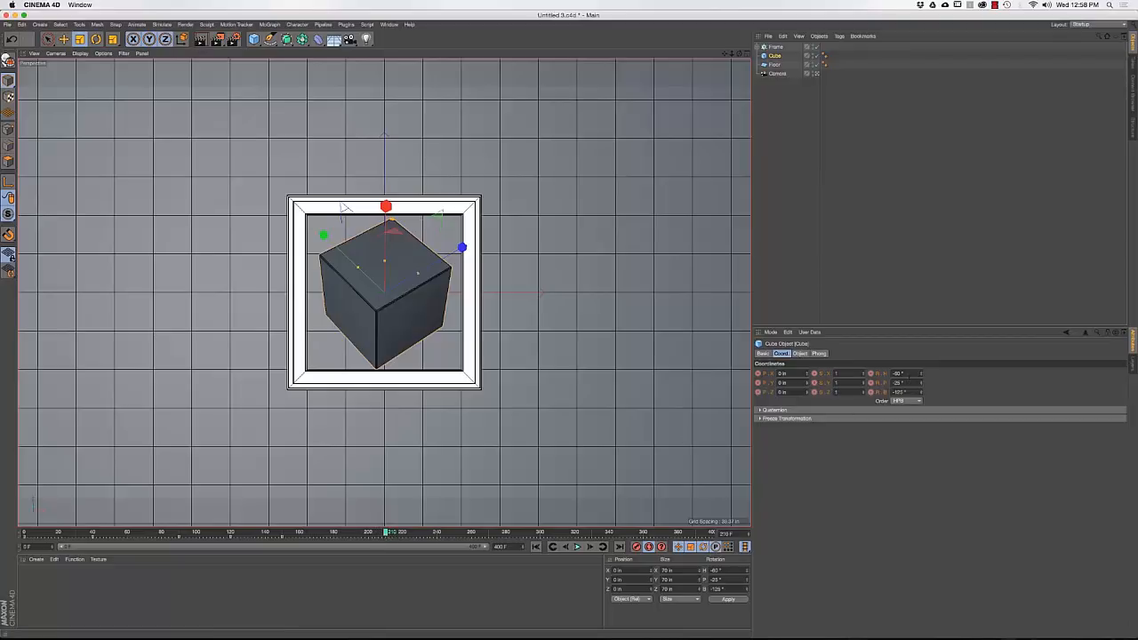
click(908, 376)
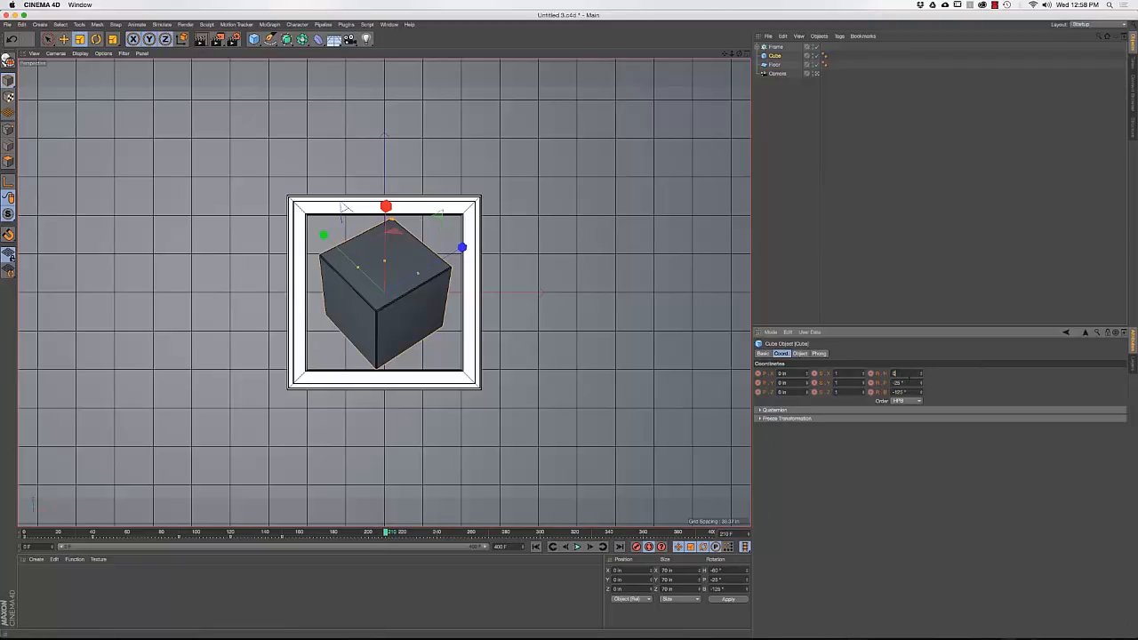
key(Tab)
text(-90)
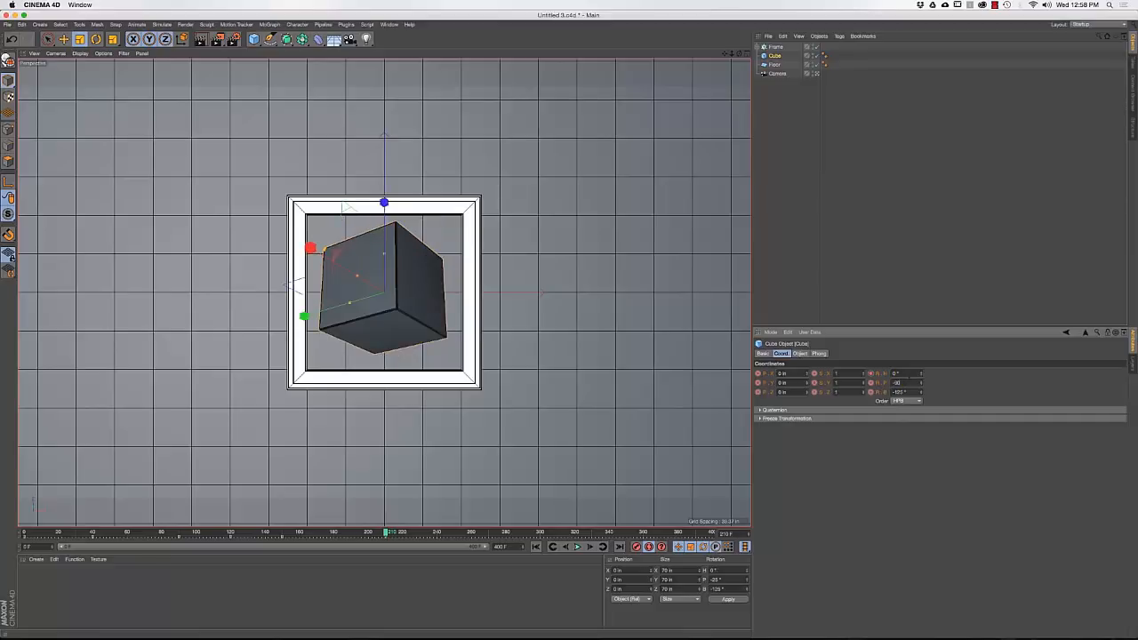
key(Tab)
text(-90)
key(Tab)
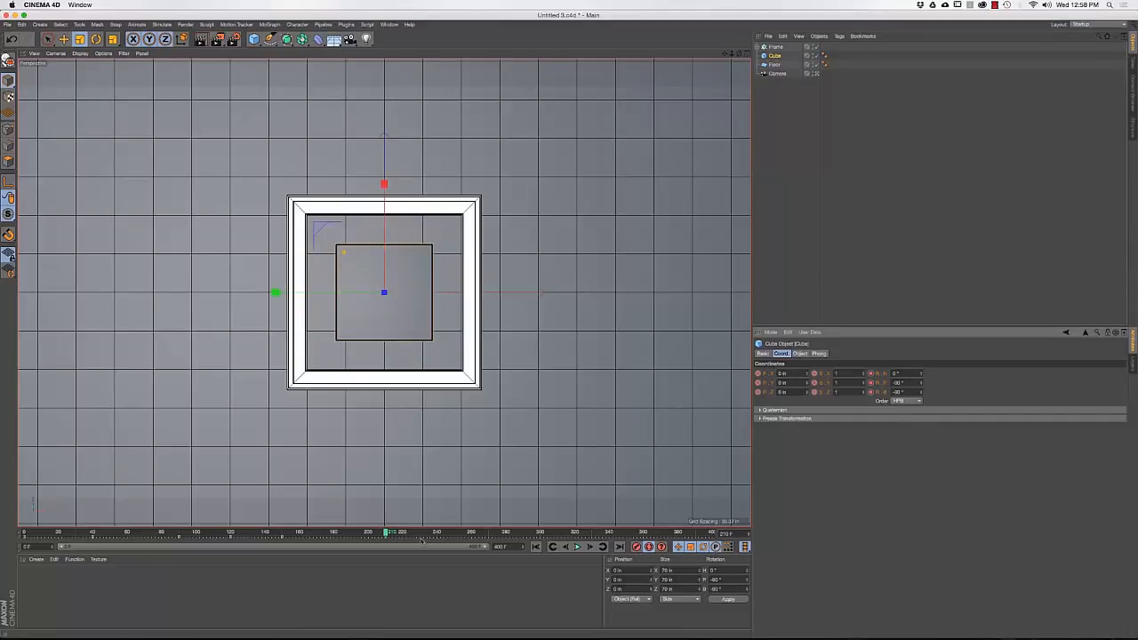
drag(387, 534, 375, 513)
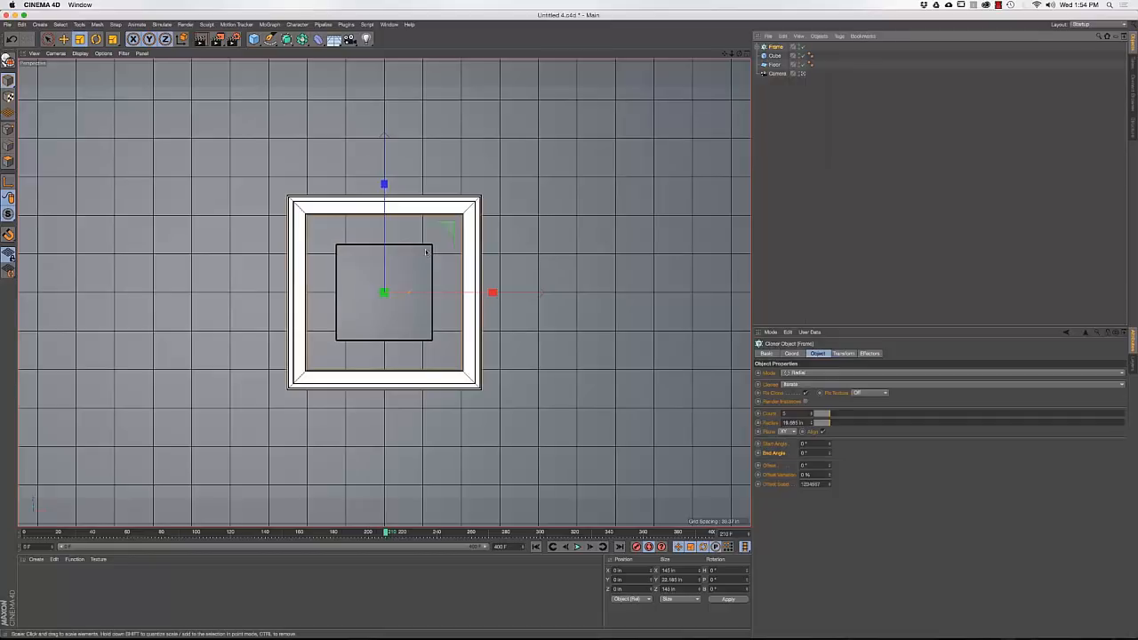
Record keyframes for the Frame cloner's Start Angle and End Angle at frame 0
click(535, 546)
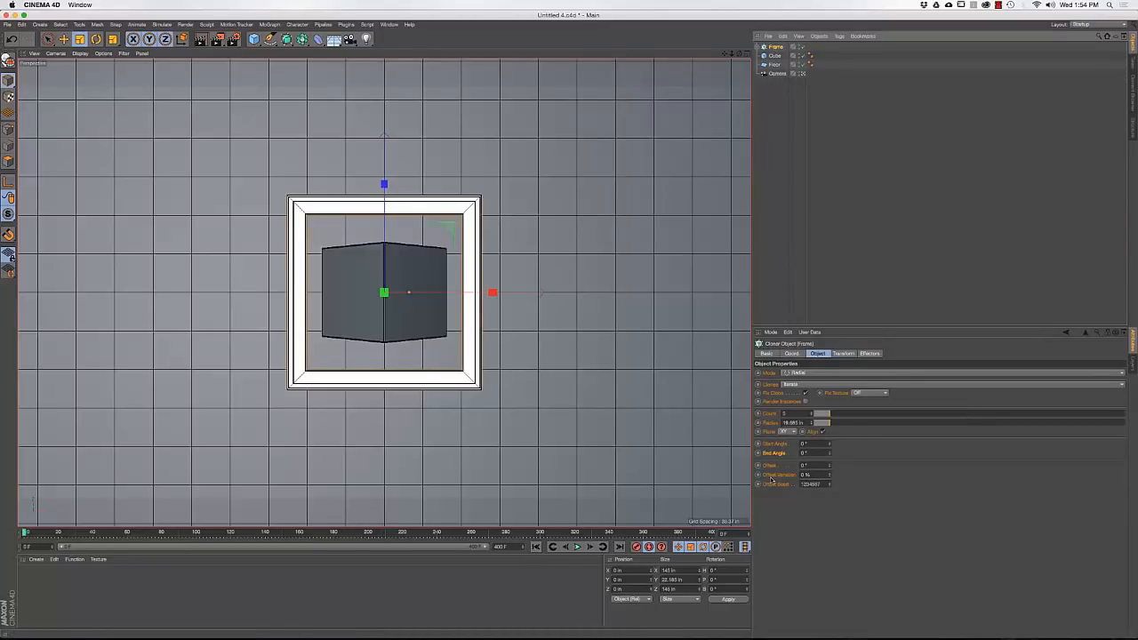
ctrl+click(759, 444)
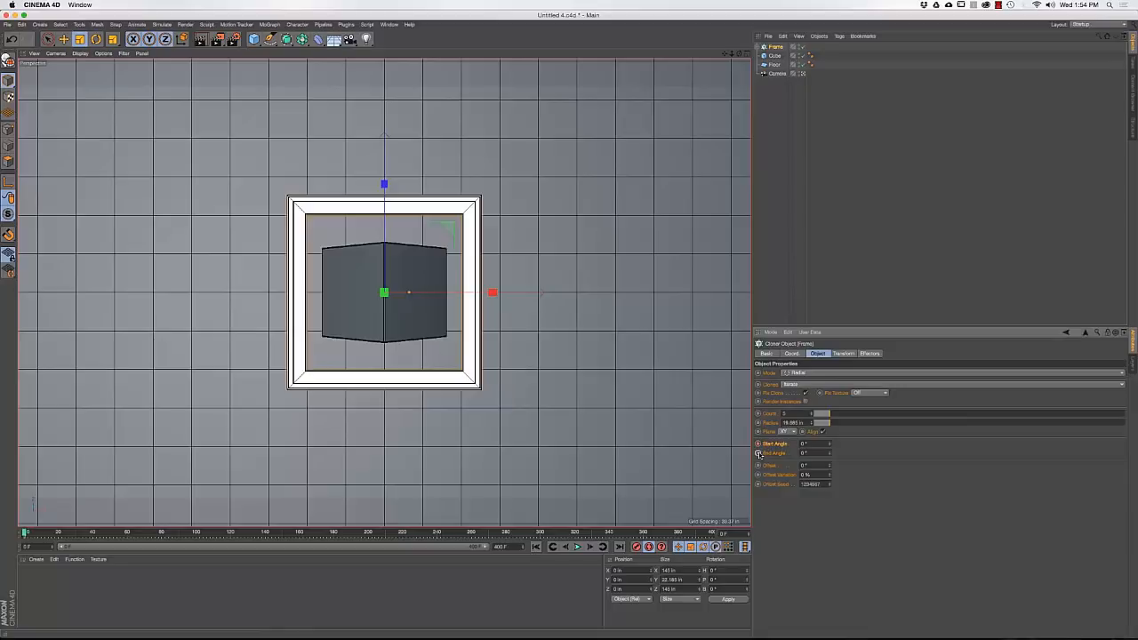
ctrl+click(758, 453)
mouse_move(830, 444)
mouse_down()
mouse_move(829, 358)
mouse_move(829, 388)
mouse_move(829, 377)
mouse_up()
right_click(829, 444)
Set the Frame cloner's heading rotation to -90° at frame 0
click(795, 354)
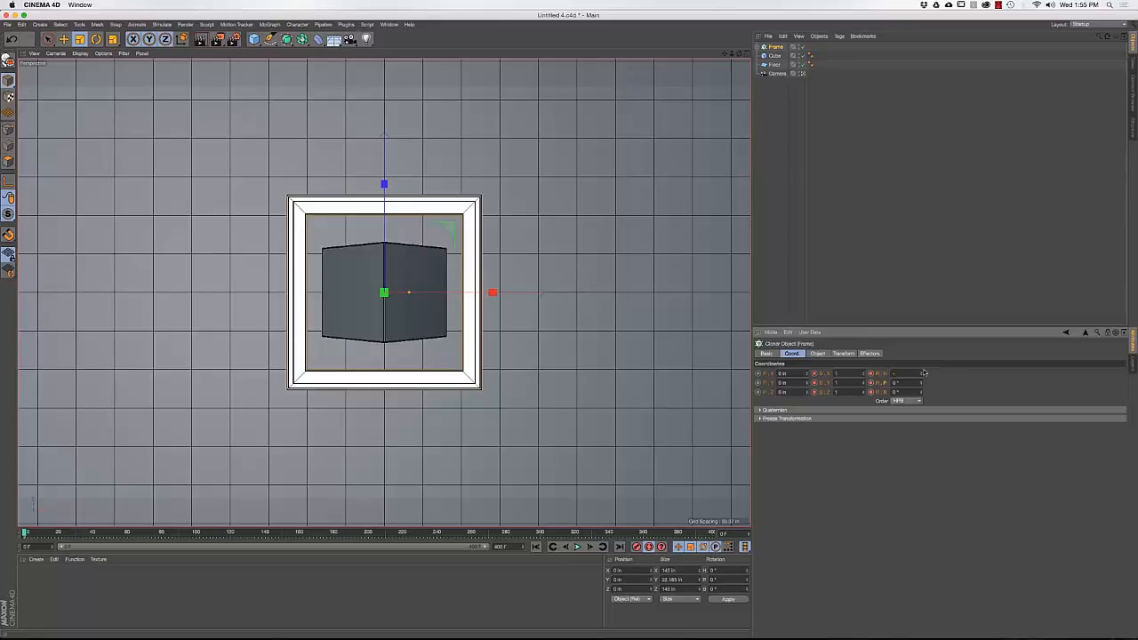
text(90)
key(Return)
At frame 50, set the Frame cloner's Start Angle to 135° and record a keyframe for its End Angle at 0°
click(112, 532)
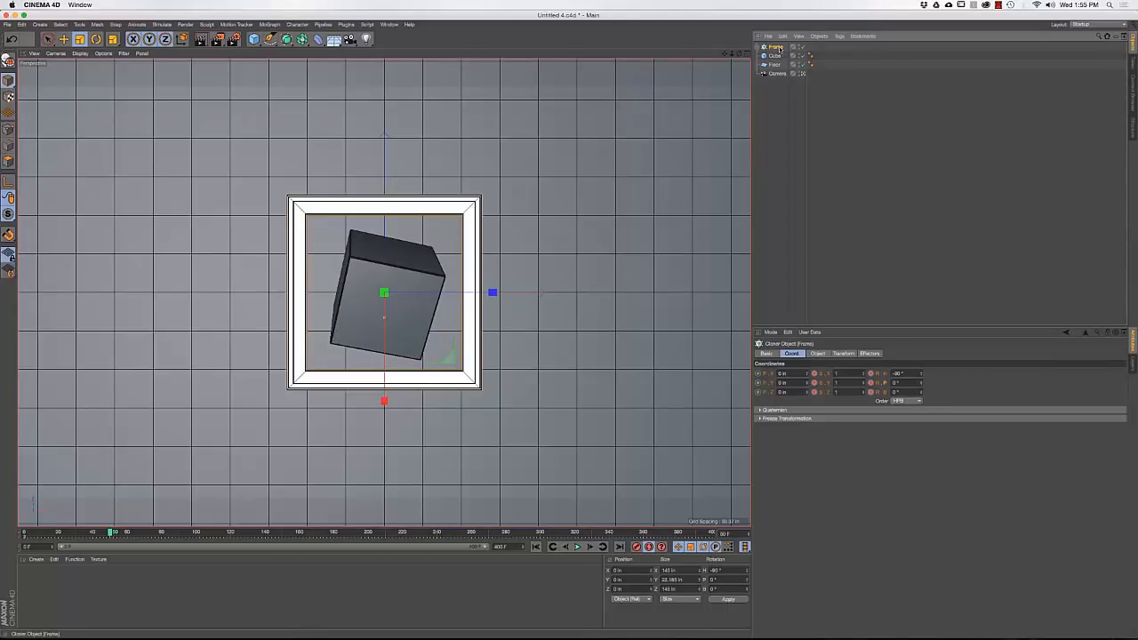
click(817, 353)
drag(812, 445, 799, 444)
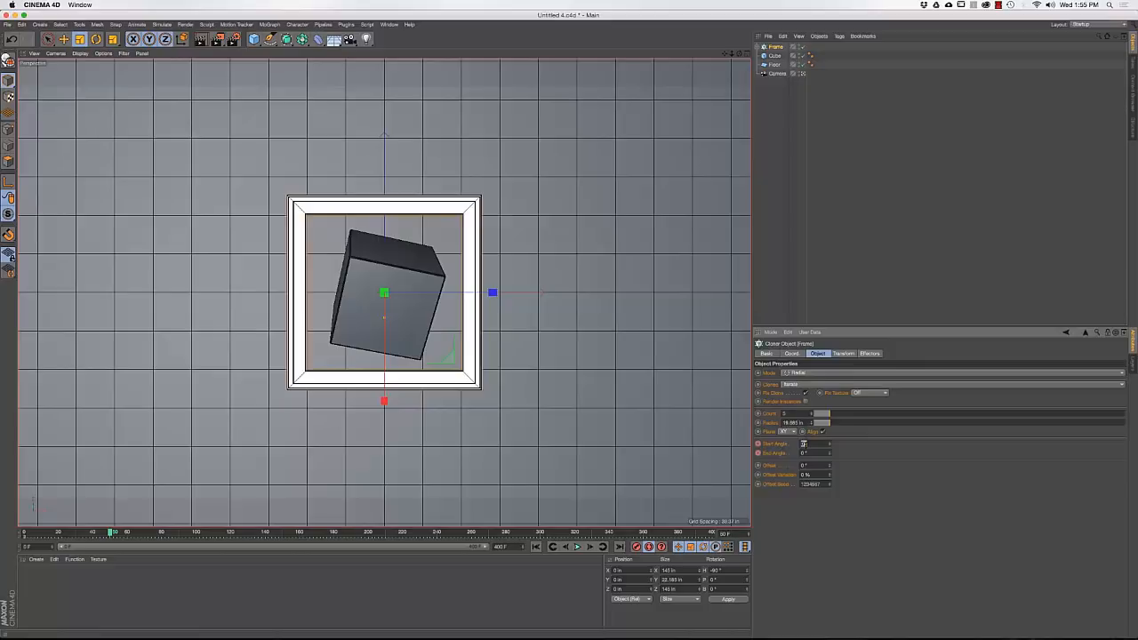
text(135)
key(Tab)
text(0)
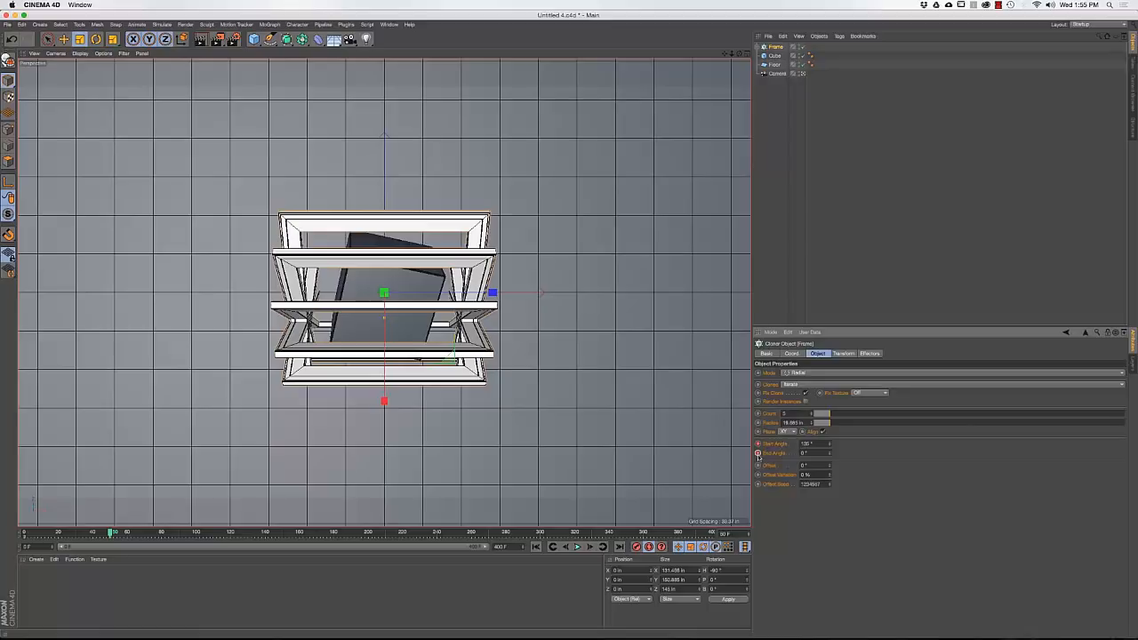
click(758, 455)
Set the Frame cloner's rotation at frame 50 to H -110°, P 0° and B 40°
click(791, 353)
click(897, 373)
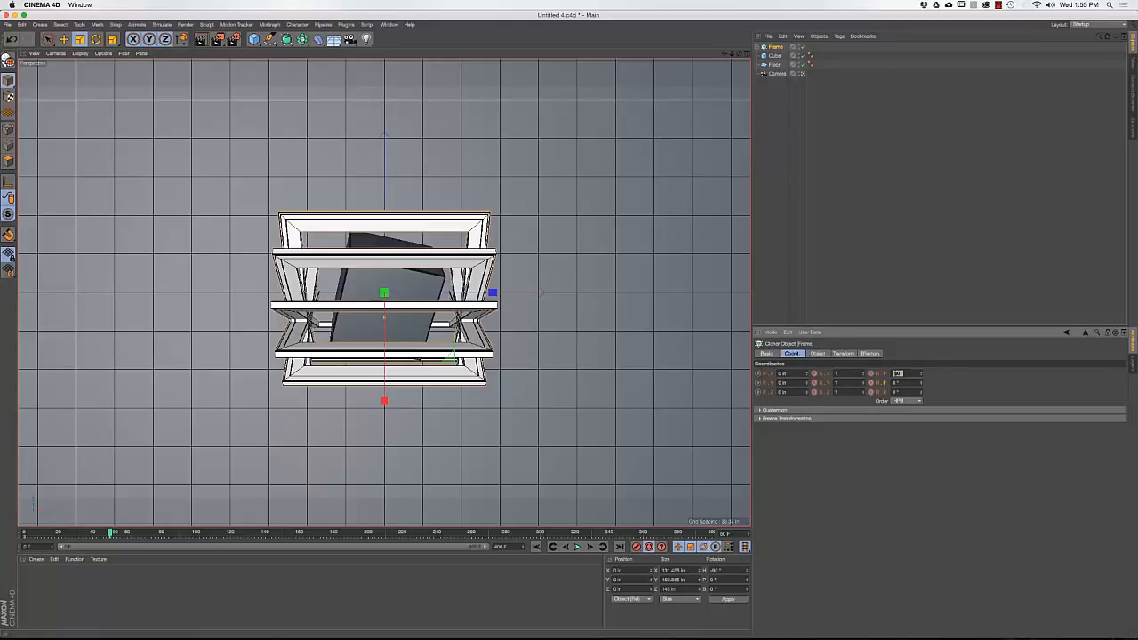
text(-110)
key(Tab)
text(0)
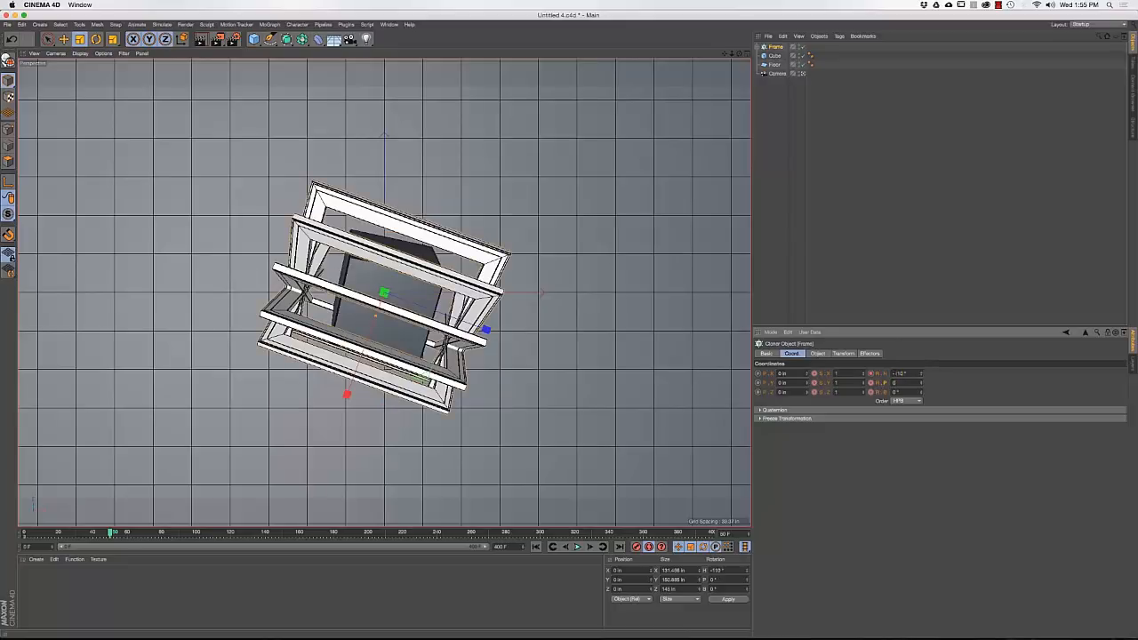
key(Tab)
text(40)
key(Return)
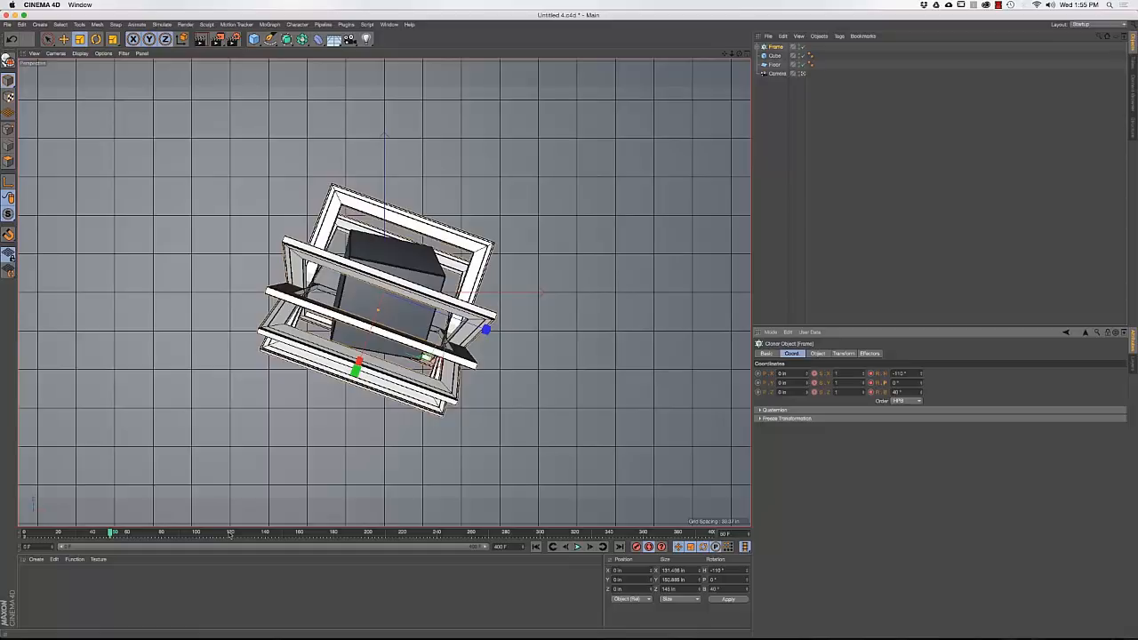
At frame 120, set the Frame cloner's rotation to H -170° and B 160°
click(231, 535)
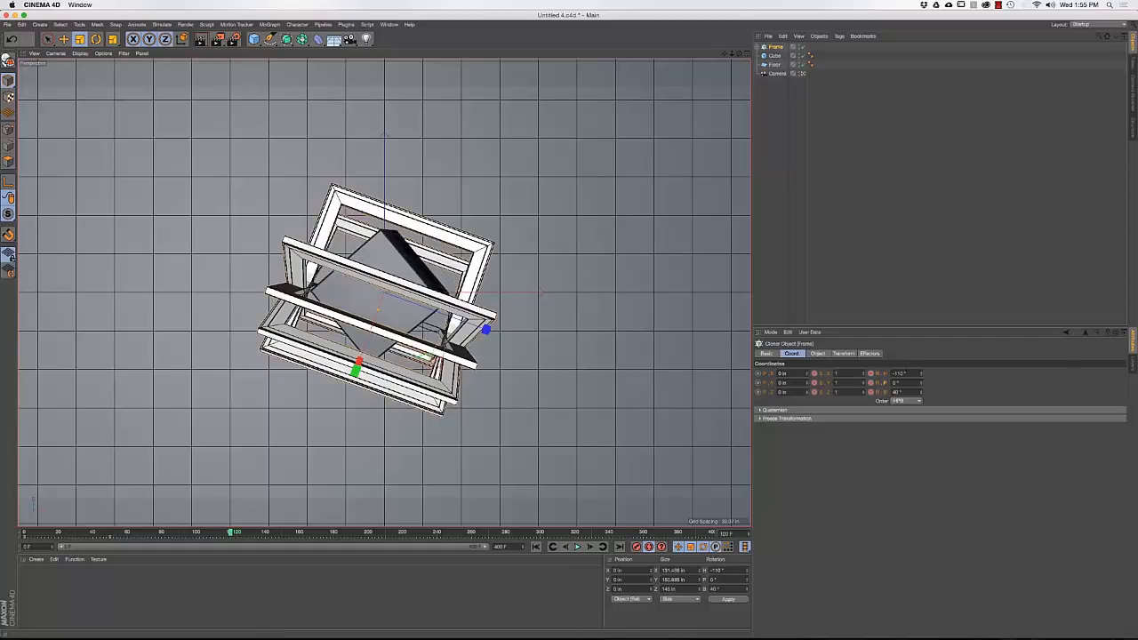
double_click(901, 374)
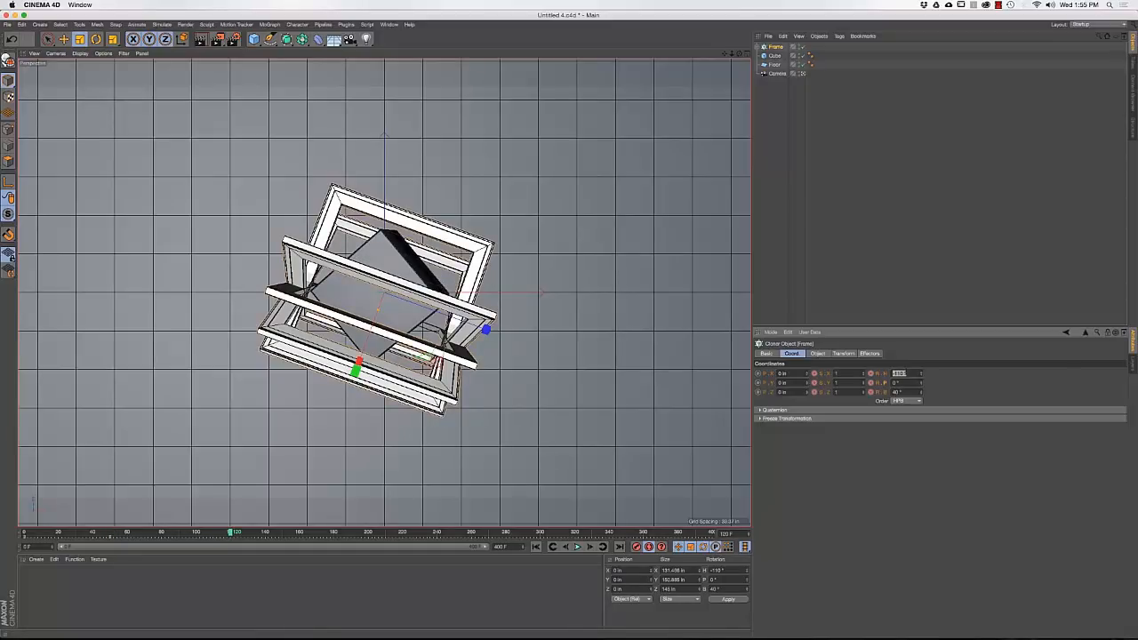
text(-170)
key(Return)
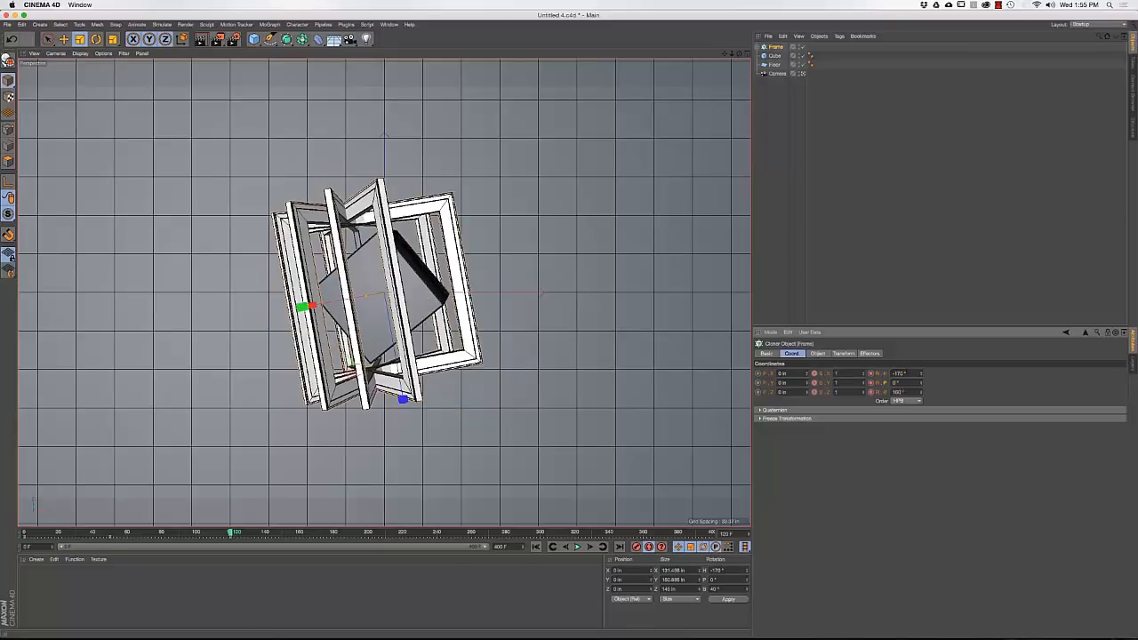
At frame 120, set the Frame cloner's Start Angle and End Angle both to 360°
click(817, 354)
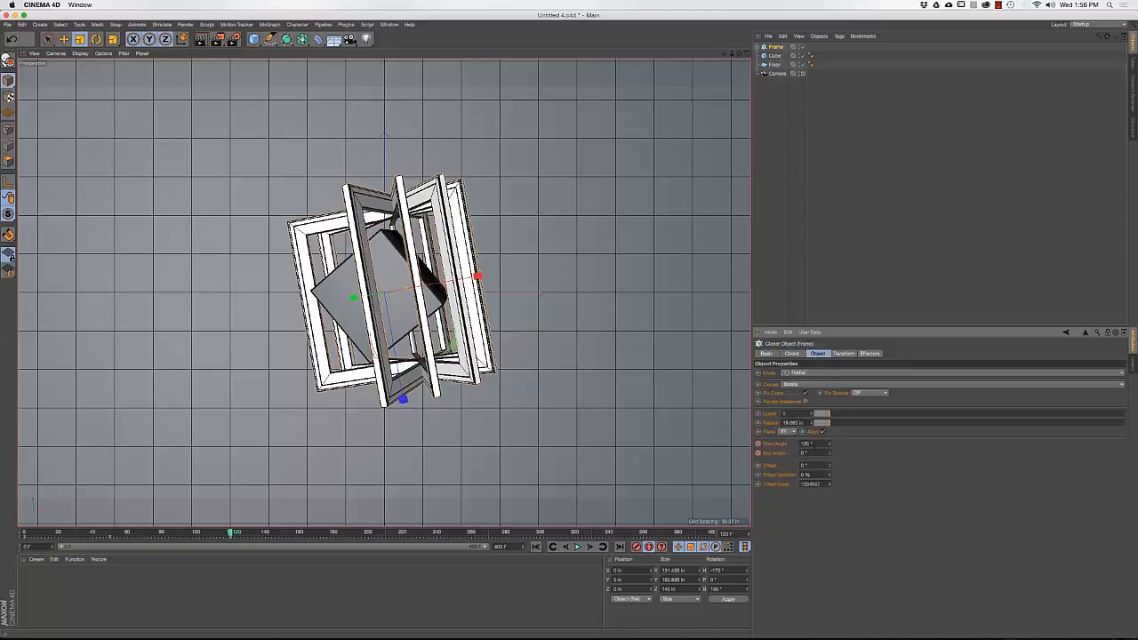
double_click(807, 444)
text(360)
key(Tab)
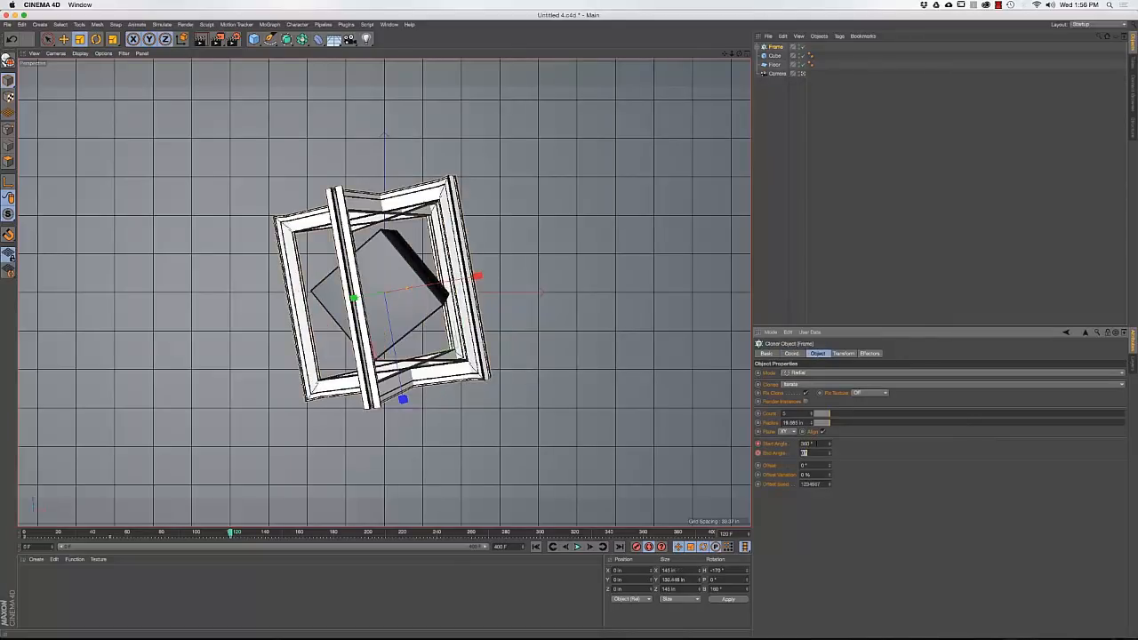
text(360)
key(Return)
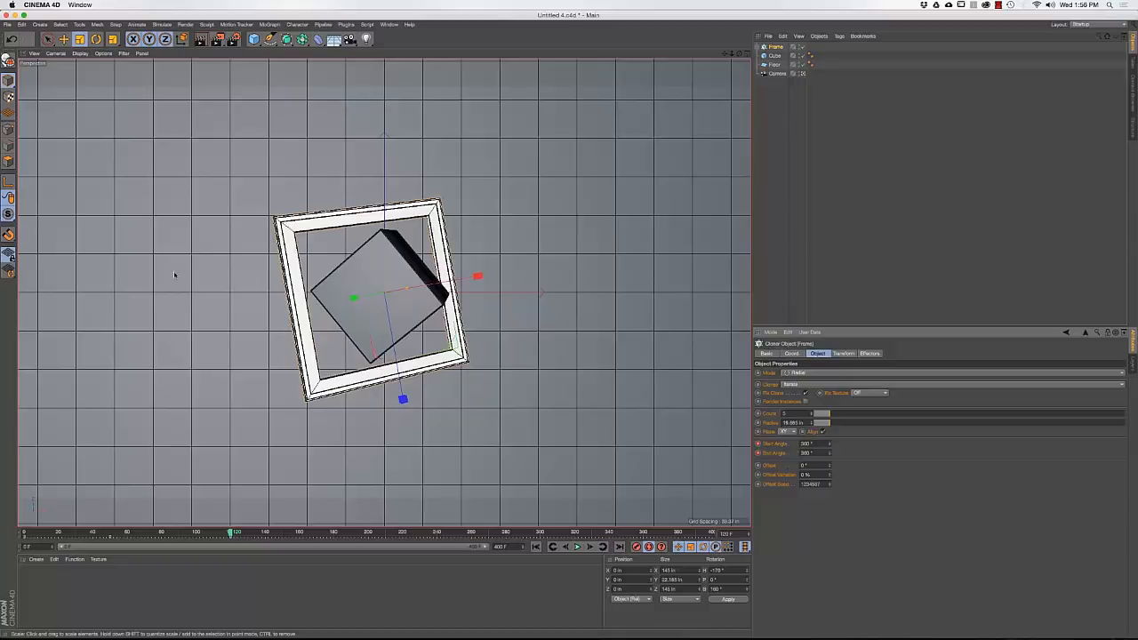
Play the animation from frame 0 to just past frame 120 to check the frame rotation
click(536, 547)
click(577, 547)
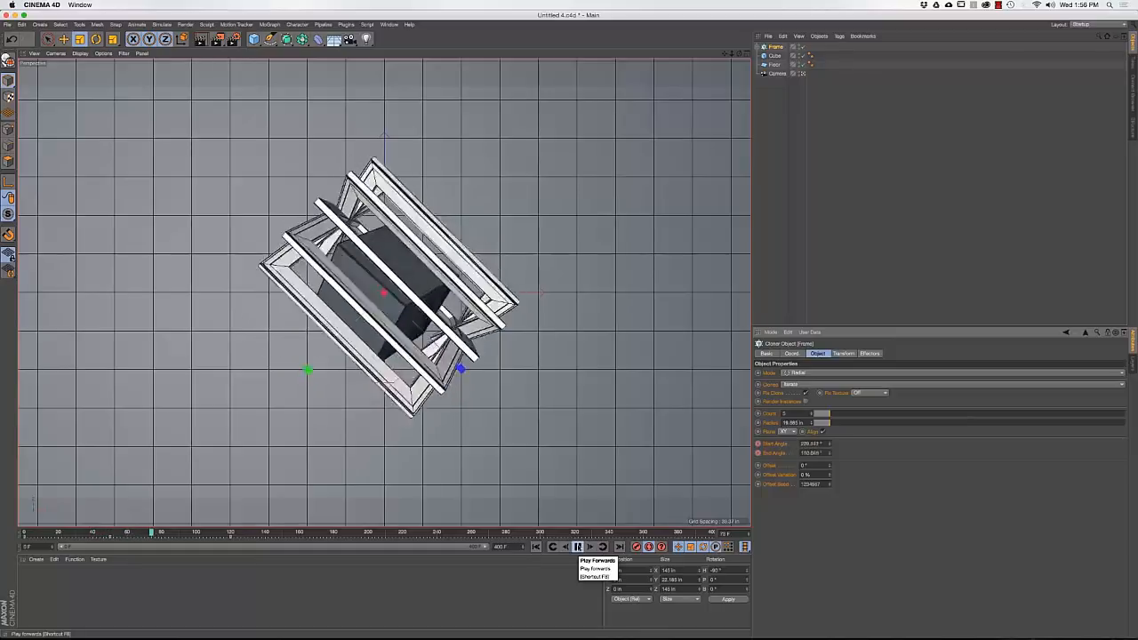
click(577, 547)
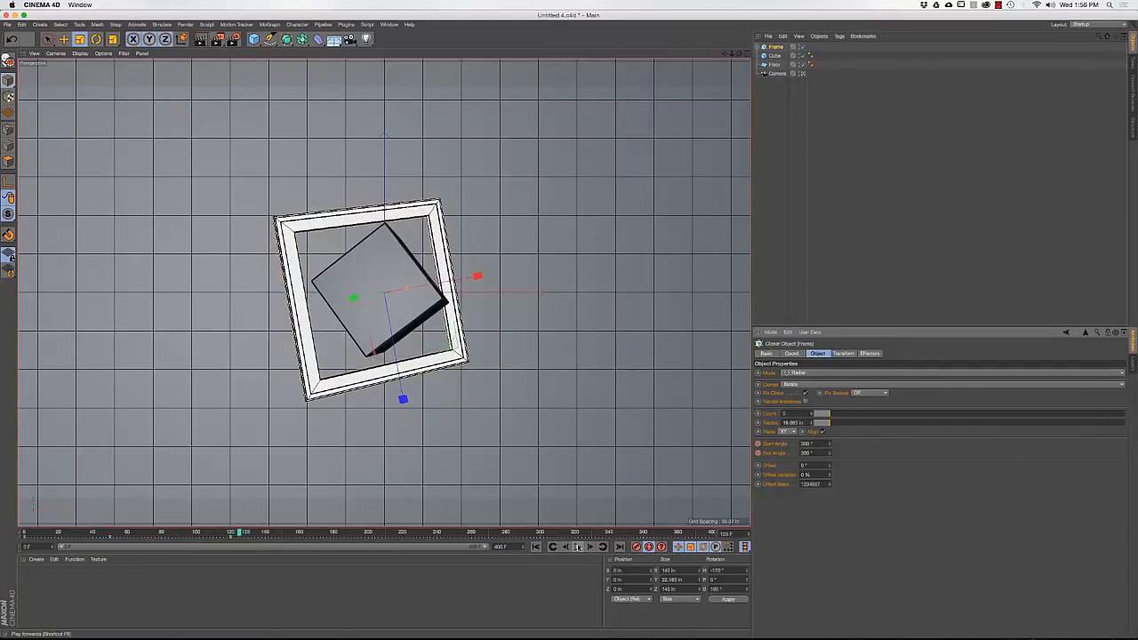
Switch to QuickTime Player, review the frame motion in the reference movie, and return to Cinema 4D
mouse_move(844, 633)
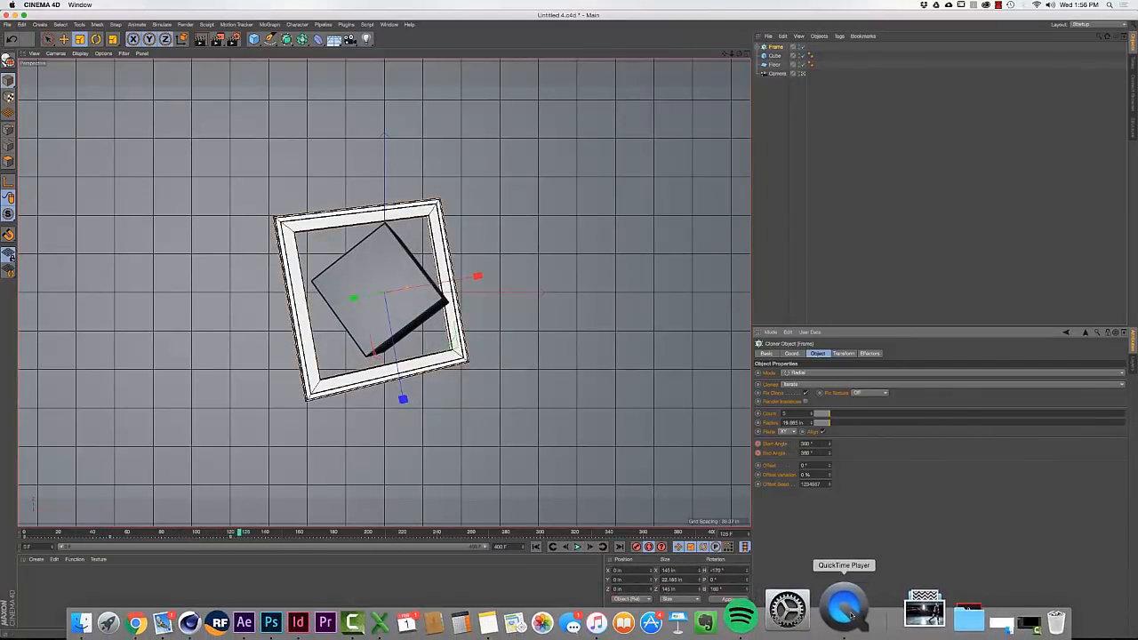
click(832, 610)
click(446, 384)
key(space)
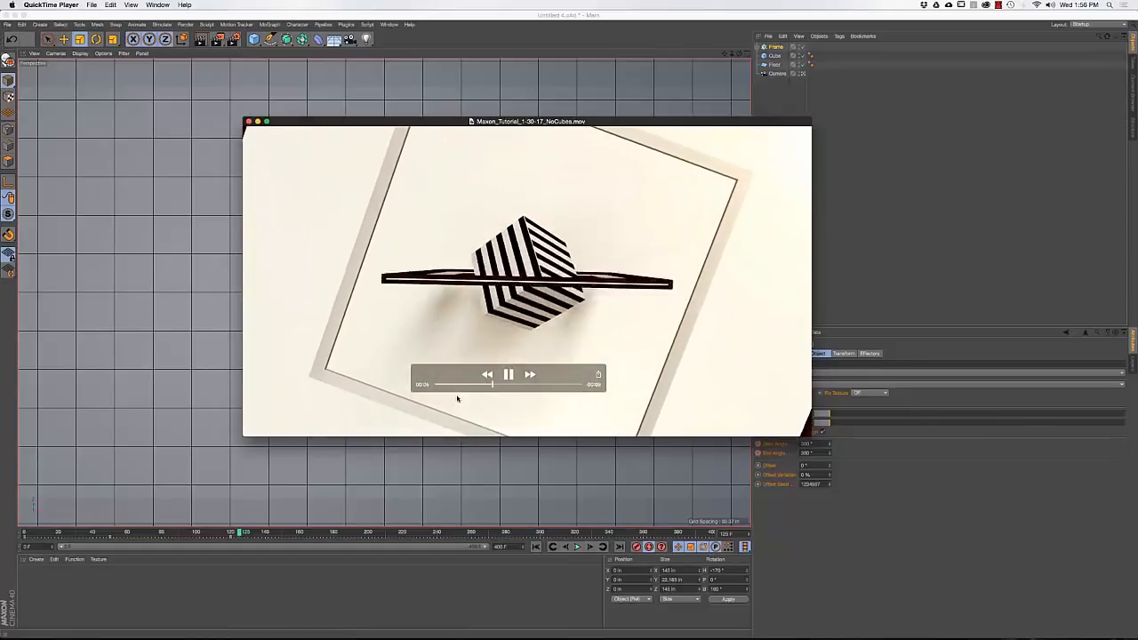
click(514, 14)
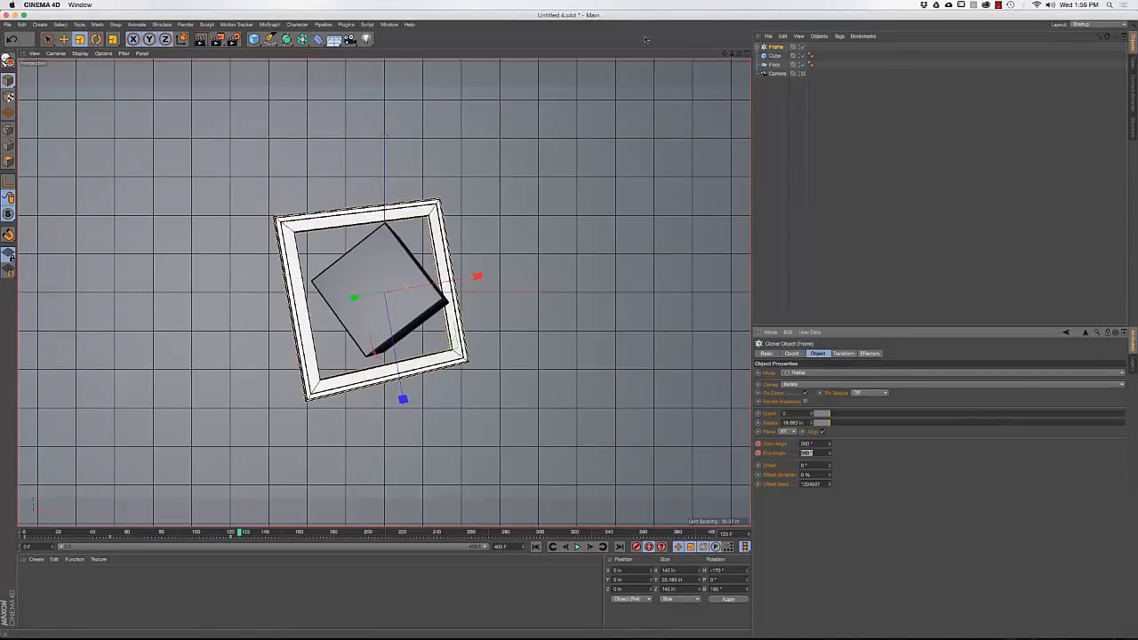
At frame 150, set the Frame cloner's rotation to H -180° and B 240°
click(793, 353)
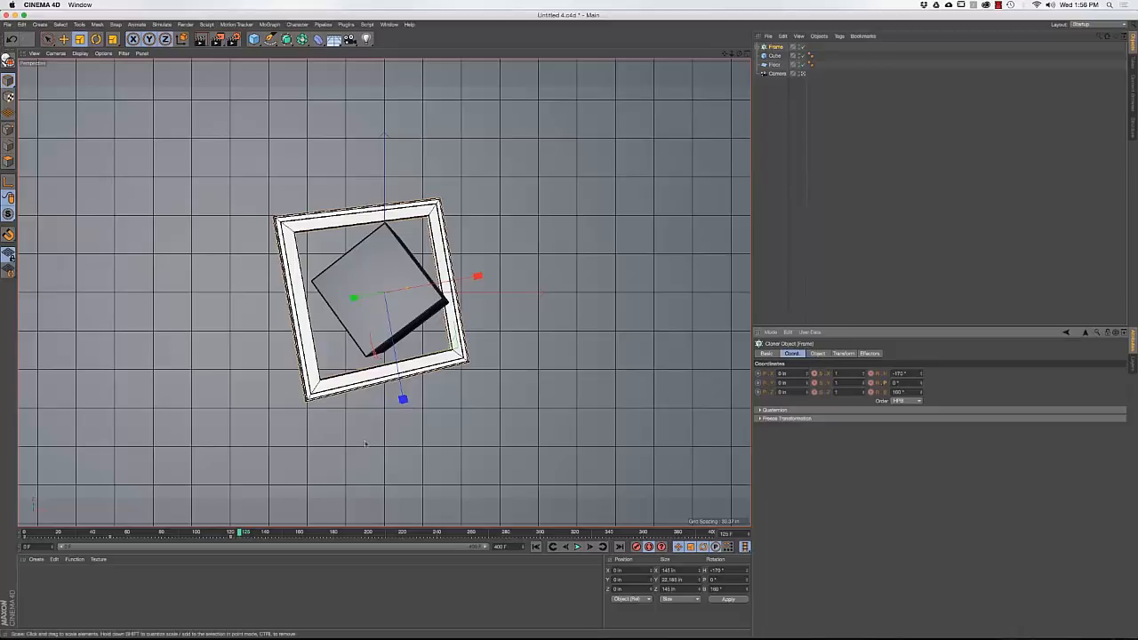
click(282, 534)
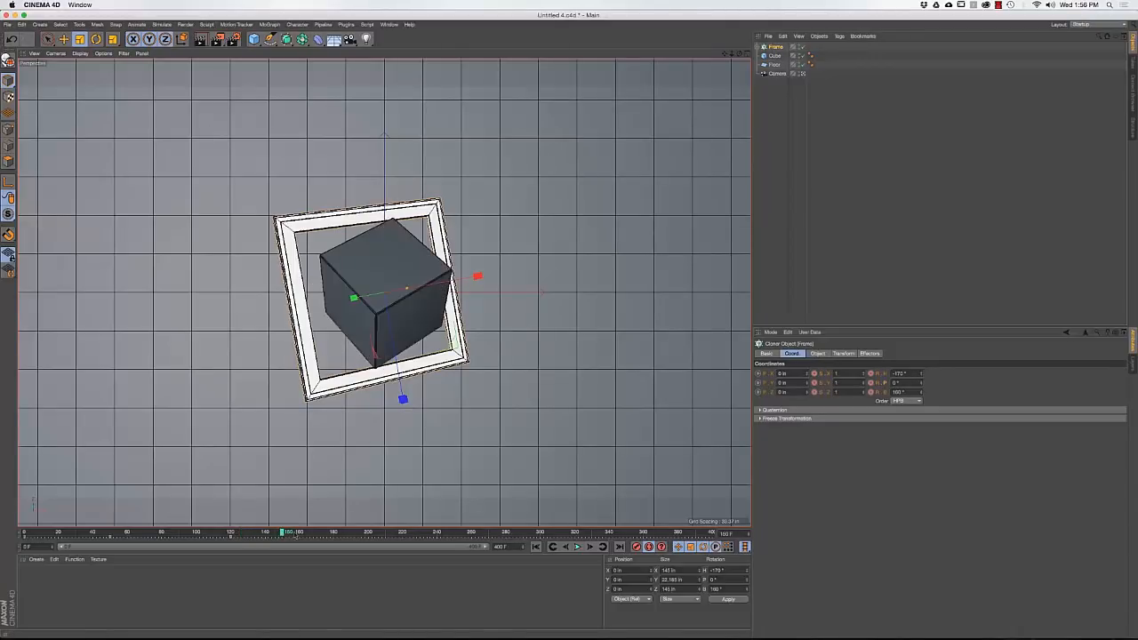
double_click(898, 374)
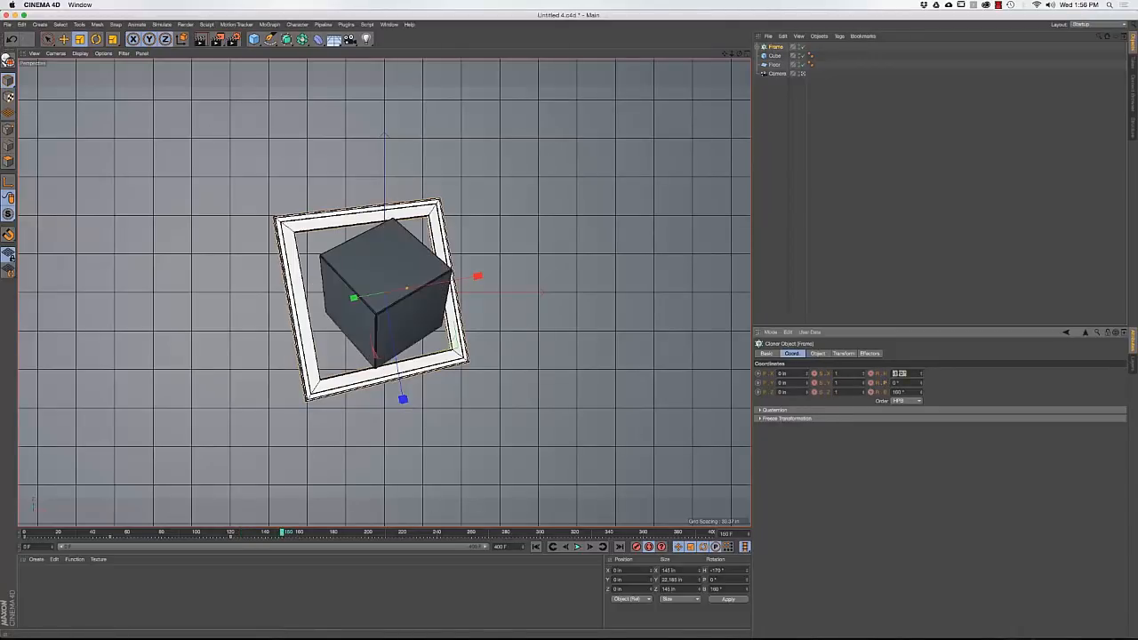
text(-180)
key(Tab)
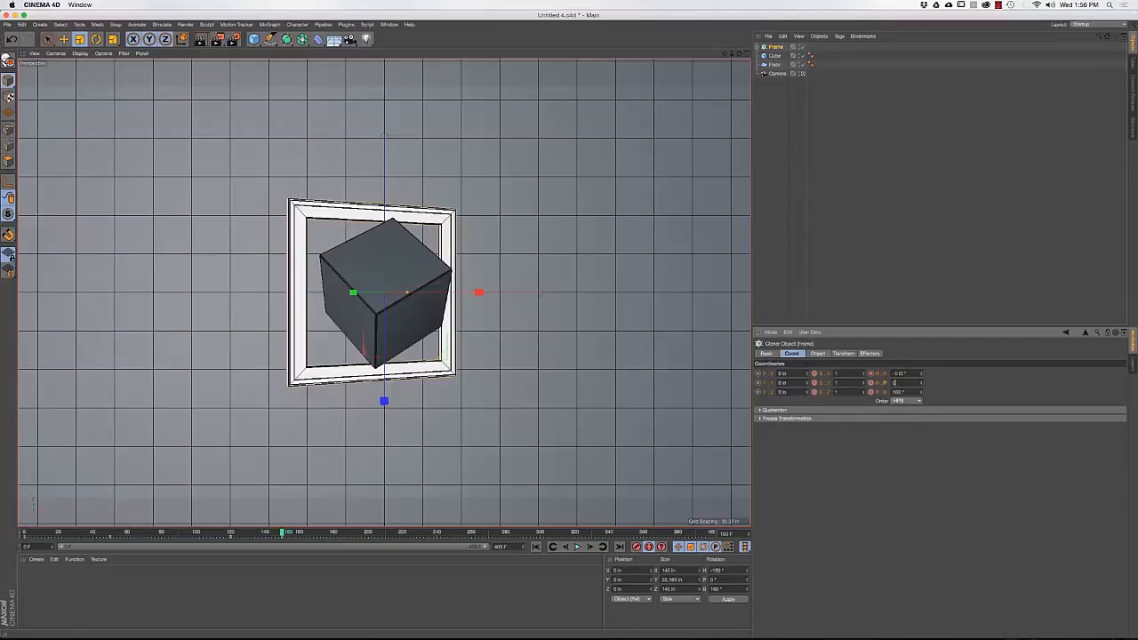
key(Tab)
text(24)
key(Return)
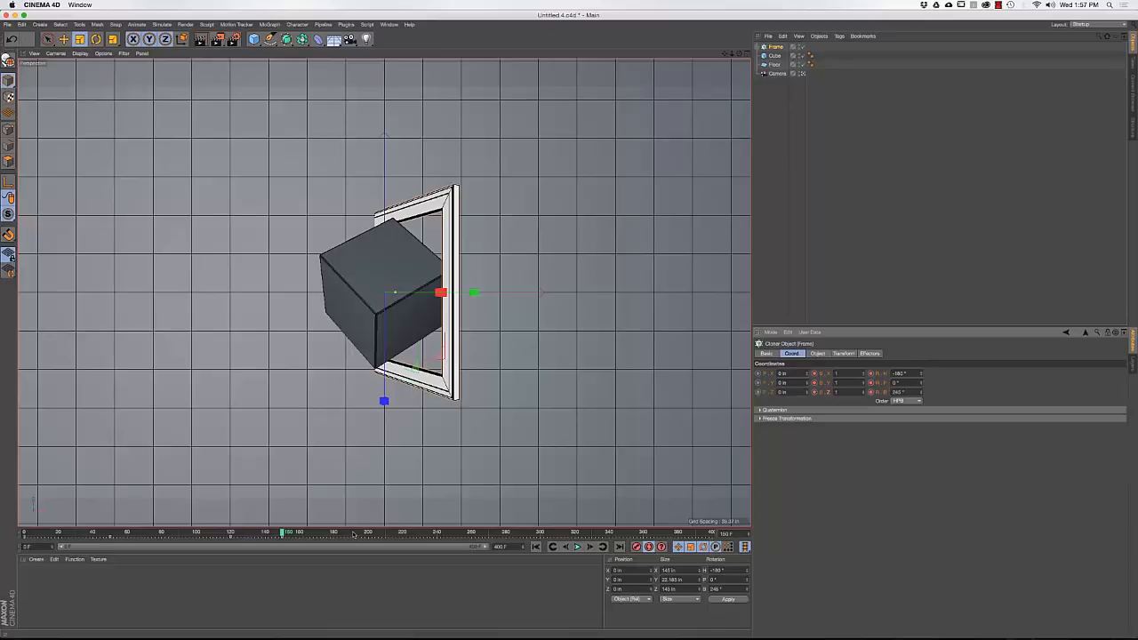
At frame 190, set the Frame cloner's X, Y and Z scale to 0.5
click(353, 533)
drag(353, 533, 351, 534)
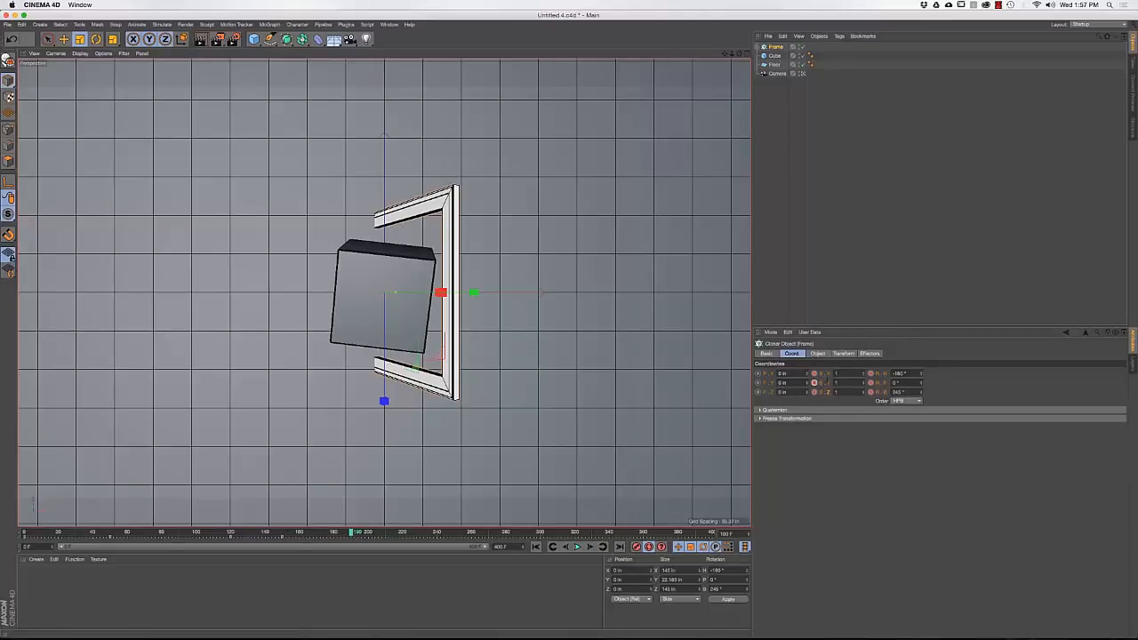
click(835, 373)
text(0.5)
key(Tab)
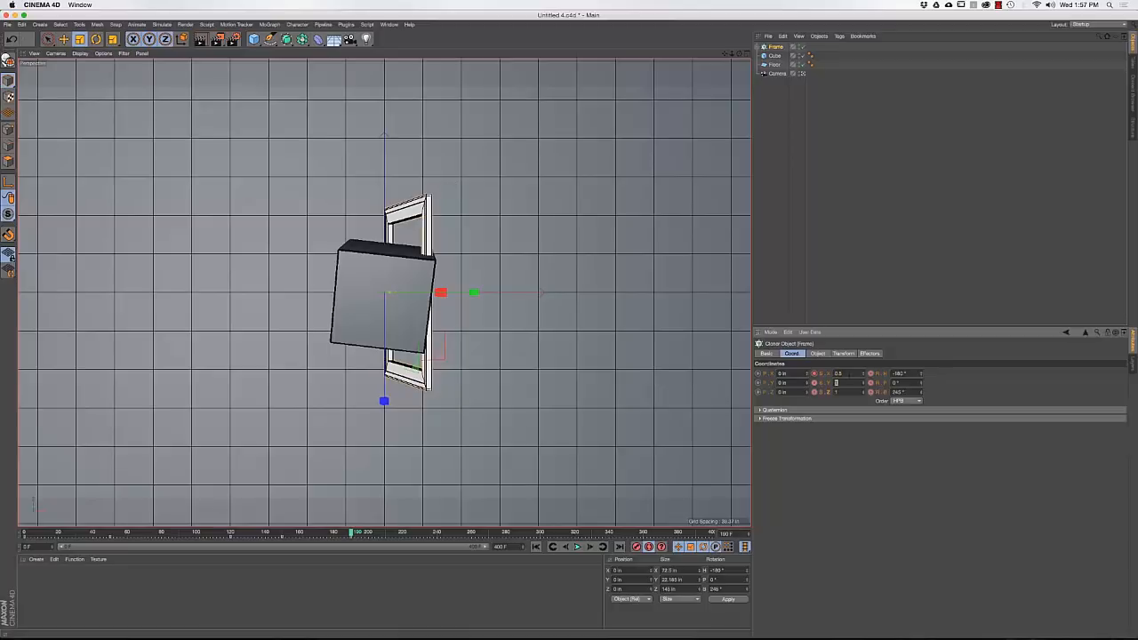
text(0.5)
key(Tab)
text(0.5)
key(Tab)
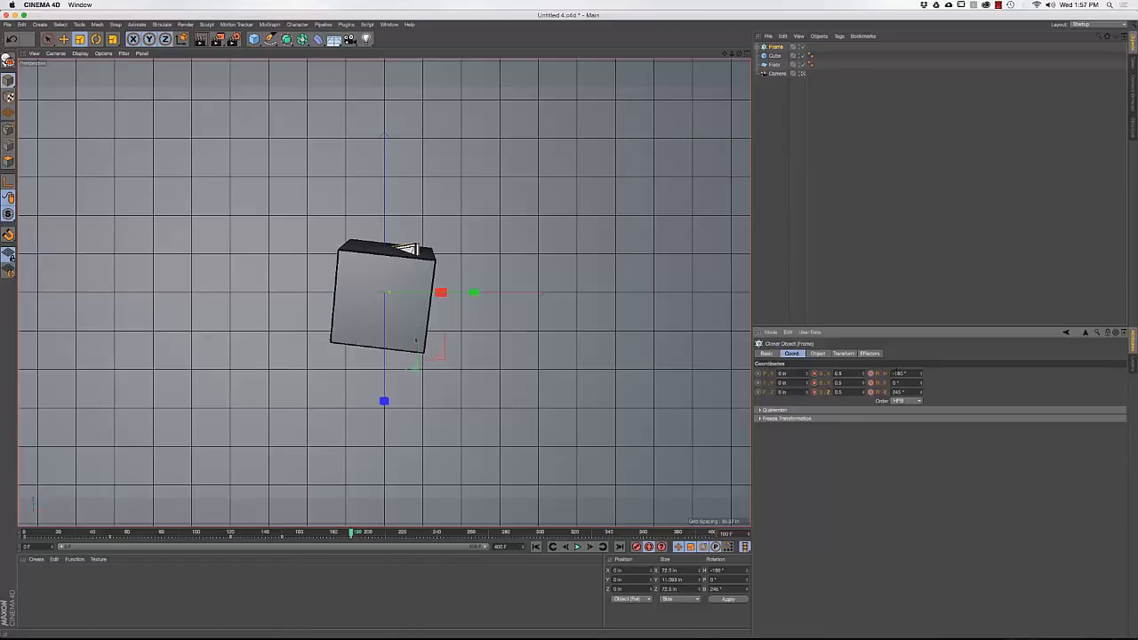
Set the Frame cloner's rotation at frame 190 to H 0° and B 360°
double_click(898, 373)
text(0)
key(Tab)
key(Tab)
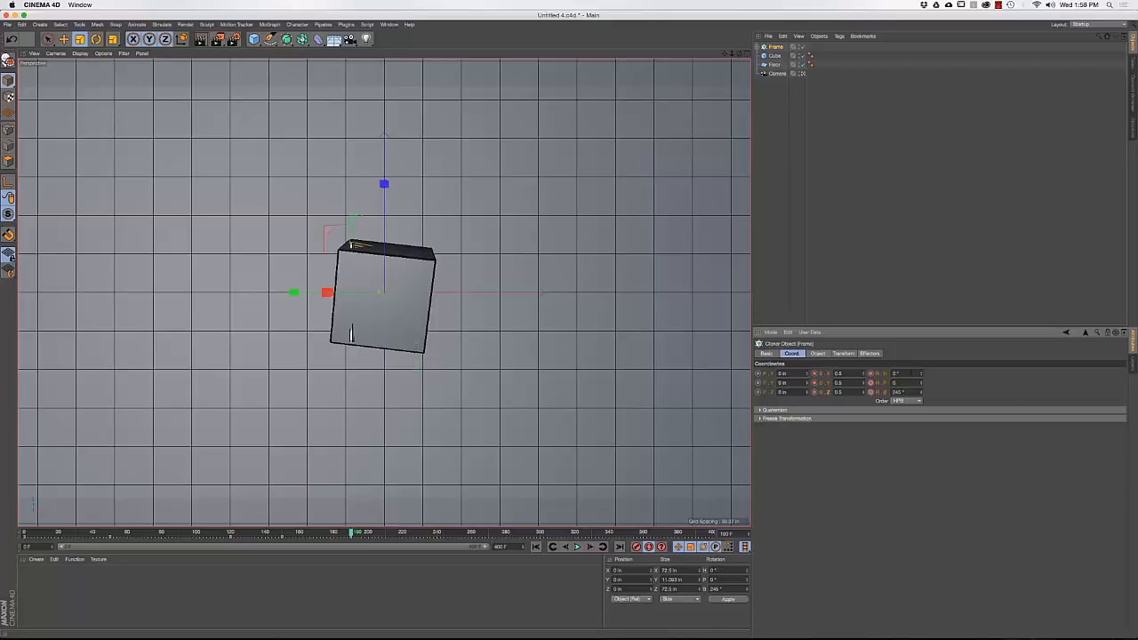
text(060)
key(Return)
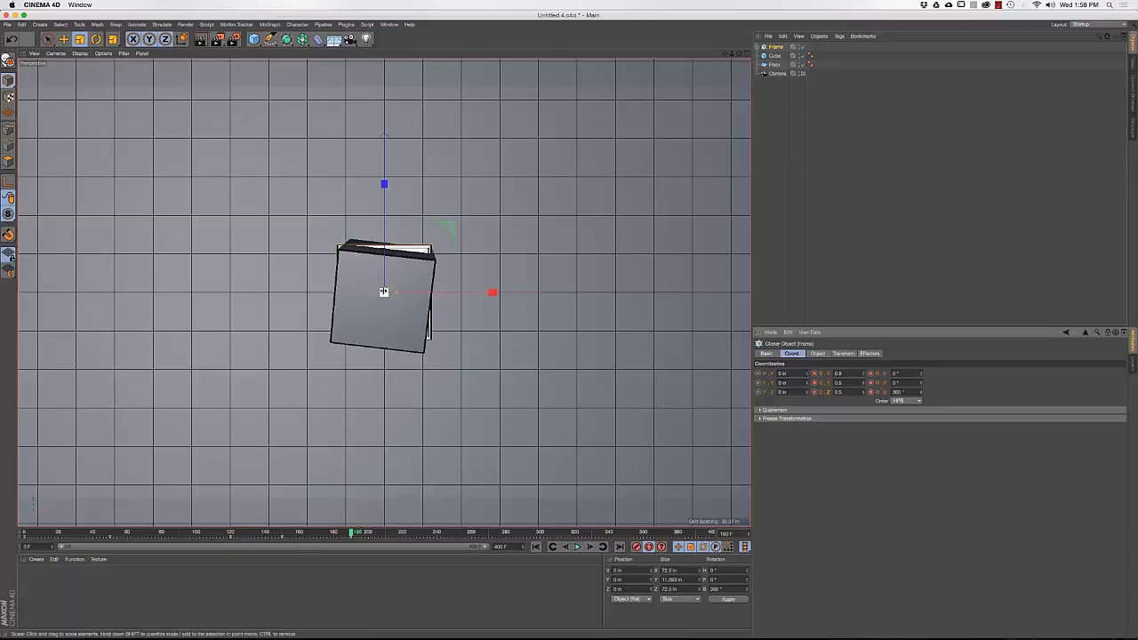
Play the animation from the start to past frame 200 to review the shrinking and rotating frames
click(535, 547)
click(577, 547)
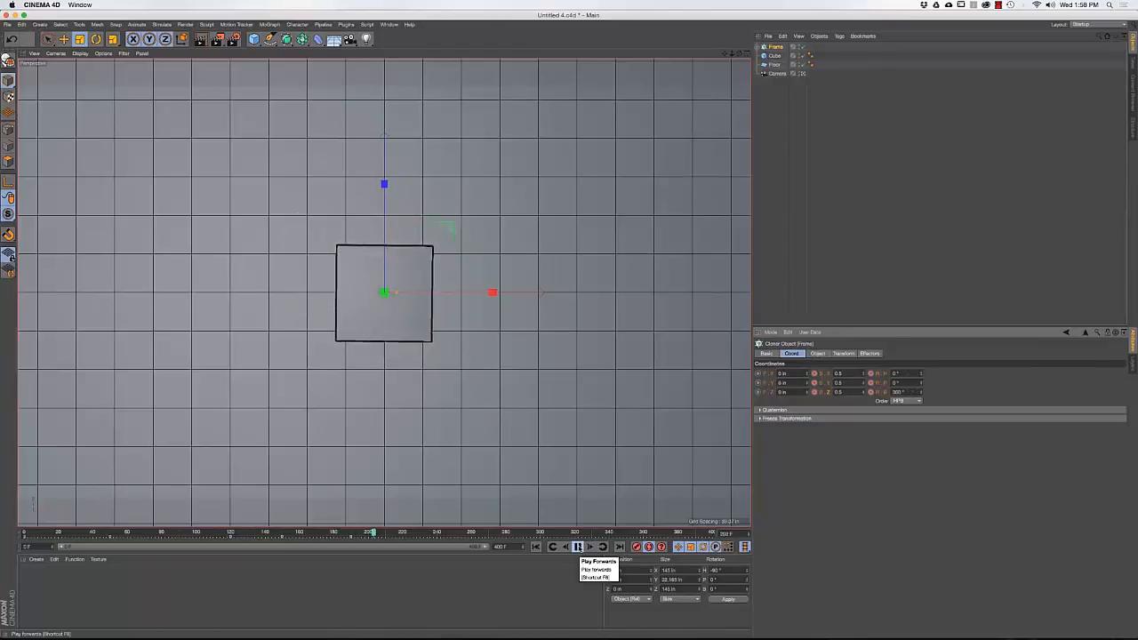
click(577, 546)
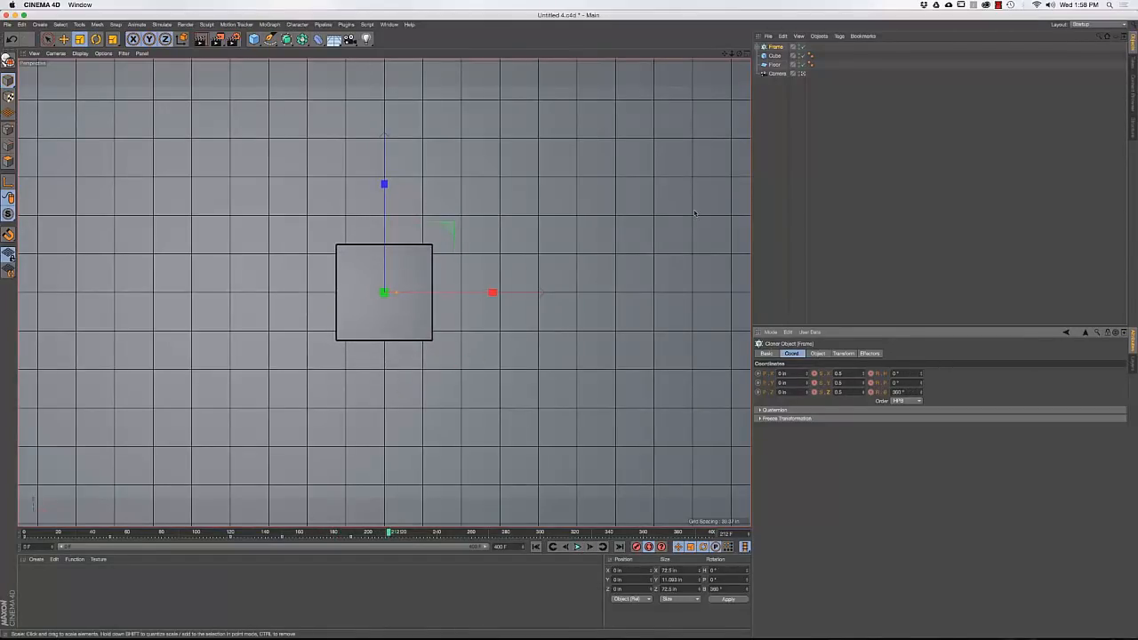
At frame 120, record keyframes for the Cube's X, Y and Z size at 70 in
click(775, 56)
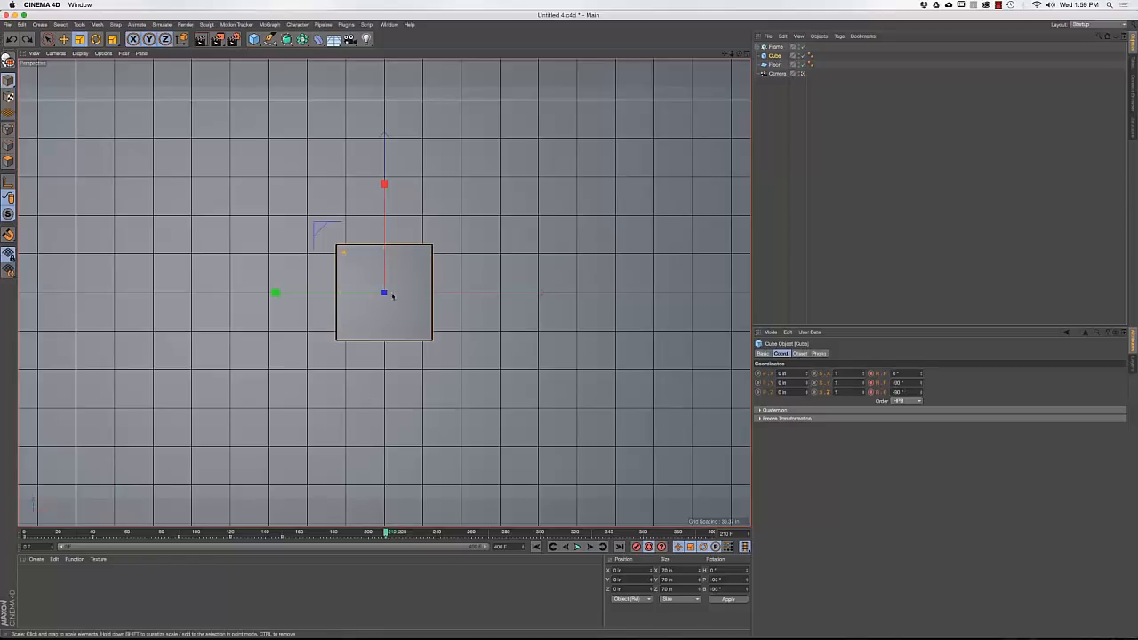
click(800, 353)
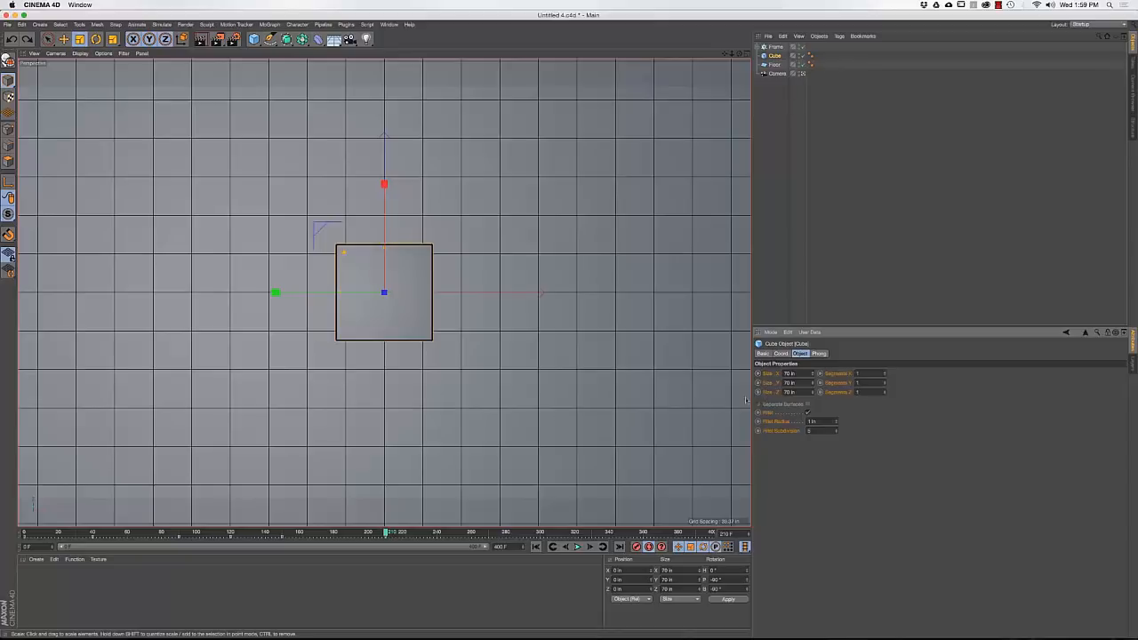
click(781, 354)
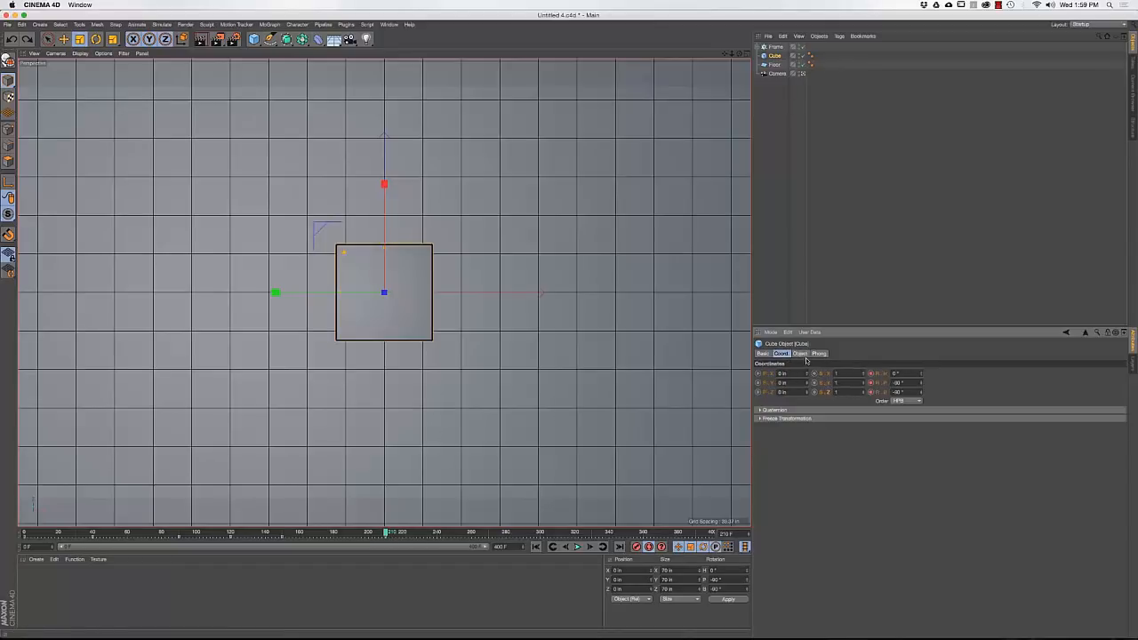
click(804, 355)
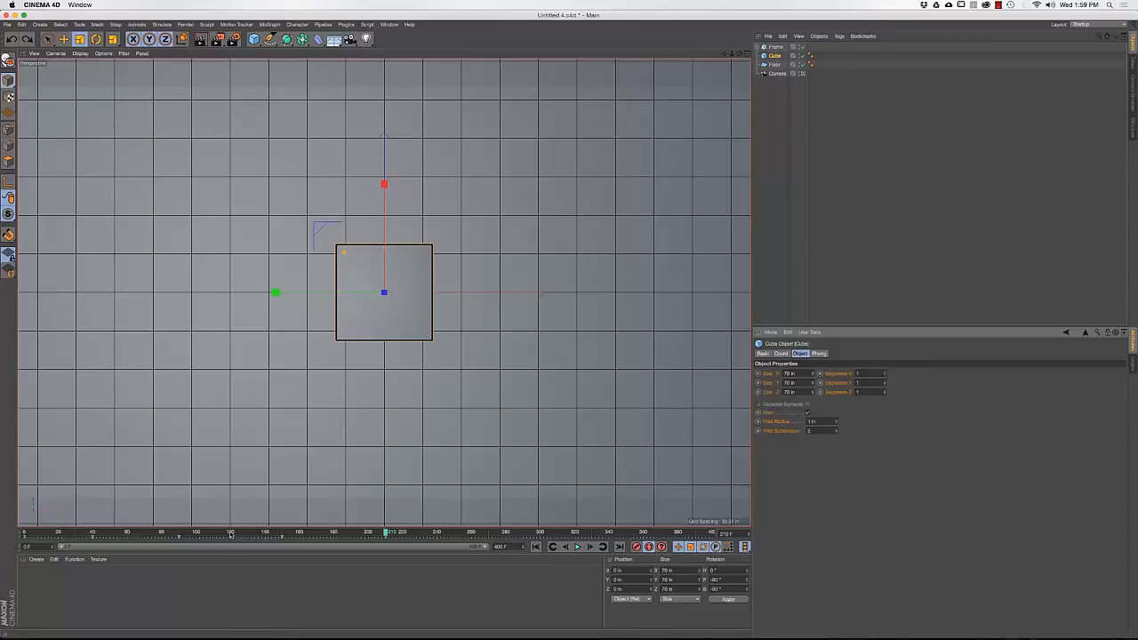
click(231, 532)
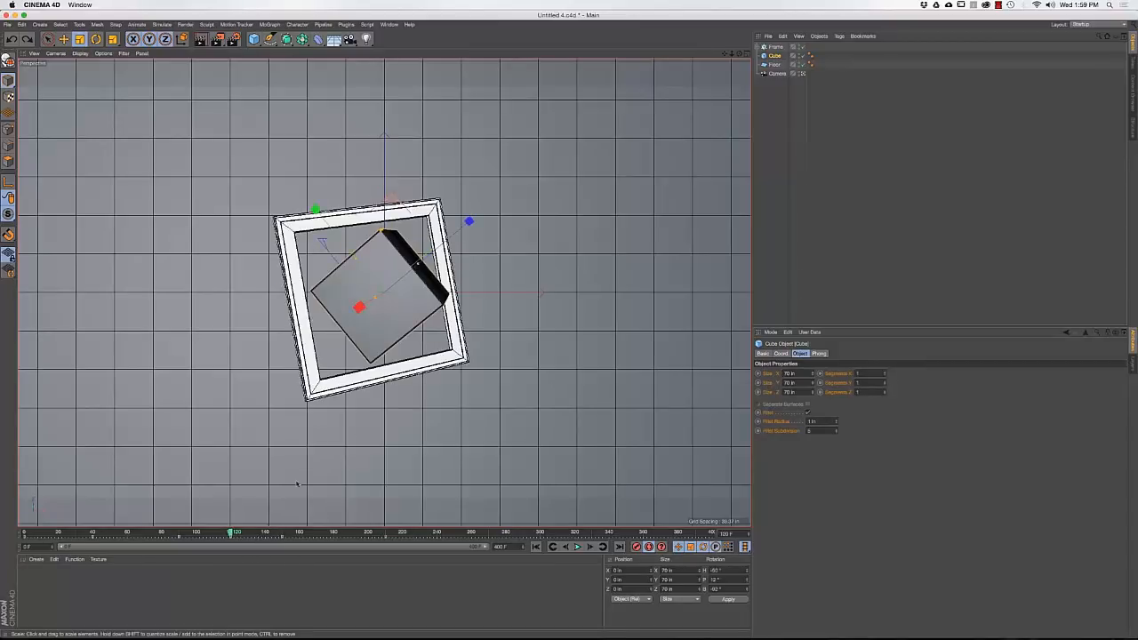
click(757, 373)
click(757, 382)
click(757, 392)
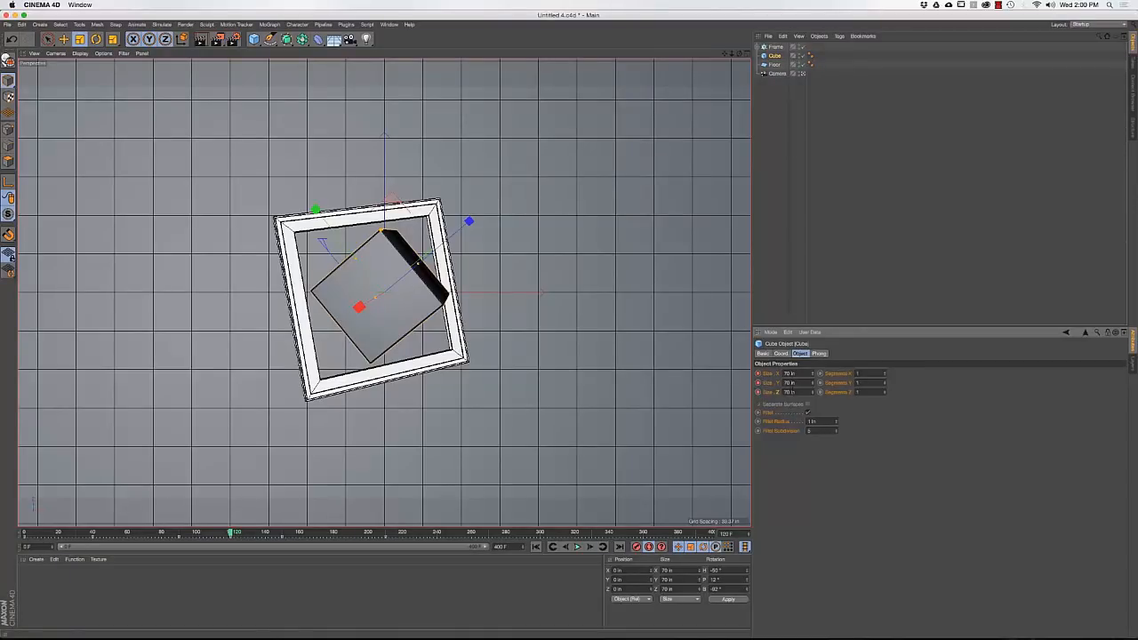
At frame 210, set the Cube's X, Y and Z size to 20 in
click(387, 532)
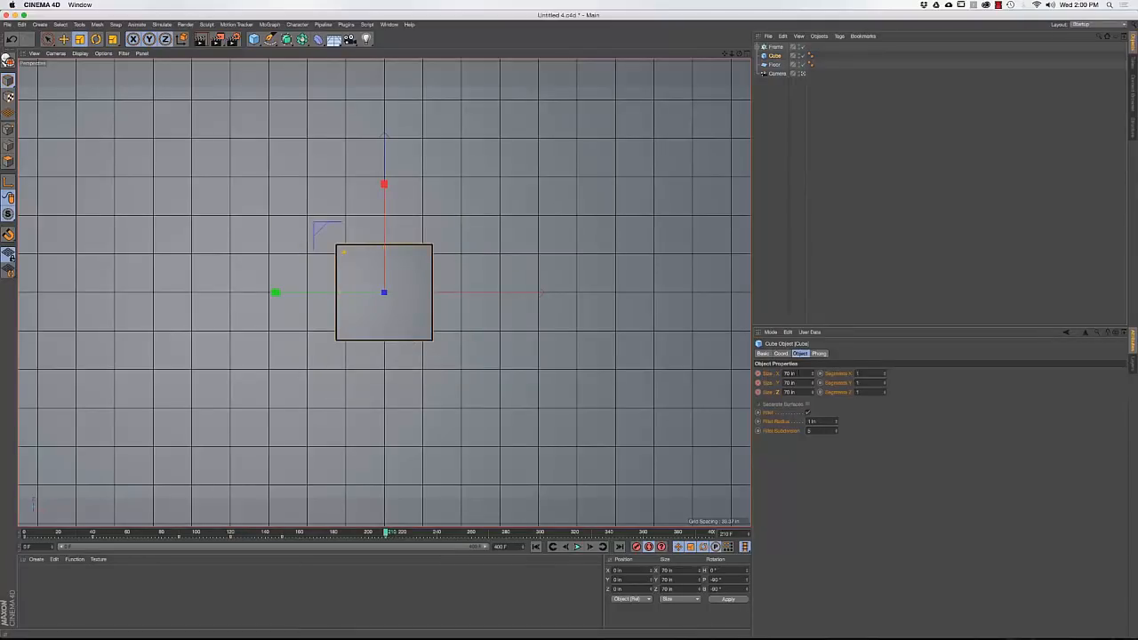
double_click(789, 373)
text(20)
key(Tab)
text(20)
key(Tab)
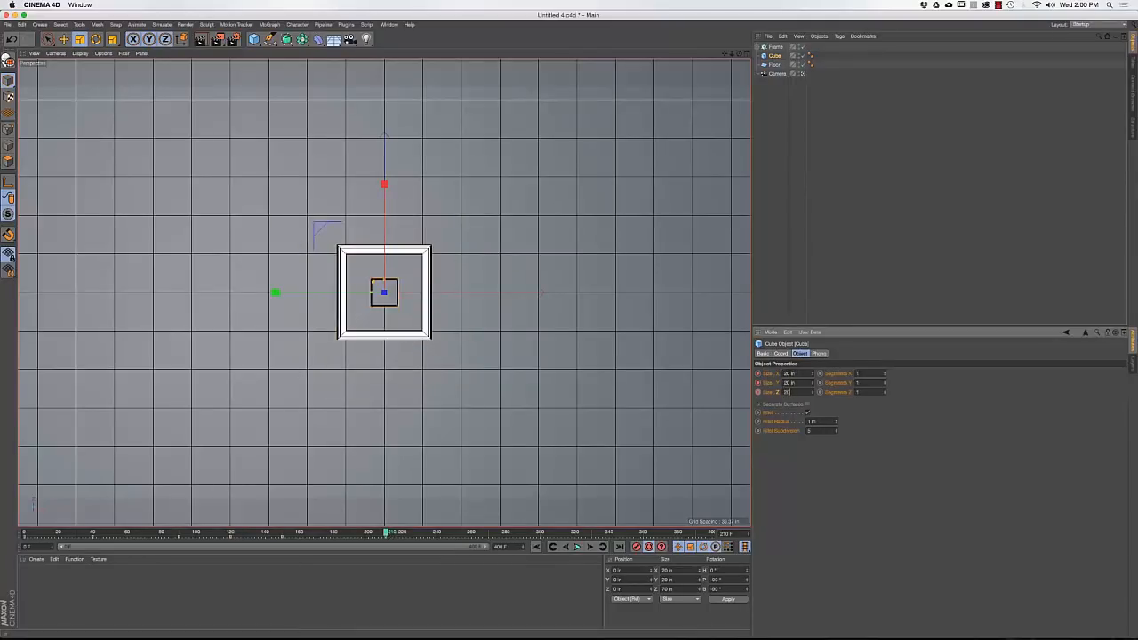
text(20)
key(Return)
With the timeline scrubbed back to frame 108, lower the Floor to about Y -143 in and scale it up to fill the view
drag(384, 532, 207, 511)
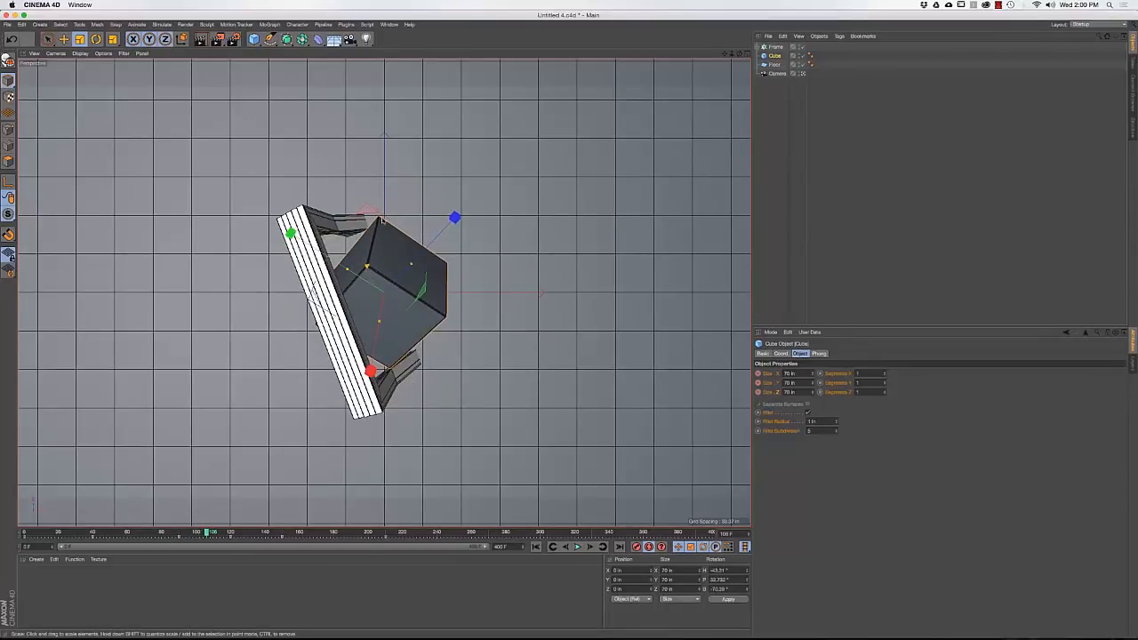
click(385, 169)
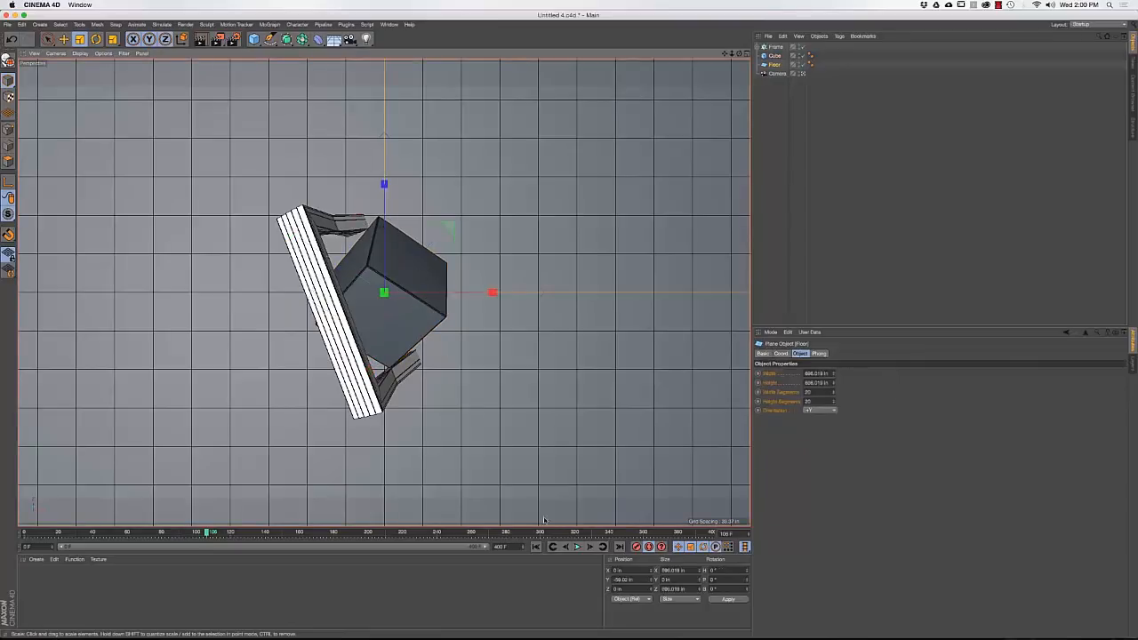
key(e)
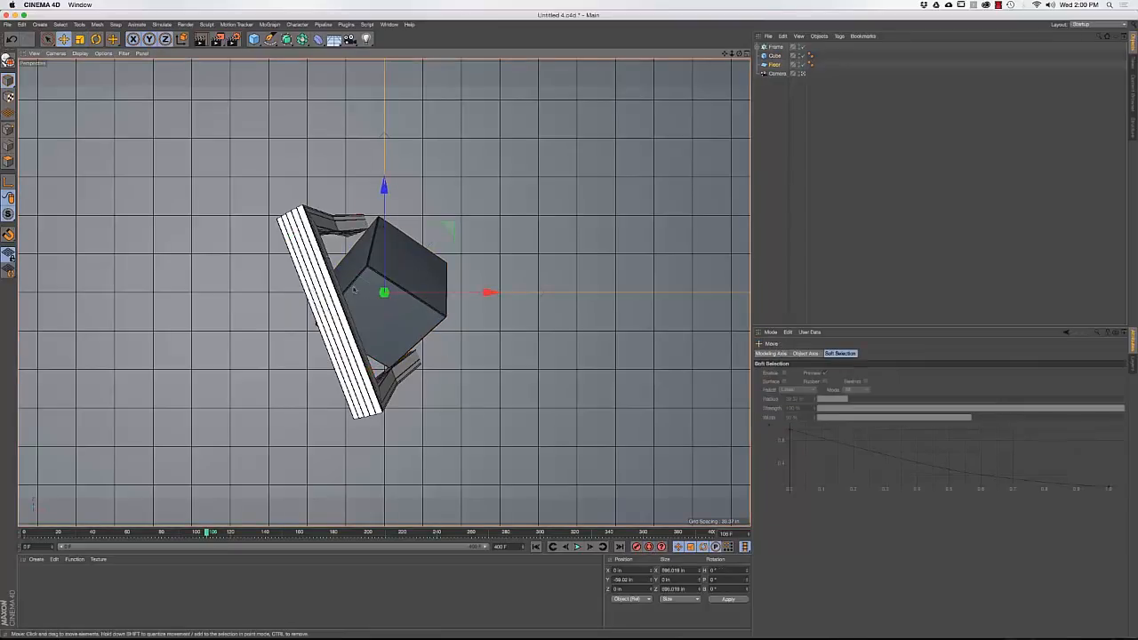
drag(383, 292, 352, 300)
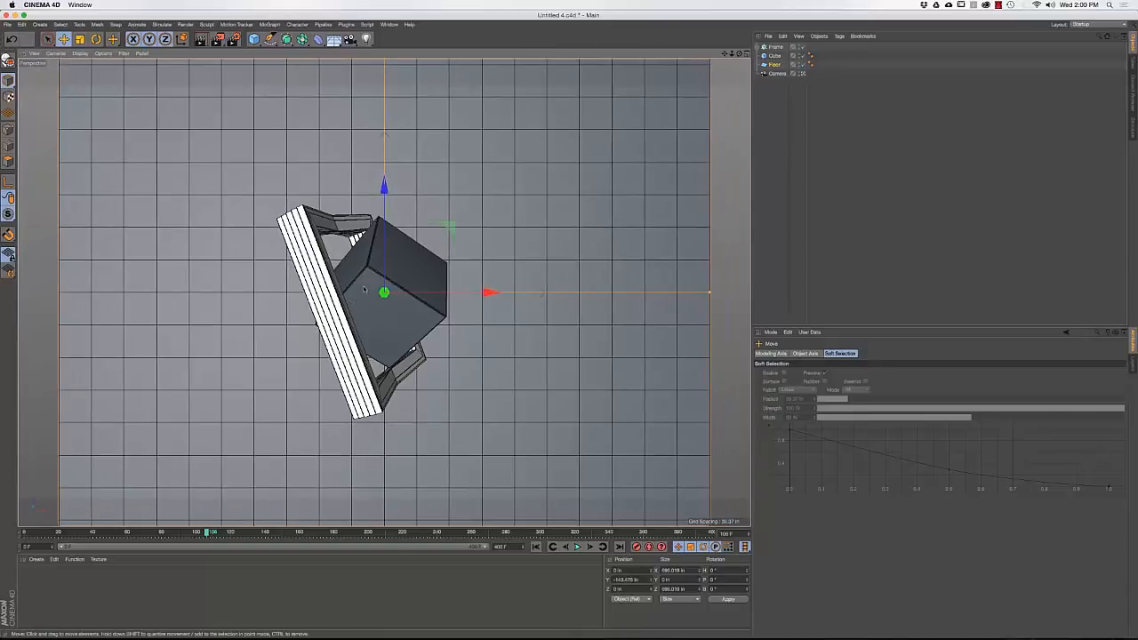
key(t)
drag(404, 263, 472, 245)
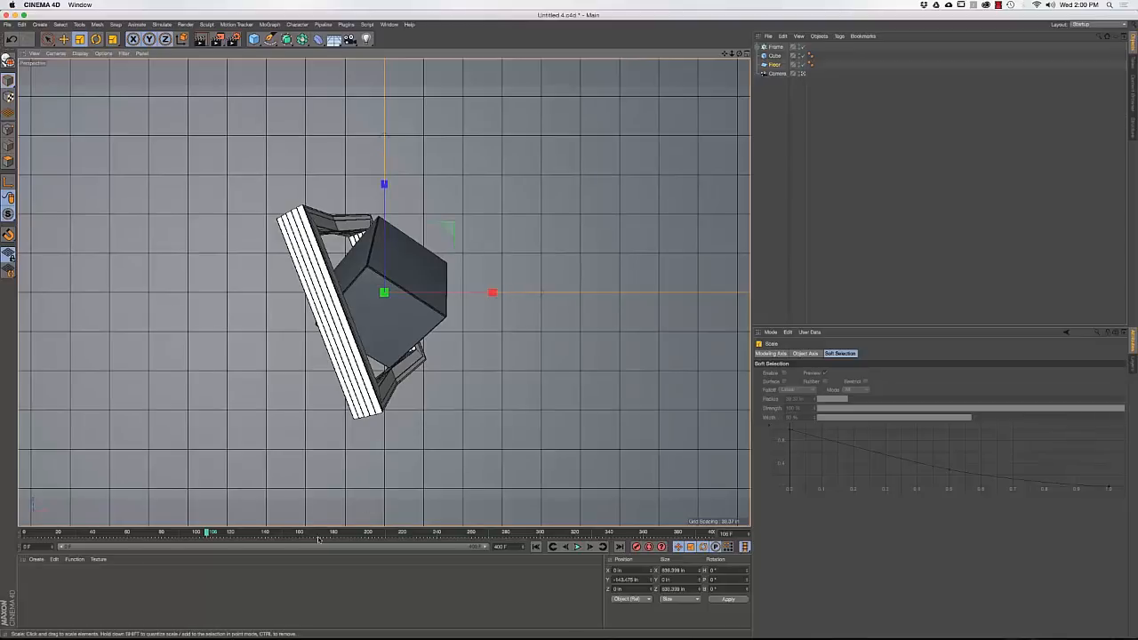
At frame 0, record keyframes for the Camera's position and rotation on all axes
drag(222, 533, 386, 533)
click(776, 74)
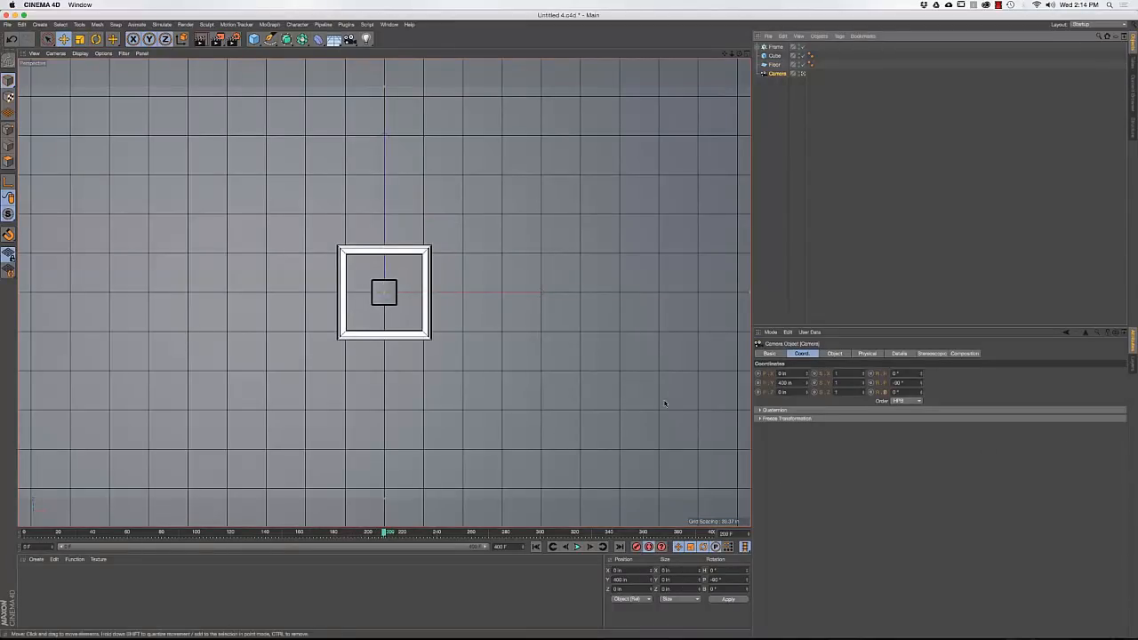
click(533, 546)
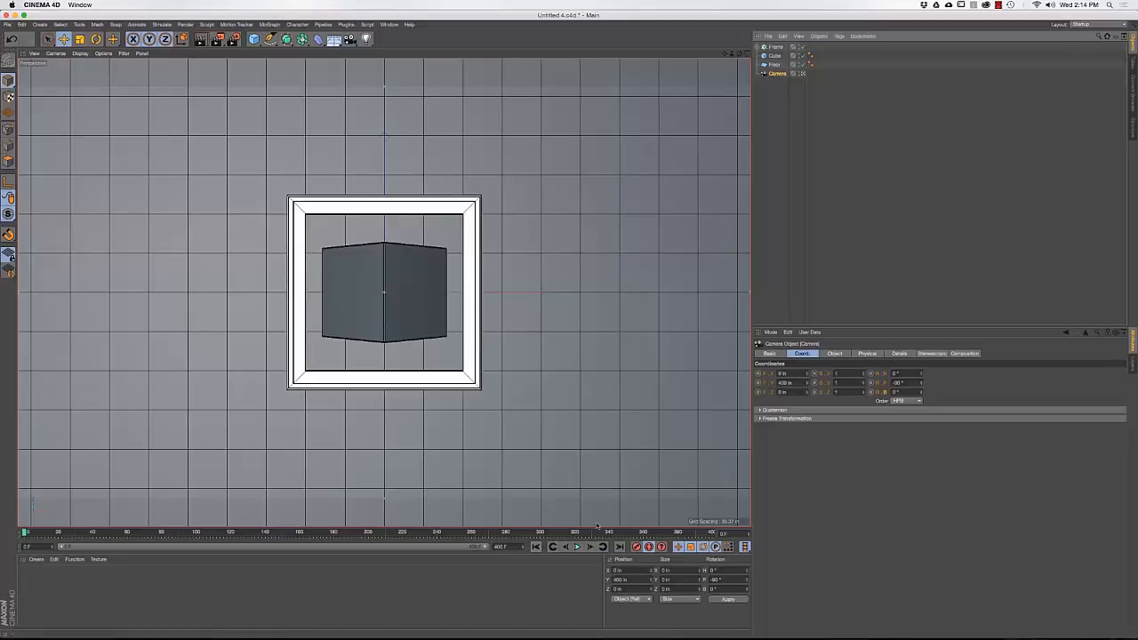
click(758, 383)
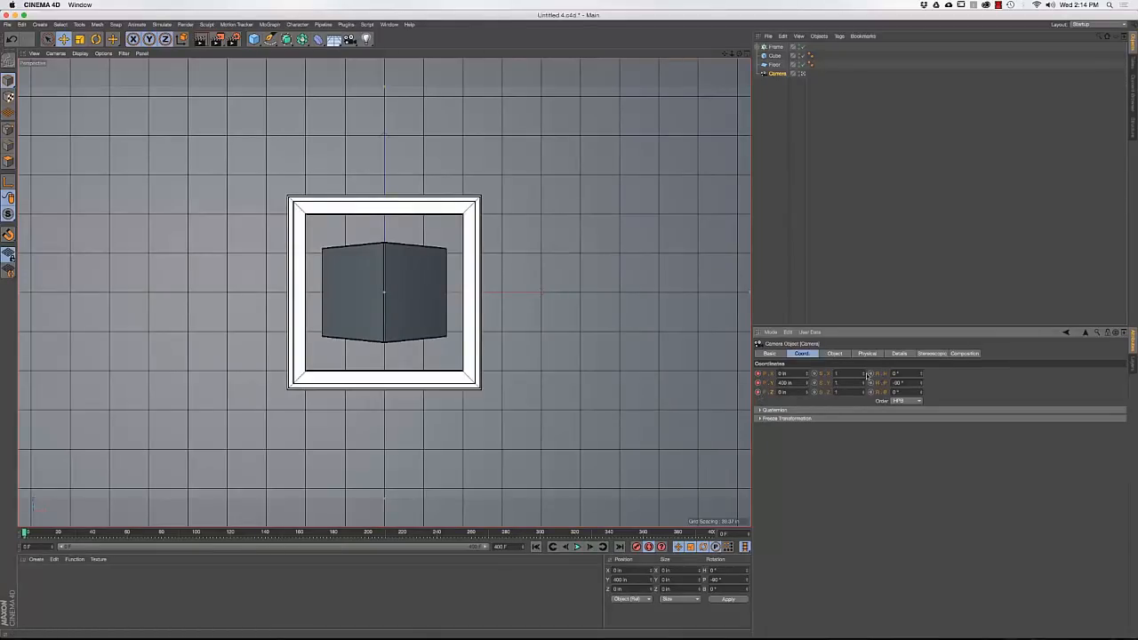
drag(871, 375, 871, 392)
At frame 400, try a Camera Y position of 160 in and then 200 in
click(619, 548)
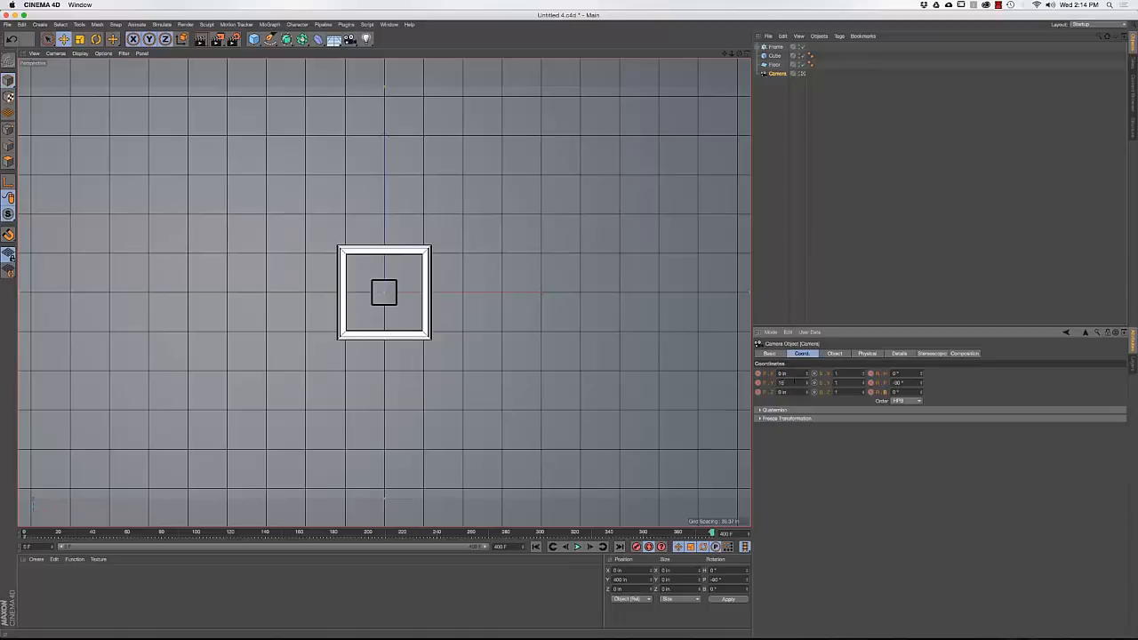
key(Return)
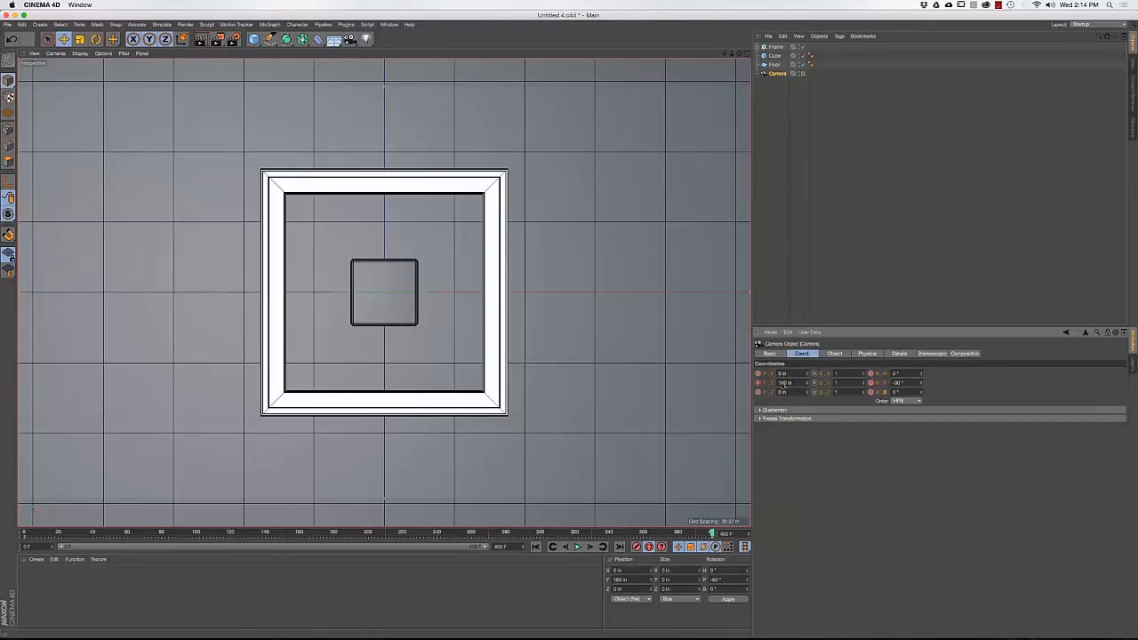
drag(807, 385, 808, 385)
Try moving the Camera along its viewing axis in the Right view to about Y 209 in, and check its perspective view
middle_click(533, 316)
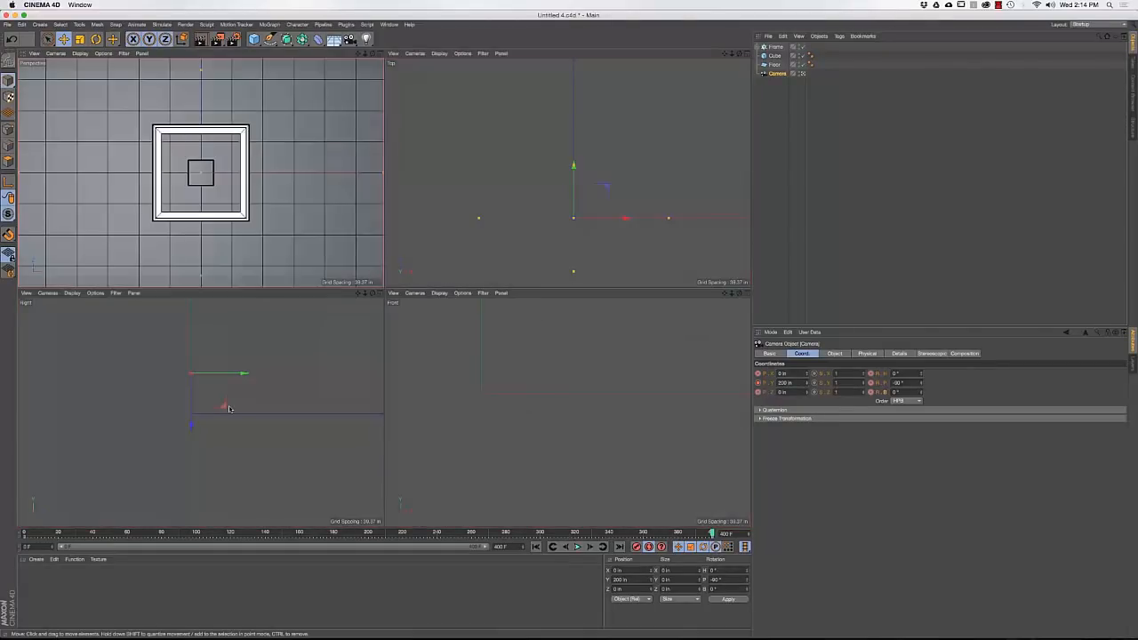
middle_click(229, 409)
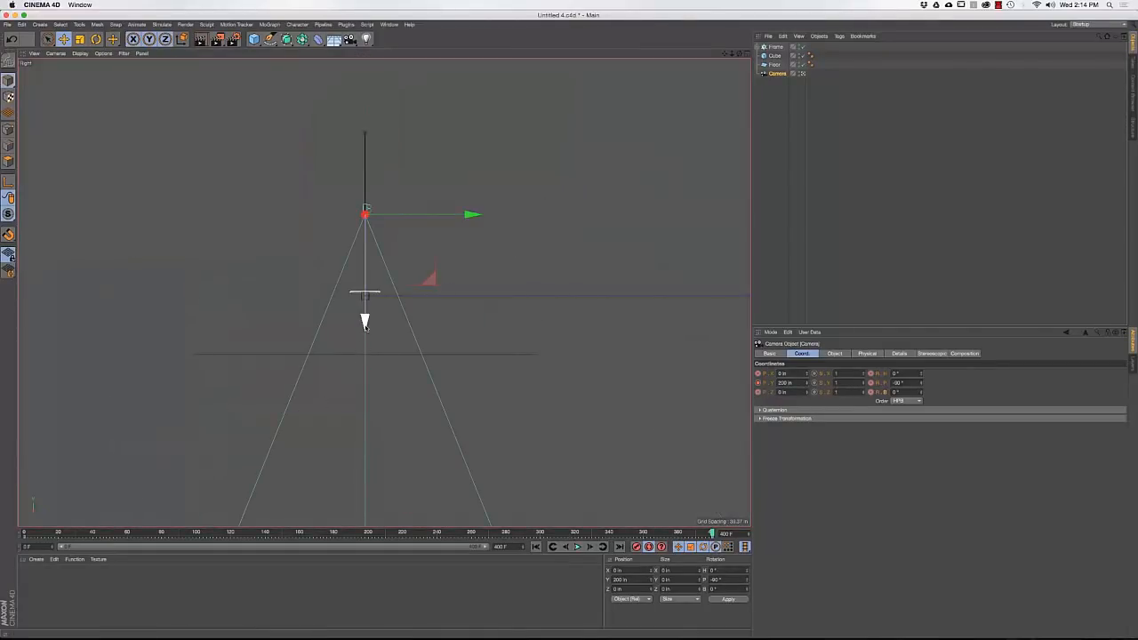
drag(364, 327, 364, 311)
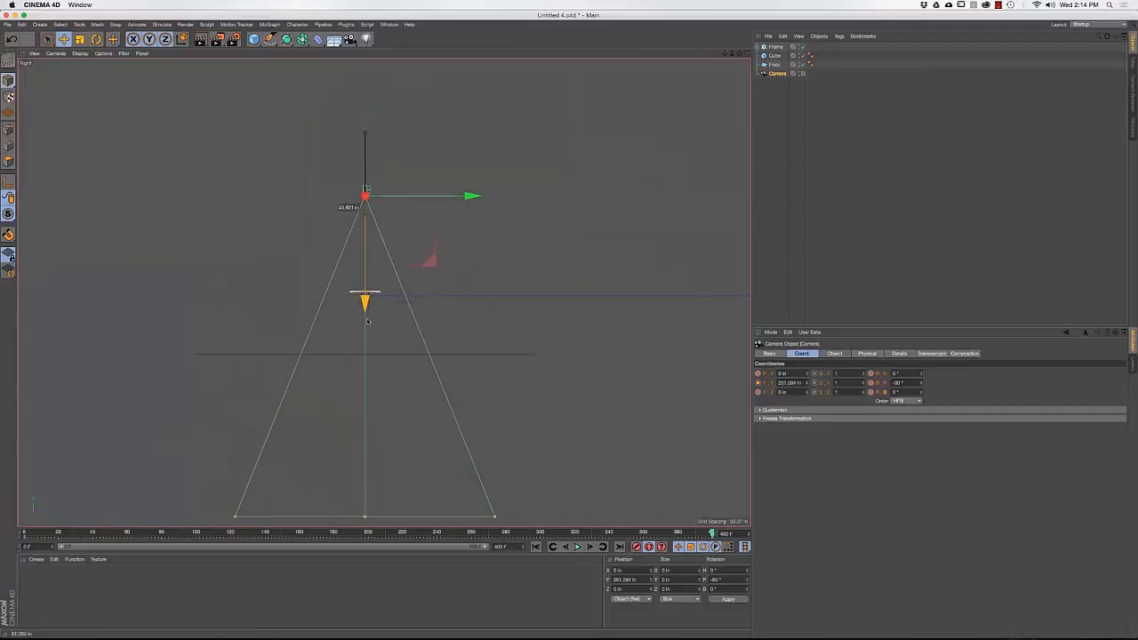
middle_click(365, 313)
middle_click(327, 204)
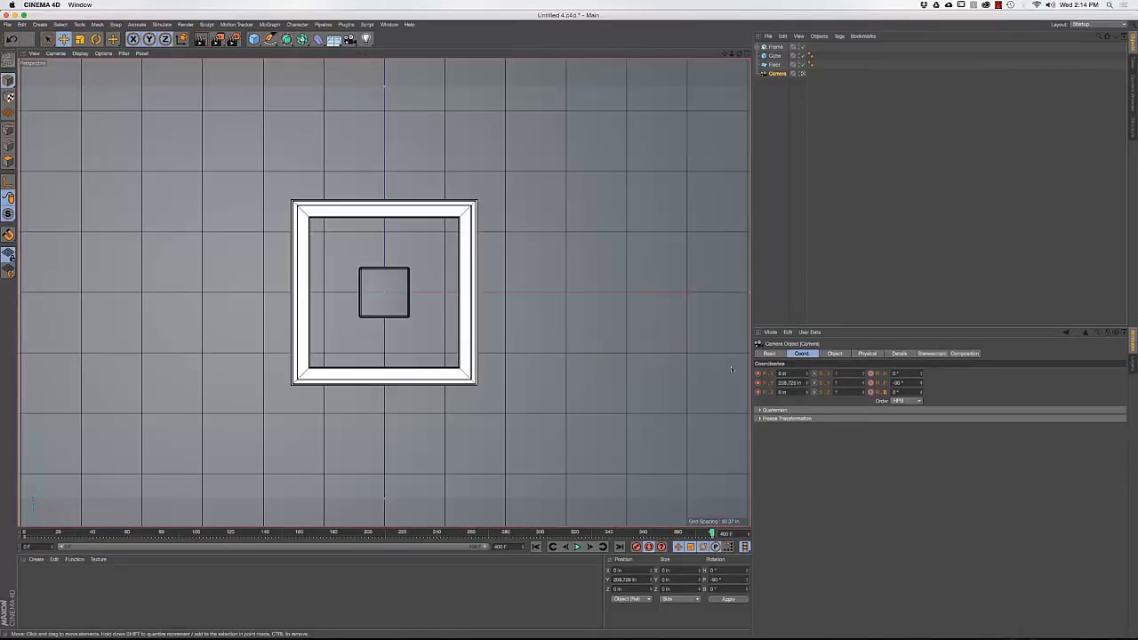
Set the Camera's Y position to 160 in at frame 400 and keep it as a keyframe
double_click(784, 383)
text(1980)
key(Return)
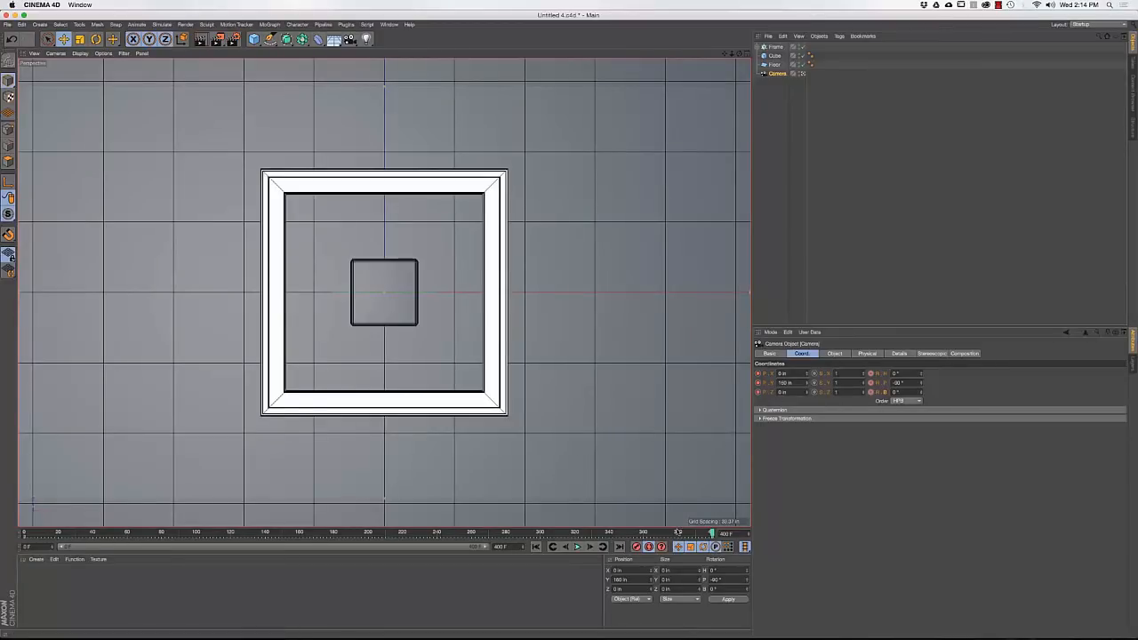
At frame 180, set the Camera's heading rotation to -90° and record it as a keyframe
drag(678, 532, 336, 546)
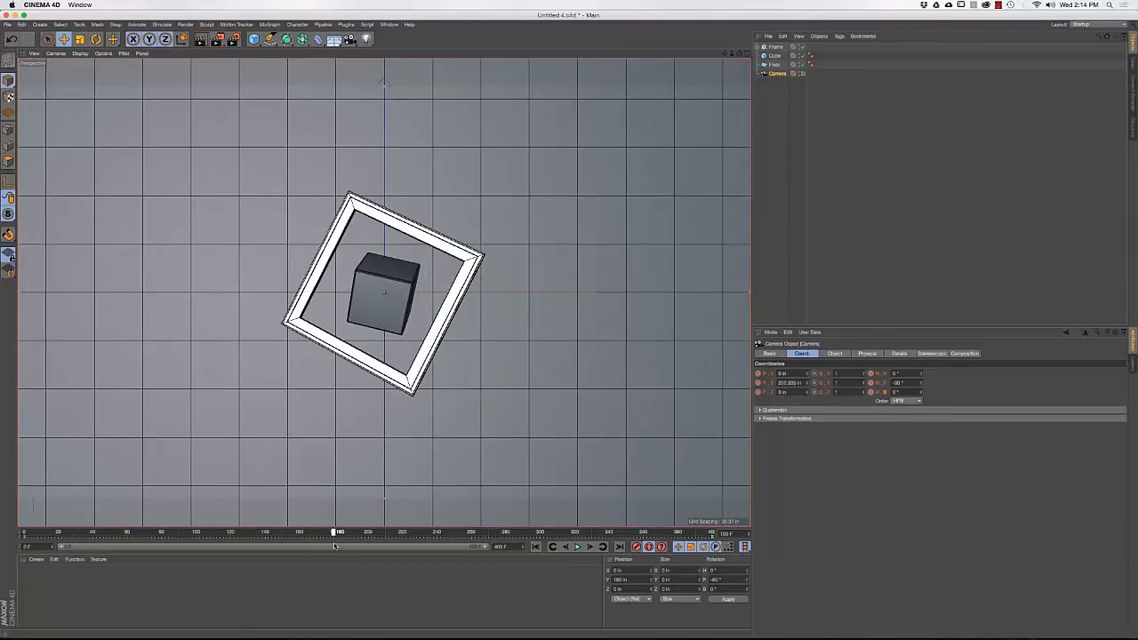
click(897, 373)
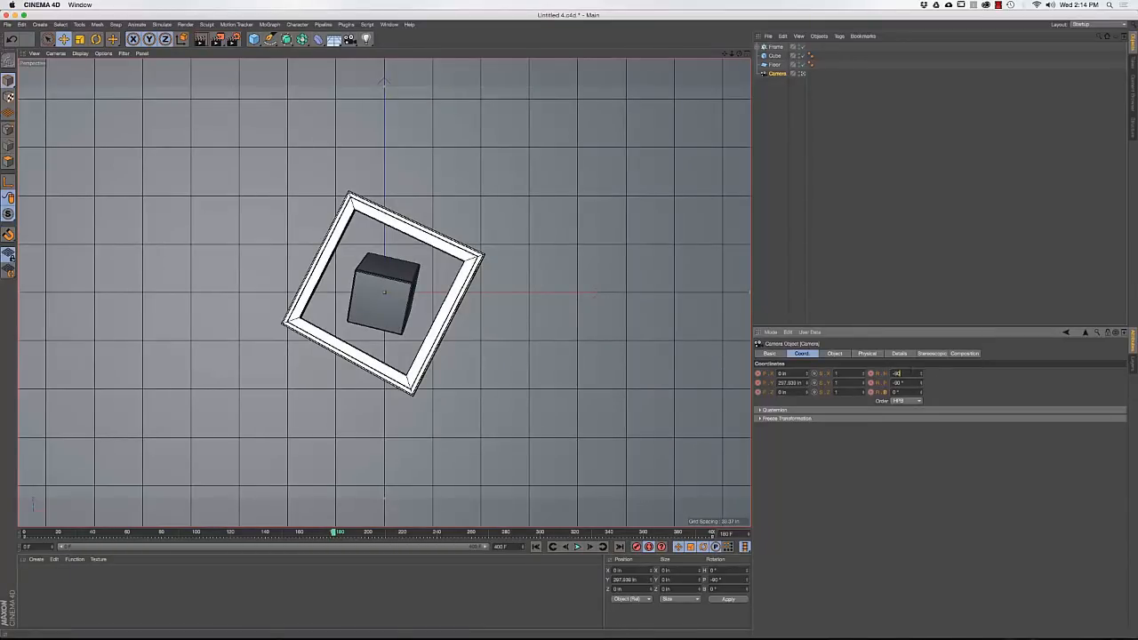
key(Tab)
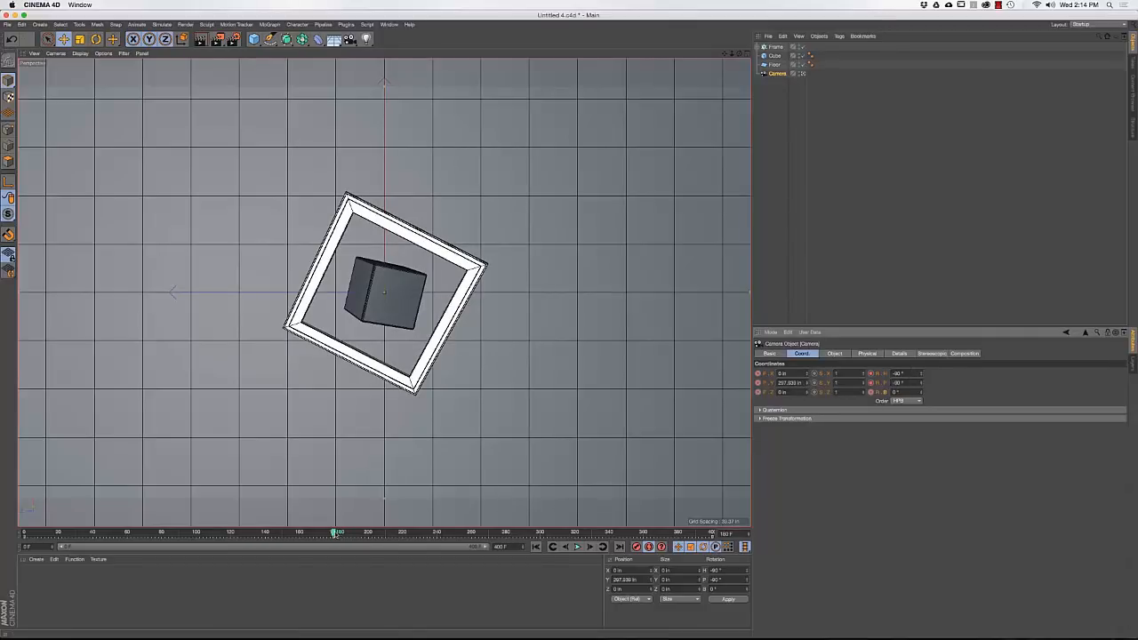
Scrub back to about frame 140 and play the animation to review the camera's turn and approach
drag(336, 533, 266, 537)
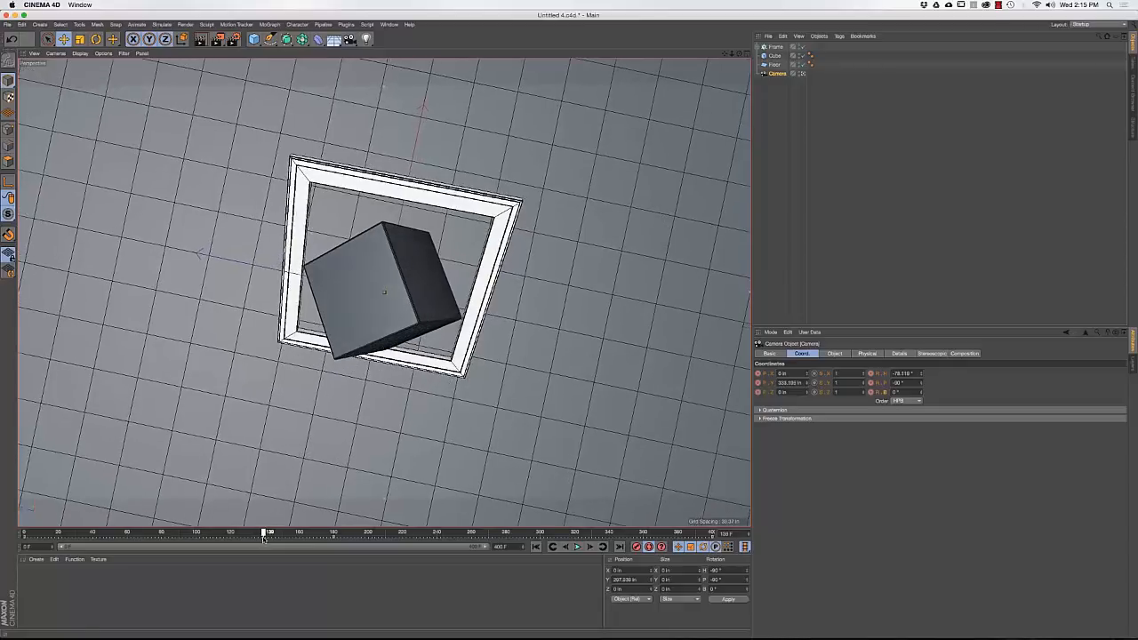
key(F8)
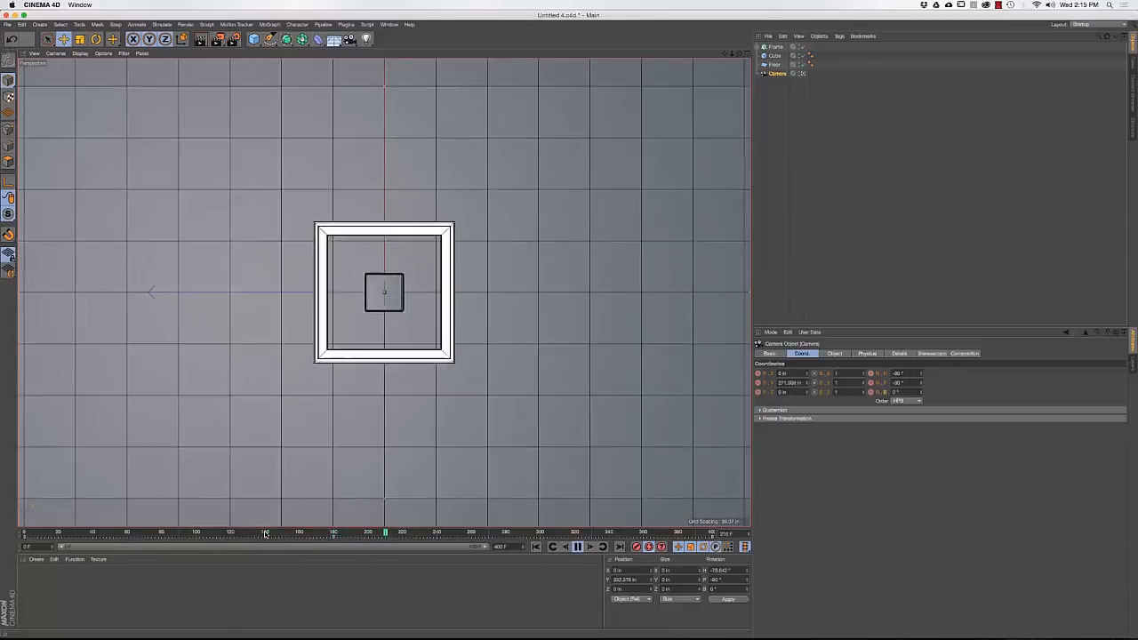
key(F8)
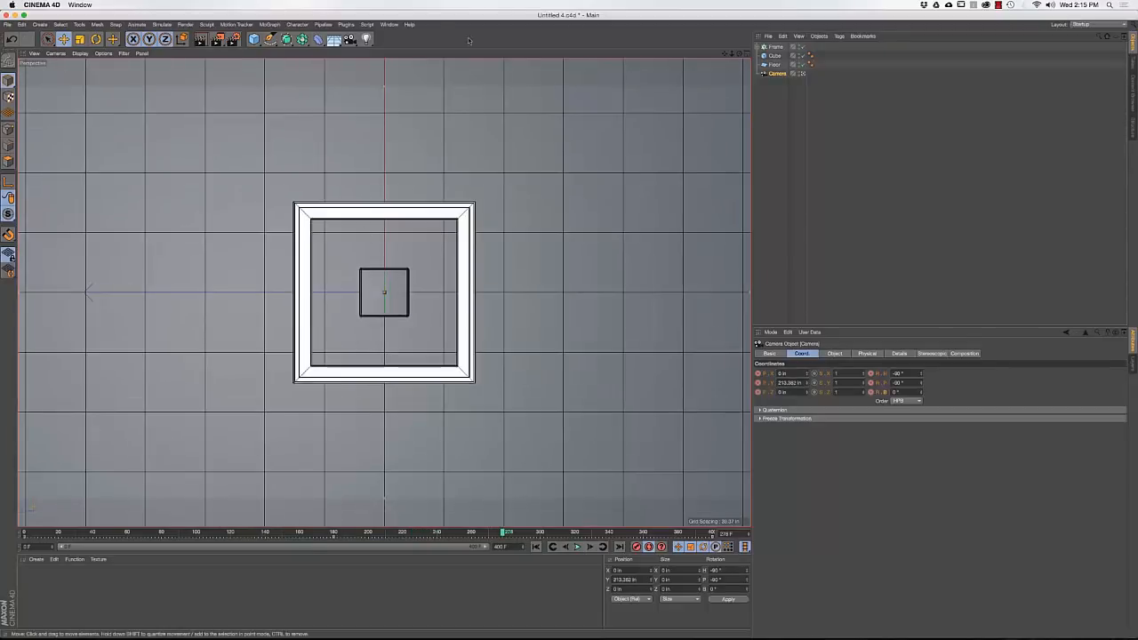
Open the F-Curve timeline and display the Camera's curves in full with all their keys selected
click(389, 24)
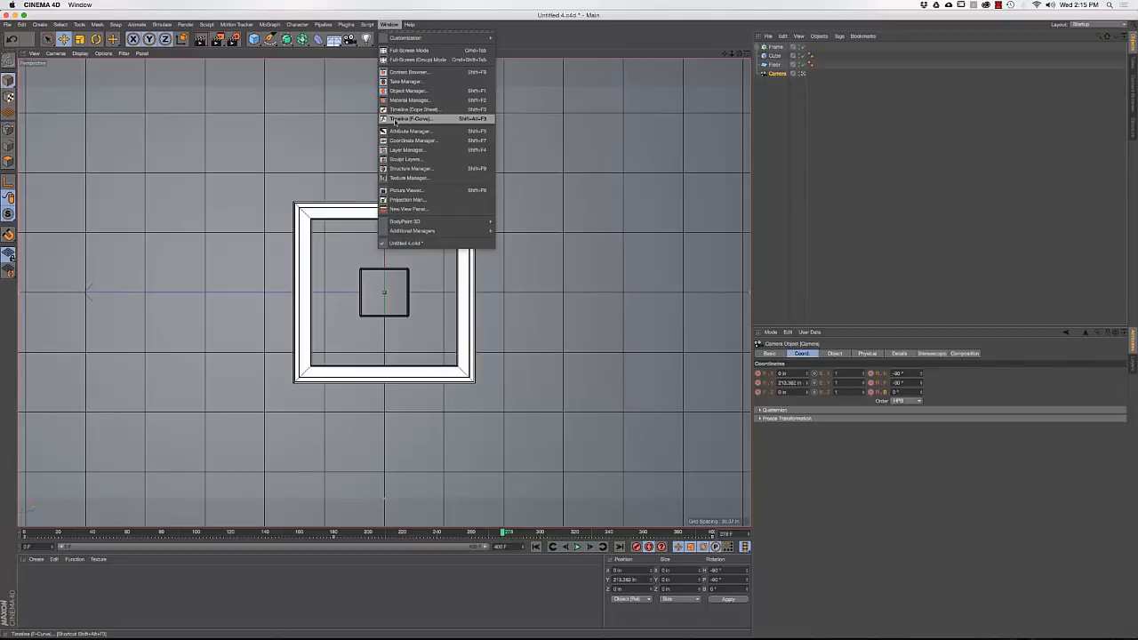
click(395, 119)
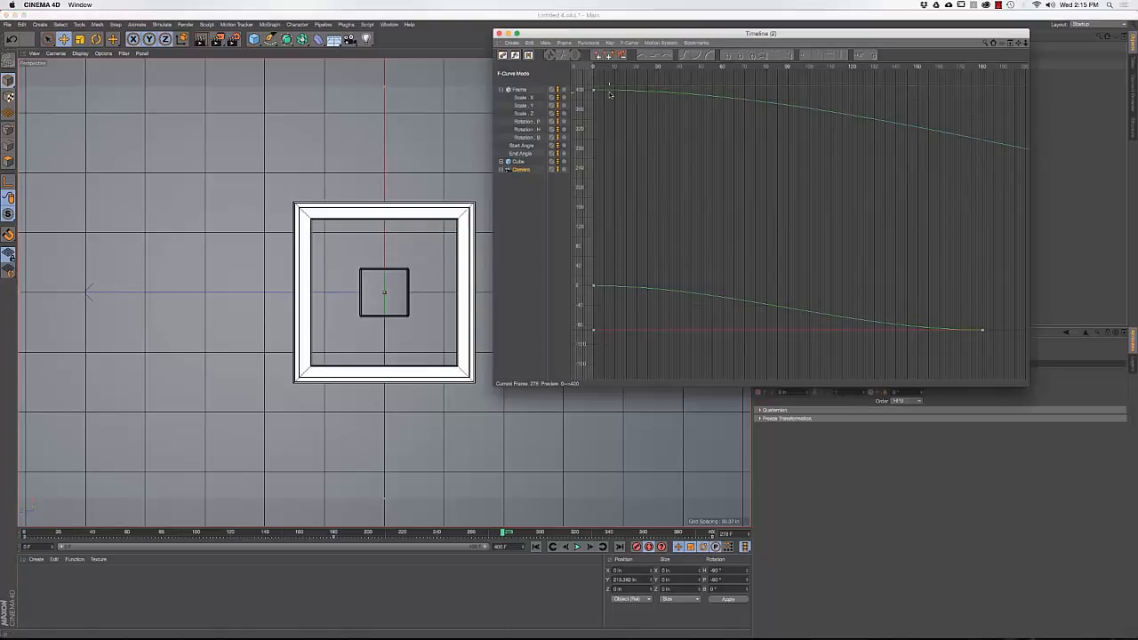
click(522, 169)
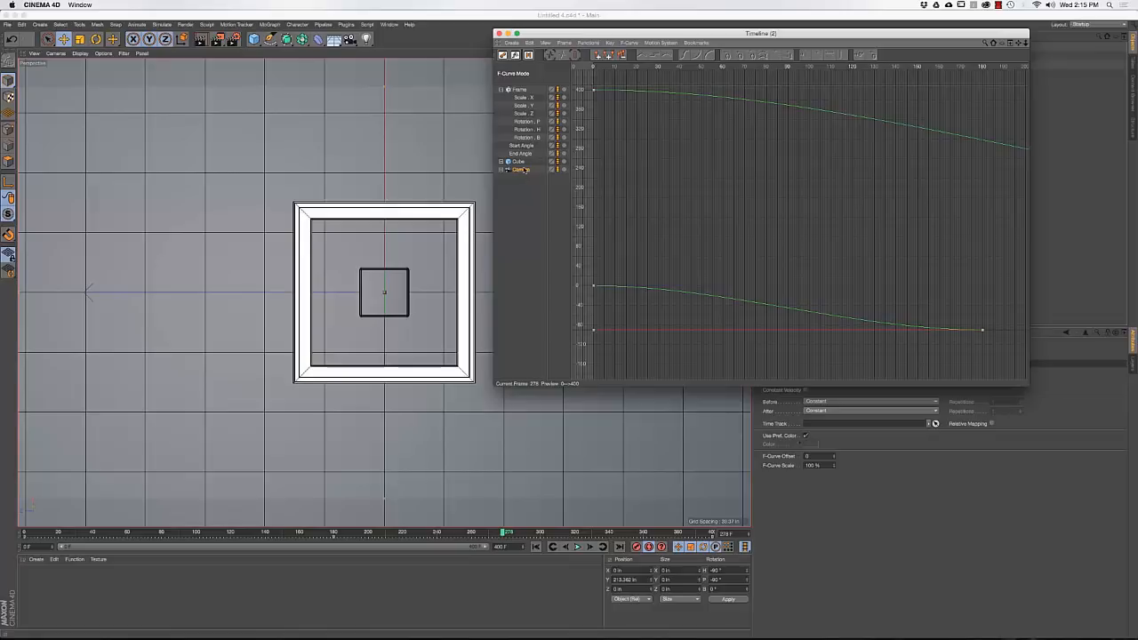
click(595, 91)
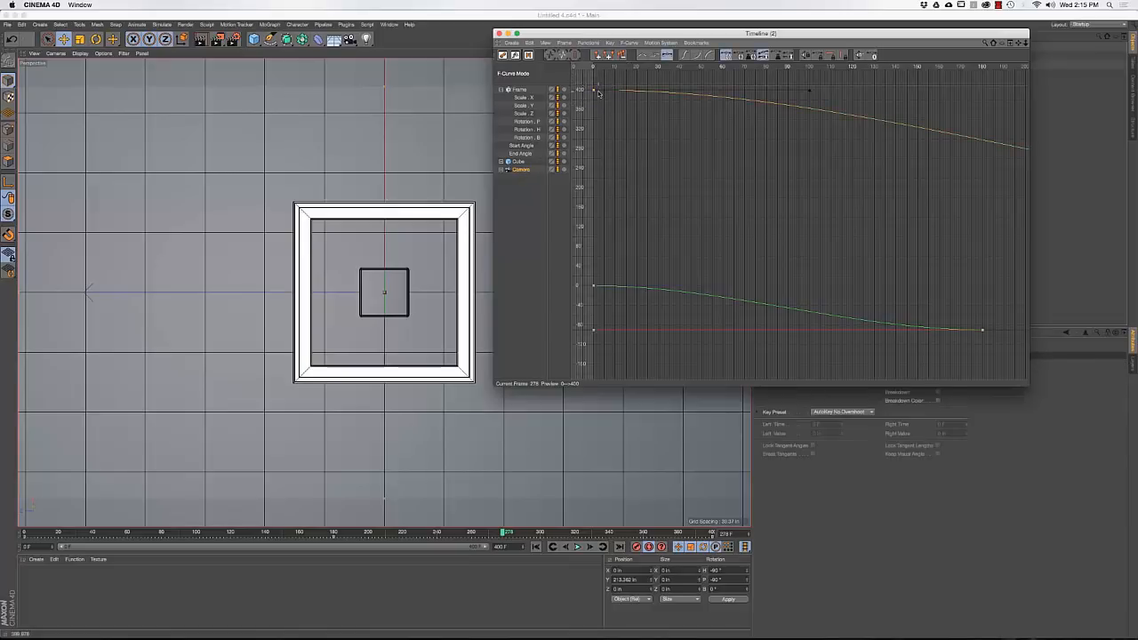
mouse_move(600, 93)
key(ctrl+a)
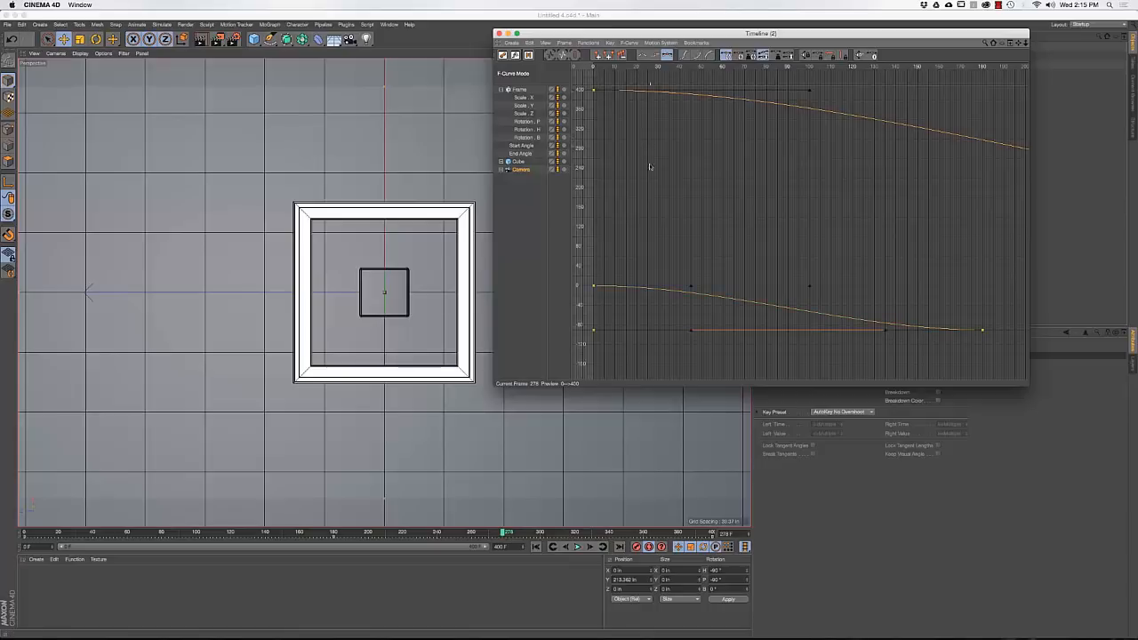
key(h)
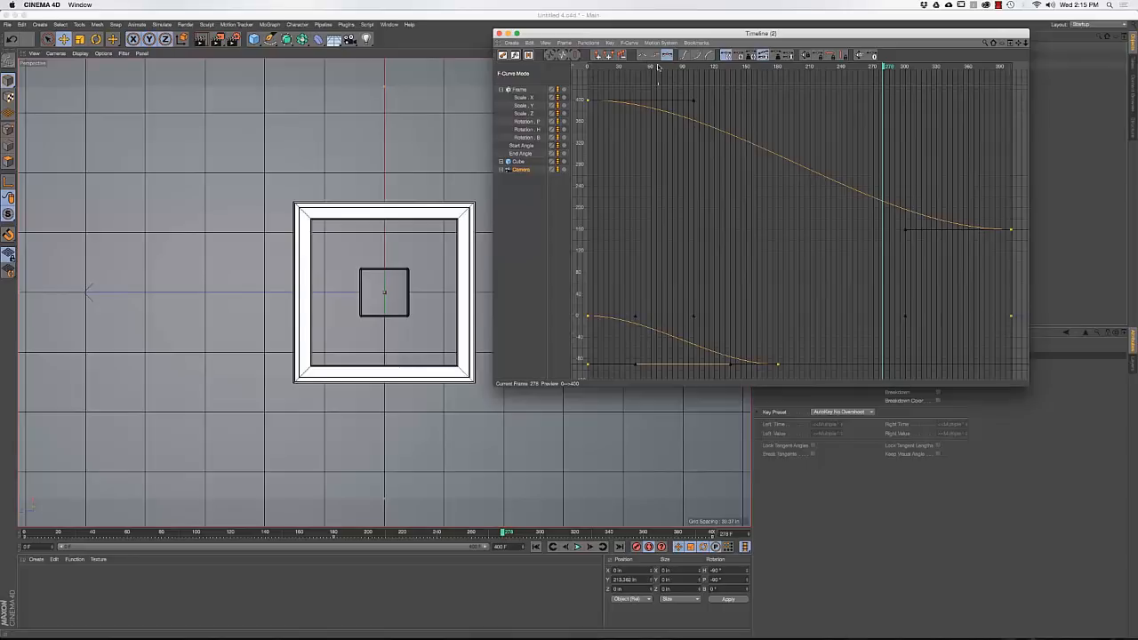
Lengthen the tangent of the Camera's heading key at frame 180 to about 78 frames, and scrub to check the easing
mouse_move(658, 69)
mouse_down()
mouse_move(794, 69)
mouse_move(758, 69)
mouse_up()
click(783, 364)
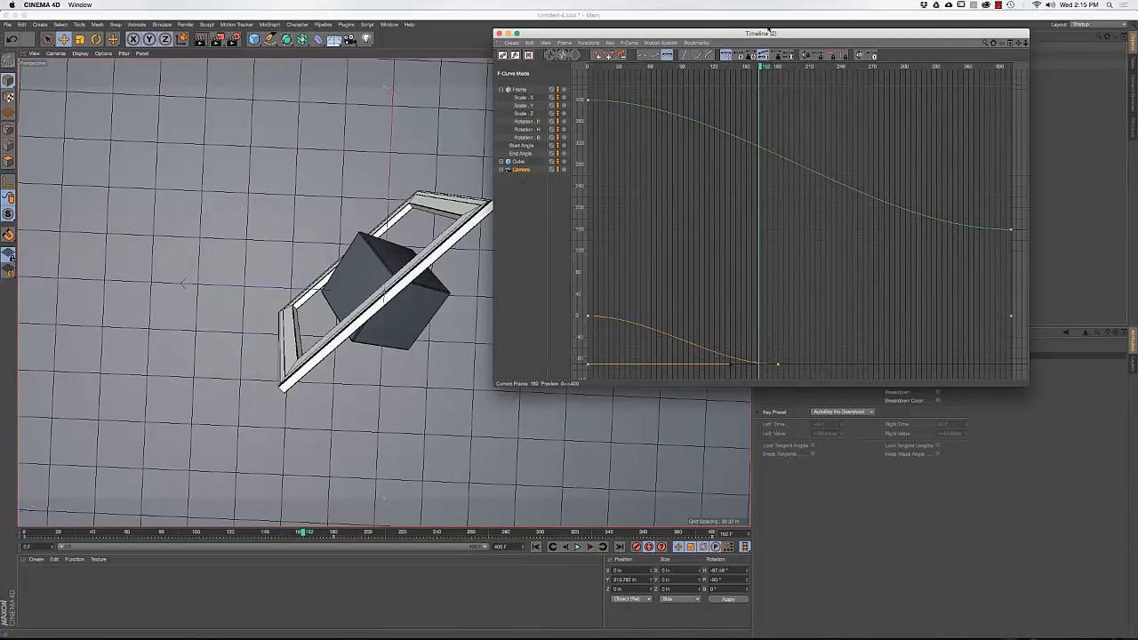
mouse_move(760, 67)
mouse_down()
mouse_move(927, 72)
mouse_move(866, 78)
mouse_up()
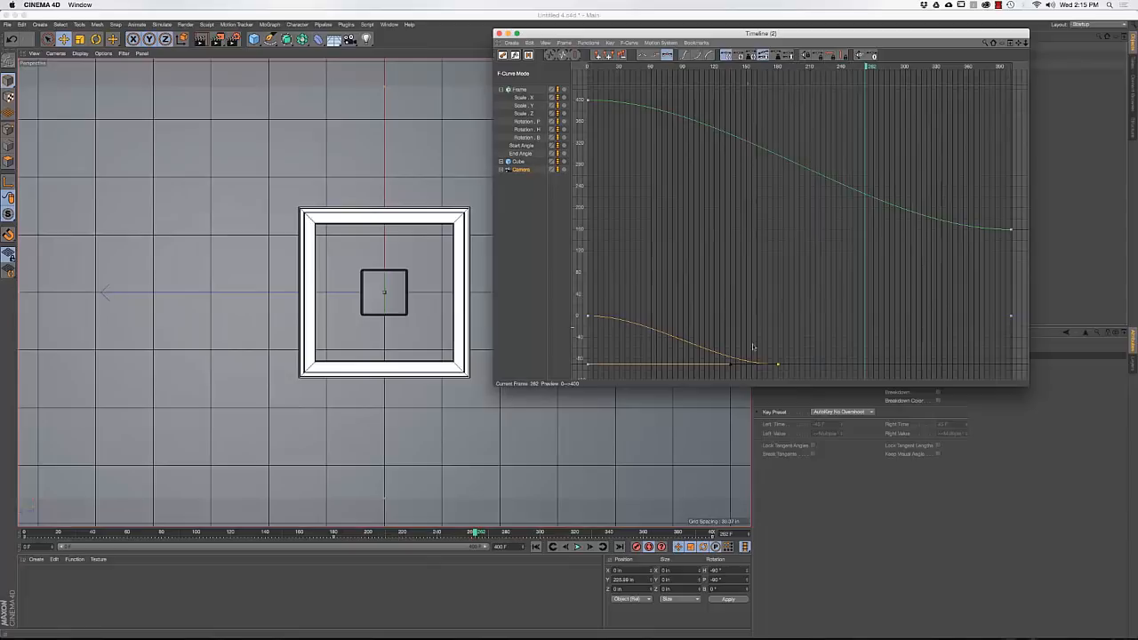
click(697, 366)
drag(673, 67, 767, 83)
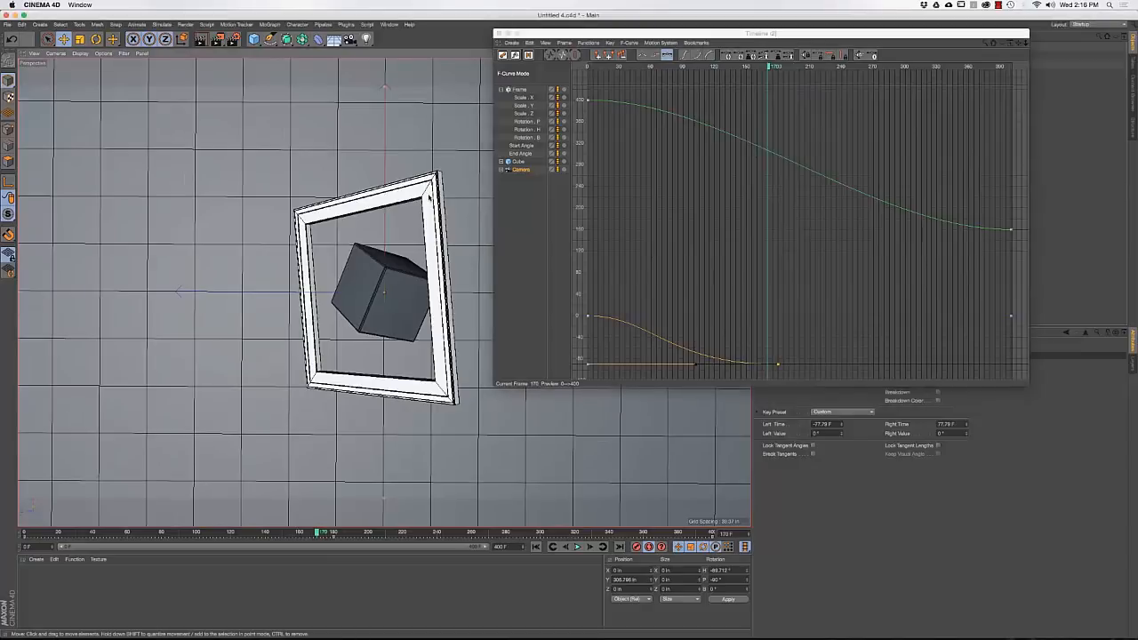
Show the Frame's F-curves in full at frame 150, and move the curve window clear of the object list
click(426, 198)
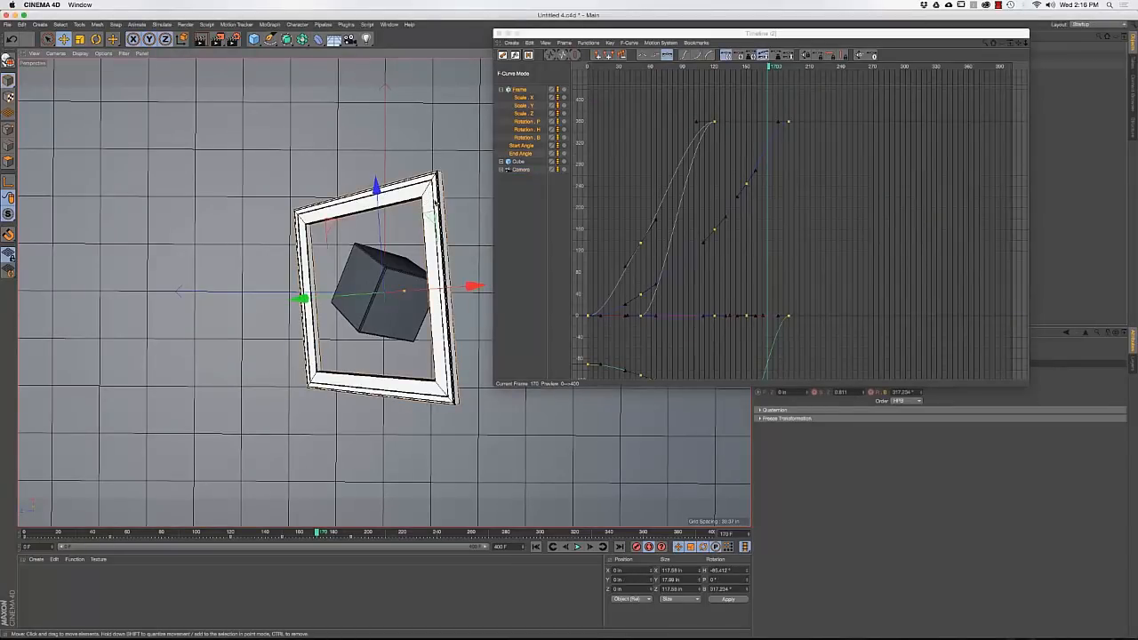
click(524, 99)
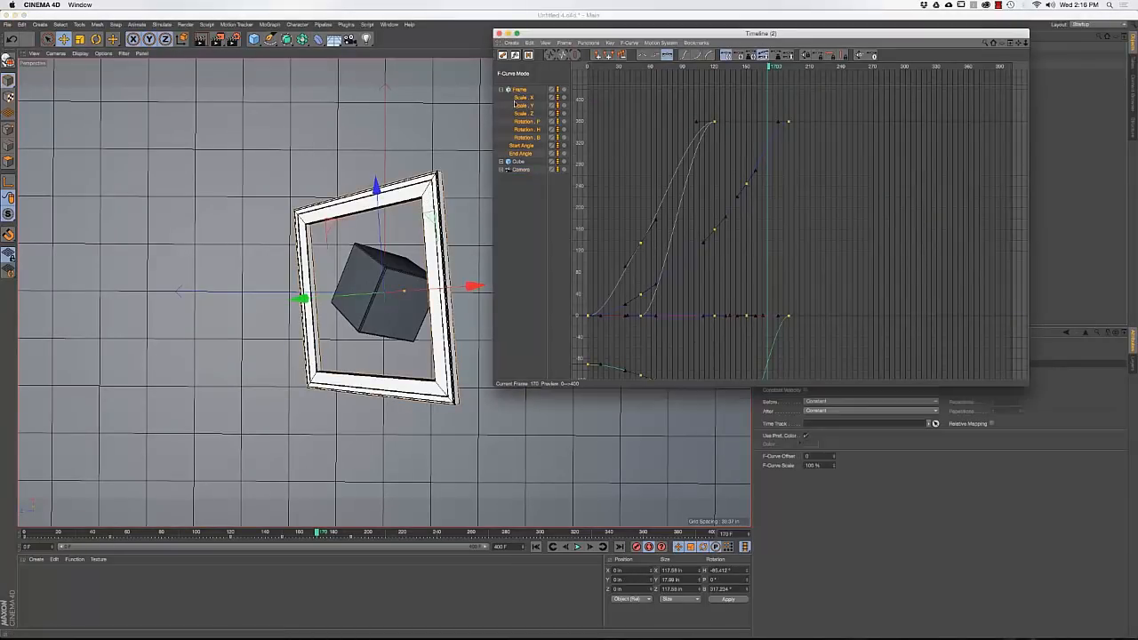
mouse_move(304, 536)
mouse_down()
mouse_move(204, 537)
mouse_move(282, 536)
mouse_up()
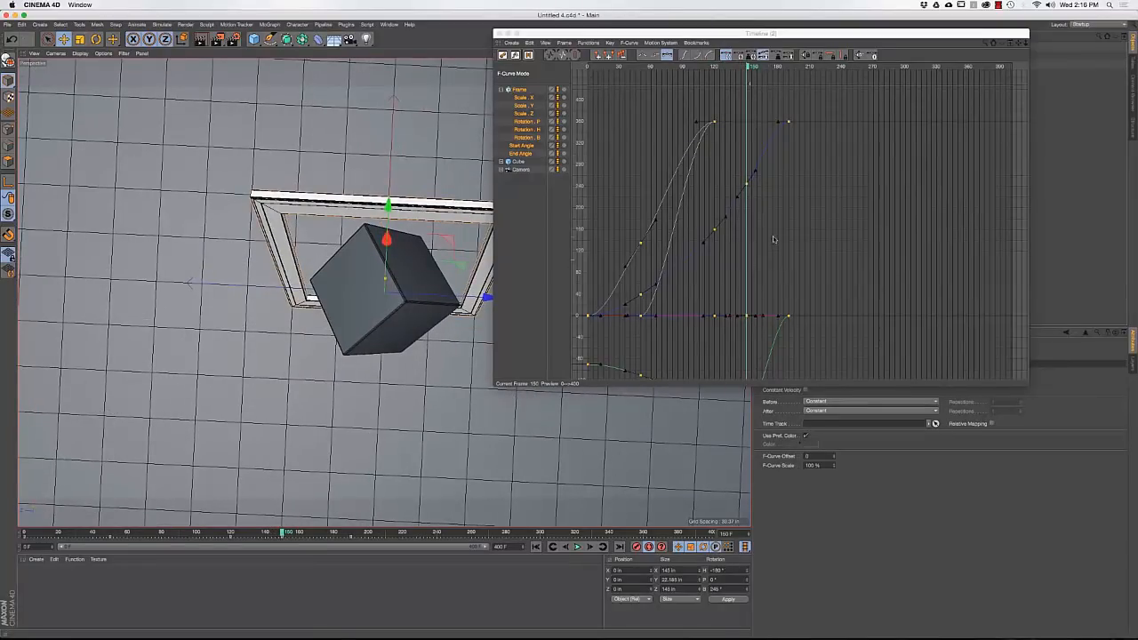
key(h)
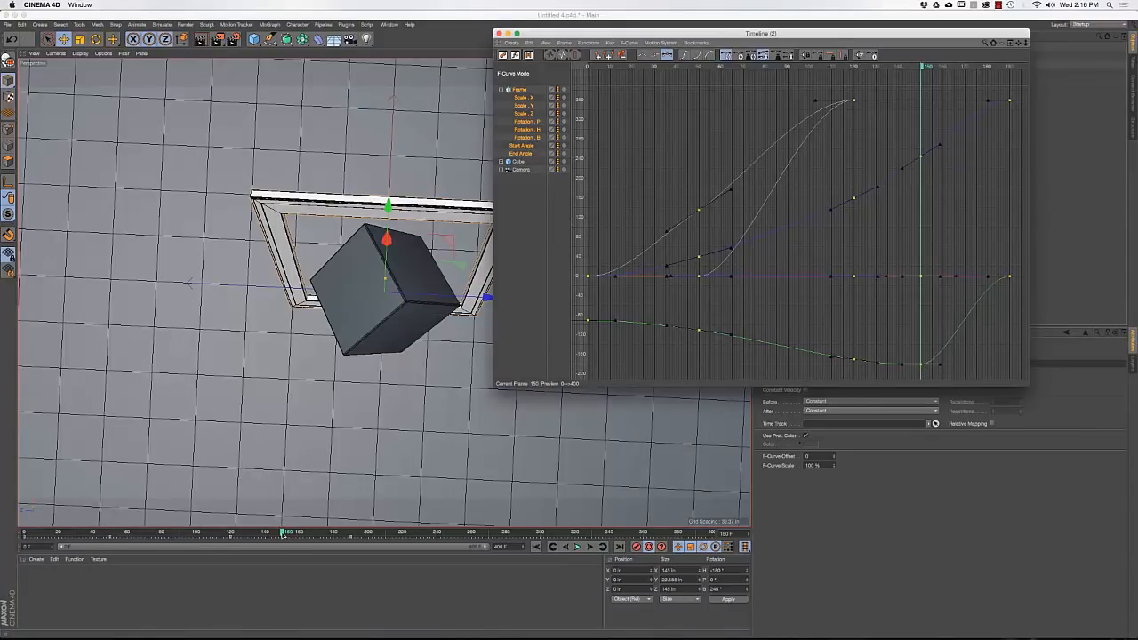
mouse_move(282, 537)
mouse_down()
mouse_move(272, 538)
mouse_move(342, 538)
mouse_move(283, 537)
mouse_up()
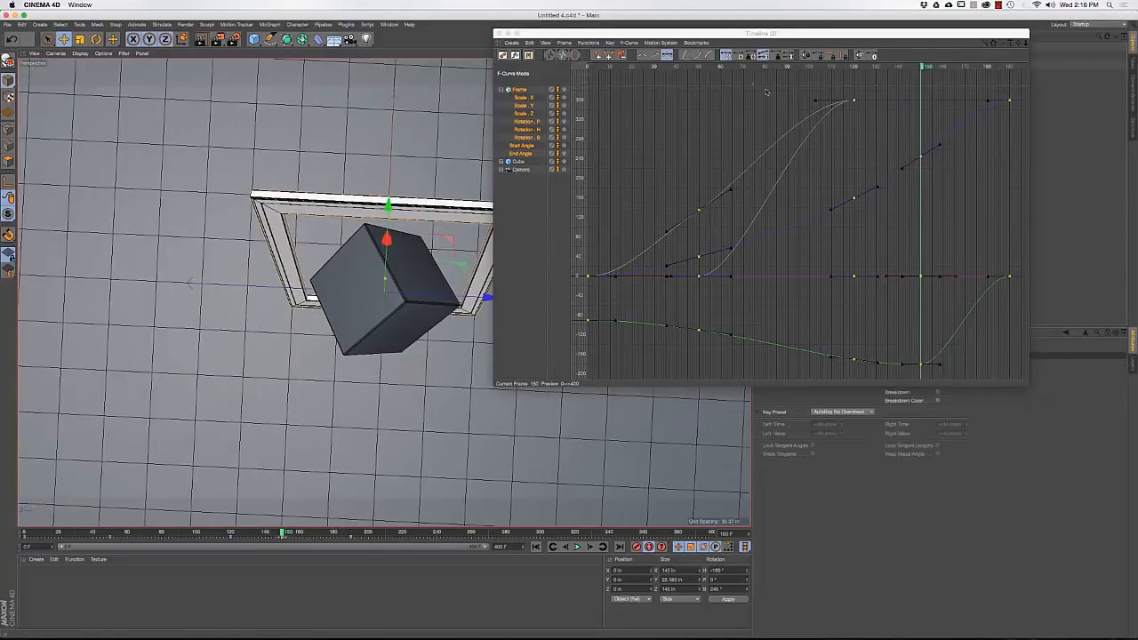
drag(781, 34, 775, 151)
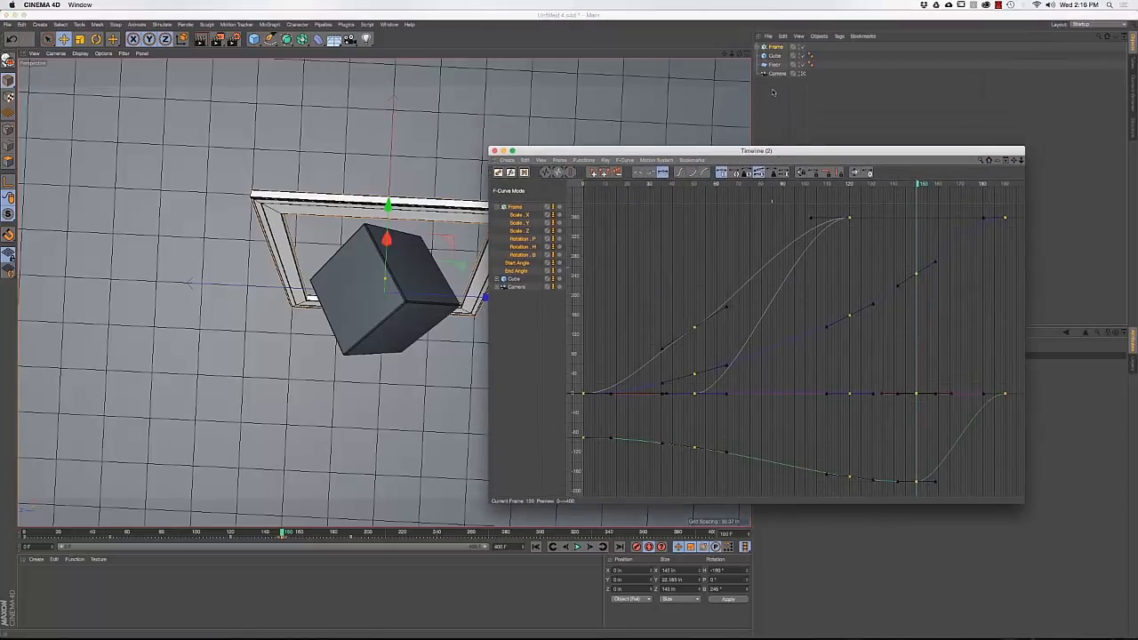
Try deleting all of the Frame's keyframes at frame 150, and undo the deletion
click(283, 539)
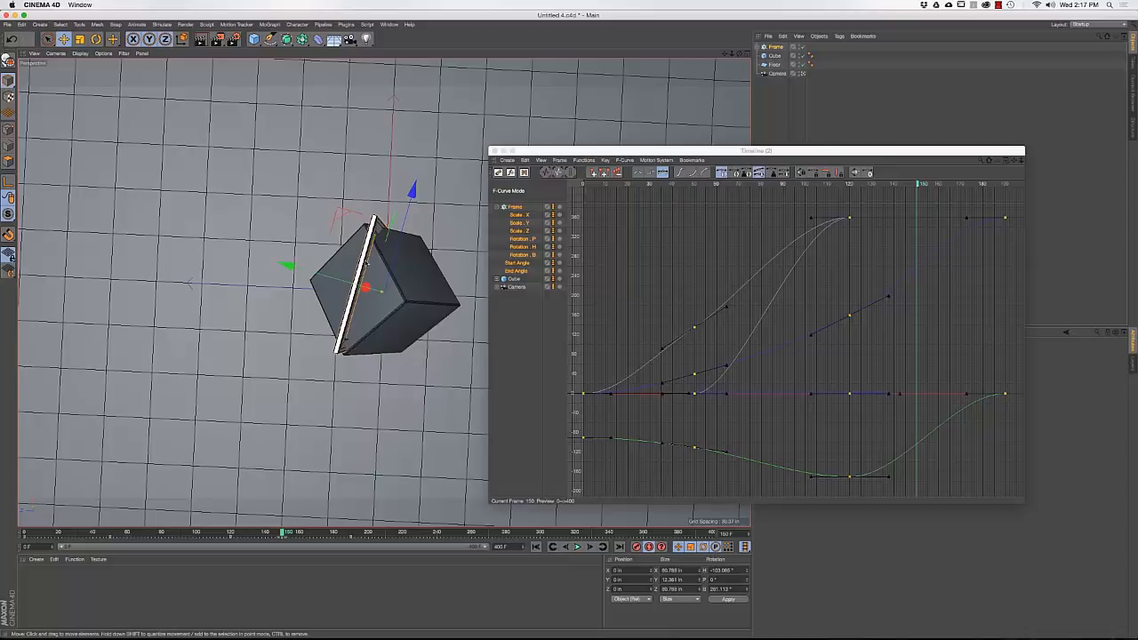
key(super+z)
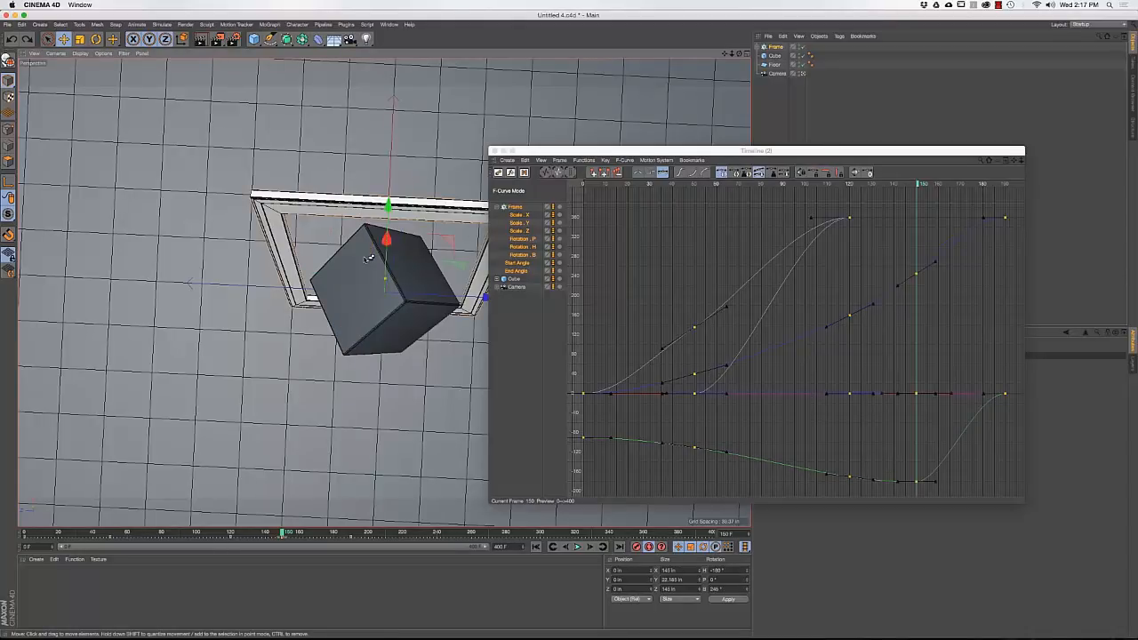
Delete only the bank and heading rotation keys of the Frame at frame 150
drag(909, 266, 926, 293)
click(918, 274)
key(Delete)
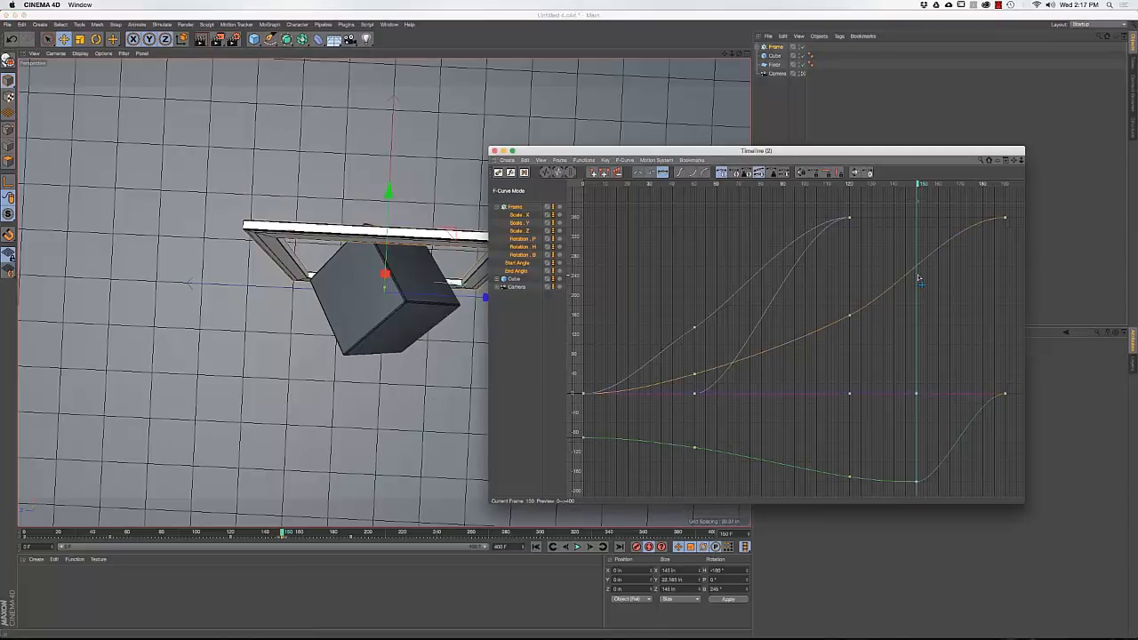
click(914, 479)
key(Delete)
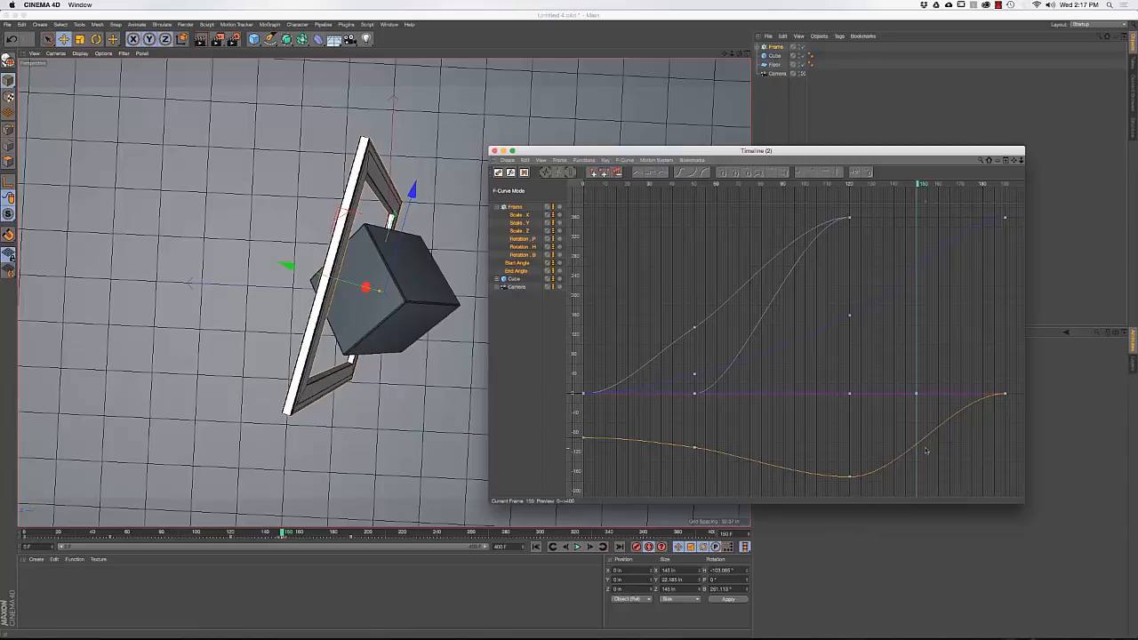
Lengthen the incoming tangents of all the Frame's keys at frame 190 to ease the end of its motion
click(258, 538)
key(F8)
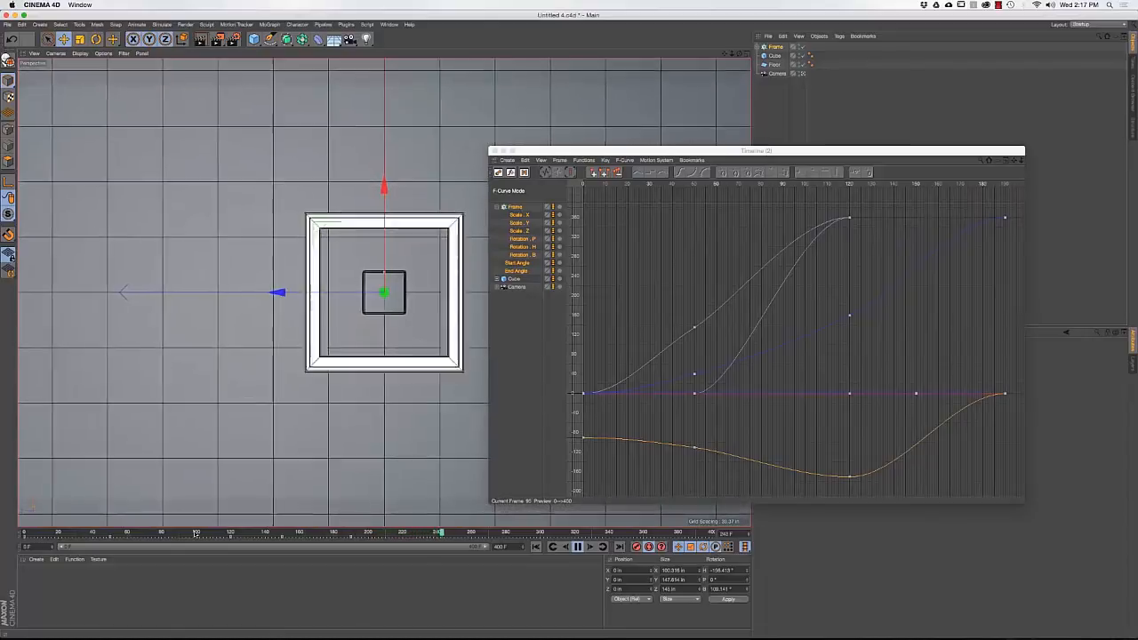
key(F8)
click(519, 209)
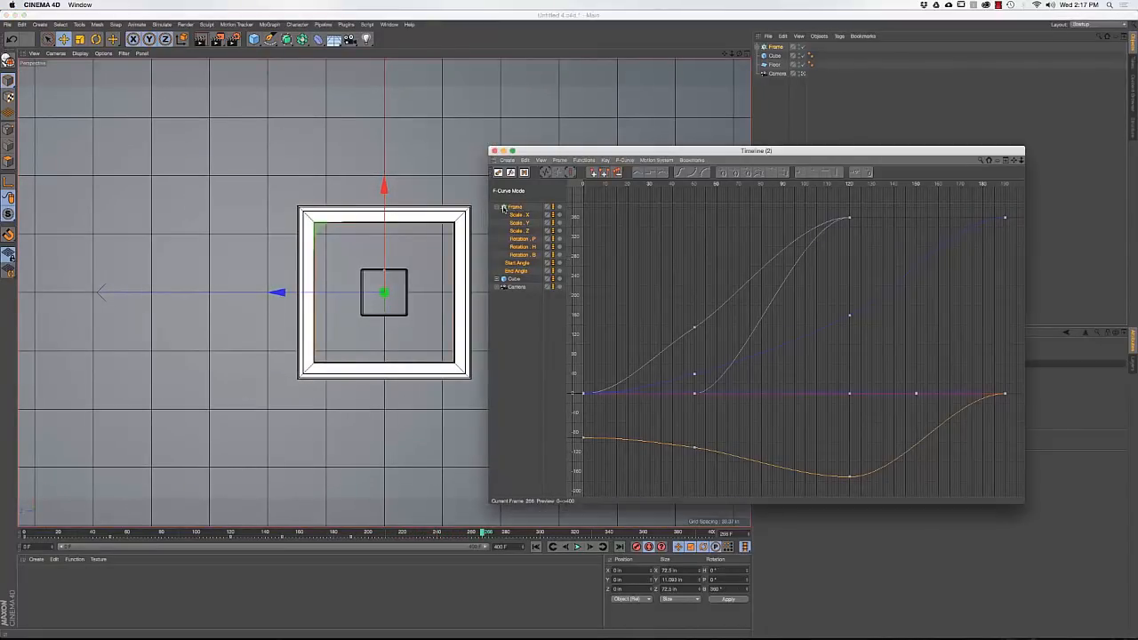
click(498, 207)
drag(995, 211, 1022, 421)
drag(968, 397, 942, 398)
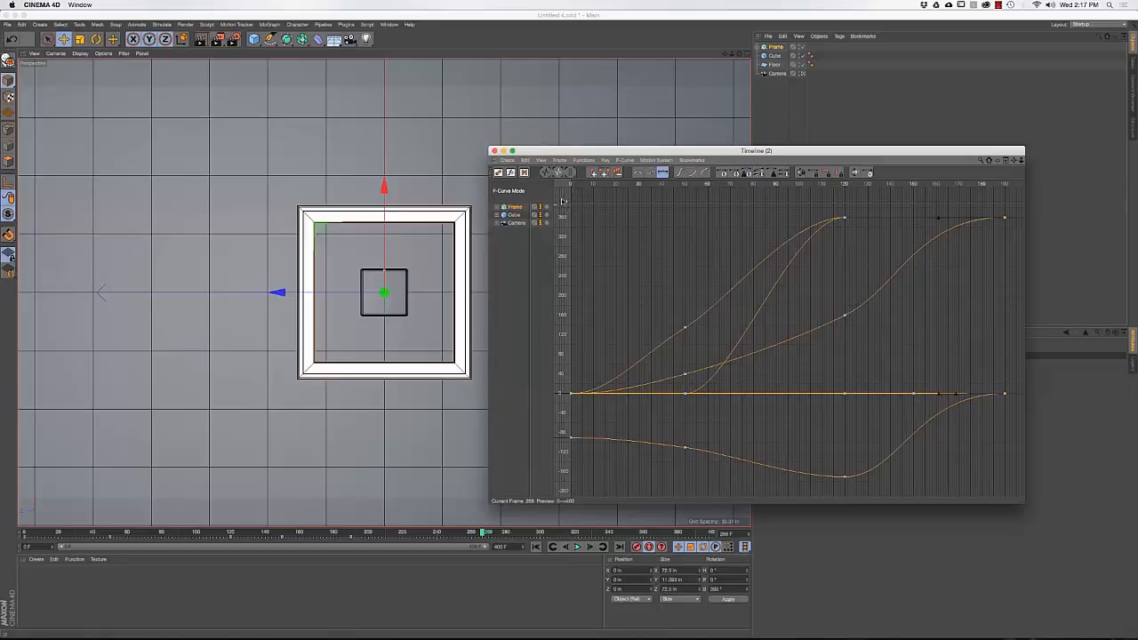
Close the curve window and play the animation from about frame 165 to check the Frame's easing
click(443, 420)
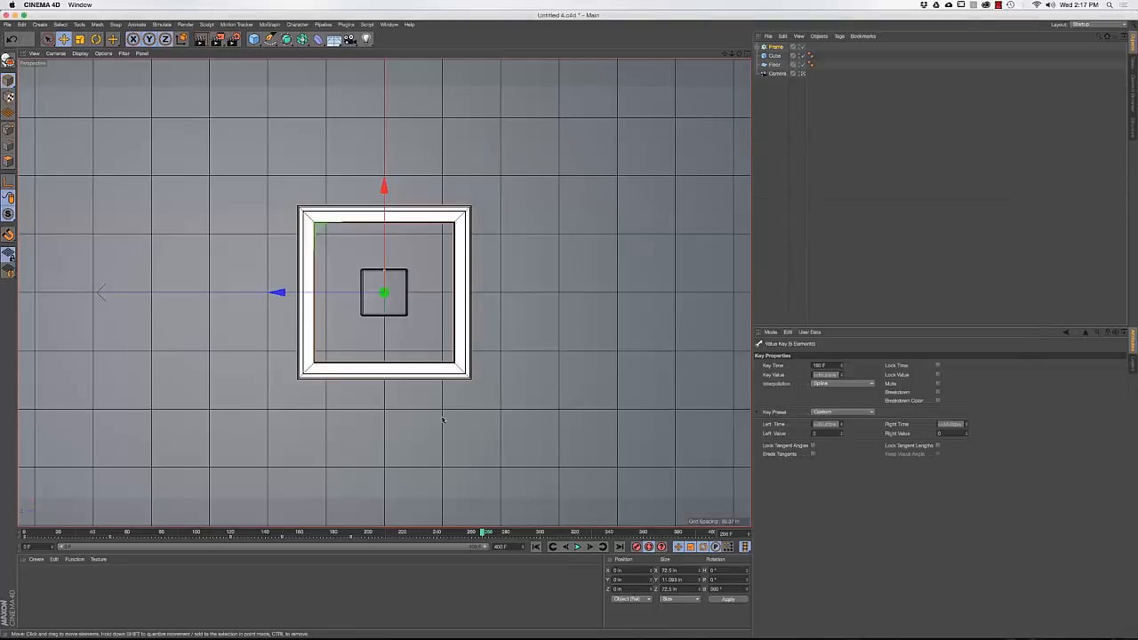
click(310, 535)
key(F8)
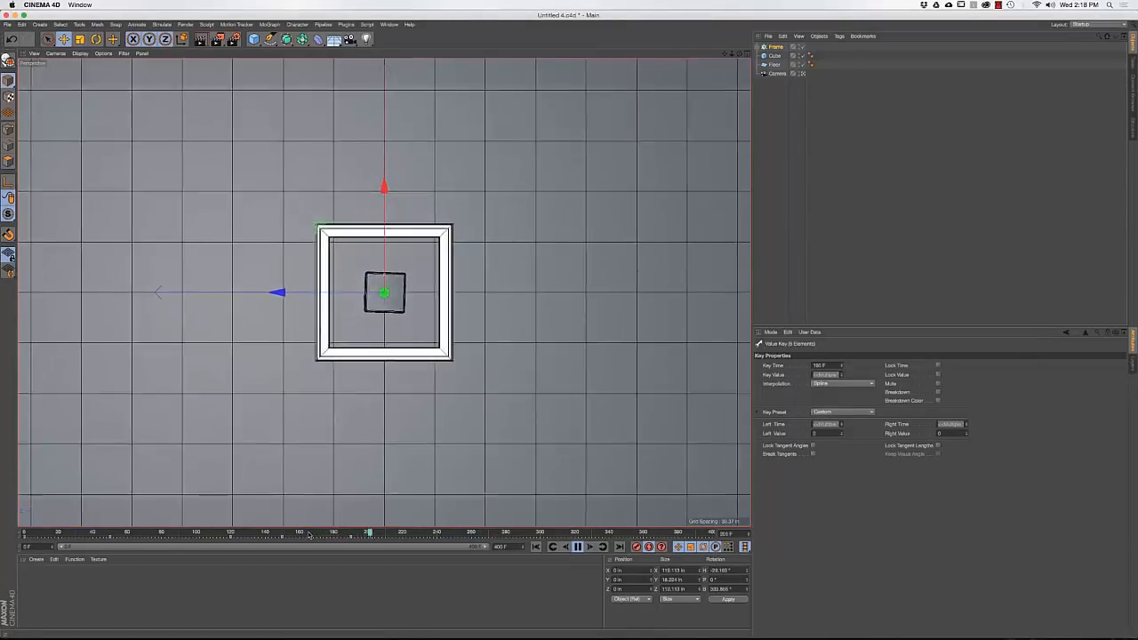
click(535, 547)
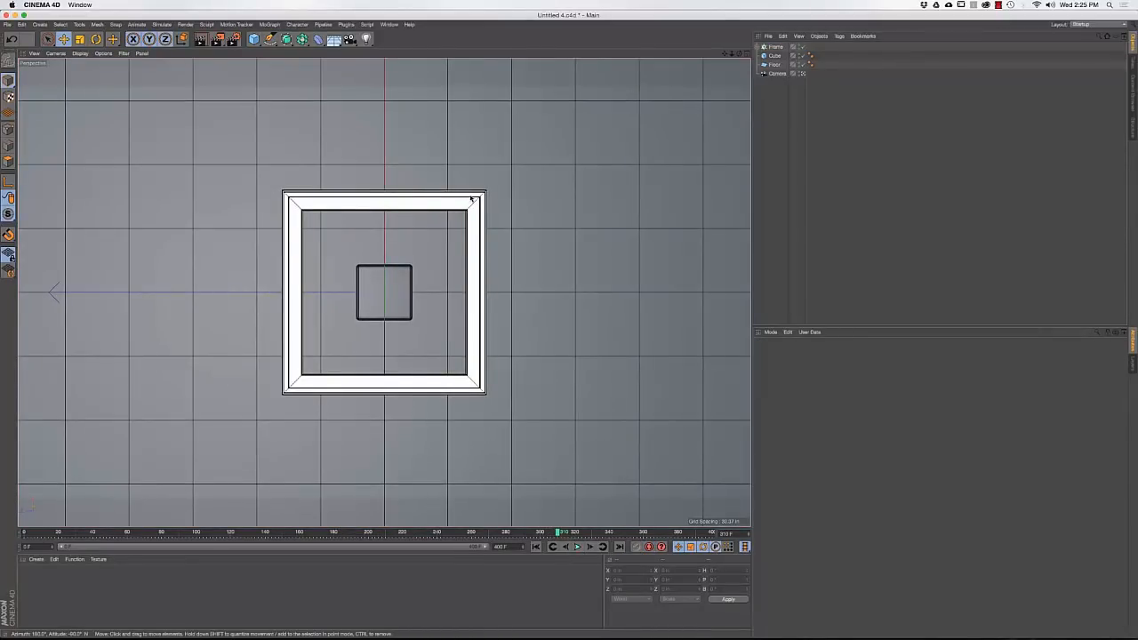
Copy the Sweep out of the Frame cloner to the top level of the object hierarchy
click(472, 199)
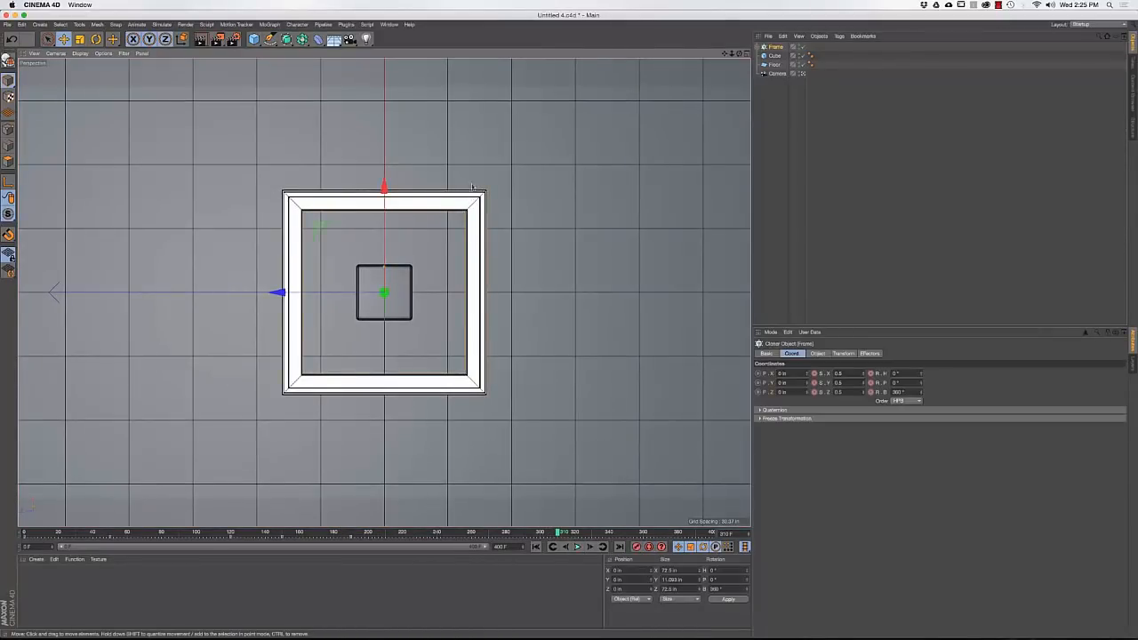
click(757, 47)
click(763, 56)
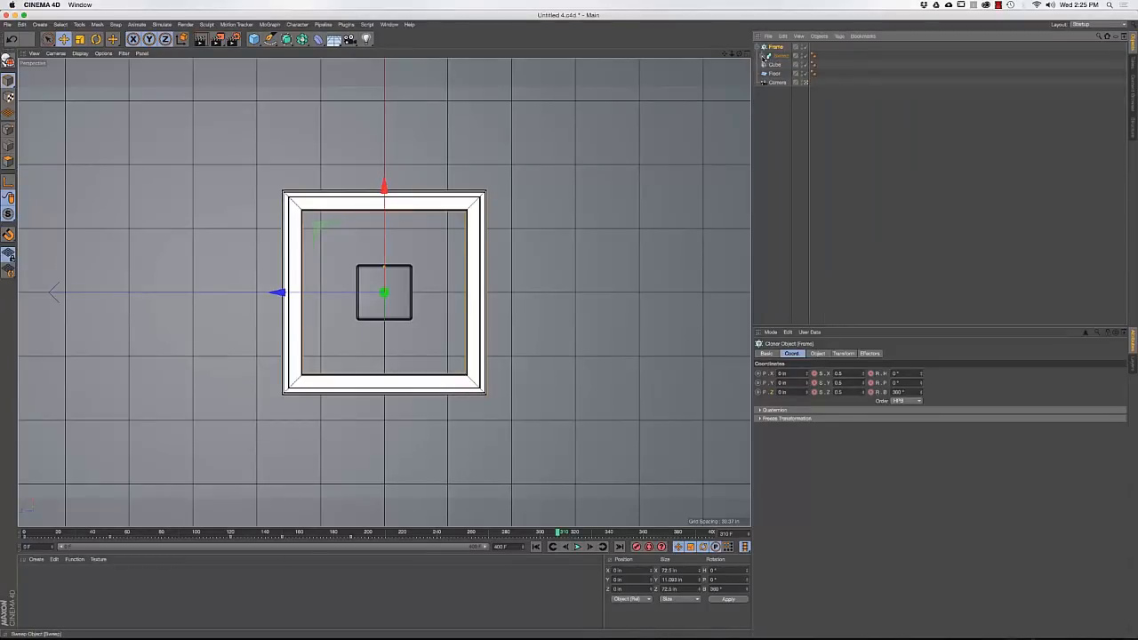
ctrl+drag(784, 59, 783, 44)
click(758, 56)
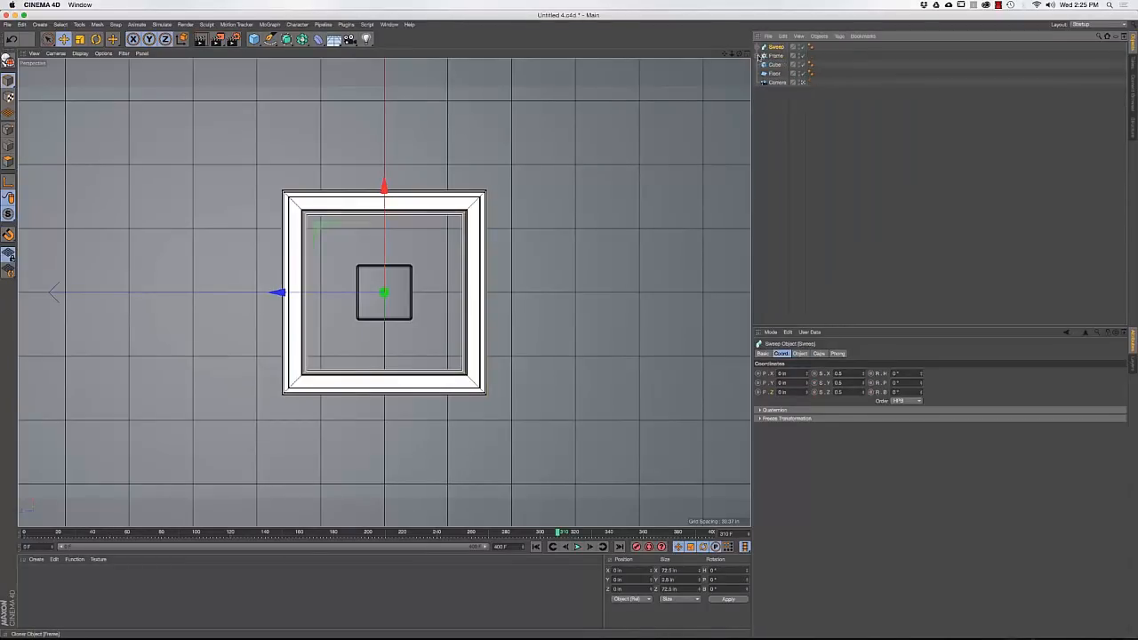
Delete the Matte sweep nested under the Outer spline of the copied Sweep
click(758, 47)
click(762, 65)
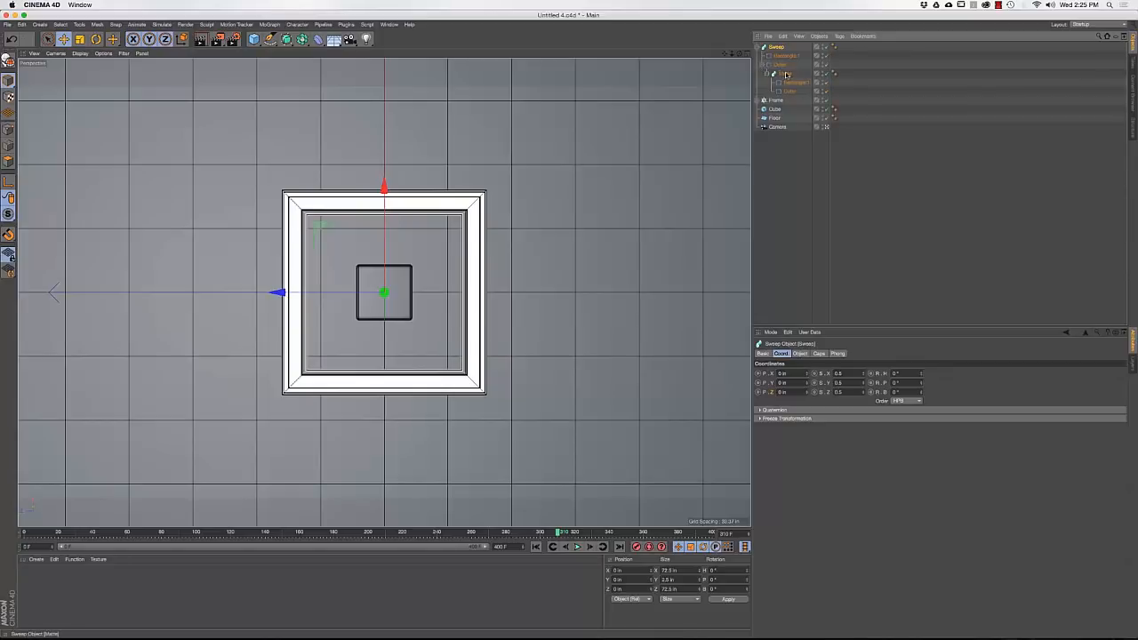
click(786, 74)
key(Delete)
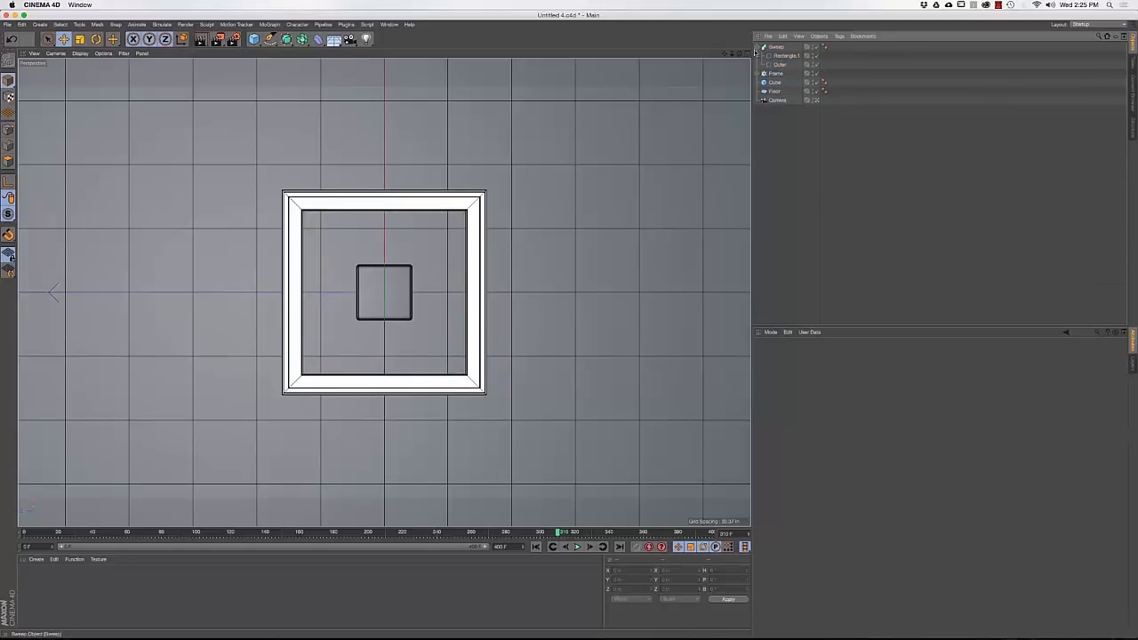
click(757, 47)
Set the copied Sweep's Y position to 400 in and keyframe its position at frame 0
click(778, 48)
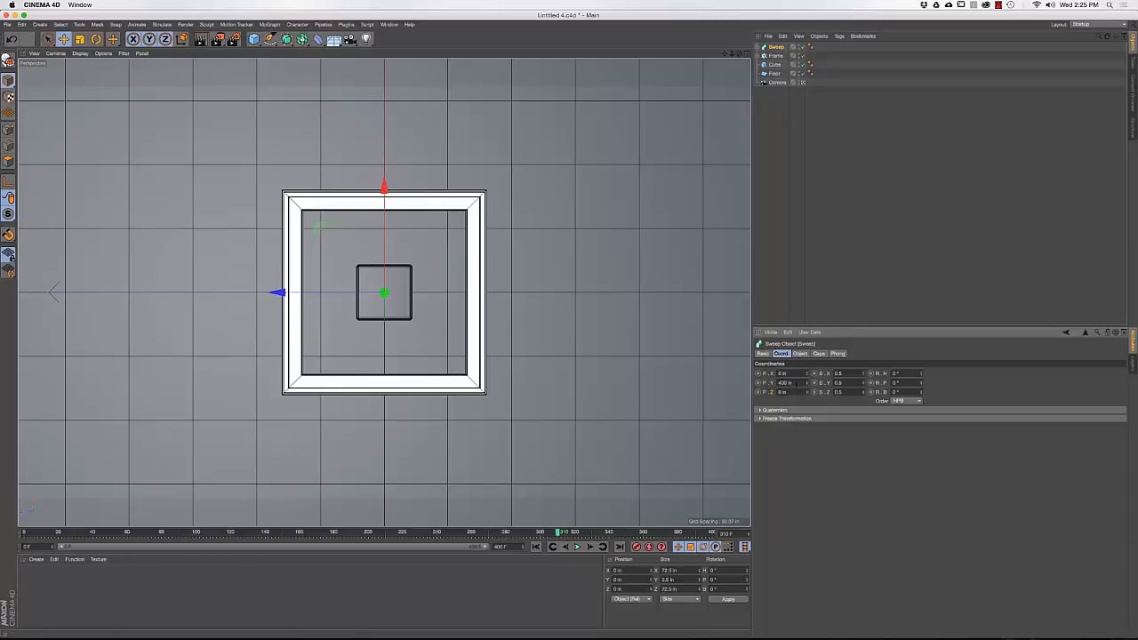
key(Return)
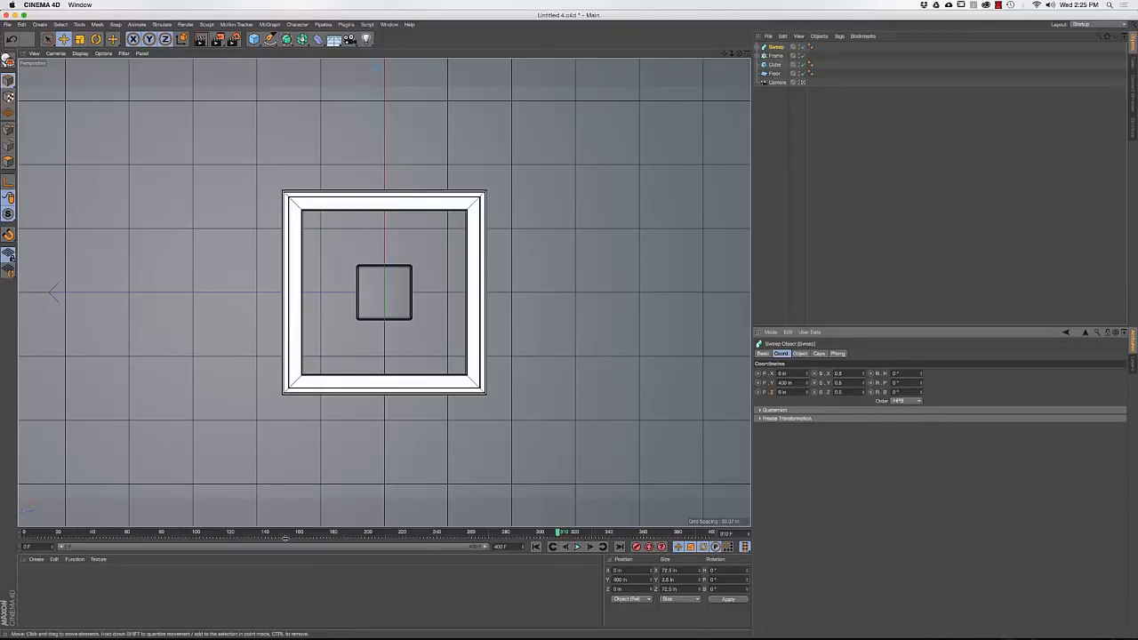
click(536, 547)
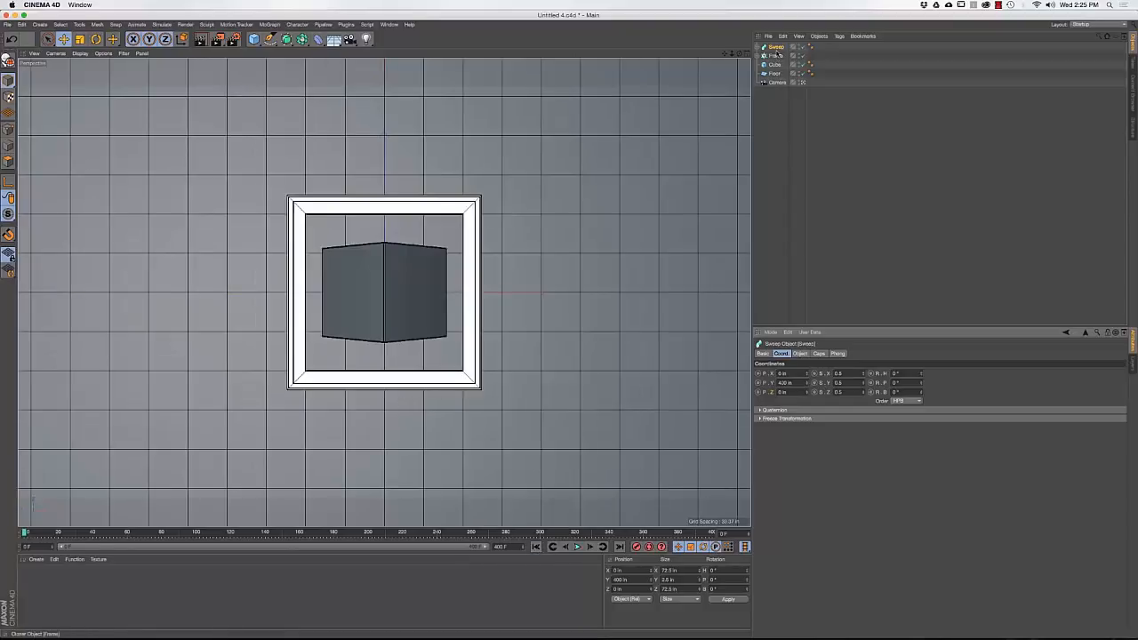
drag(807, 384, 807, 388)
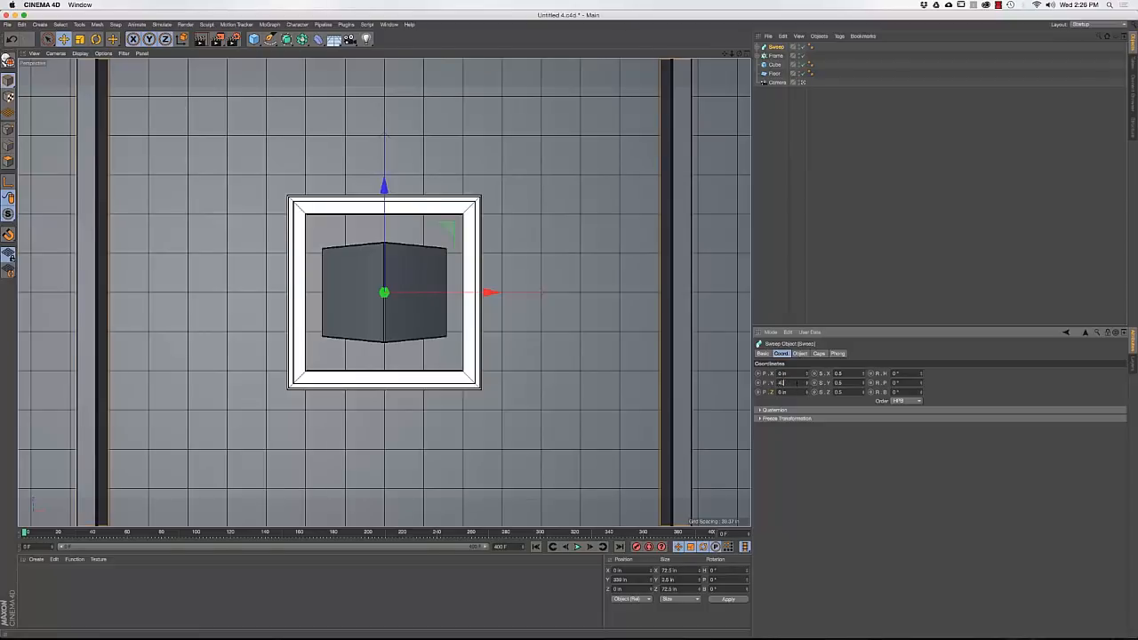
text(00)
key(Return)
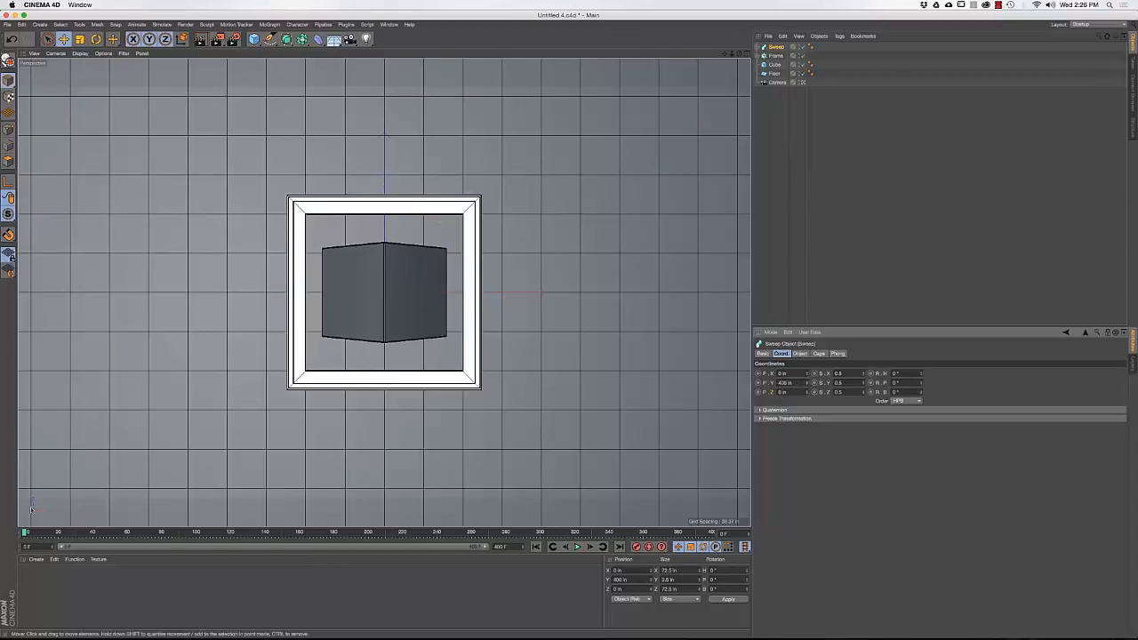
ctrl+click(759, 374)
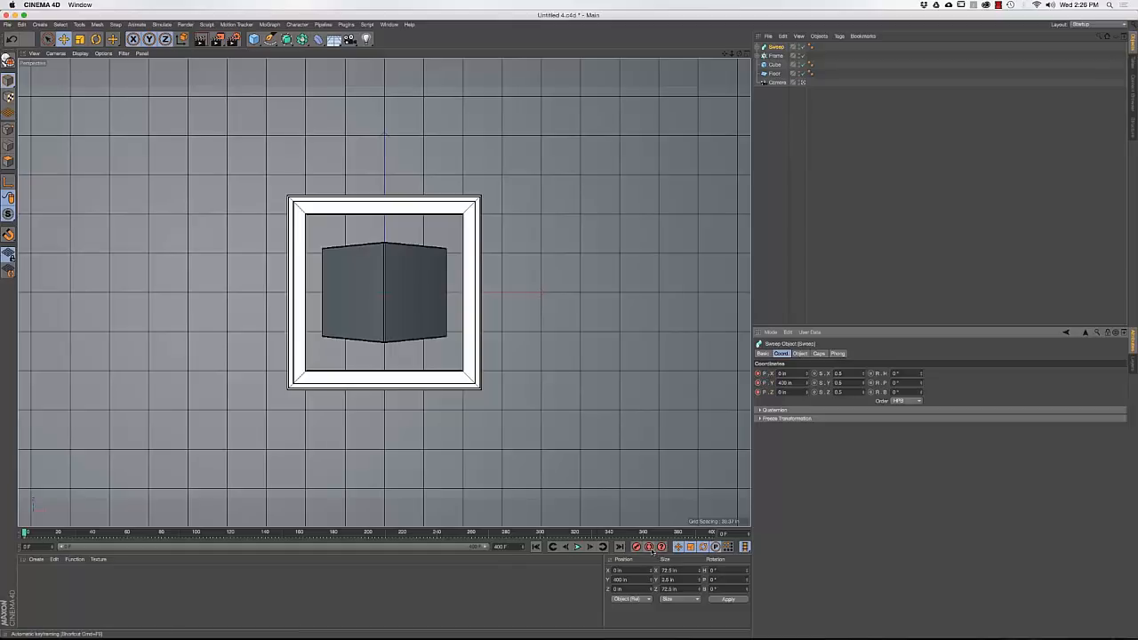
Keyframe the Sweep's Y position at 180 in at frame 150, and scrub back to check its entrance
click(282, 533)
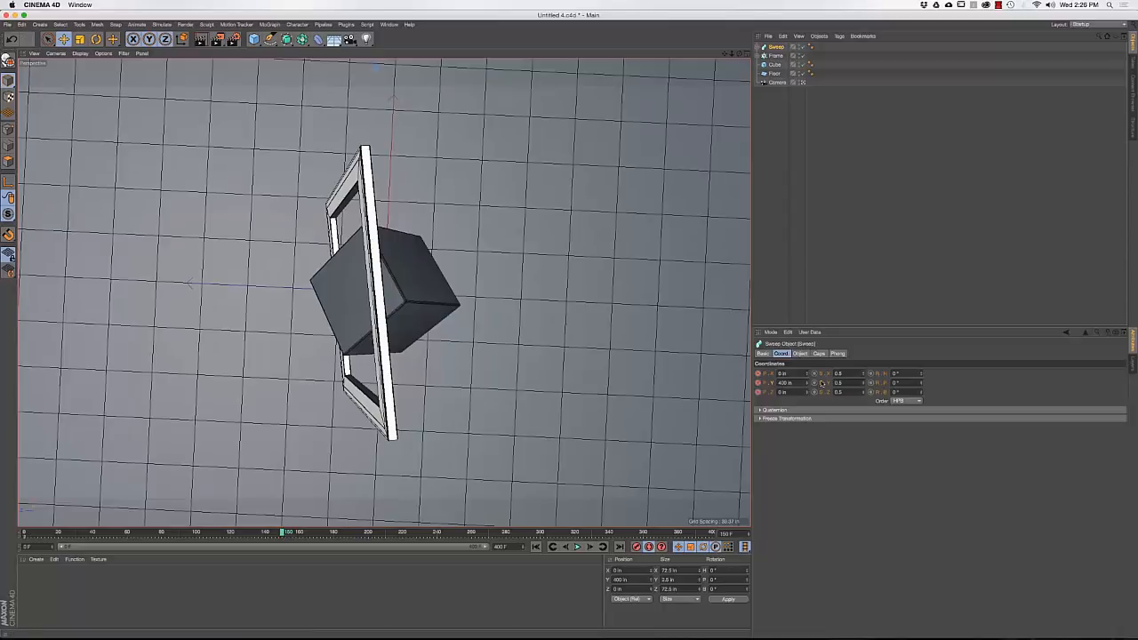
click(791, 384)
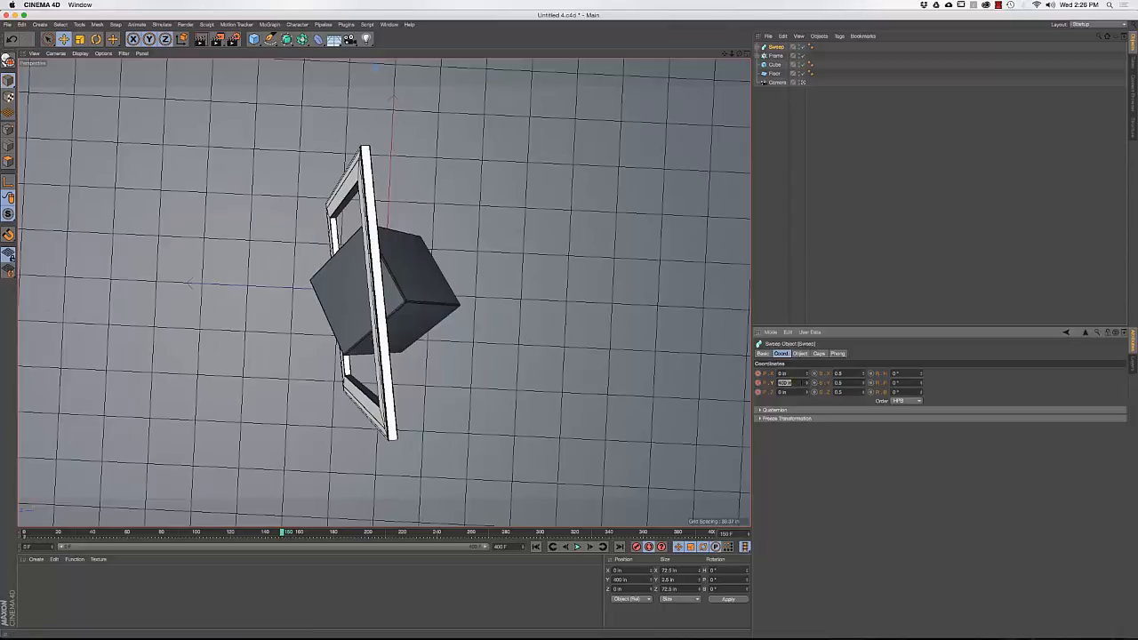
text(180)
key(Return)
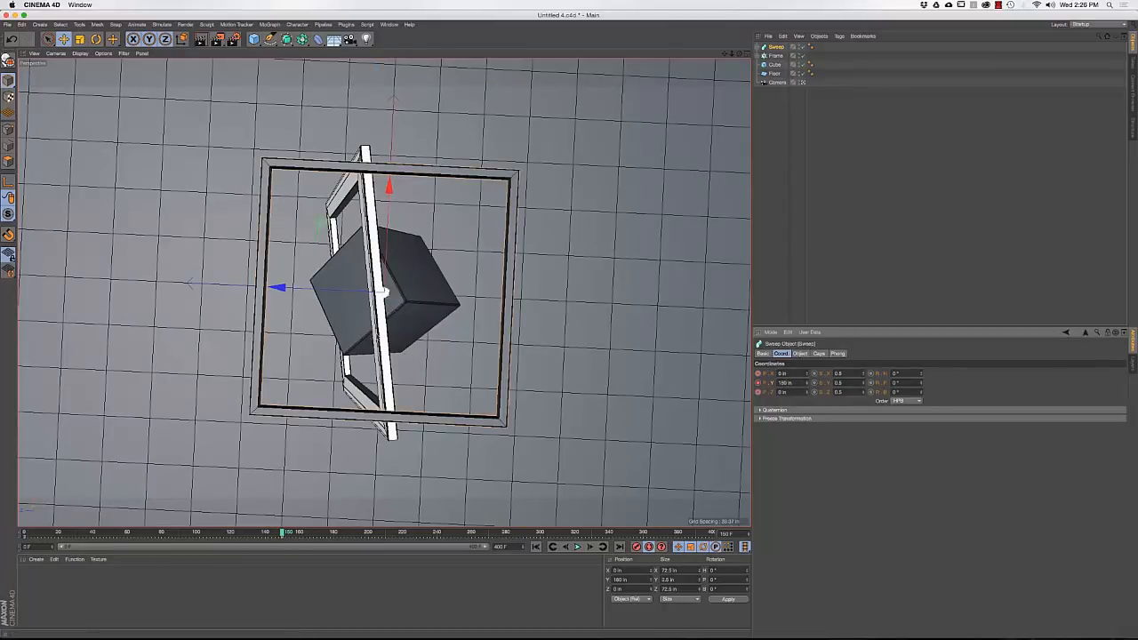
drag(265, 532, 171, 518)
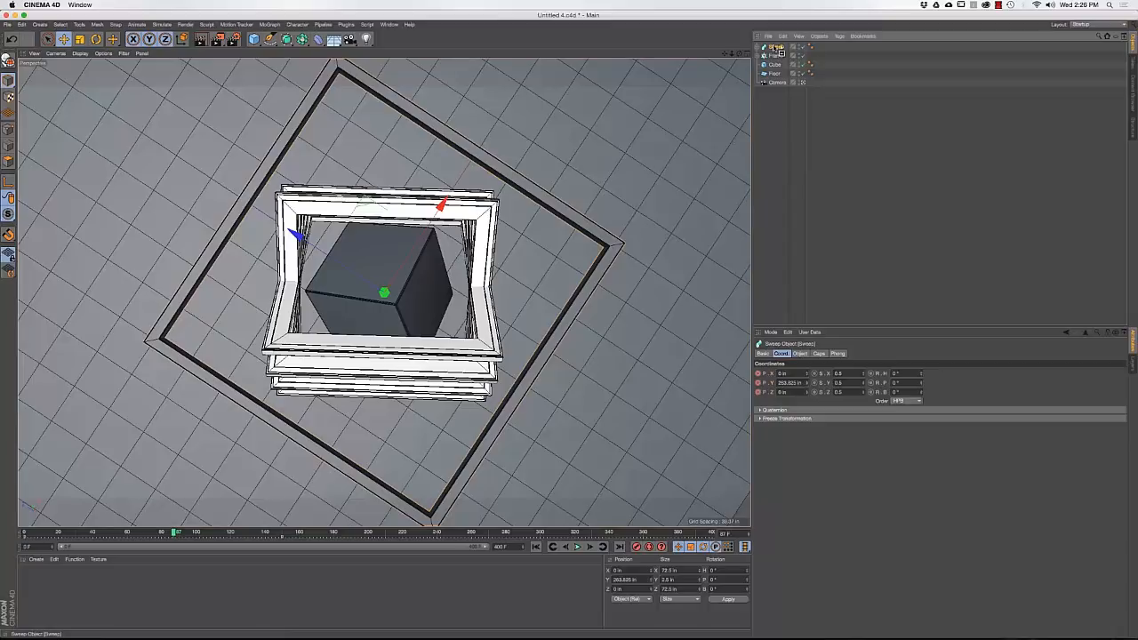
Try duplicating the Sweep and shifting the duplicate along Y, and delete that duplicate
ctrl+drag(775, 45, 774, 43)
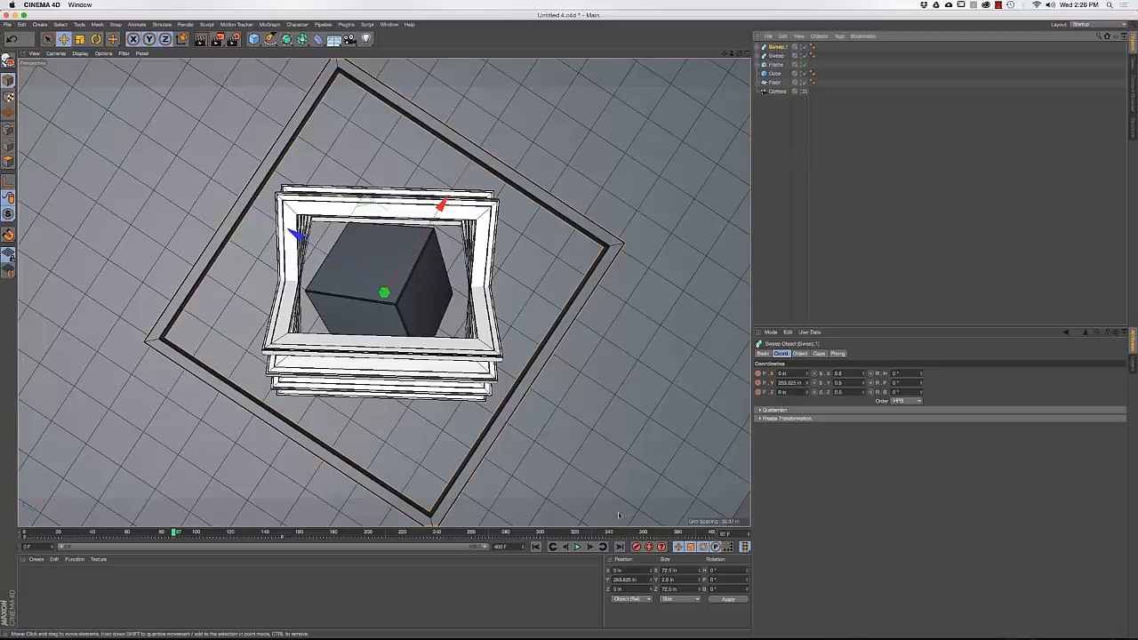
drag(384, 292, 383, 276)
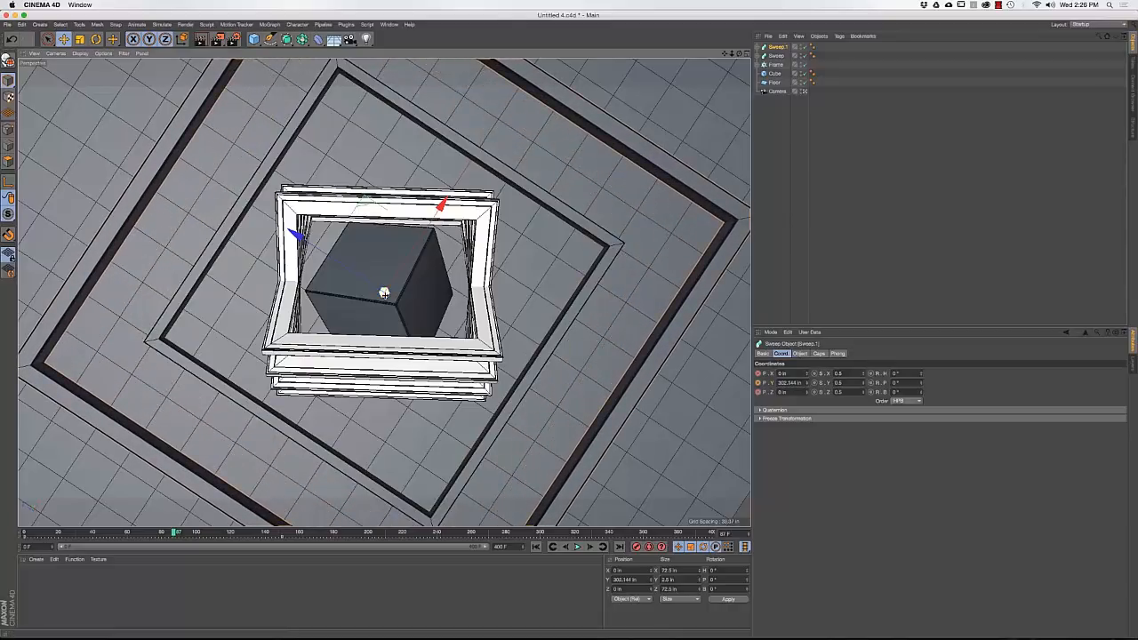
click(780, 47)
key(Delete)
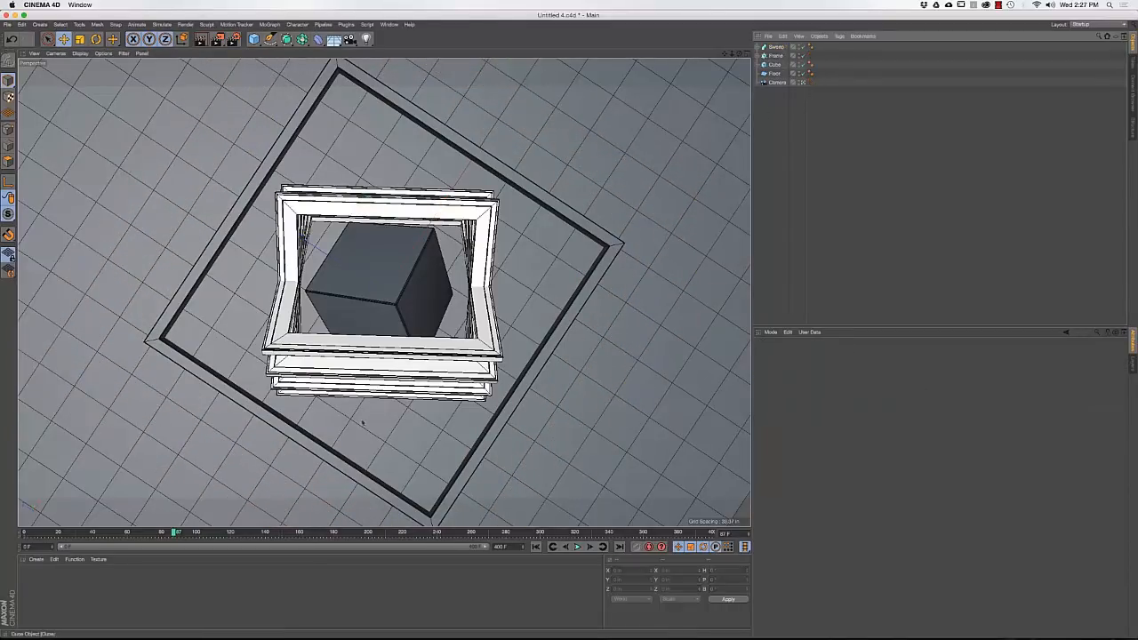
Scrub the animation to about frame 269, and create a single new default material
drag(185, 531, 488, 490)
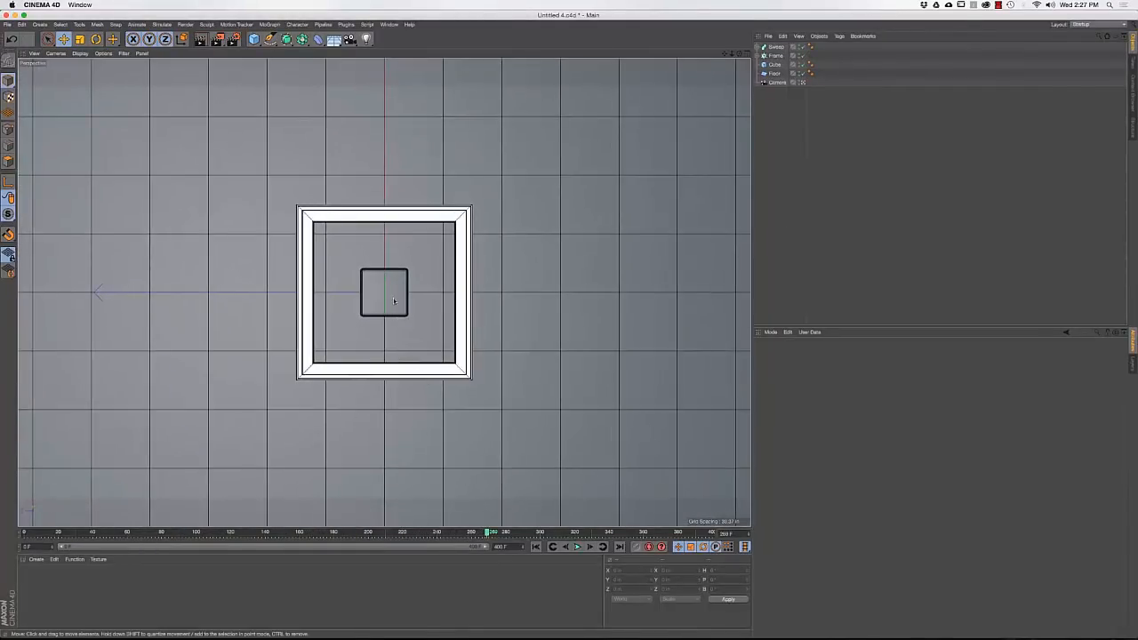
click(393, 298)
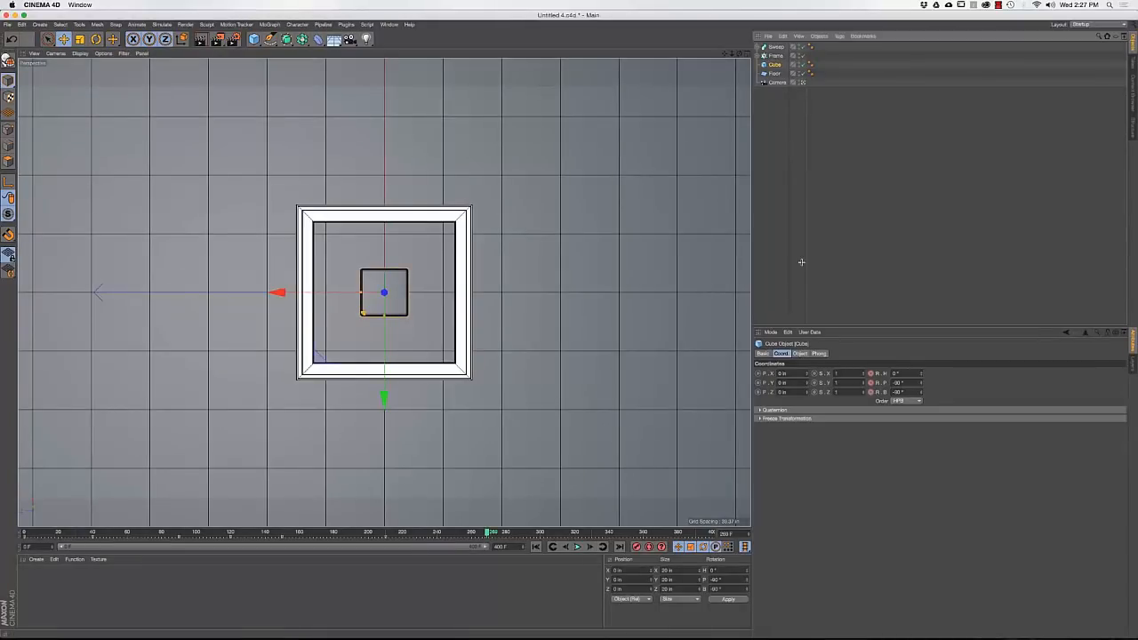
click(361, 445)
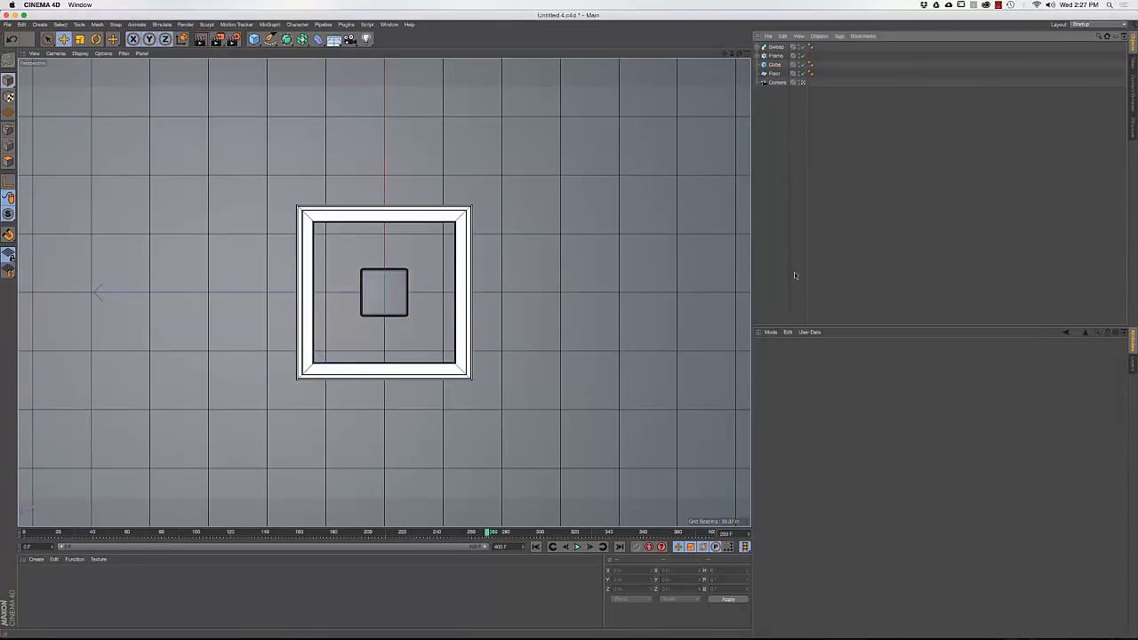
double_click(37, 587)
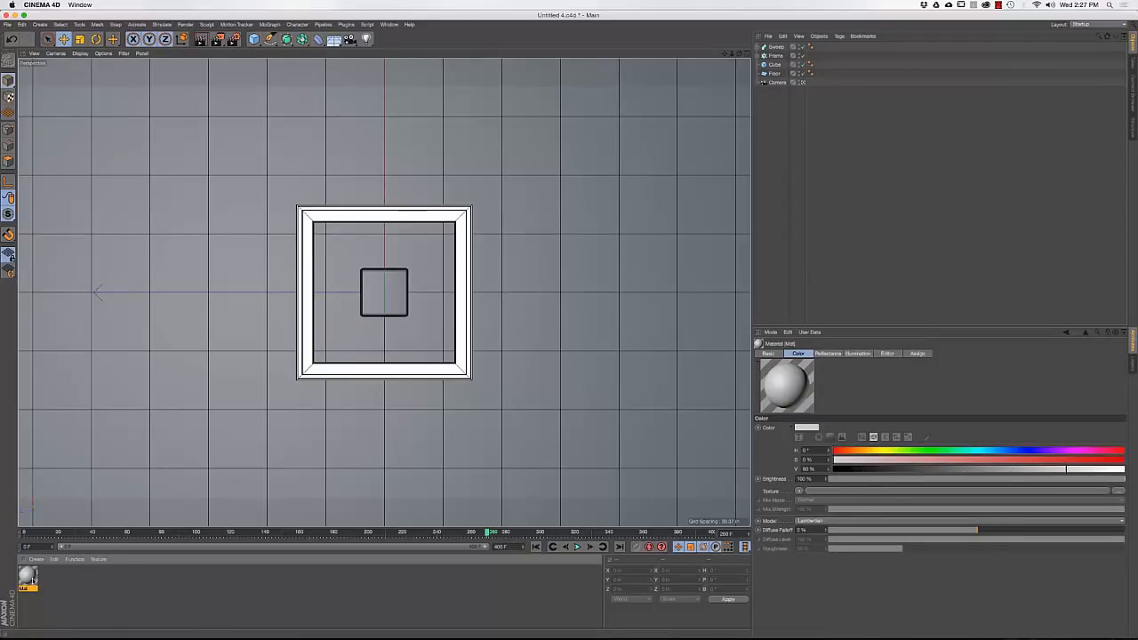
key(Delete)
click(35, 560)
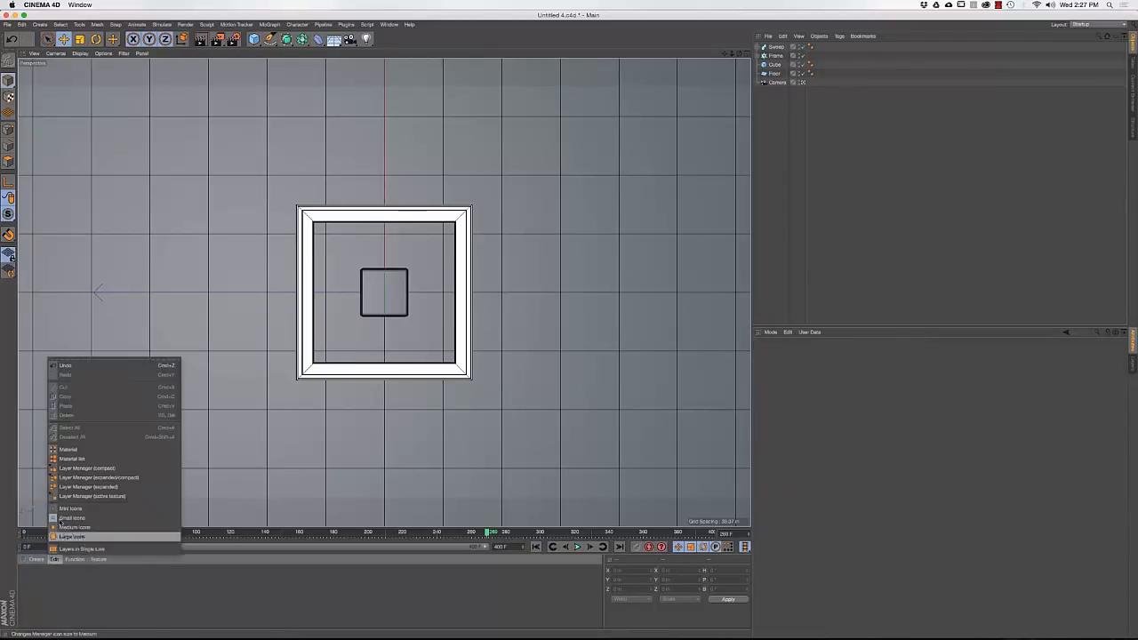
click(51, 480)
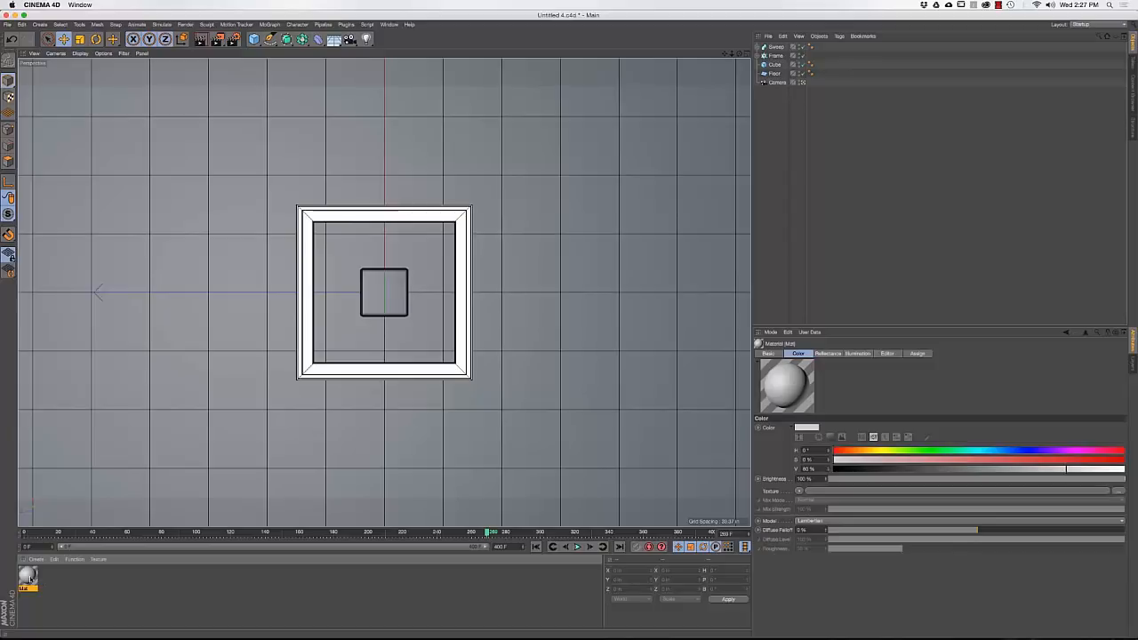
double_click(52, 590)
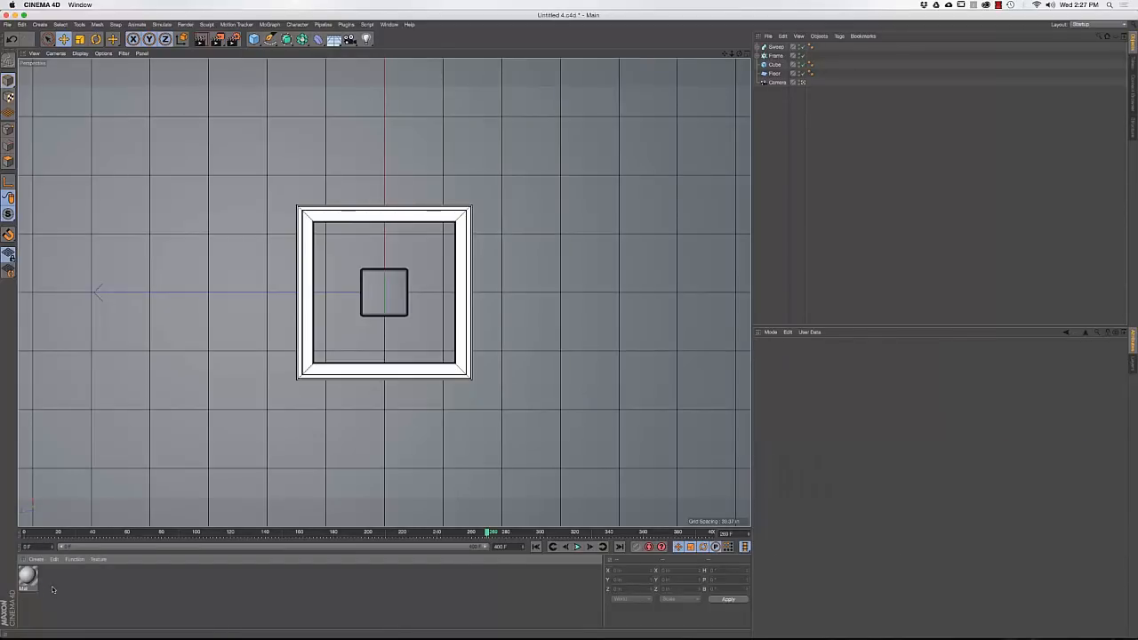
key(Delete)
Edit the new material and load the Tiles surface shader as its Color channel texture
double_click(28, 576)
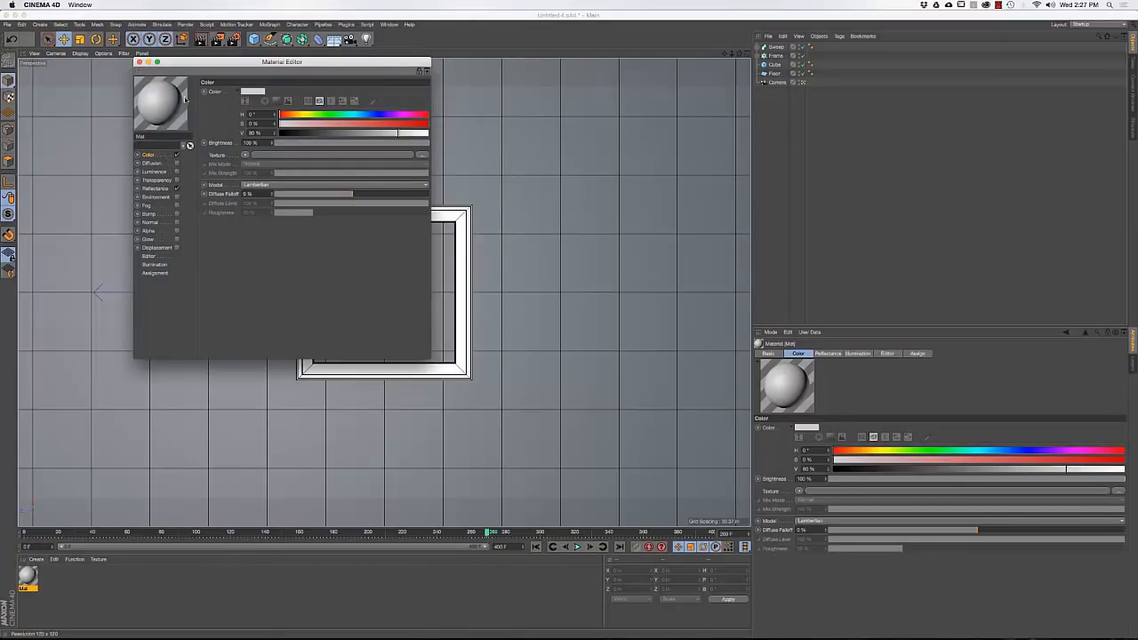
drag(204, 64, 132, 163)
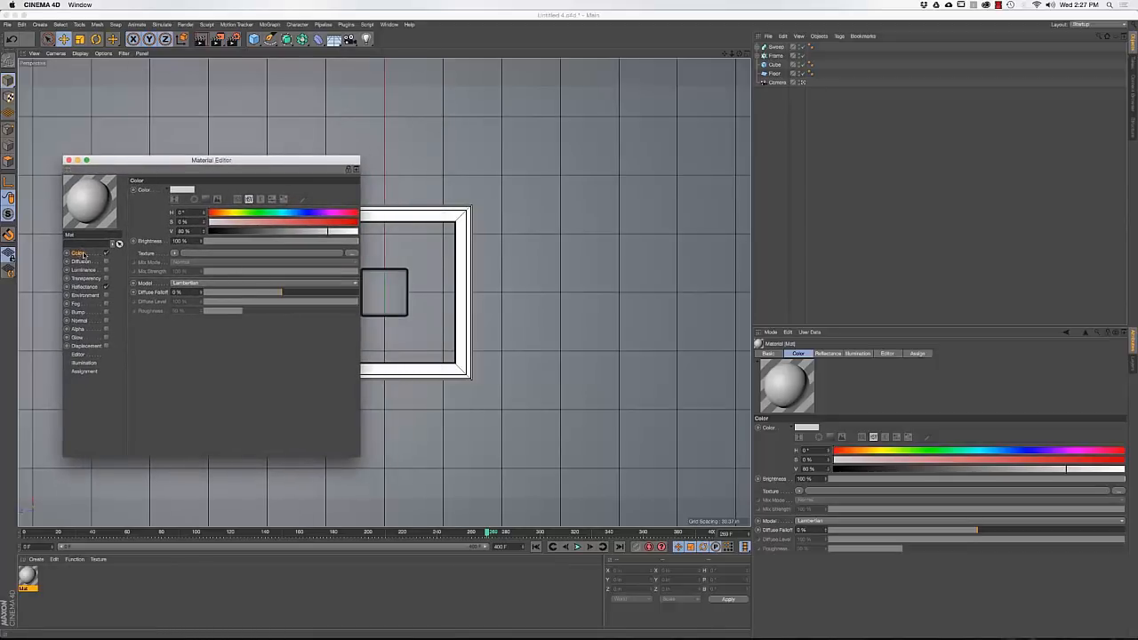
click(175, 253)
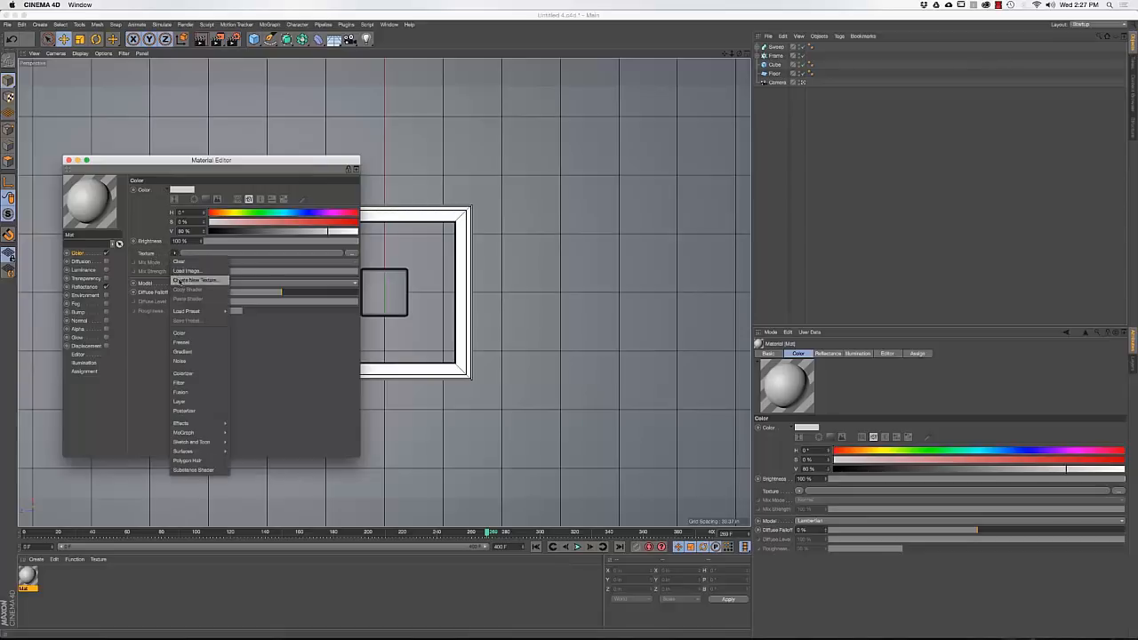
mouse_move(189, 452)
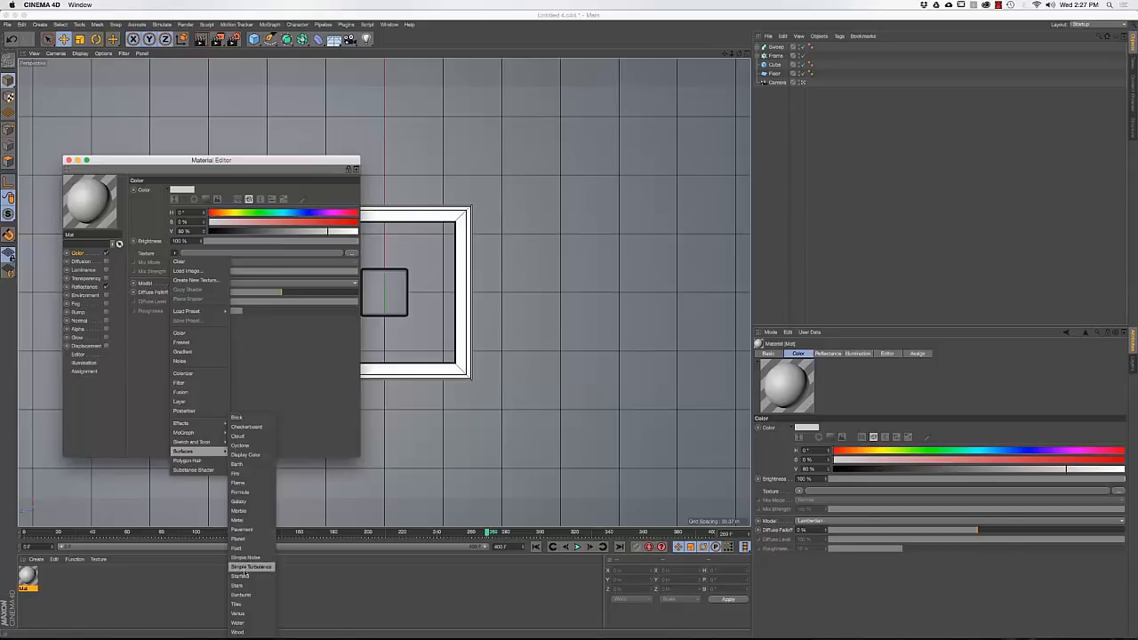
click(240, 604)
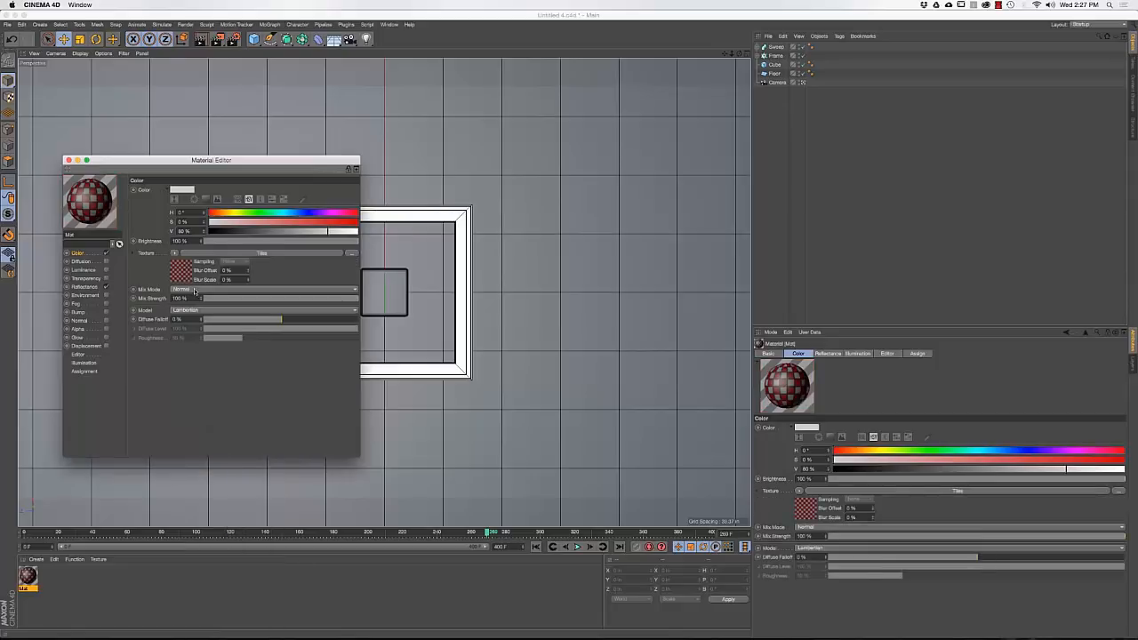
Apply the tiled material to the central Cube, and scrub the animation back to about frame 166
drag(98, 164, 562, 169)
drag(28, 576, 384, 283)
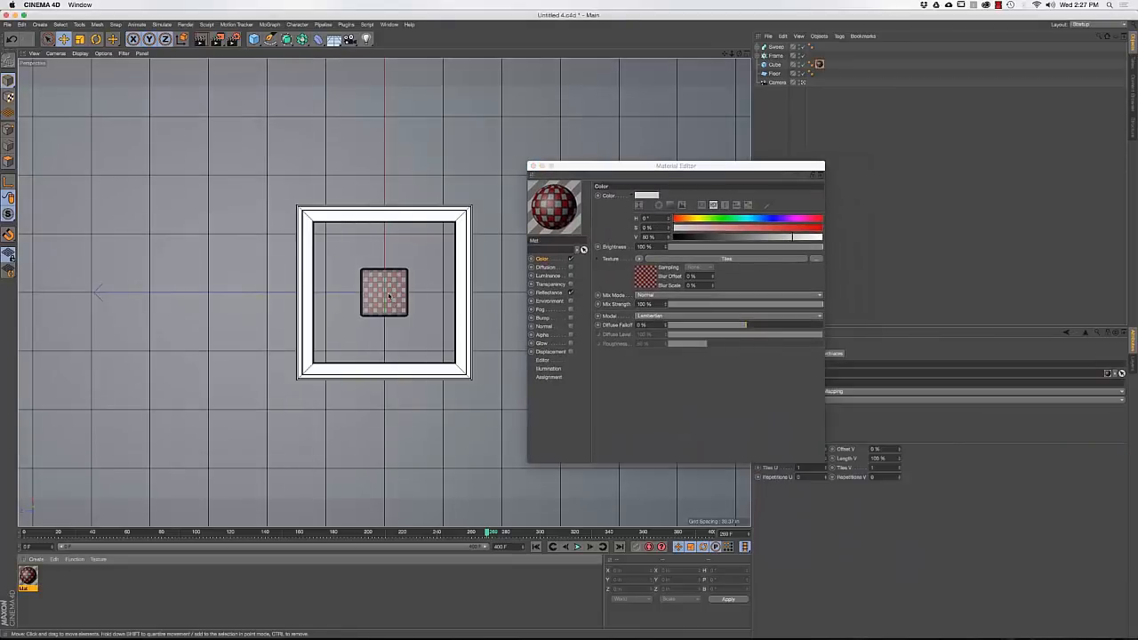
drag(463, 535, 314, 507)
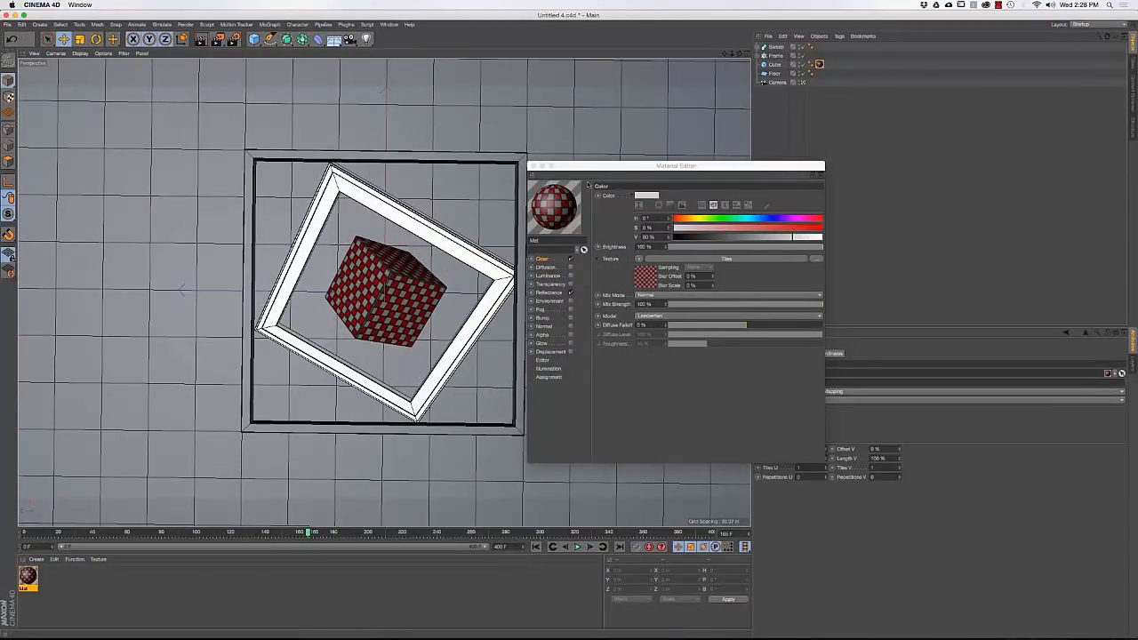
Open the Tiles shader's properties and change Tiles Color 1 to white
click(648, 280)
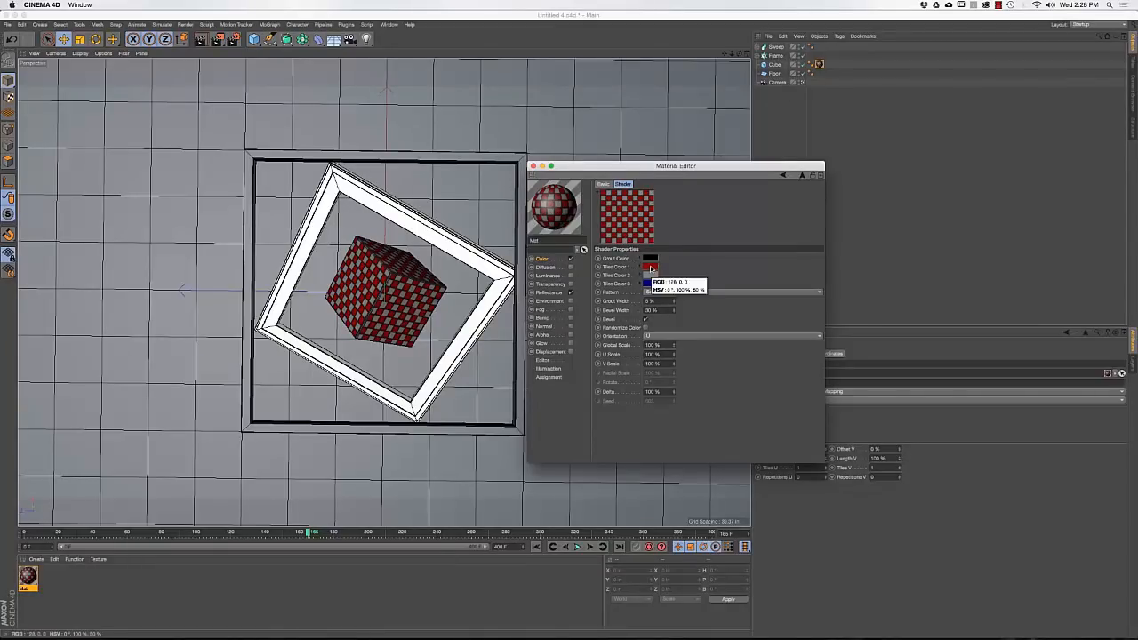
click(651, 268)
drag(654, 279, 598, 283)
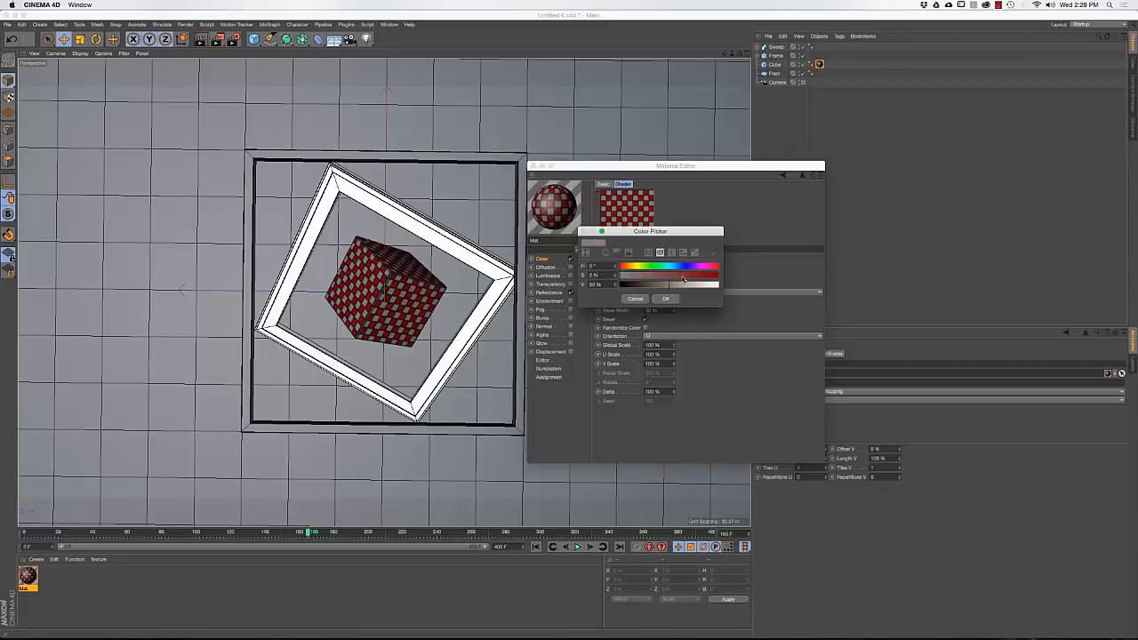
drag(683, 282, 738, 284)
click(665, 299)
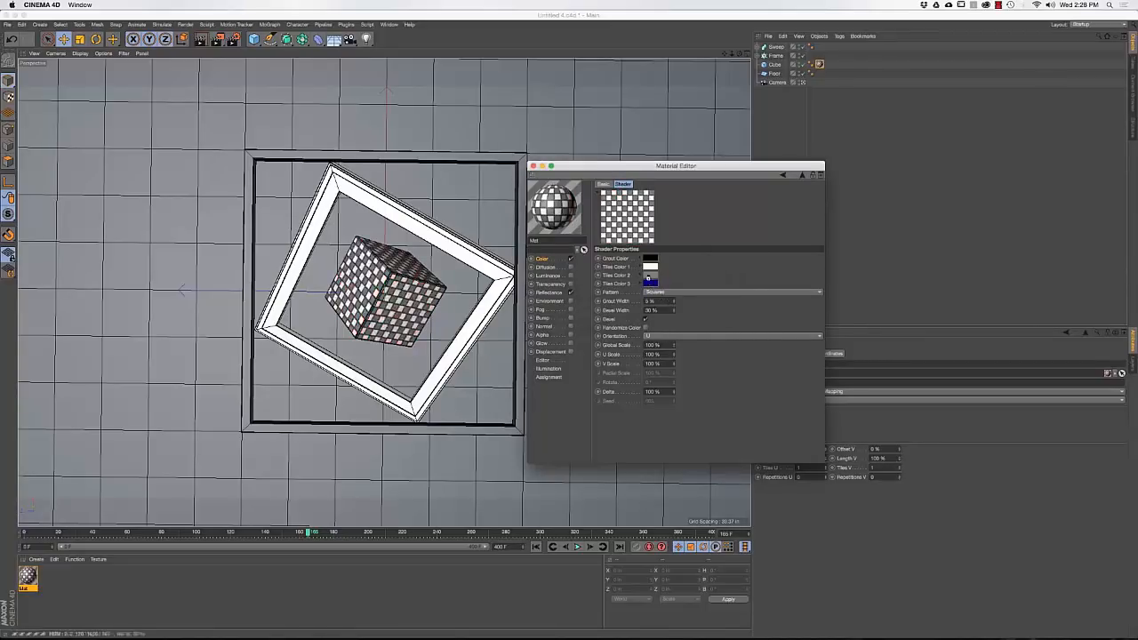
Change the Tiles shader's Tiles Color 2 to black and Tiles Color 3 to white
click(648, 278)
drag(652, 293, 721, 306)
click(664, 307)
click(646, 286)
click(662, 316)
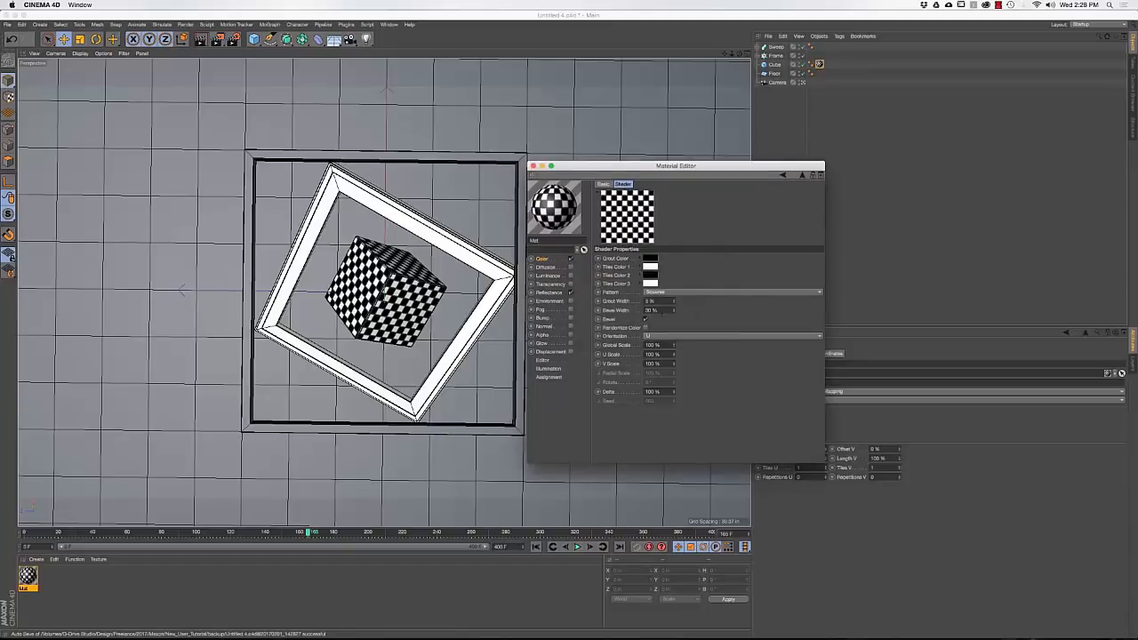
Set the tile pattern to Lines 1 with Grout Width and Bevel Width at 0 %, and close the material editor
click(667, 297)
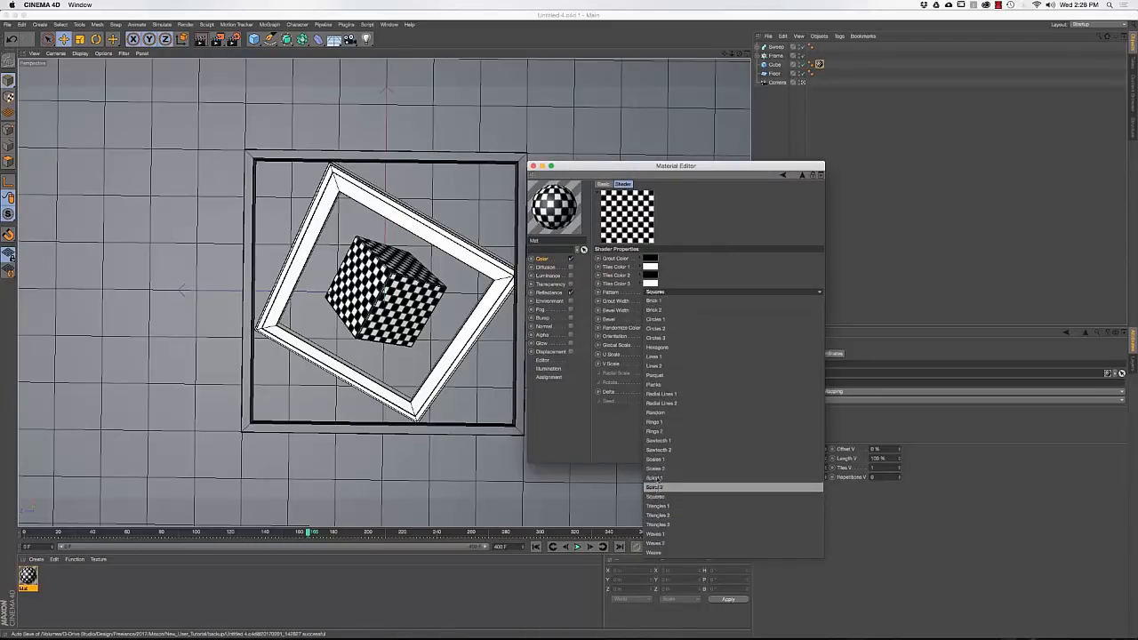
click(657, 356)
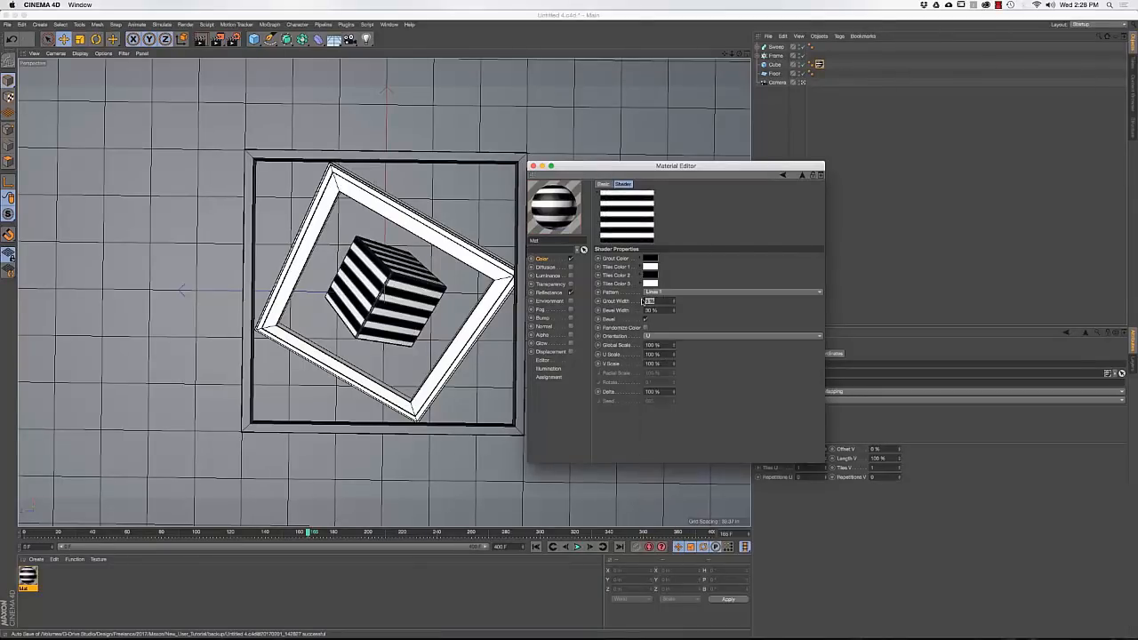
text(0)
key(Tab)
text(0)
key(Return)
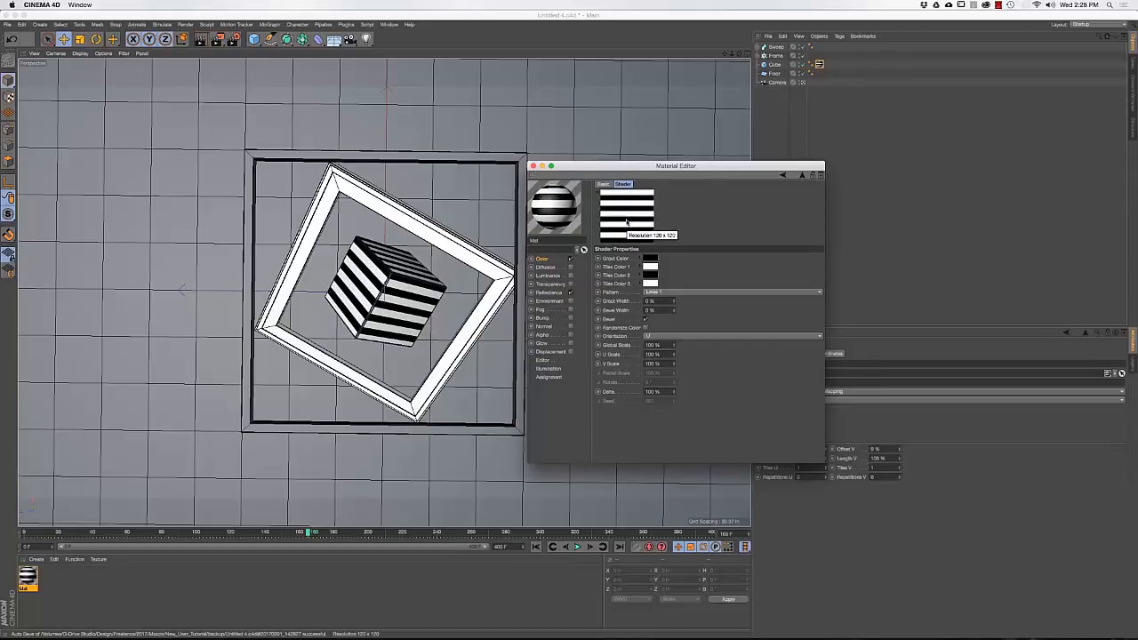
click(535, 165)
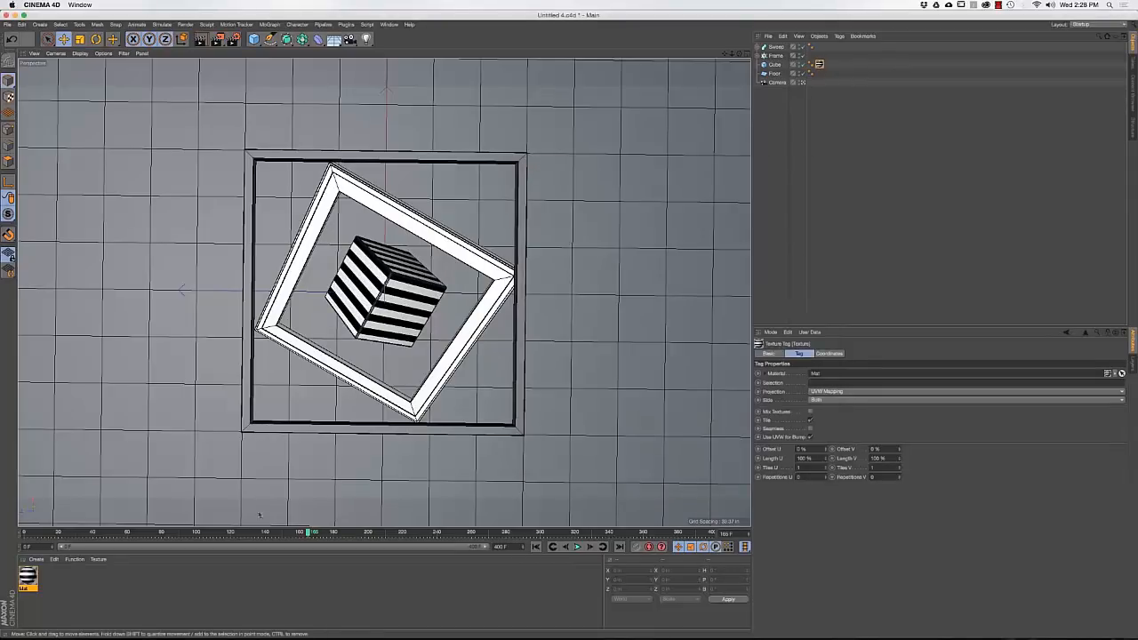
Check the striped cube against the reference video in QuickTime Player, and play the Cinema 4D animation from the start to about frame 240
click(845, 609)
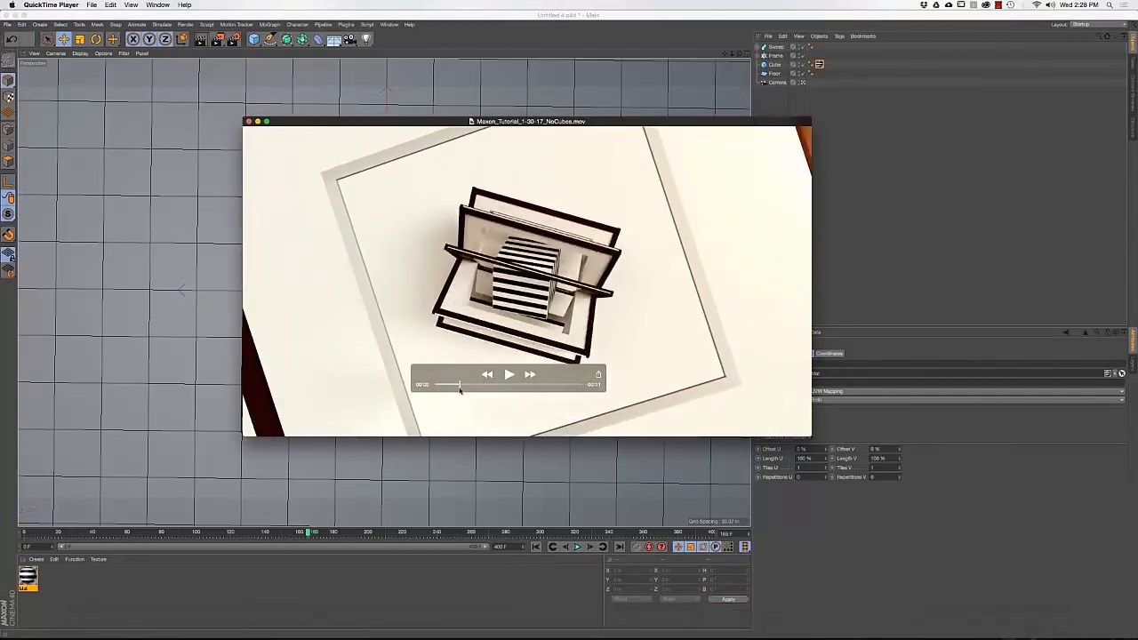
click(496, 16)
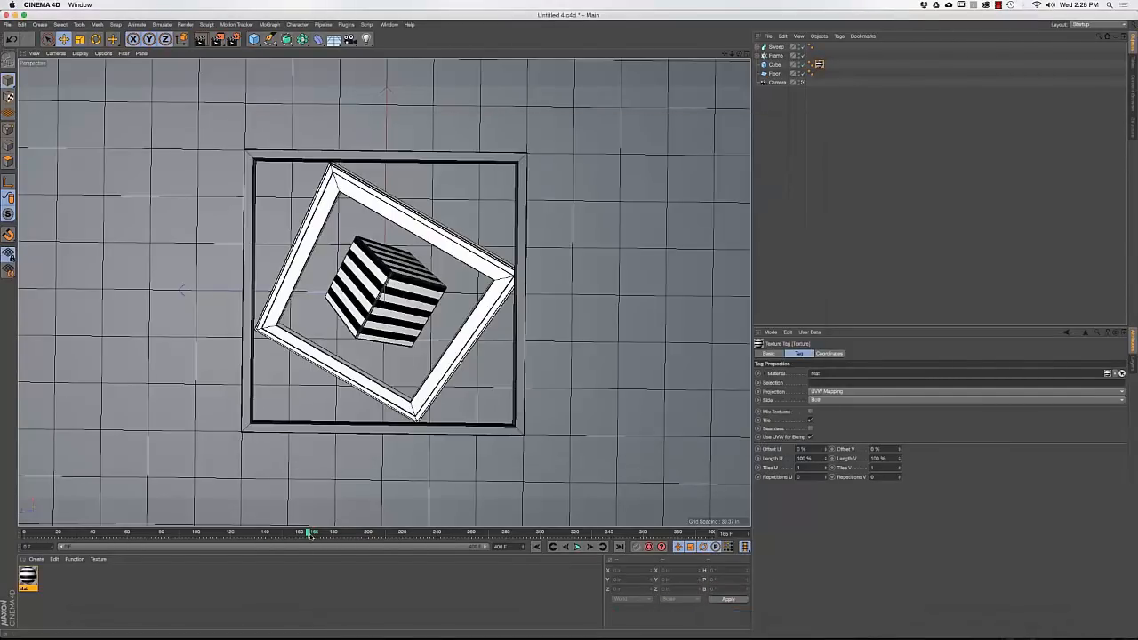
drag(310, 532, 22, 535)
key(F8)
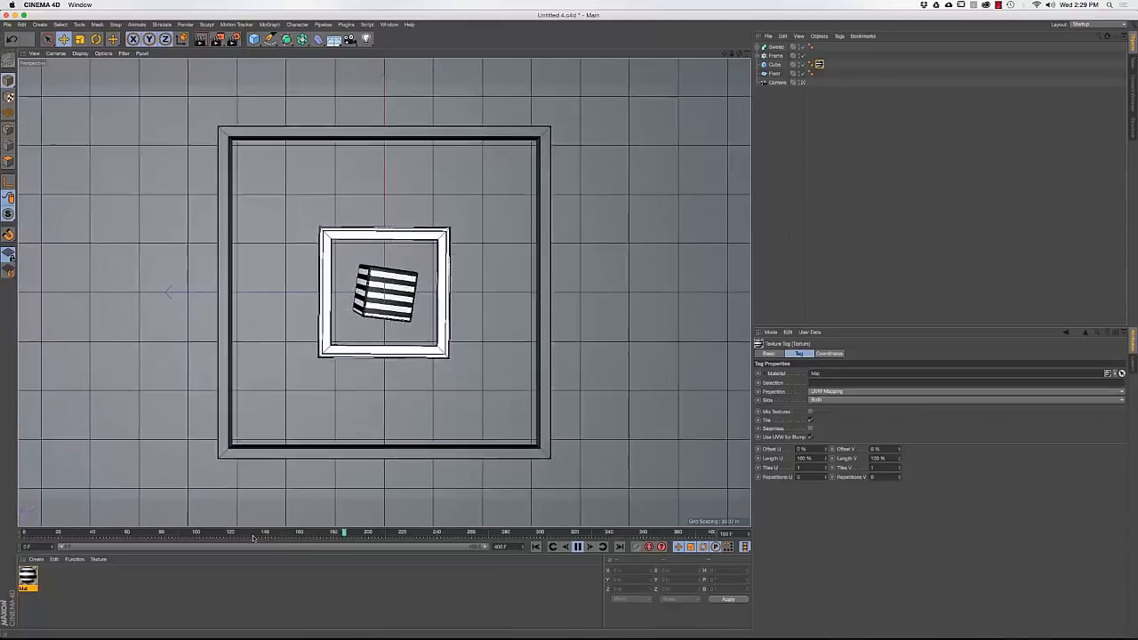
key(F8)
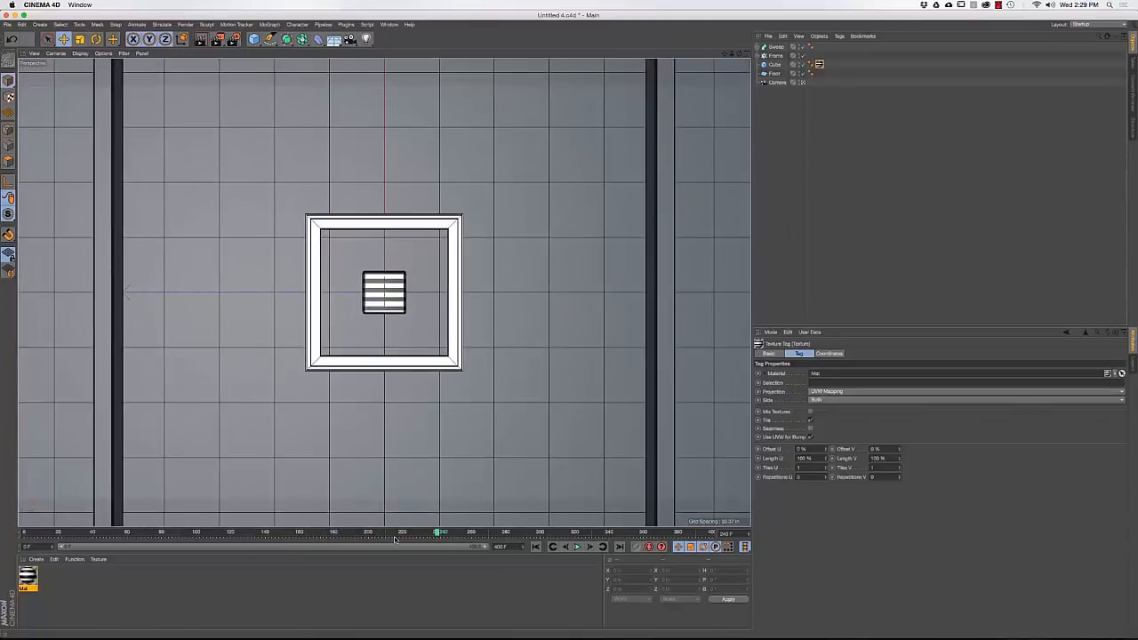
Try setting the Cube texture tag's Length U and Length V to 50 %, and undo both changes
click(820, 66)
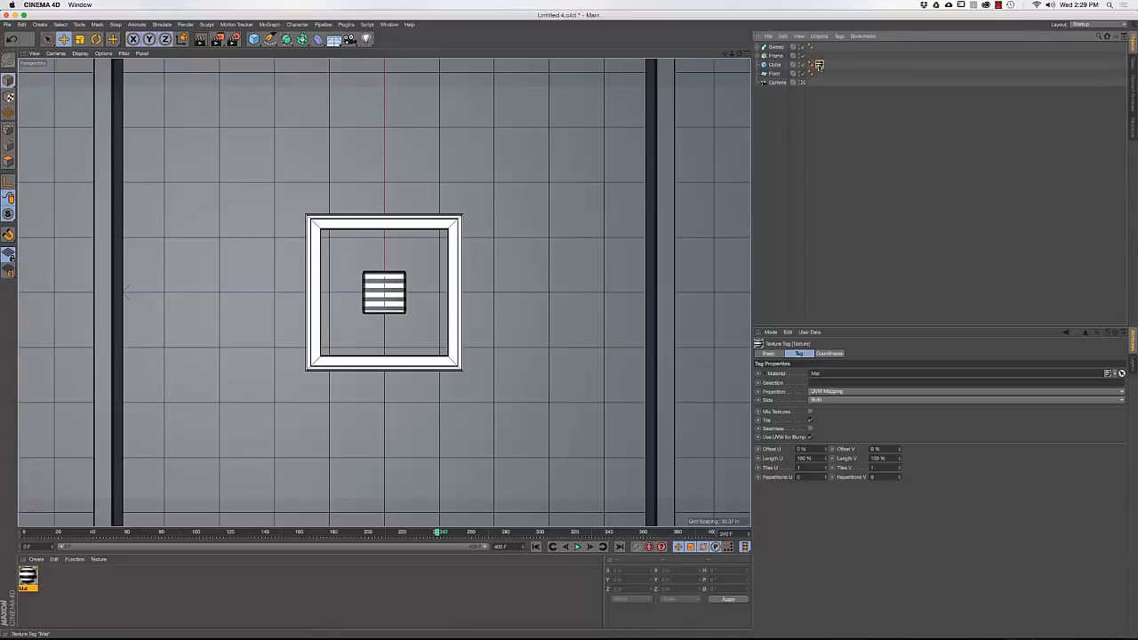
drag(815, 458, 798, 459)
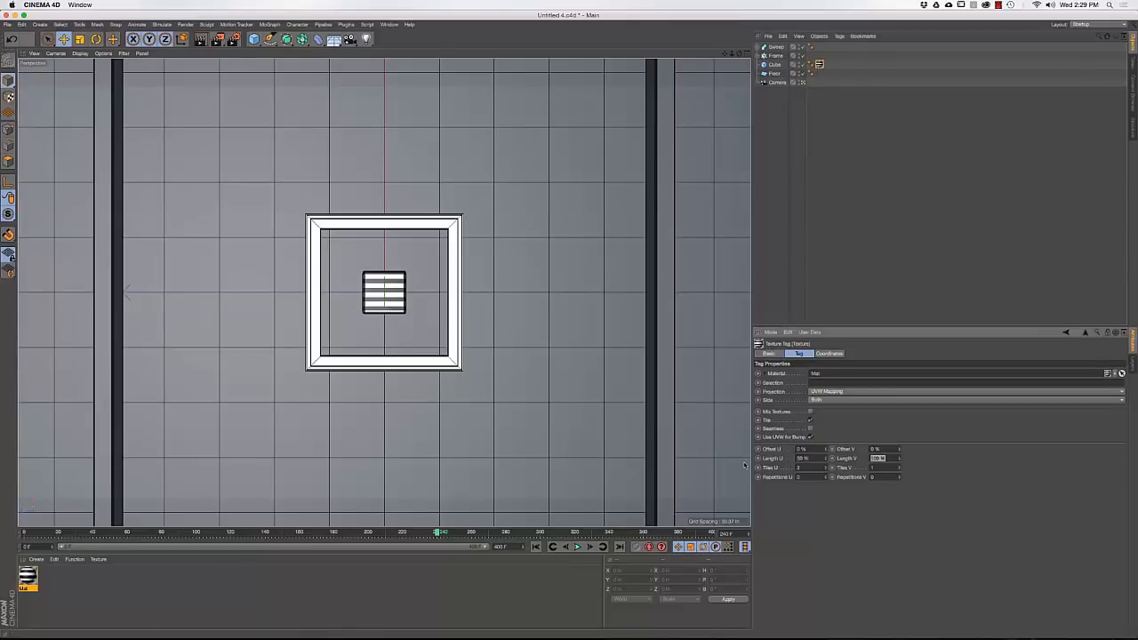
key(Return)
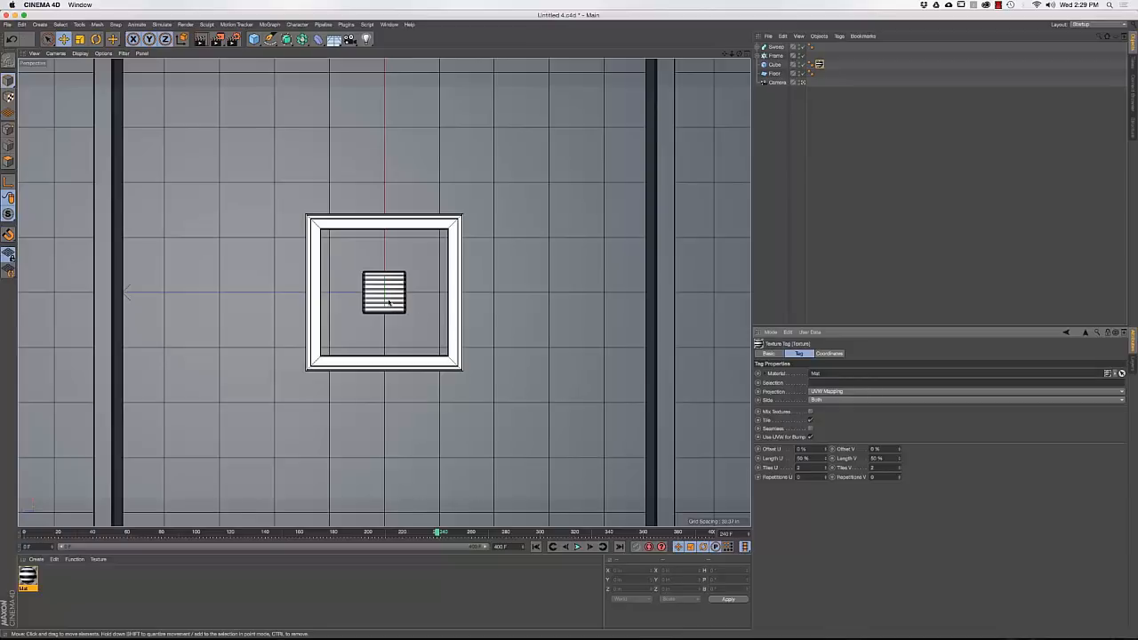
key(super+z)
key(super+z)
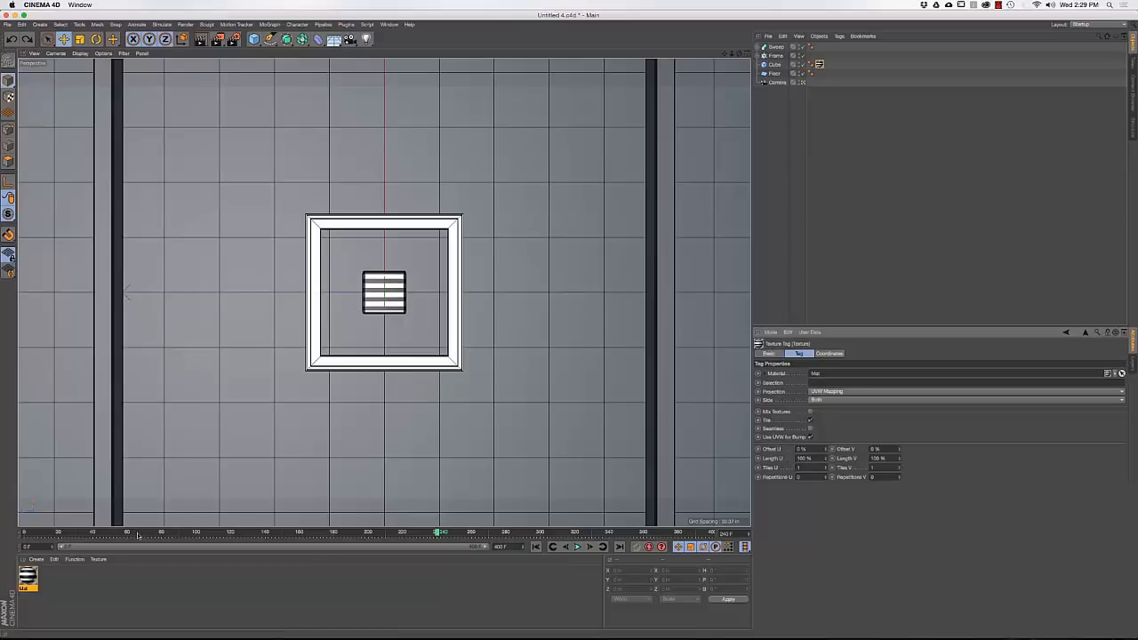
Return the animation to frame 0 and create two more default materials
drag(138, 534, 2, 537)
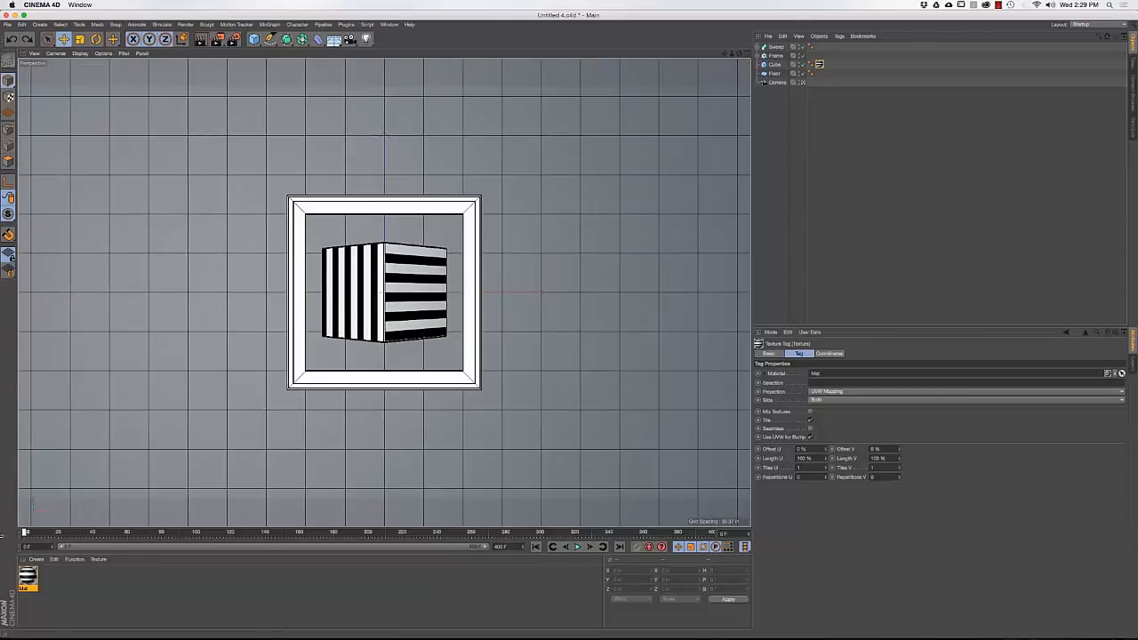
double_click(71, 596)
double_click(30, 599)
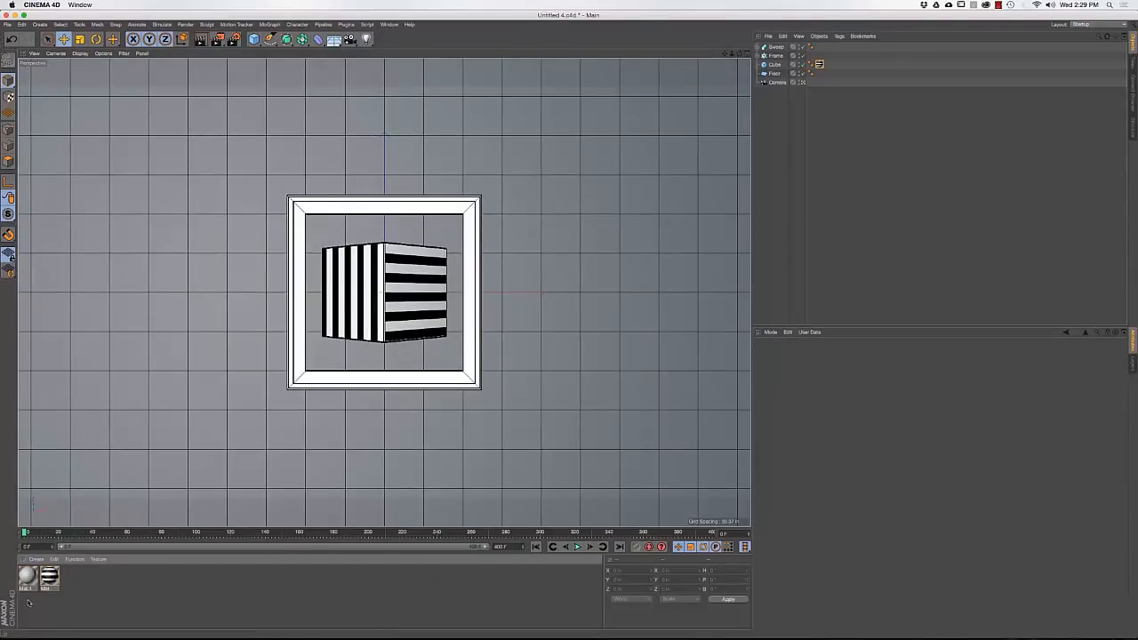
Set Mat.1's color to white with V at 100 %, and Mat.2's color to a dark grey with V at about 16 %
double_click(48, 580)
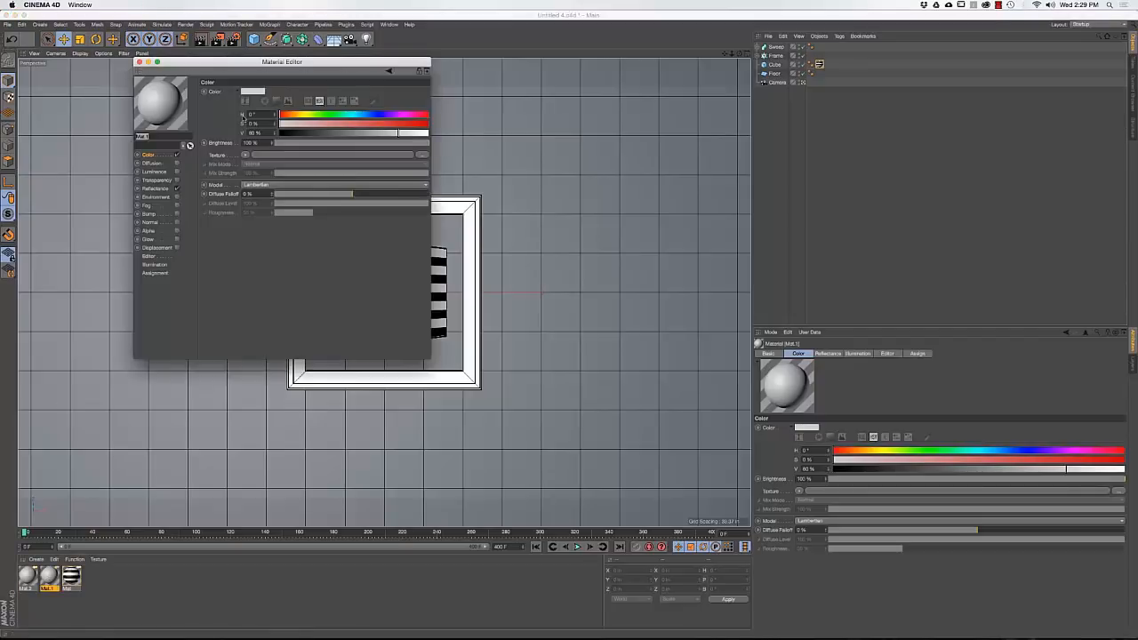
drag(393, 140, 455, 140)
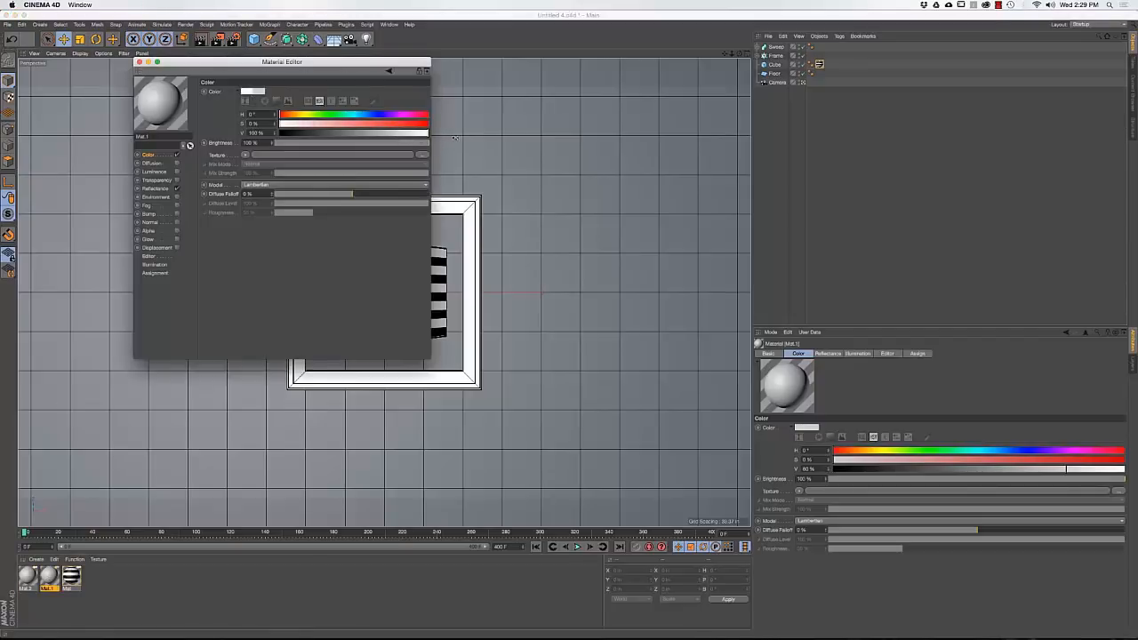
click(139, 62)
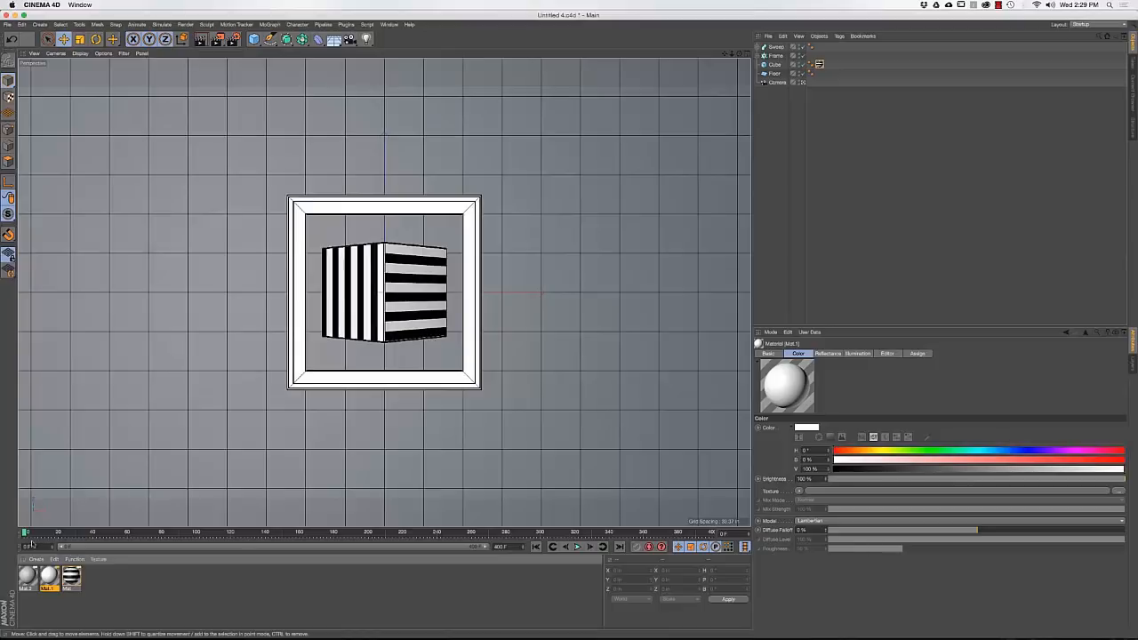
double_click(29, 579)
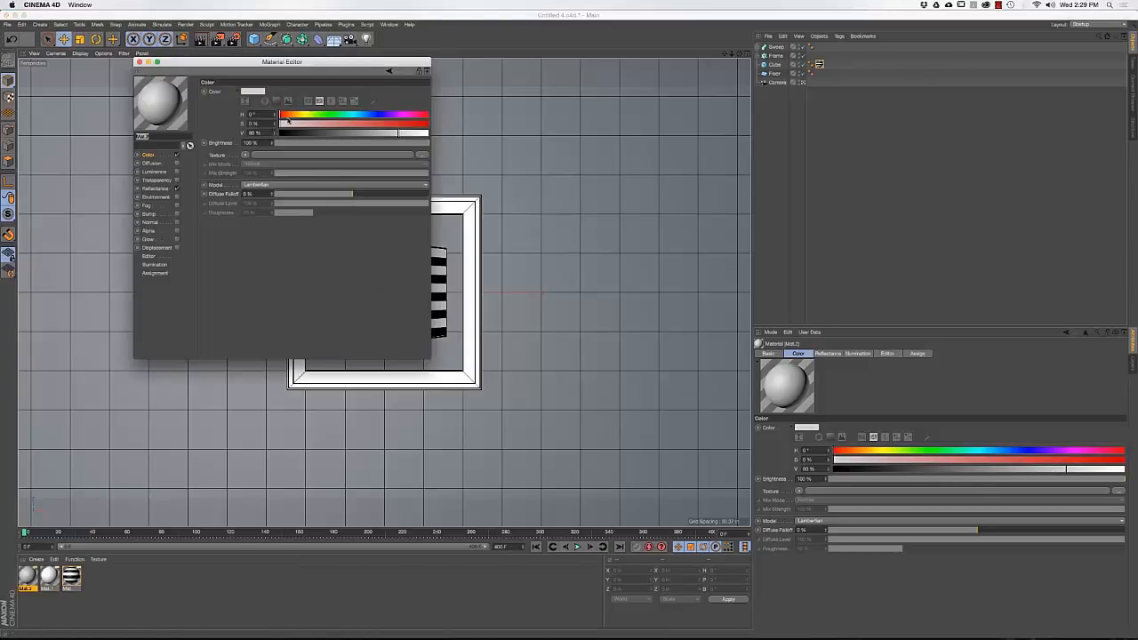
drag(295, 135, 302, 134)
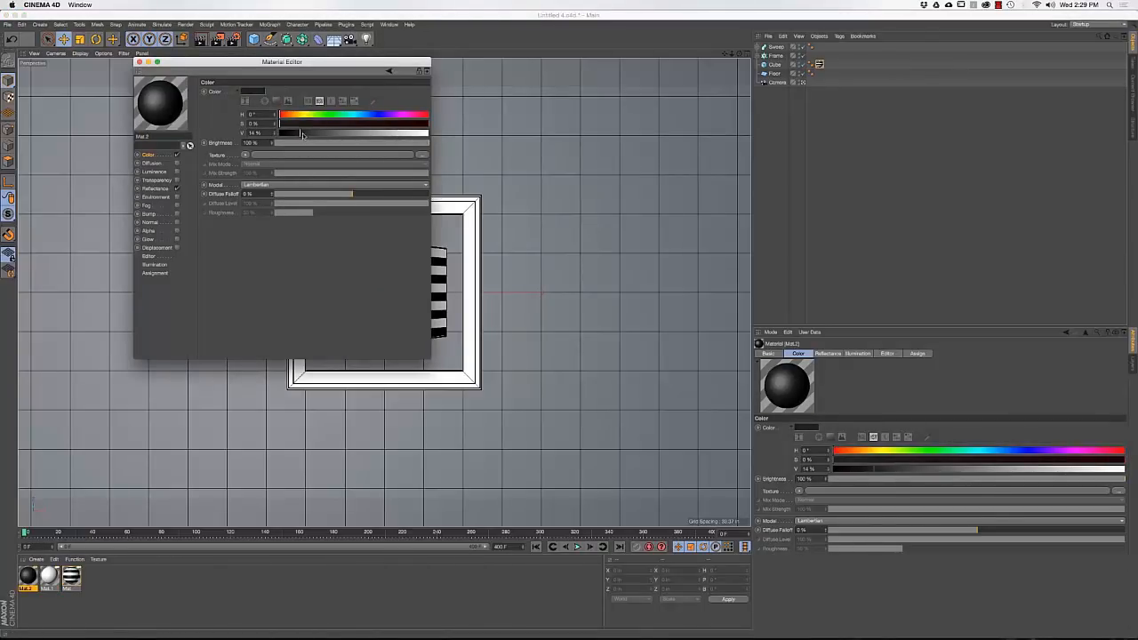
click(140, 62)
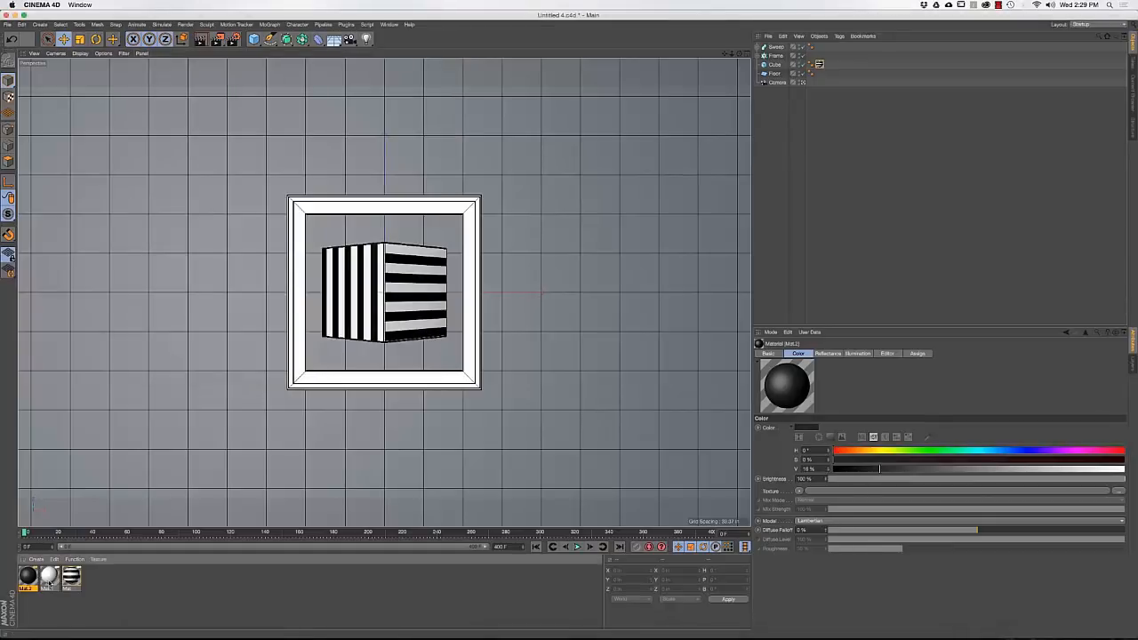
Apply the white Mat.1 material to the Floor and to the parent Sweep inside the Frame cloner
drag(49, 576, 143, 352)
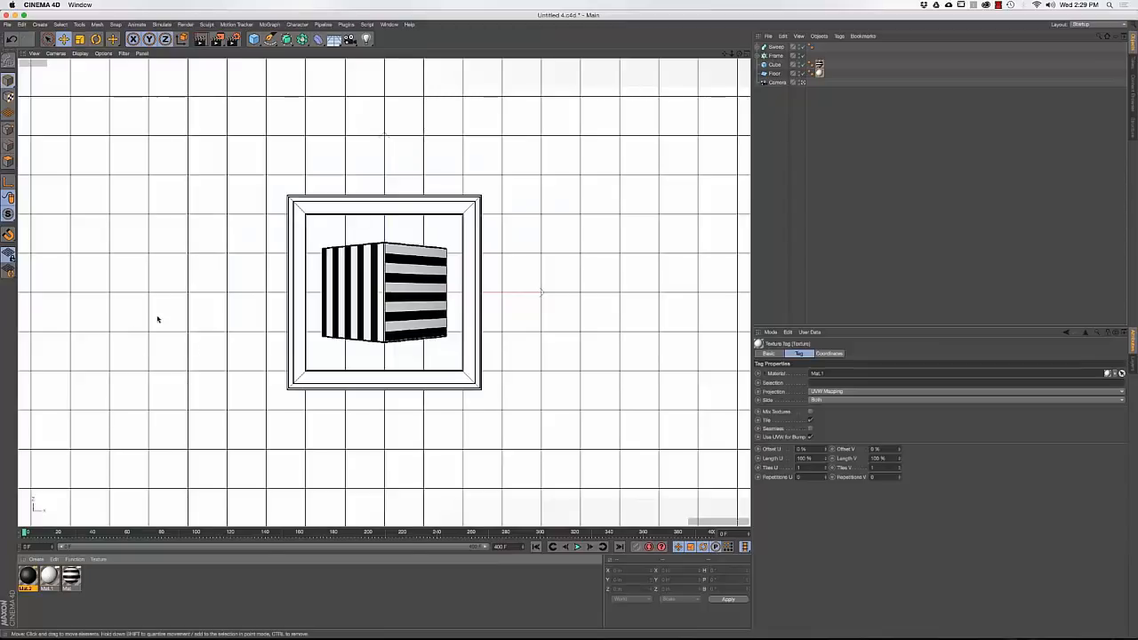
click(297, 293)
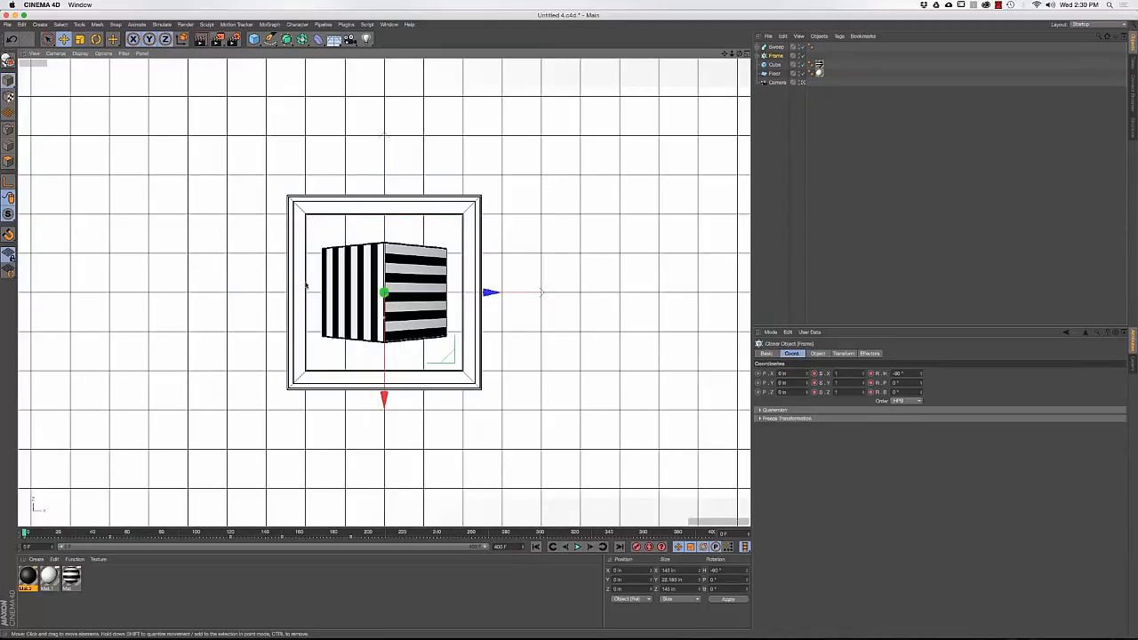
click(763, 56)
click(772, 83)
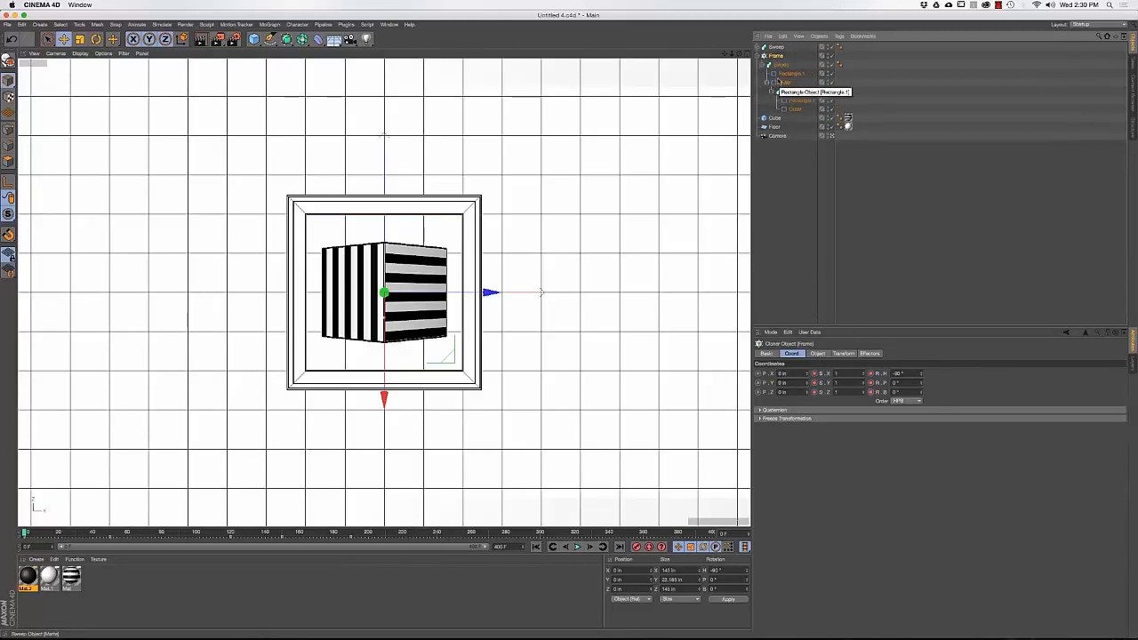
drag(49, 577, 721, 122)
drag(773, 79, 786, 68)
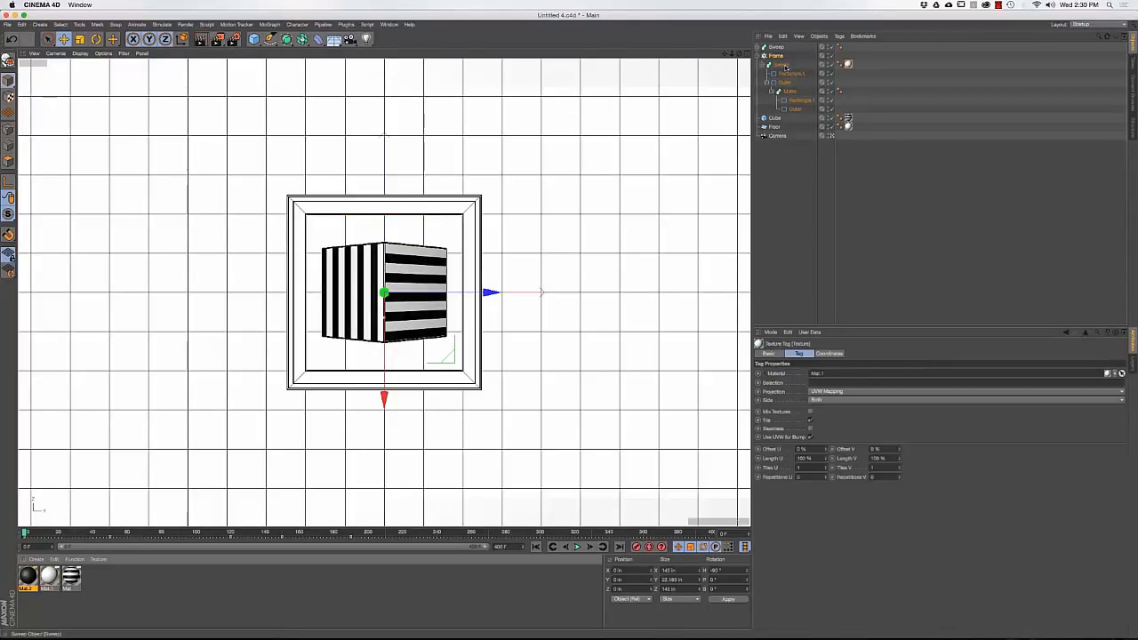
Apply the dark Mat.2 material to the Matte sweep inside the Frame cloner and compare with the reference movie Maxon_Tutorial_1-30-17_NoCubes.mov
drag(28, 579, 794, 92)
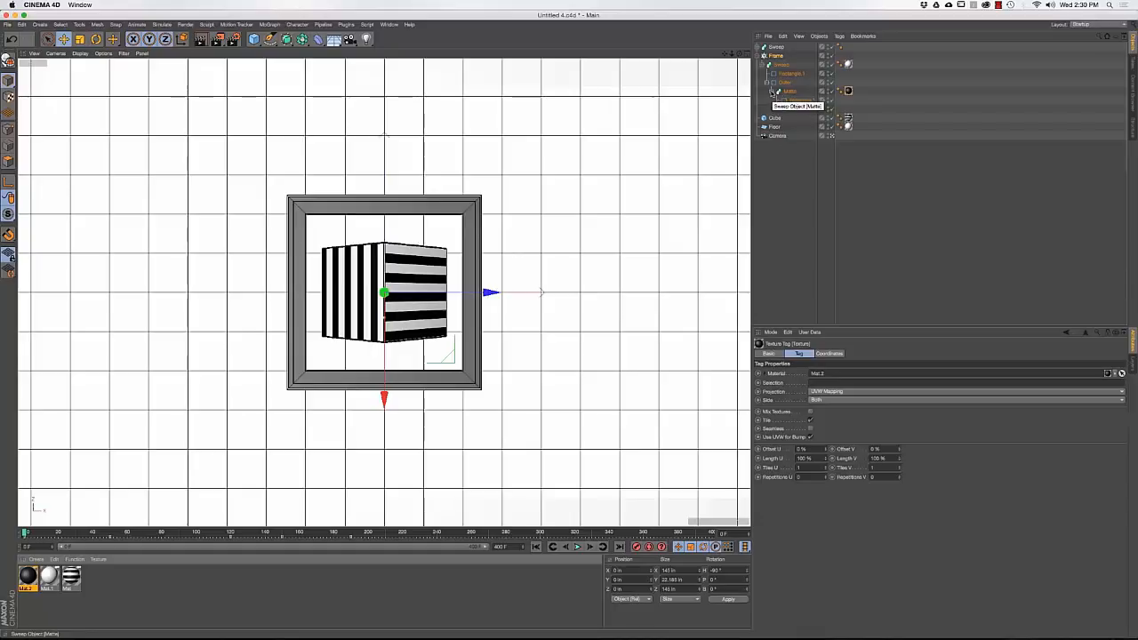
click(770, 92)
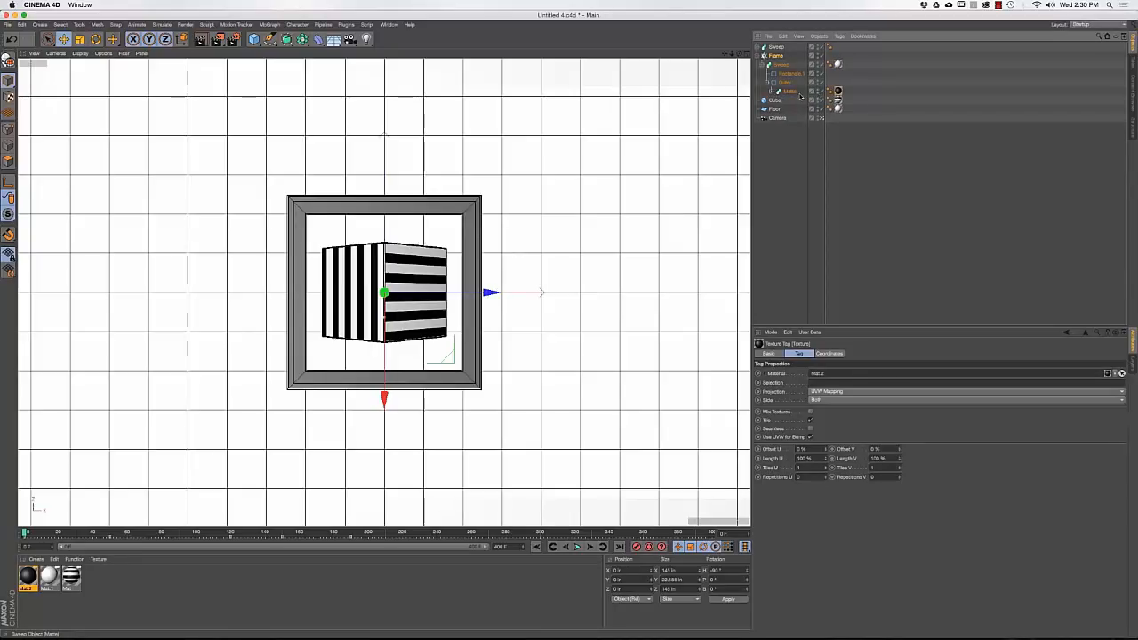
click(808, 611)
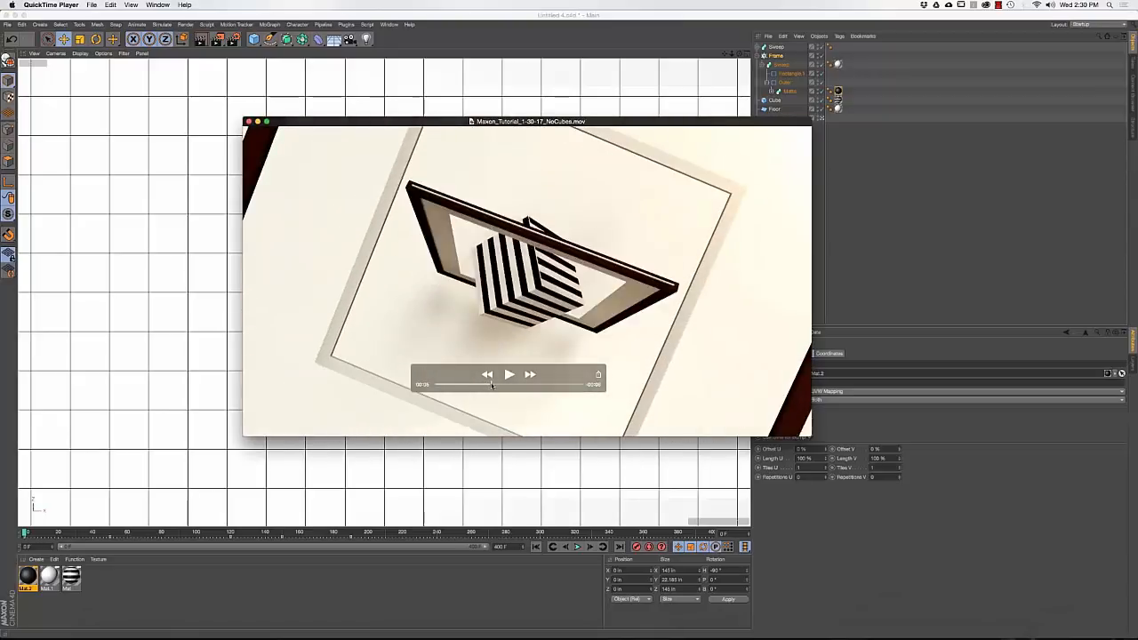
click(681, 16)
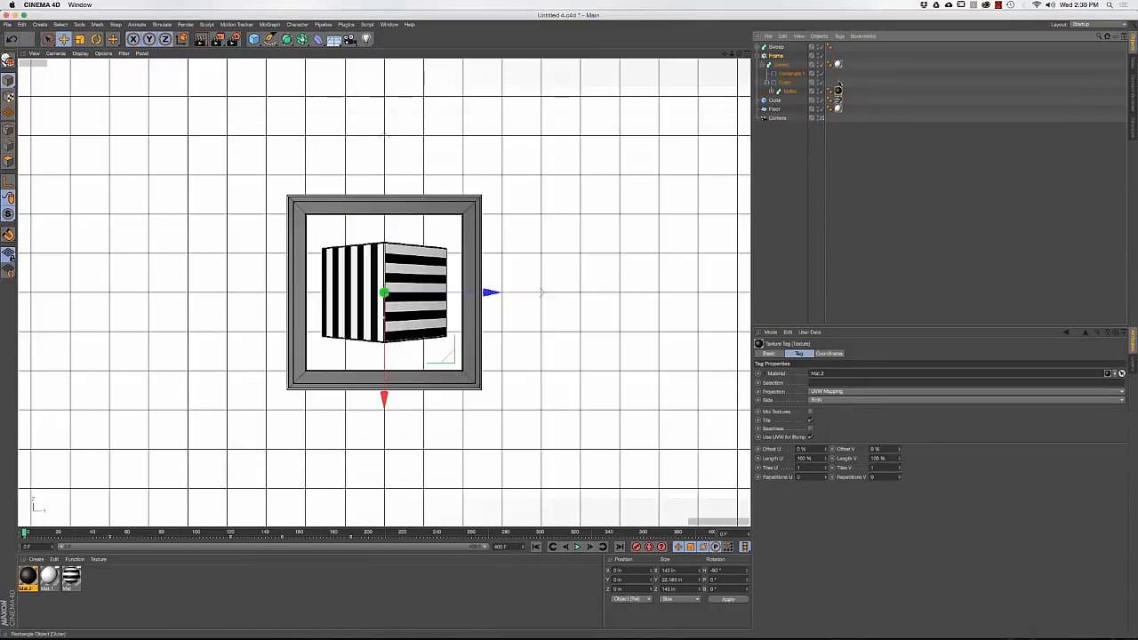
Swap the frame's materials so the parent Sweep uses dark Mat.2 and the Matte sweep uses white Mat.1, checking each one's visibility
mouse_move(838, 90)
mouse_down()
mouse_move(846, 65)
mouse_move(839, 91)
mouse_up()
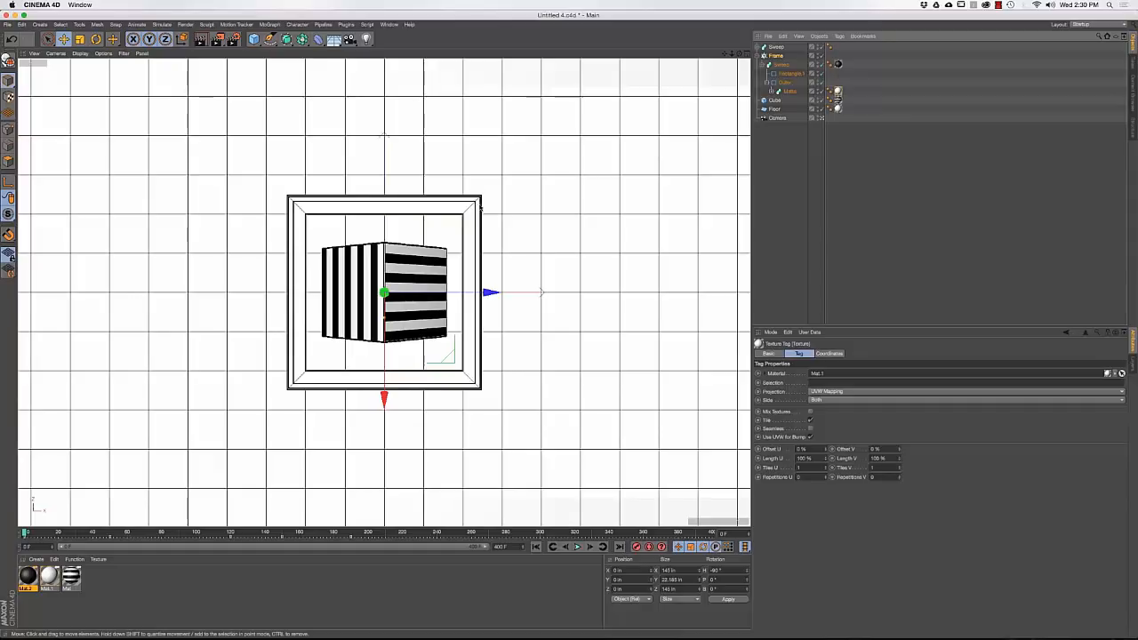
click(822, 65)
click(822, 65)
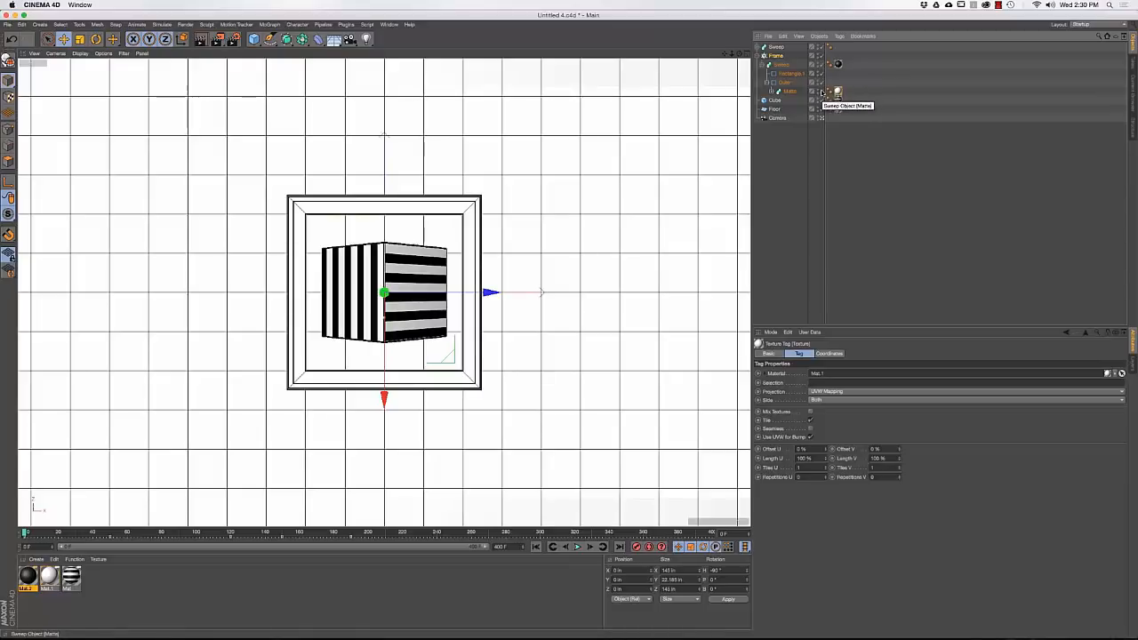
click(822, 90)
click(822, 90)
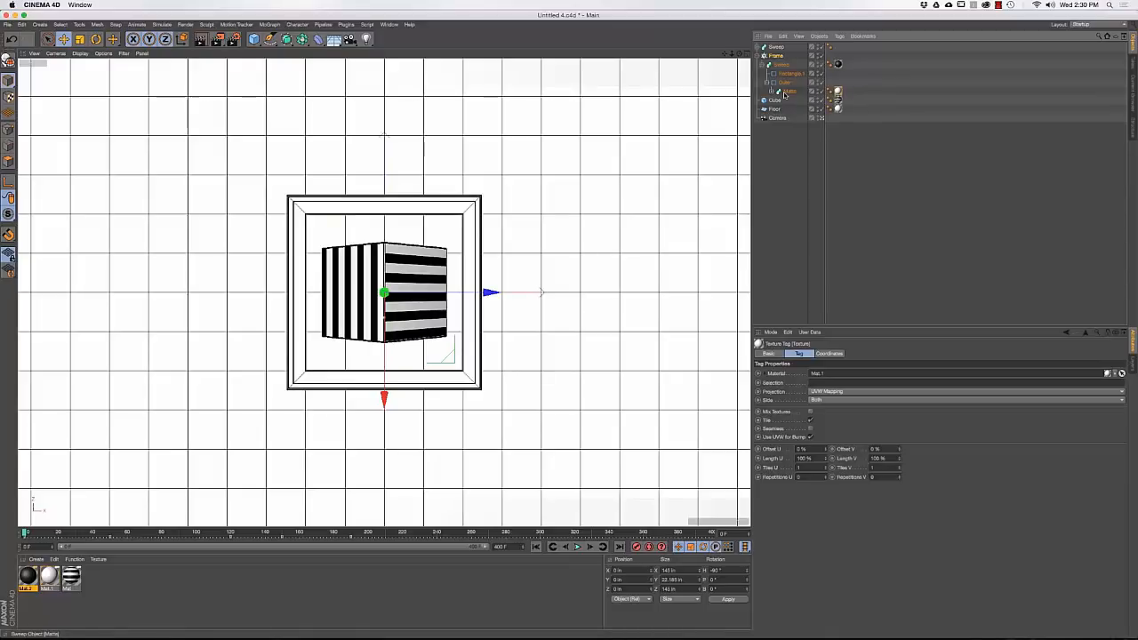
Set the height of the Rectangle.1 profile inside the Matte sweep to 3 in
click(787, 93)
click(779, 91)
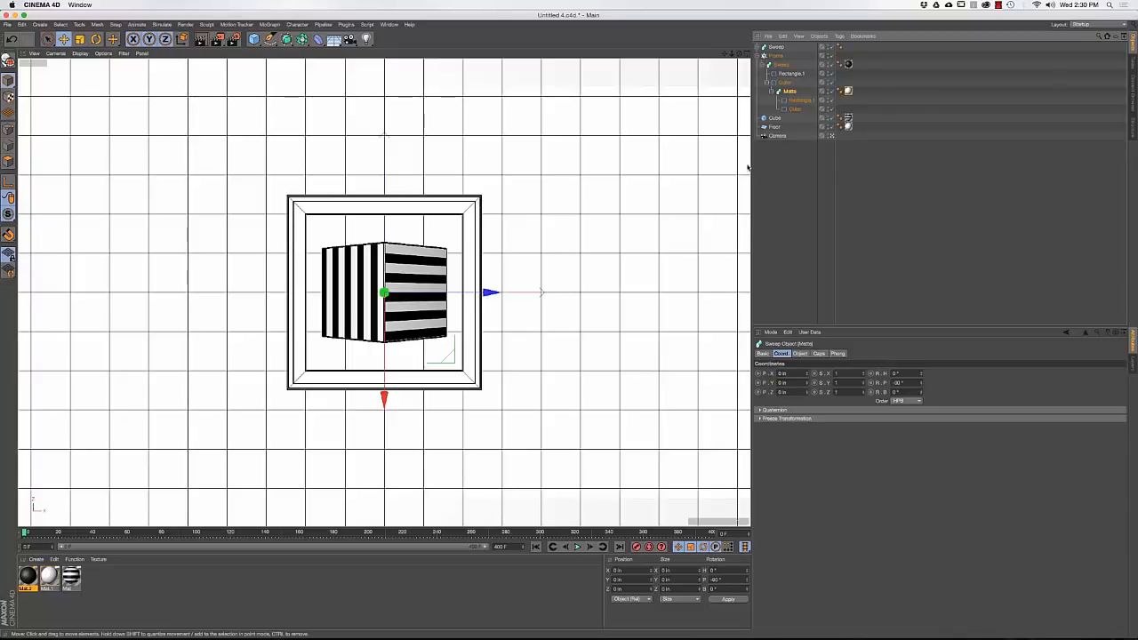
click(800, 99)
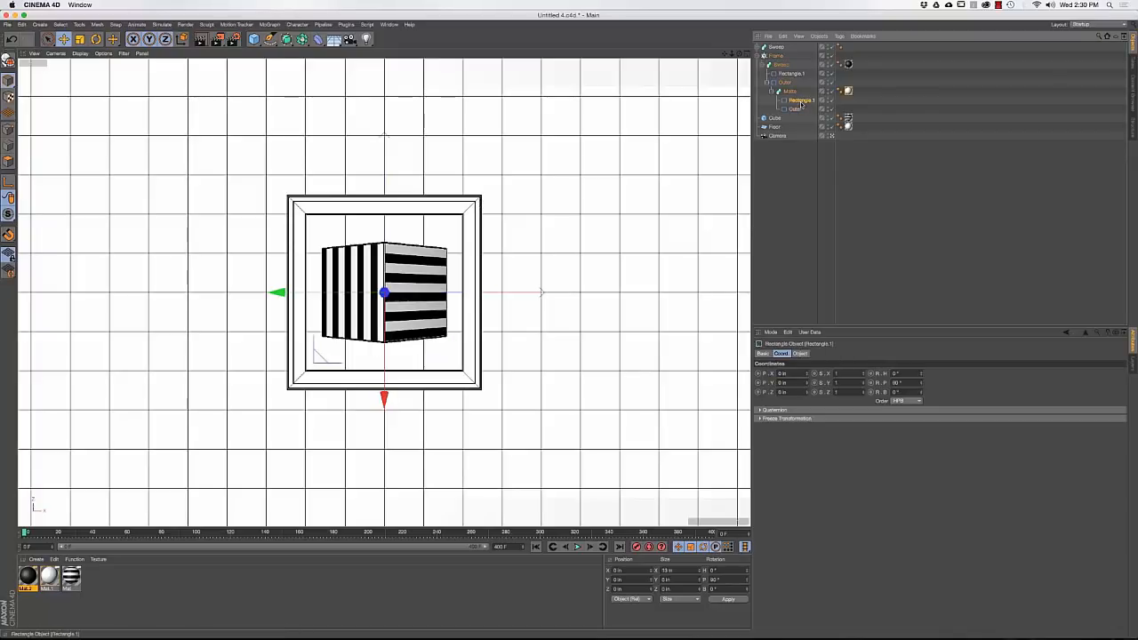
click(800, 352)
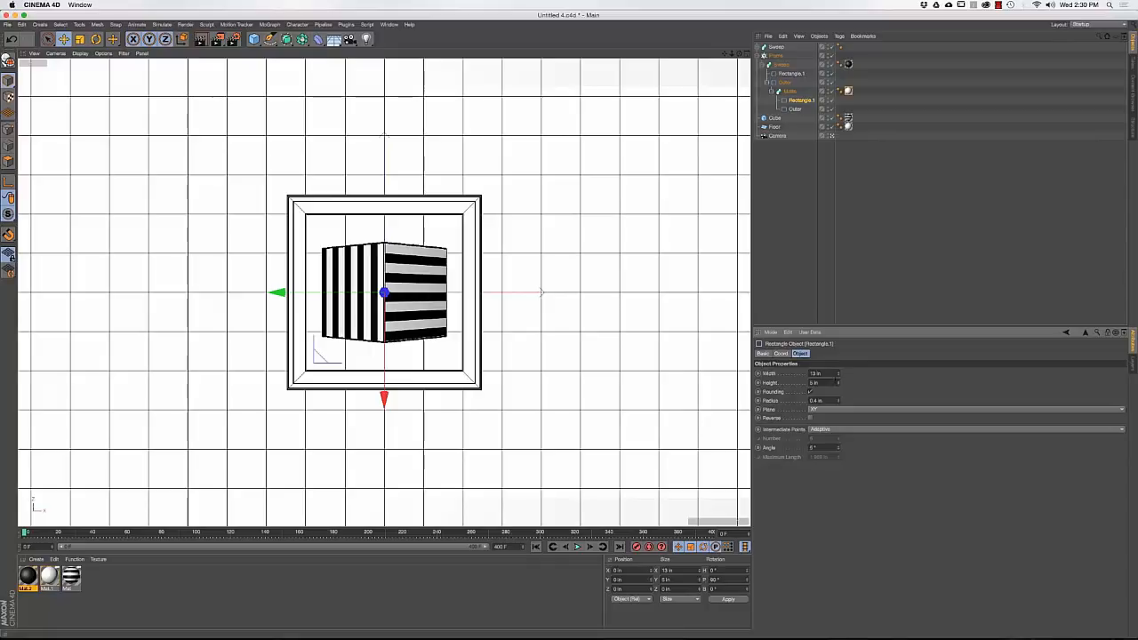
click(837, 385)
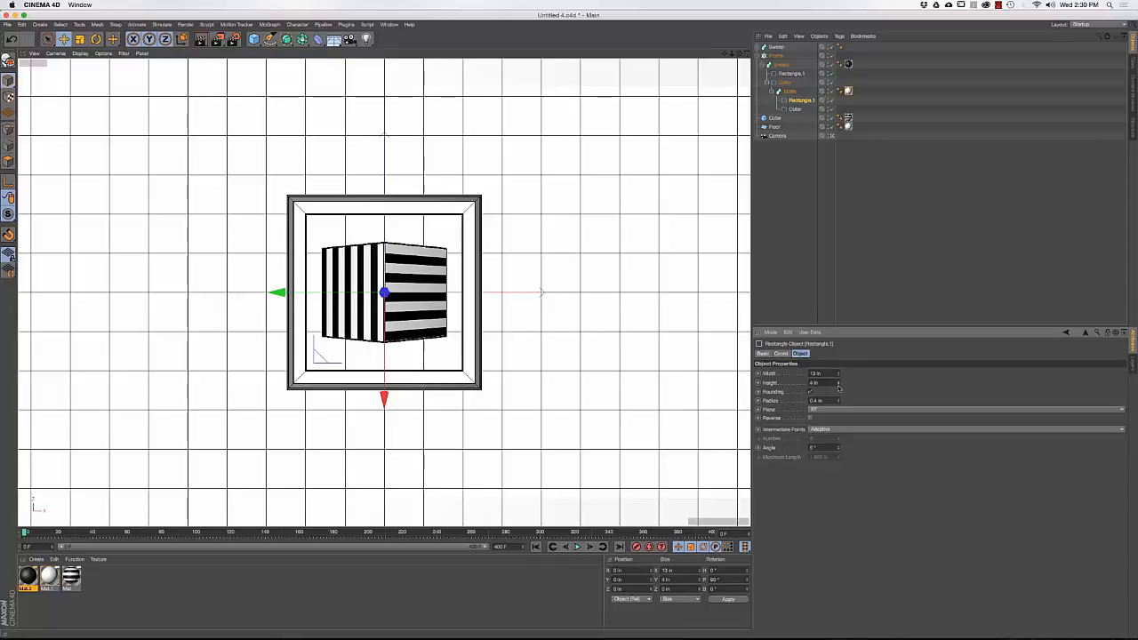
click(838, 388)
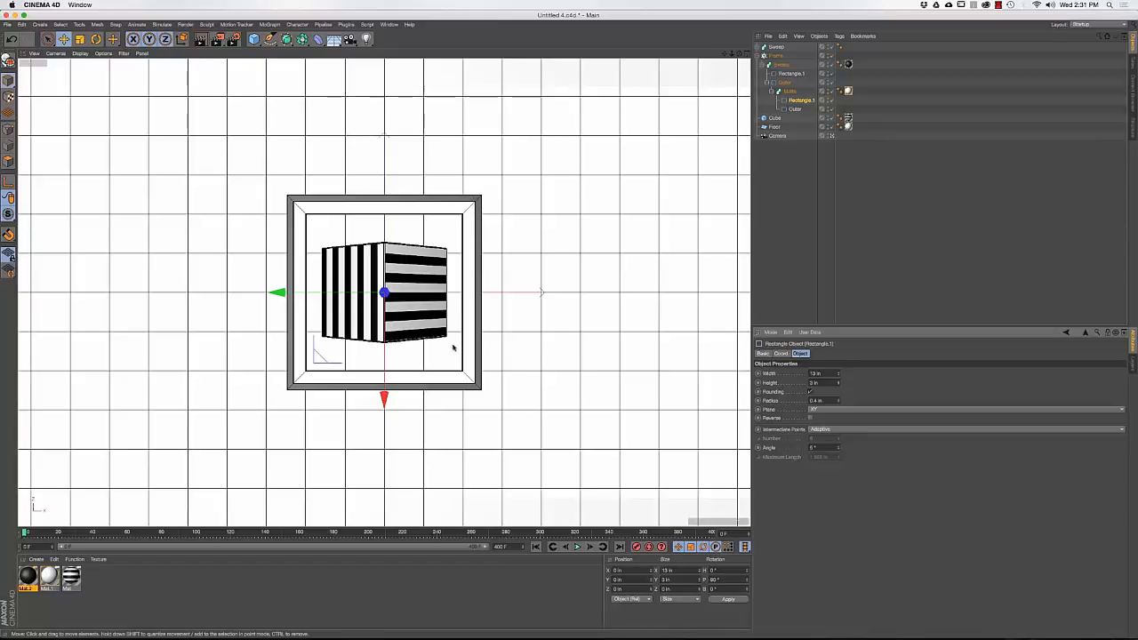
Go to frame 71 and scale the Floor up uniformly so it covers the corners of the camera view
drag(69, 536, 178, 531)
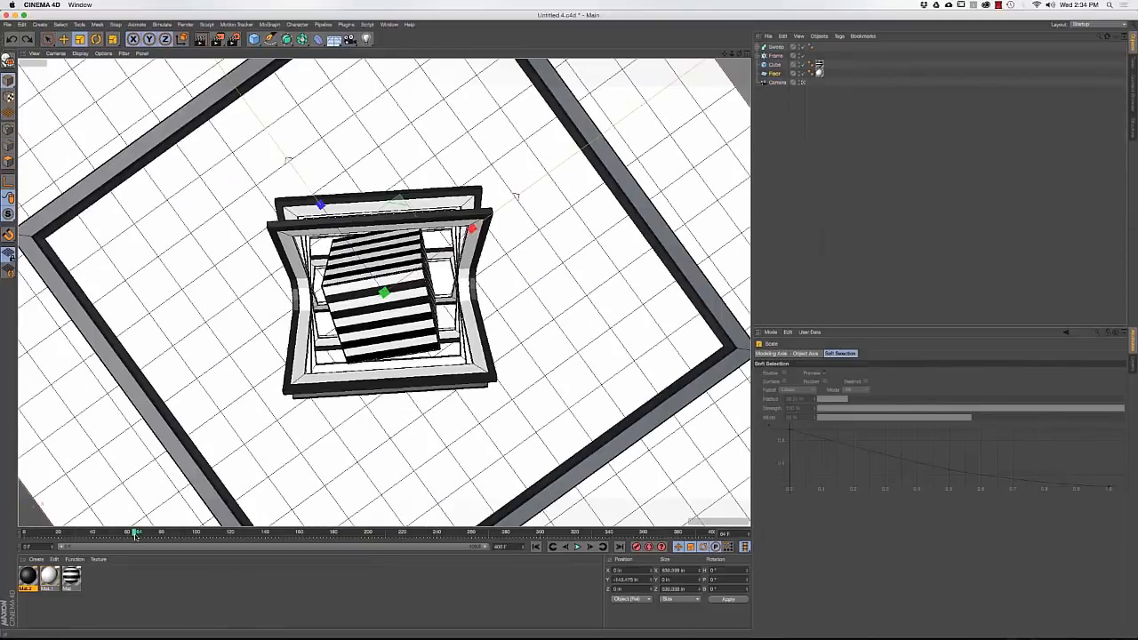
mouse_move(135, 534)
mouse_down()
mouse_move(161, 534)
mouse_move(147, 533)
mouse_up()
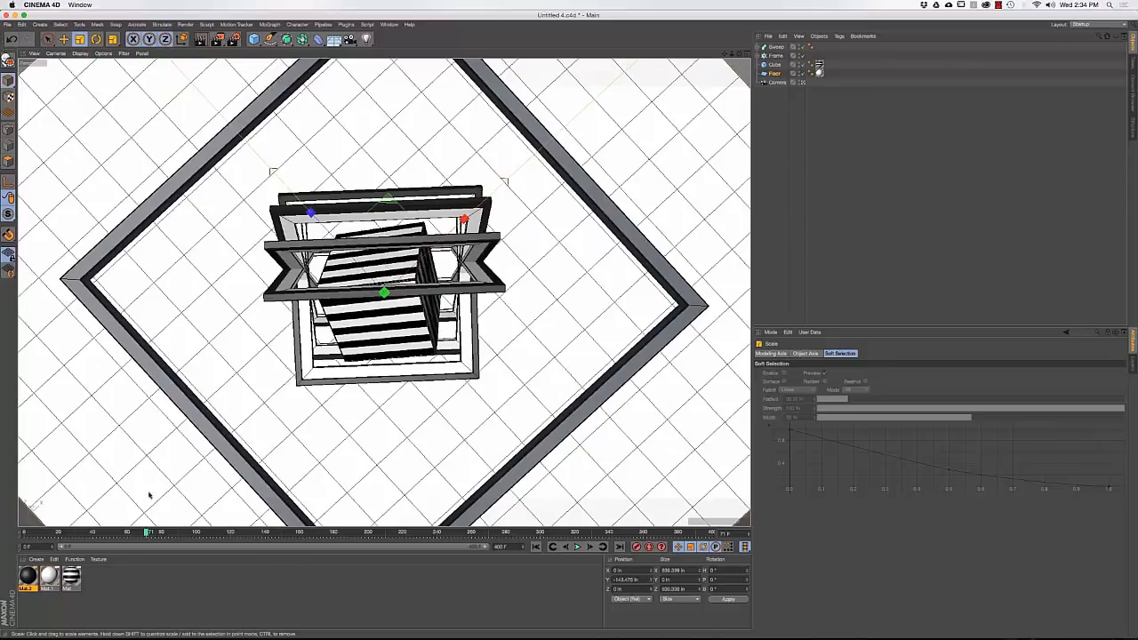
drag(384, 271, 435, 267)
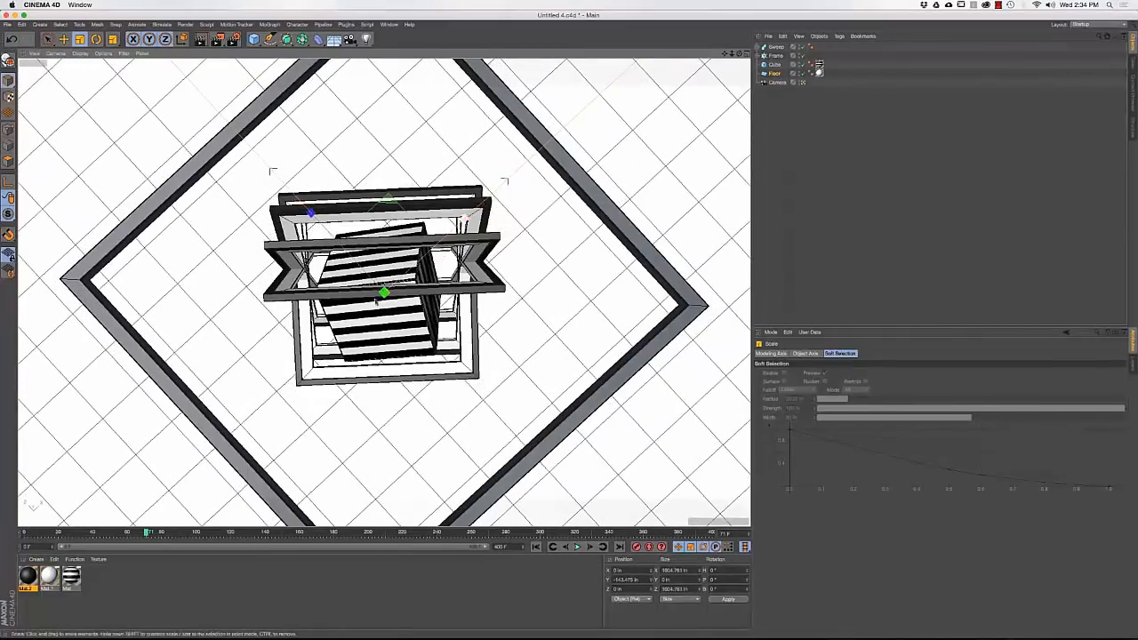
Scrub the animation between frames 144 and 268 to check the floor coverage and the movement of the frames and cube
drag(153, 531, 487, 498)
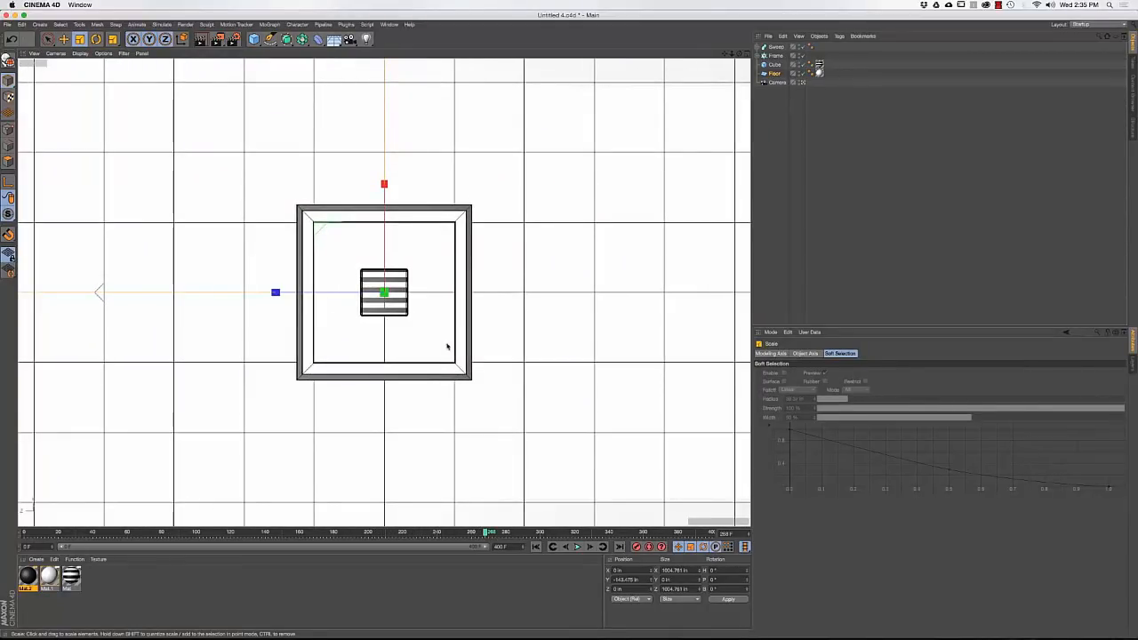
drag(490, 534, 346, 490)
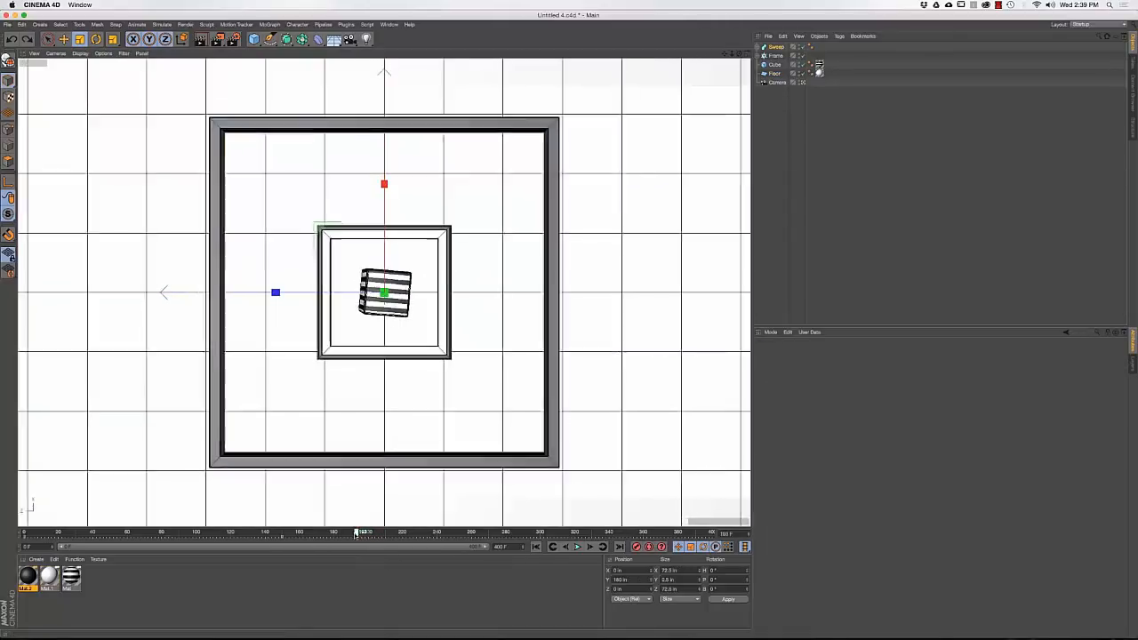
drag(356, 531, 432, 532)
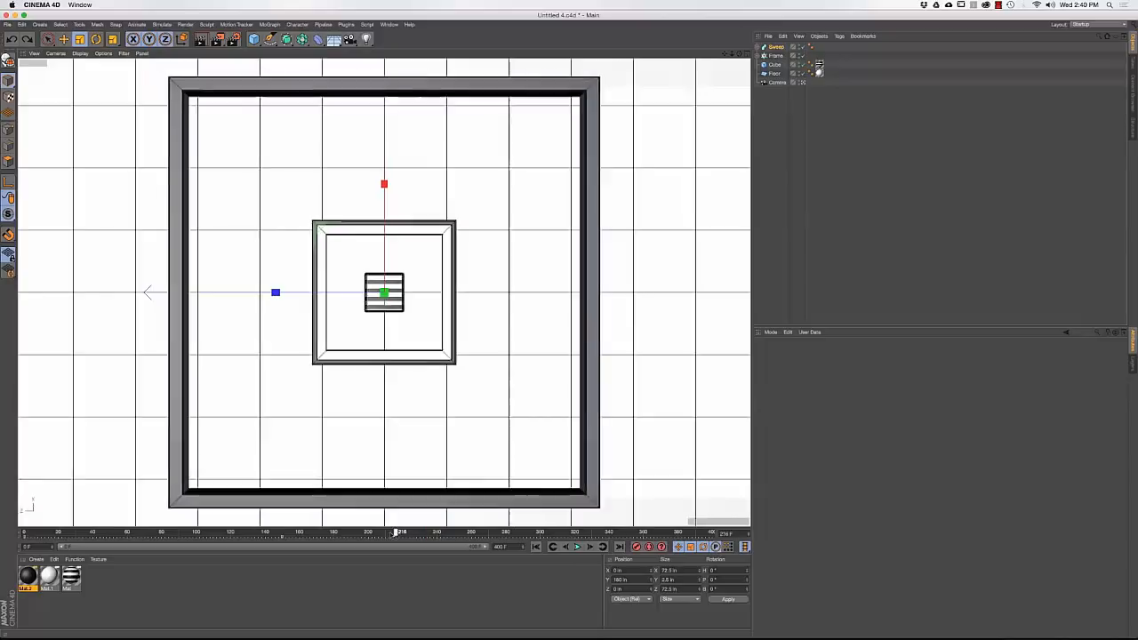
drag(393, 534, 272, 534)
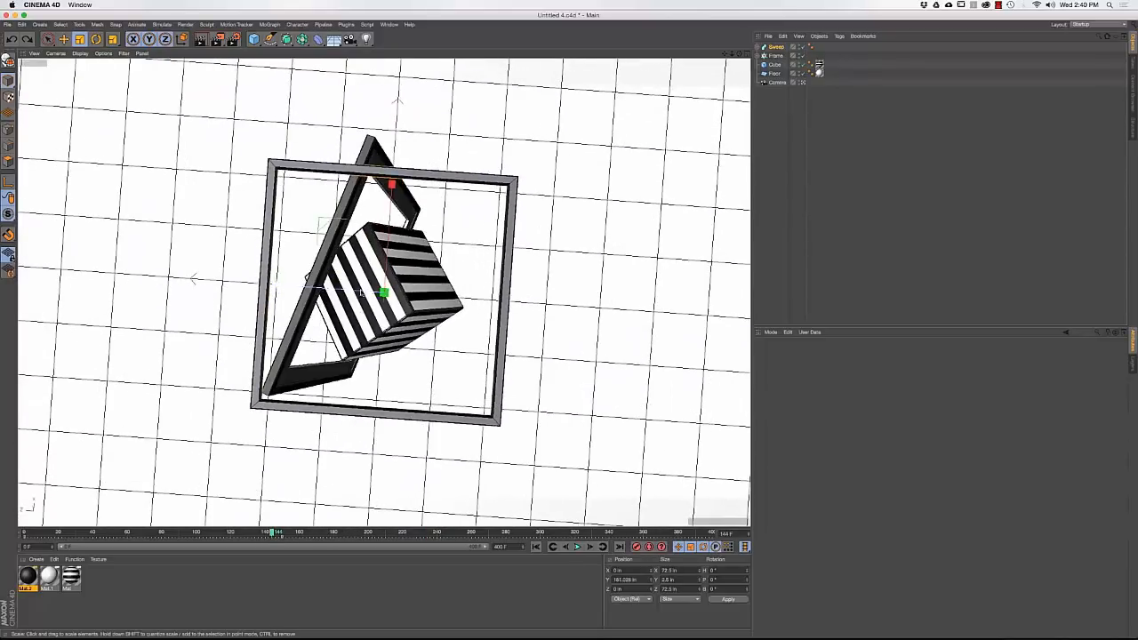
Add a Compositing tag to the Cube, enable object buffer 1 on it, and move to frame 149
click(401, 314)
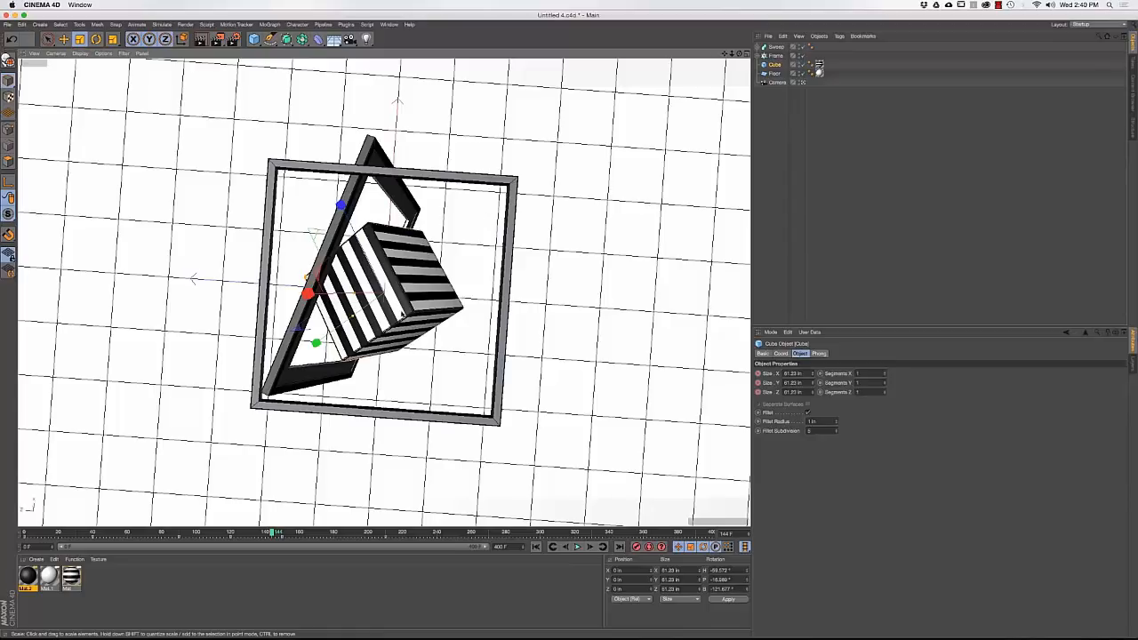
click(840, 36)
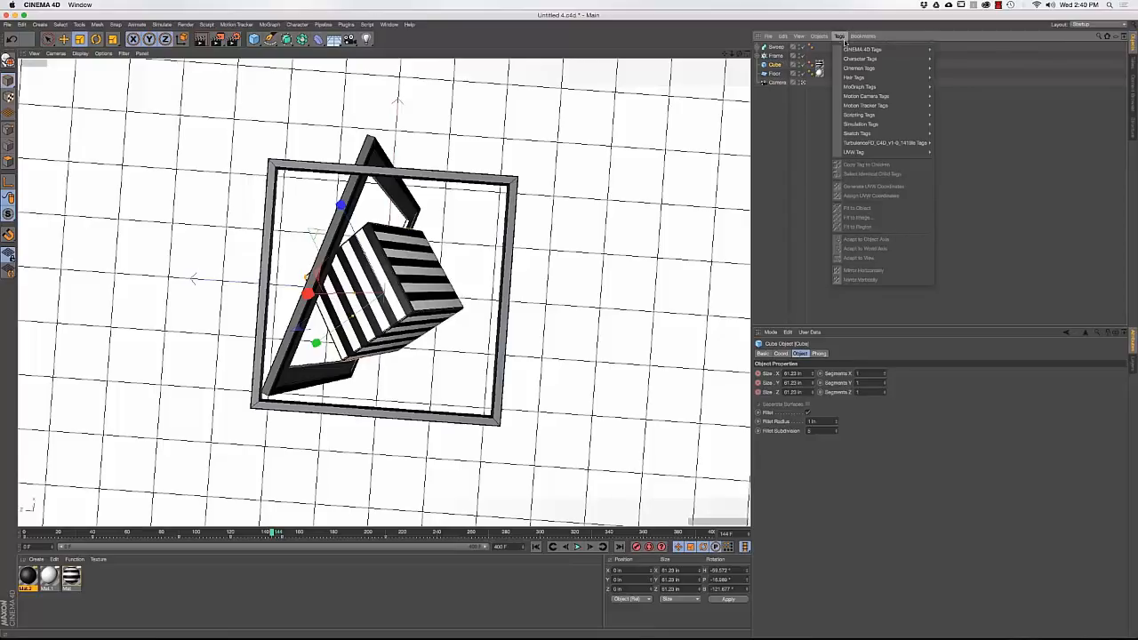
mouse_move(846, 50)
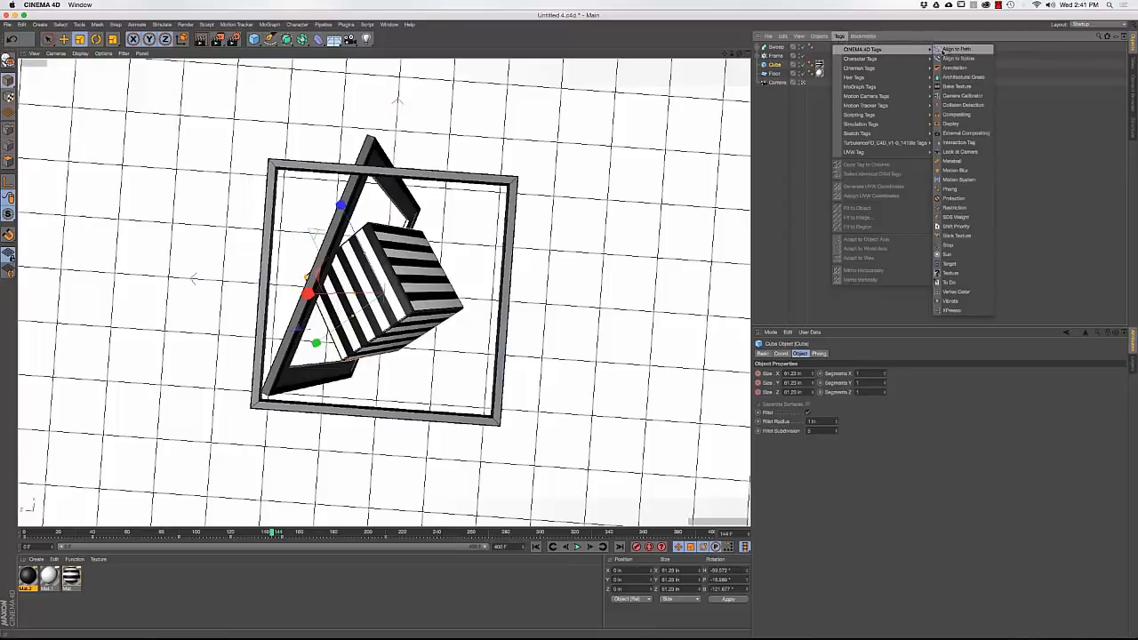
click(956, 116)
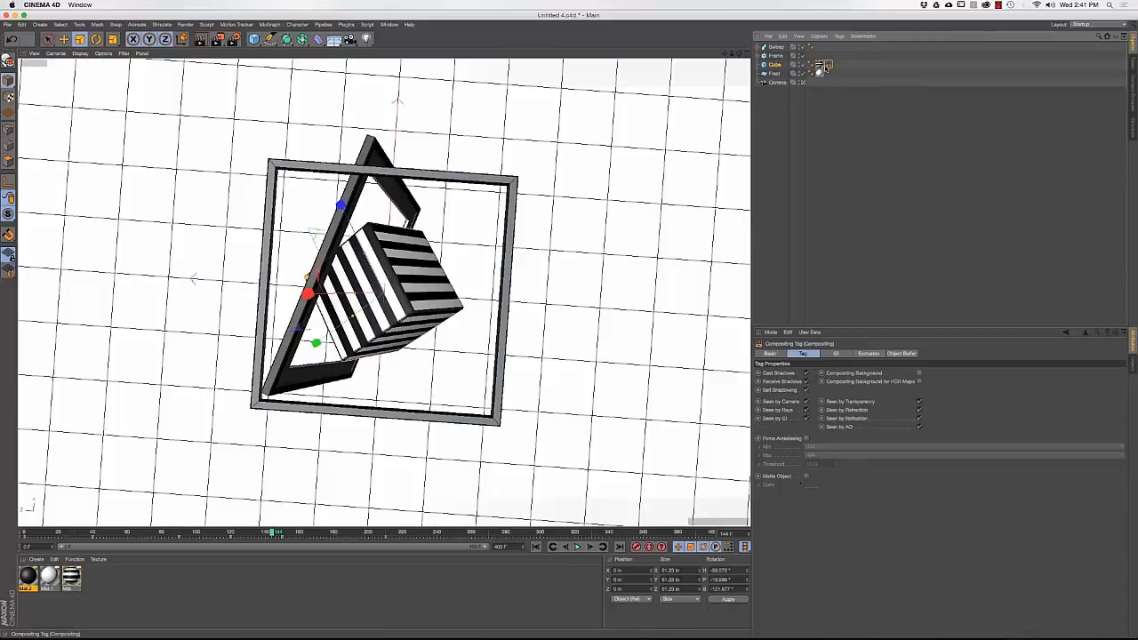
click(900, 354)
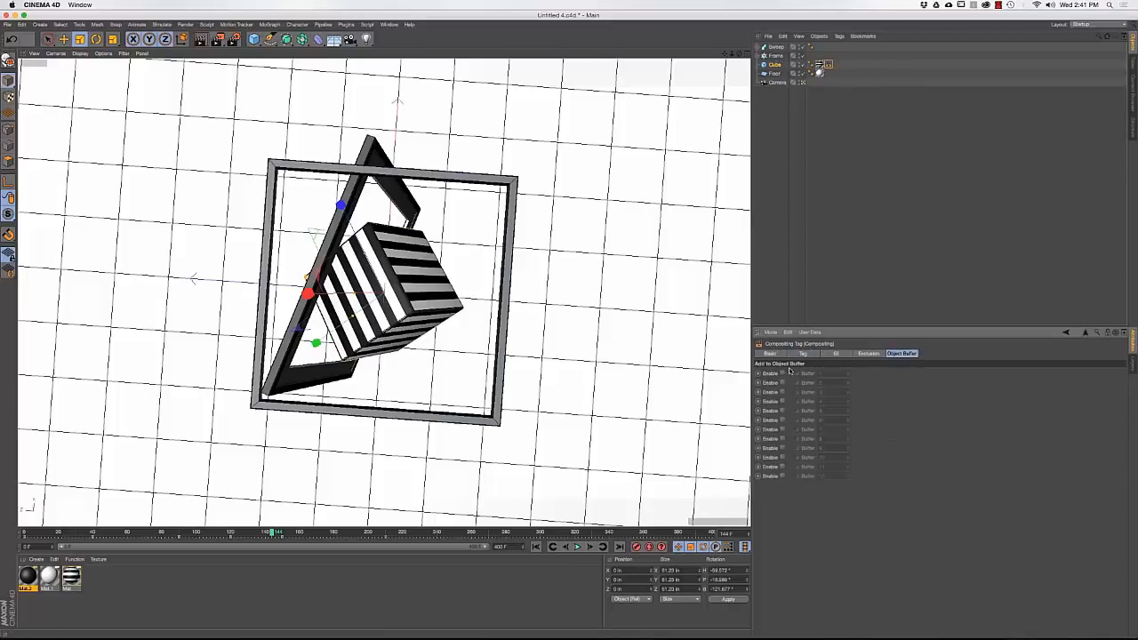
click(782, 373)
mouse_move(272, 532)
mouse_down()
mouse_move(196, 532)
mouse_move(298, 532)
mouse_move(253, 532)
mouse_move(283, 532)
mouse_up()
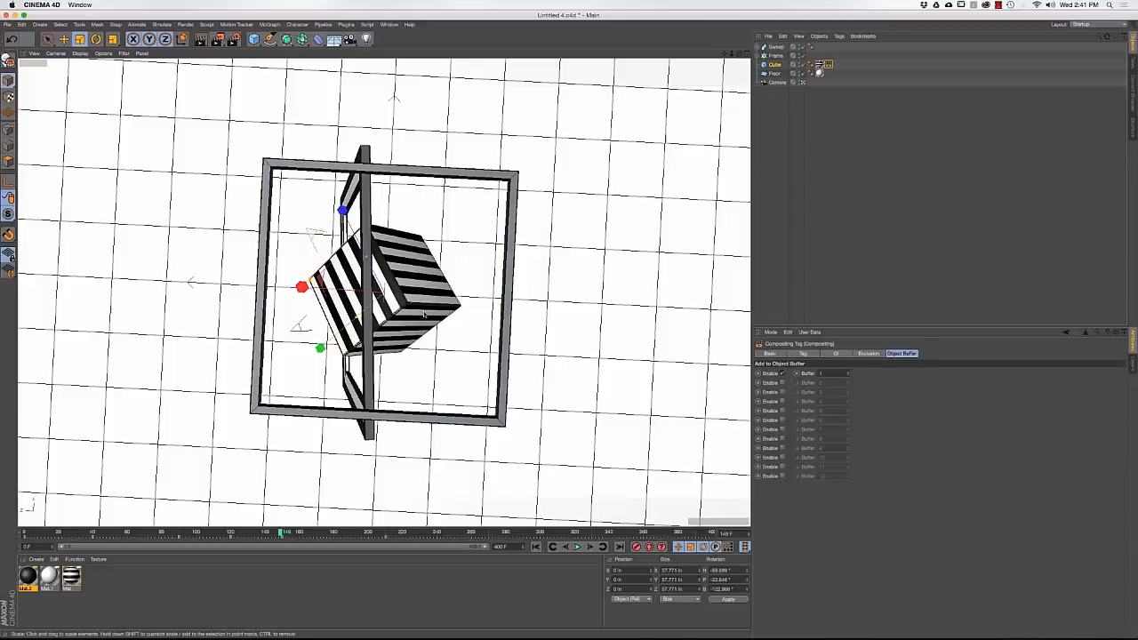
Copy the Cube's Compositing tag to the Floor and enable object buffer 2 on it instead of buffer 1
click(775, 74)
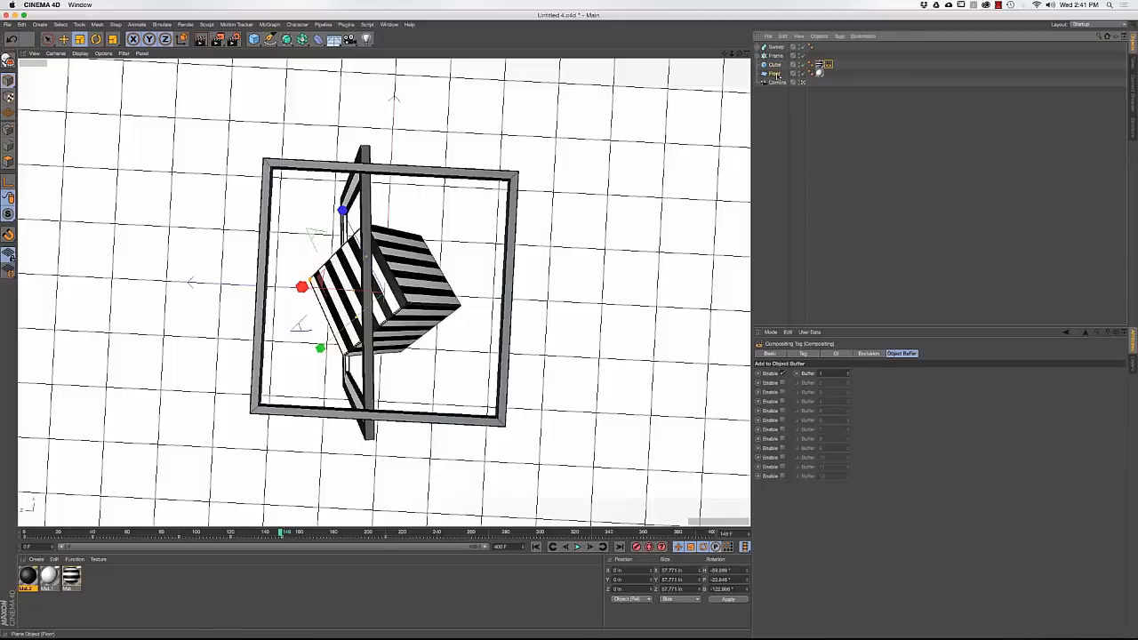
click(829, 73)
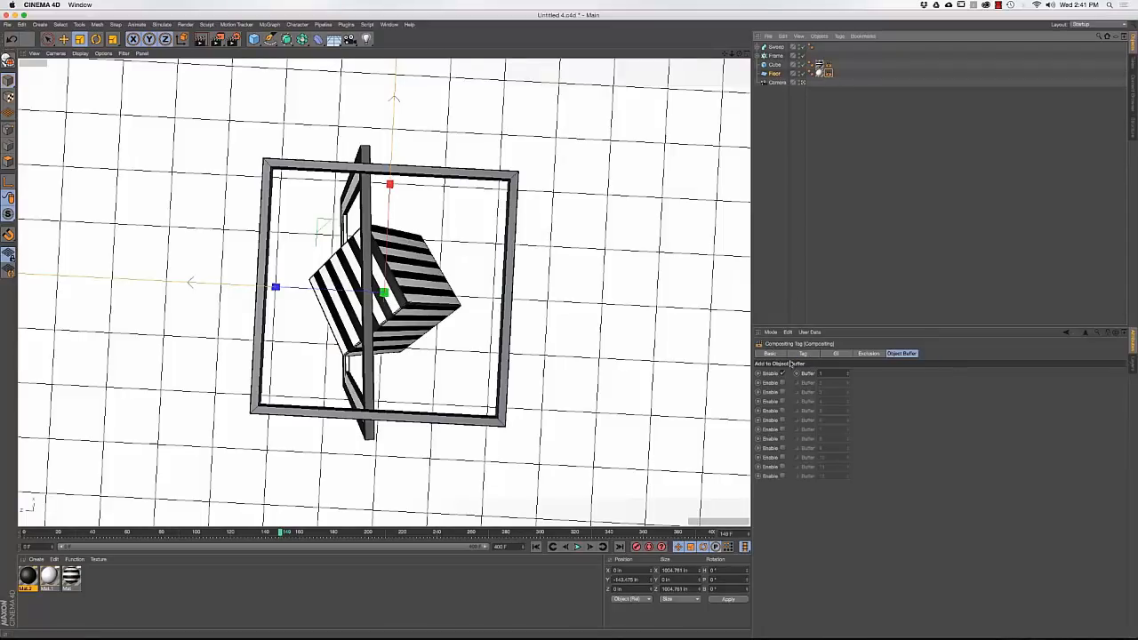
click(783, 374)
click(782, 383)
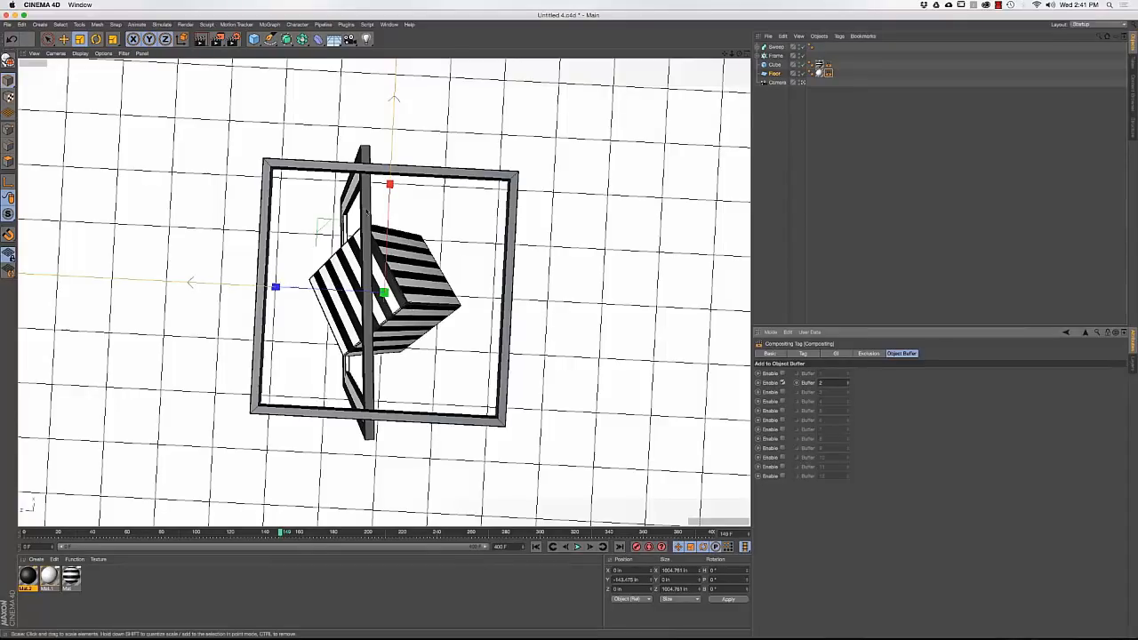
Copy the Cube's Compositing tag to the Frame cloner and enable object buffer 3 on it instead of buffer 1
click(363, 196)
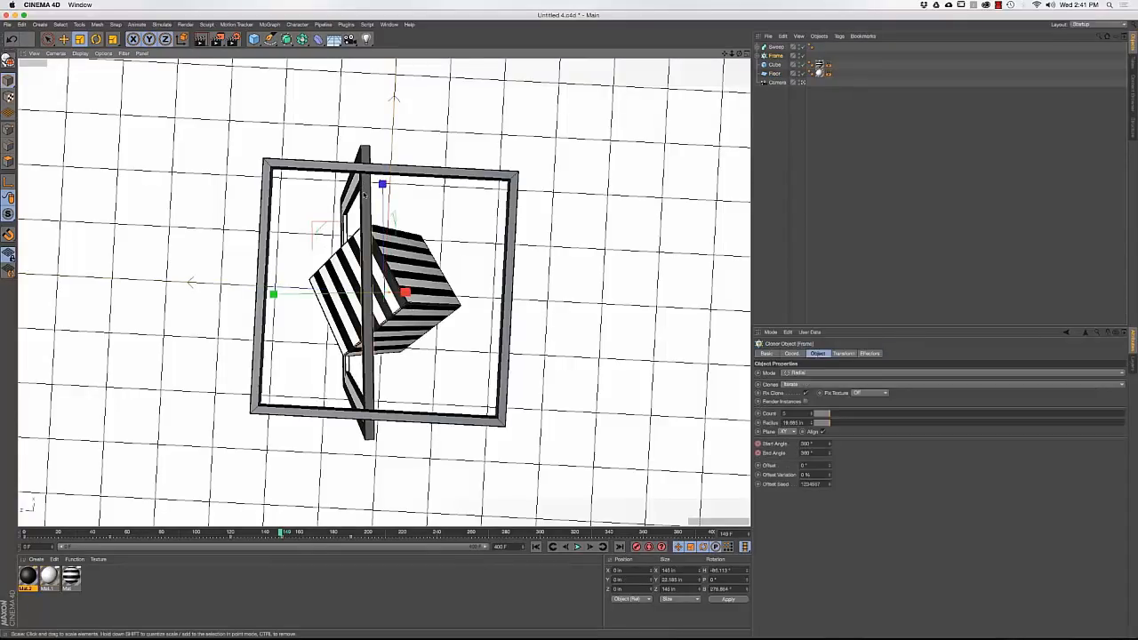
click(798, 59)
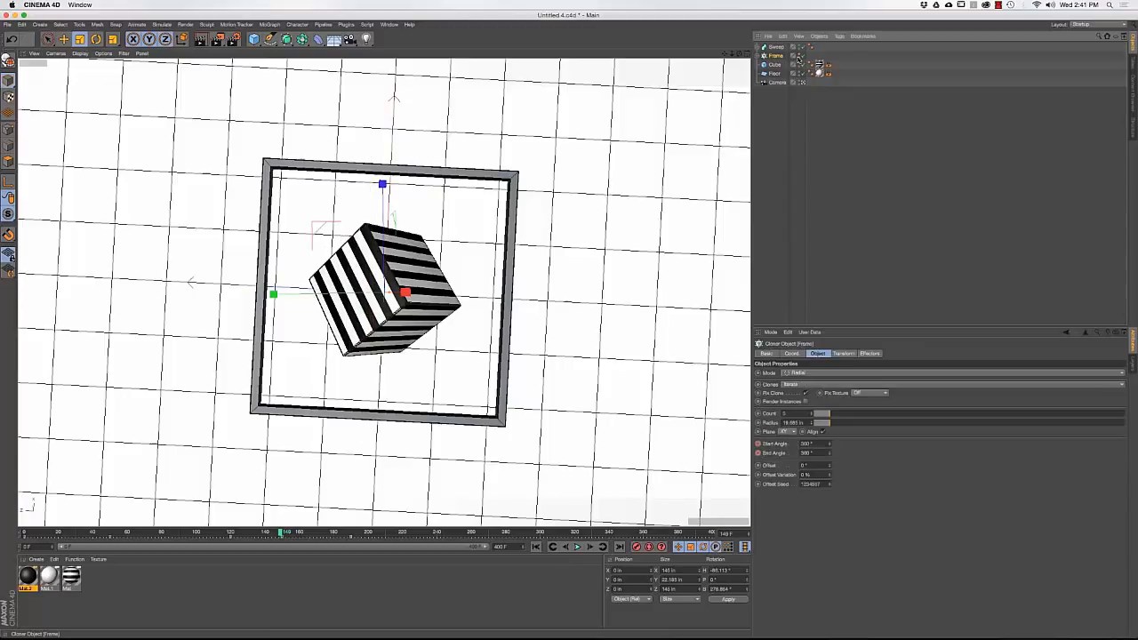
click(798, 57)
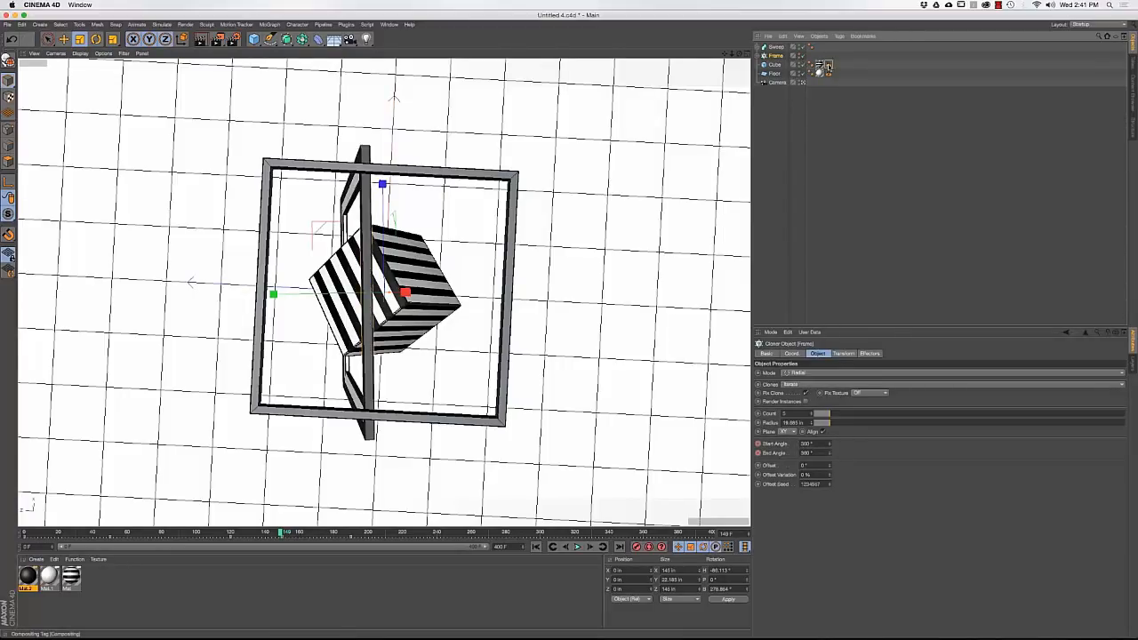
click(826, 61)
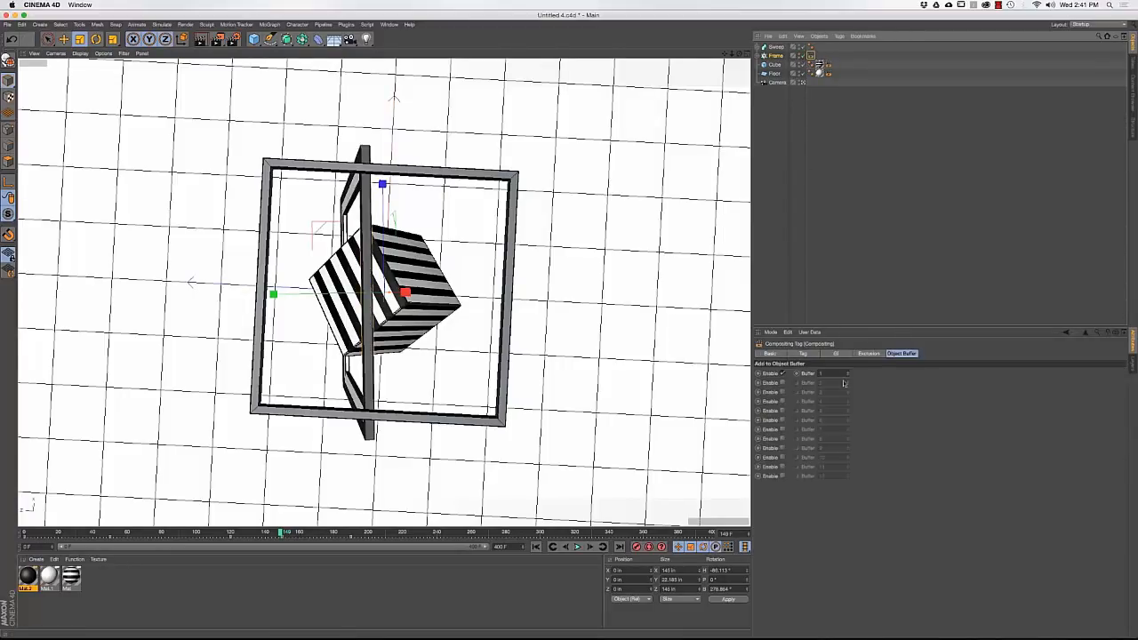
click(782, 392)
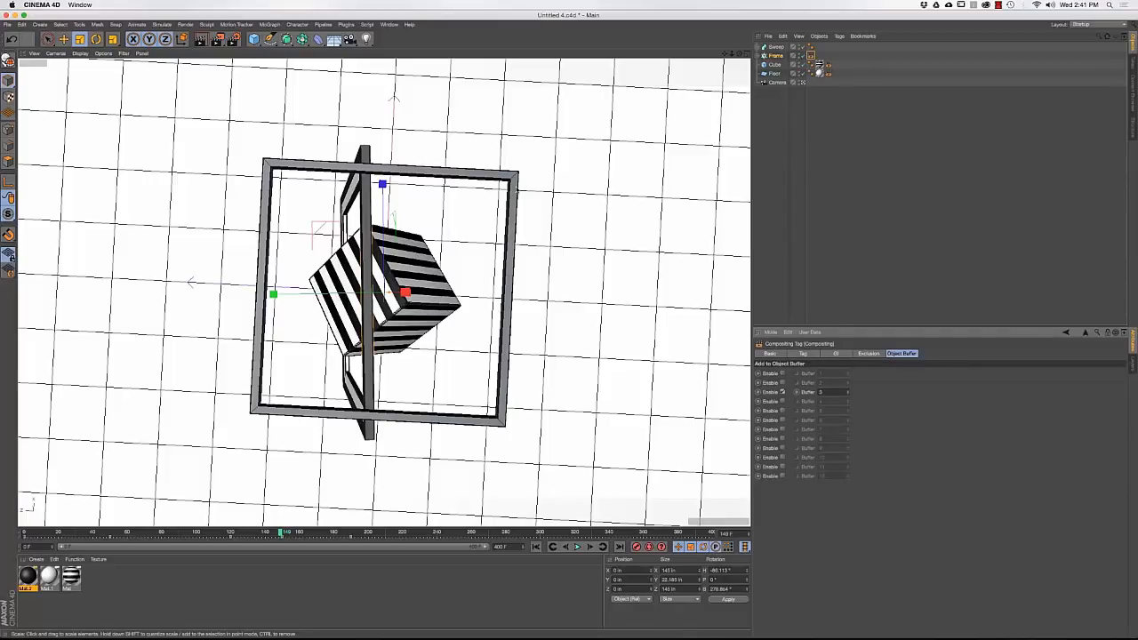
Copy the Frame's Compositing tag to the Sweep, enable object buffer 4 on it instead of buffer 3, and apply material Mat.2 to the Sweep
click(516, 189)
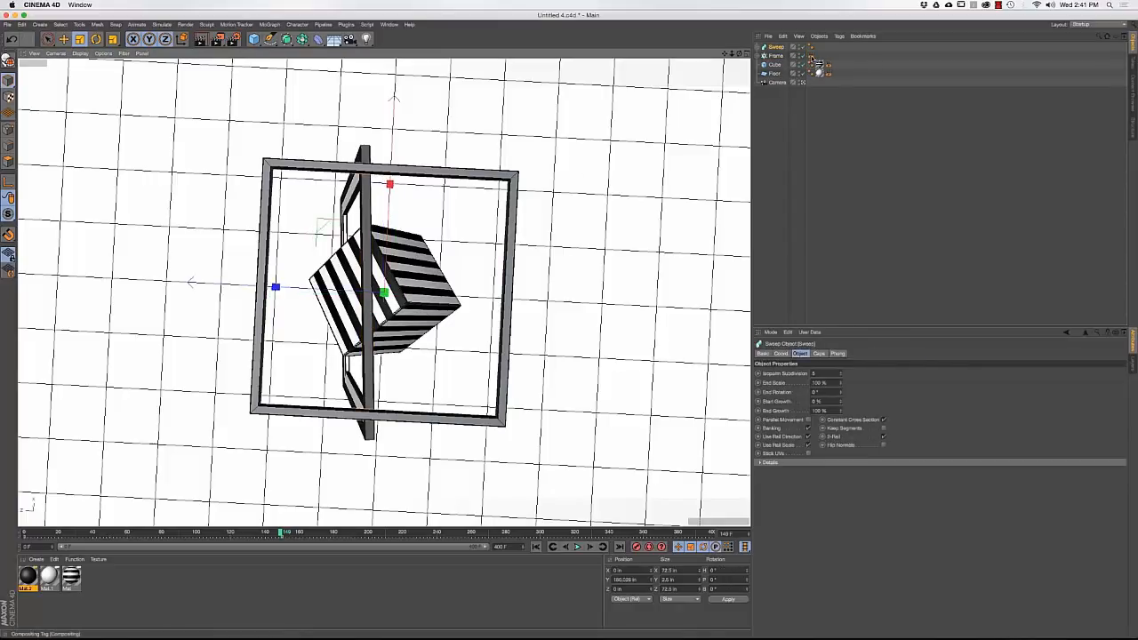
ctrl+drag(809, 57, 819, 47)
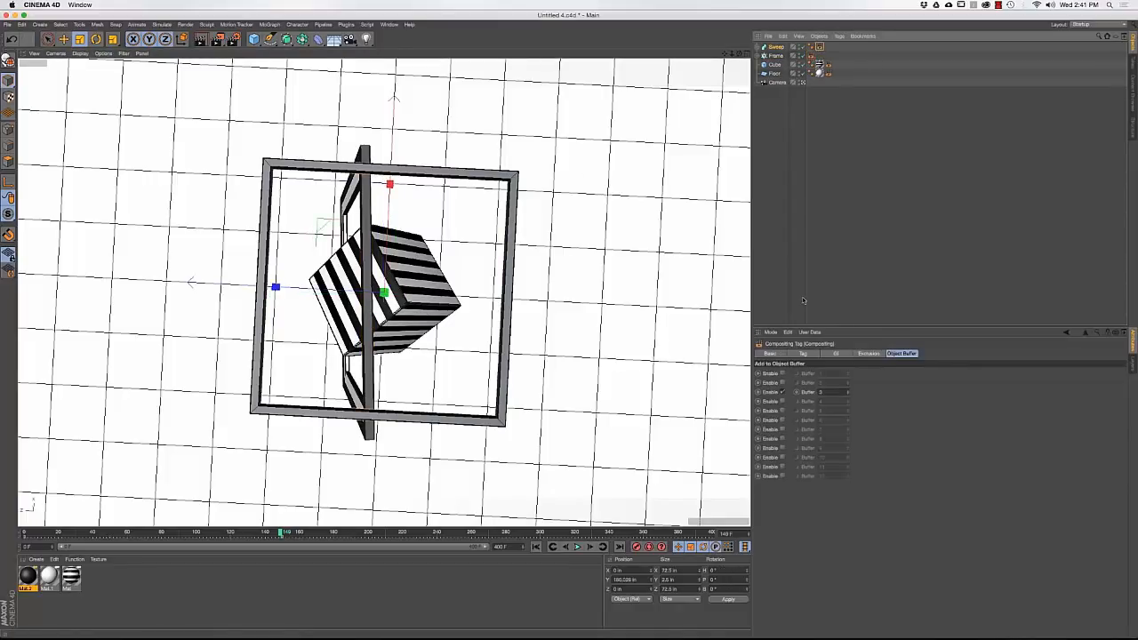
click(783, 393)
click(782, 401)
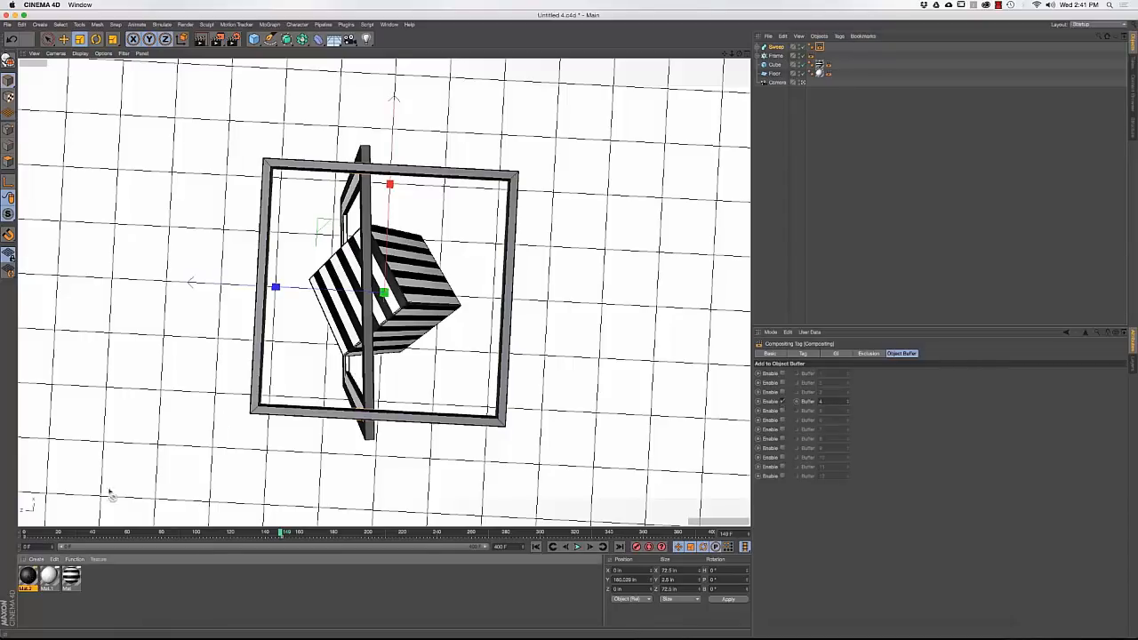
click(818, 47)
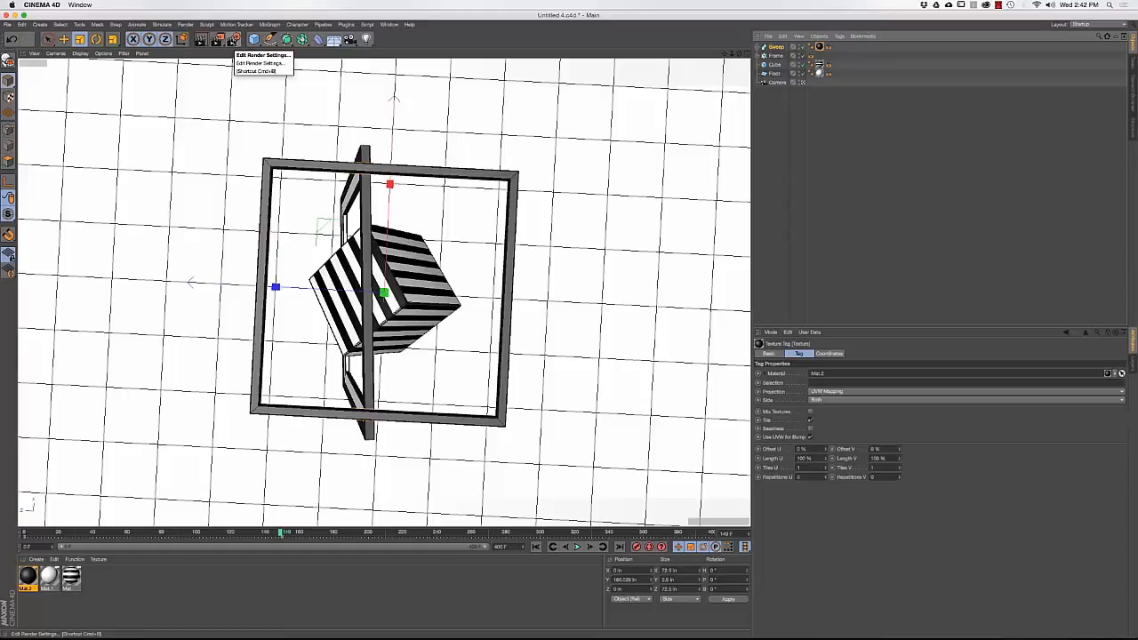
Enable Multi-Pass in the render settings and add an Object Buffer pass with group ID 1, matching the Cube's Compositing tag
click(233, 39)
drag(120, 29, 102, 131)
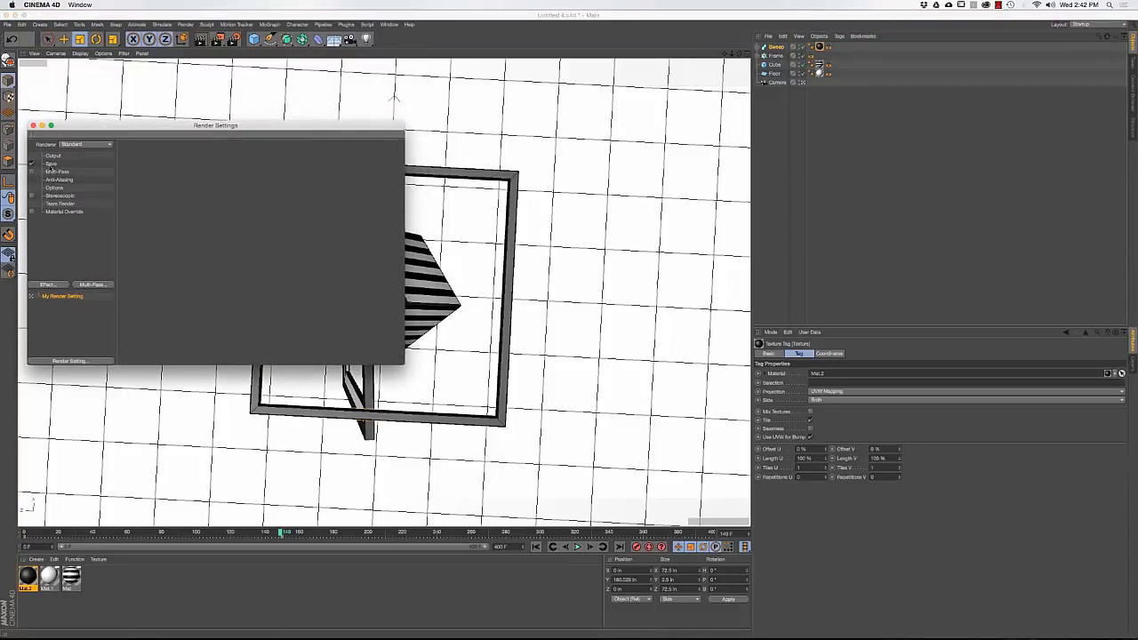
click(56, 164)
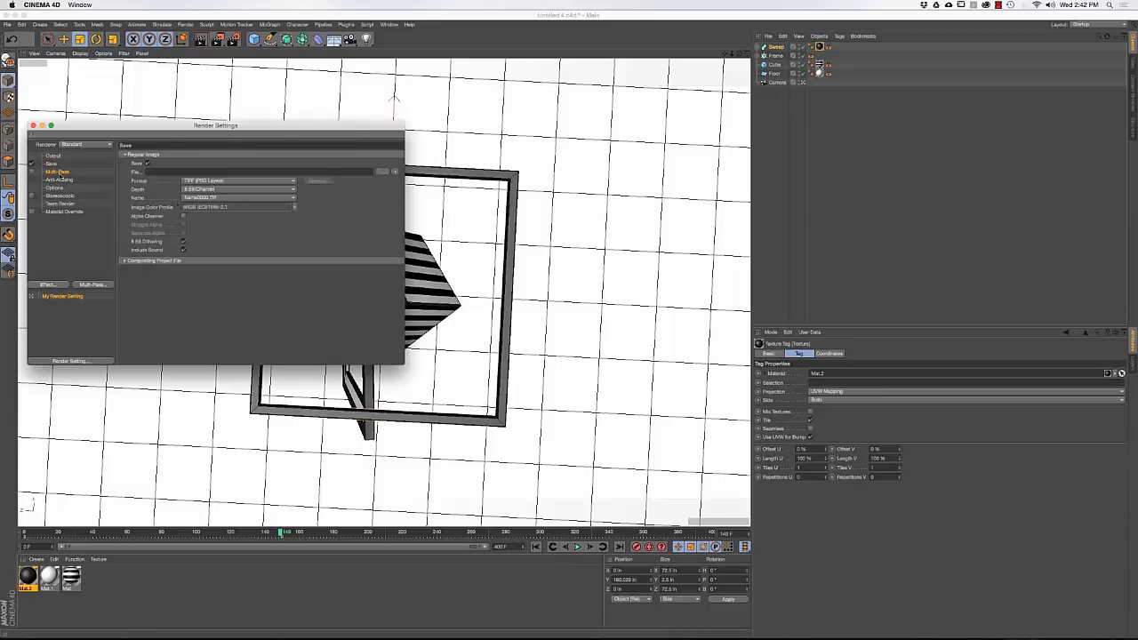
click(57, 172)
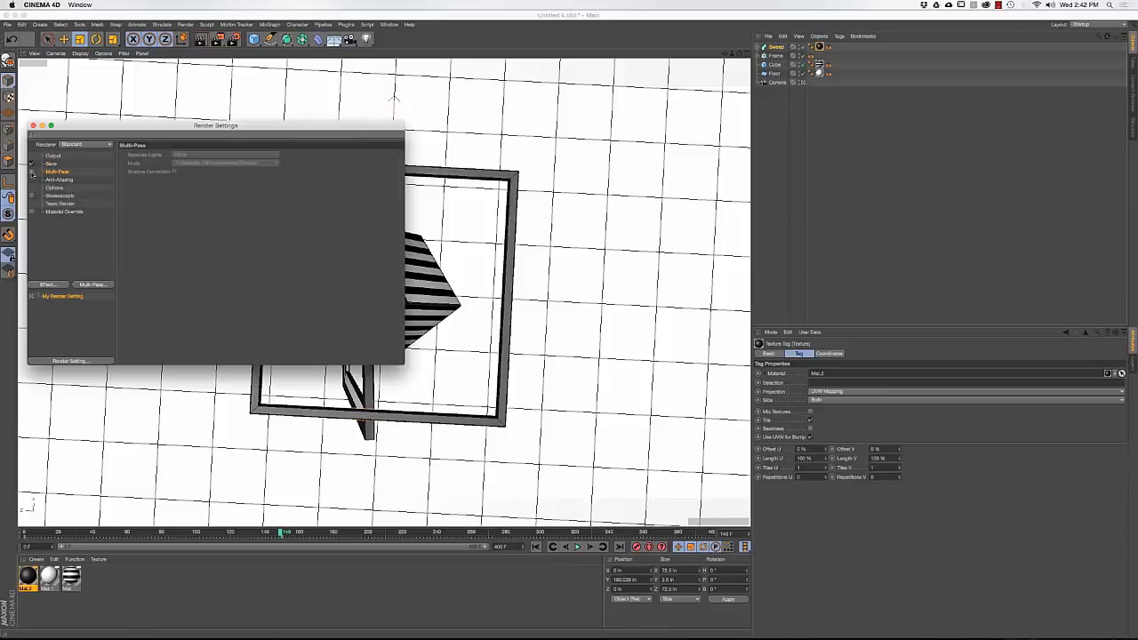
click(32, 172)
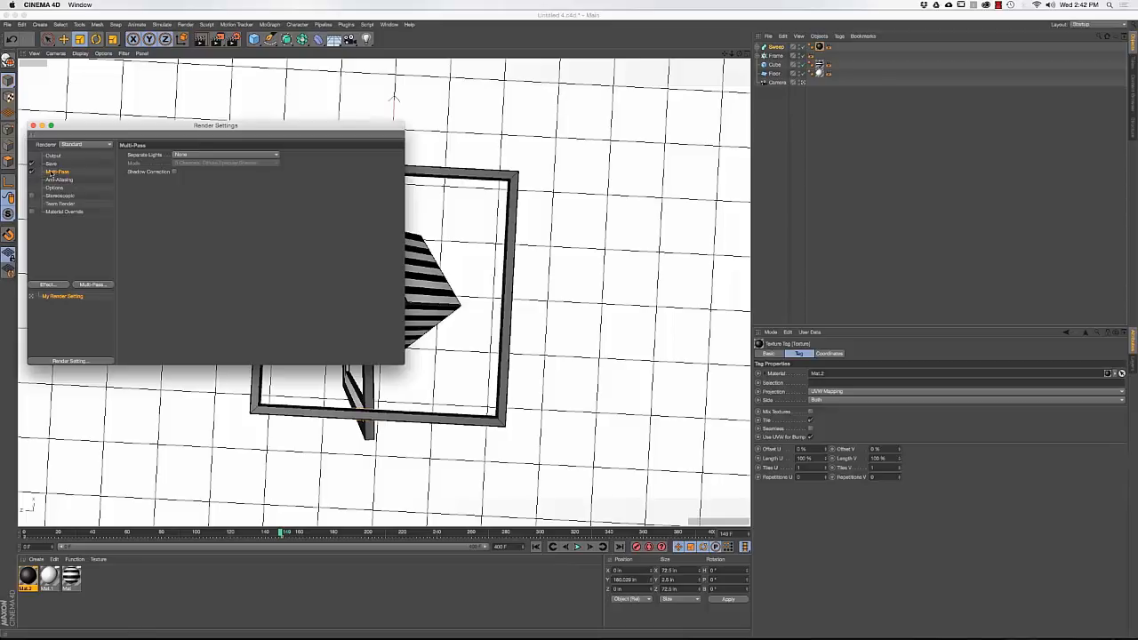
right_click(53, 172)
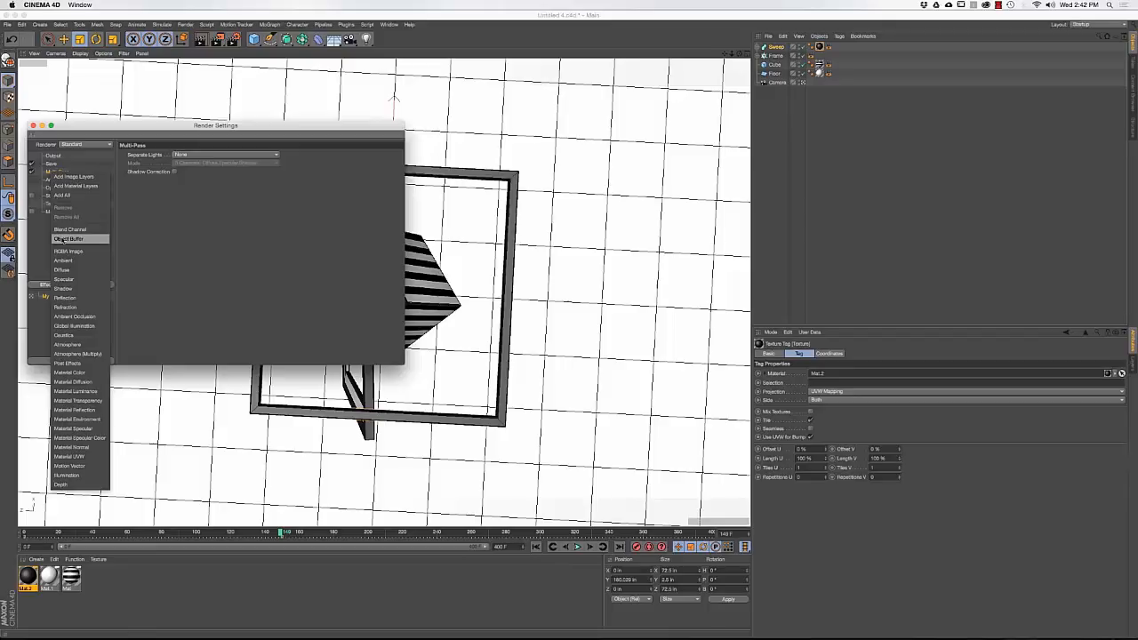
click(64, 239)
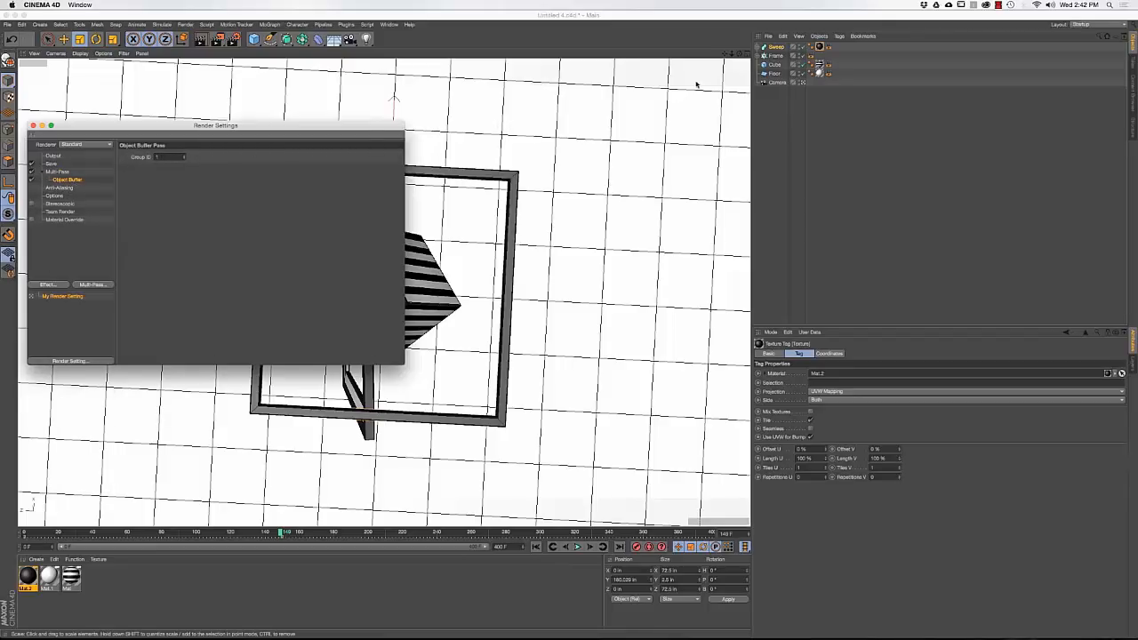
click(826, 65)
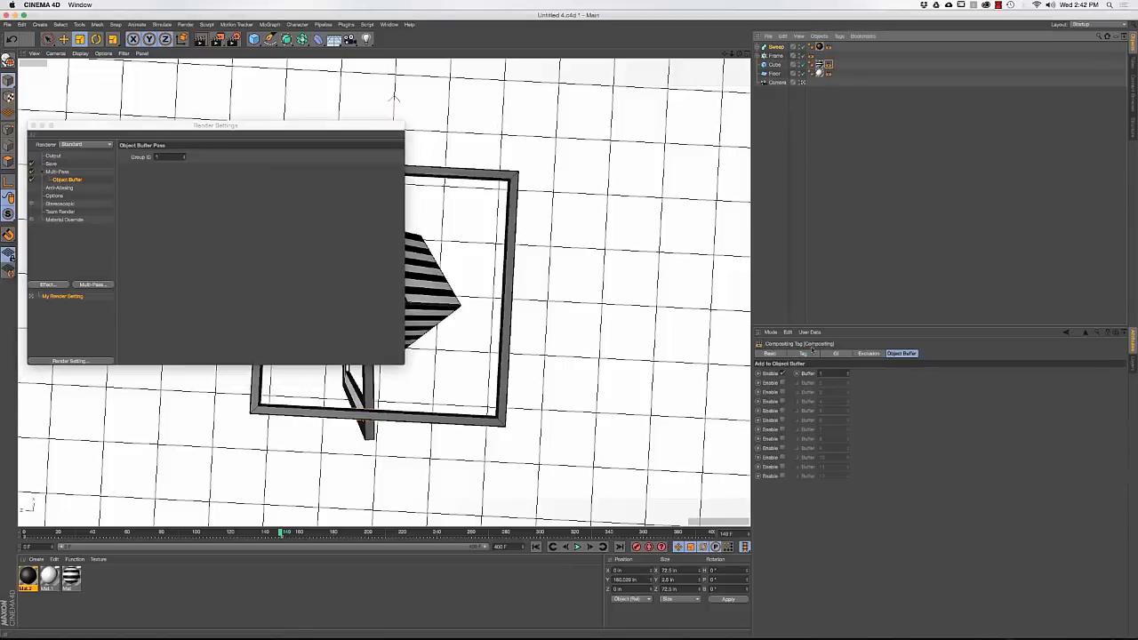
click(781, 374)
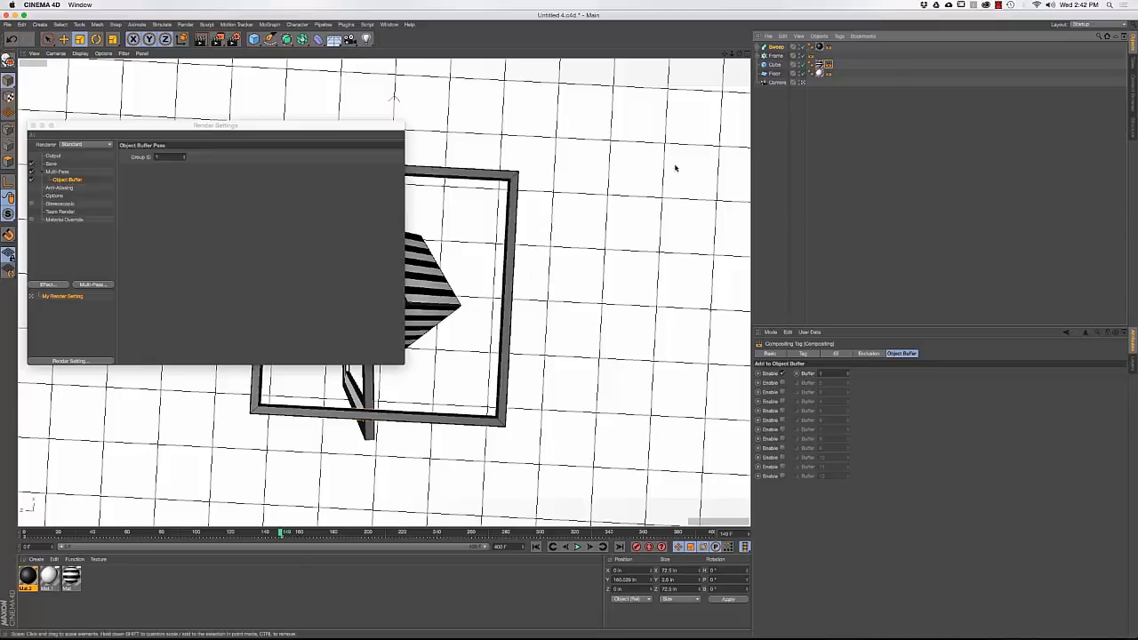
Add three more Object Buffer passes to the Multi-Pass settings and set their group IDs to 2, 3 and 4
right_click(71, 181)
click(82, 250)
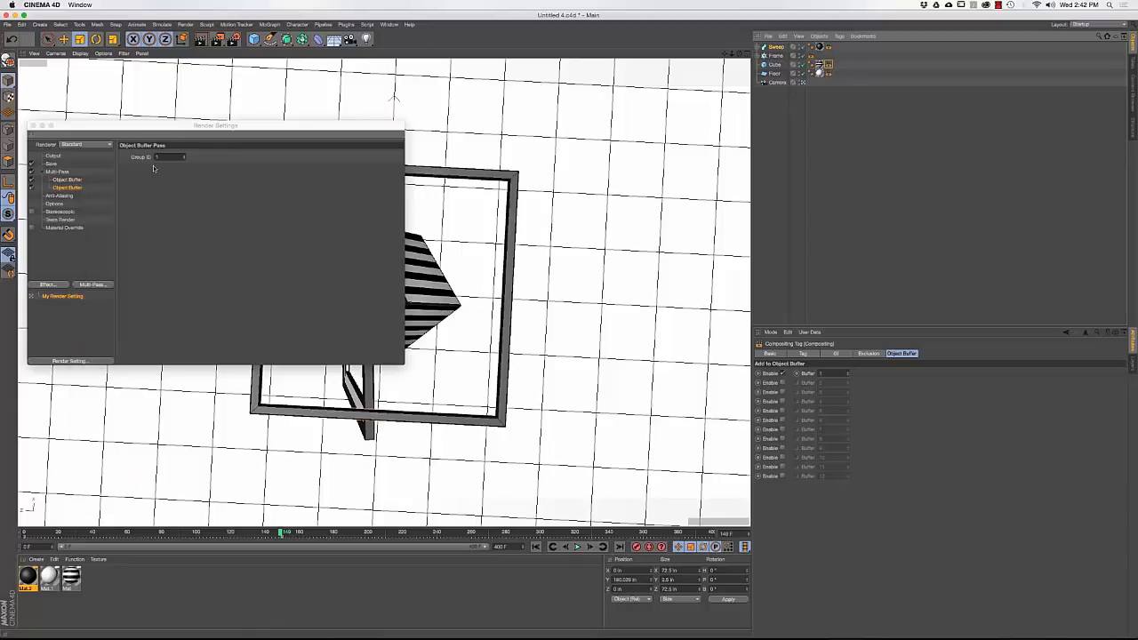
text(2)
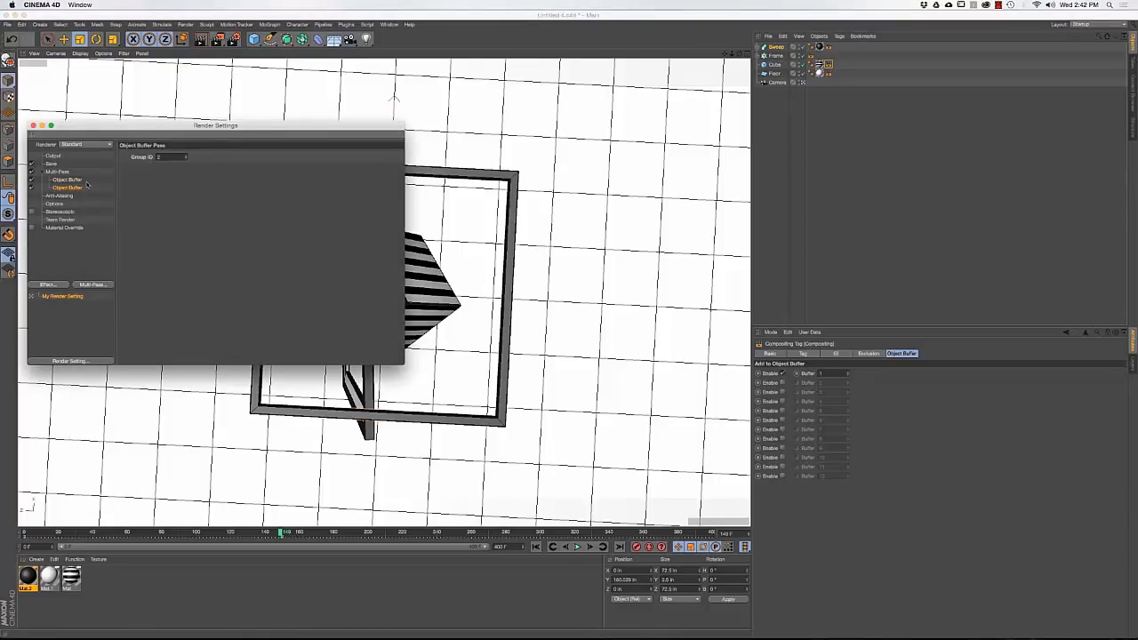
right_click(75, 189)
click(81, 259)
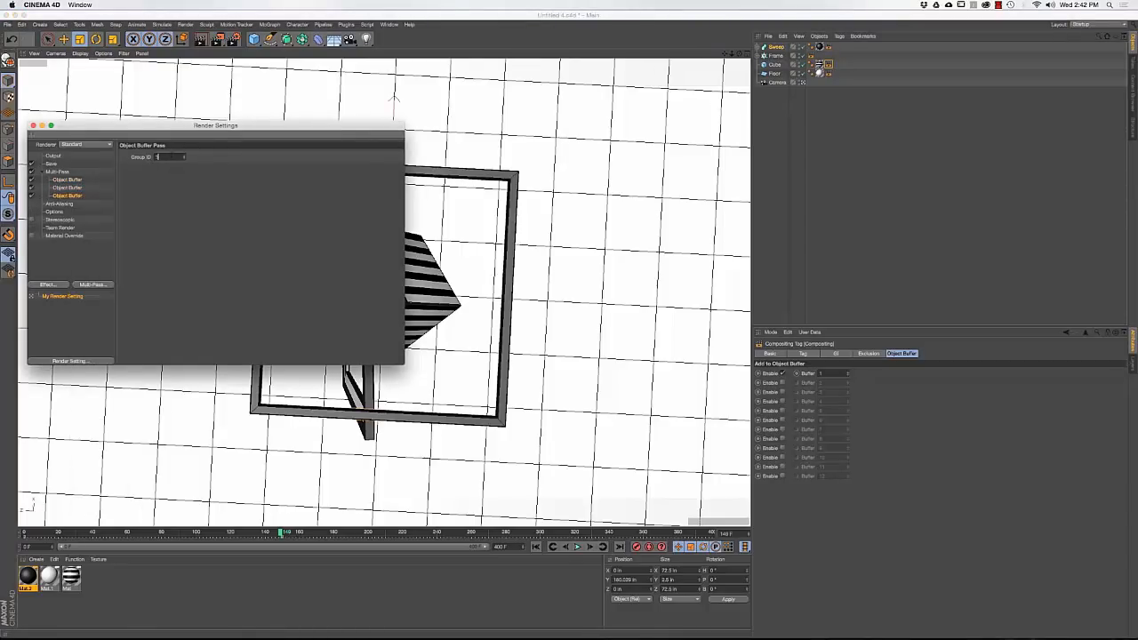
text(3)
right_click(76, 195)
click(89, 259)
click(156, 157)
text(4)
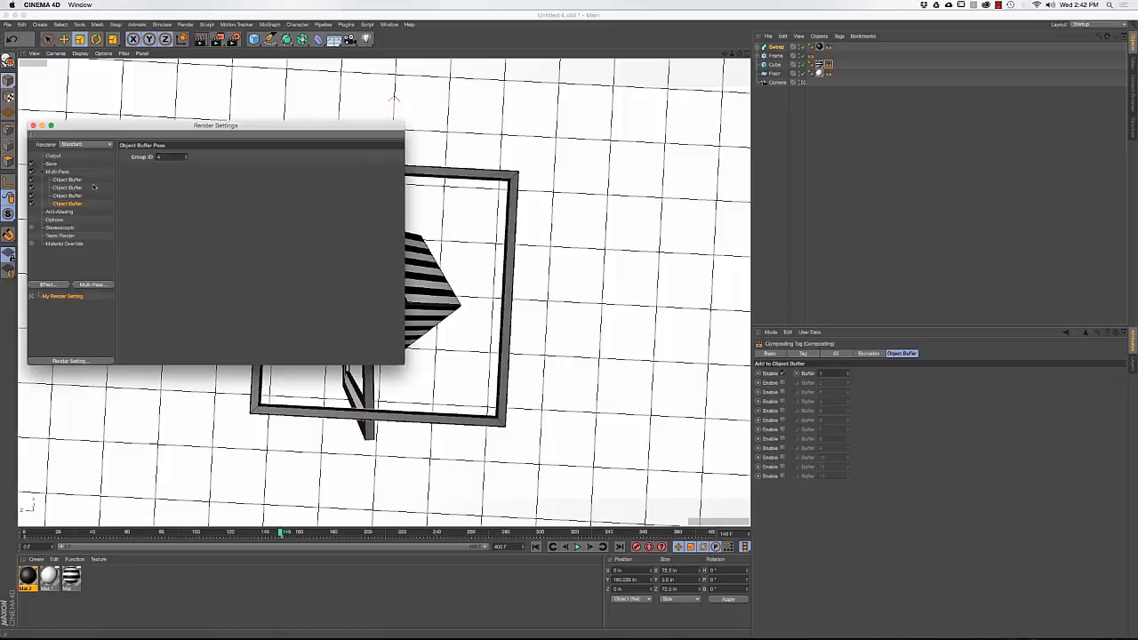
click(41, 172)
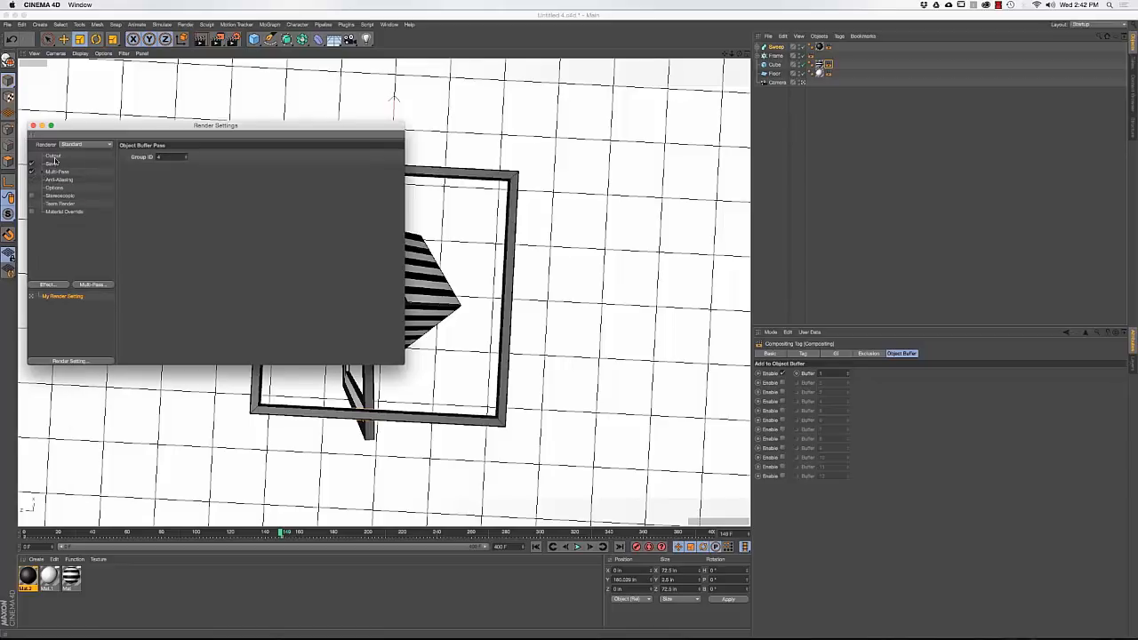
Review the film and video output presets and set the render output's frame range to All Frames
click(53, 155)
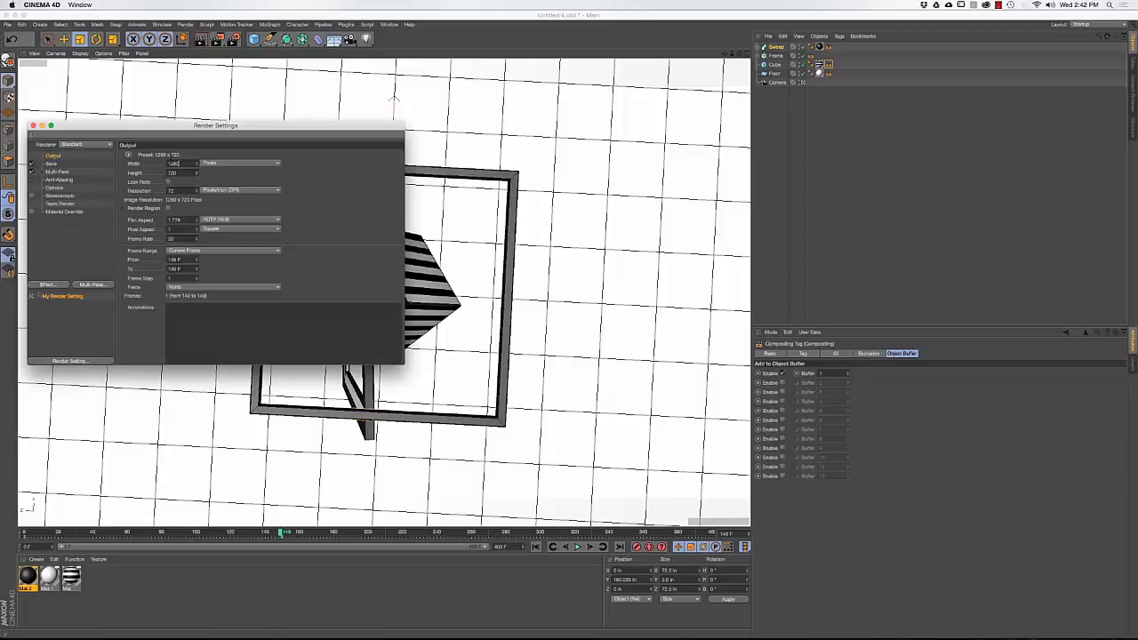
click(129, 156)
mouse_move(136, 182)
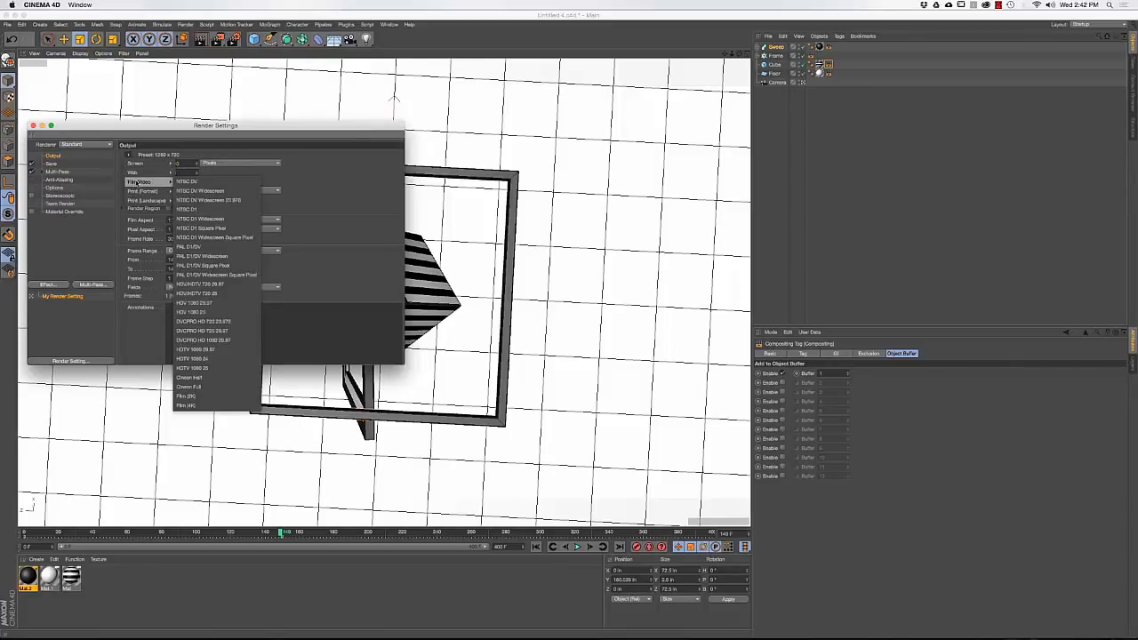
click(150, 147)
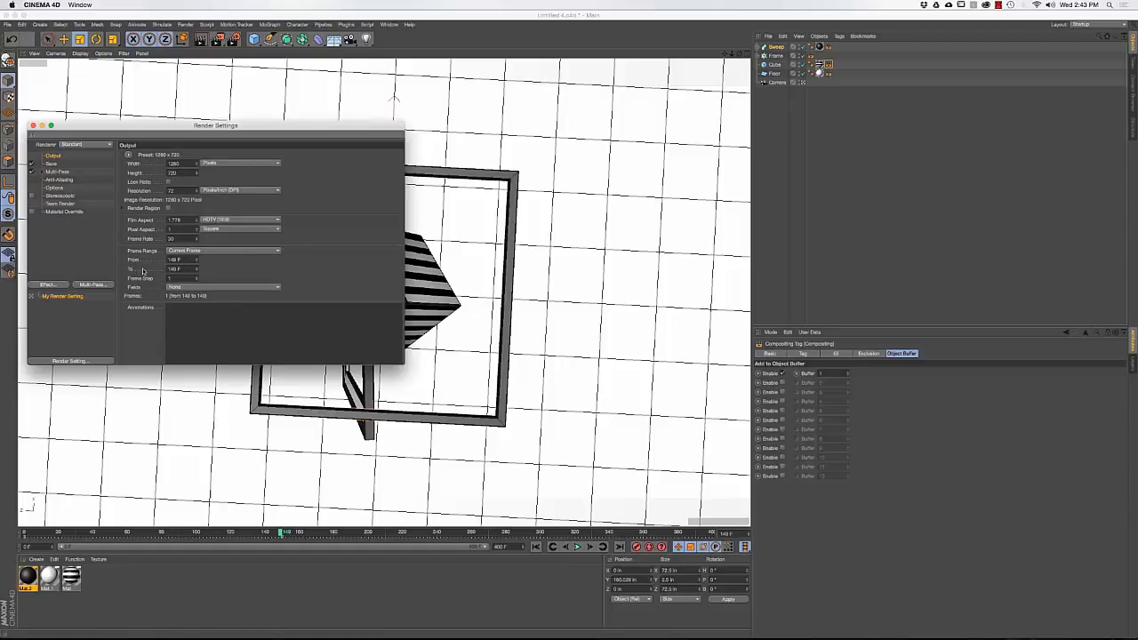
drag(145, 128, 600, 60)
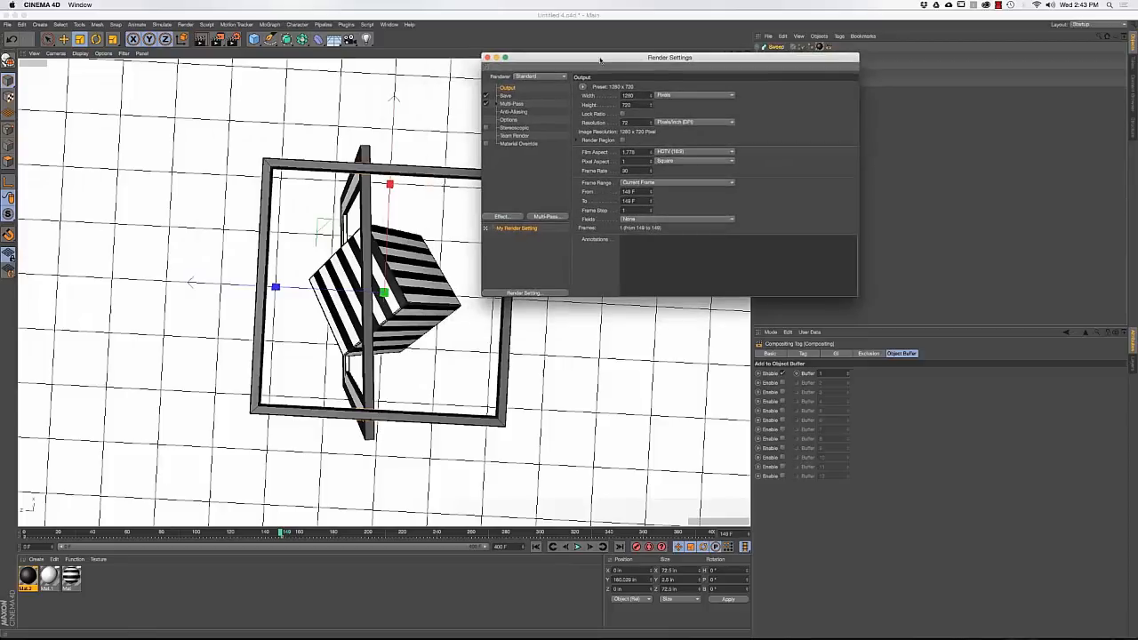
click(625, 181)
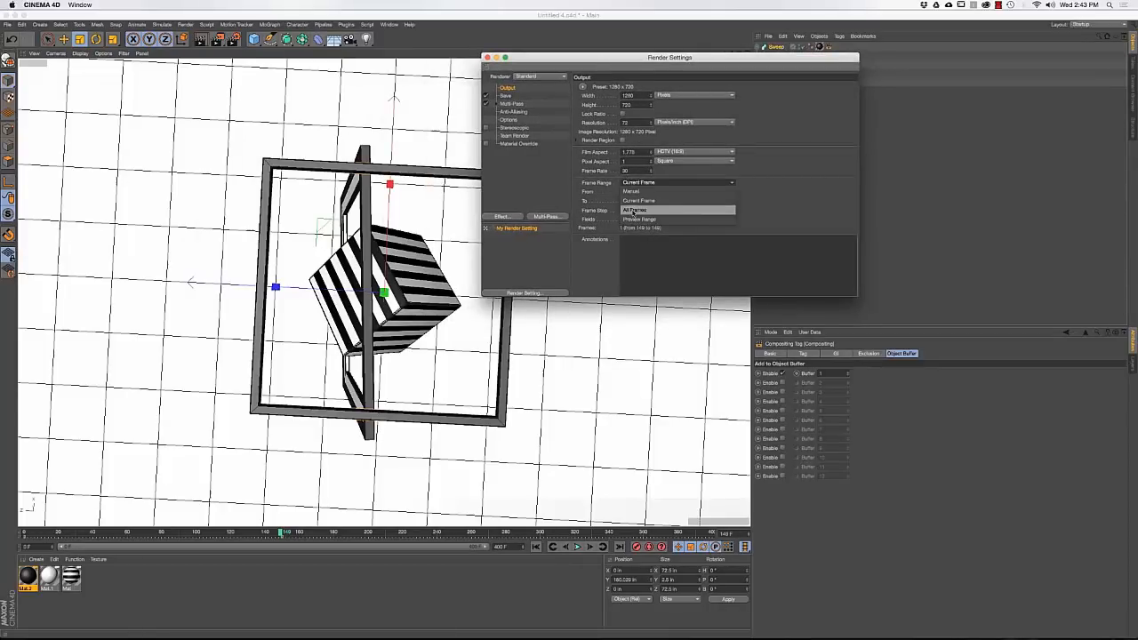
click(635, 192)
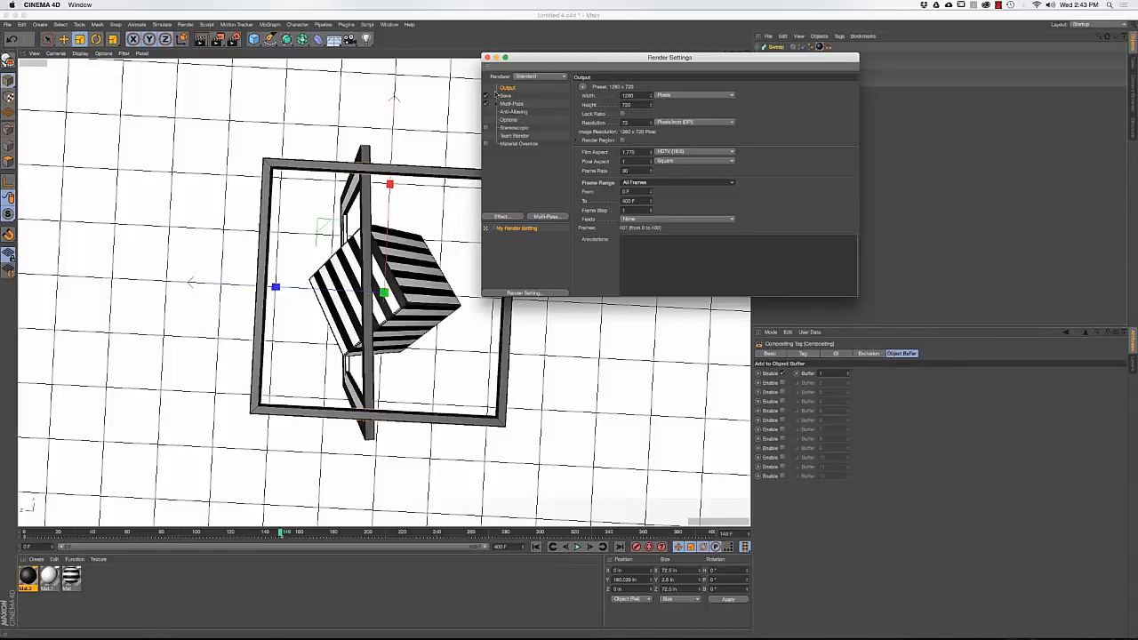
Close the render settings and switch to After Effects
click(486, 57)
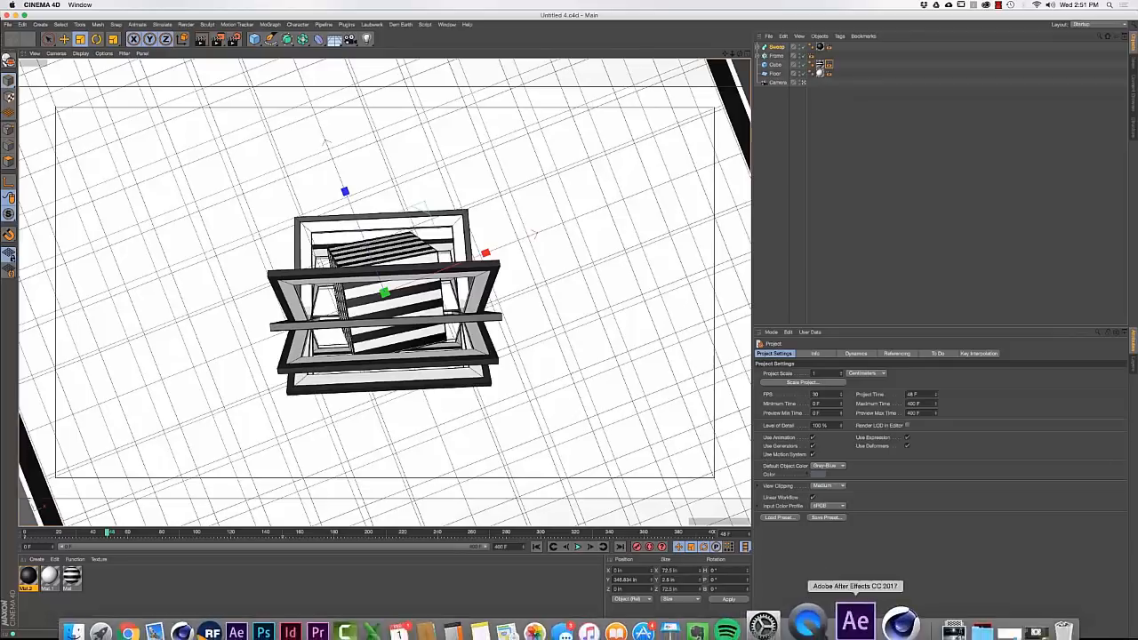
click(854, 609)
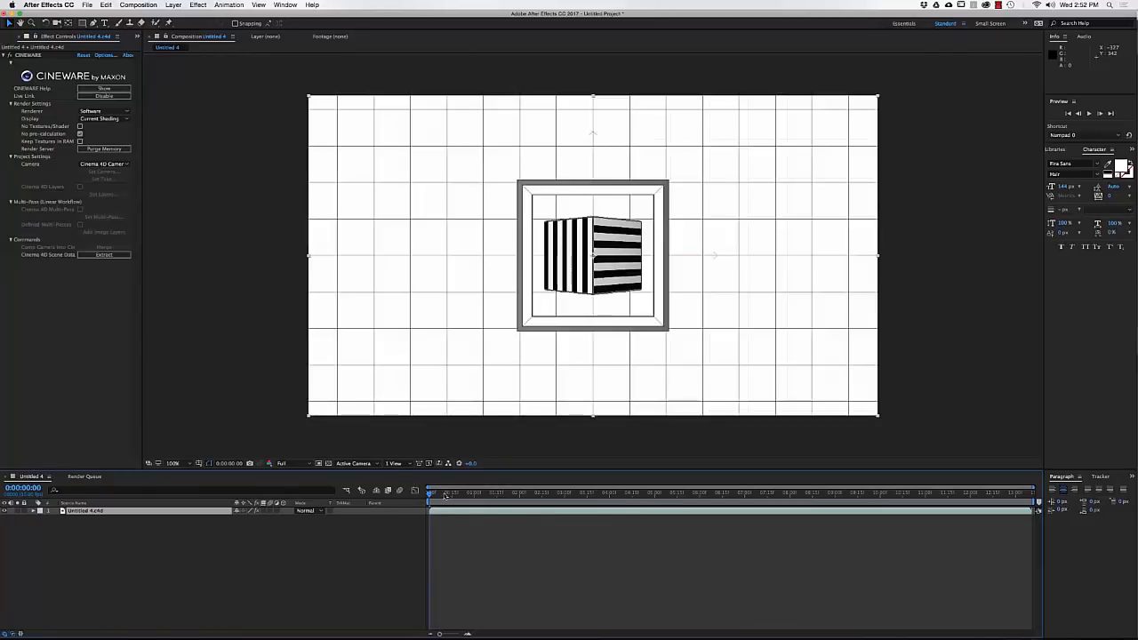
Scrub through the Untitled 4.c4d animation and examine the layer's CINEWARE effect, finishing with the current time at 0:00:00:27
drag(444, 495, 568, 495)
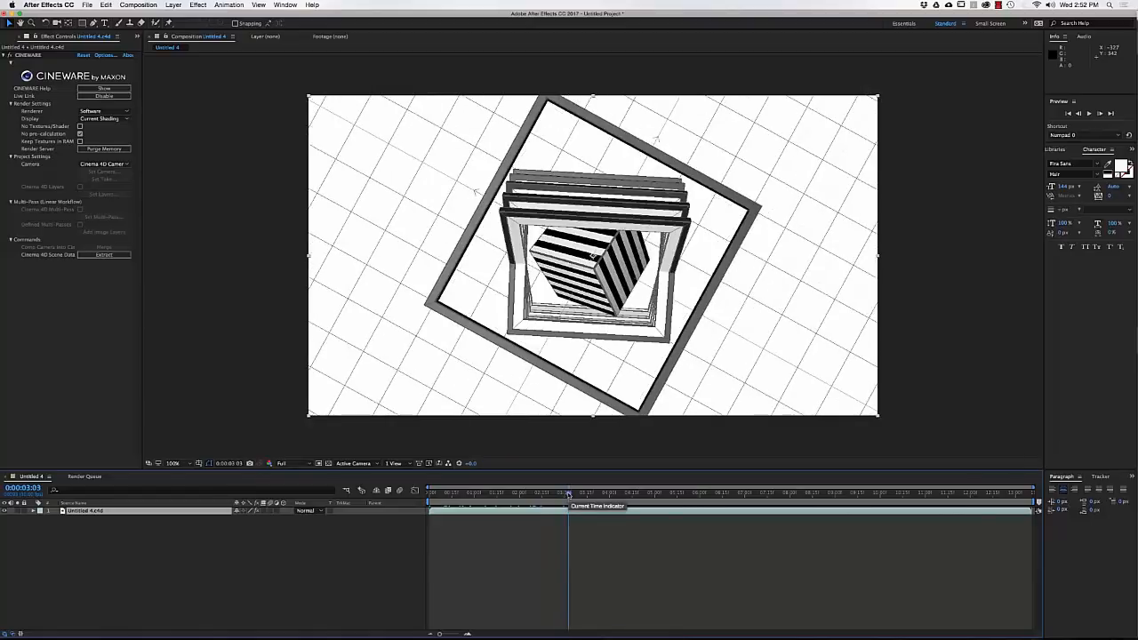
drag(568, 494, 492, 498)
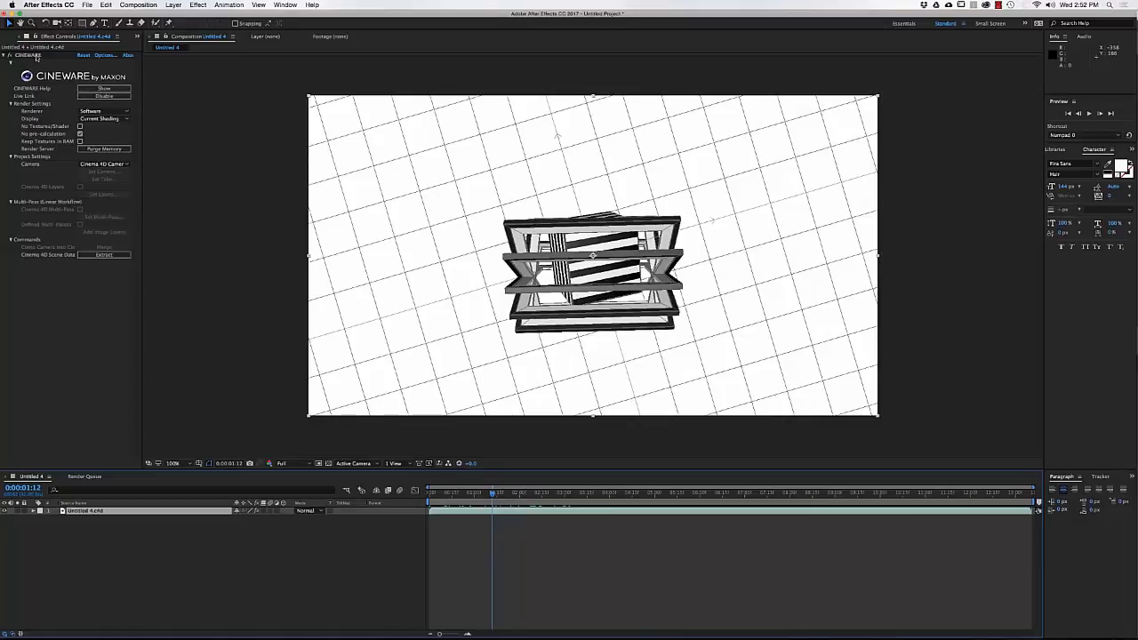
click(36, 58)
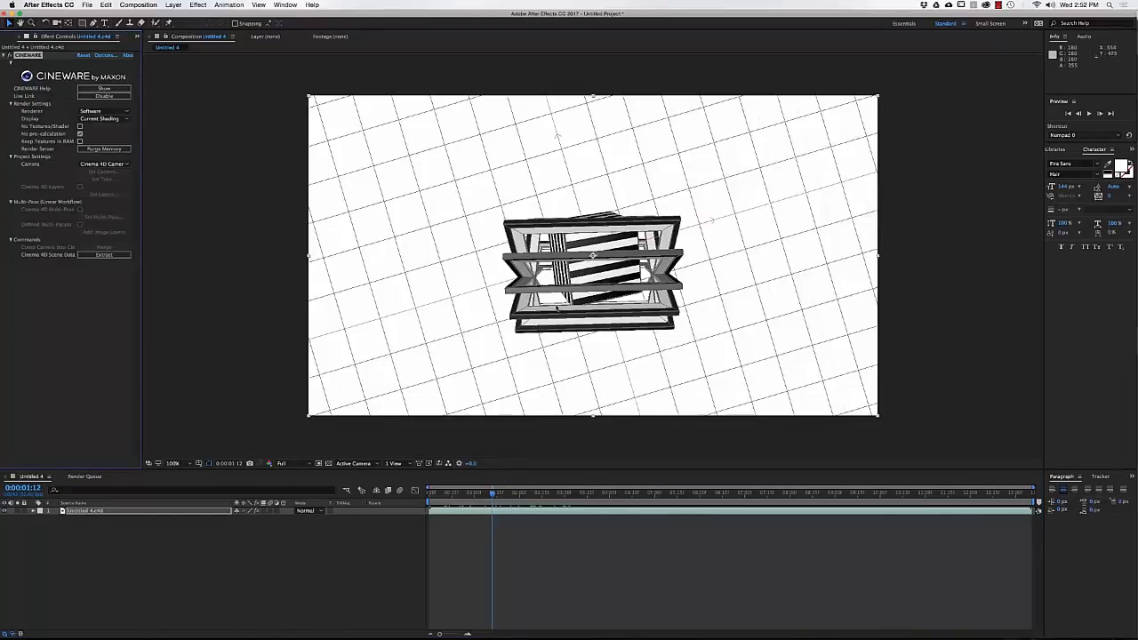
click(527, 447)
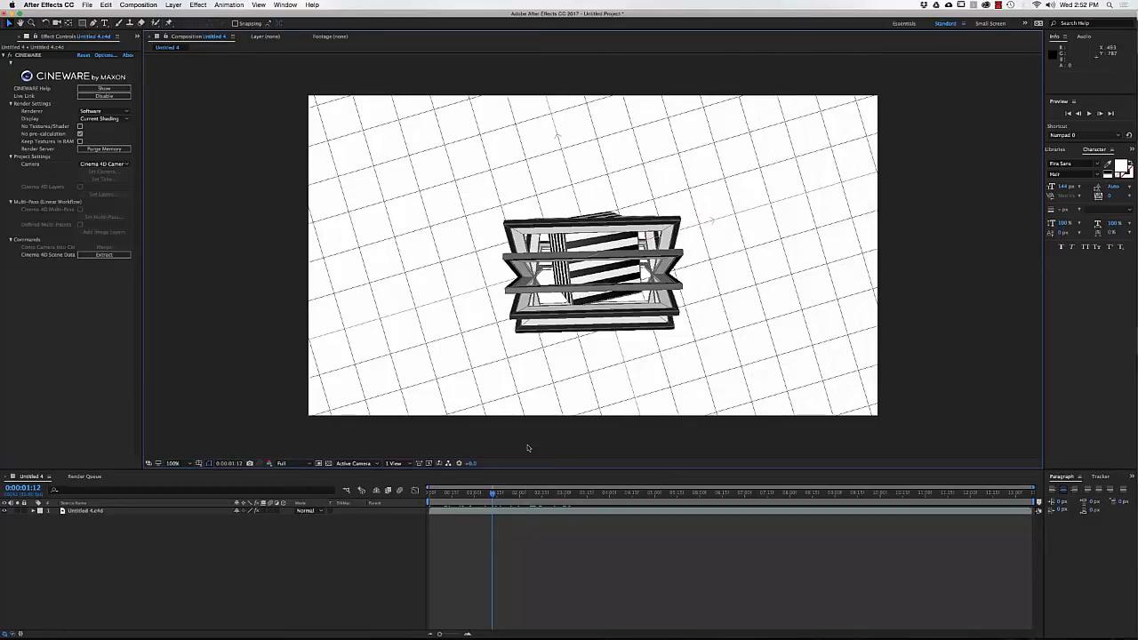
click(528, 512)
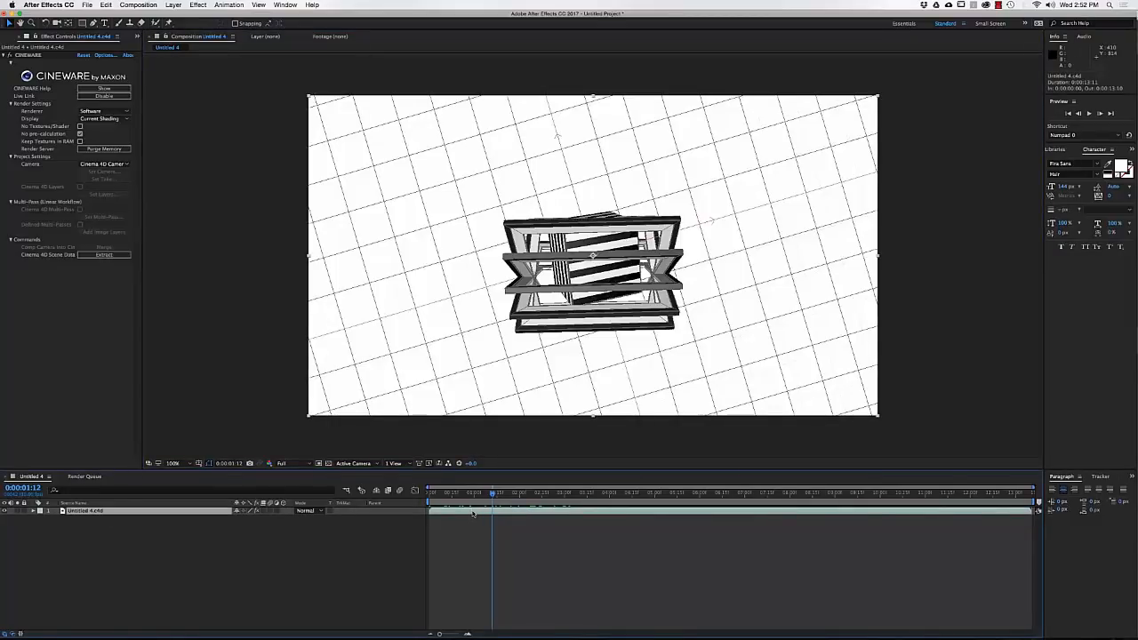
click(28, 55)
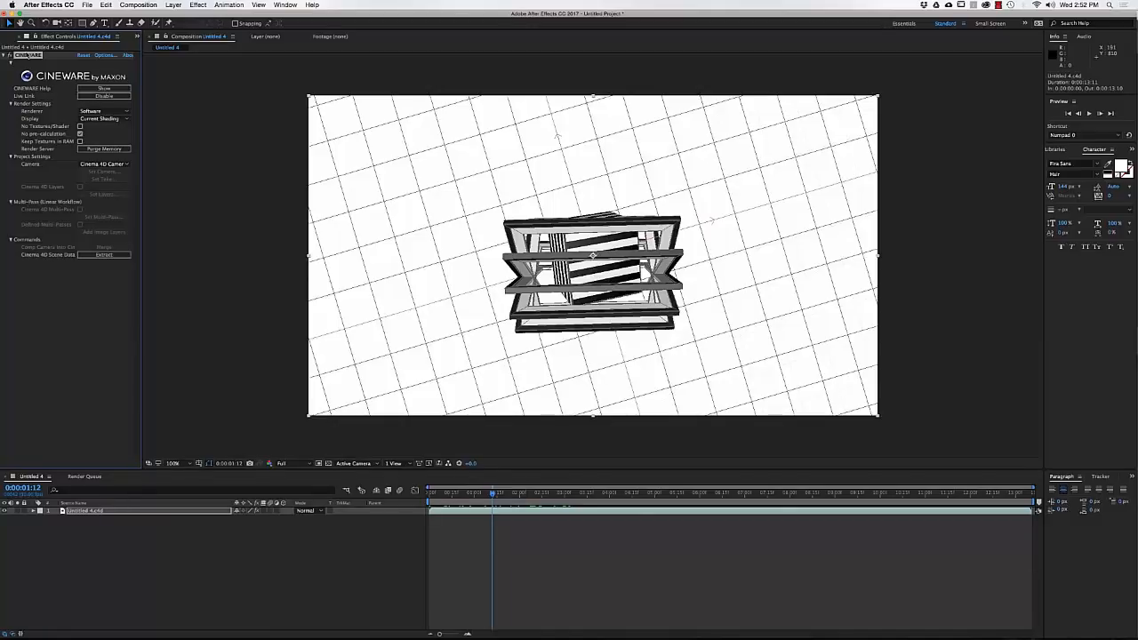
click(174, 512)
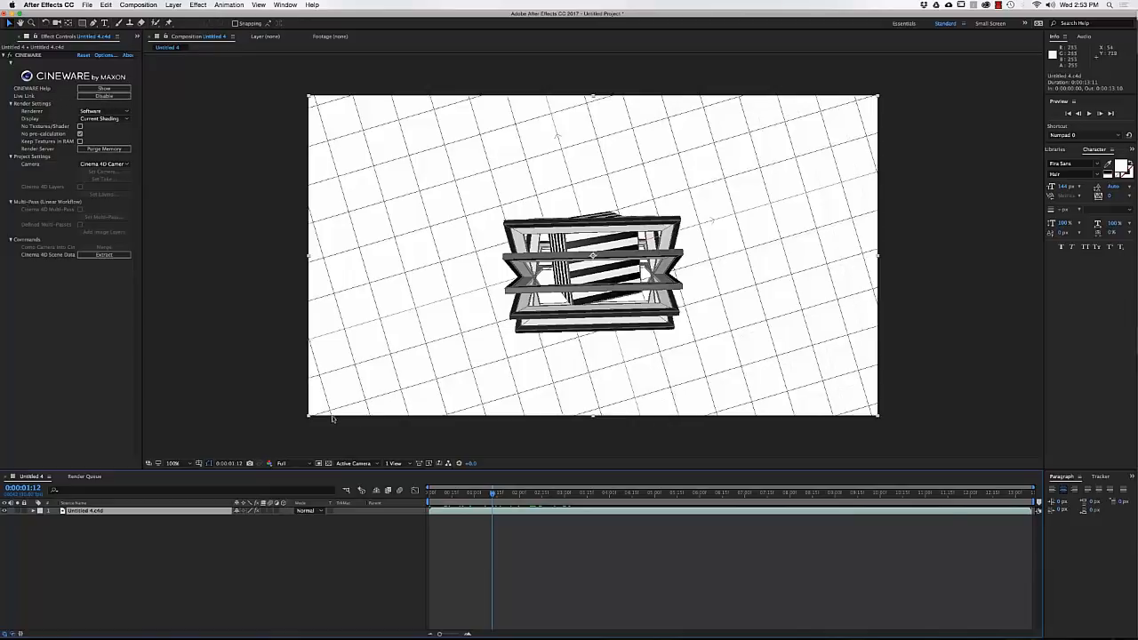
click(471, 494)
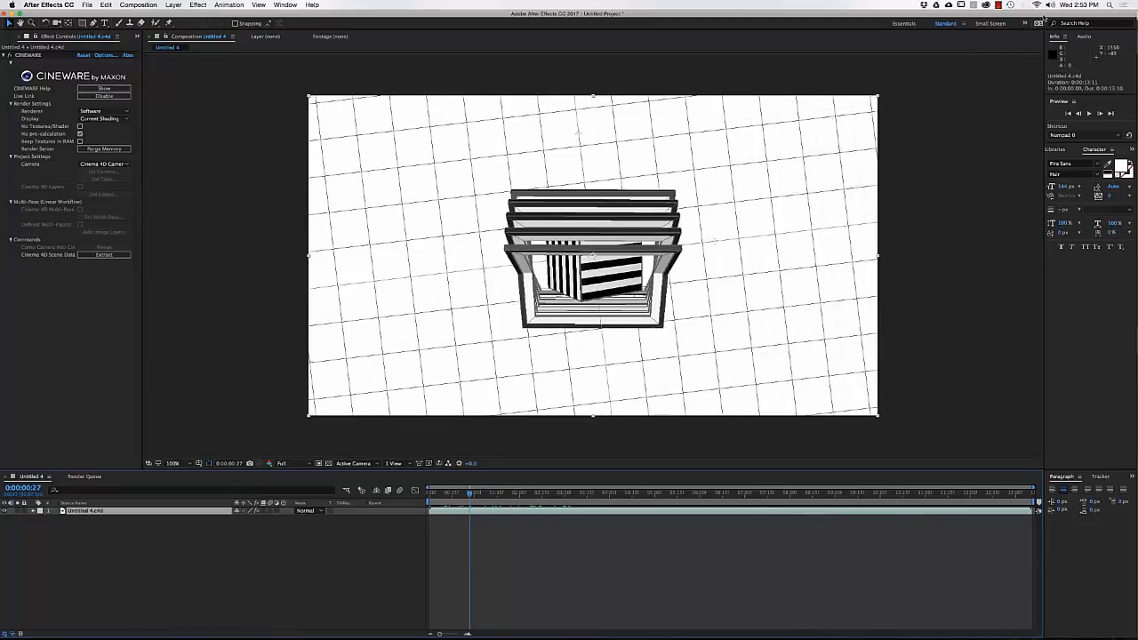
Narrow the After Effects window and place it side by side with the Cinema 4D window, with the Cinema 4D scene at frame 174
drag(1046, 12, 1012, 12)
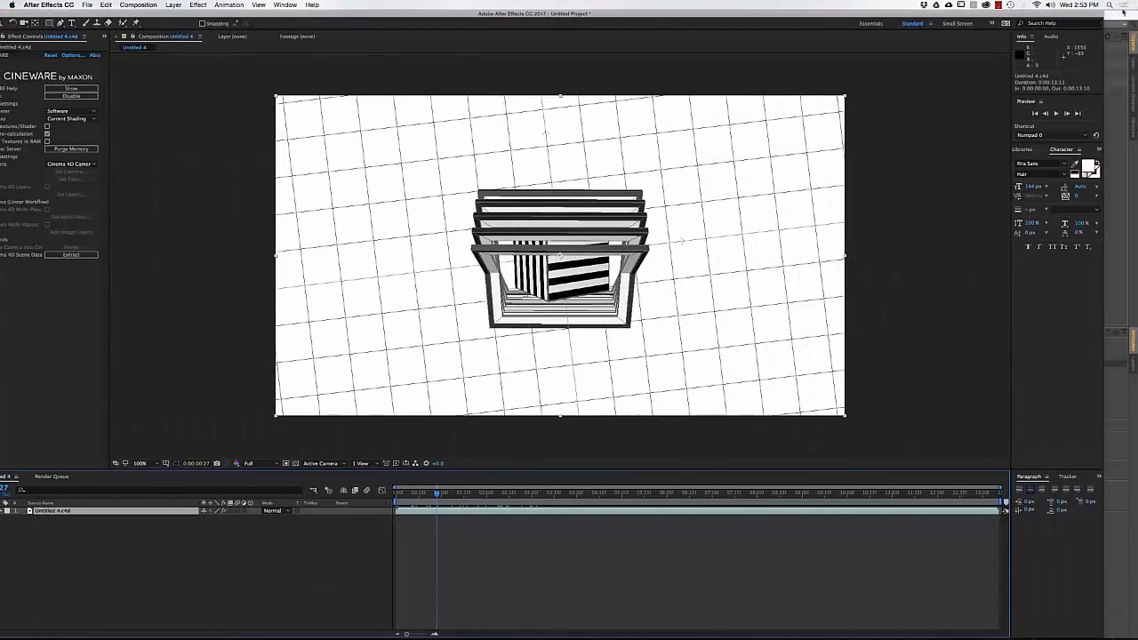
drag(1103, 11, 407, 18)
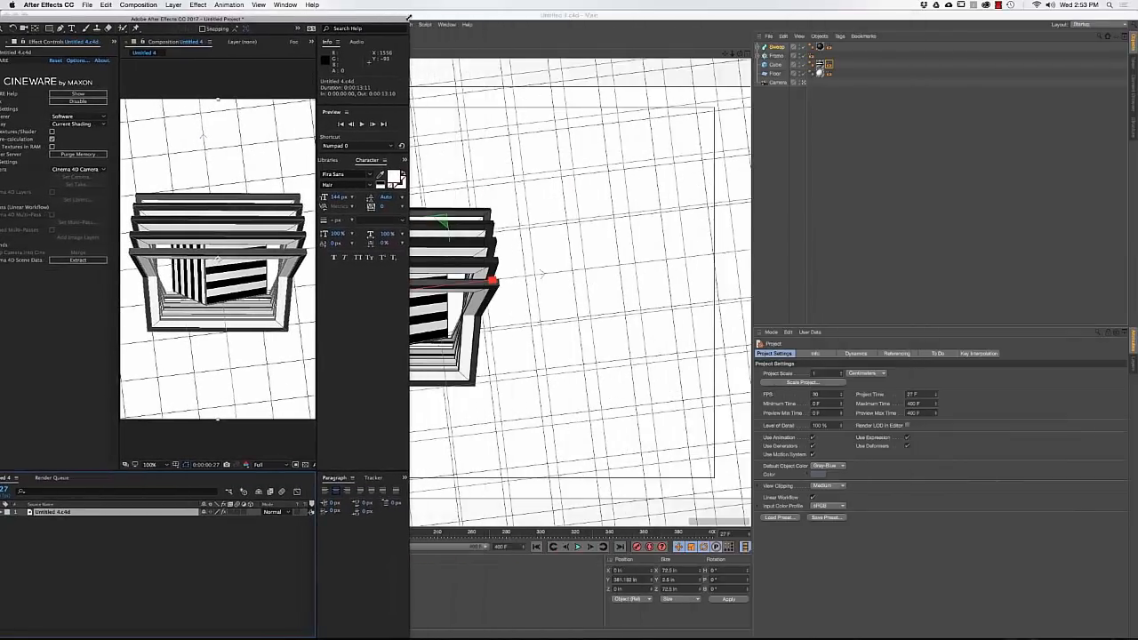
click(592, 14)
drag(592, 3, 605, 4)
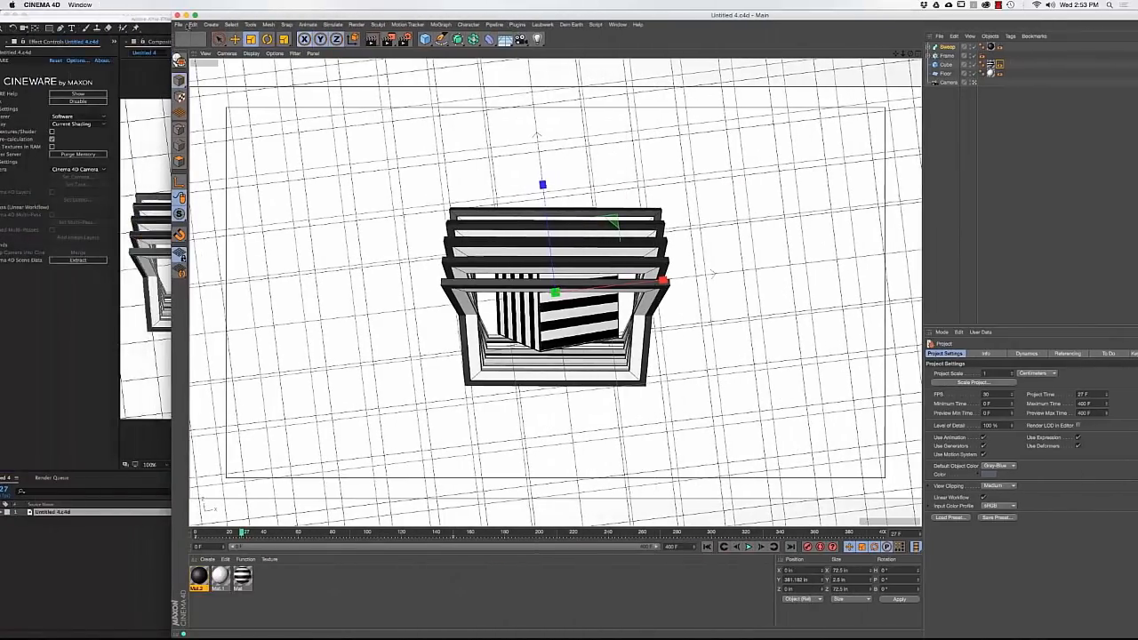
drag(166, 13, 215, 9)
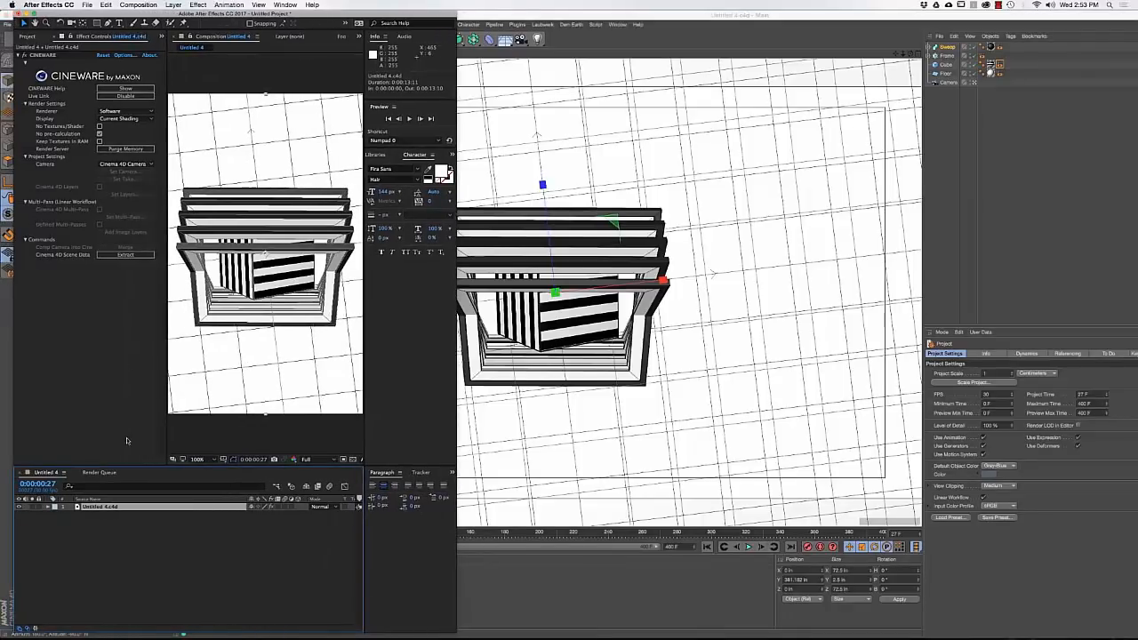
click(495, 538)
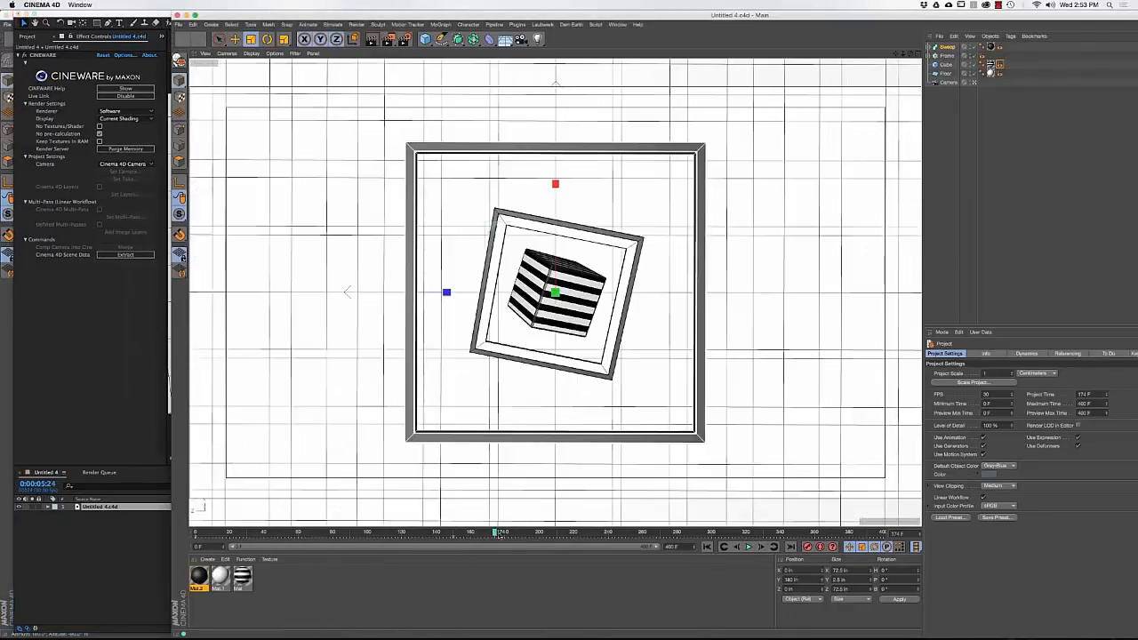
drag(569, 4, 800, 3)
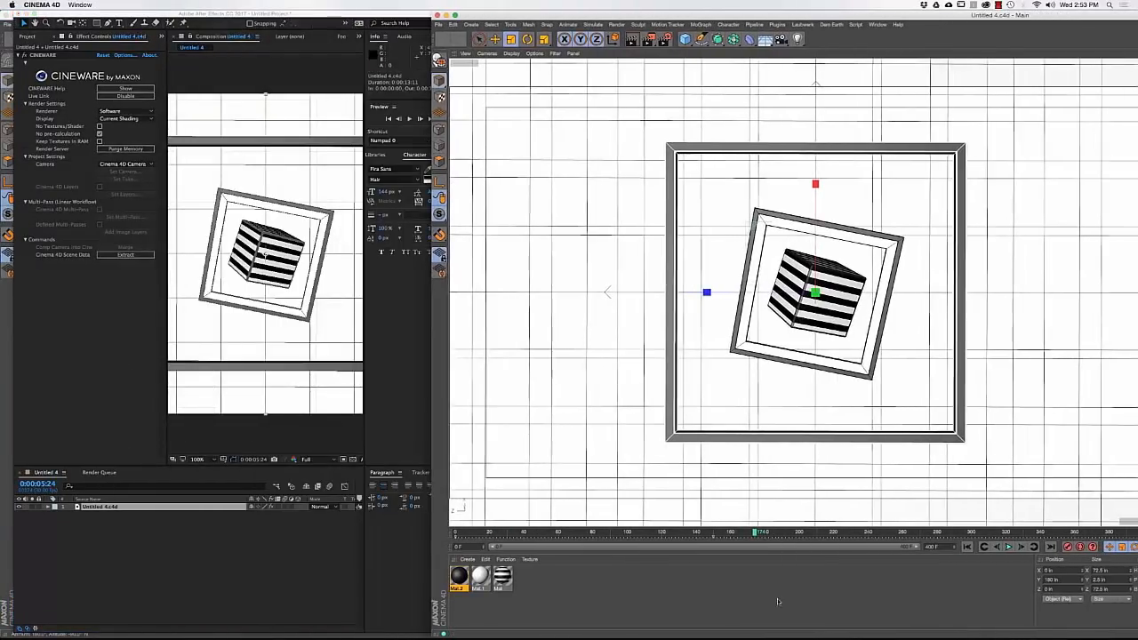
Scrub Cinema 4D to about frame 65, then widen the After Effects window and set its composition time to 0:00:05:17
drag(716, 534, 565, 540)
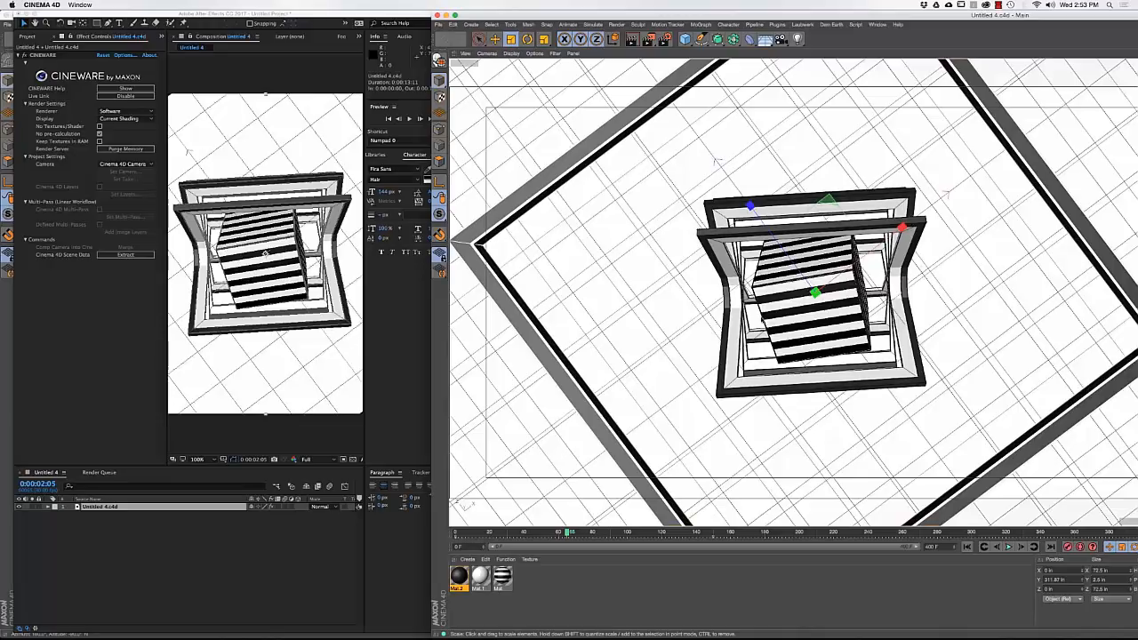
click(237, 556)
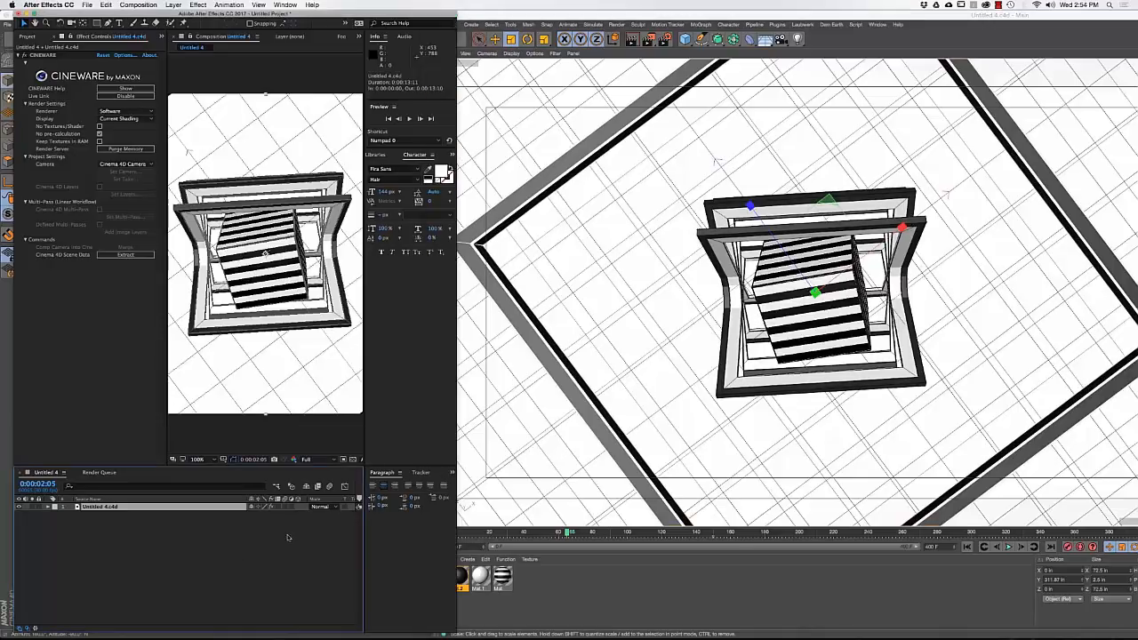
drag(458, 12, 656, 12)
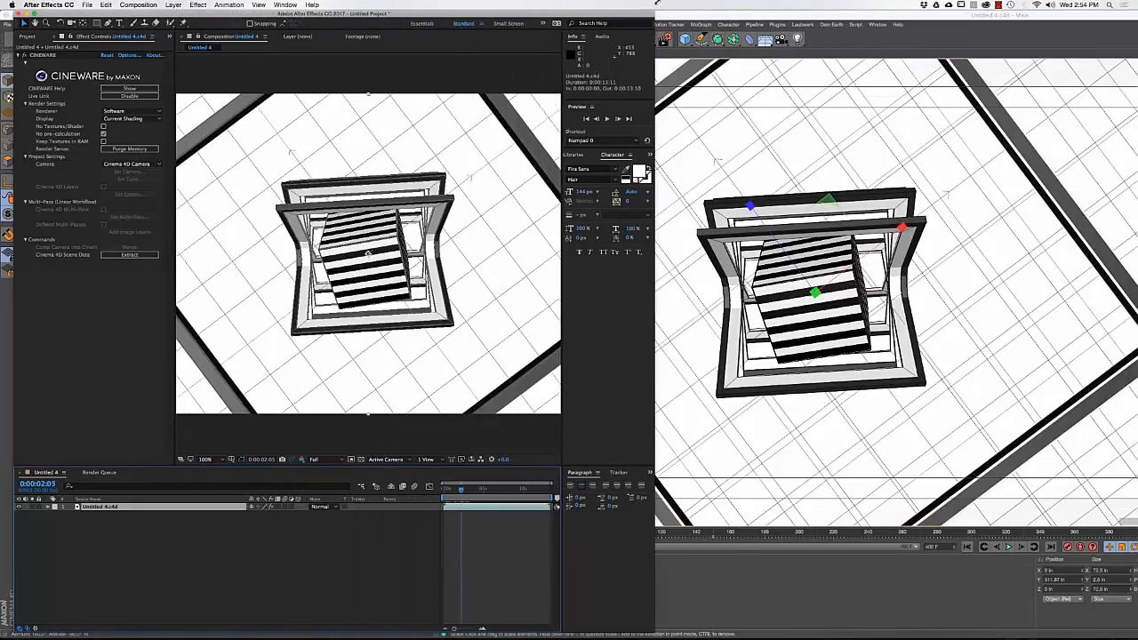
click(488, 492)
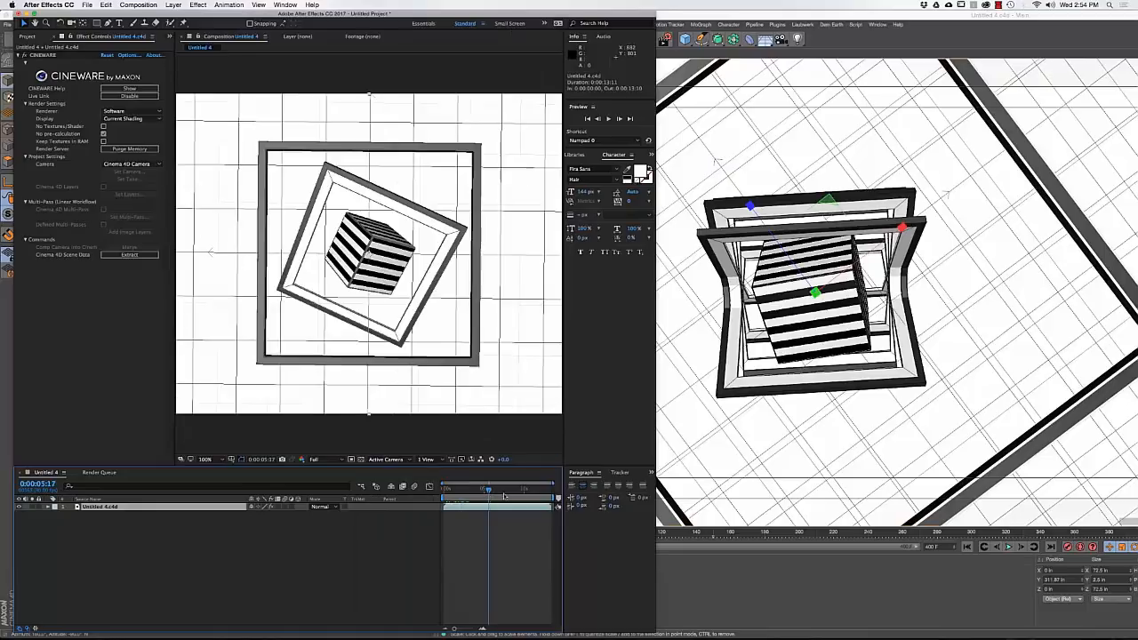
Delete the striped cube in Cinema 4D, save the scene and check the composition in After Effects at 0:00:03:04
click(897, 21)
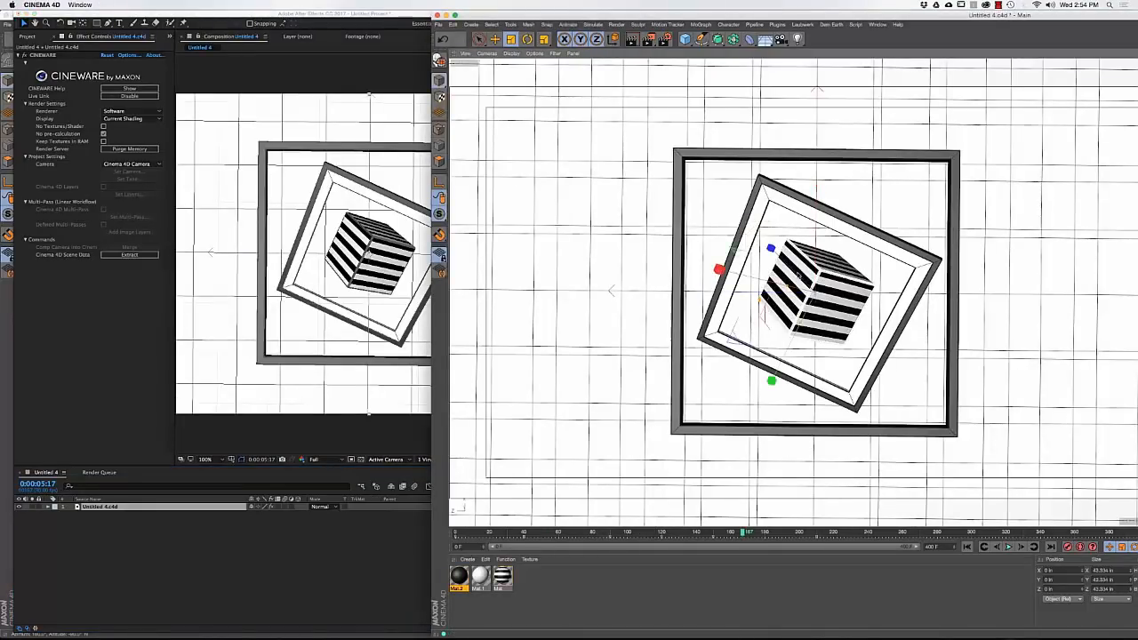
key(Delete)
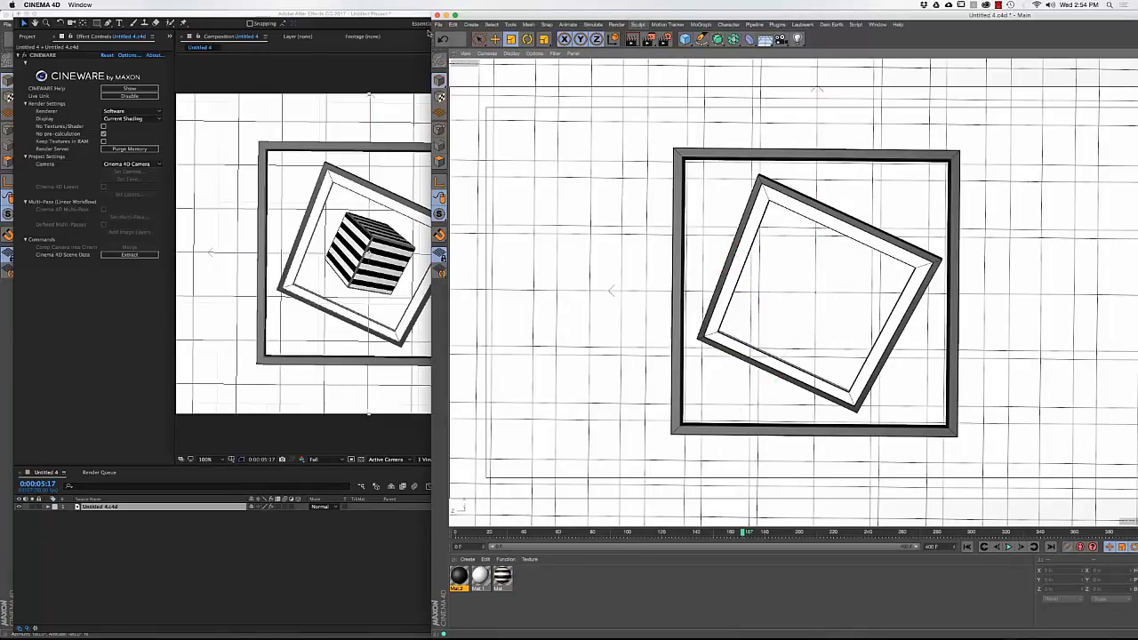
click(385, 290)
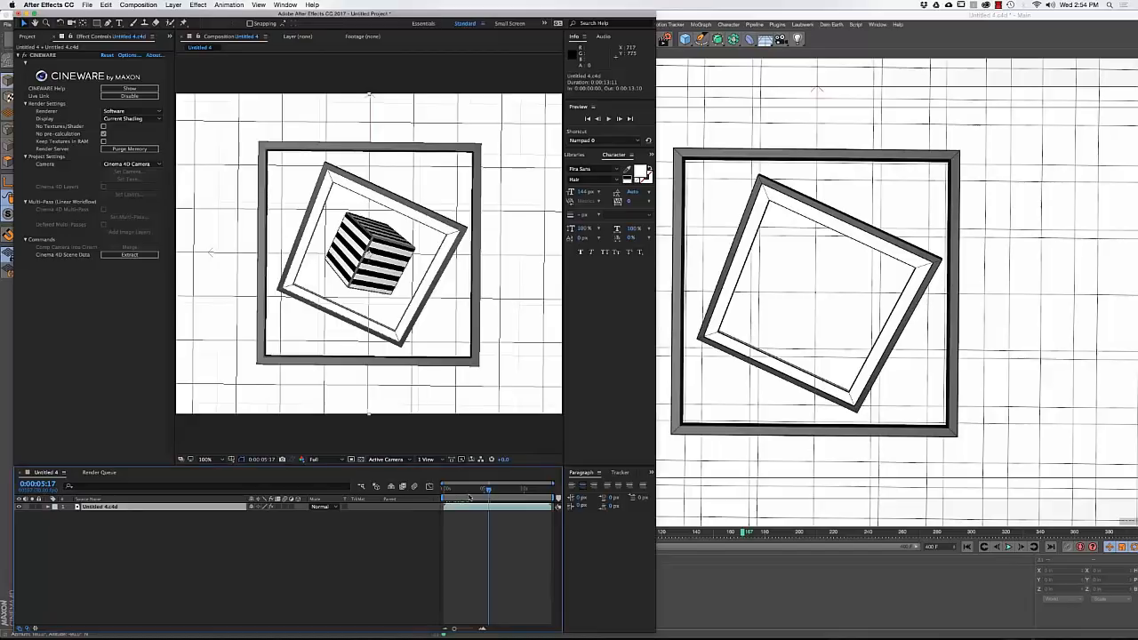
drag(489, 492, 470, 493)
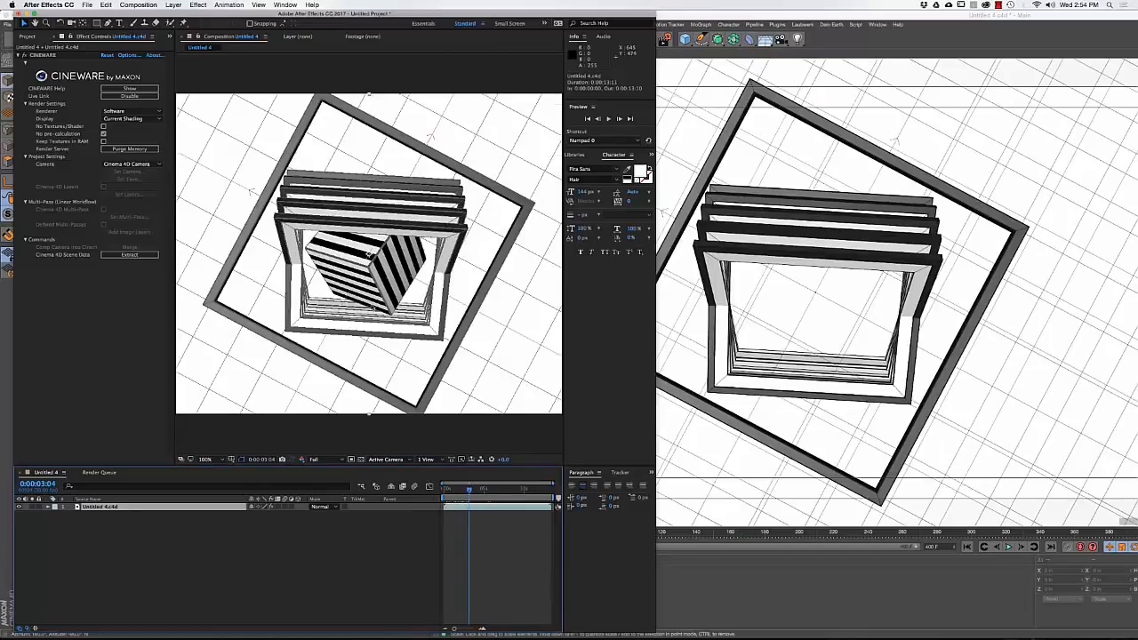
click(772, 23)
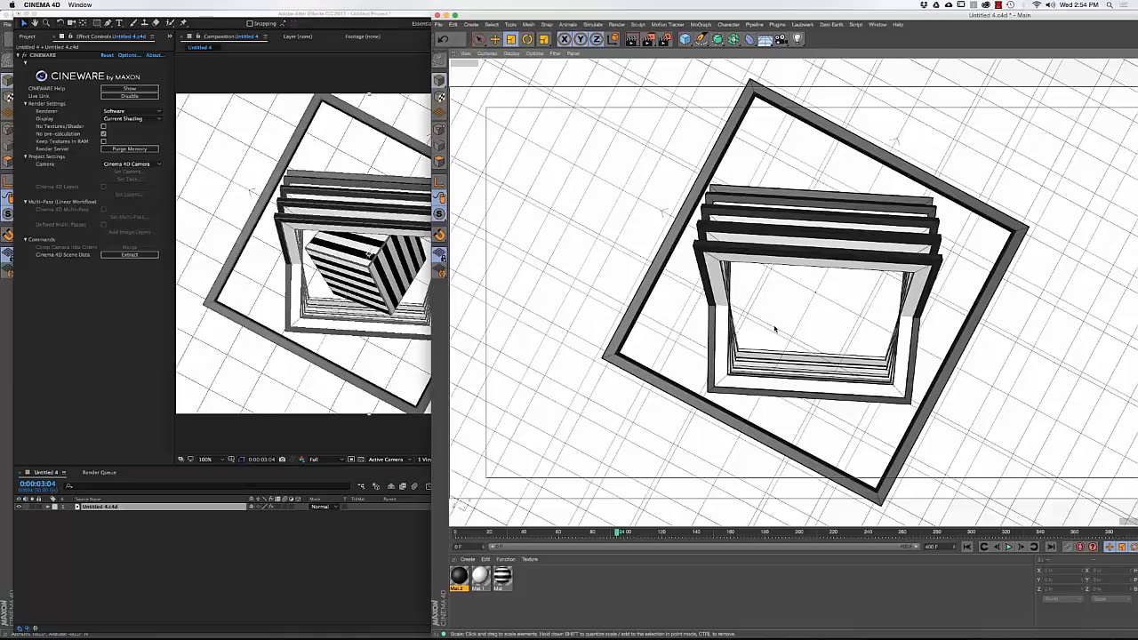
key(super+s)
click(365, 20)
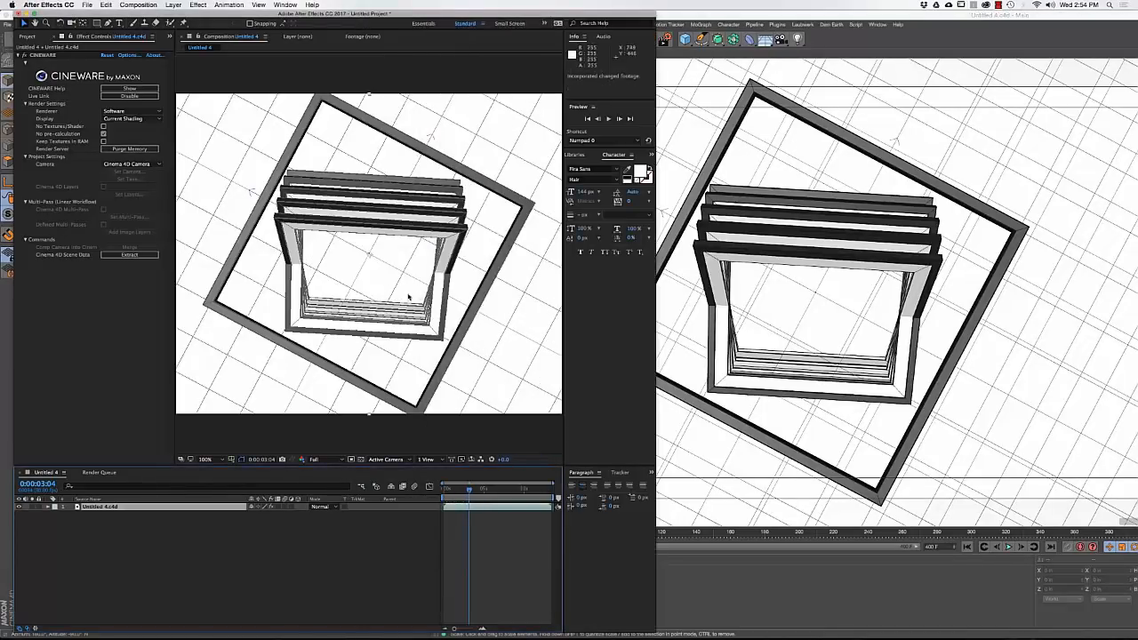
Undo the striped cube's deletion in Cinema 4D
click(826, 20)
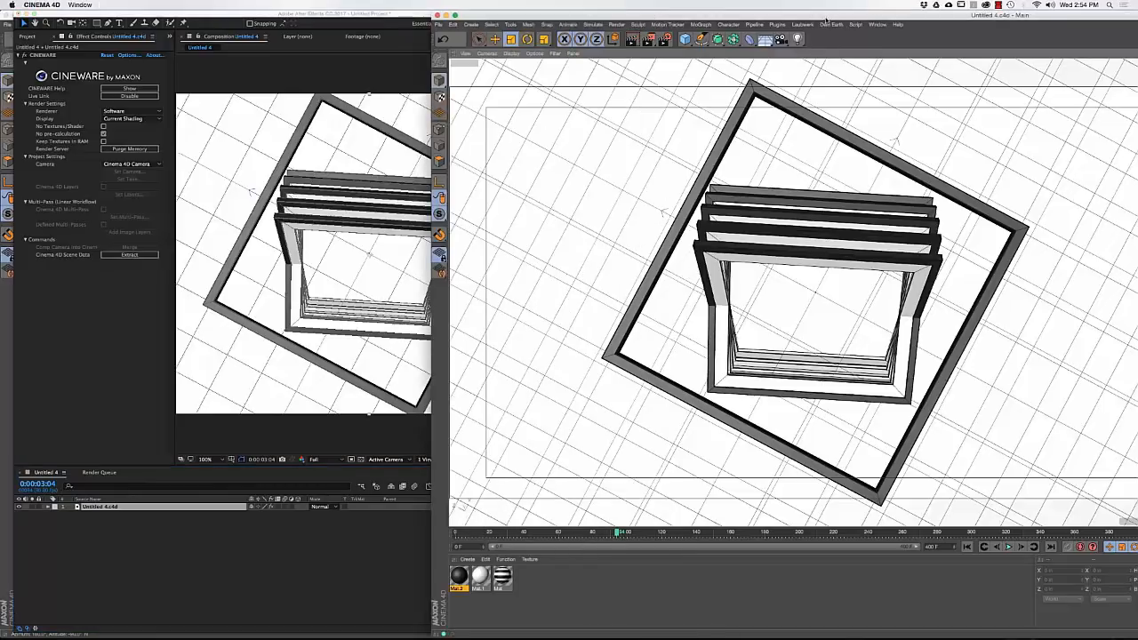
key(super+z)
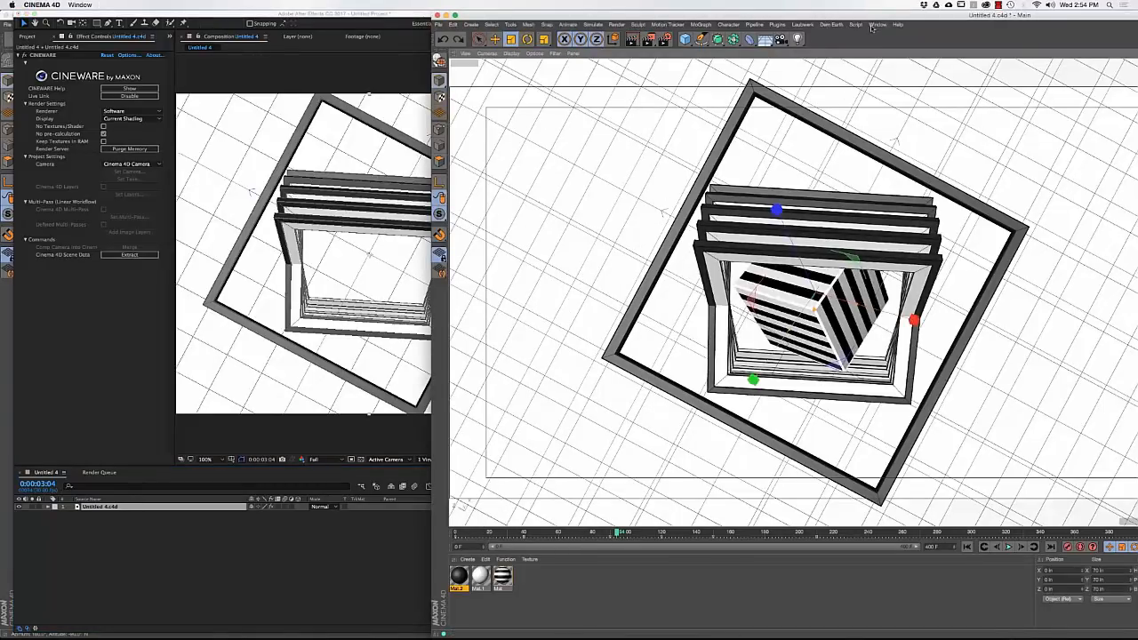
Copy the Sweep's Mat.2 texture tag onto the Cube and check the composition in After Effects at 0:00:05:29
drag(847, 15, 536, 15)
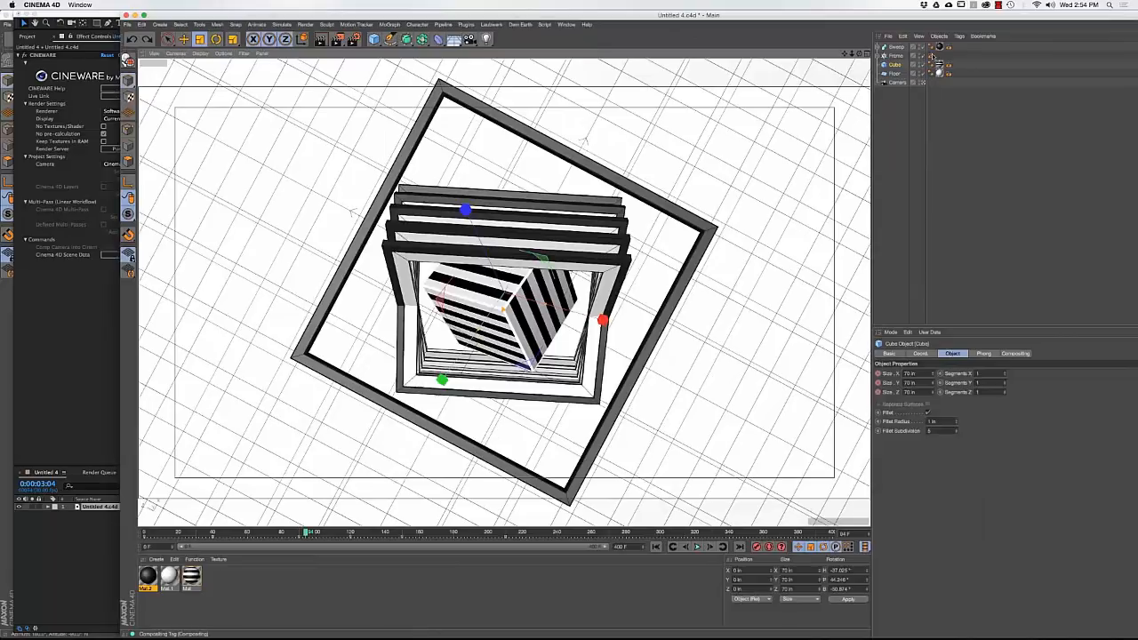
ctrl+drag(940, 48, 946, 67)
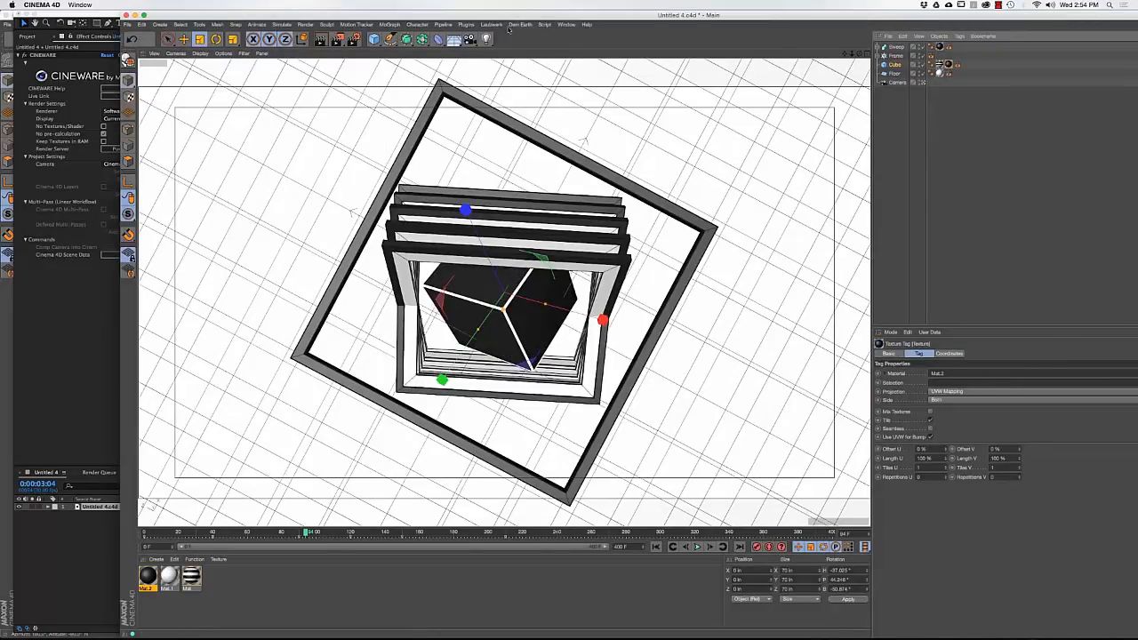
click(49, 17)
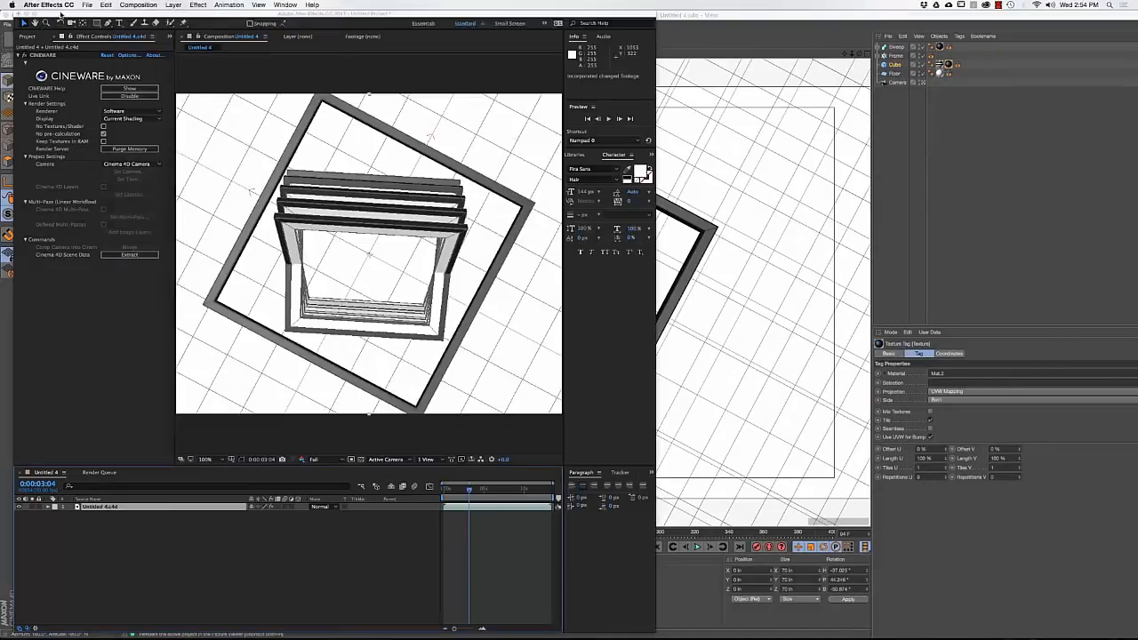
drag(468, 488, 492, 490)
Undo the Cube's added Mat.2 texture in Cinema 4D, save the scene and return to After Effects
click(755, 17)
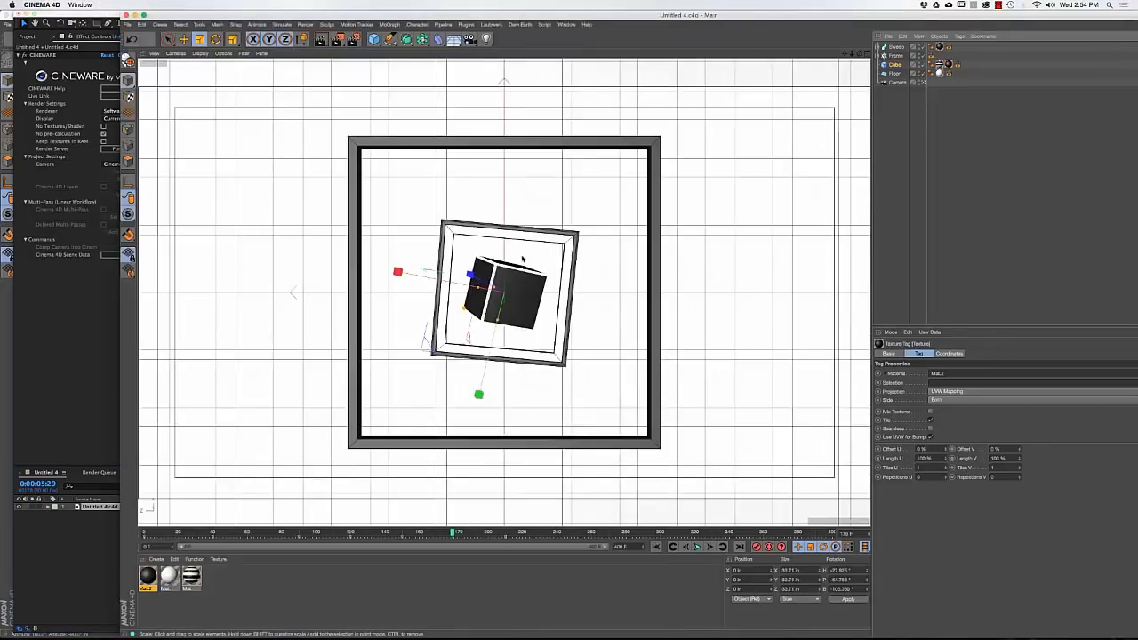
key(super+z)
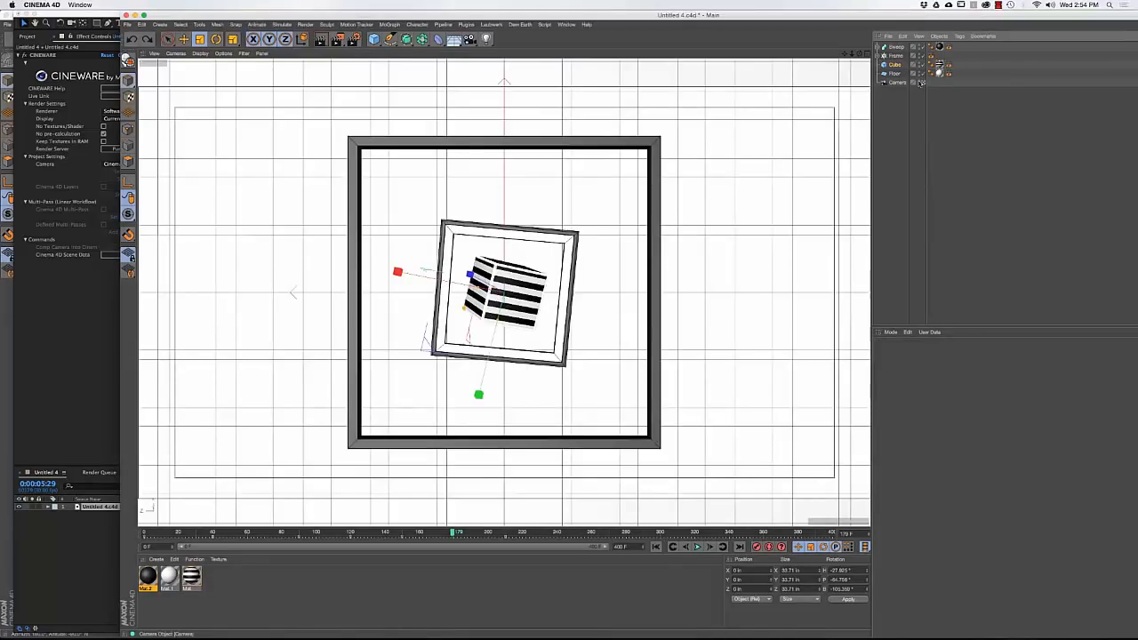
key(super+s)
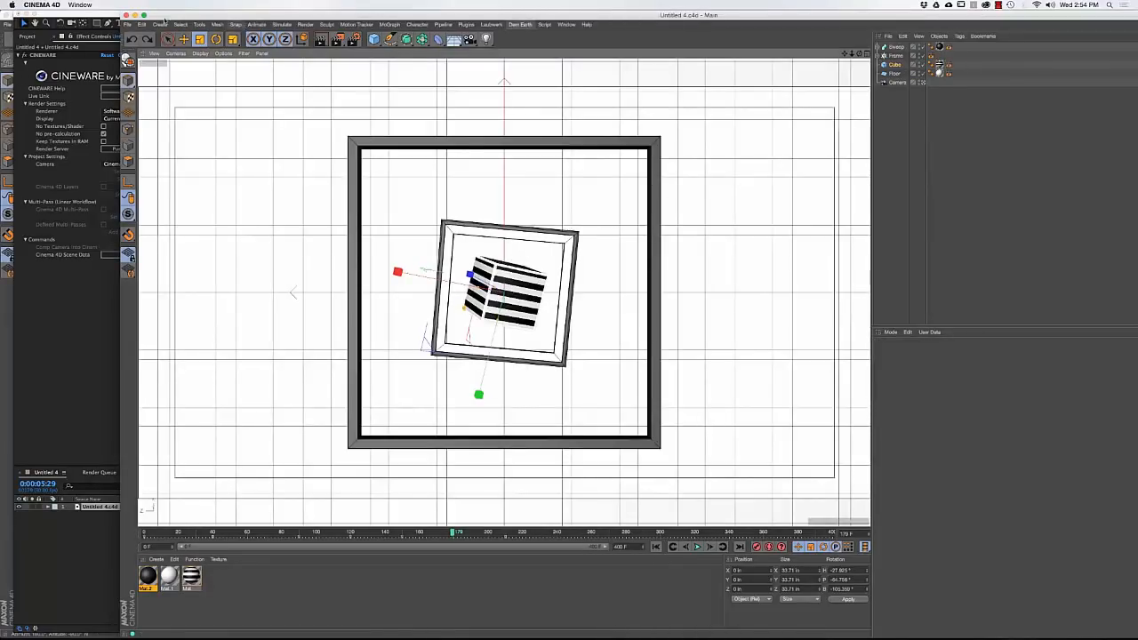
click(115, 15)
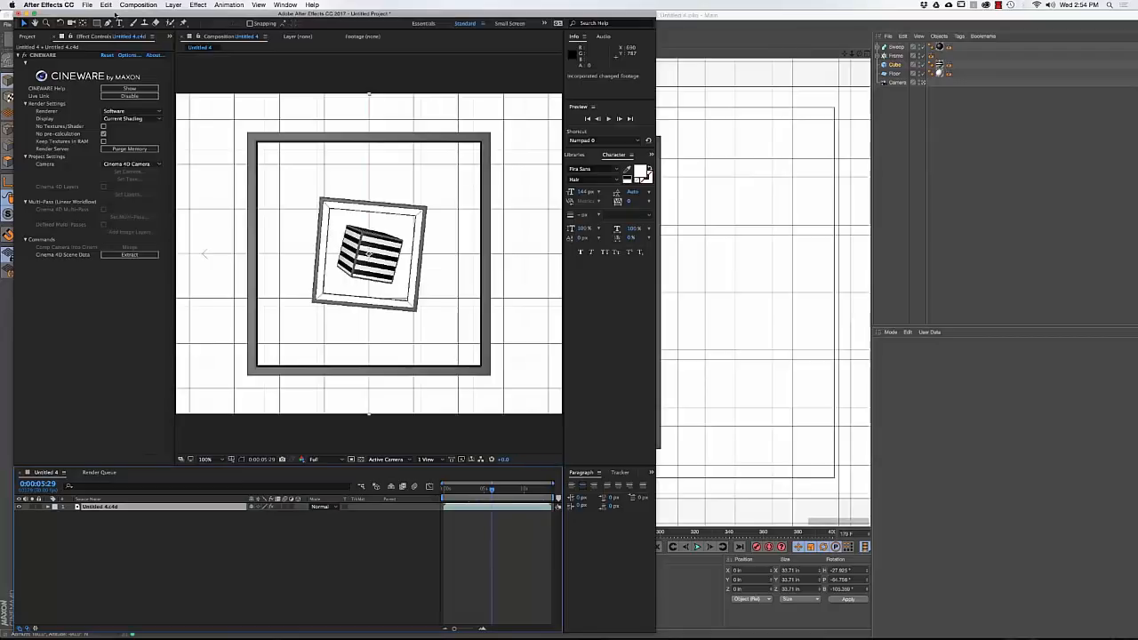
Maximize the After Effects window, set the Cineware renderer to OpenGL and scrub the composition back to 0:00:02:06
double_click(115, 15)
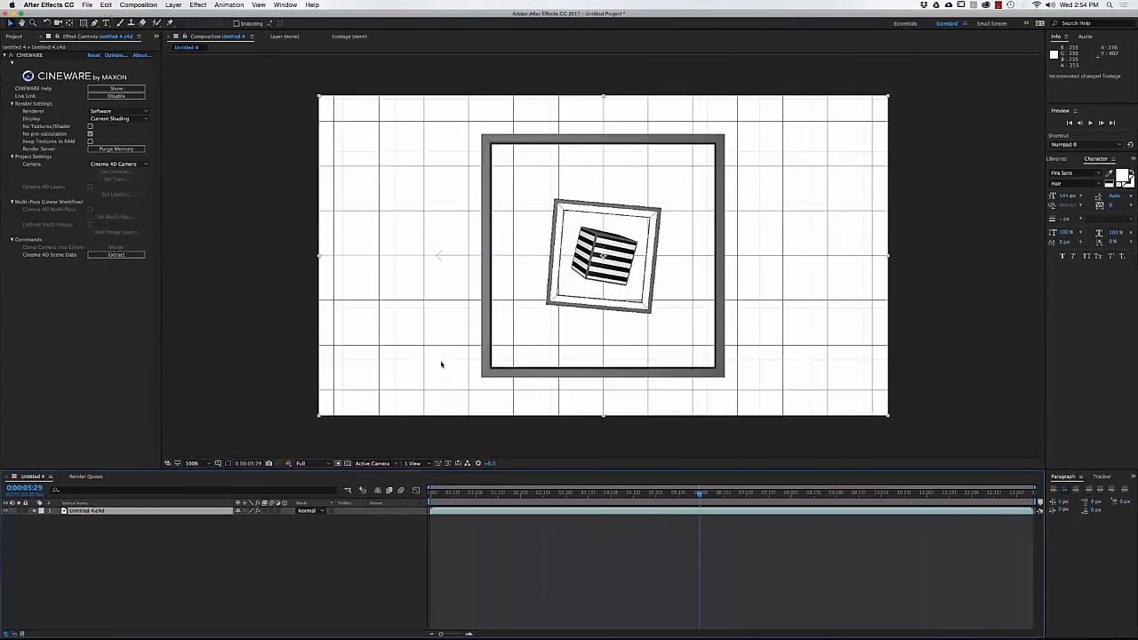
click(108, 111)
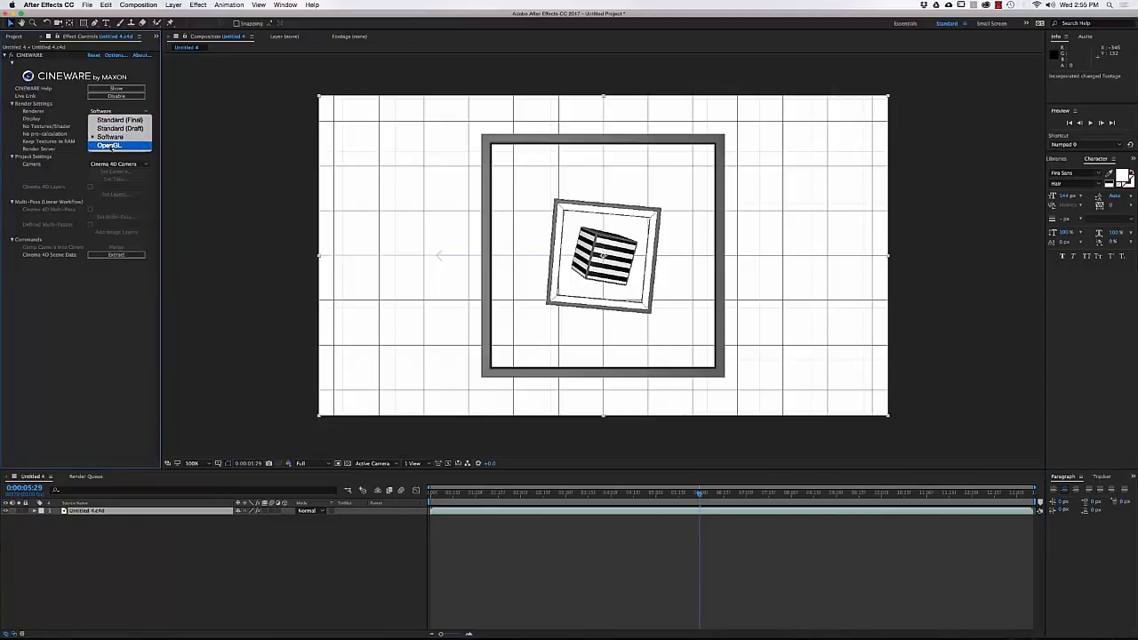
click(109, 145)
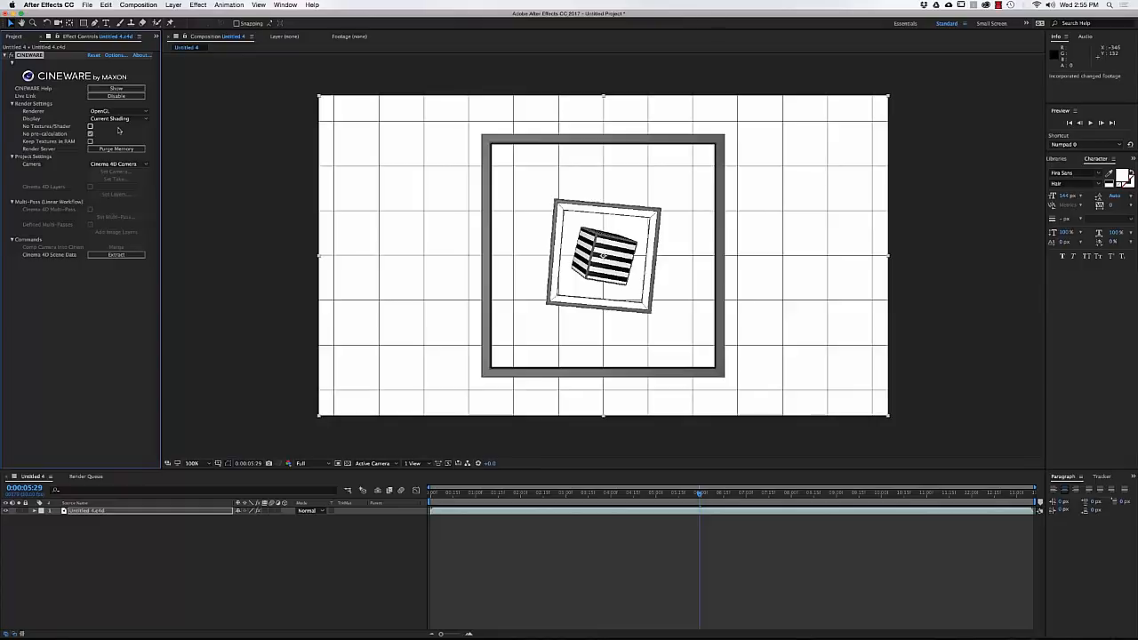
click(659, 495)
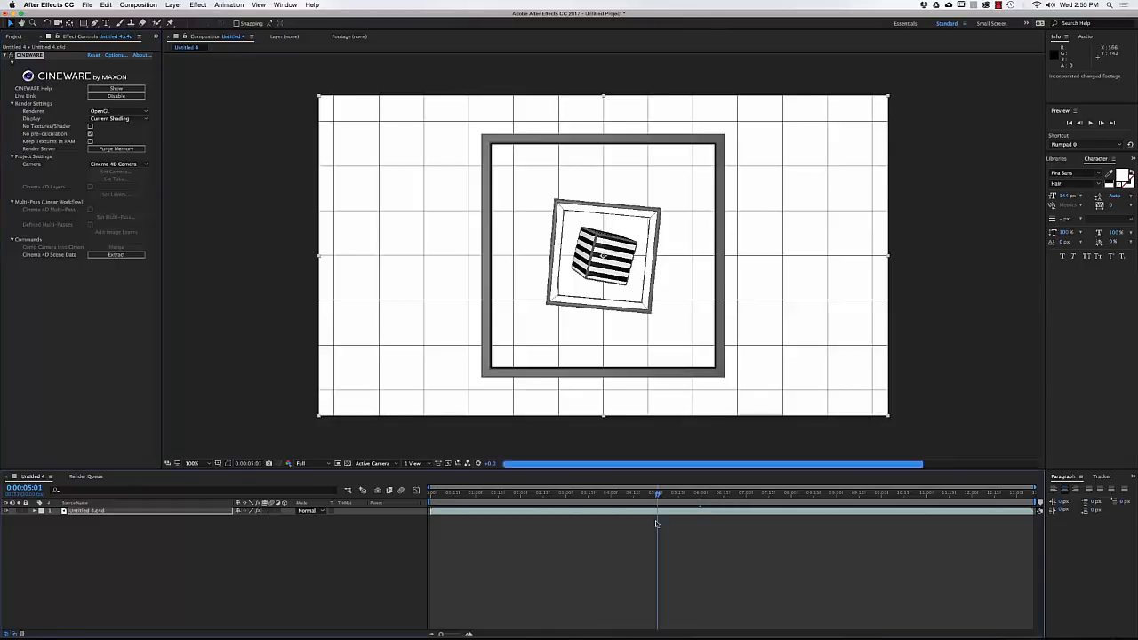
click(609, 495)
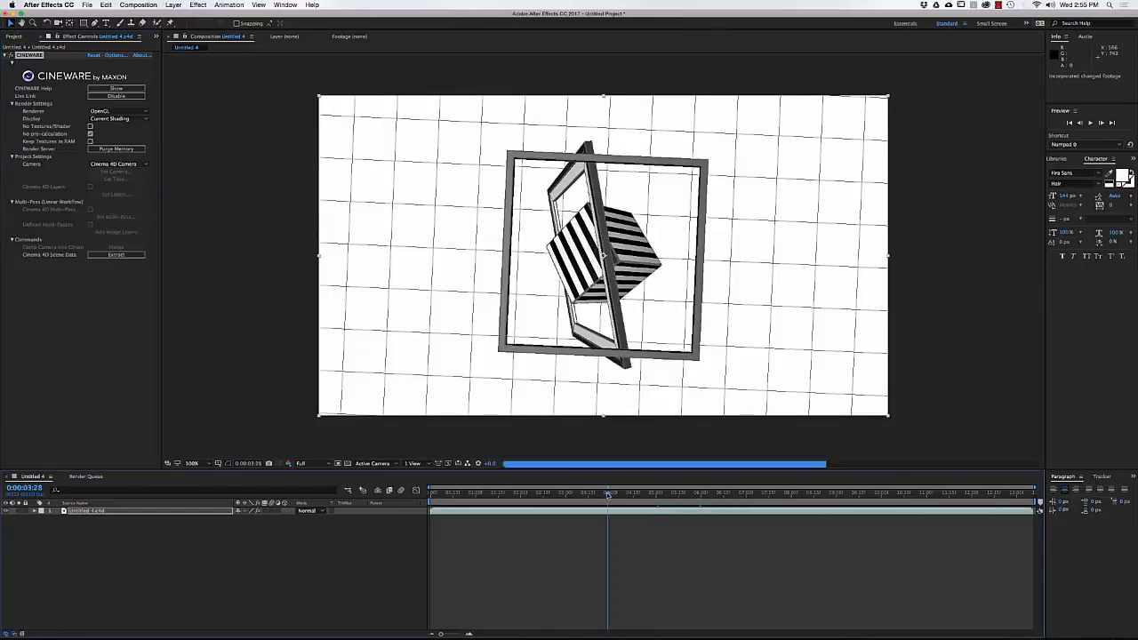
click(567, 495)
drag(560, 494, 530, 495)
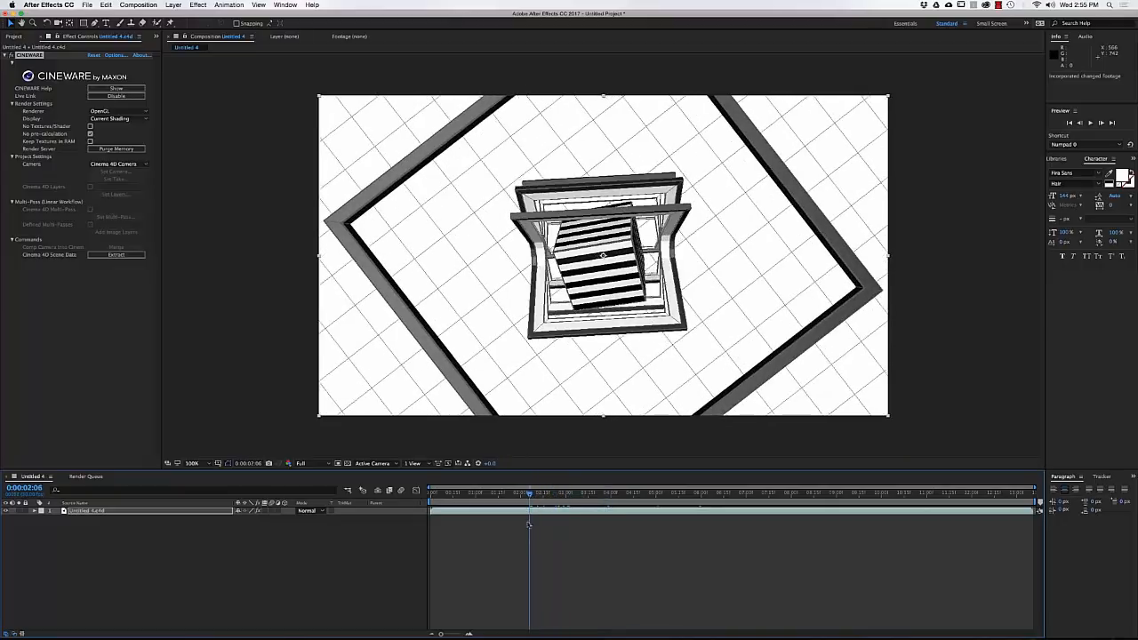
Set the Cineware renderer to Standard (Draft) and check the composition at 0:00:01:17
click(118, 118)
click(118, 128)
click(118, 111)
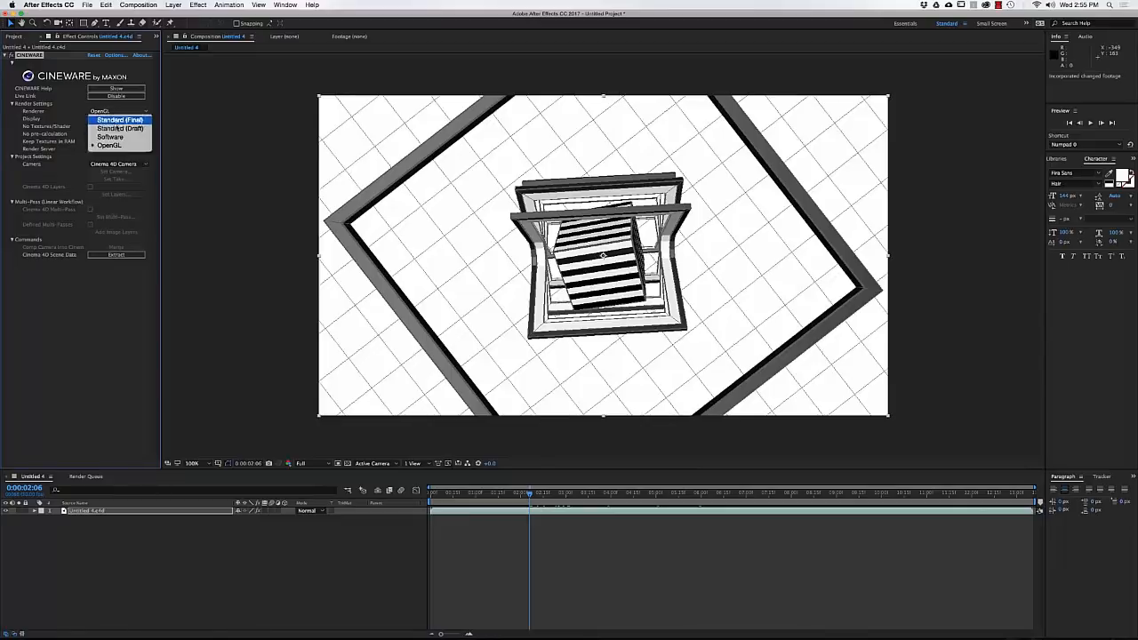
click(120, 129)
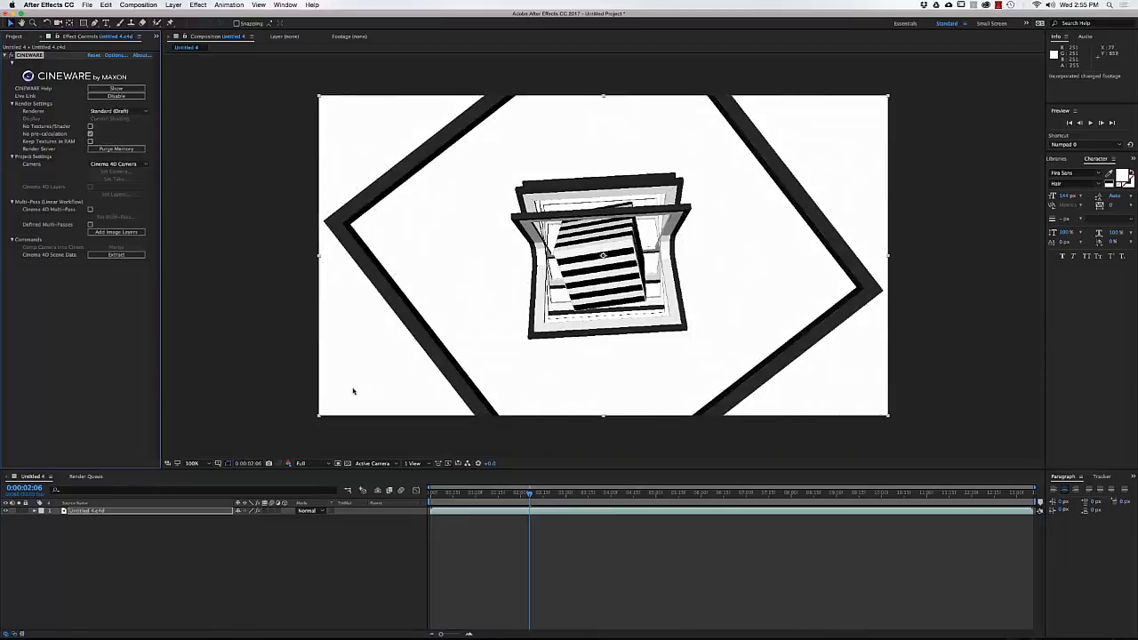
click(500, 498)
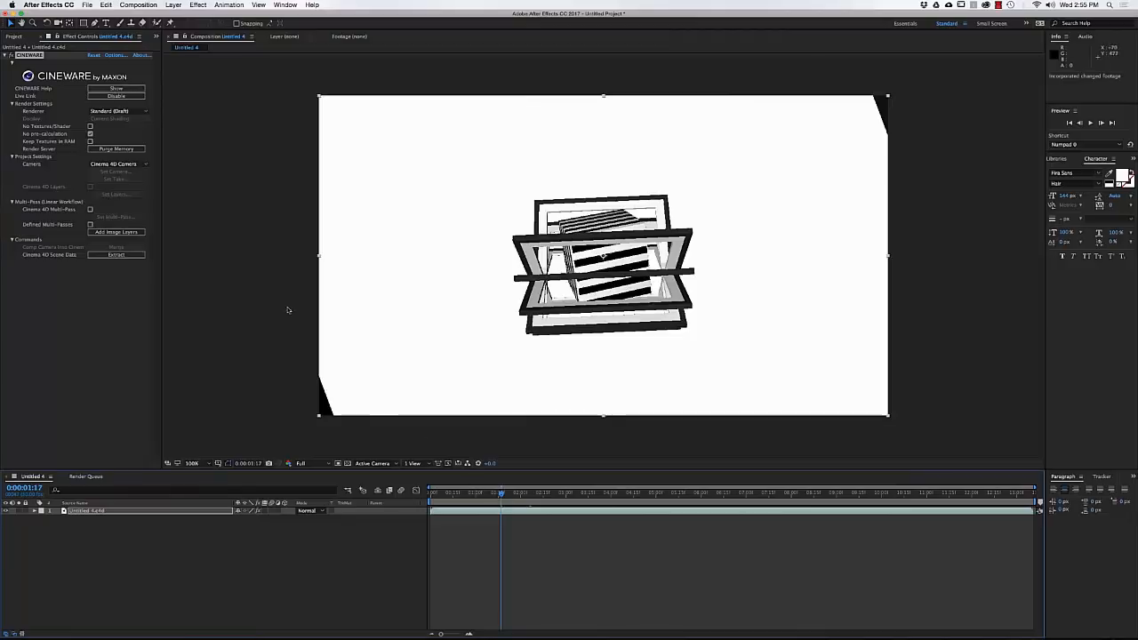
Preview the frame with the Standard (Final) renderer, and return the renderer to Standard (Draft)
click(129, 111)
click(124, 119)
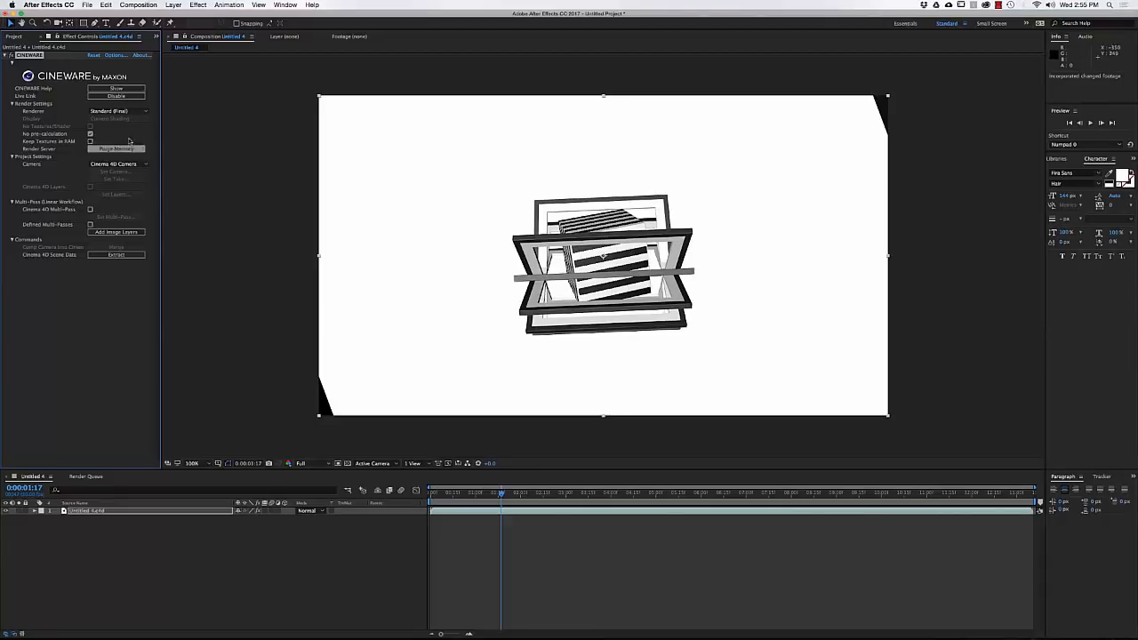
click(125, 112)
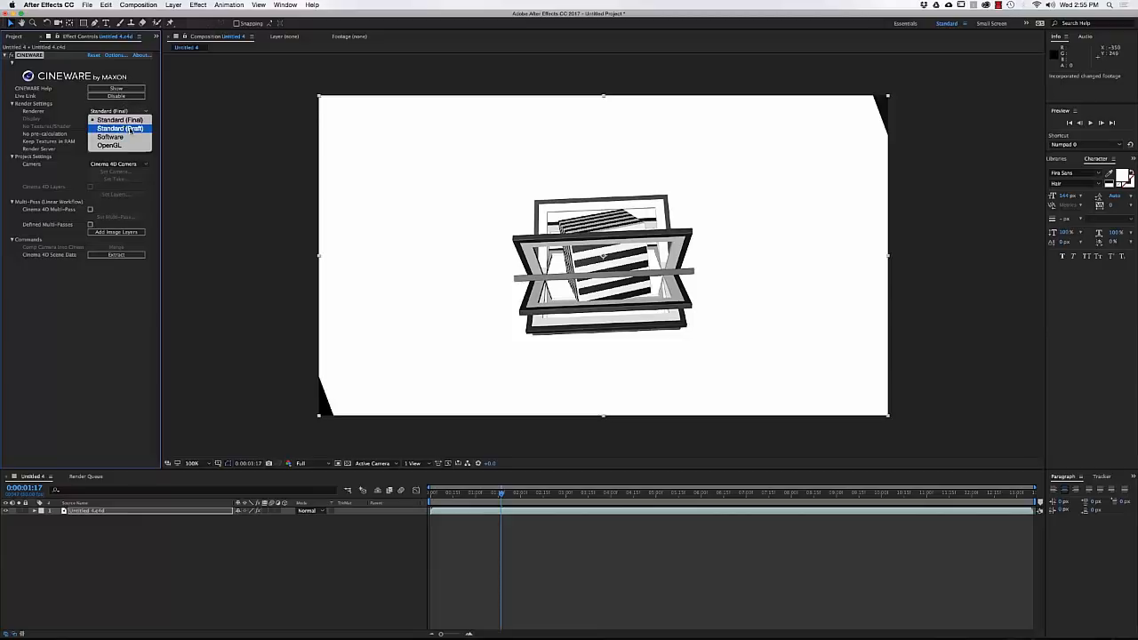
click(131, 129)
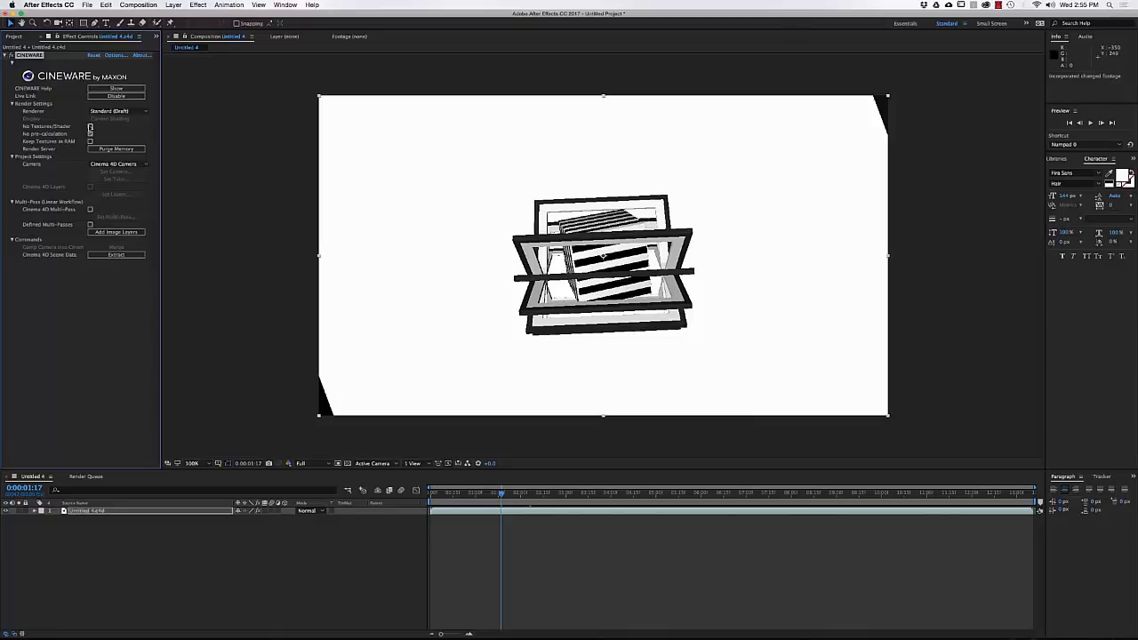
Try the No Textures/Shader option with the draft renderer and turn it off again
click(91, 128)
click(90, 132)
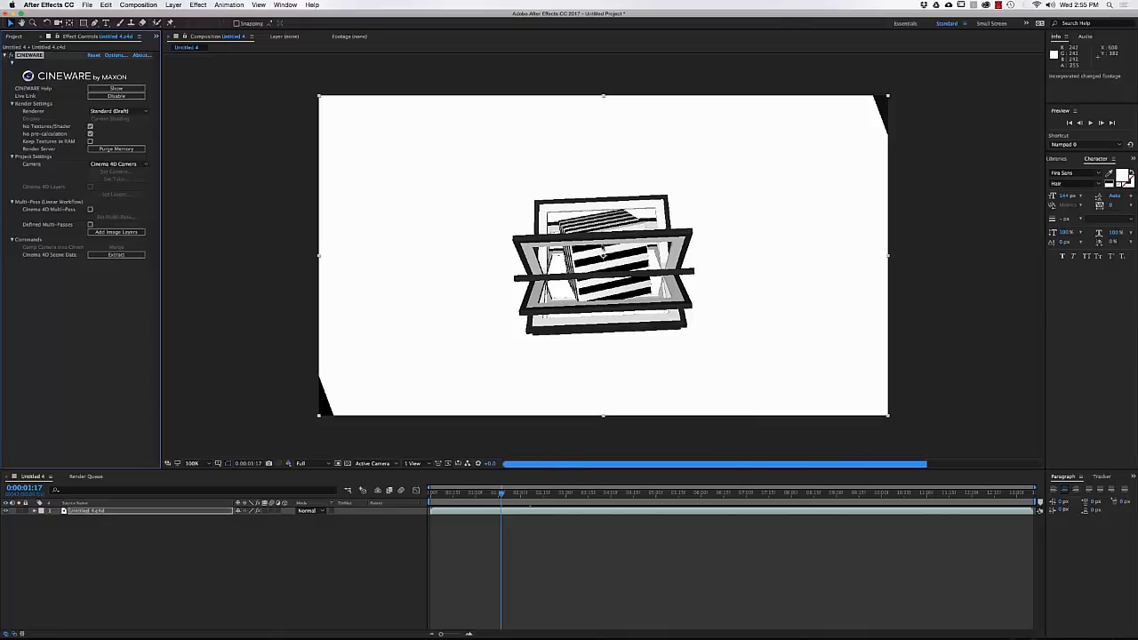
click(90, 126)
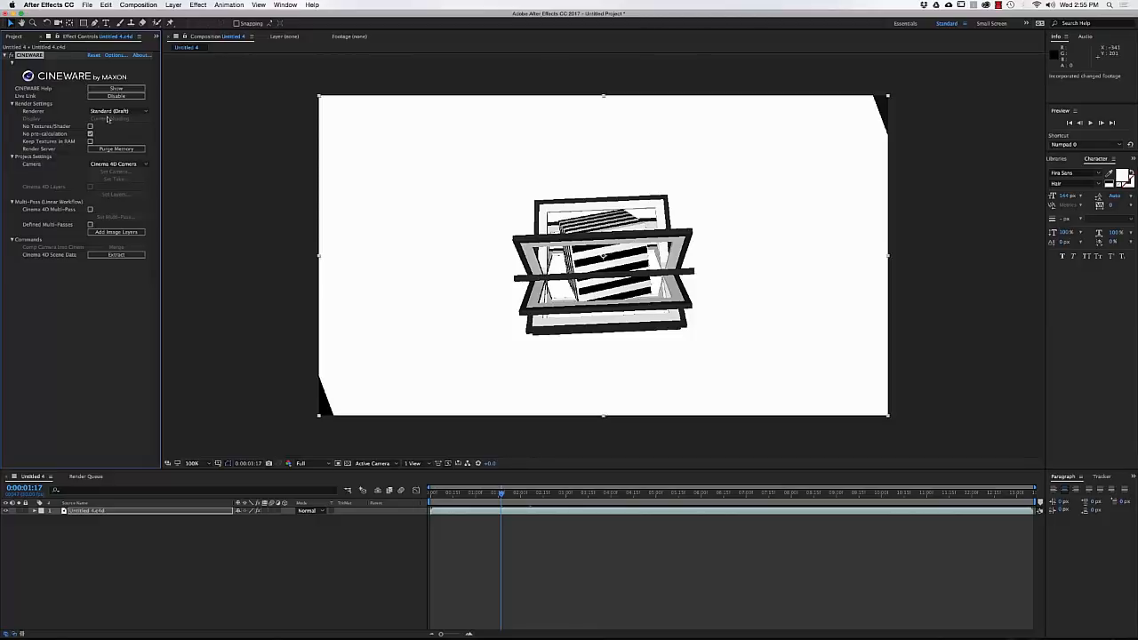
Set the renderer to OpenGL, enable No Textures/Shader and scrub the composition to 0:00:01:08
click(108, 111)
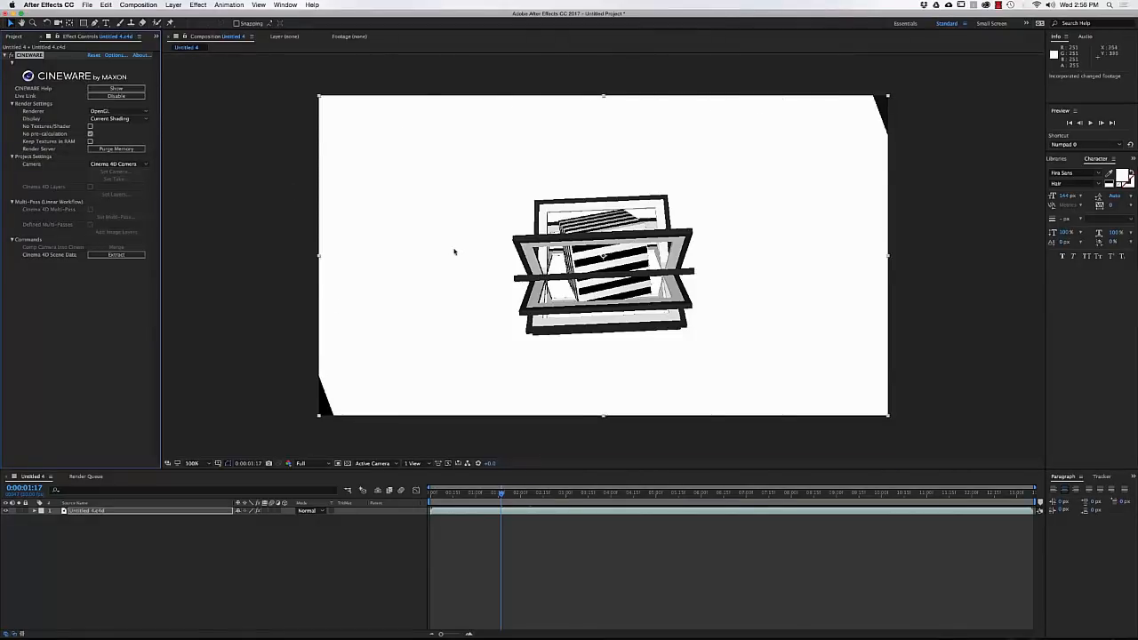
click(90, 126)
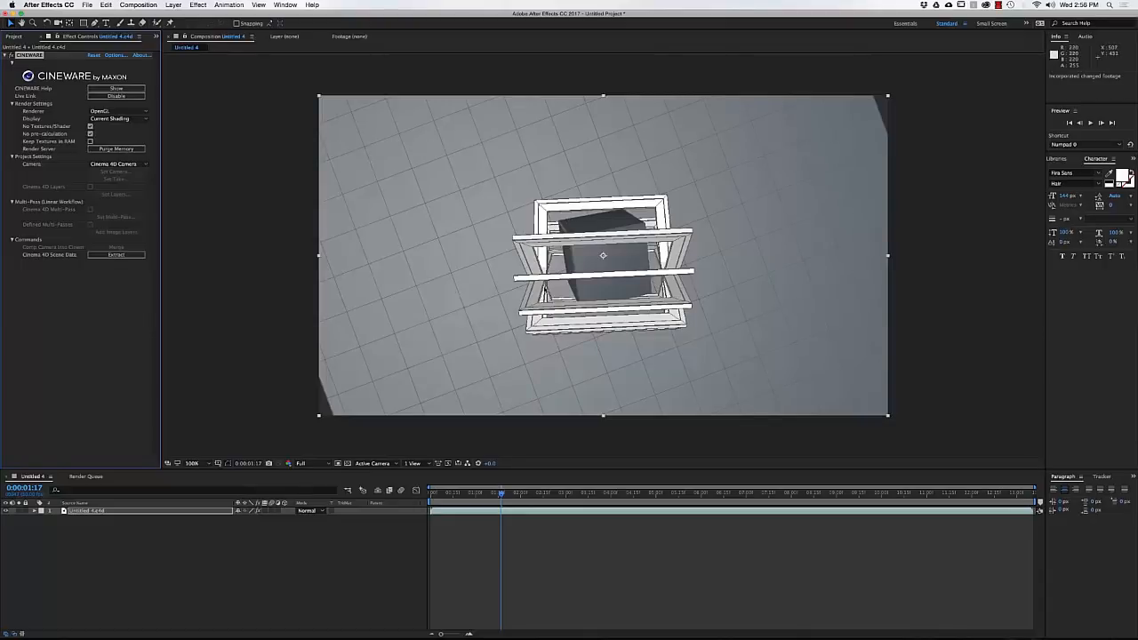
mouse_move(471, 491)
mouse_down()
mouse_move(482, 491)
mouse_move(460, 492)
mouse_move(488, 492)
mouse_up()
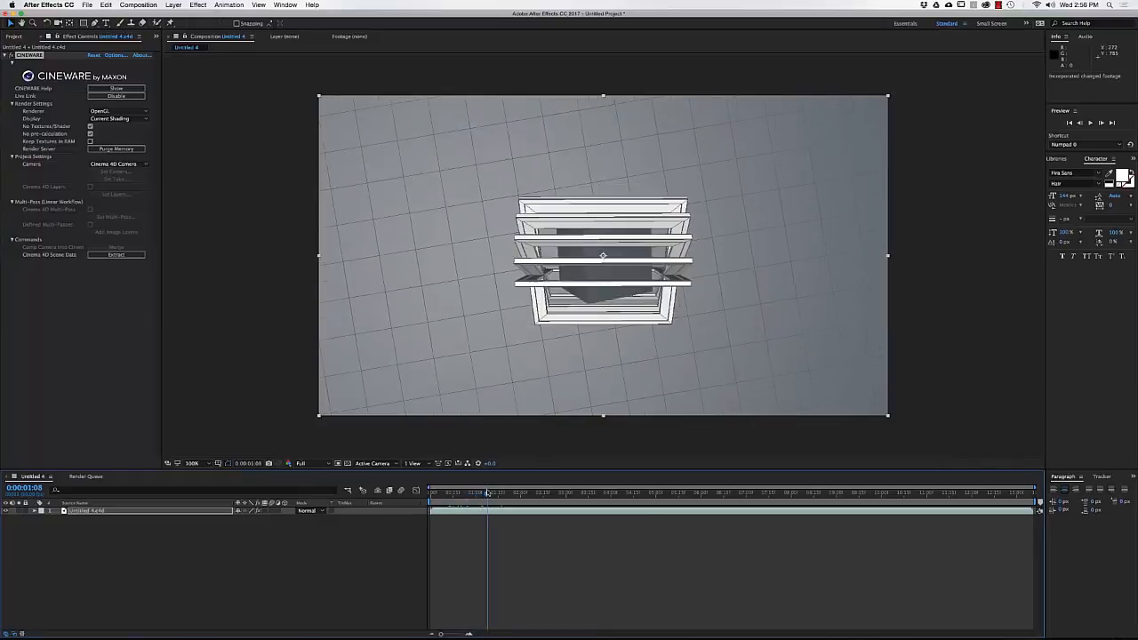
Review the Cineware camera options without changing them, and extract the Cinema 4D scene data into the composition
click(112, 164)
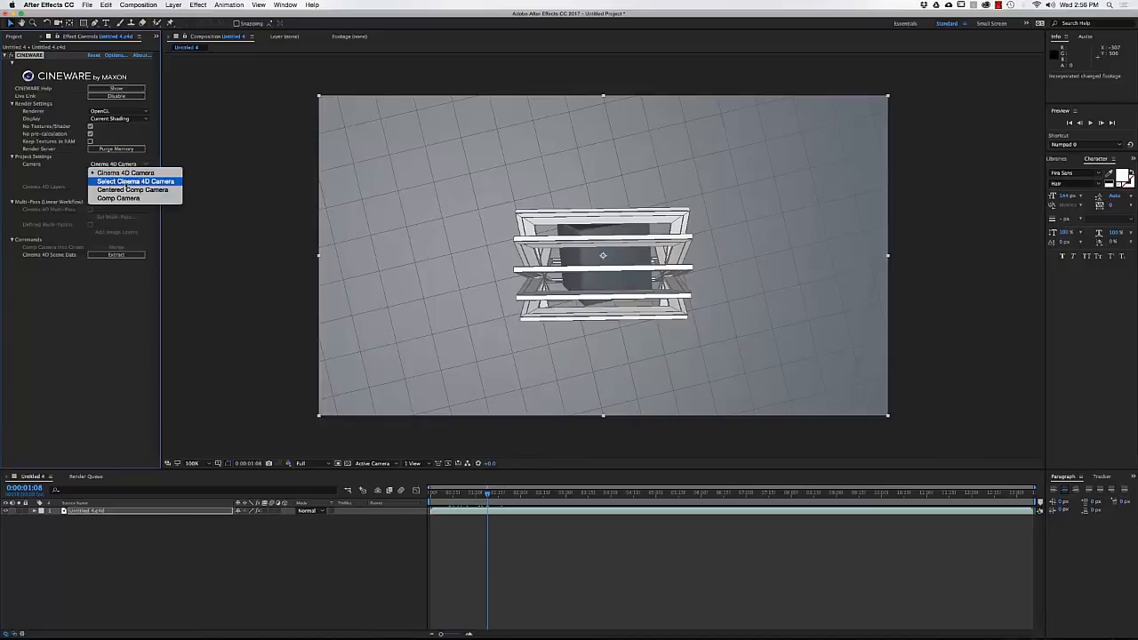
click(160, 562)
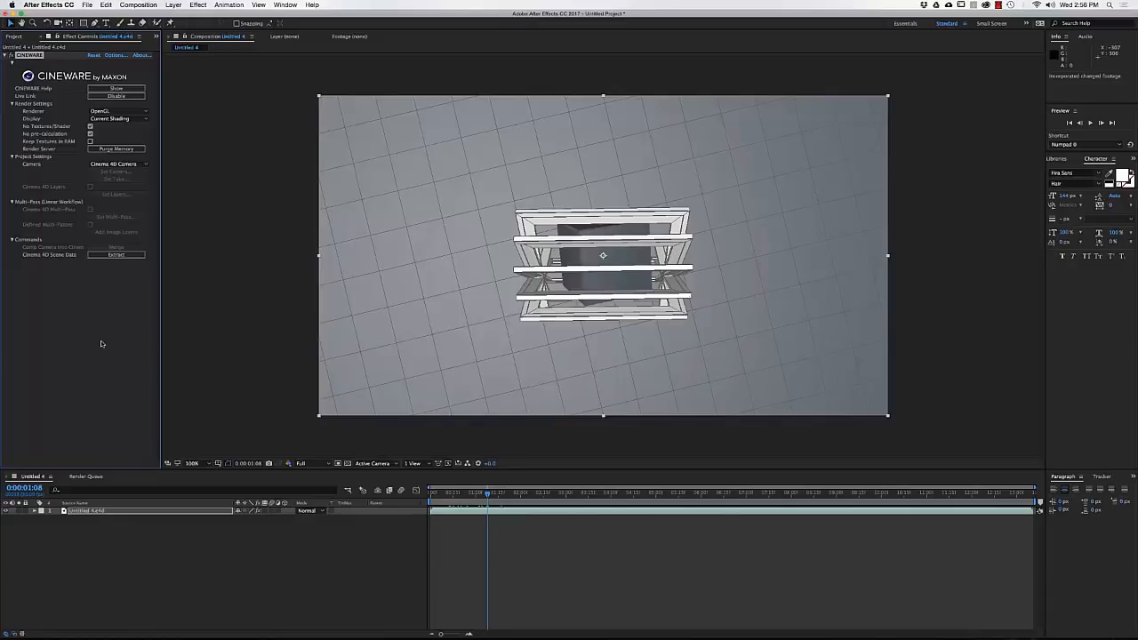
click(99, 256)
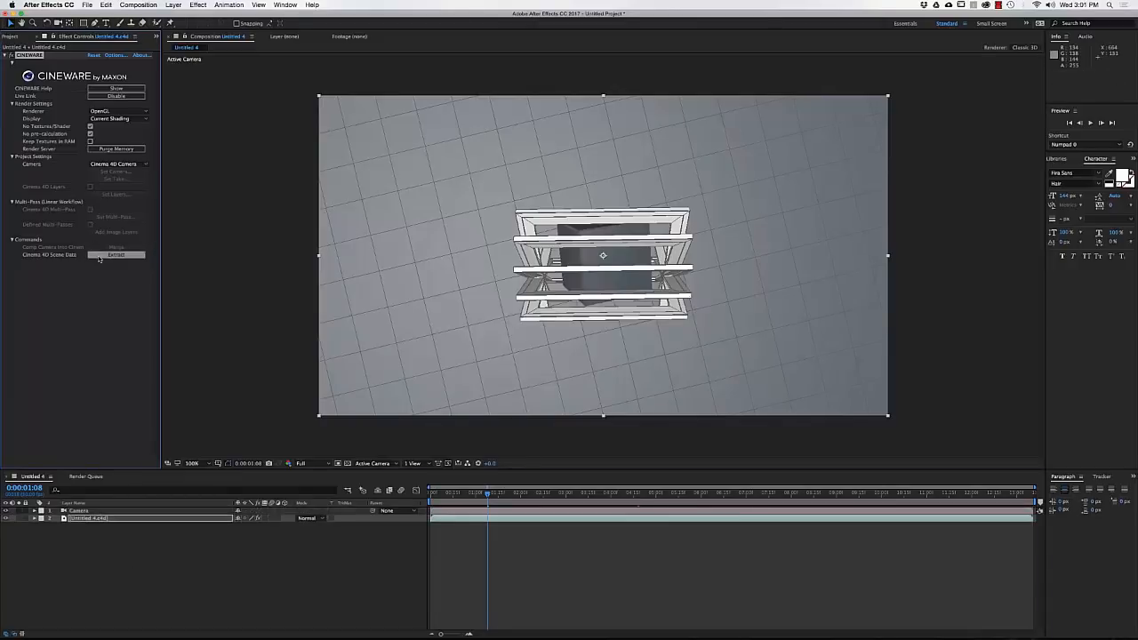
Reveal the extracted Camera layer's keyframed properties, check its animation at 0:00:01:00 and collapse them
click(82, 512)
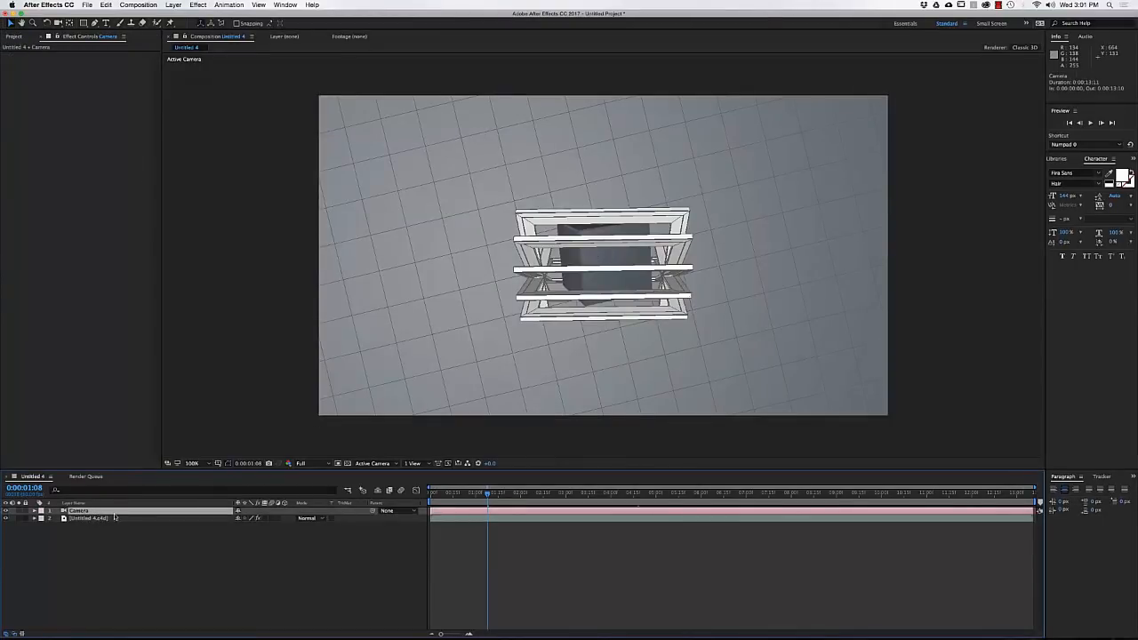
key(u)
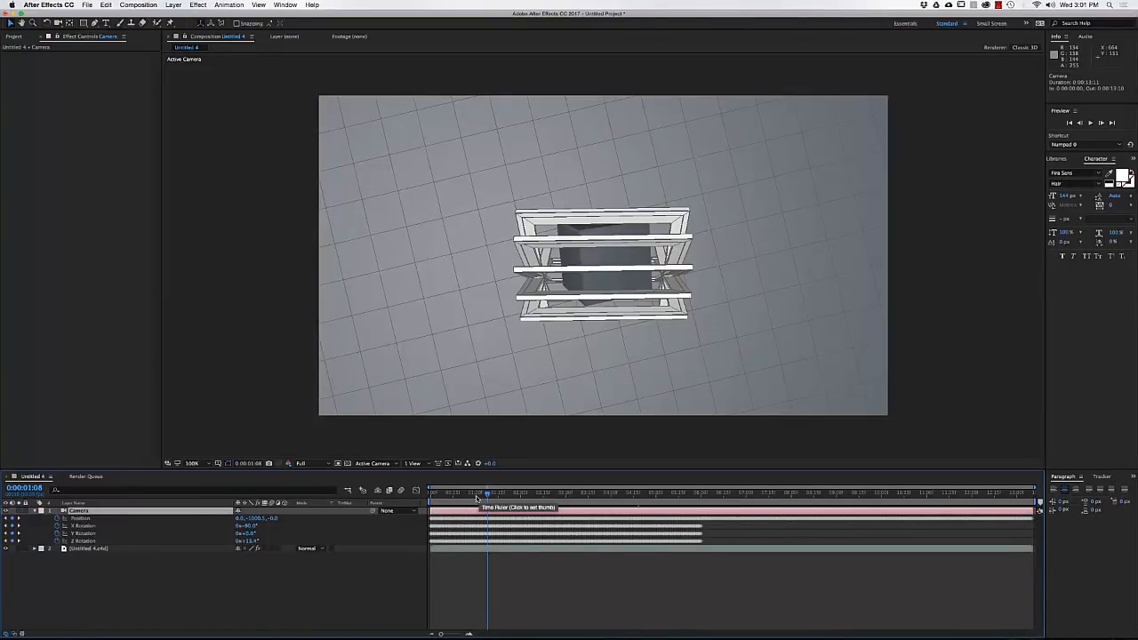
mouse_move(476, 500)
mouse_down()
mouse_move(439, 495)
mouse_move(475, 491)
mouse_up()
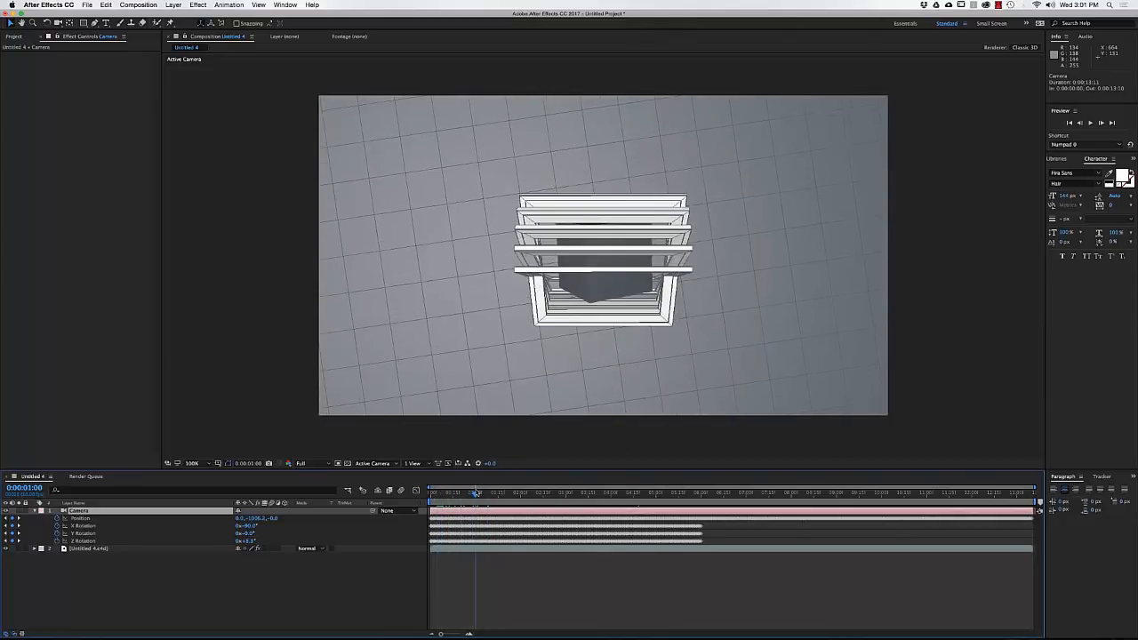
key(u)
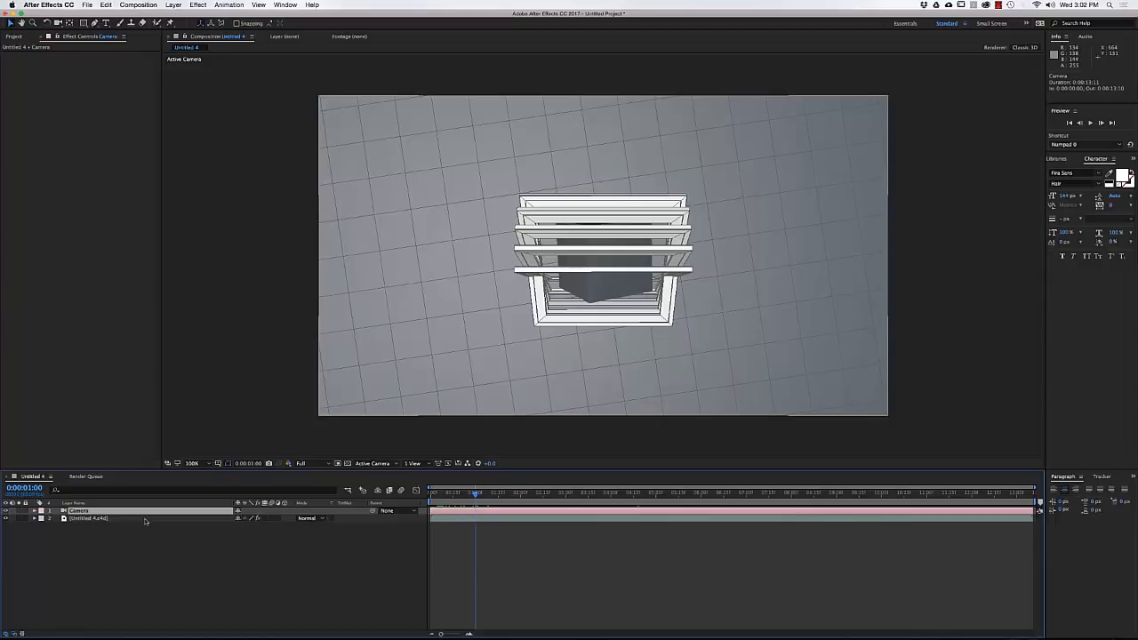
Select the Untitled 4.c4d layer and set its Cineware renderer to Standard (Draft)
click(145, 518)
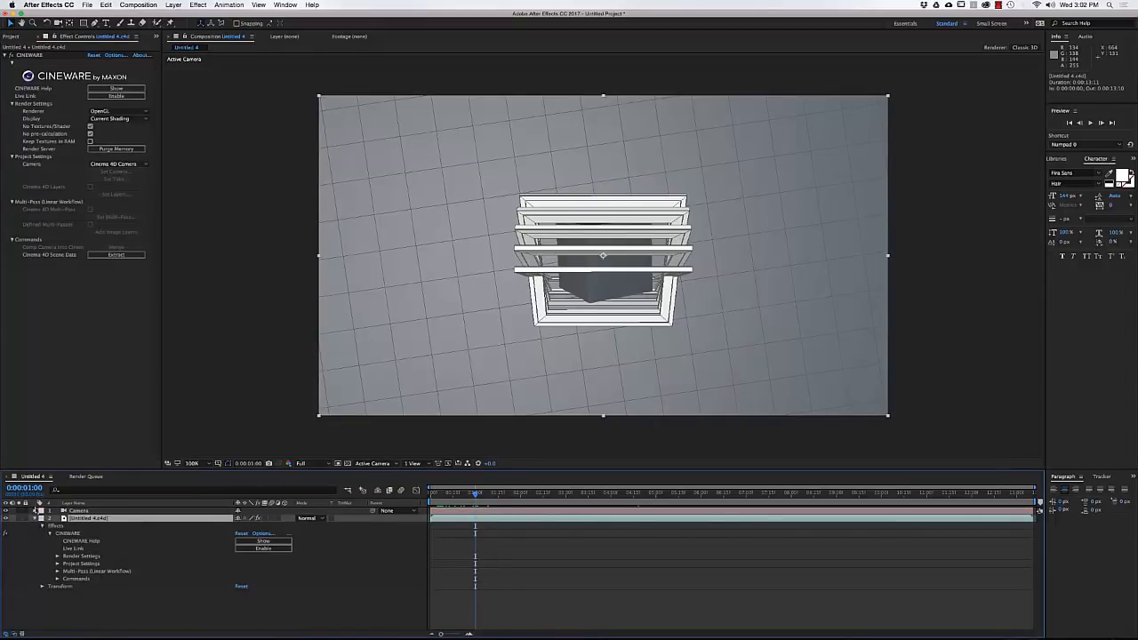
click(35, 517)
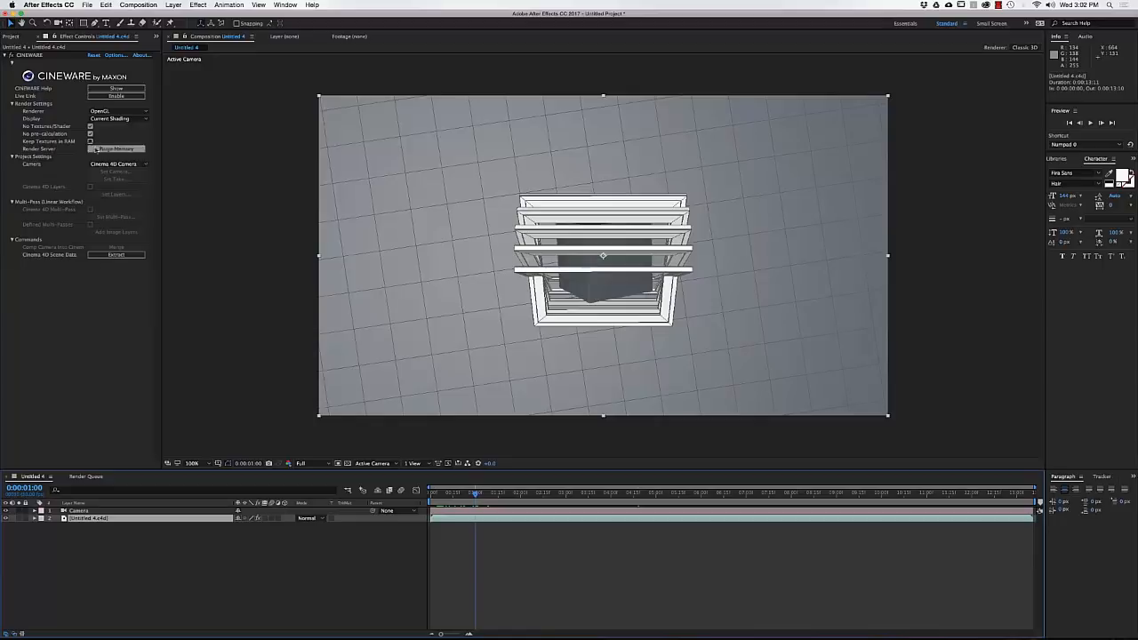
click(106, 112)
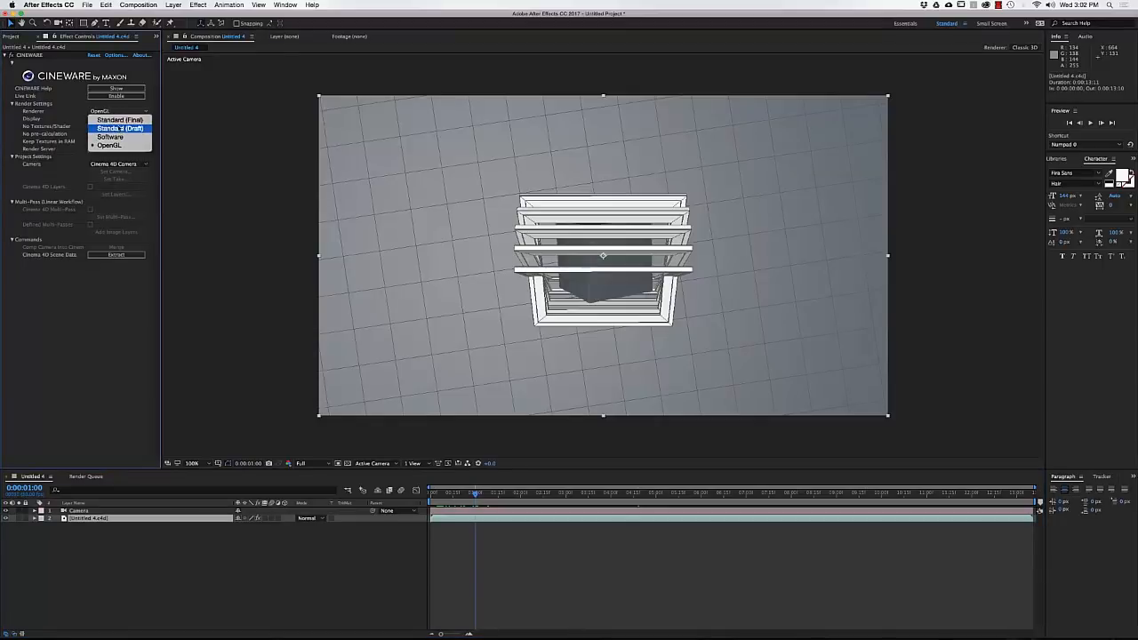
click(118, 130)
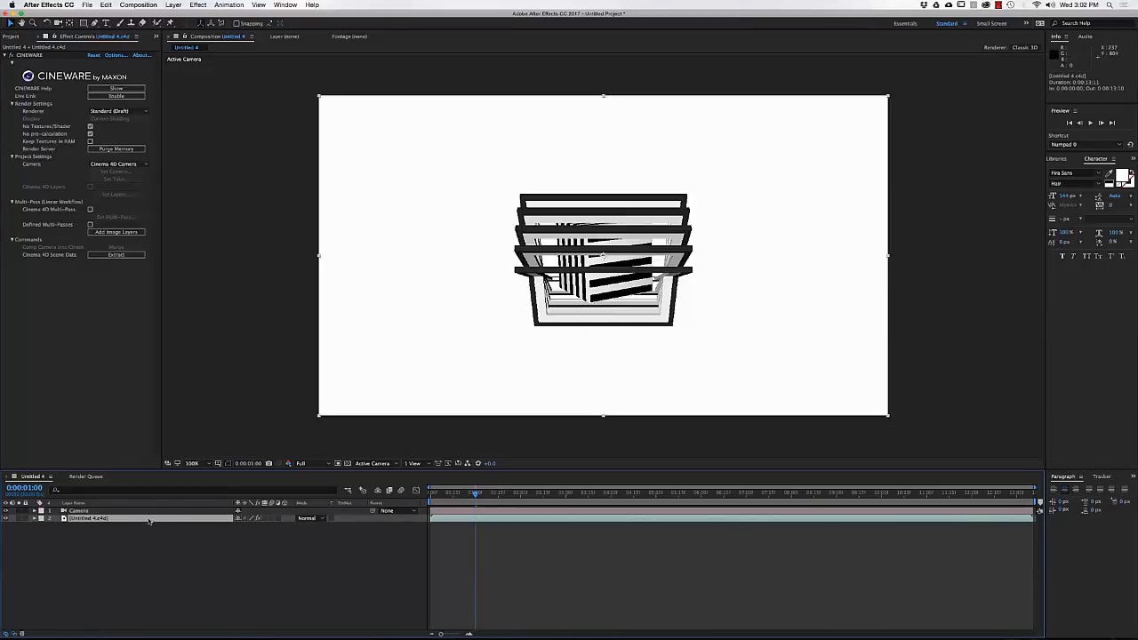
Duplicate the Untitled 4.c4d layer, enable Defined Multi-Passes on the copy and add its image layers
key(super+d)
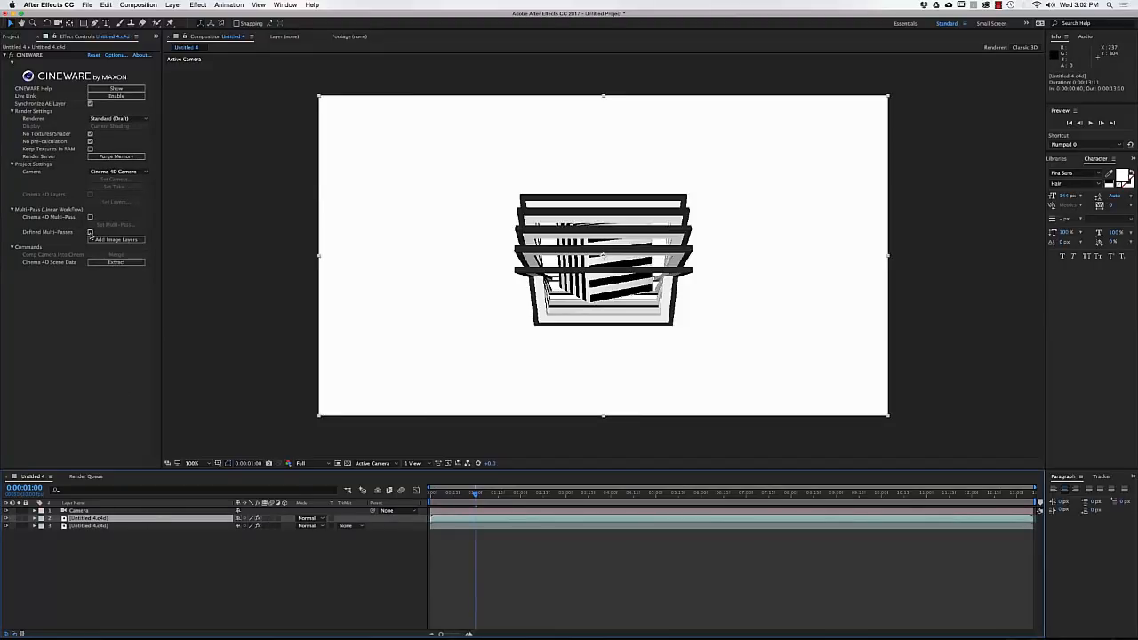
click(90, 232)
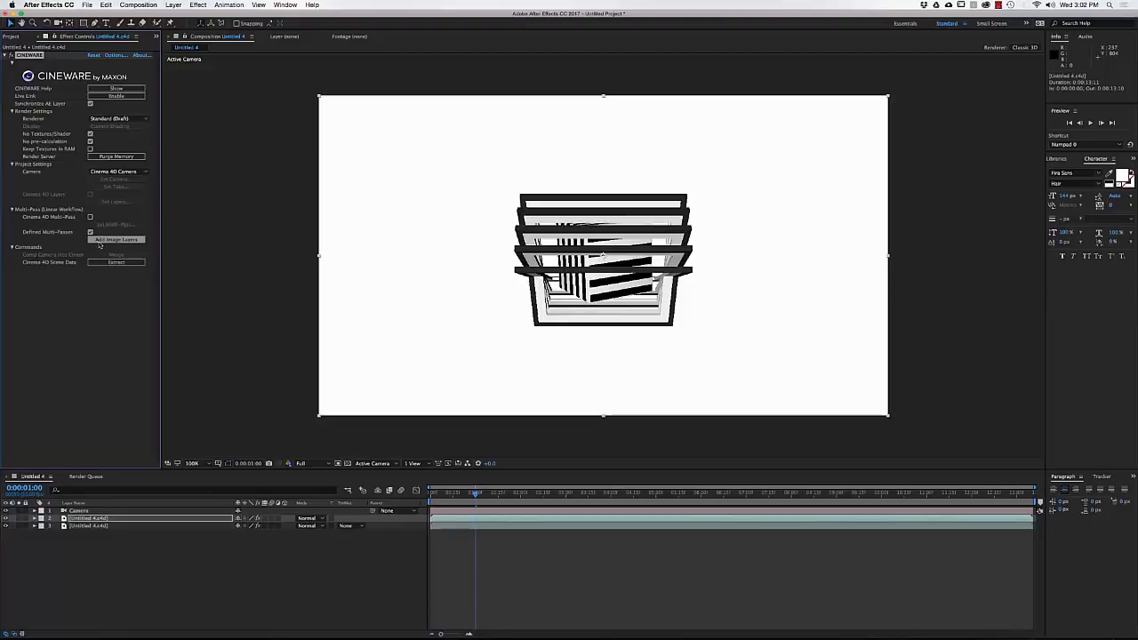
click(111, 239)
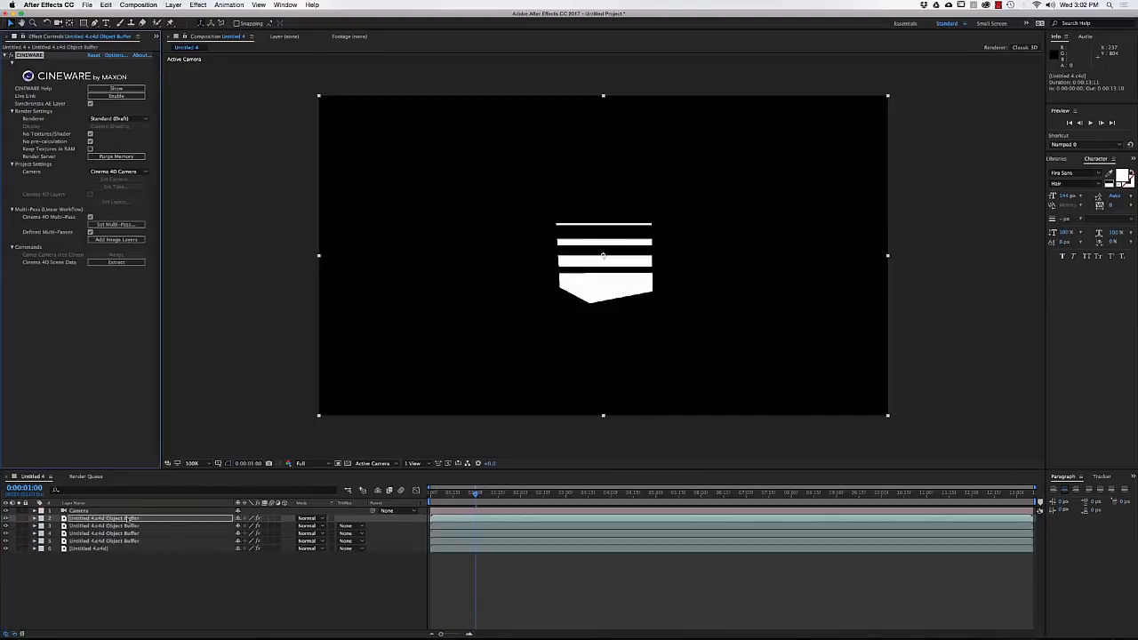
Look over the Object Buffer layers in the timeline and solo the lowest one, layer 5
click(125, 542)
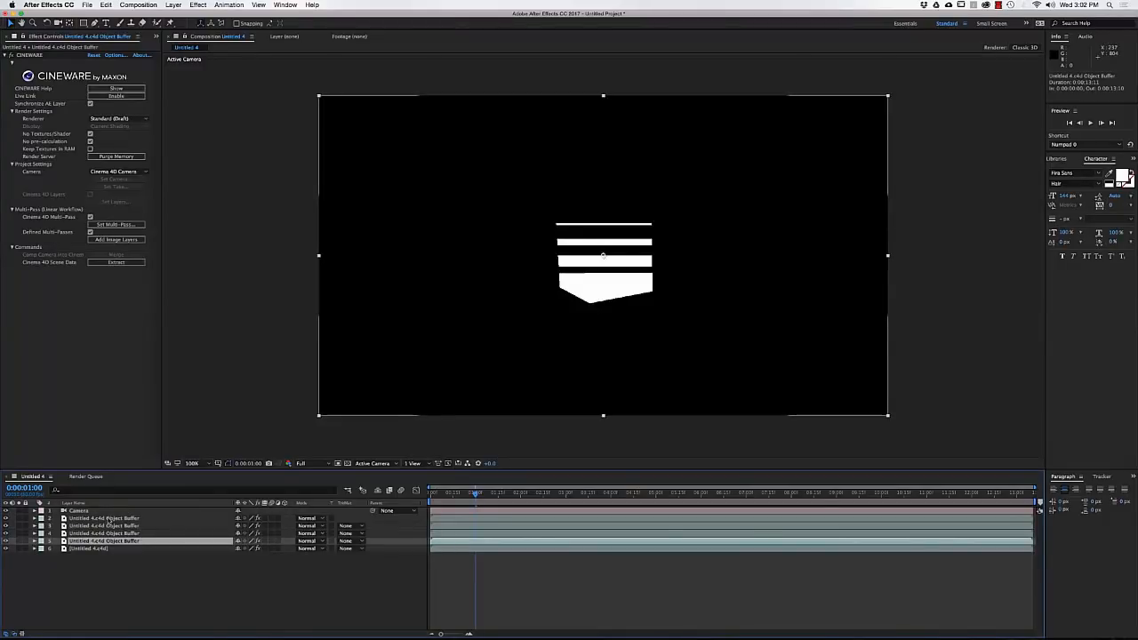
shift+click(108, 520)
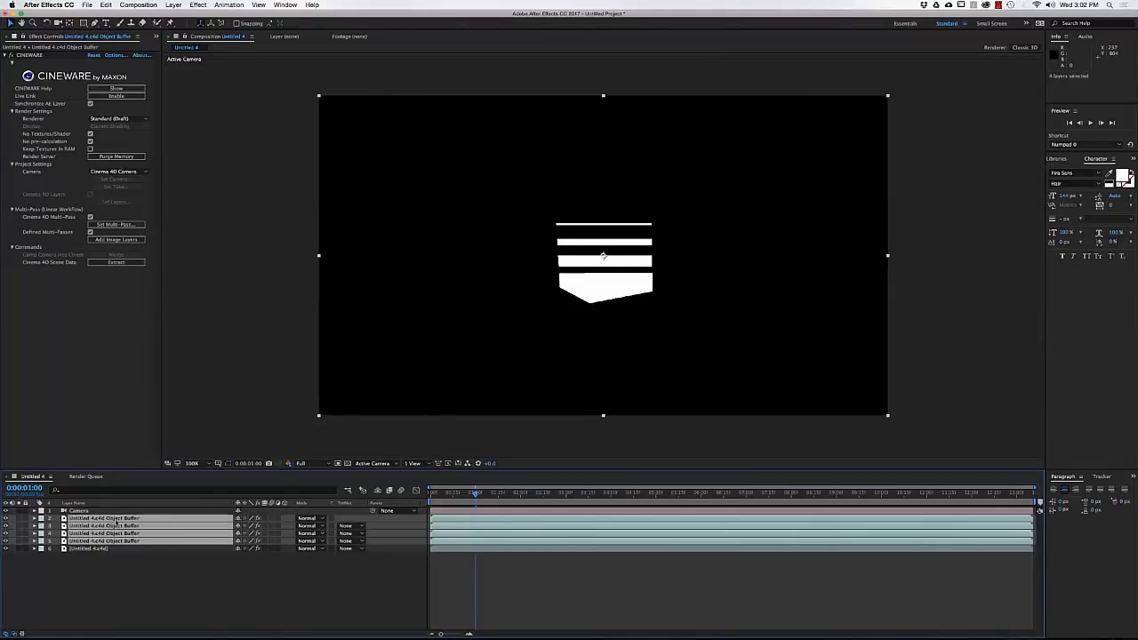
click(112, 576)
click(114, 542)
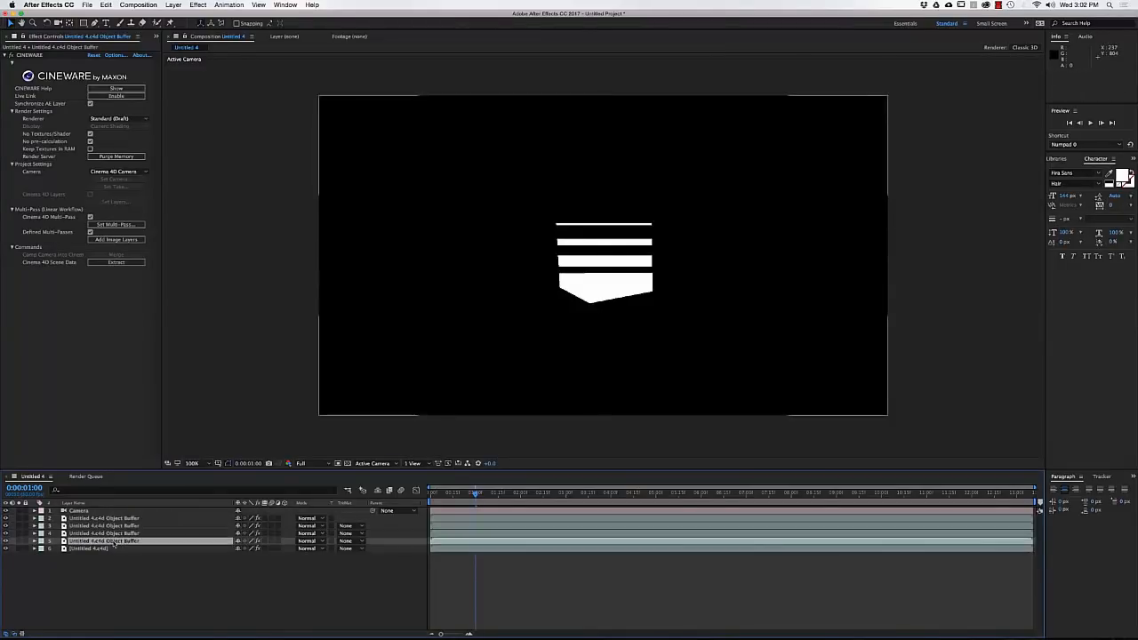
click(20, 541)
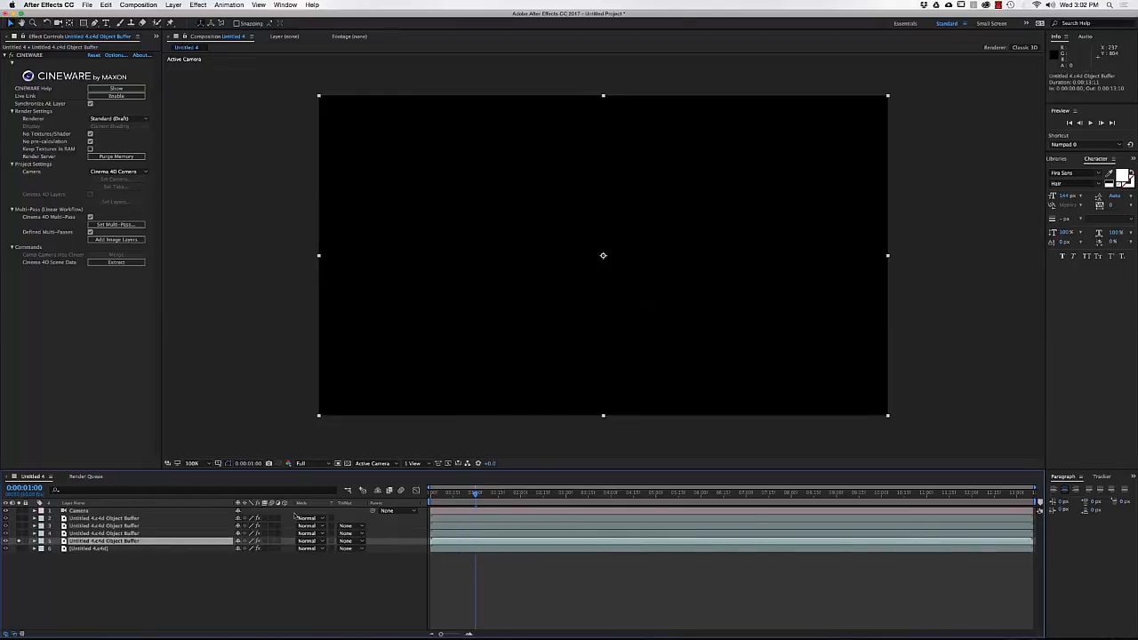
Move the playhead to 0:00:02:16 and solo the Object Buffer layers 5, 4, 3 and 2 in turn to identify each mask
drag(450, 496, 543, 495)
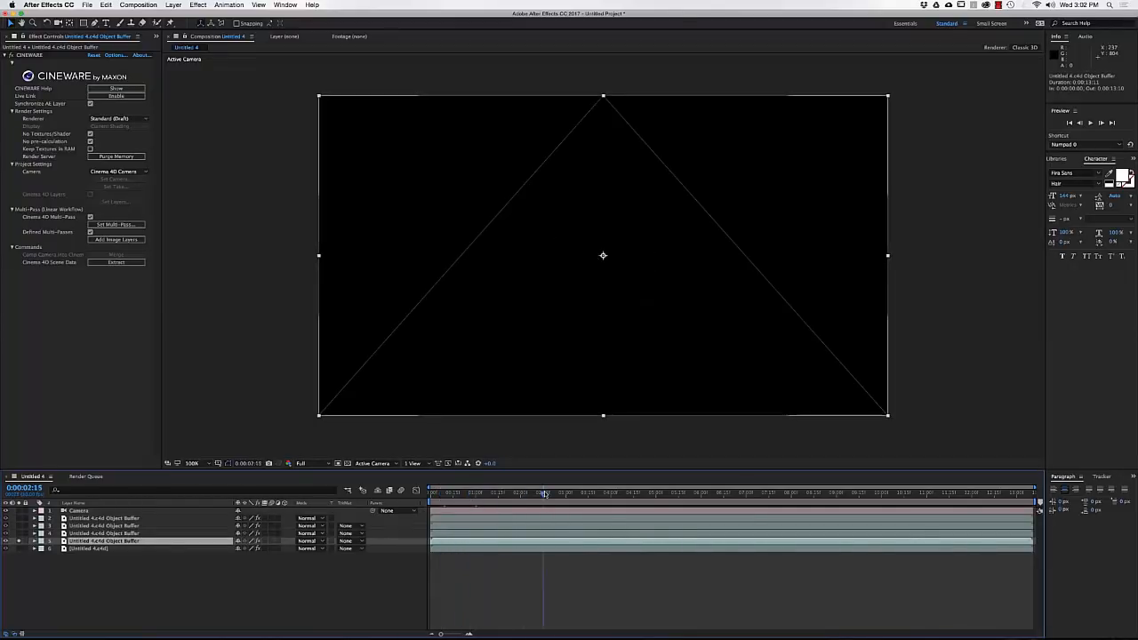
click(18, 533)
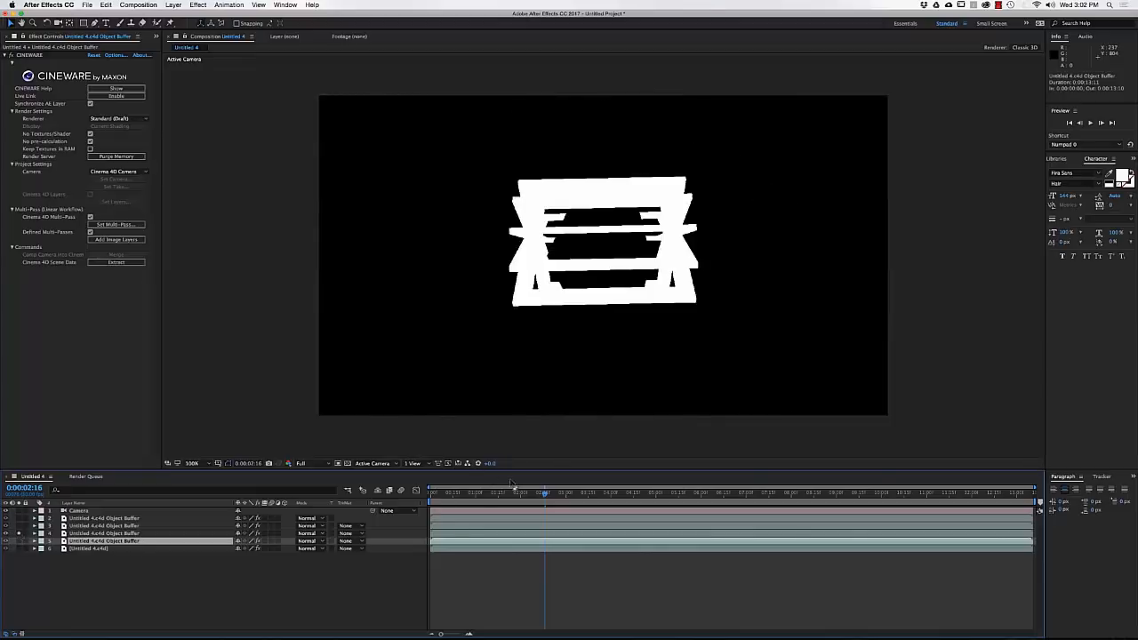
click(19, 525)
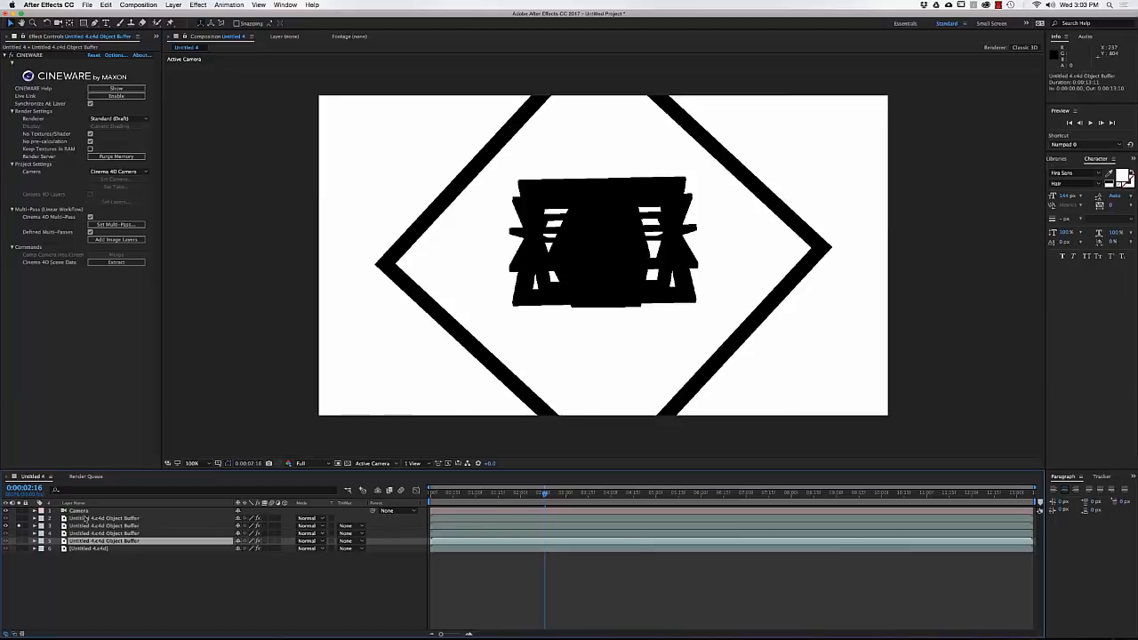
click(19, 526)
click(19, 519)
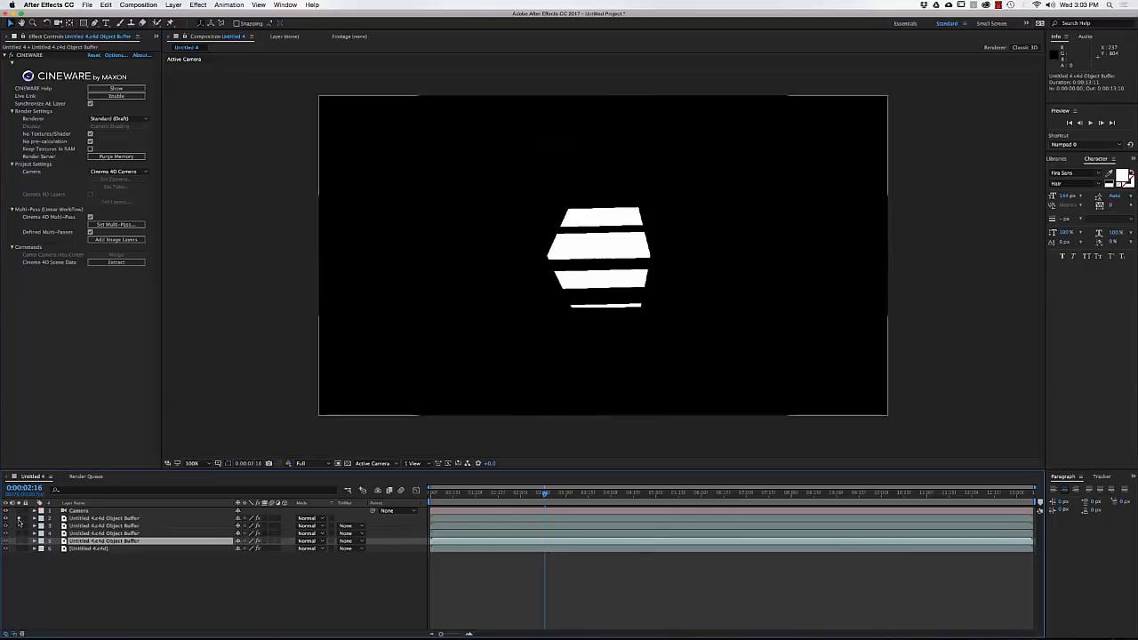
Rename the Object Buffer layer in row 2 as Cube
click(109, 519)
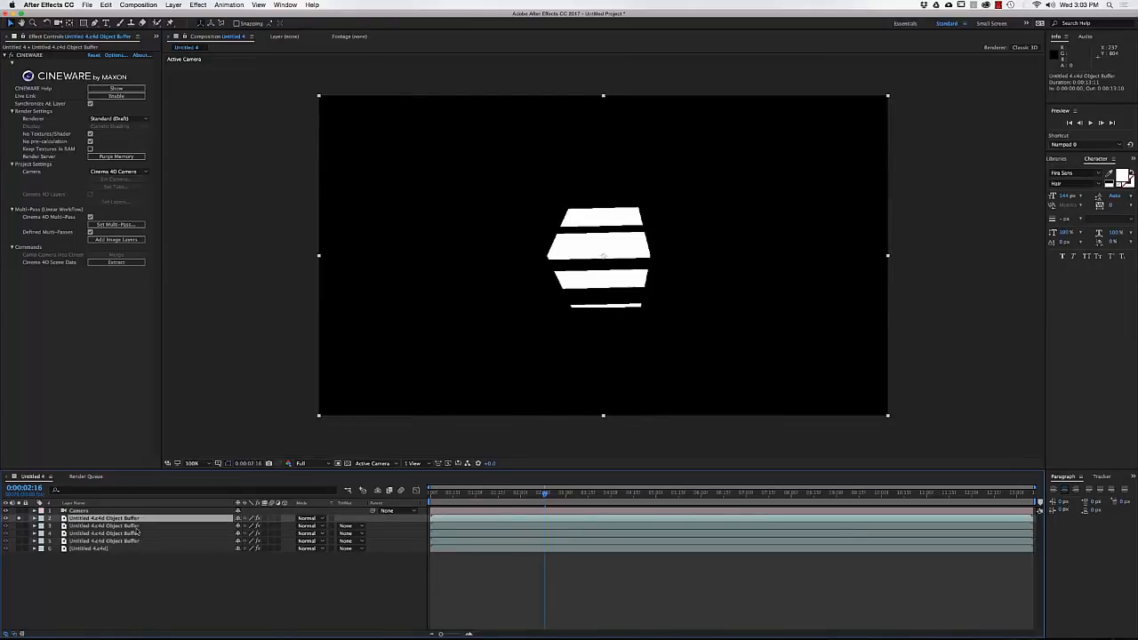
key(Return)
text(Cube)
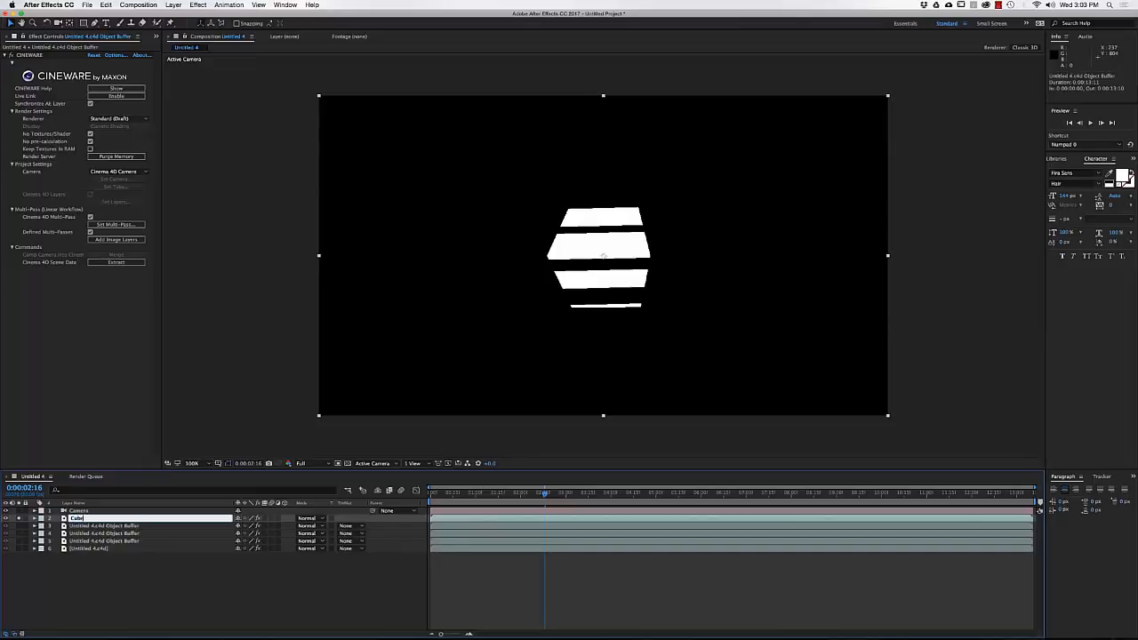
key(Return)
Solo the Object Buffer layer in row 3 and rename it as Floor
click(18, 525)
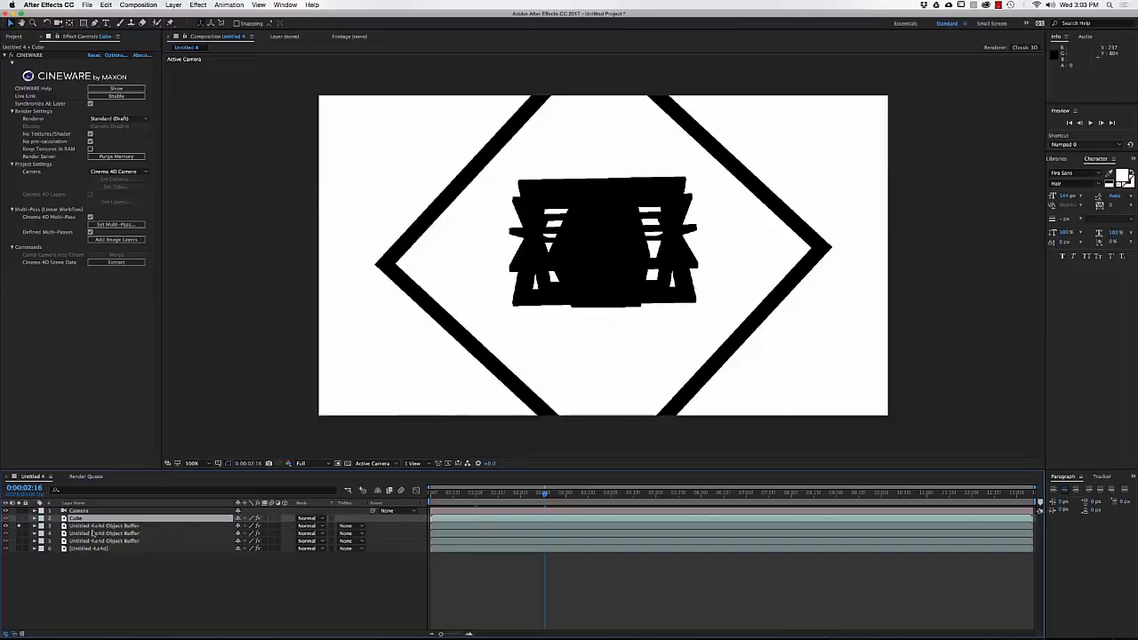
click(95, 526)
key(Return)
text(F)
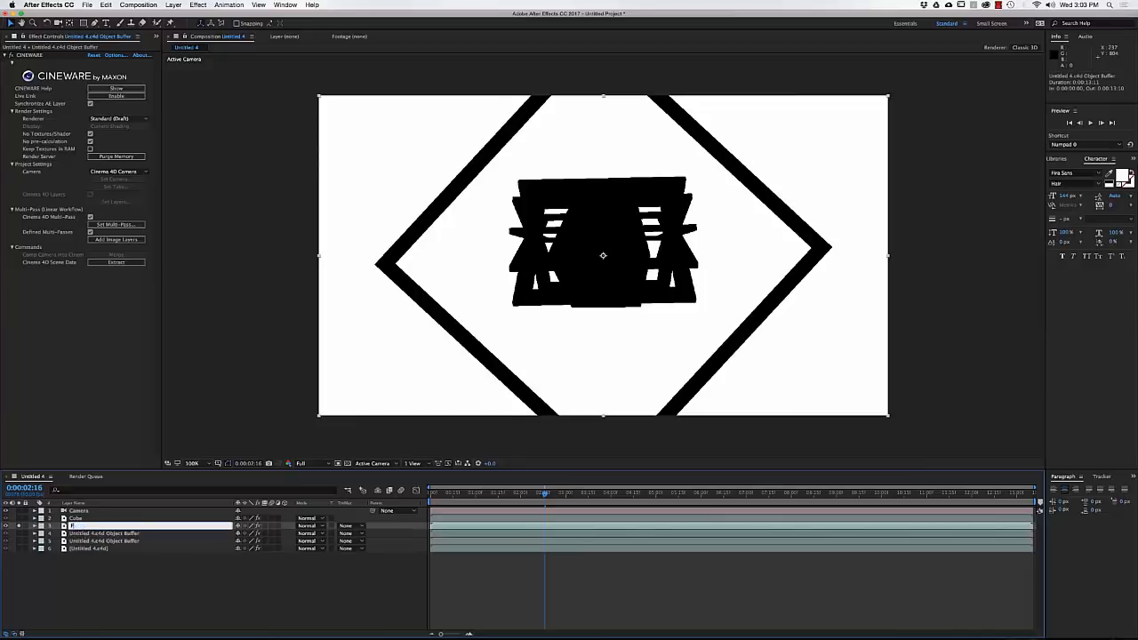
text(loor)
key(Return)
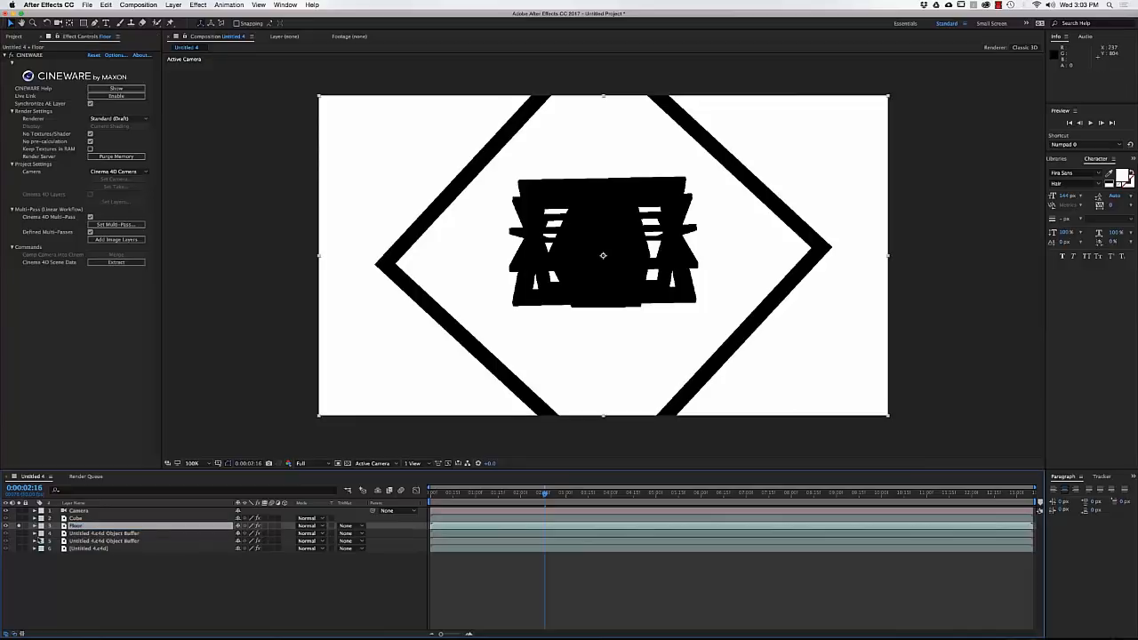
Solo the Object Buffer layer in row 4 and rename it as Frame
click(19, 533)
click(84, 533)
key(Return)
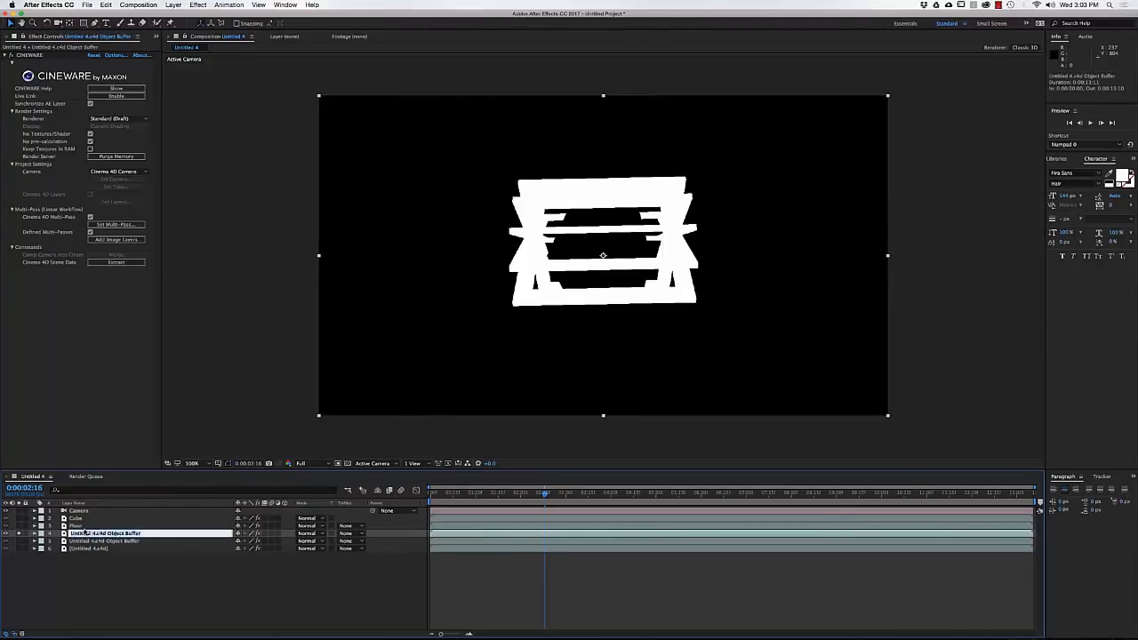
text(Frame)
key(Return)
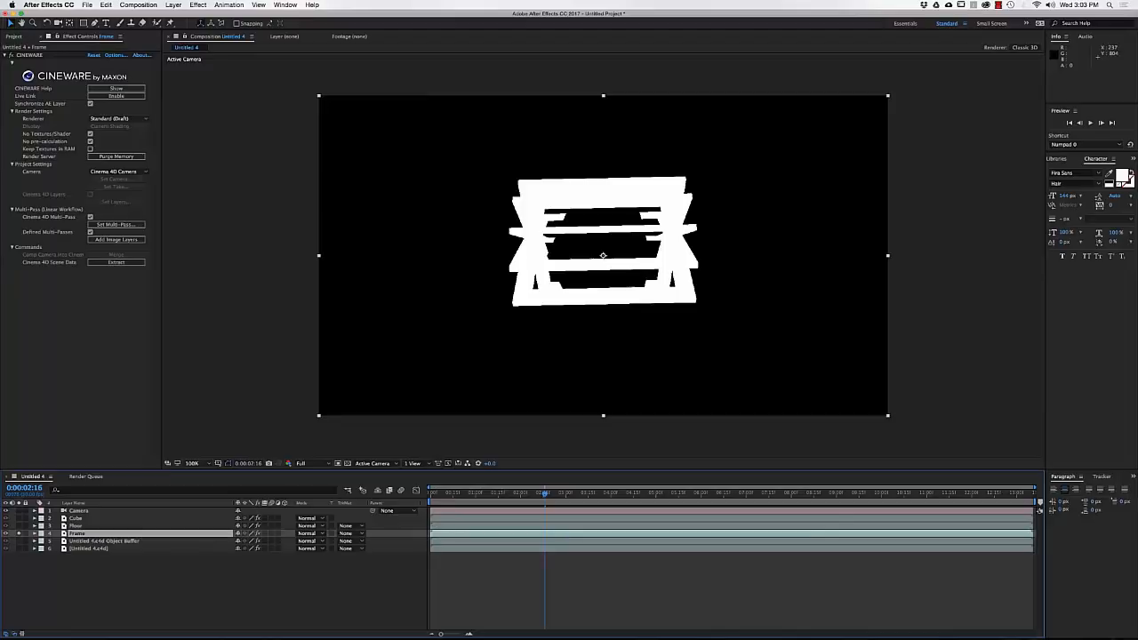
Solo the last Object Buffer layer, in row 5, and rename it as Outer_Frame
click(19, 534)
click(18, 540)
click(85, 541)
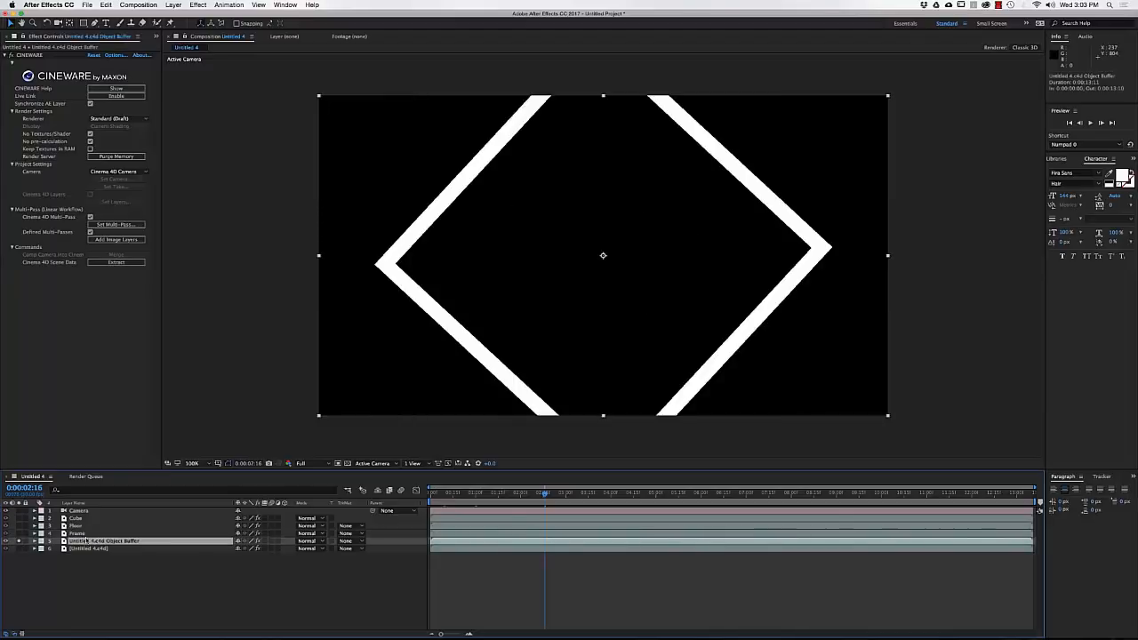
key(Return)
text(Pod)
key(BackSpace)
key(BackSpace)
key(BackSpace)
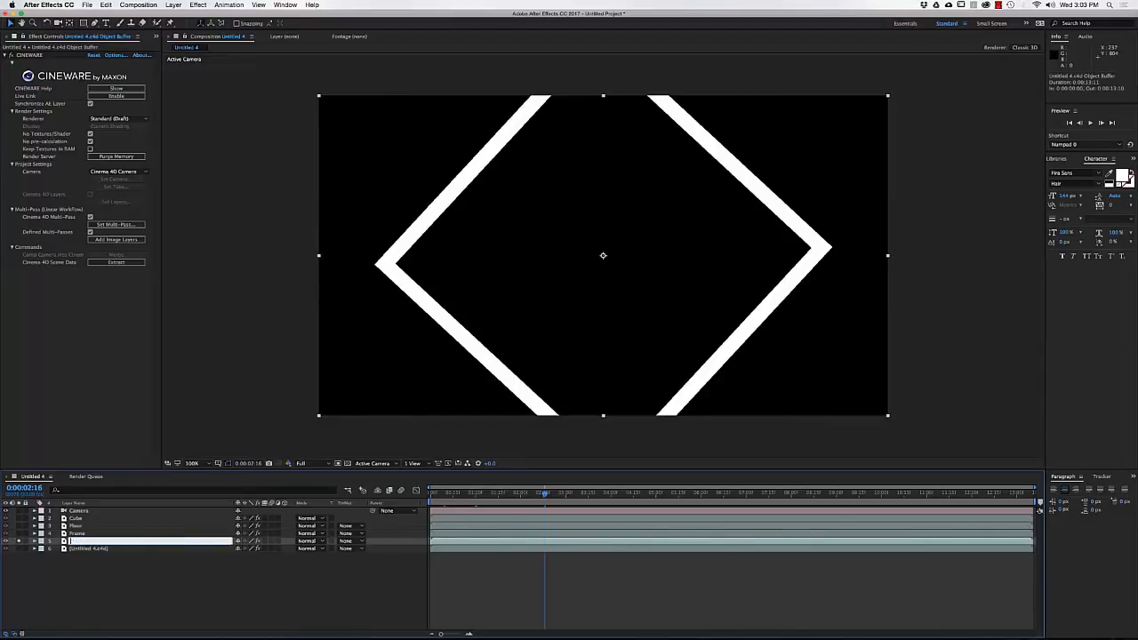
text(Outer_Frame)
key(Return)
Rename the Untitled 4.c4d layer as Main_Render
click(86, 549)
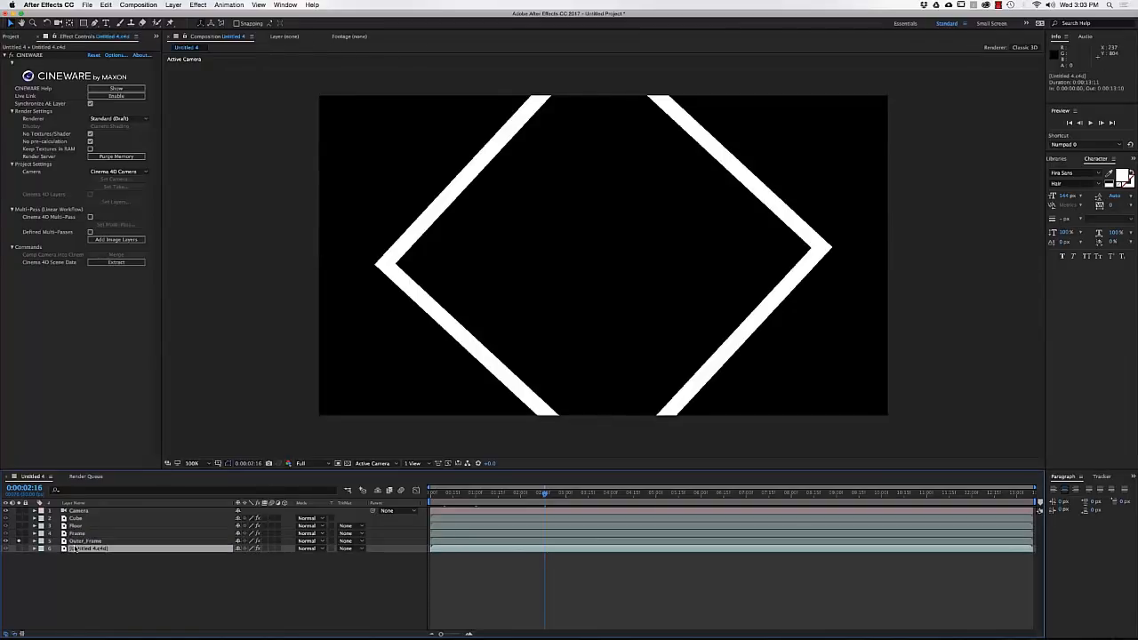
key(Return)
text(Main_Rend)
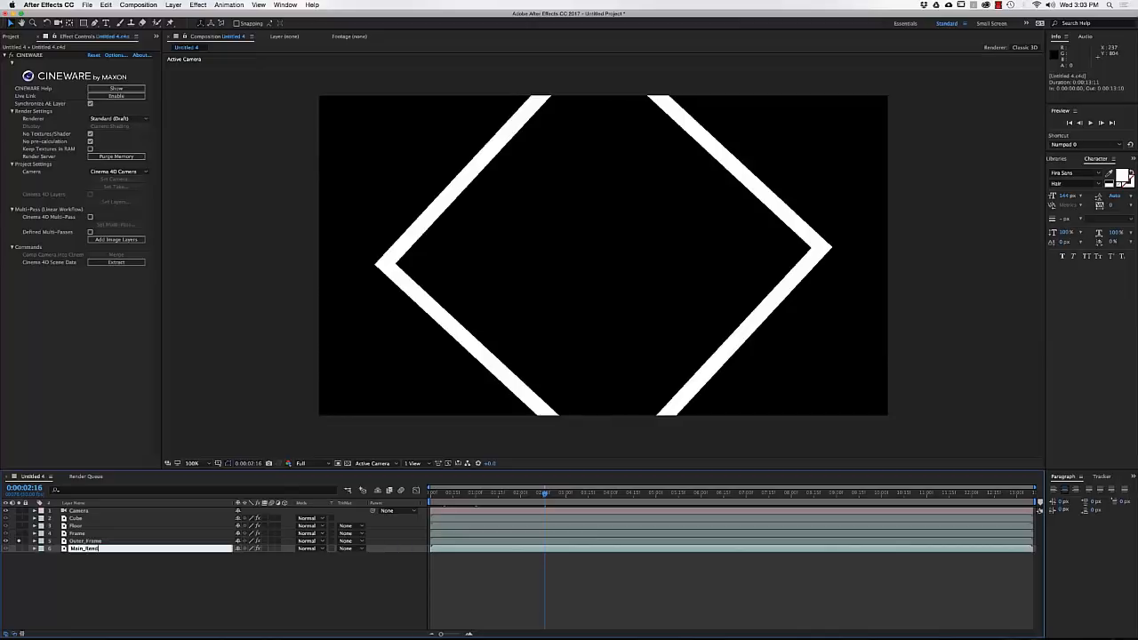
text(er)
key(Return)
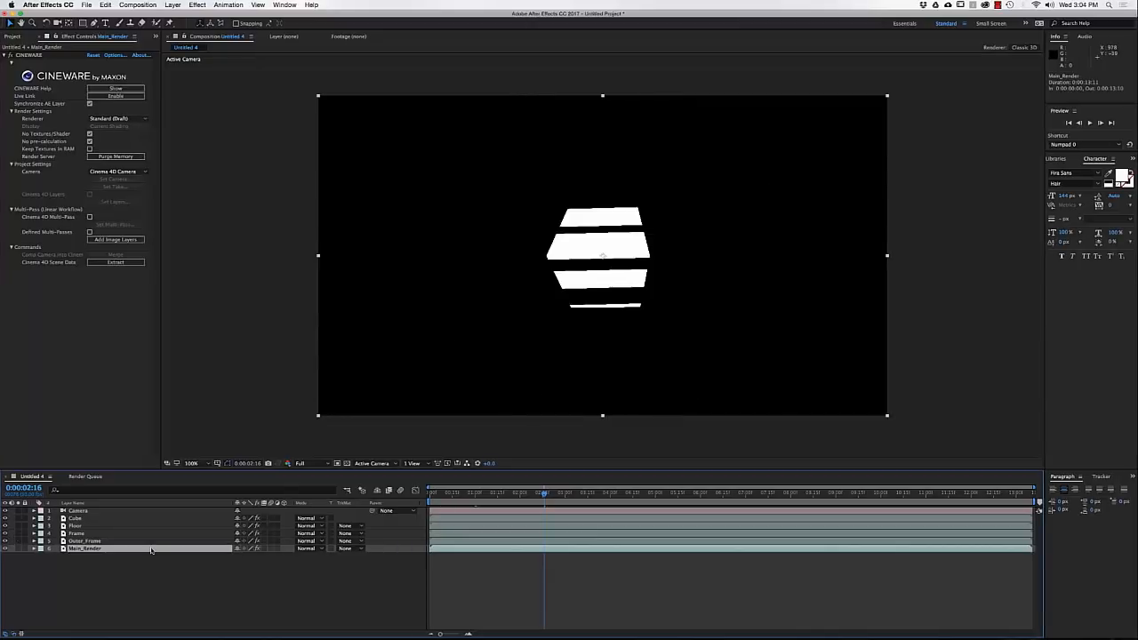
click(89, 540)
shift+click(87, 519)
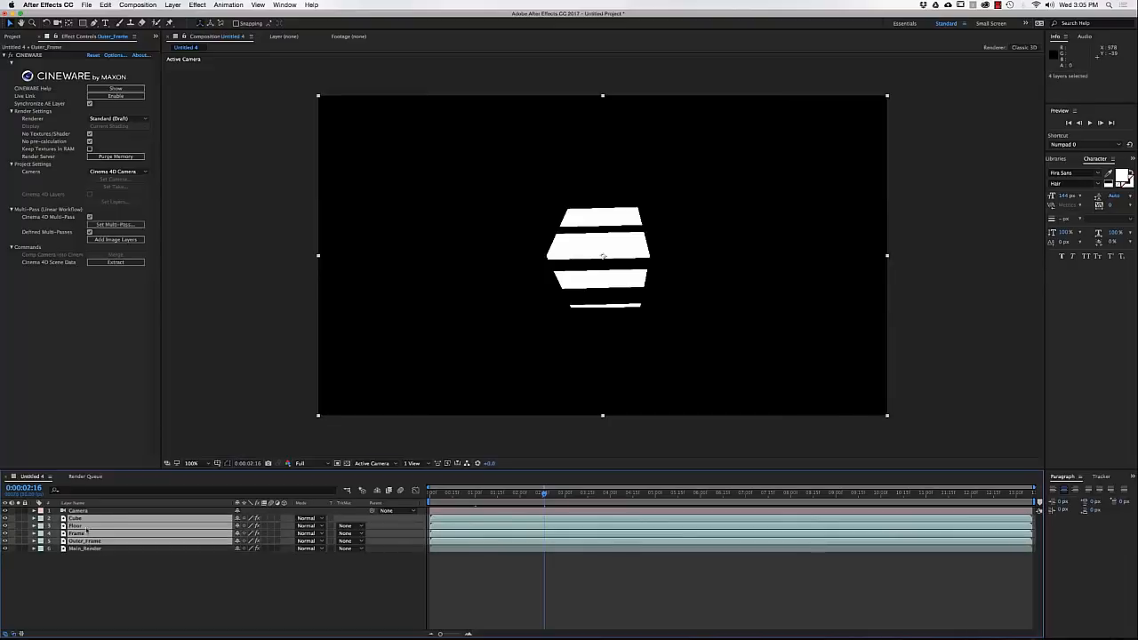
key(F2)
Duplicate Main_Render, set the copy's track matte to Luma Matte "Outer_Frame" and check the soloed cutout against the transparency grid
click(89, 549)
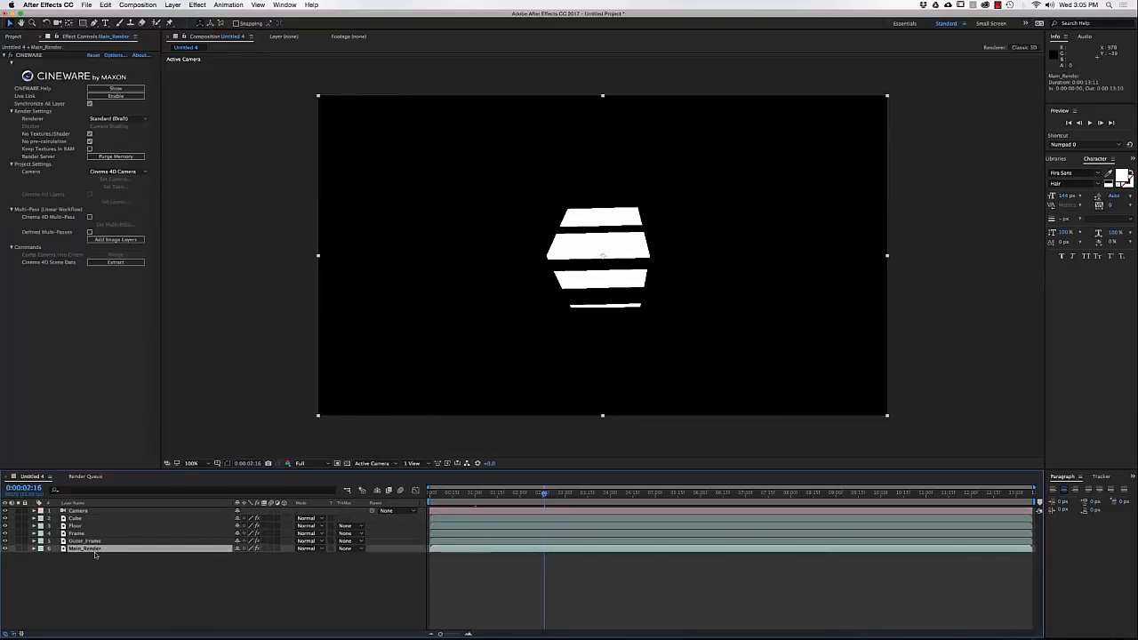
key(super+d)
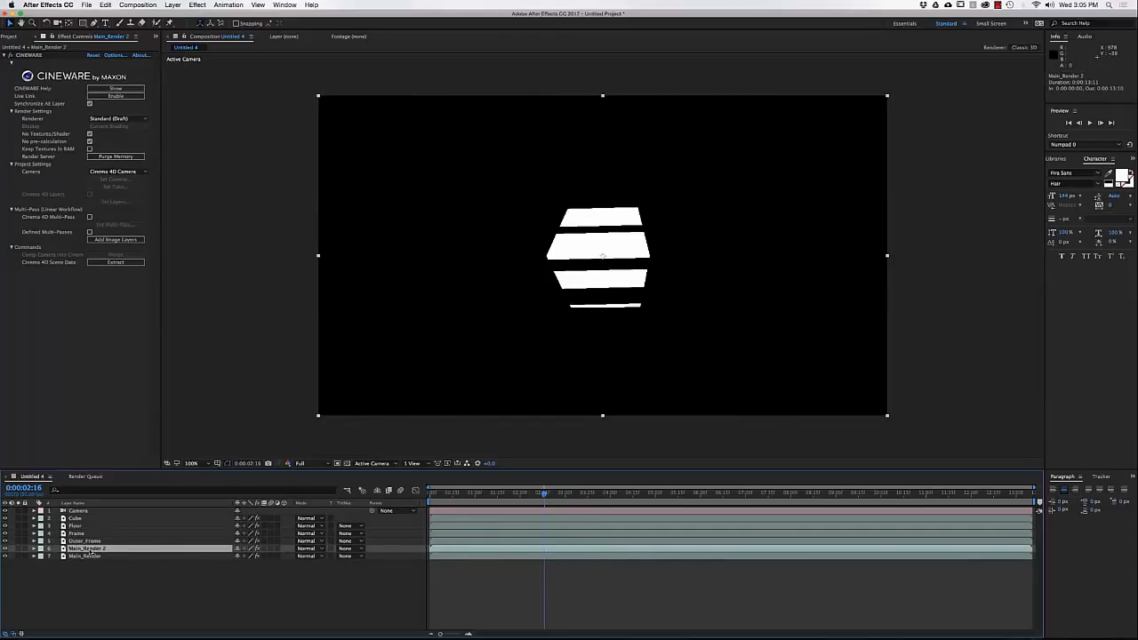
click(346, 549)
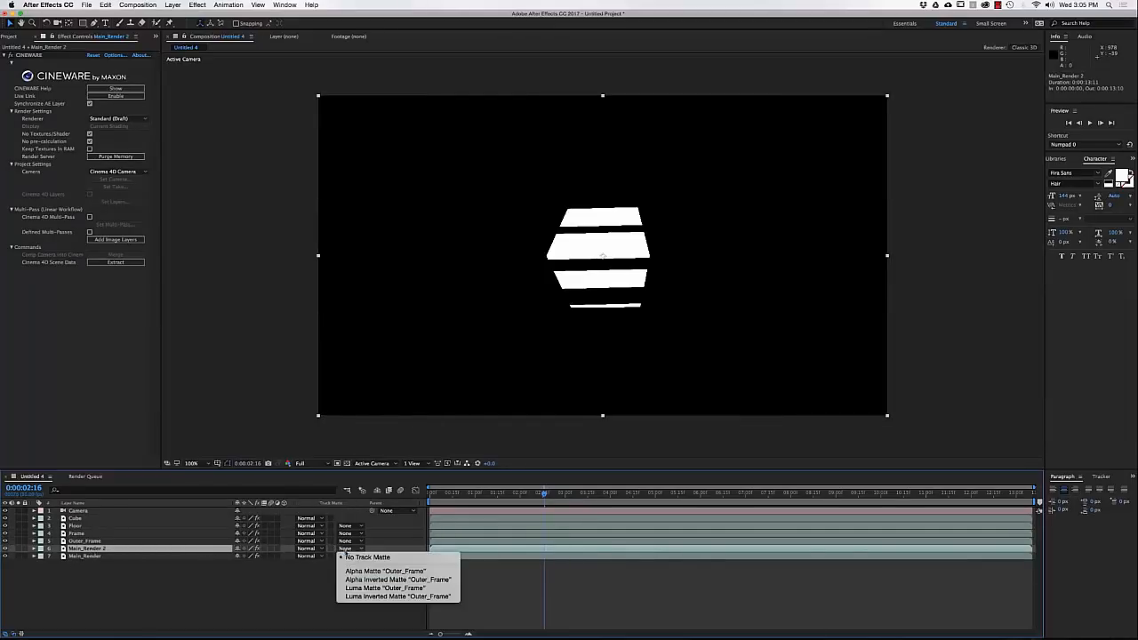
click(351, 589)
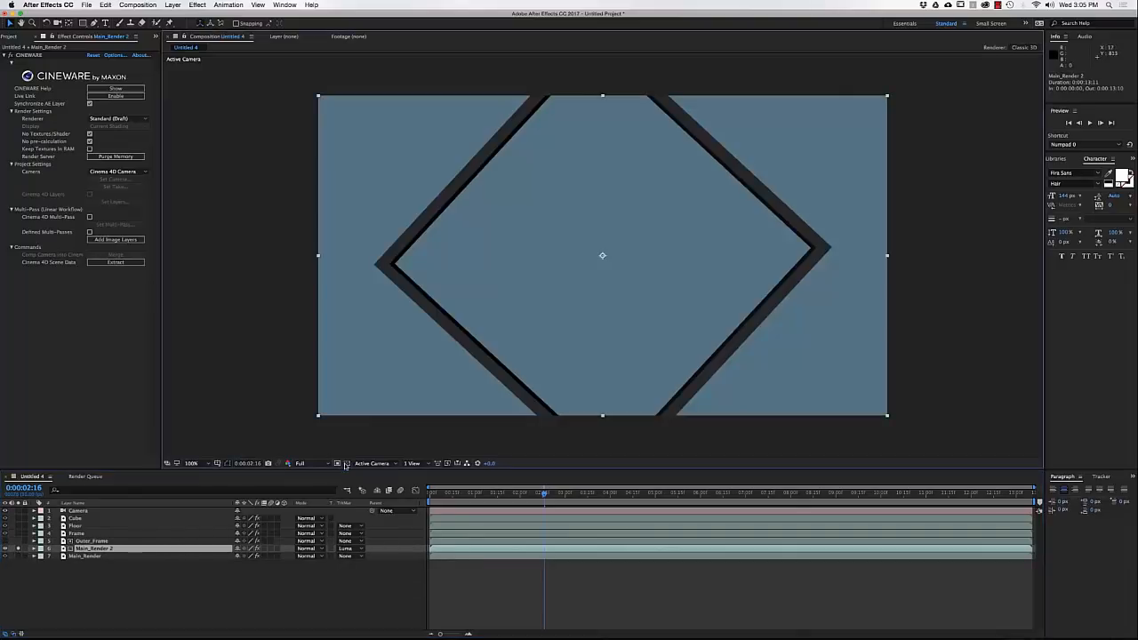
click(347, 463)
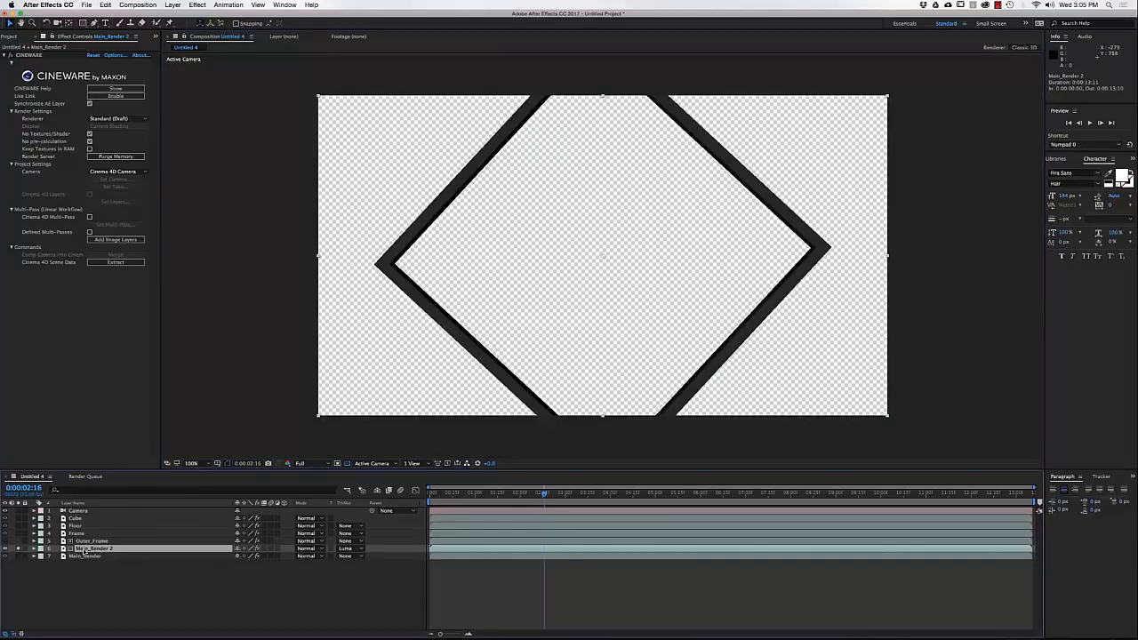
Duplicate the luma-matted render three times, placing the copies directly beneath the Frame, Floor and Cube layers
key(ctrl+d)
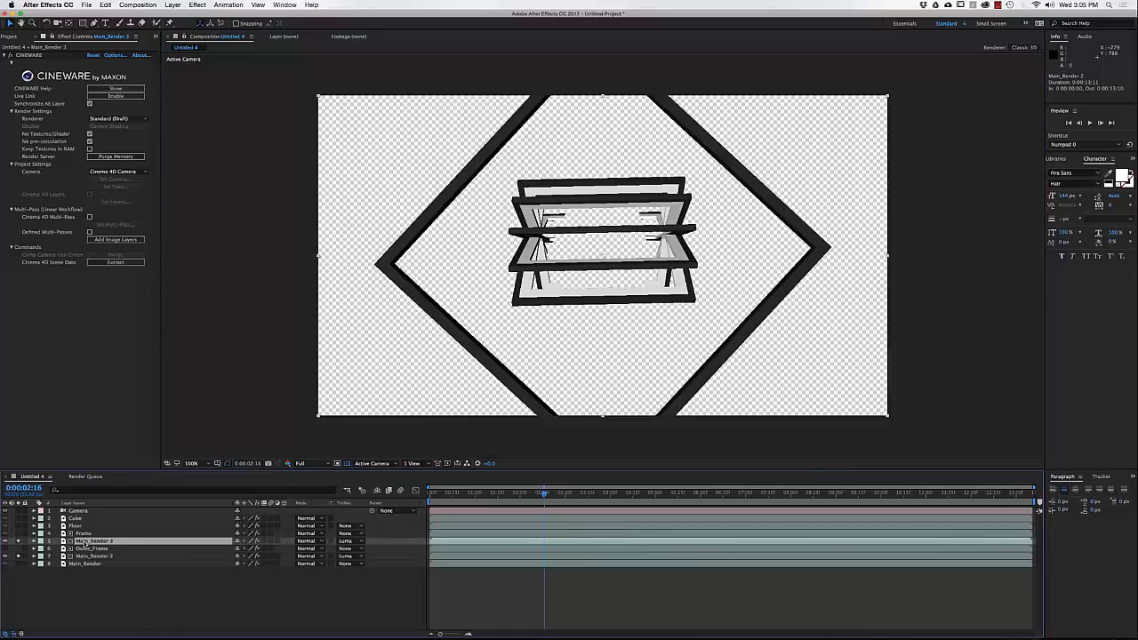
click(18, 556)
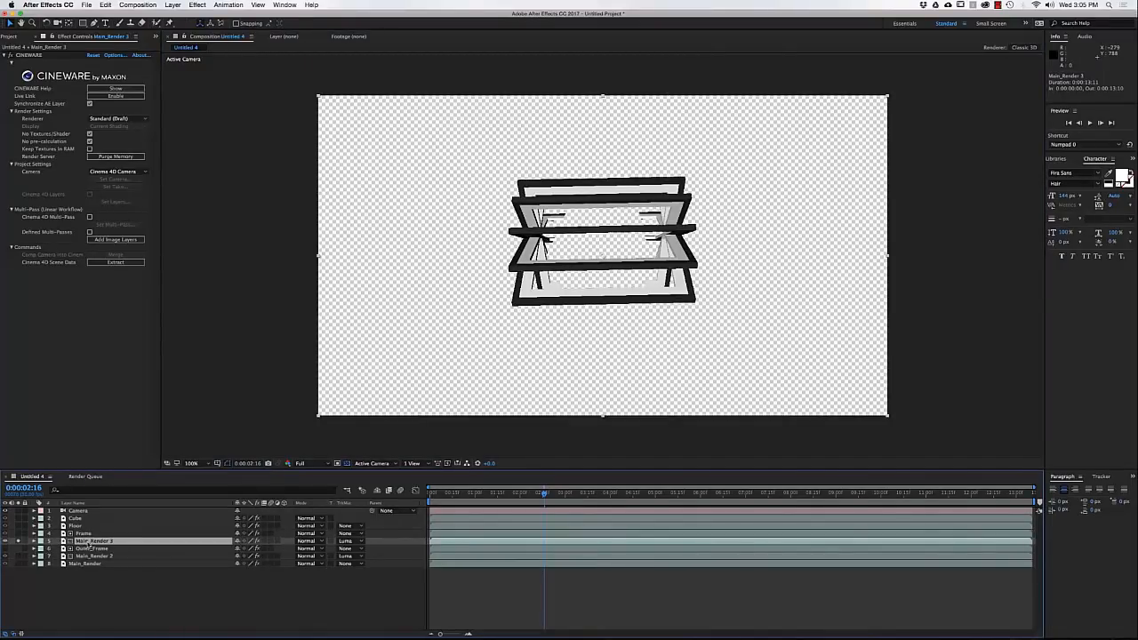
key(ctrl+d)
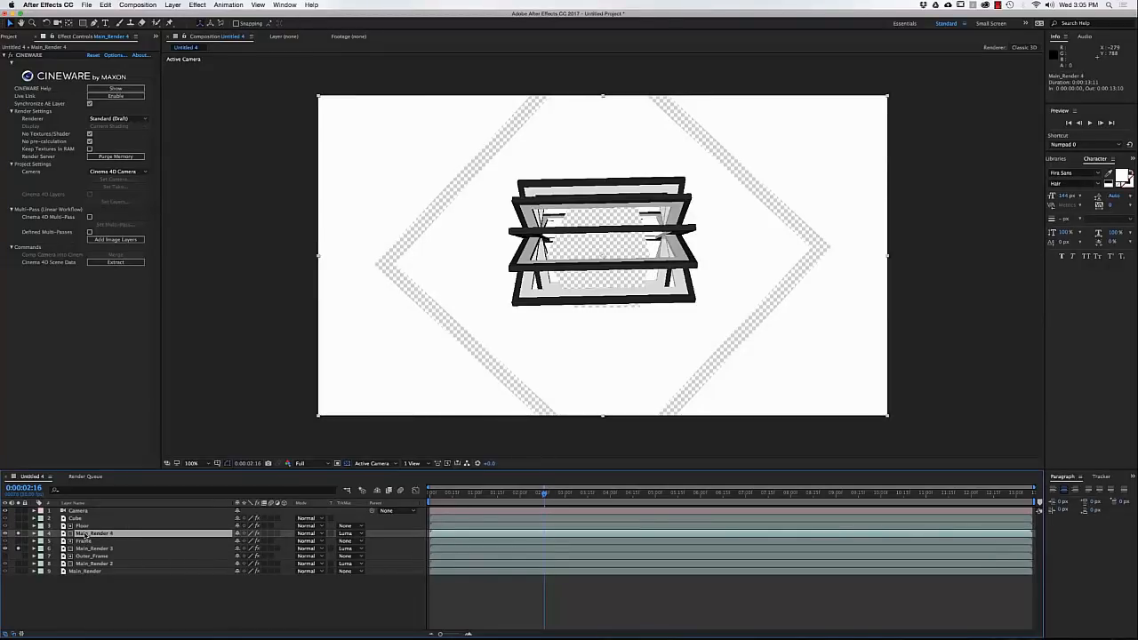
key(super+d)
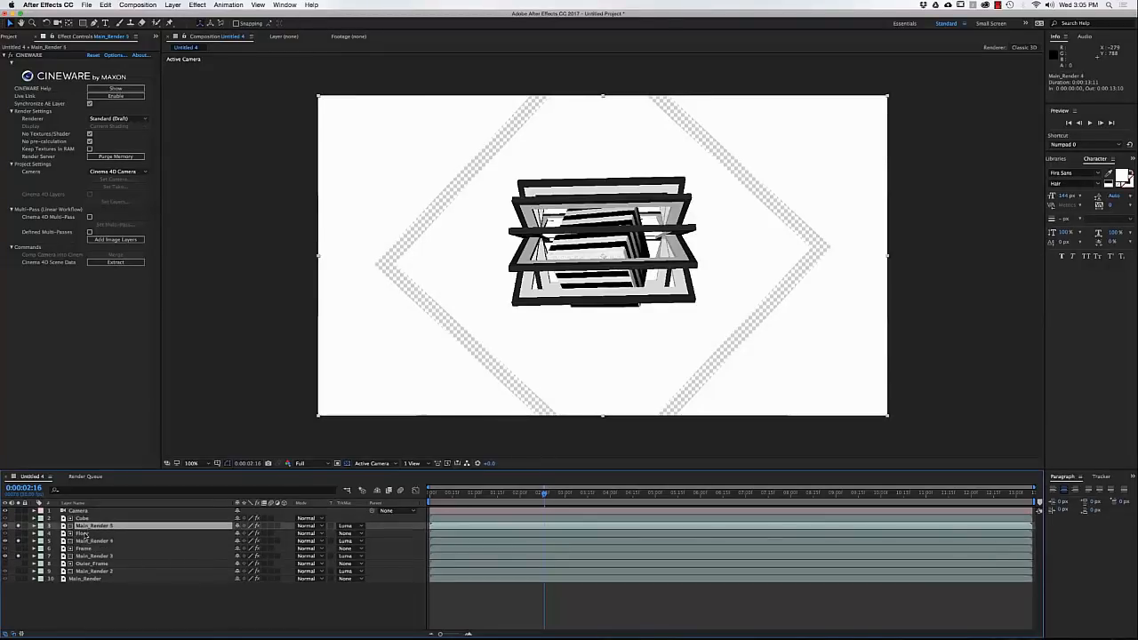
Solo Main_Render 5 to check the cube cutout at earlier frames back to 0:00:00:13, and solo Main_Render 3 to check the frame cutout
click(17, 557)
click(19, 541)
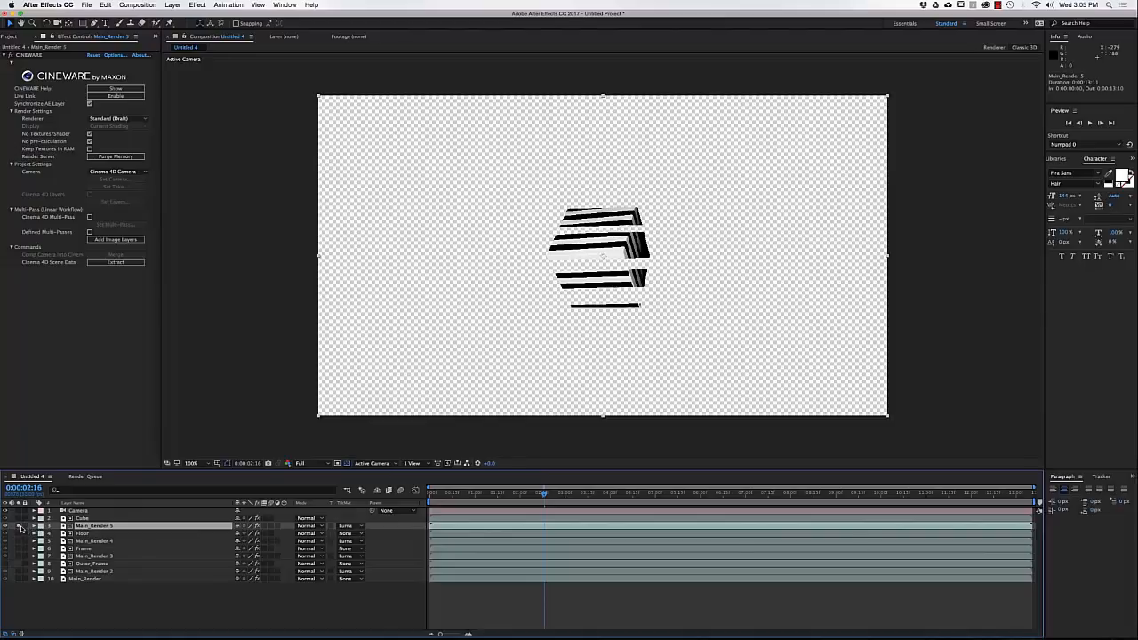
drag(507, 496, 491, 496)
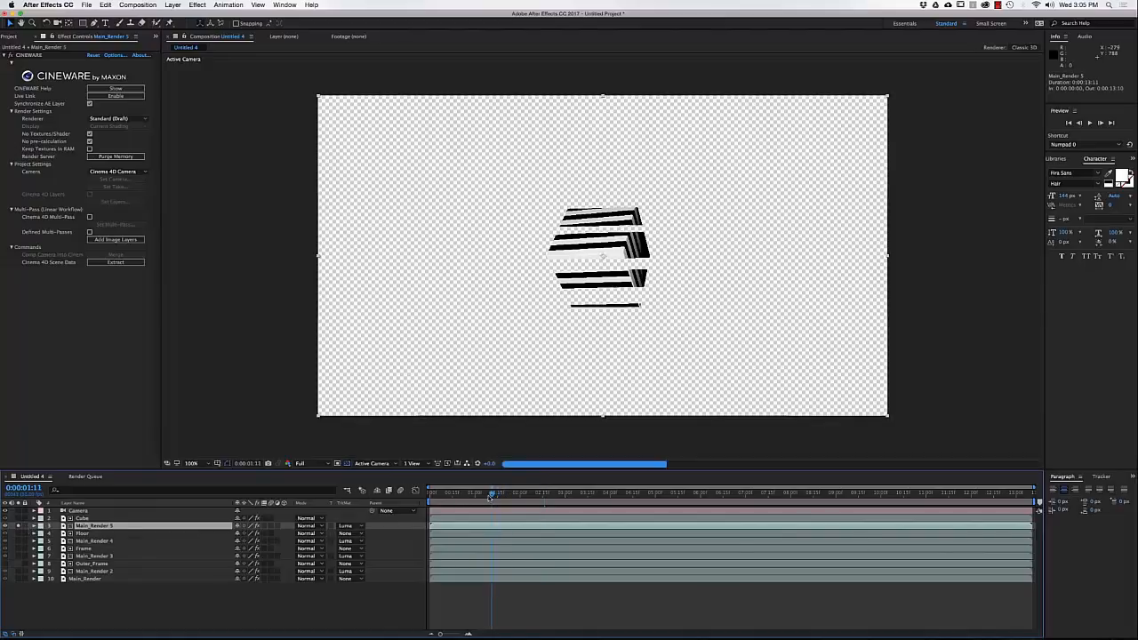
click(474, 497)
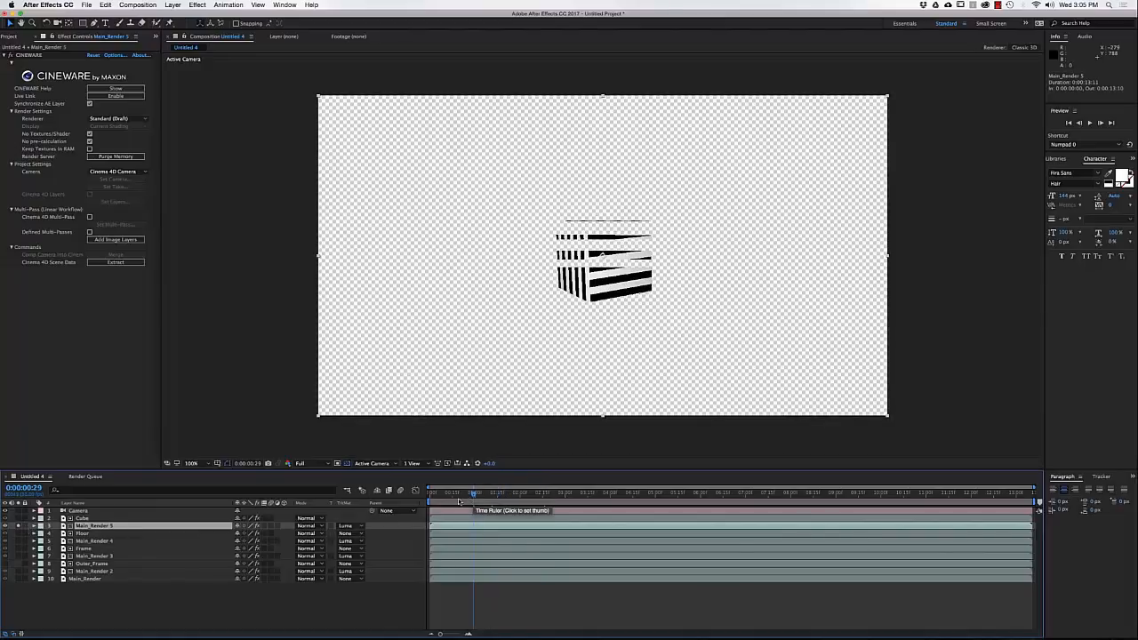
click(451, 499)
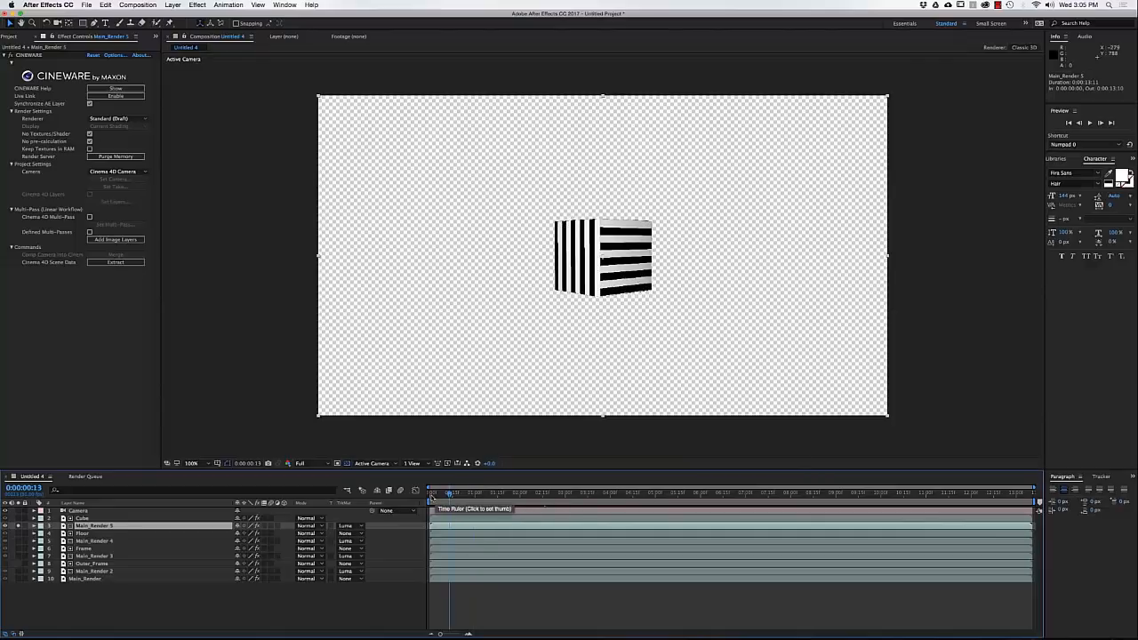
click(19, 542)
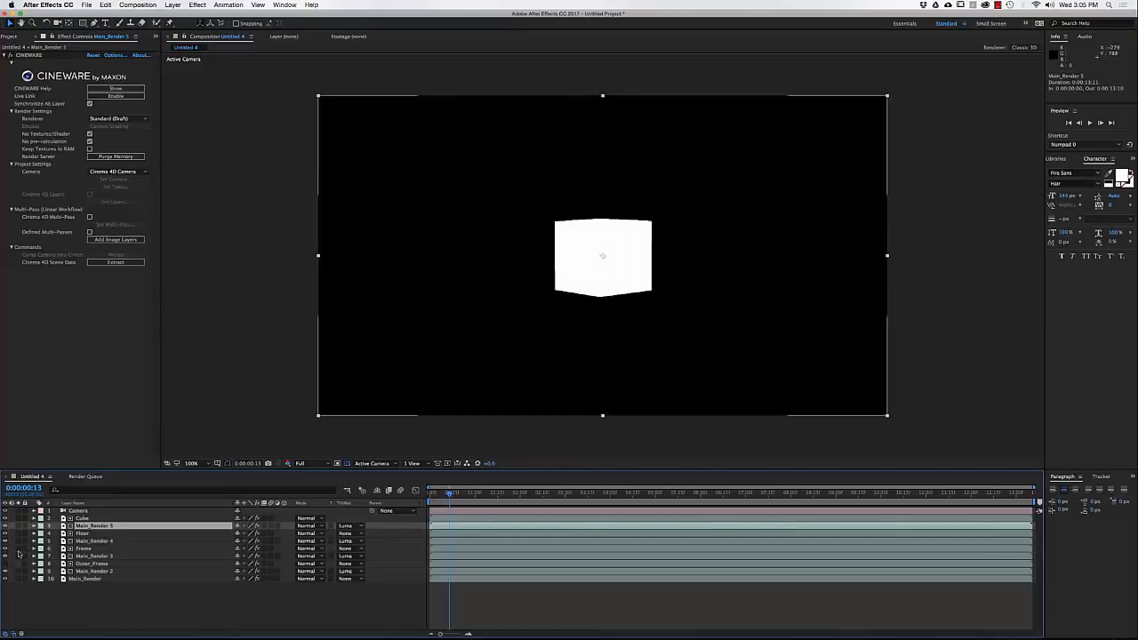
click(19, 556)
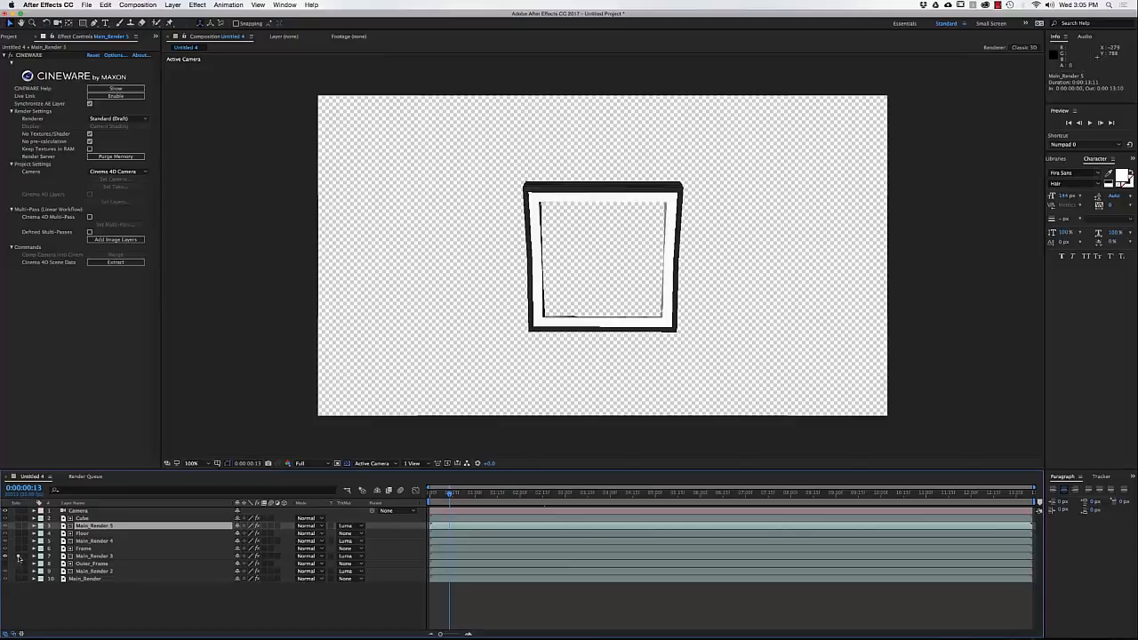
Clear the solo on Main_Render 3 and hide the Frame, Floor and Cube matte layers
click(18, 557)
click(82, 549)
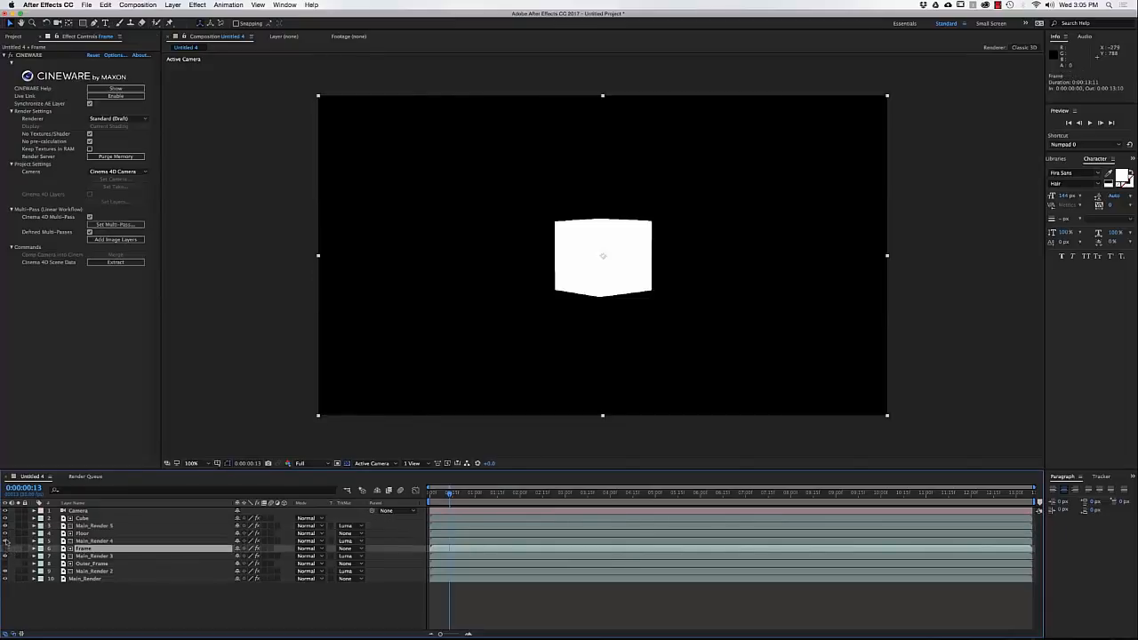
click(6, 526)
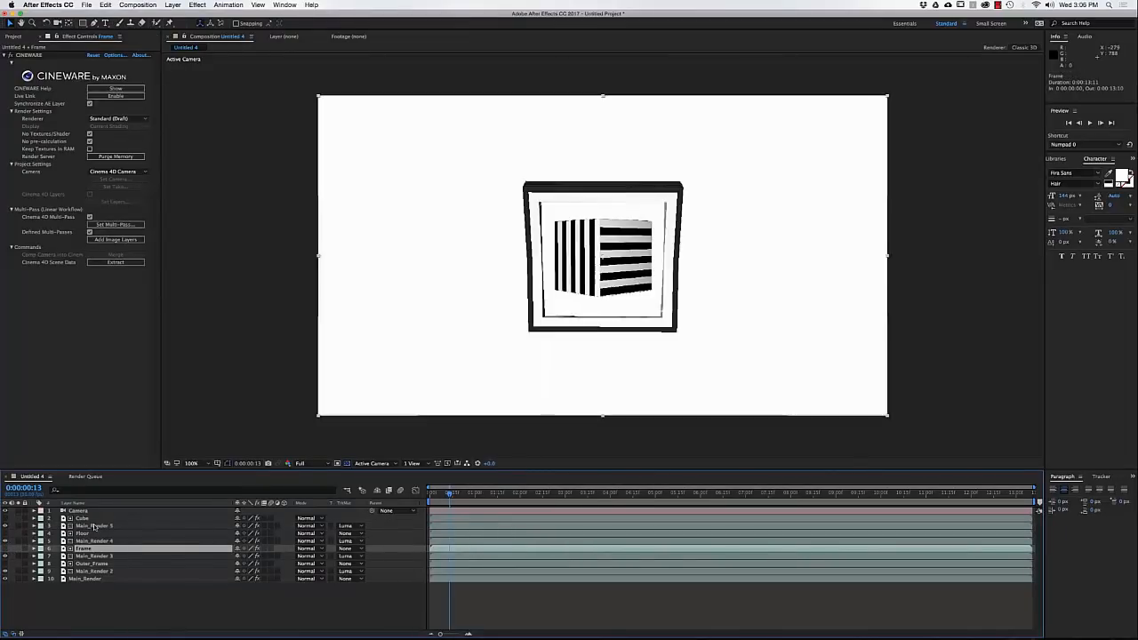
Rename layer Main_Render 5 to Cube_Render and layer Main_Render 4 to Floor_Render
click(93, 526)
key(Return)
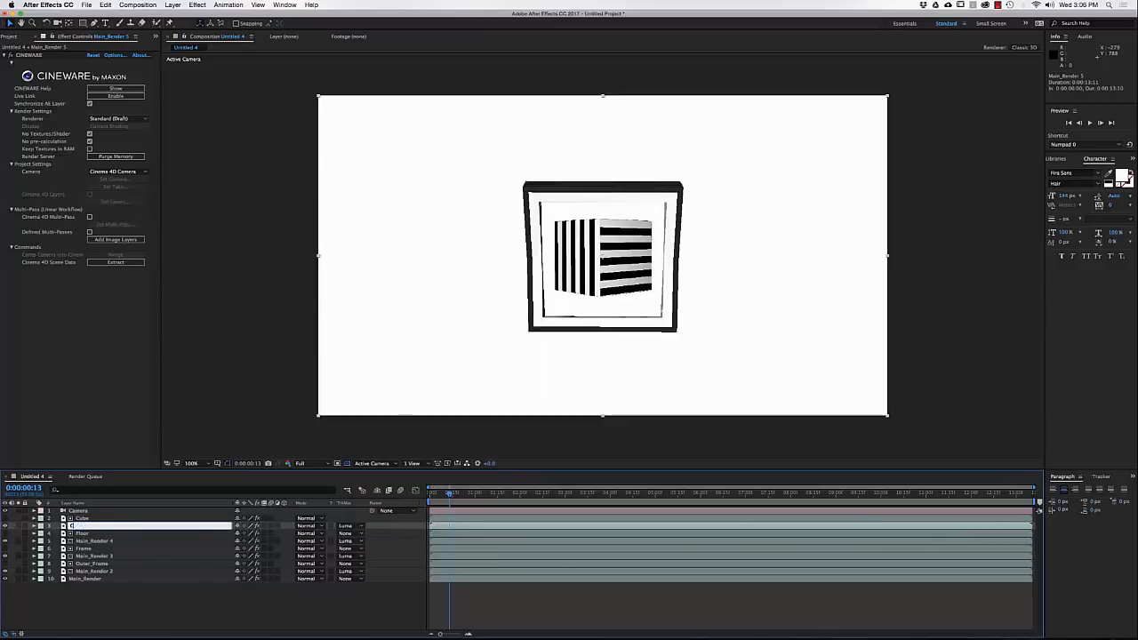
text(Cube_Render)
key(Return)
click(94, 540)
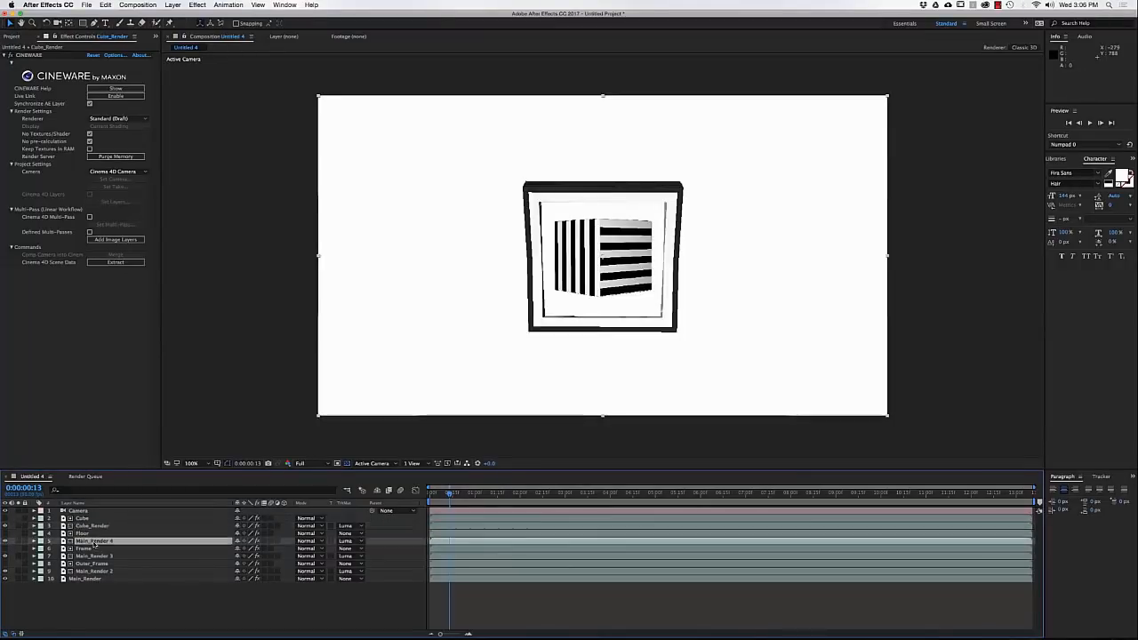
key(Return)
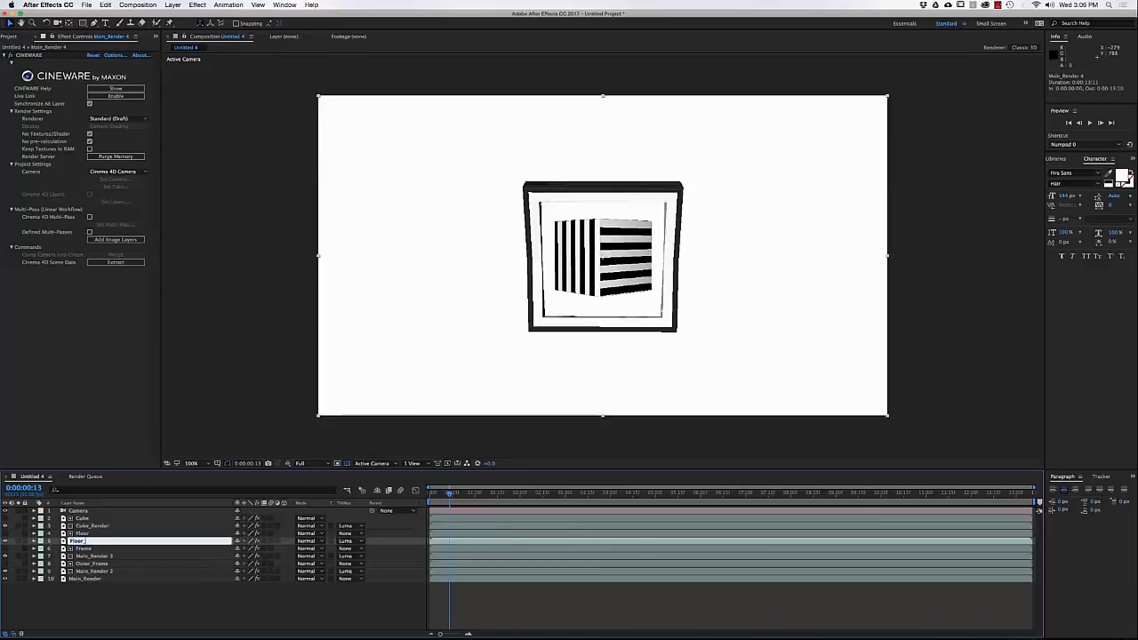
text(Floor_Render)
key(Return)
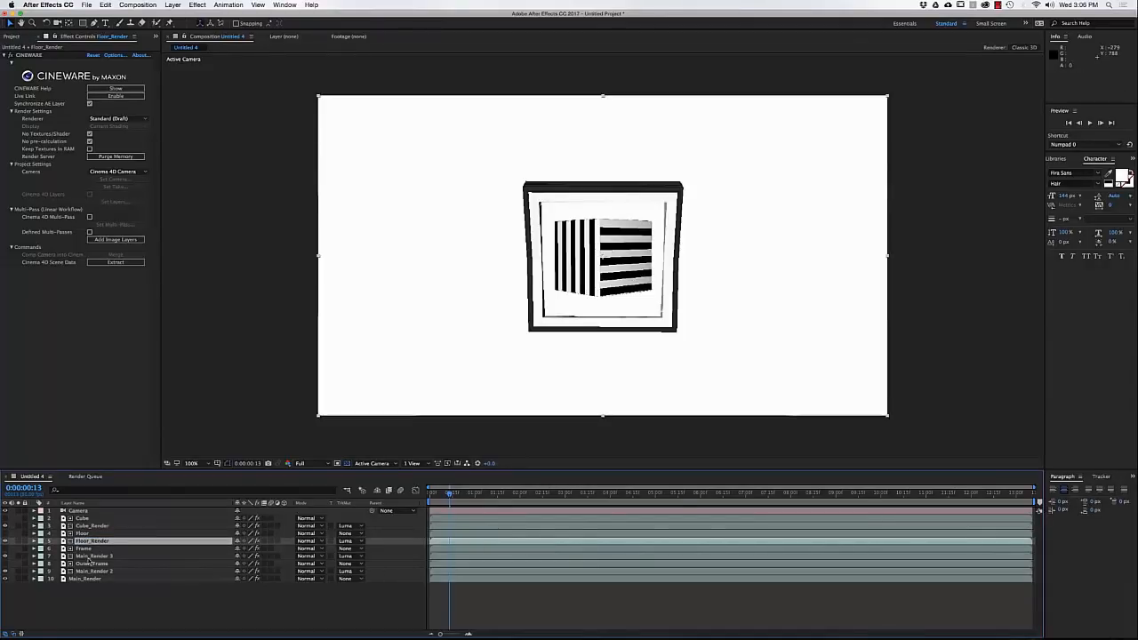
Rename layer Main_Render 3 to Frame_Render and layer Main_Render 2 to Outer_Render
click(96, 556)
key(Return)
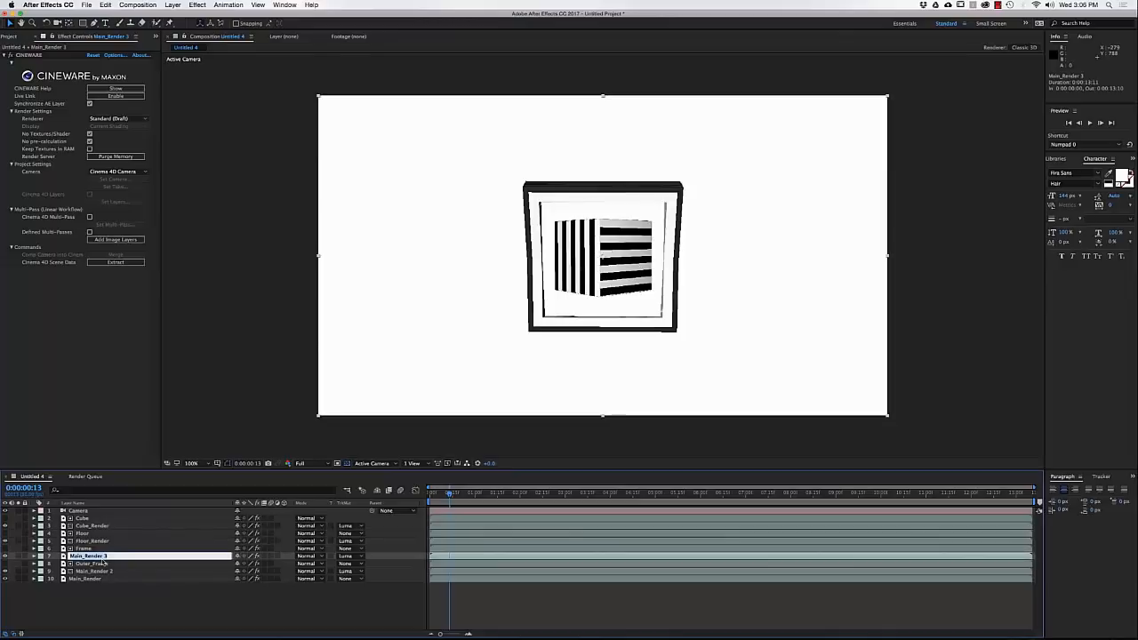
text(Main)
text(e_Re)
key(Return)
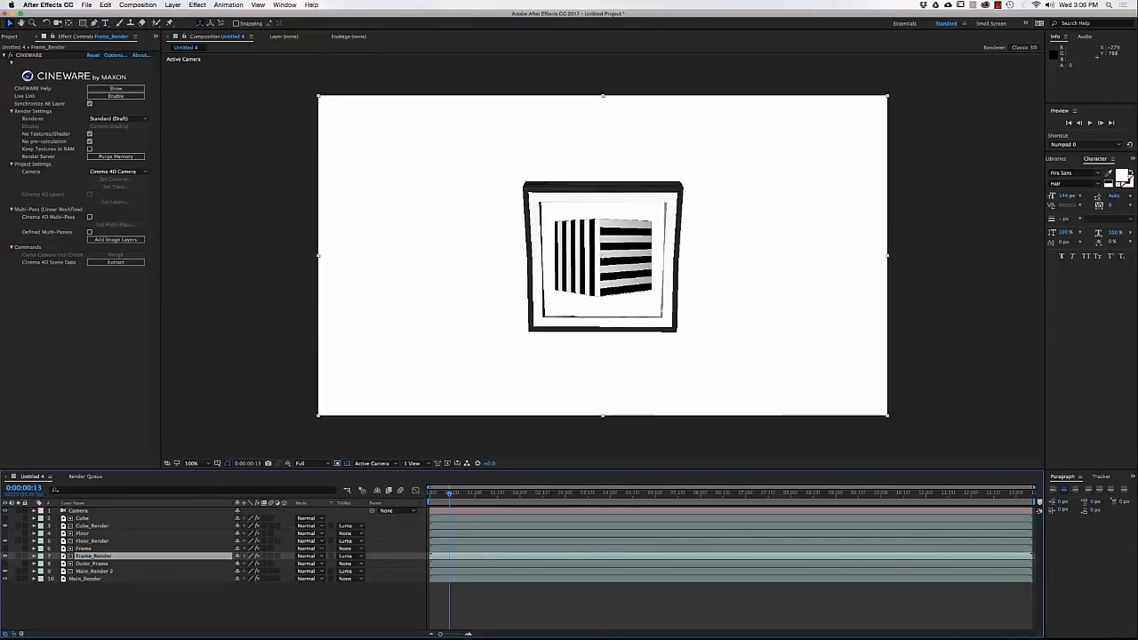
click(93, 571)
key(Return)
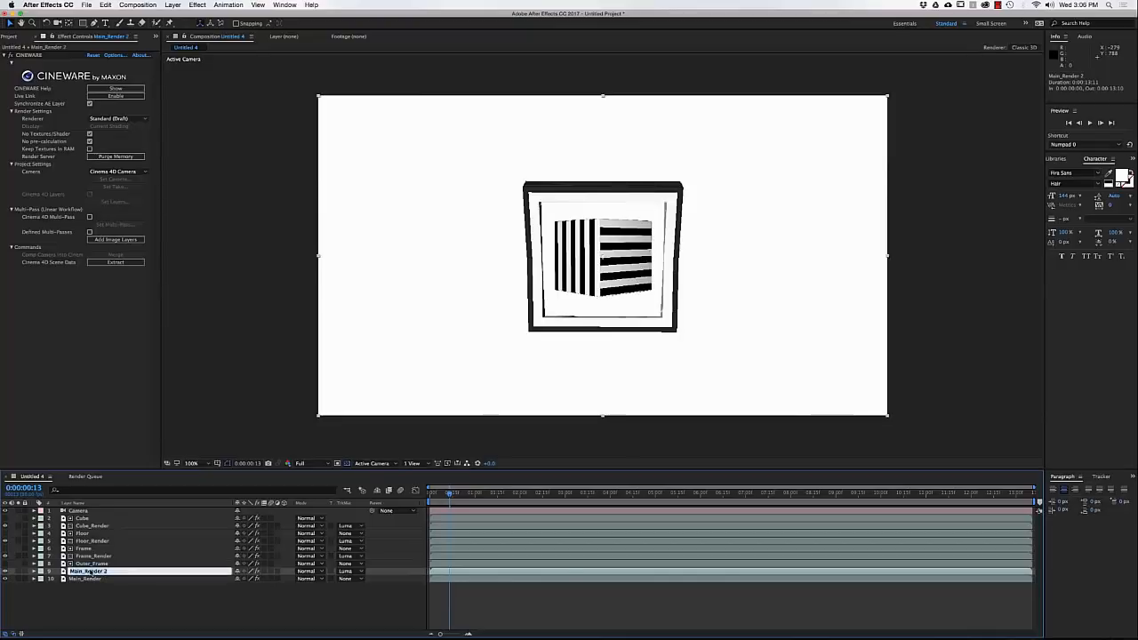
text(Outer_Render)
key(Return)
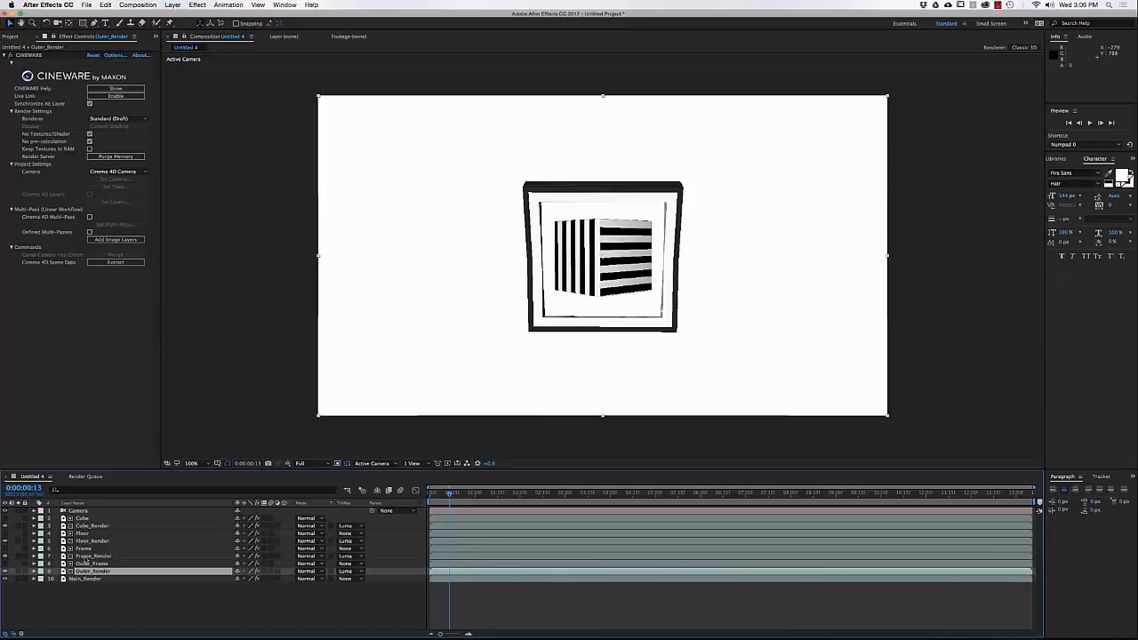
Set the Cineware renderer of the Outer_Render layer to Standard (Final)
click(92, 570)
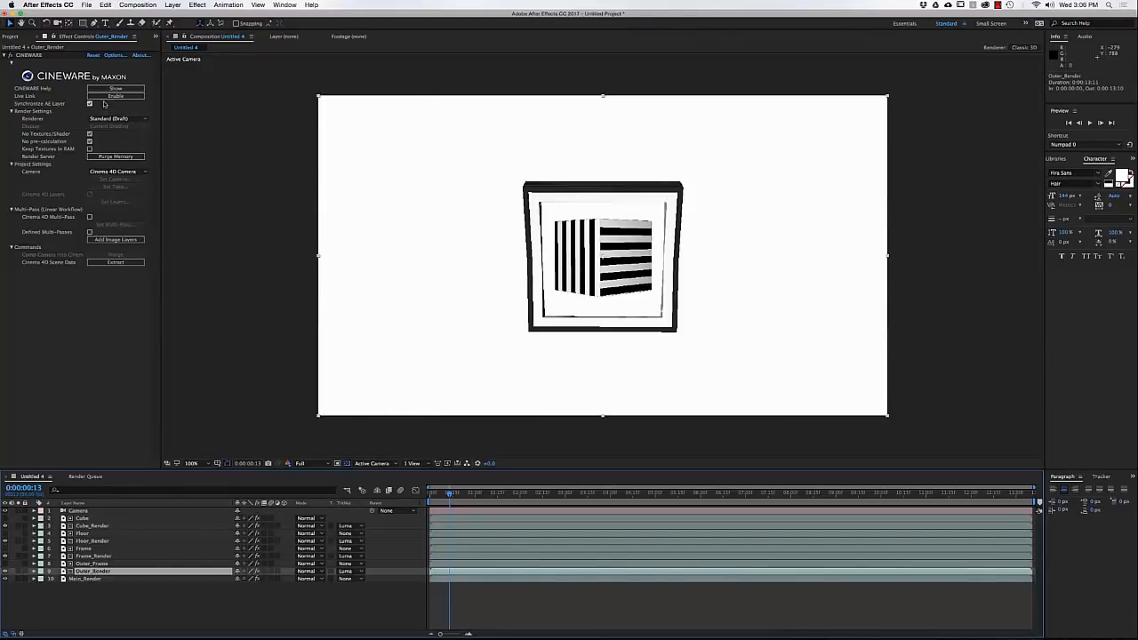
click(103, 119)
click(127, 128)
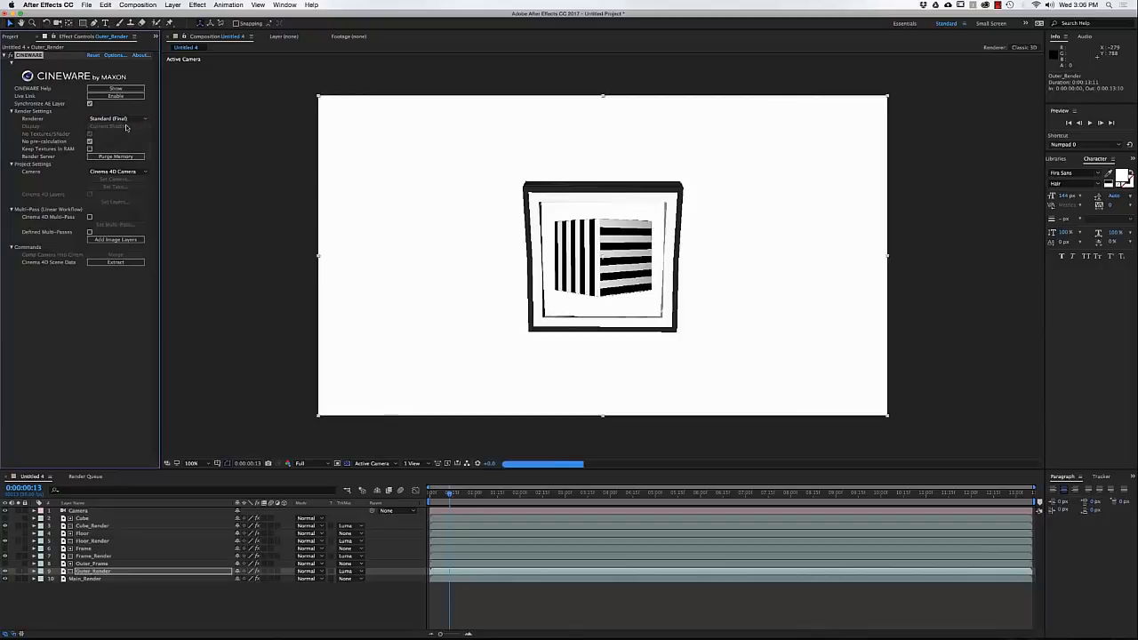
Solo Cube_Render to check the isolated cube against the transparency grid, and clear the solo
click(82, 526)
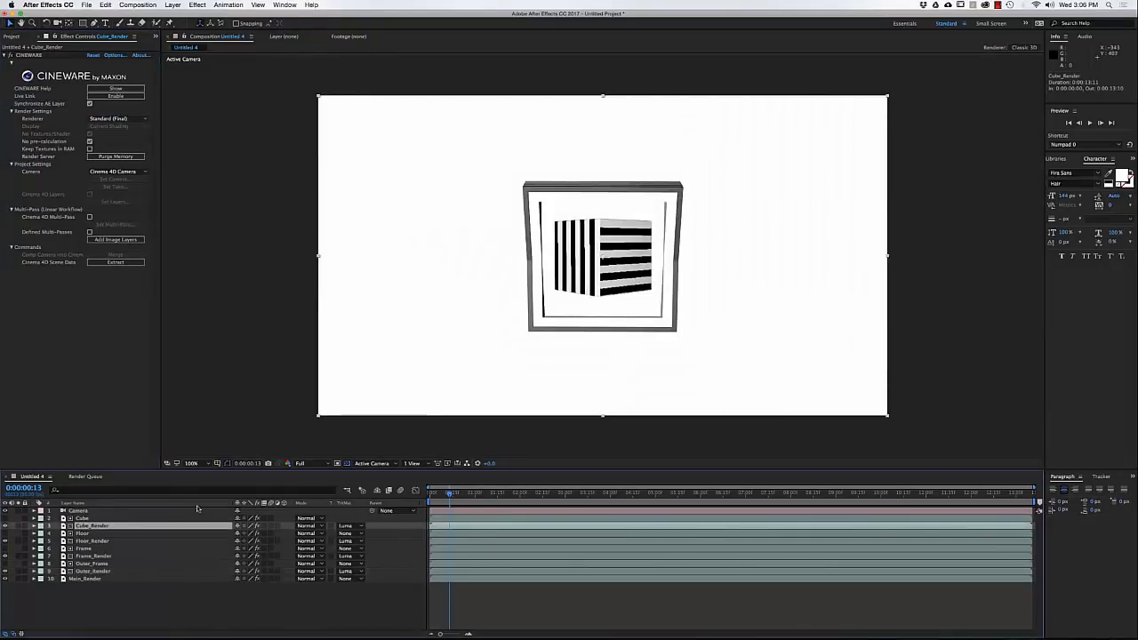
click(19, 526)
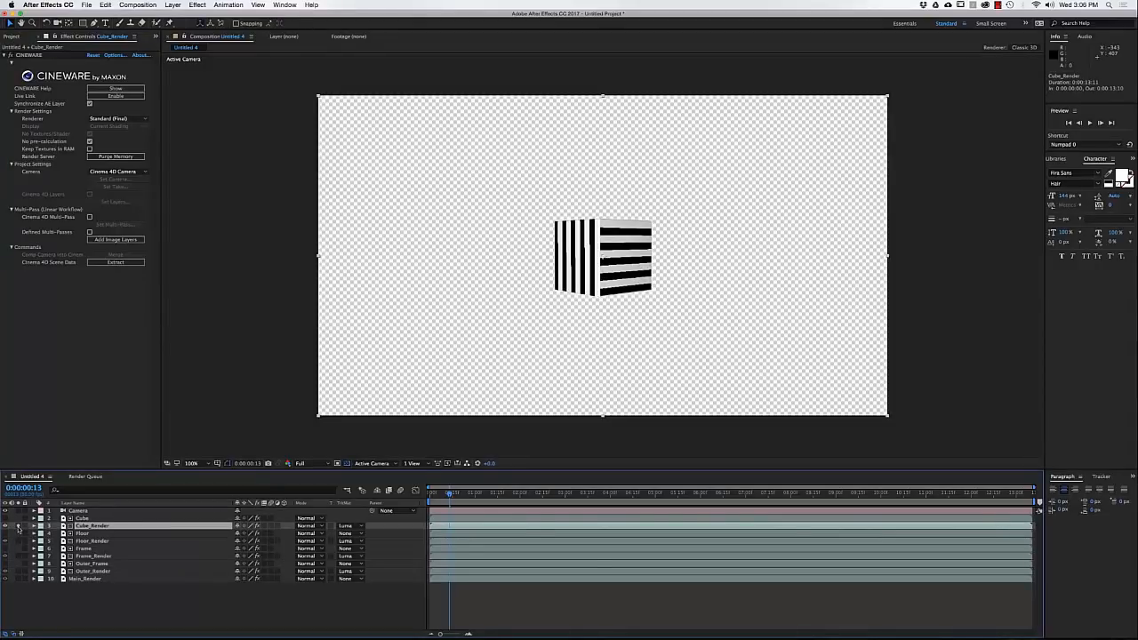
click(19, 525)
Try a Hue/Saturation effect with Colorize on Cube_Render, tinting the cube orange, and remove the effect
click(201, 5)
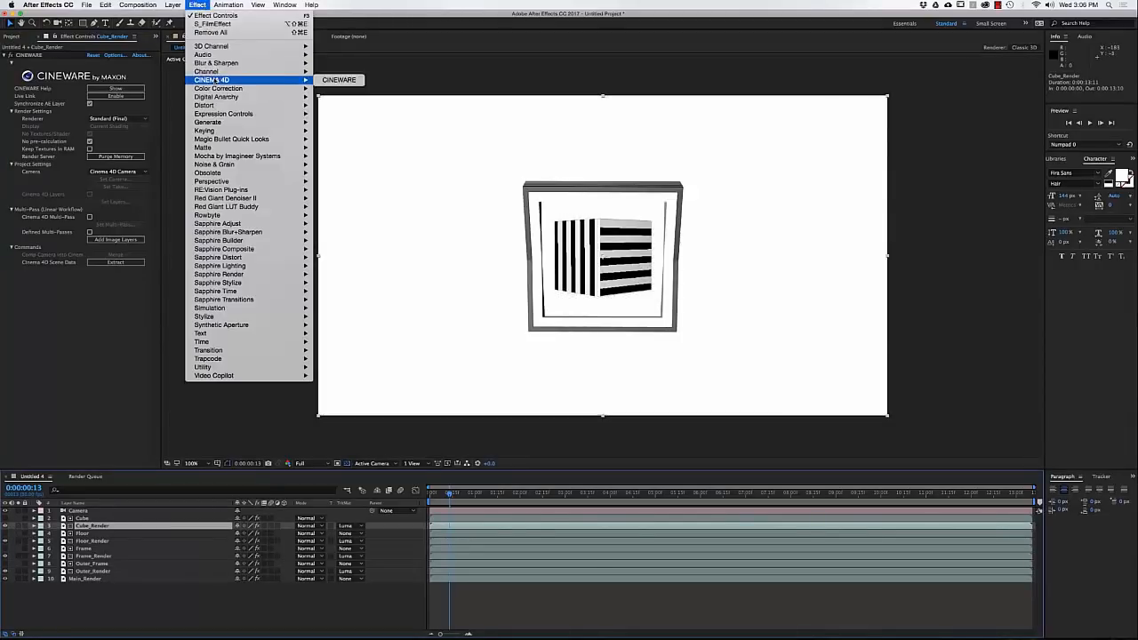
mouse_move(267, 88)
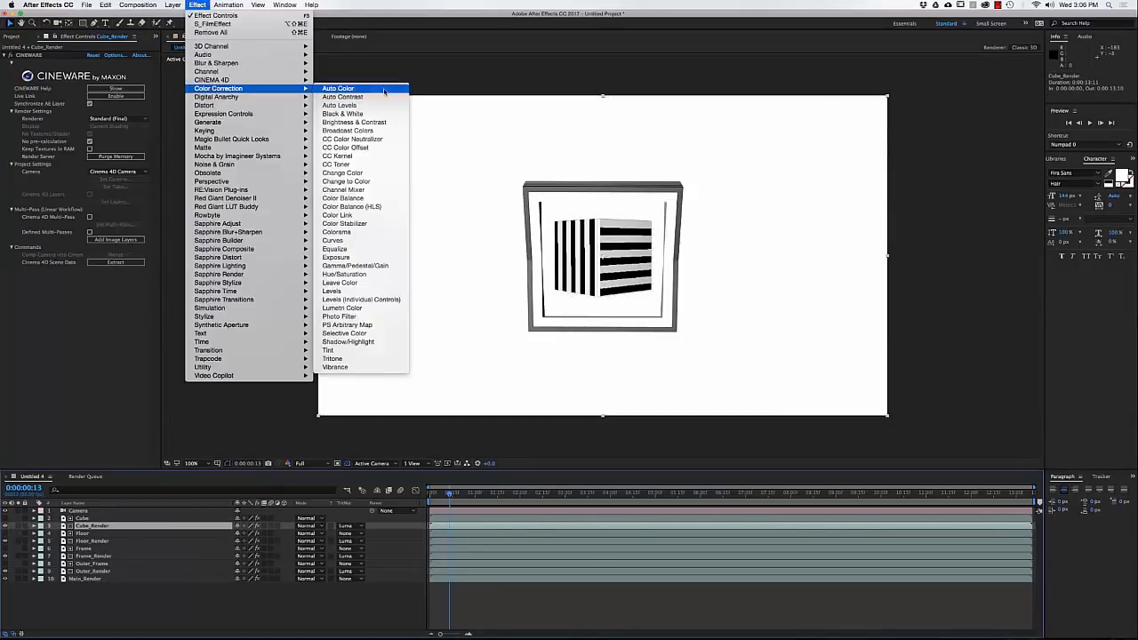
click(345, 274)
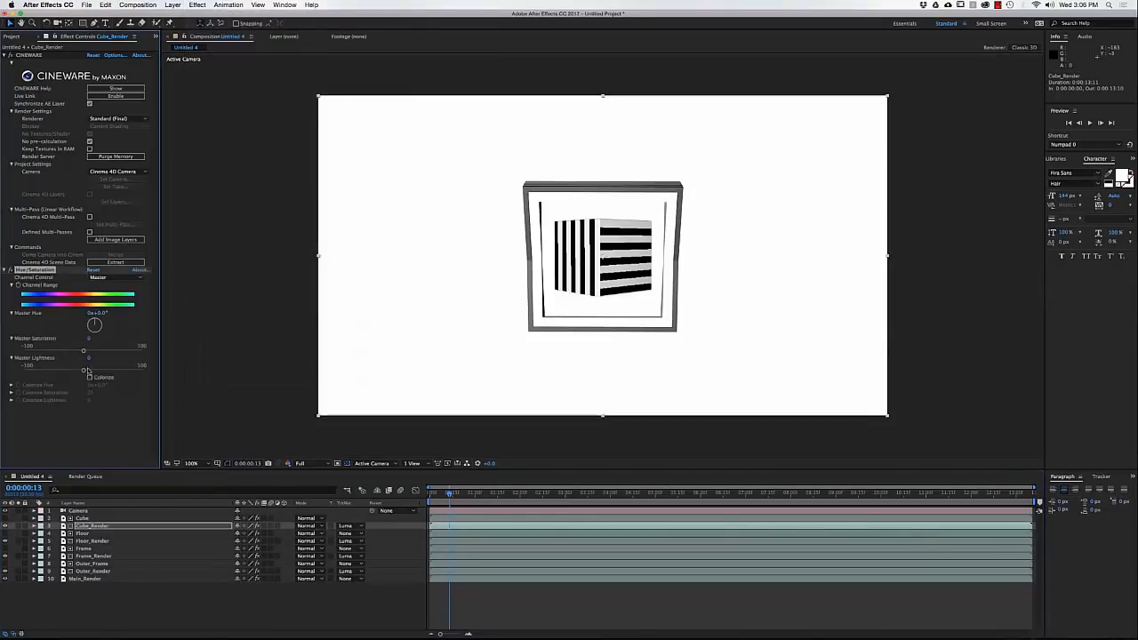
click(89, 377)
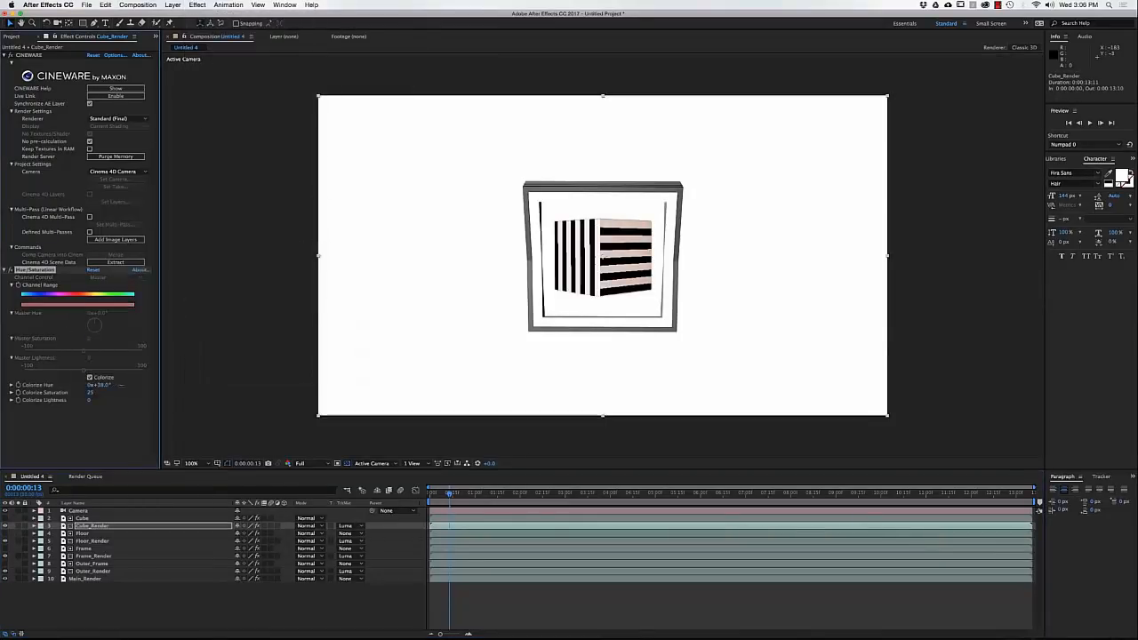
mouse_move(91, 393)
mouse_down()
mouse_move(108, 395)
mouse_move(82, 402)
mouse_up()
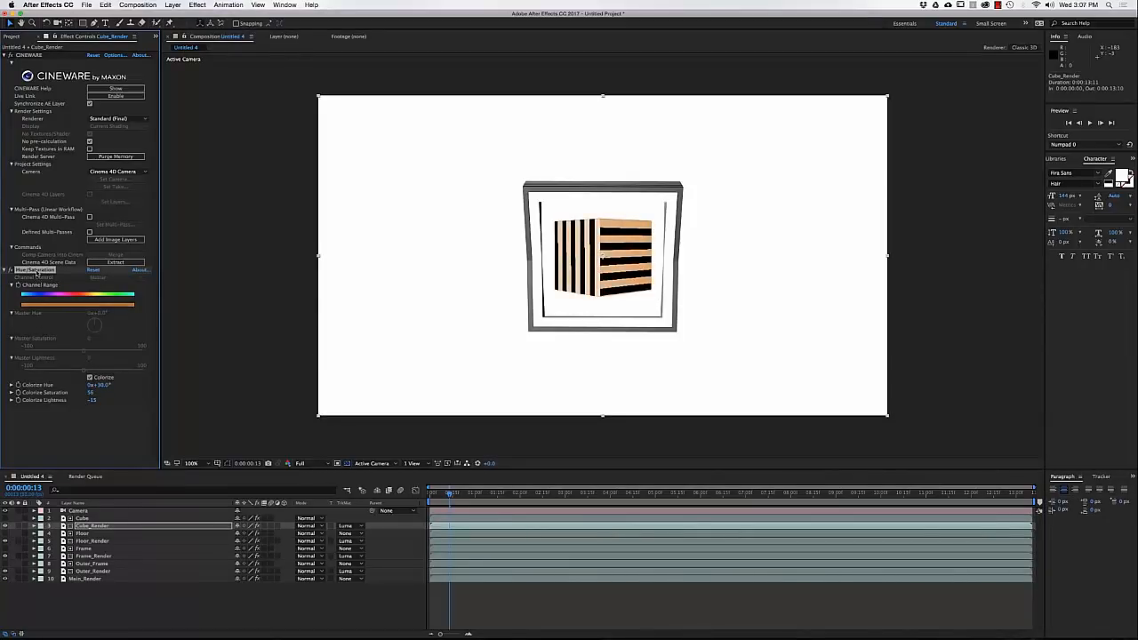
key(Delete)
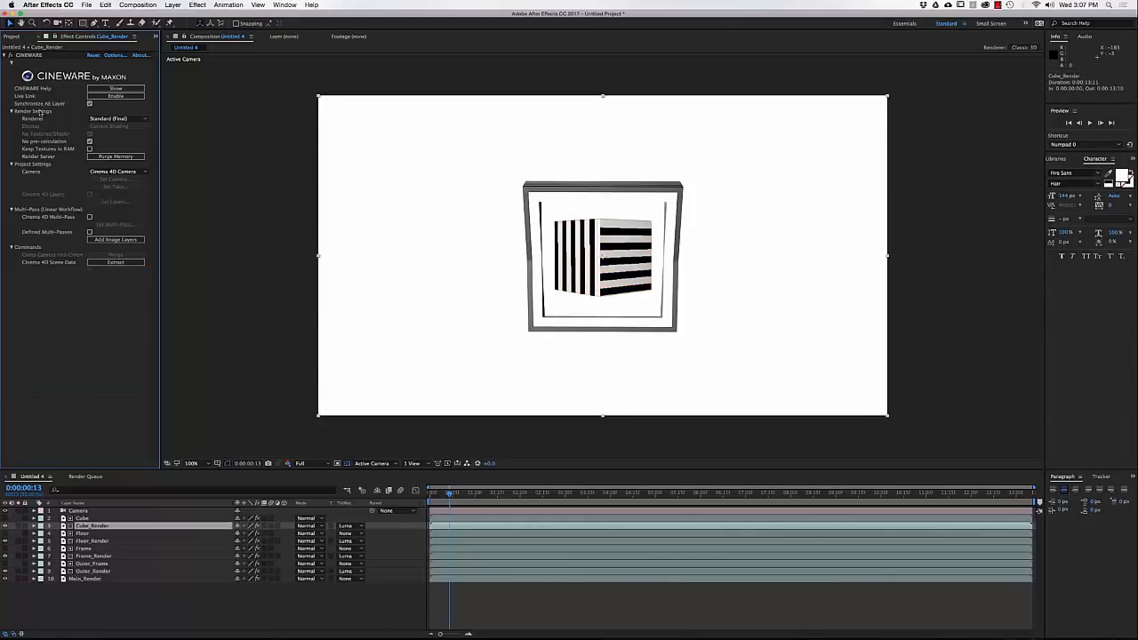
Select the Main_Render layer and check the composite at 0:00:08:22 and 0:00:08:08
click(5, 55)
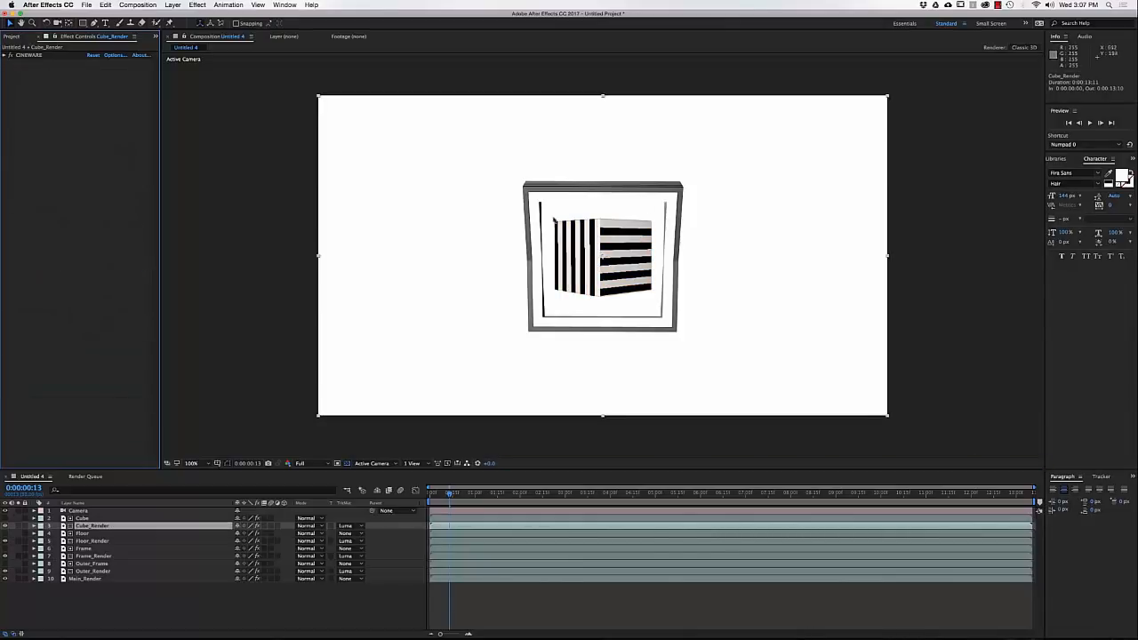
click(612, 605)
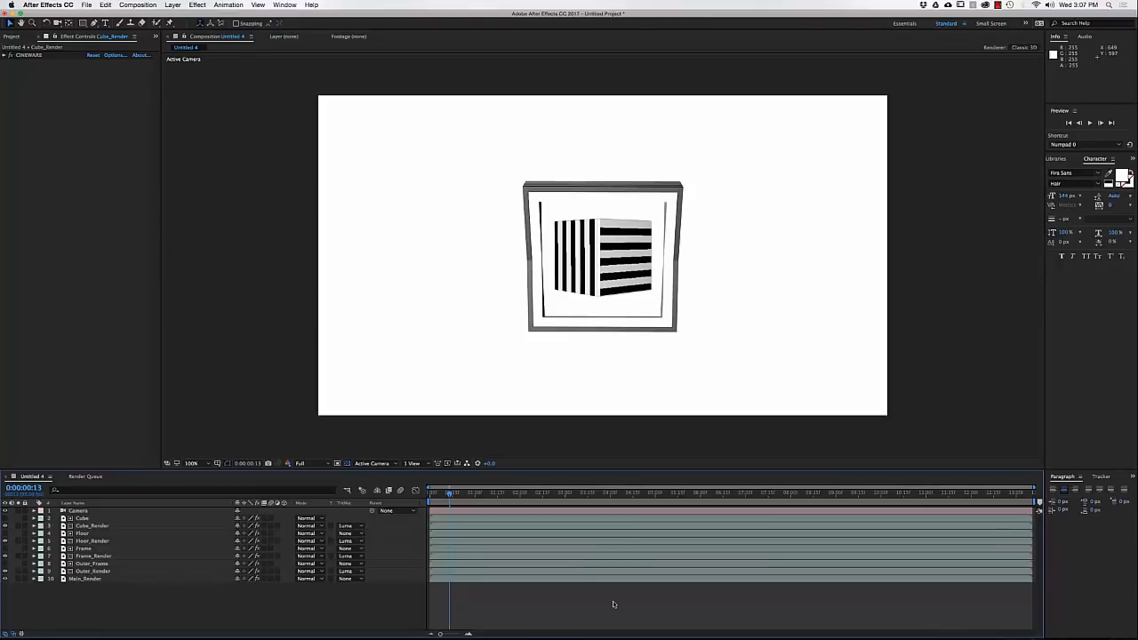
click(100, 580)
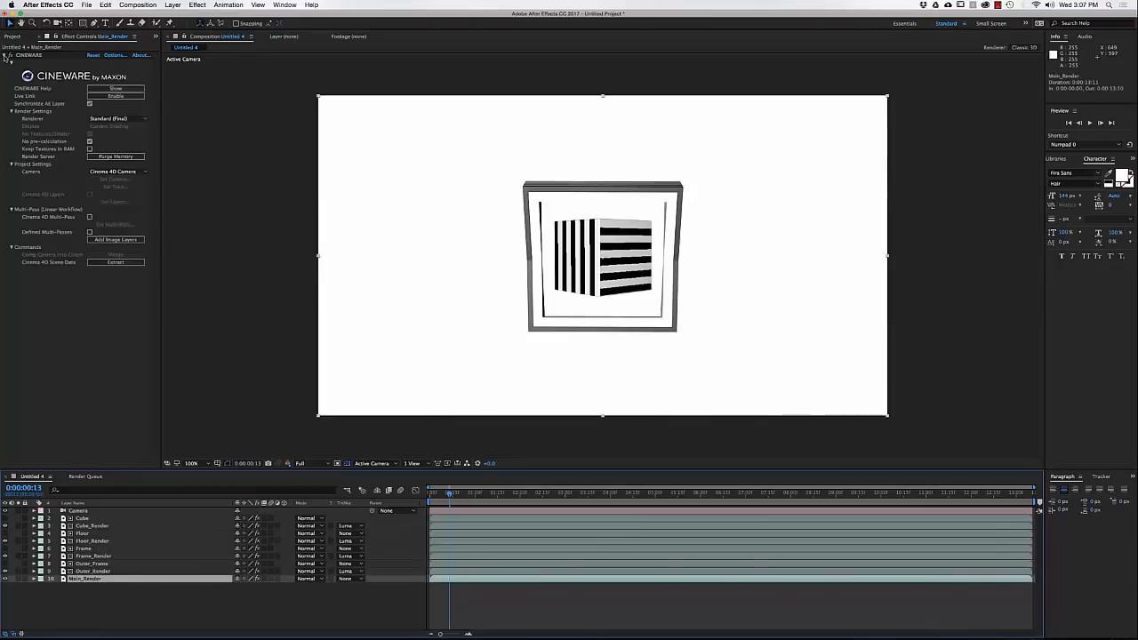
click(114, 89)
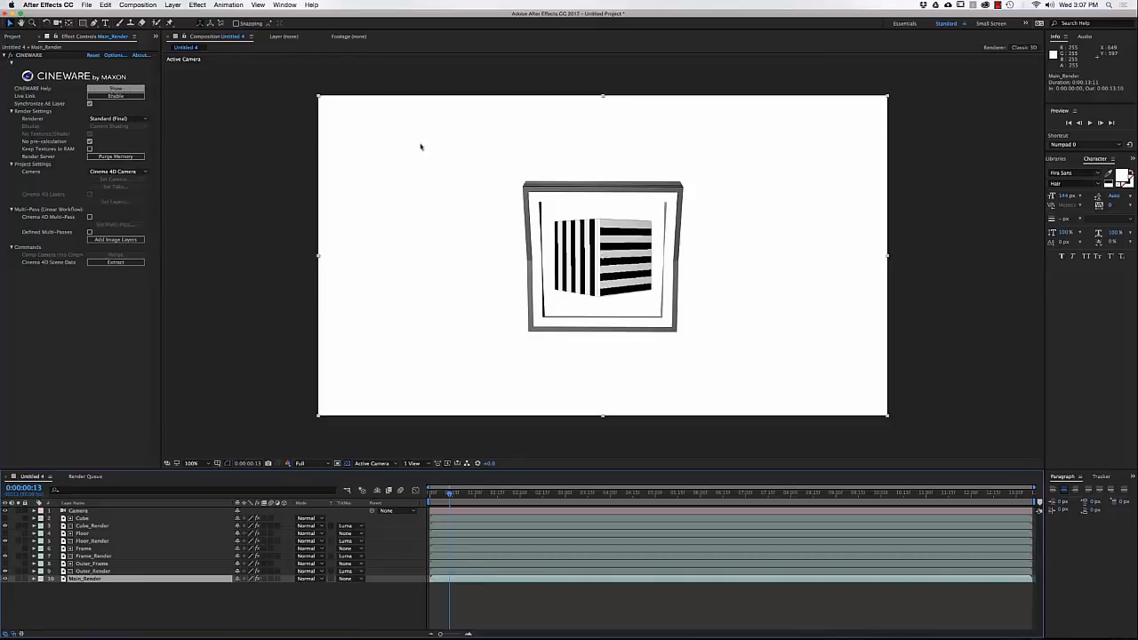
click(824, 494)
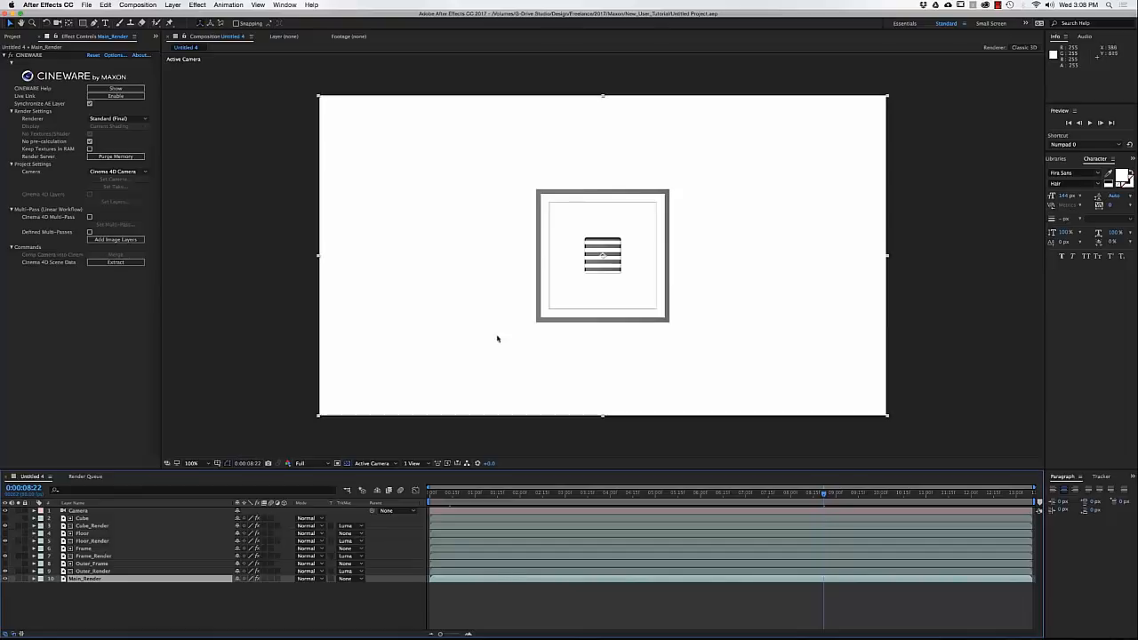
click(802, 494)
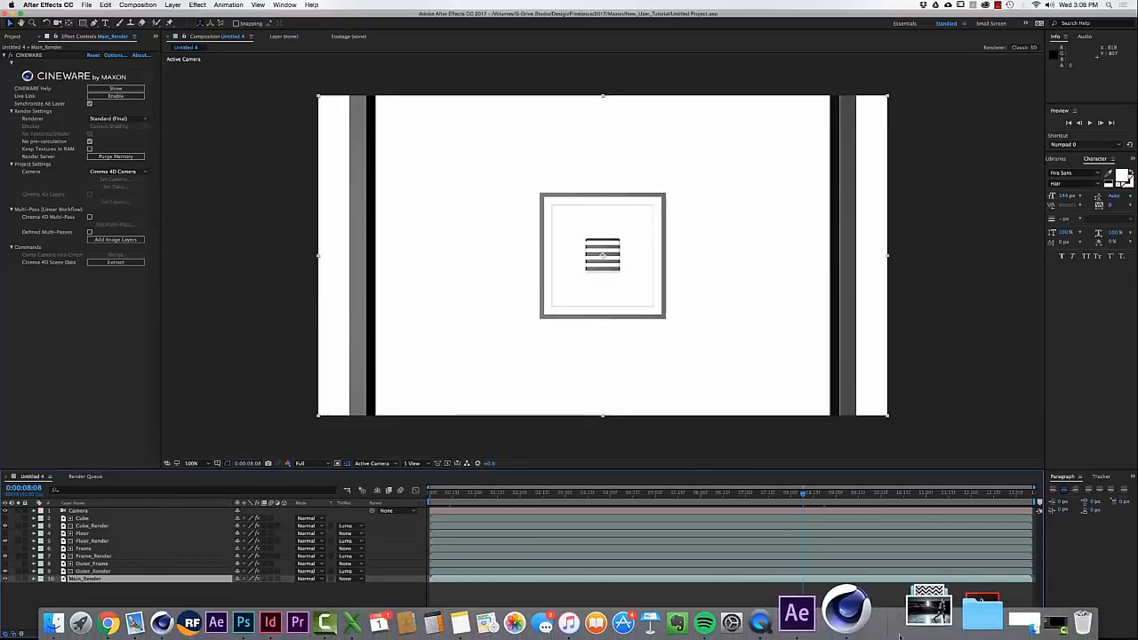
Switch to Cinema 4D with its window maximized, select the Floor plane and scrub the animation to frame 297
click(870, 605)
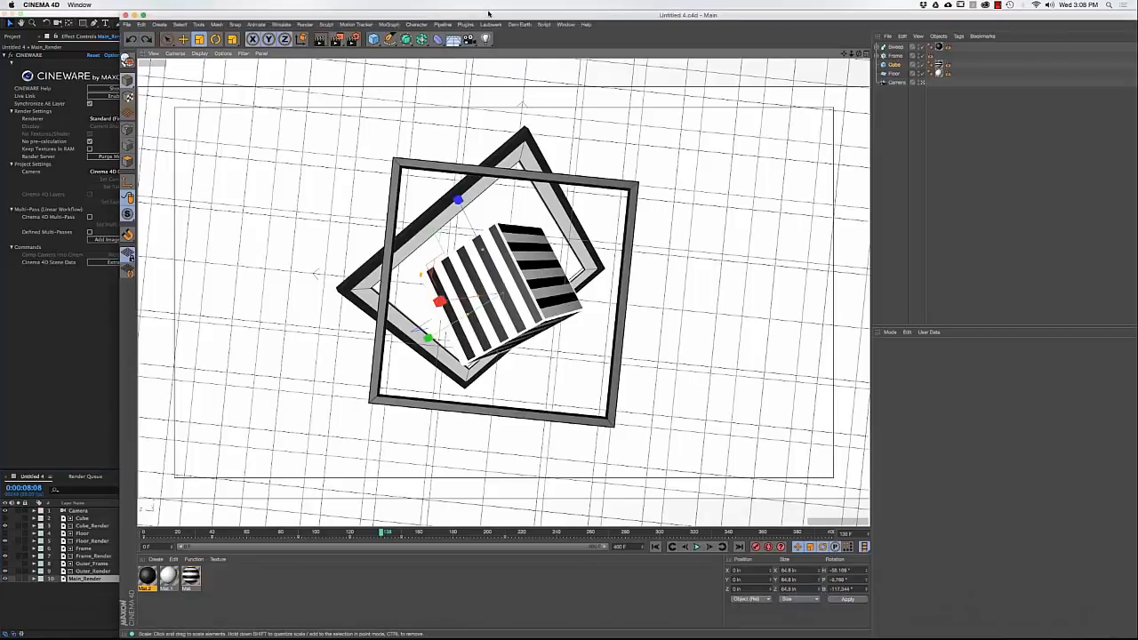
double_click(489, 14)
click(564, 258)
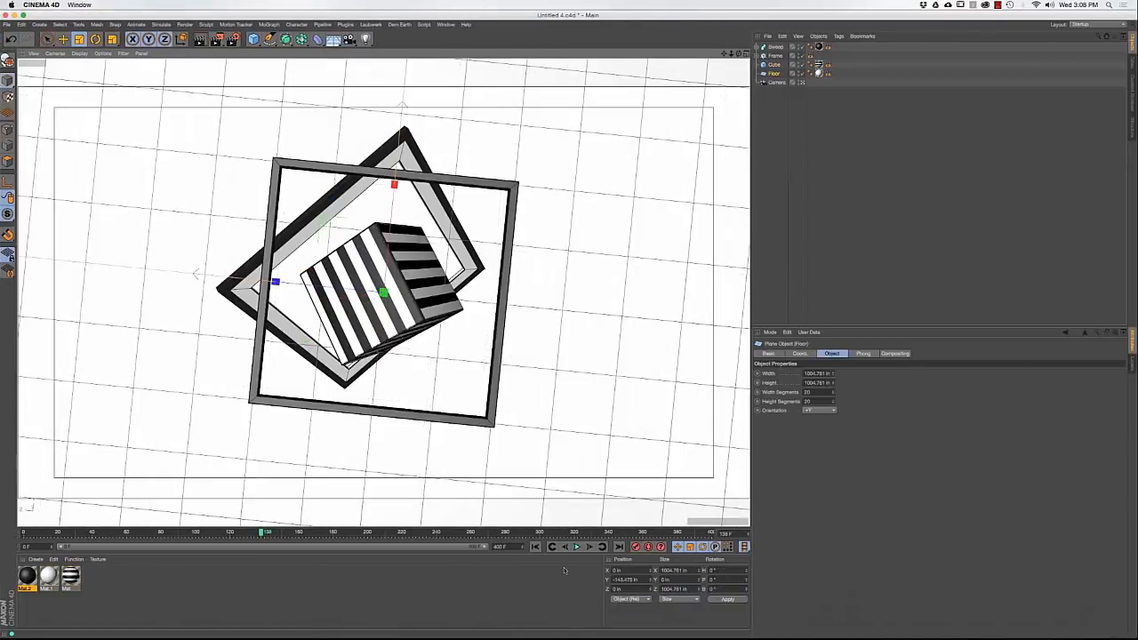
click(619, 547)
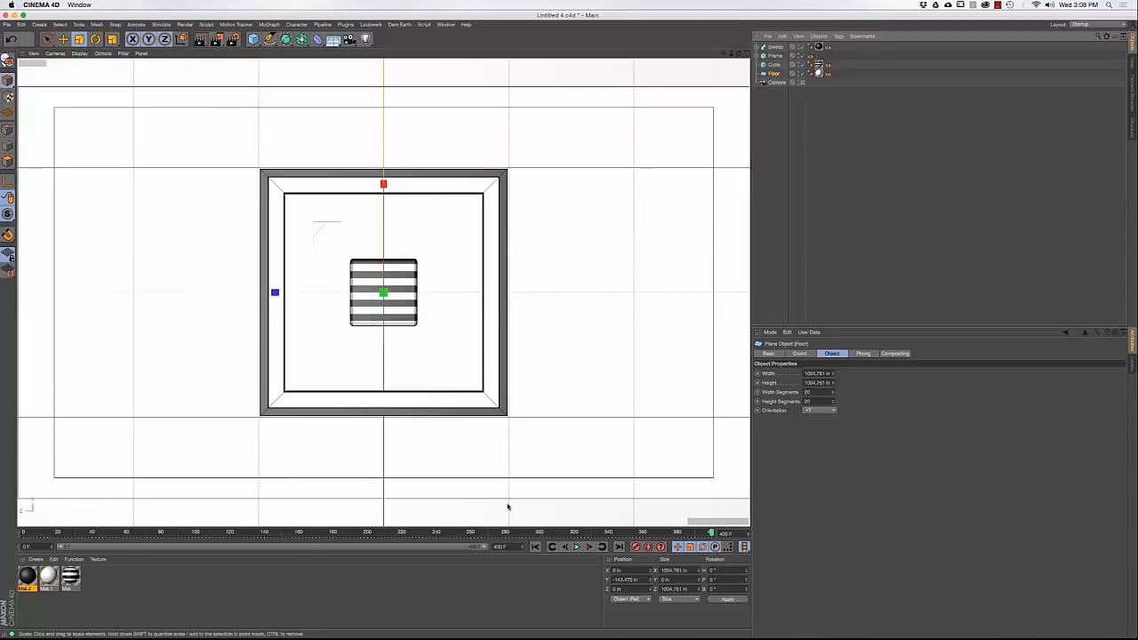
drag(639, 532, 539, 512)
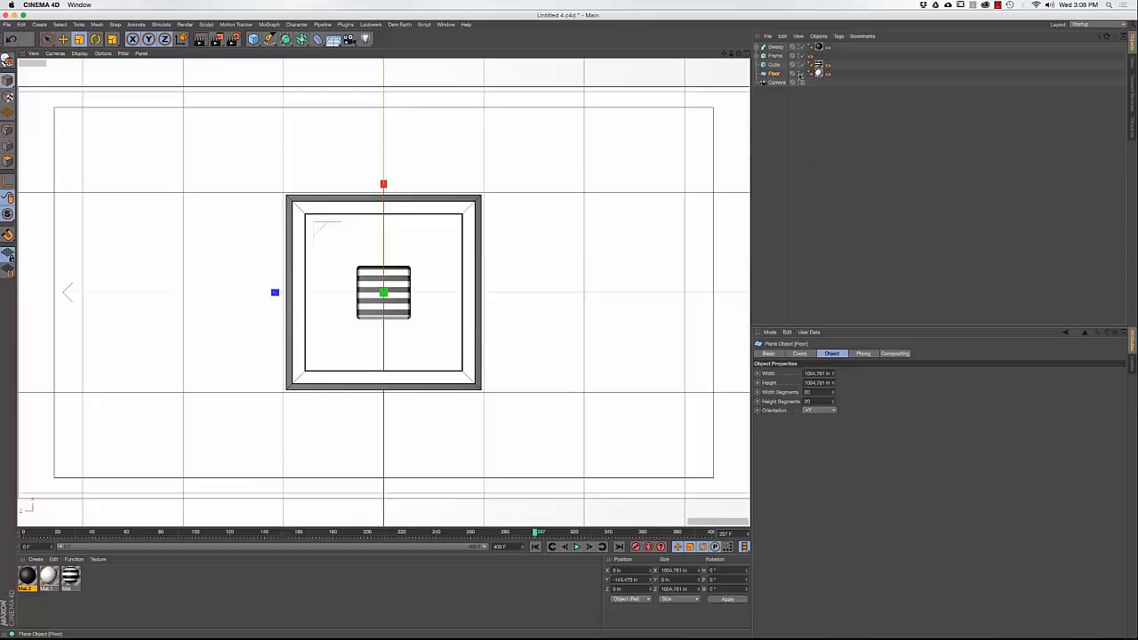
Add an External Compositing tag to the Floor object and place it last among the object's tags
click(774, 74)
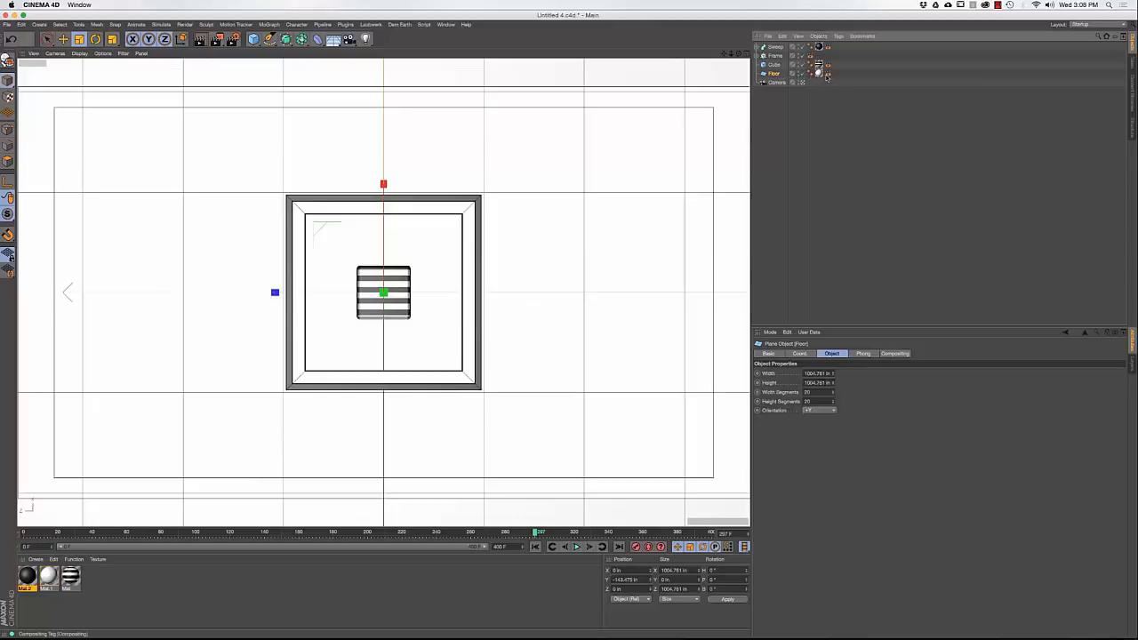
click(839, 36)
mouse_move(867, 49)
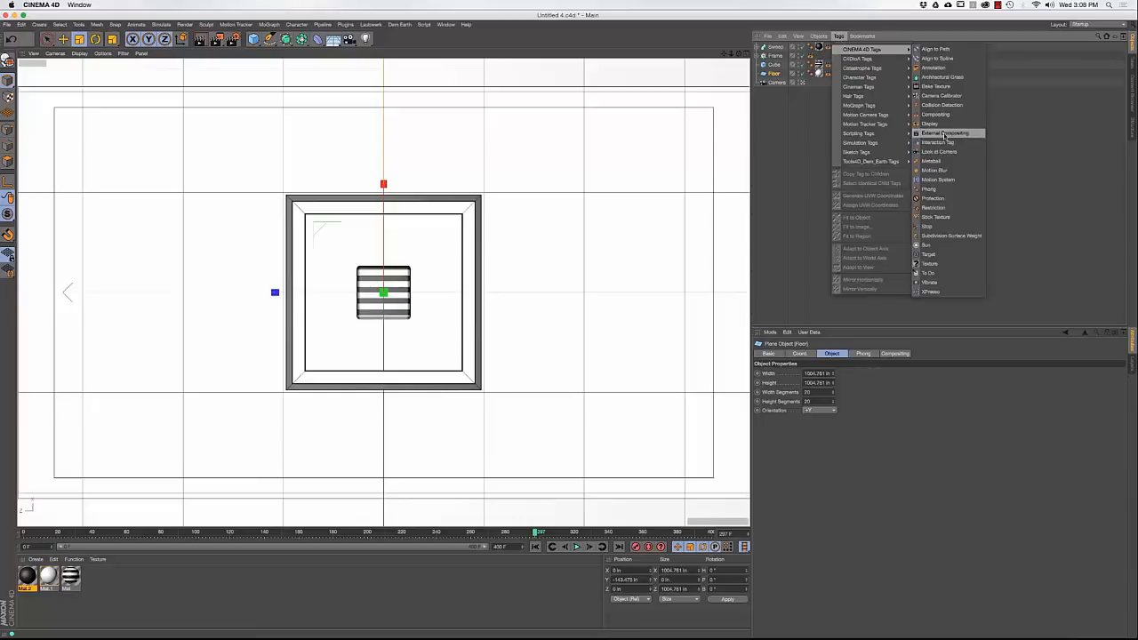
click(944, 133)
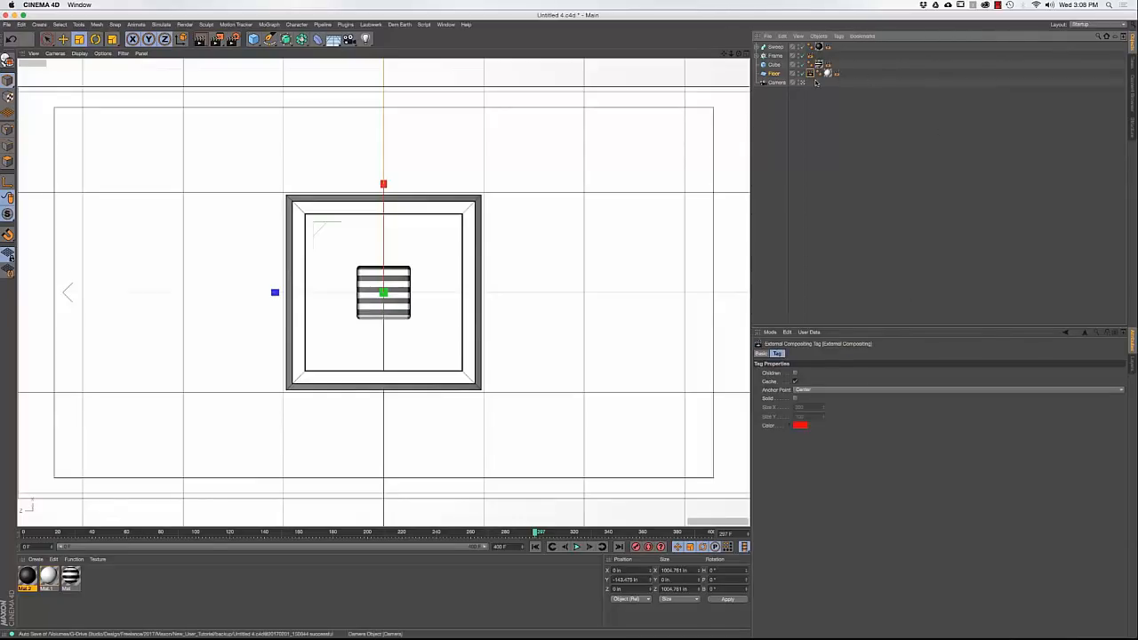
drag(810, 74, 842, 76)
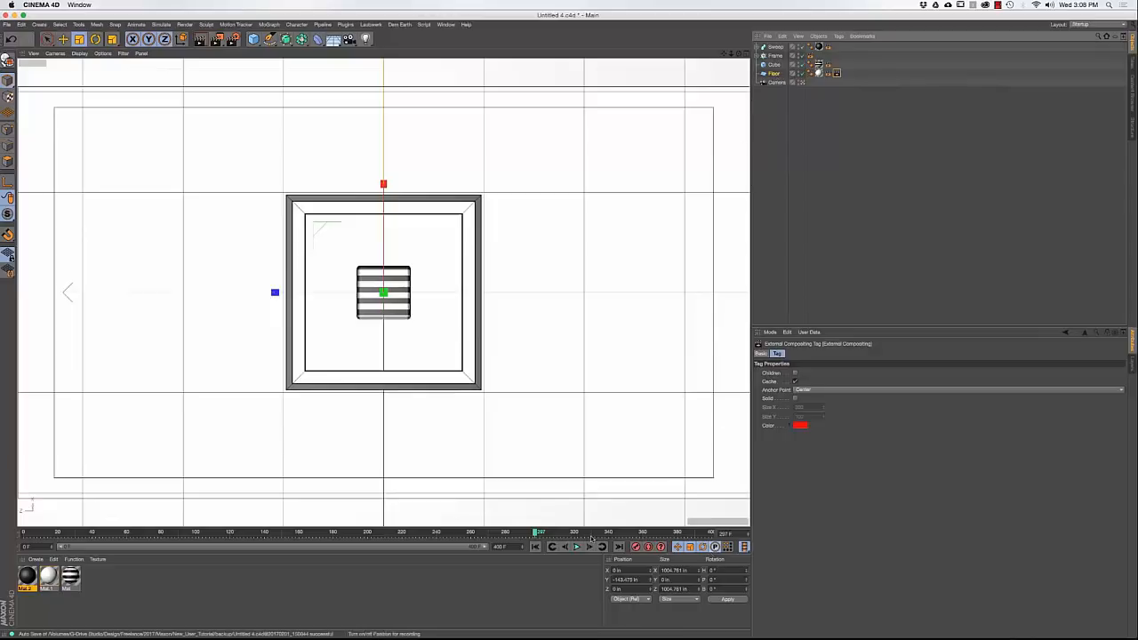
Scrub the animation to frame 338 and back while reviewing the Floor plane's coordinates and object properties
click(562, 531)
drag(562, 532, 610, 532)
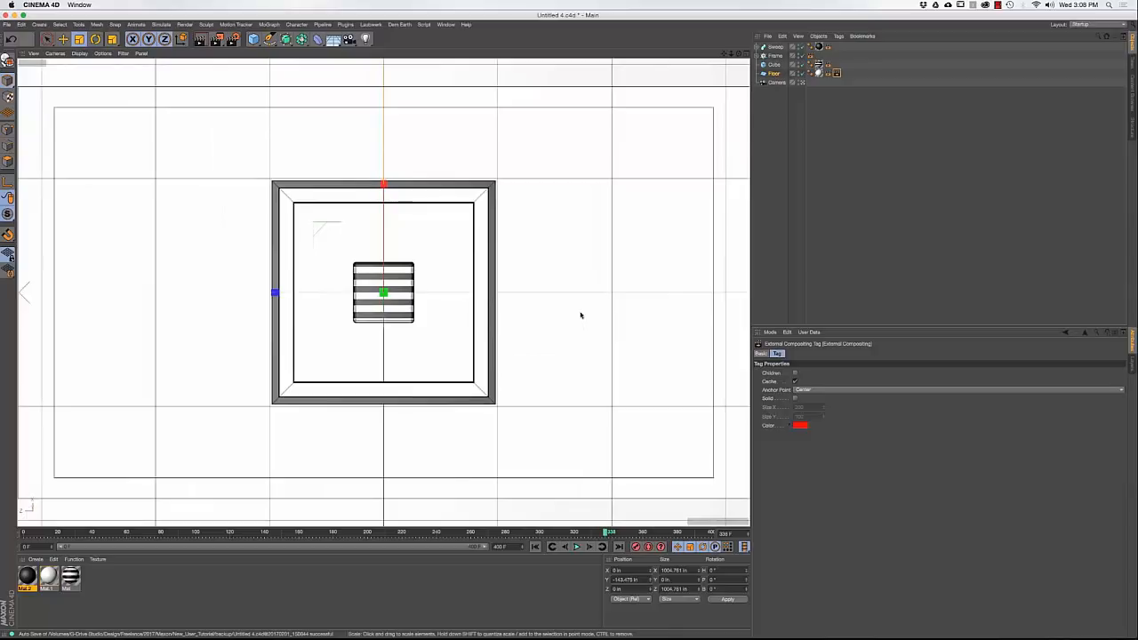
click(773, 72)
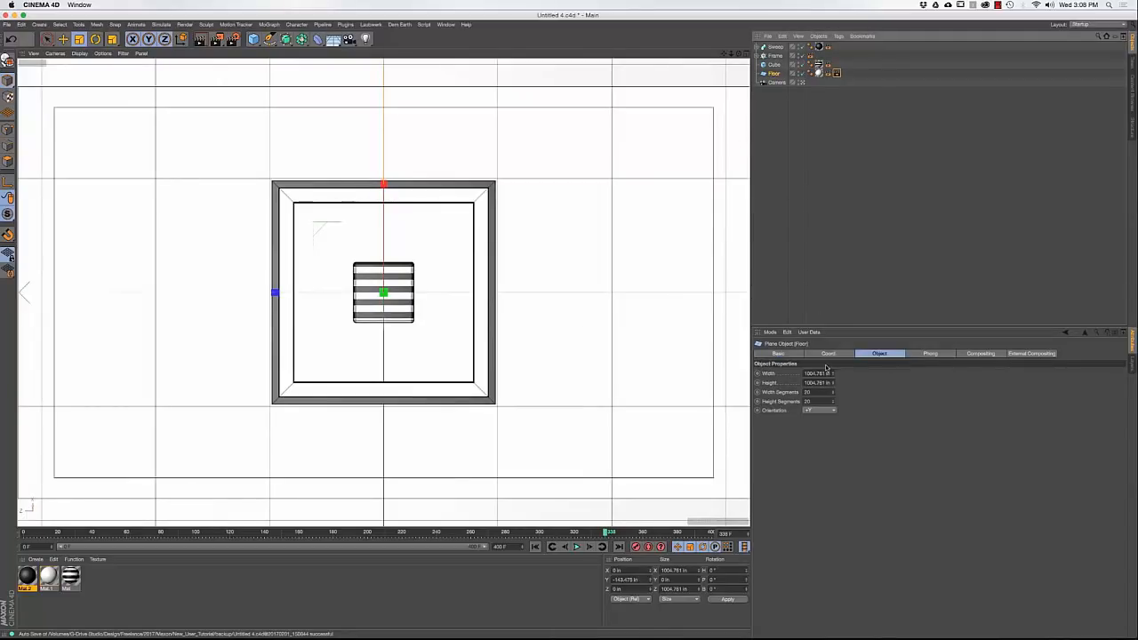
click(827, 354)
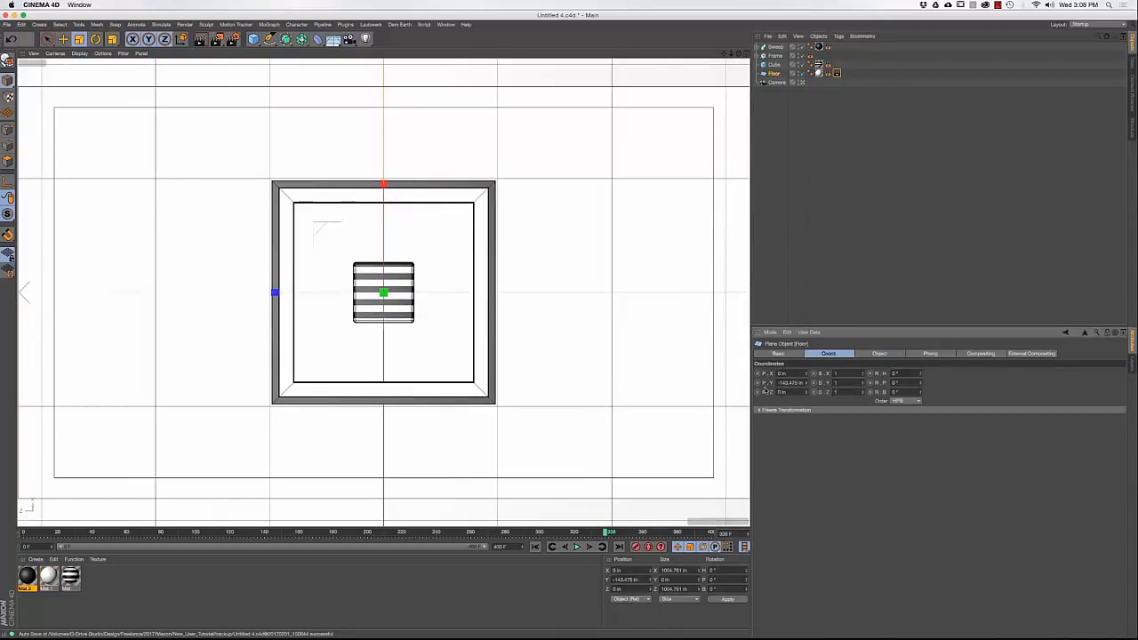
click(868, 354)
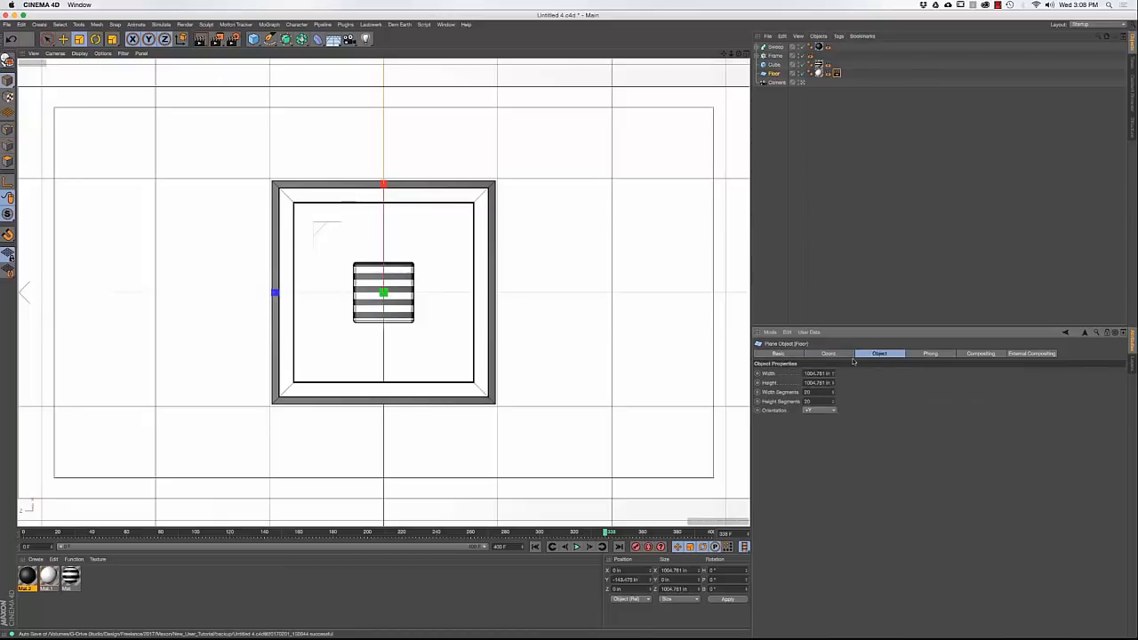
drag(610, 532, 523, 532)
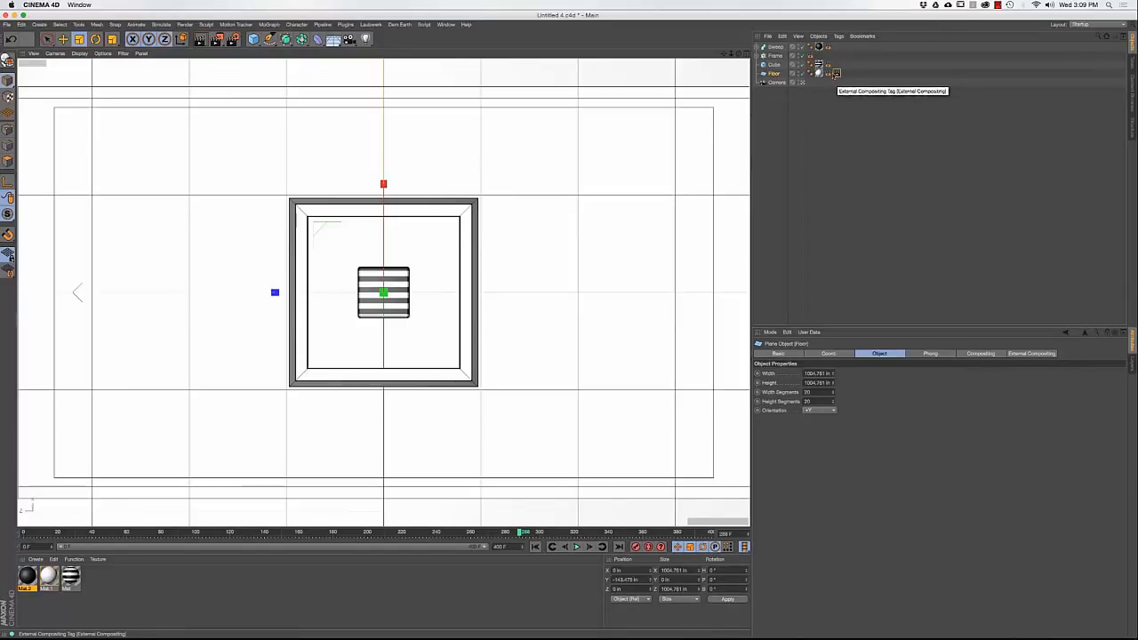
Save the Cinema 4D scene and switch to After Effects
key(super+s)
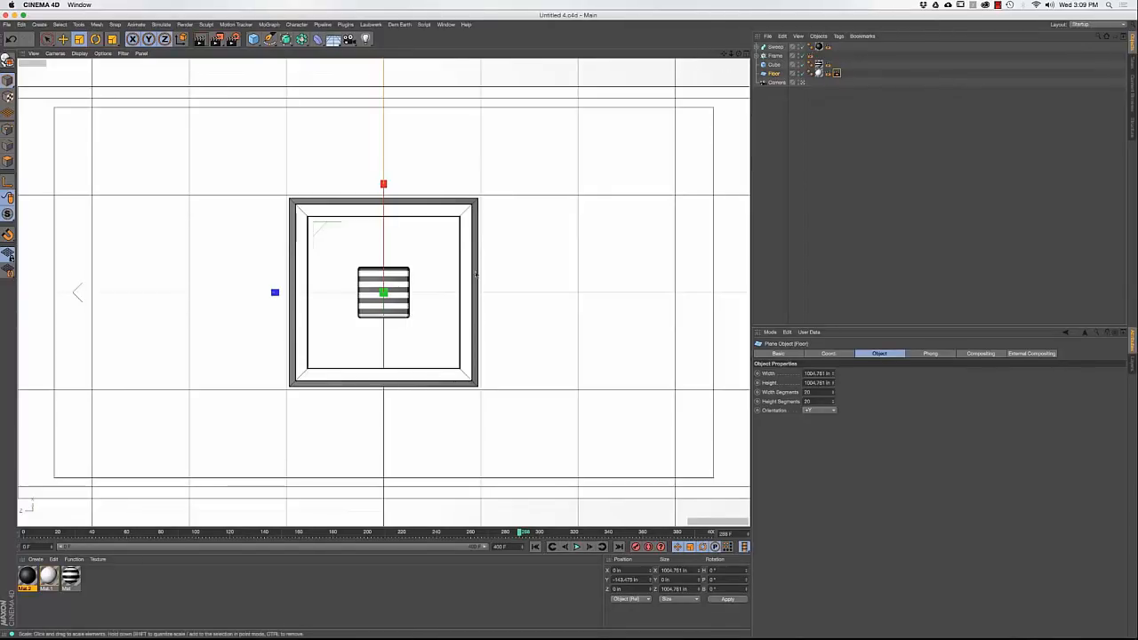
mouse_move(489, 627)
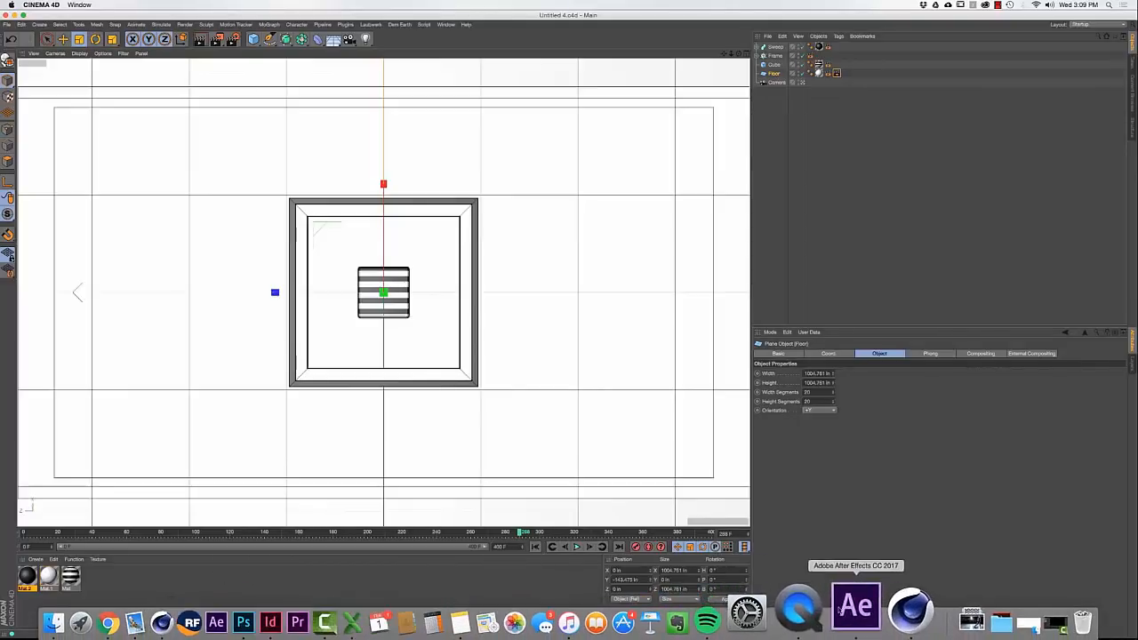
click(856, 612)
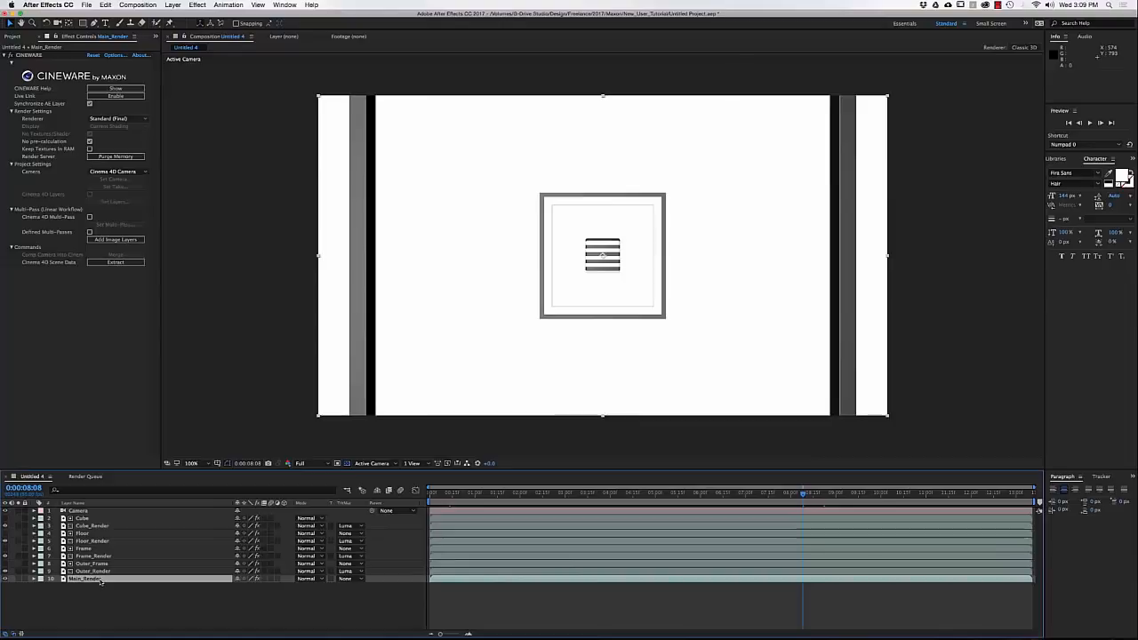
Extract the Cinema 4D scene data through Main_Render and delete the duplicate Camera layer directly above it
click(104, 263)
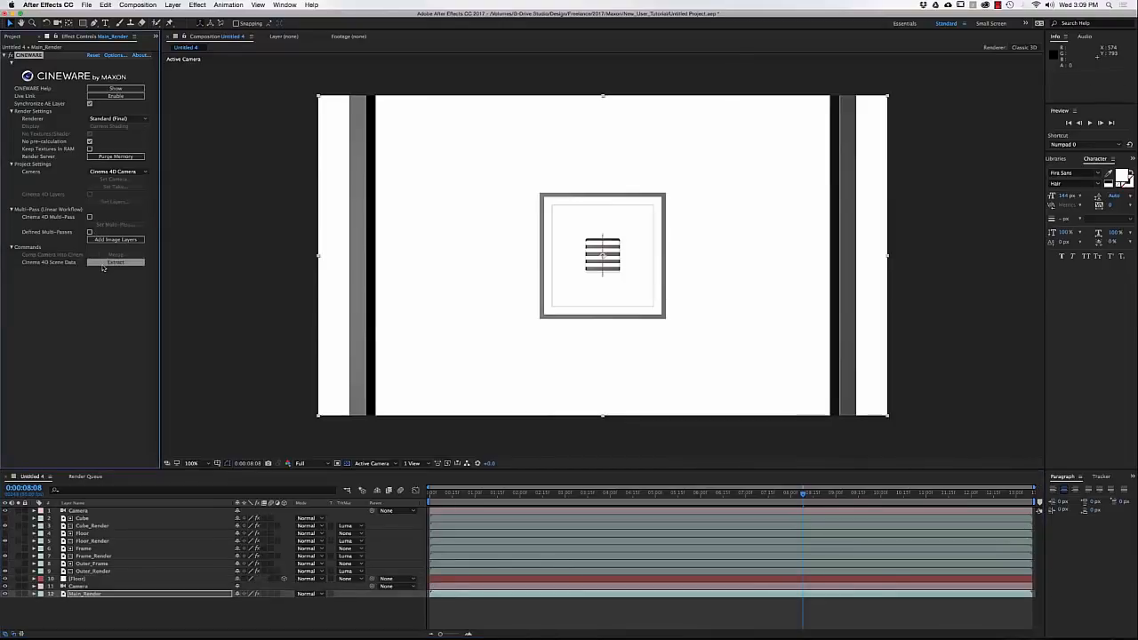
click(78, 587)
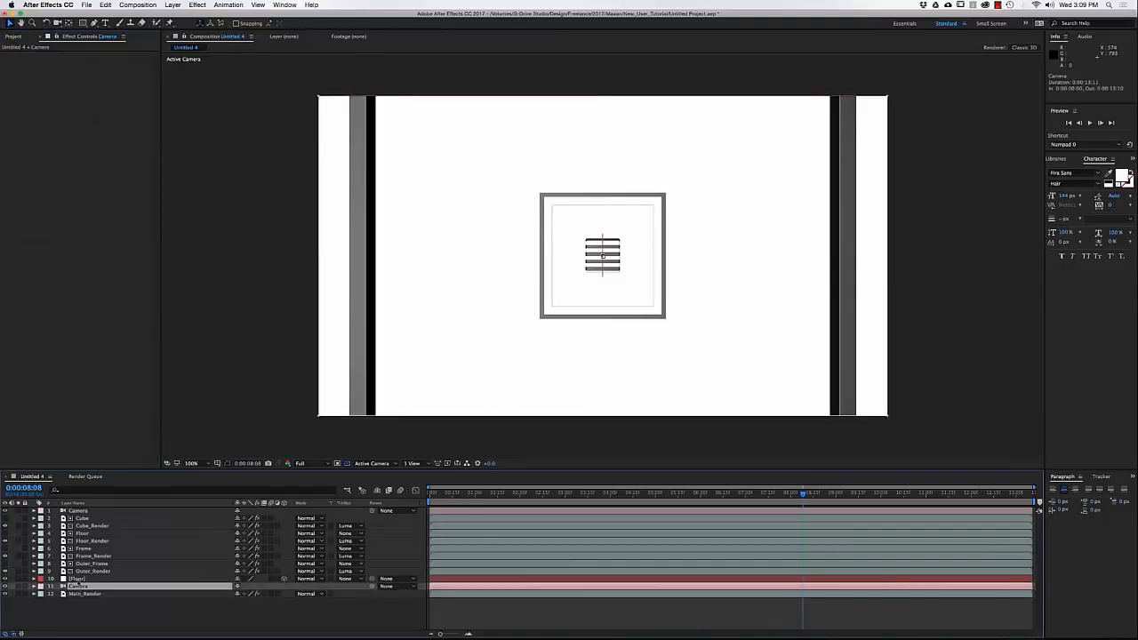
key(Delete)
Select the extracted Floor null and check its position in the composite at 0:00:07:17 and 0:00:08:26
click(78, 579)
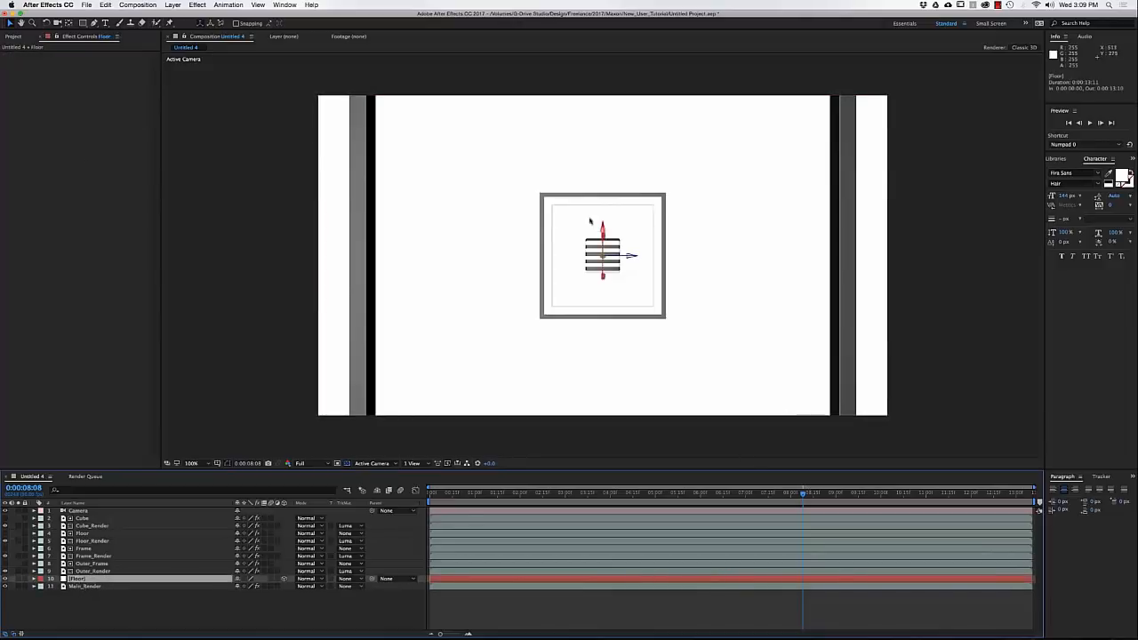
click(771, 493)
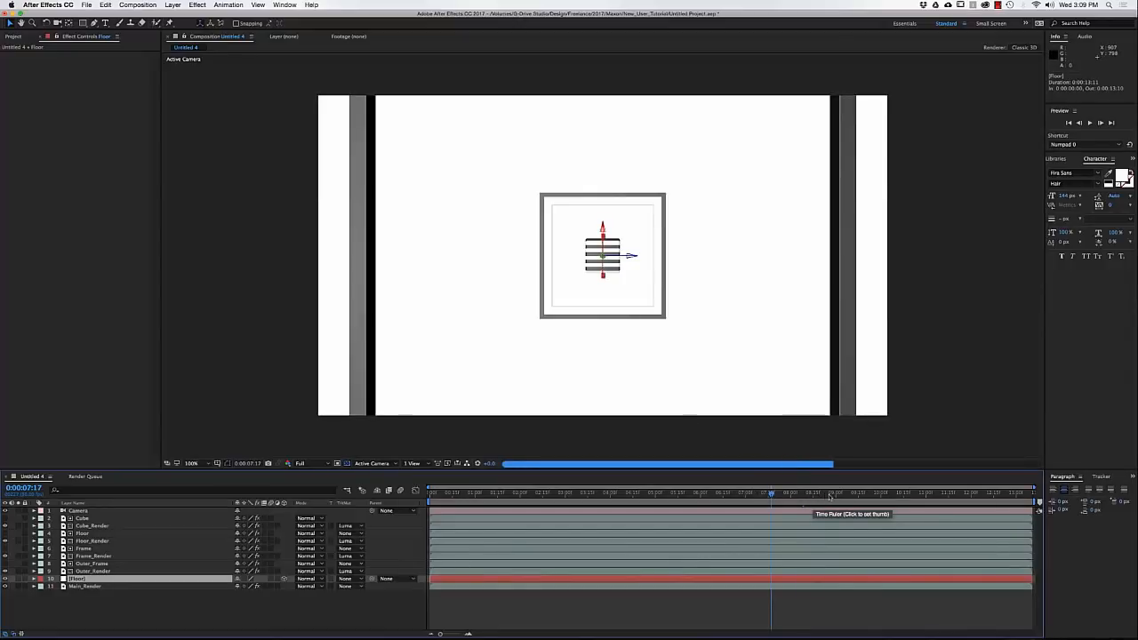
click(830, 495)
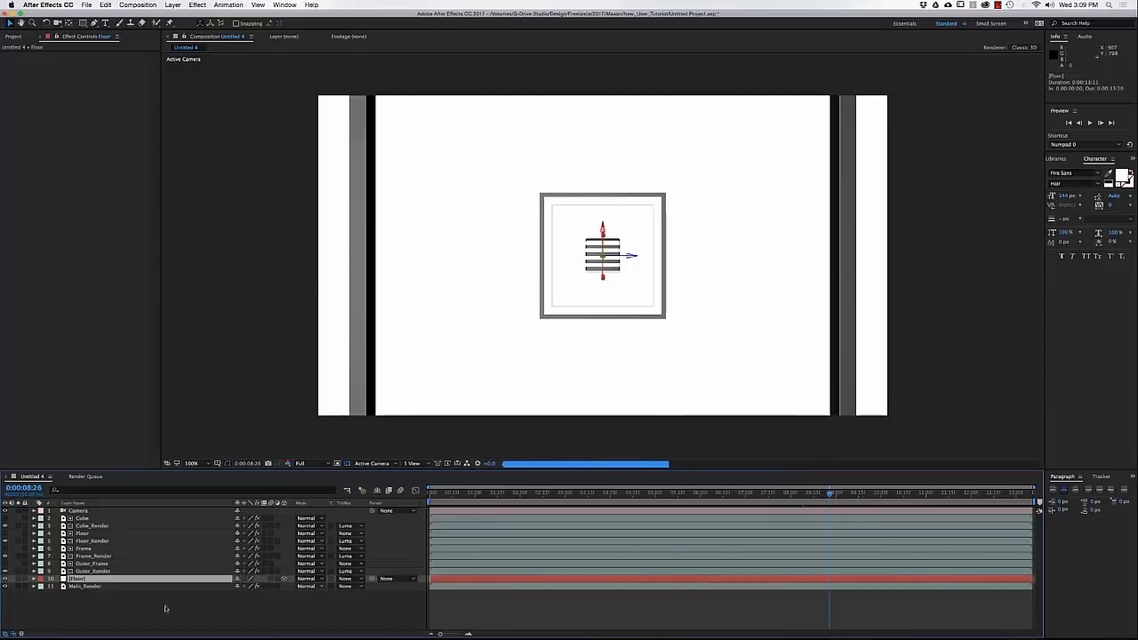
Set the Cineware renderer of the Main_Render layer to OpenGL
click(93, 587)
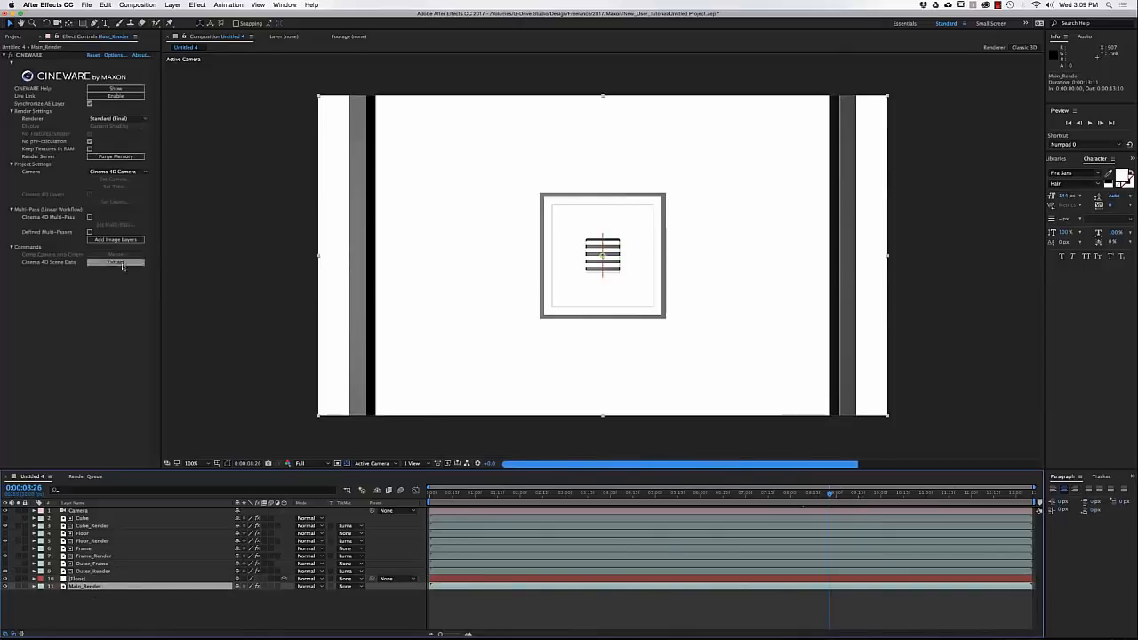
click(111, 118)
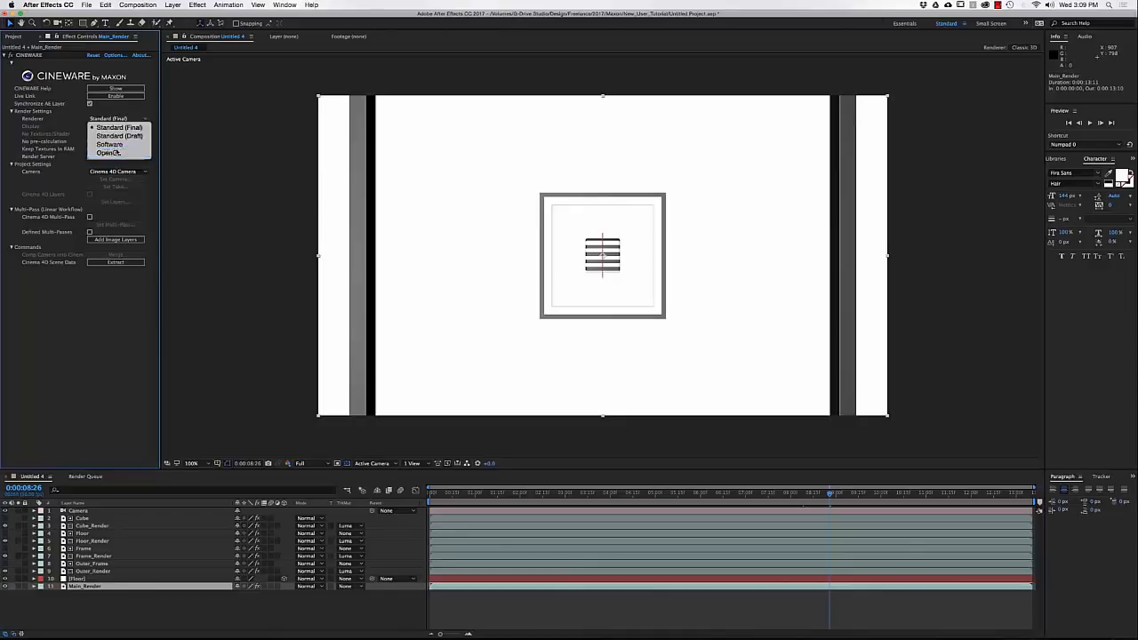
click(108, 153)
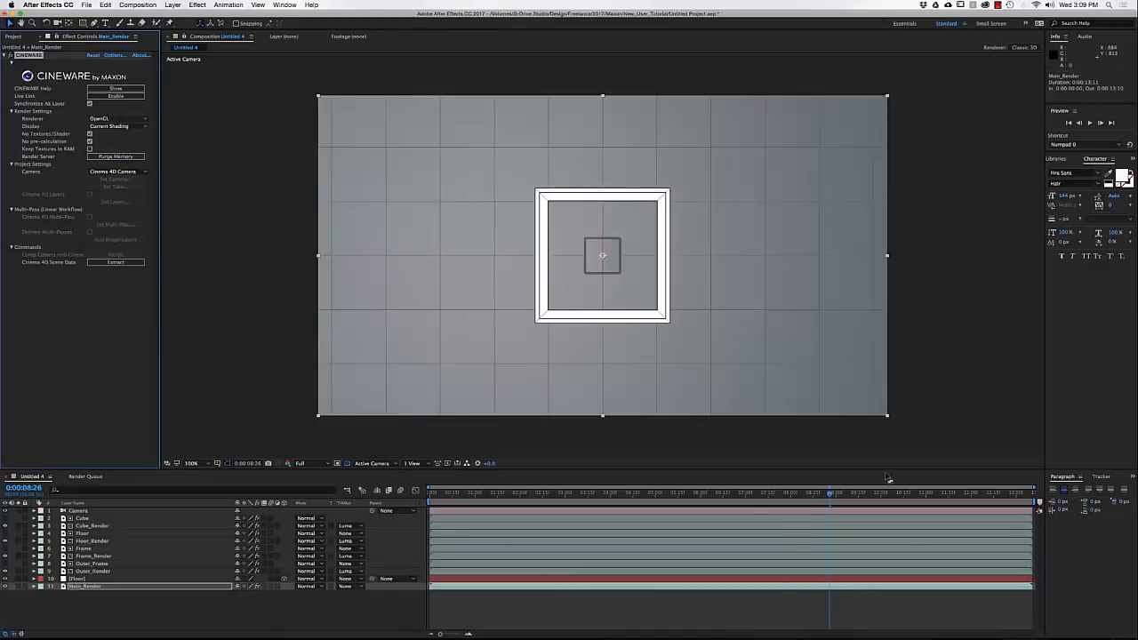
Check how the Floor null follows the scene at 0:00:09:17, 0:00:10:20 and a later frame
click(861, 493)
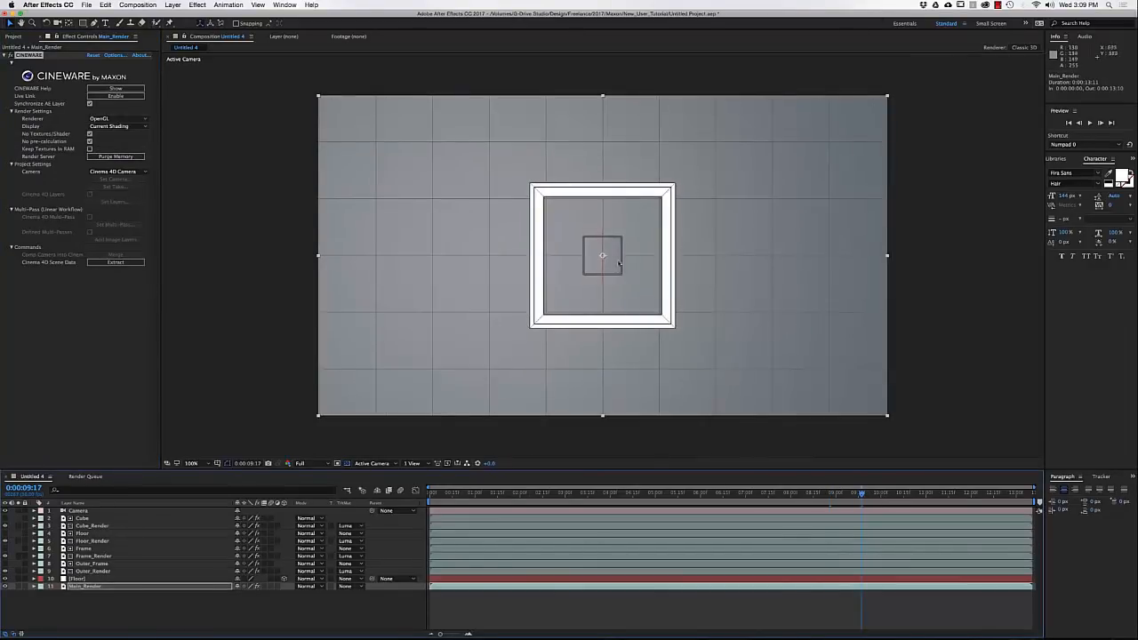
click(911, 495)
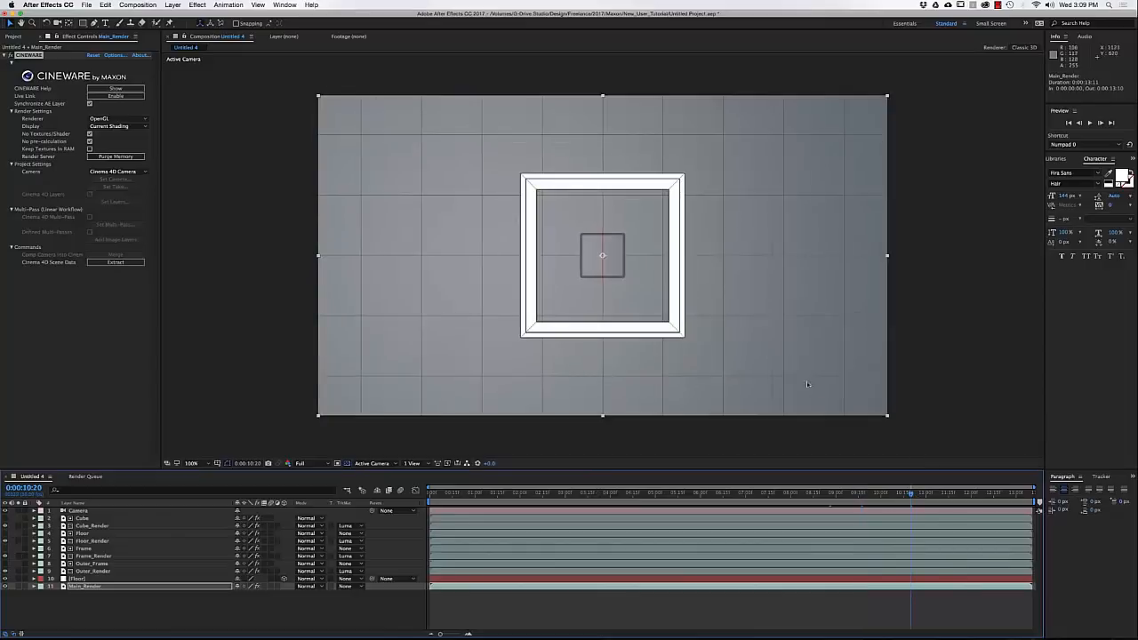
click(967, 493)
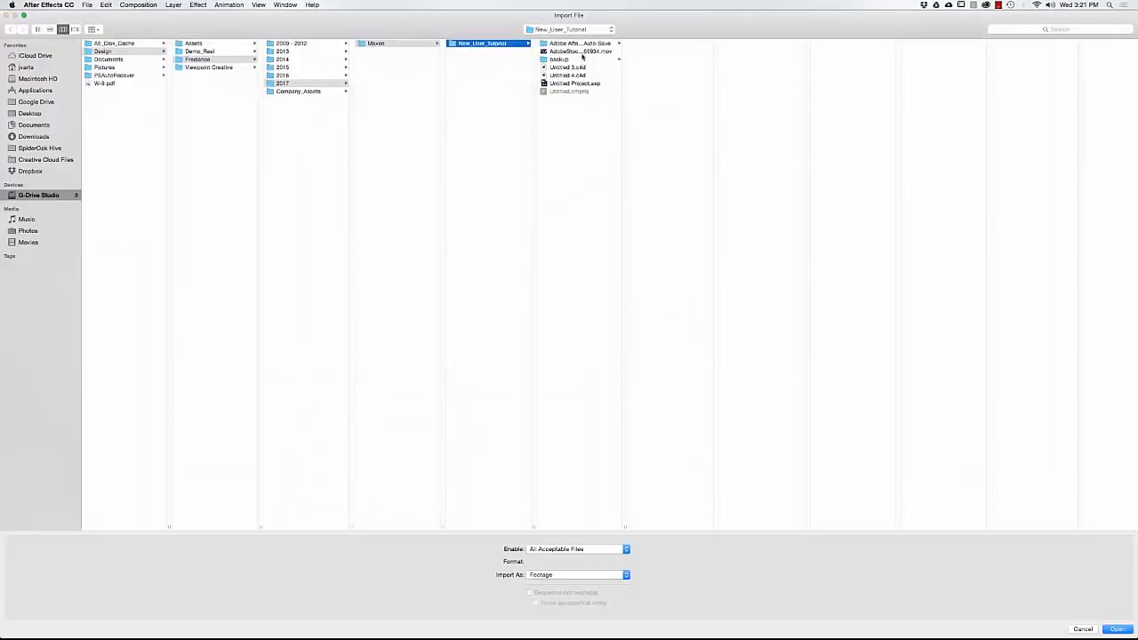
Import AdobeStock_14066934.mov and replace the source of the Floor null layer with this footage
double_click(580, 52)
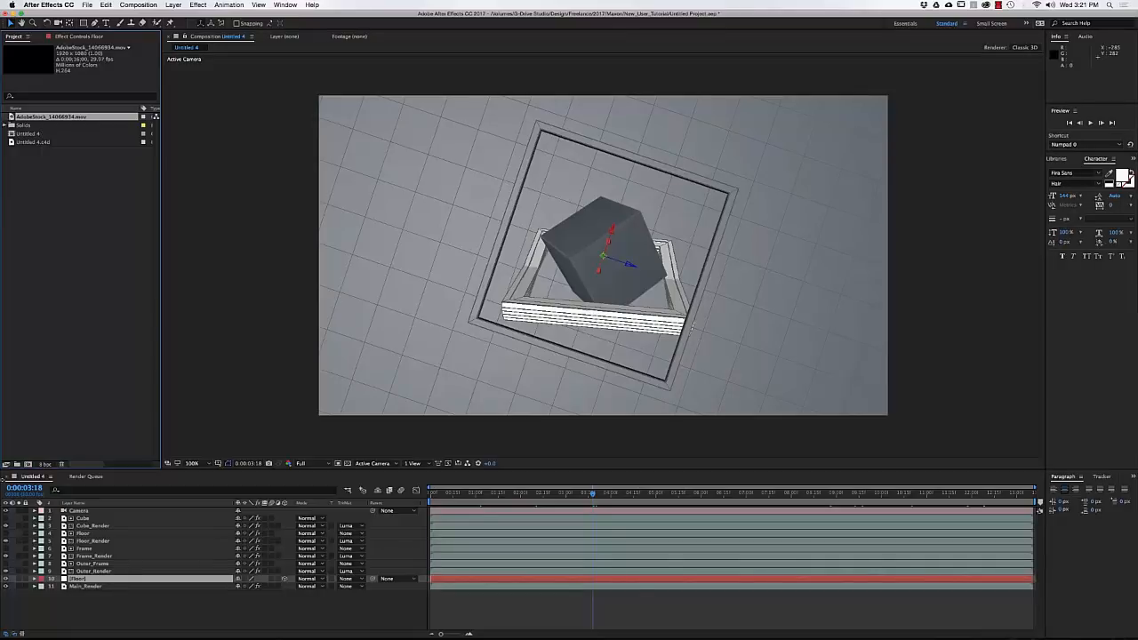
click(78, 579)
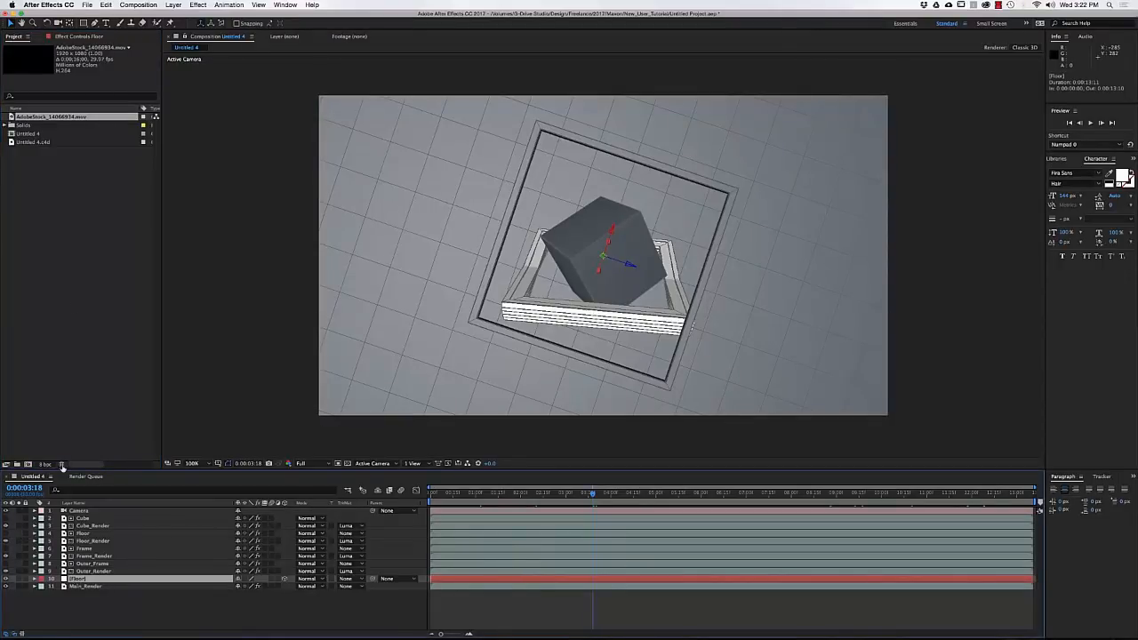
alt+drag(51, 122, 85, 583)
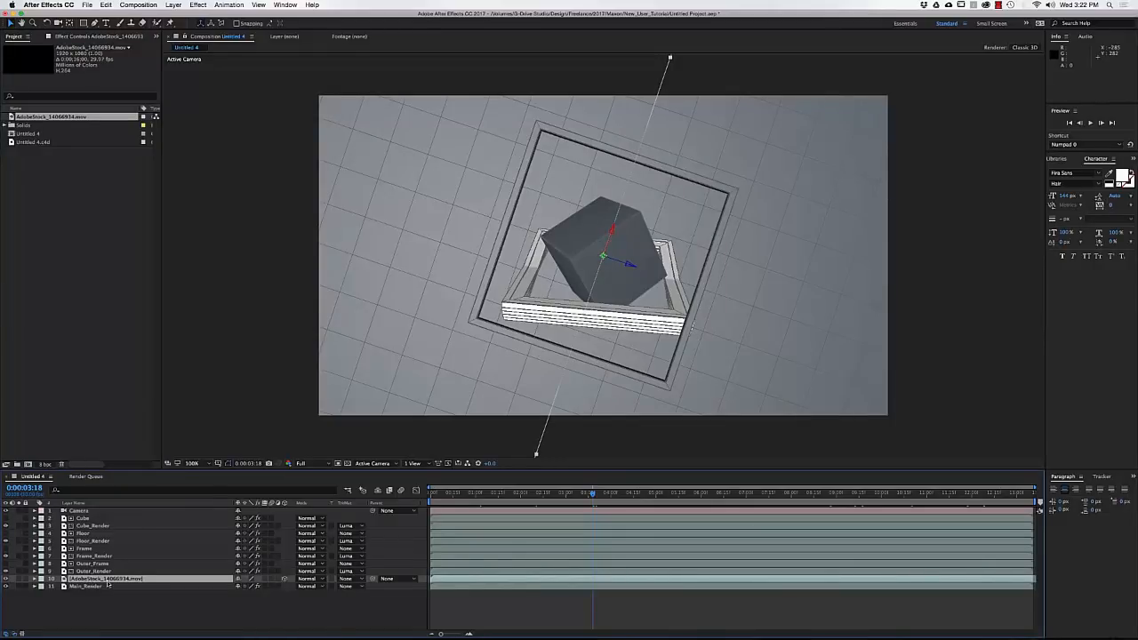
Set the footage layer's opacity to 100% and its orientation to 270°, 0°, 0° so it lies on the floor
key(t)
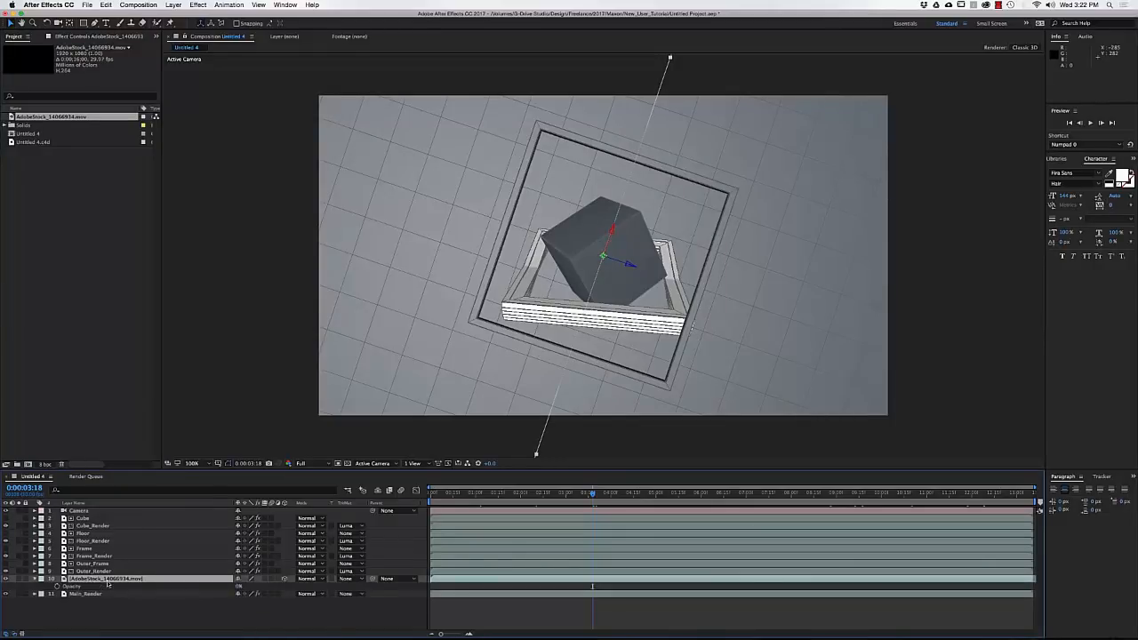
click(237, 587)
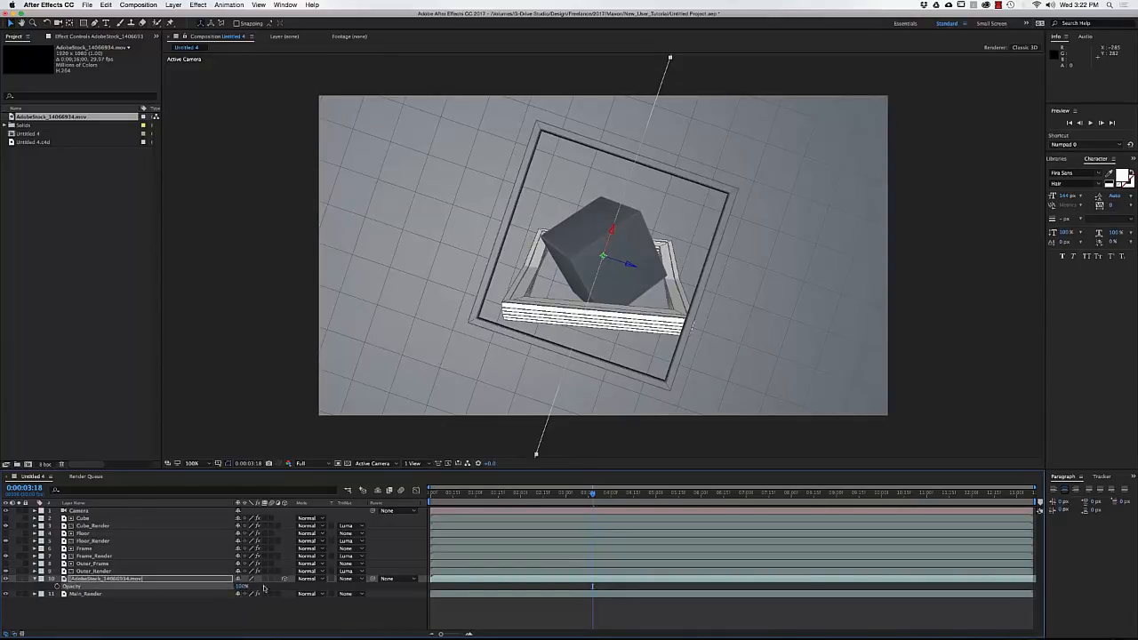
key(r)
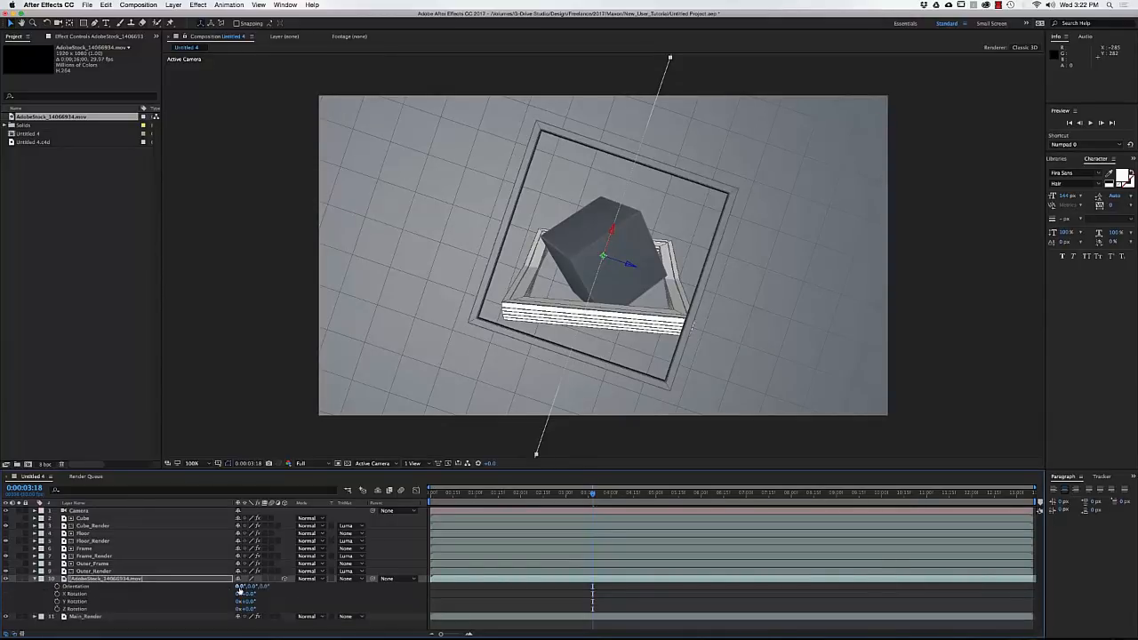
click(239, 587)
key(Return)
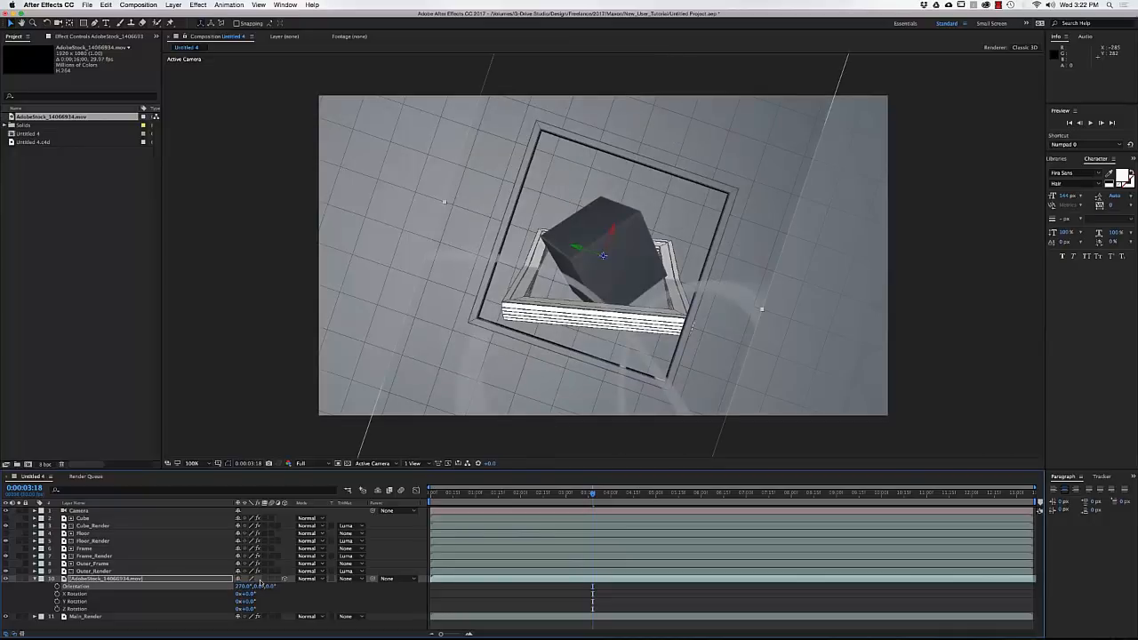
key(t)
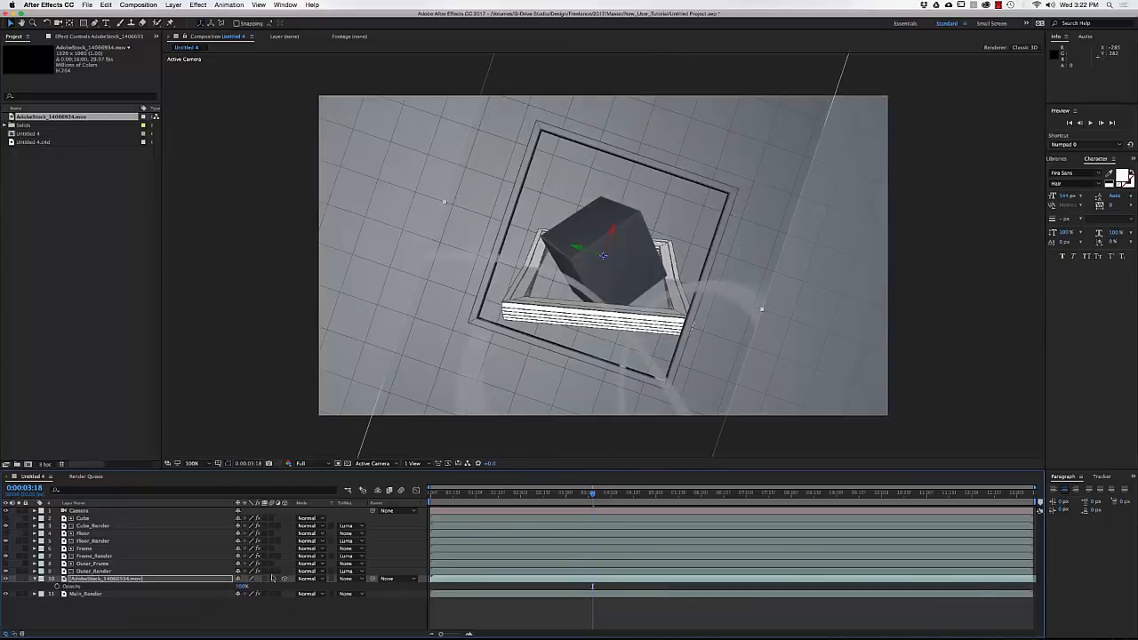
key(t)
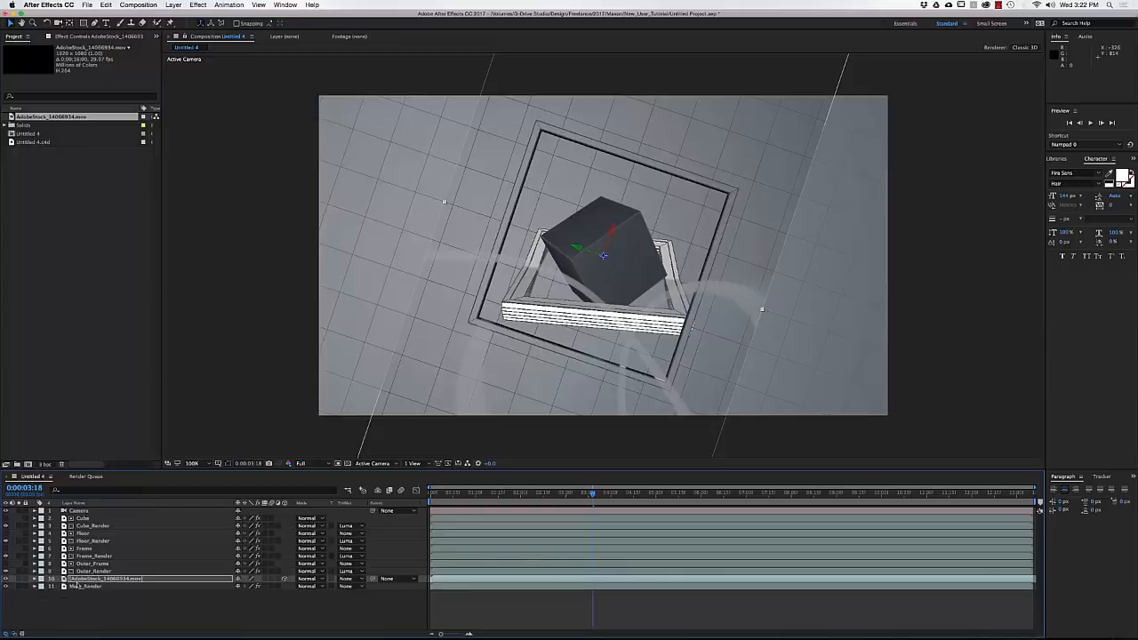
Set the Cineware renderer of the Outer_Render layer to Standard (Draft)
click(87, 571)
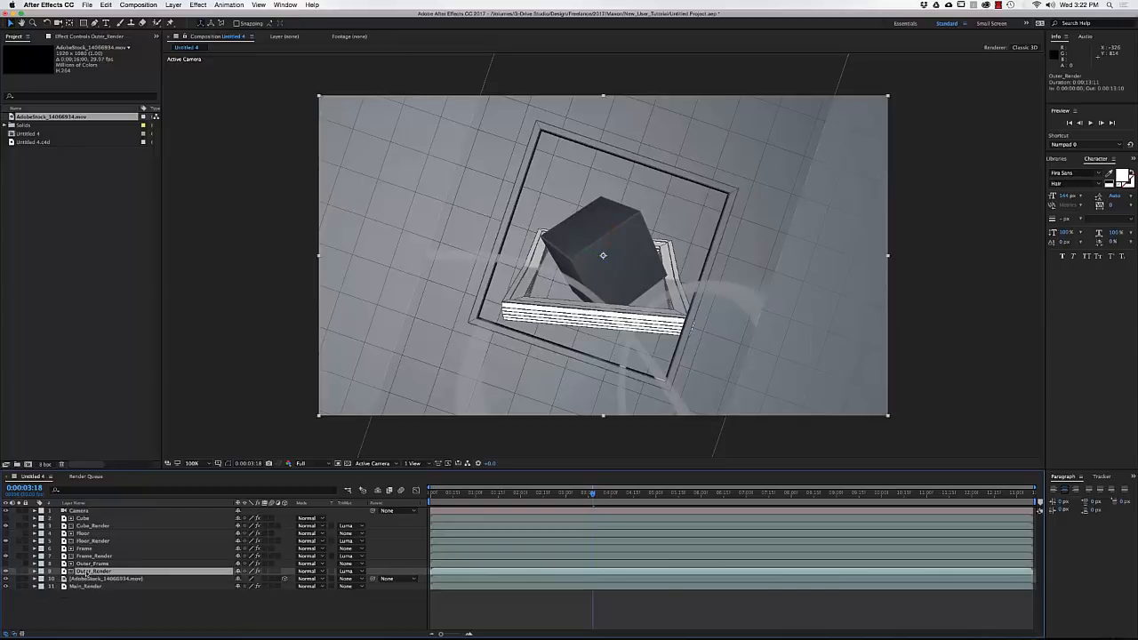
click(110, 37)
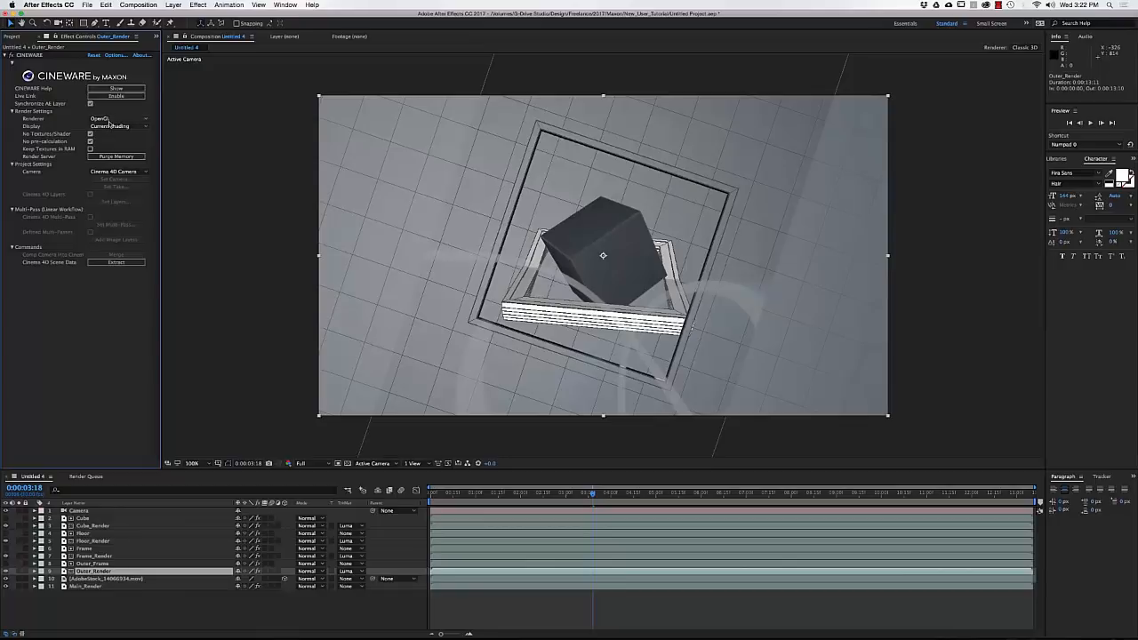
click(109, 119)
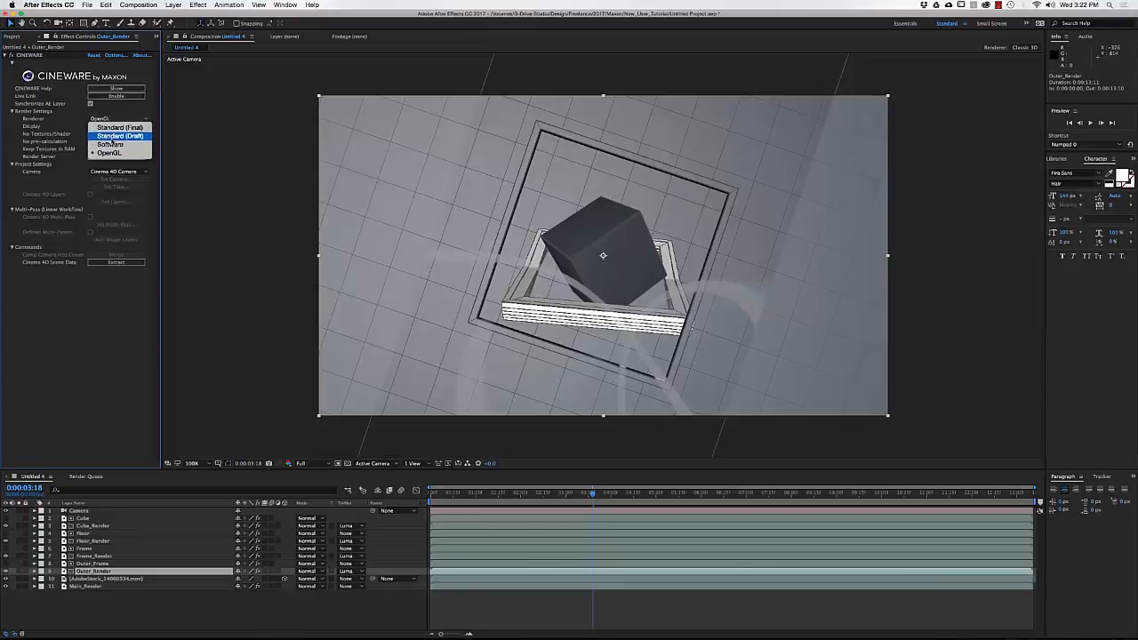
click(108, 134)
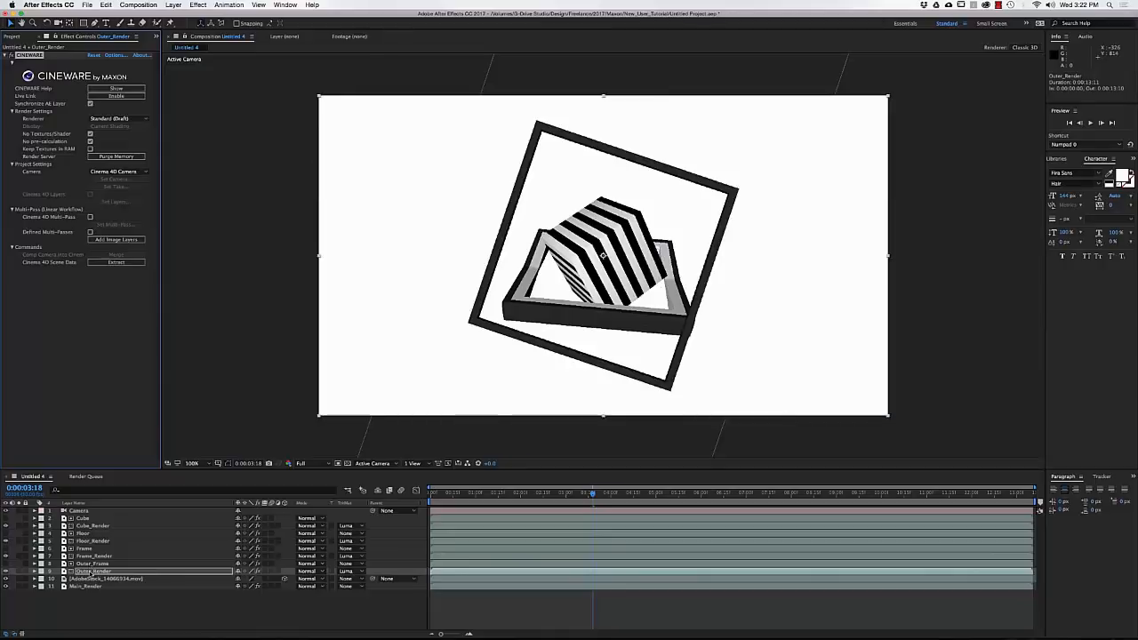
Hide the Floor_Render layer and move the Floor matte layer directly above the AdobeStock footage layer
click(86, 540)
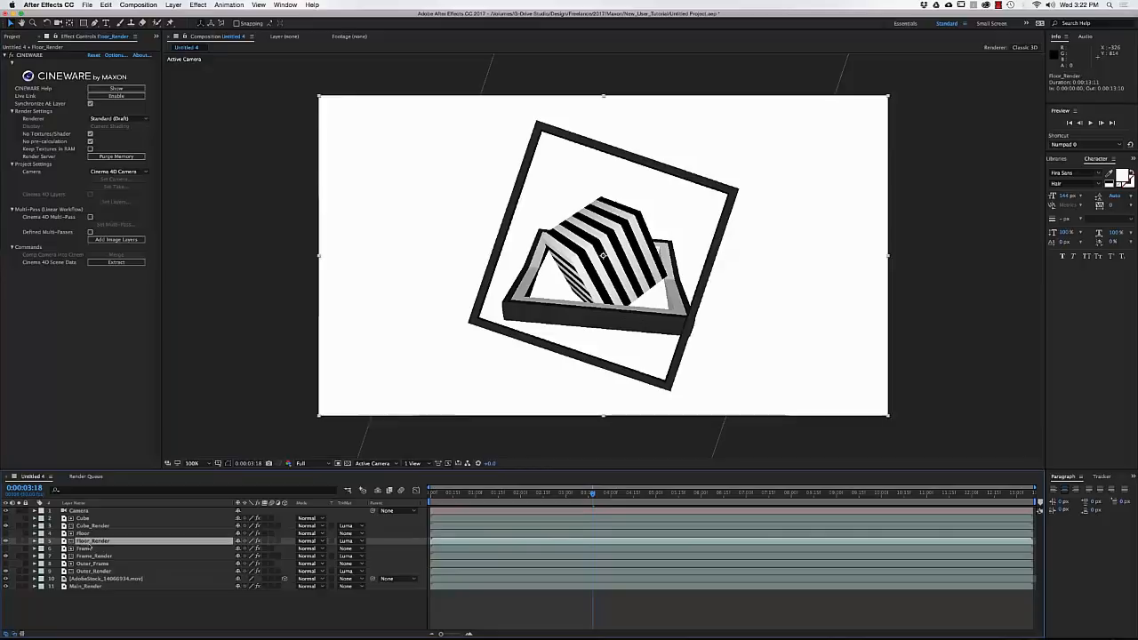
click(6, 541)
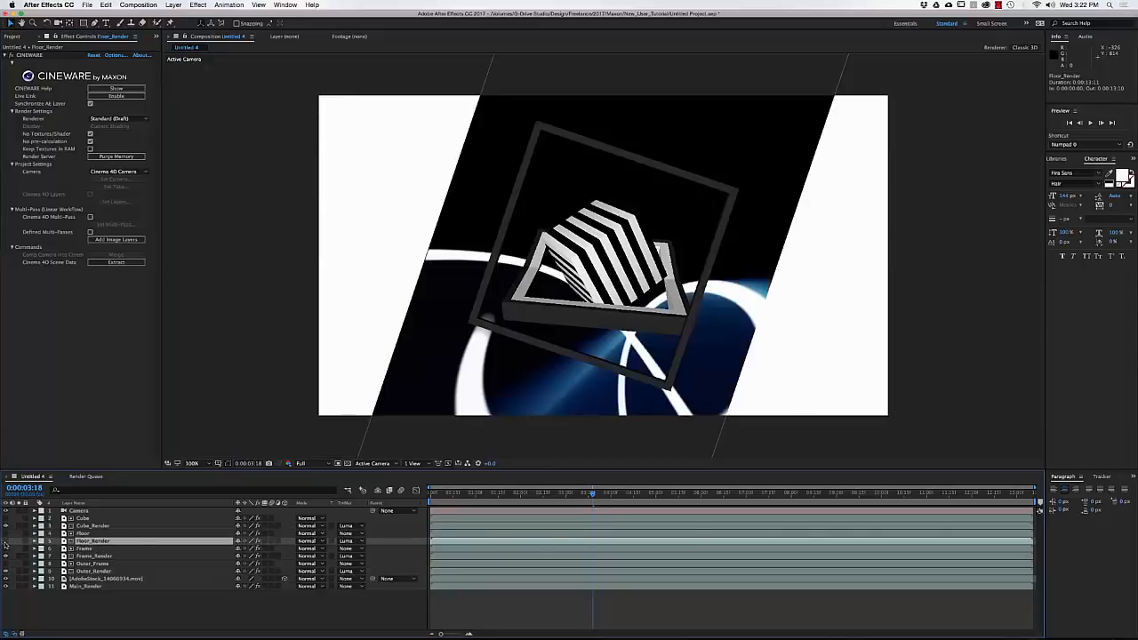
click(6, 541)
click(6, 542)
drag(82, 533, 82, 583)
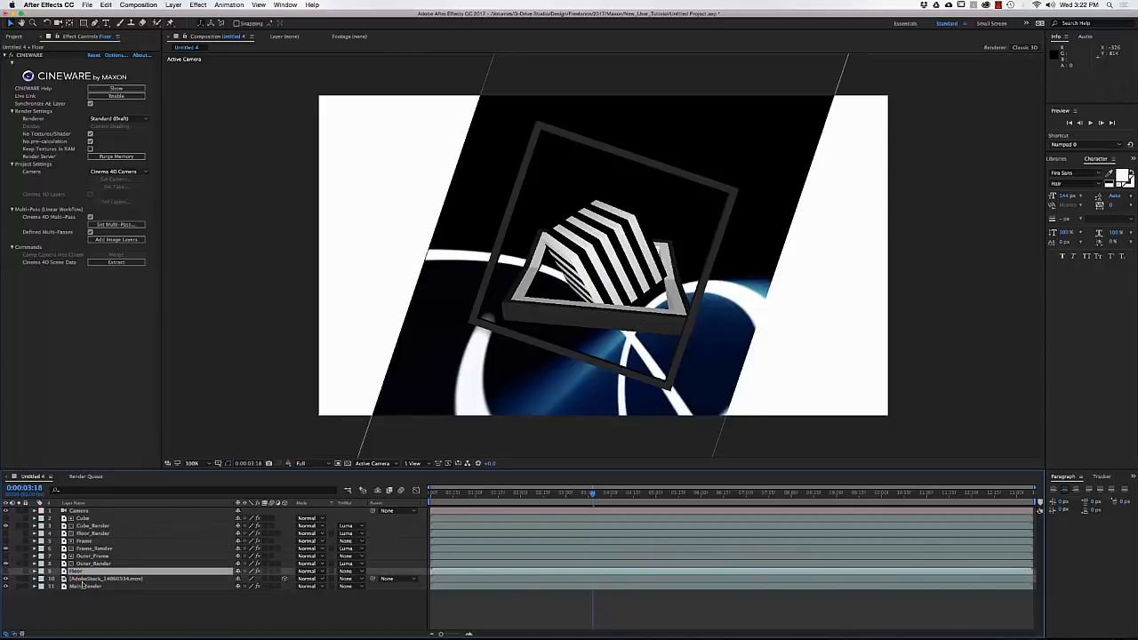
Set the AdobeStock footage layer's track matte to Luma Matte "Floor" and delete the Floor_Render layer
click(85, 579)
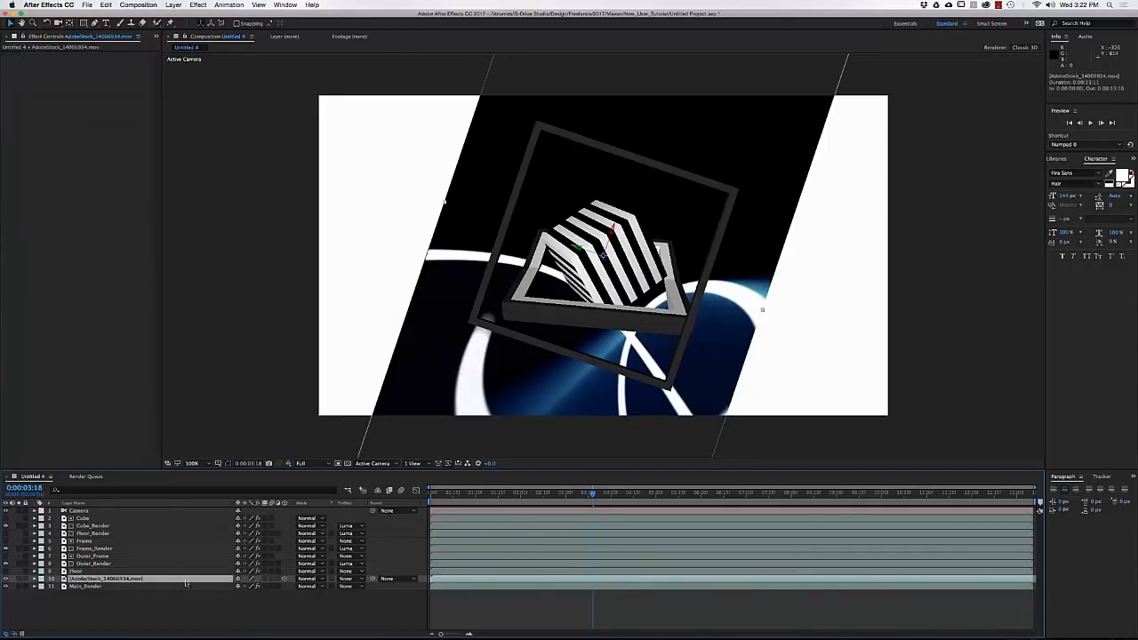
click(347, 578)
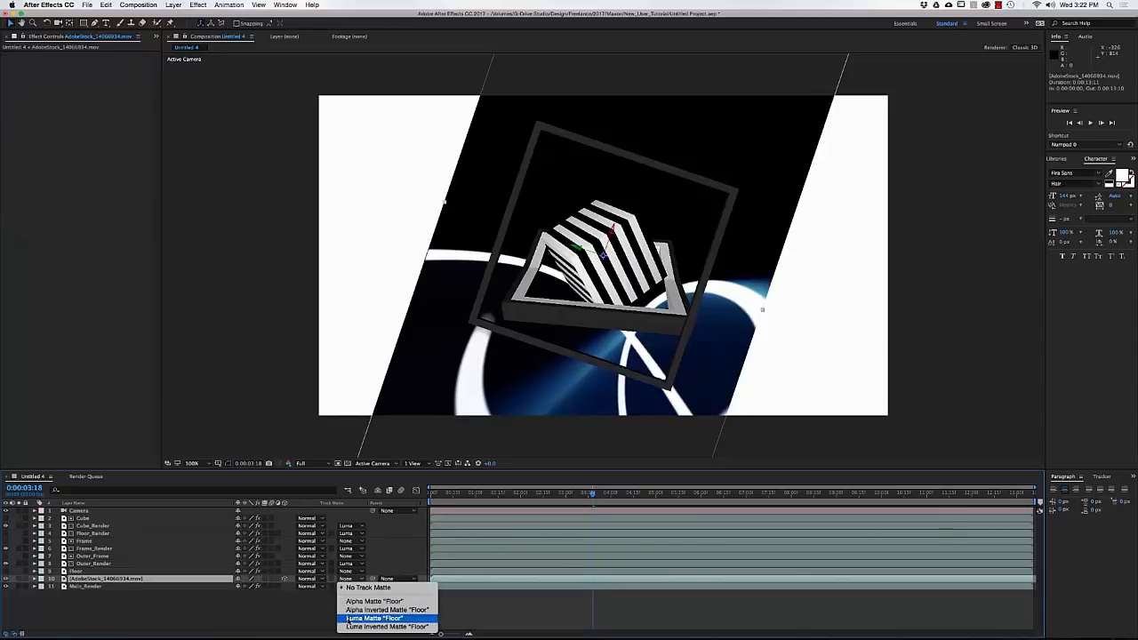
click(373, 618)
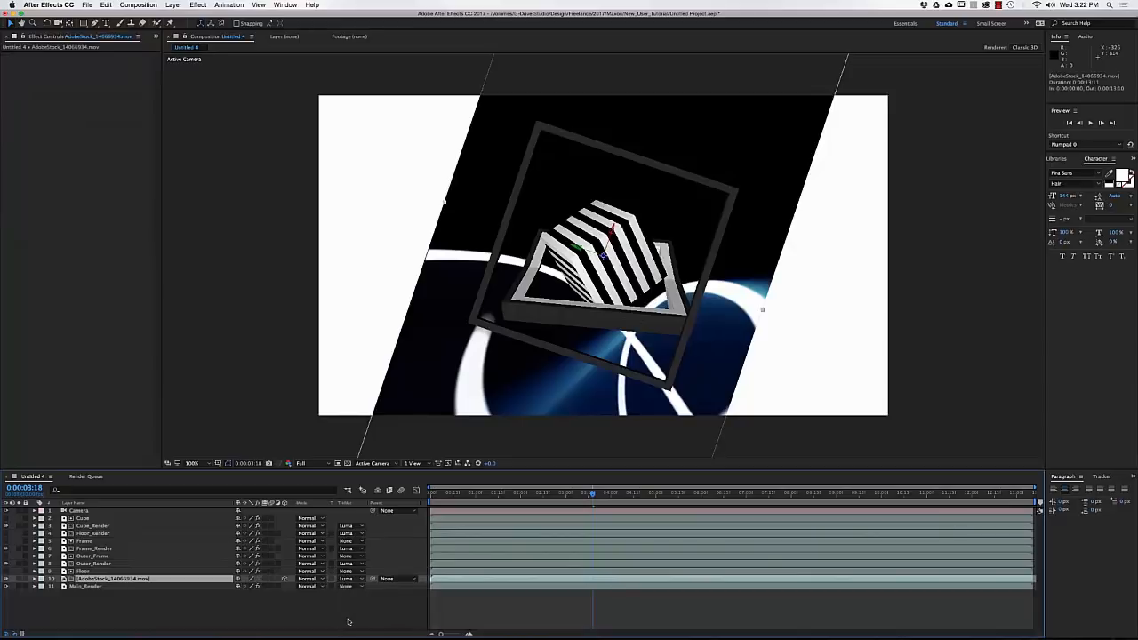
click(82, 533)
key(Delete)
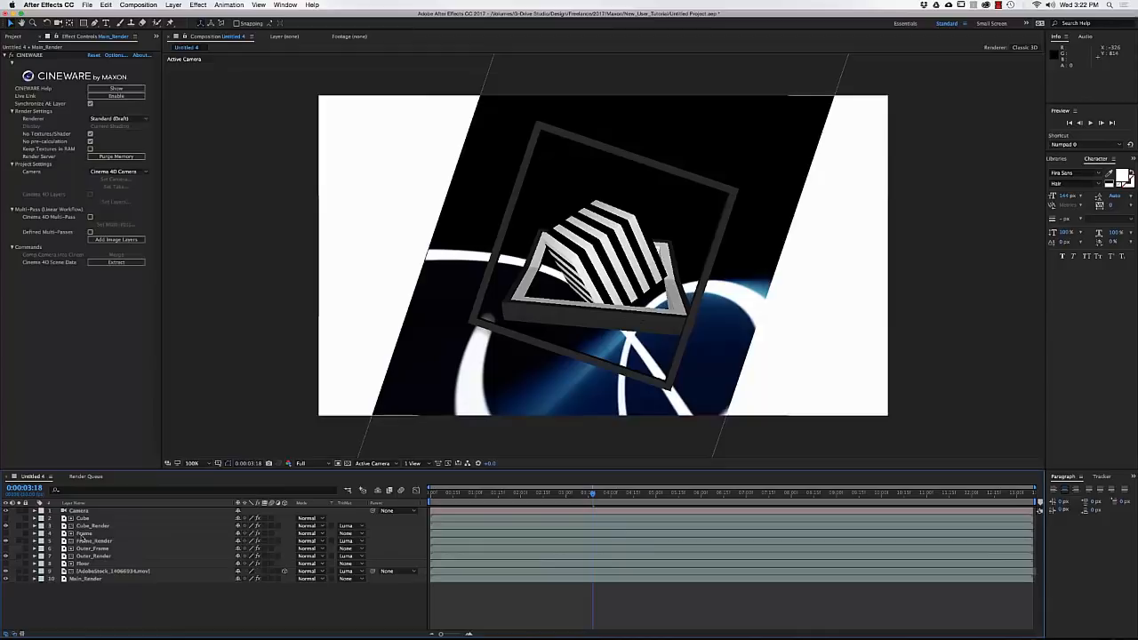
Go to 0:00:09:21 and reveal the AdobeStock footage layer's rotation properties
click(82, 570)
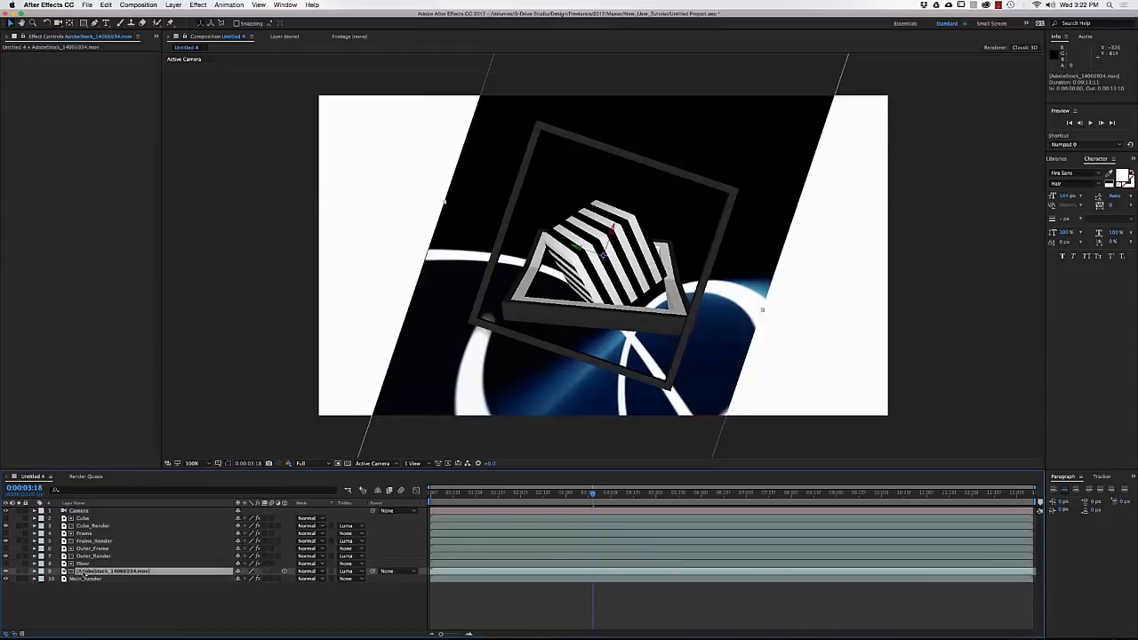
click(788, 496)
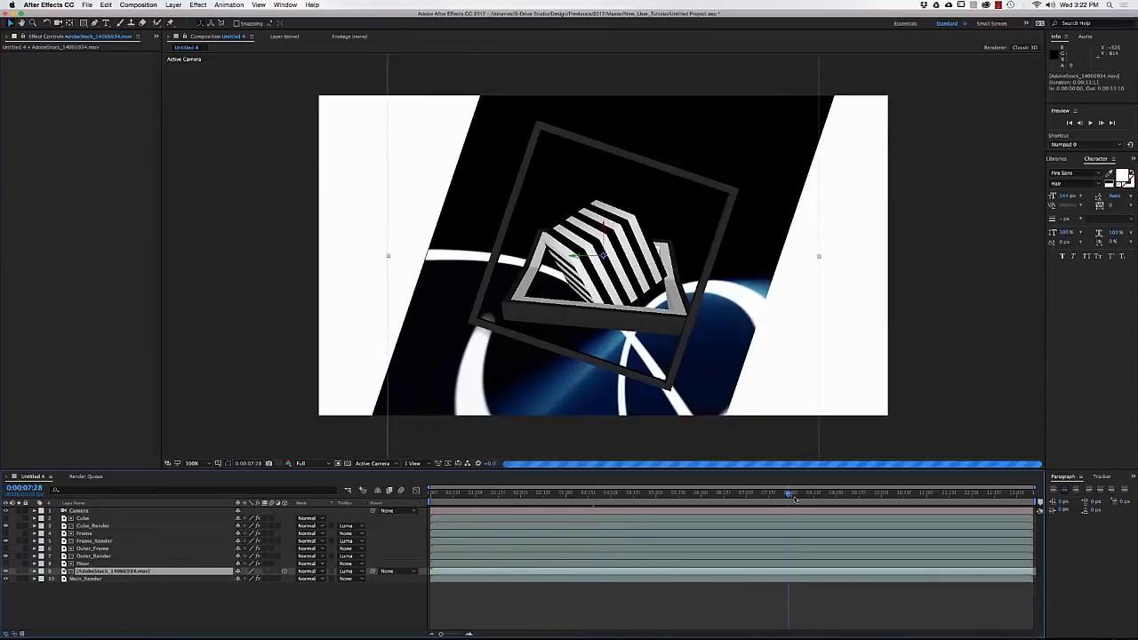
click(868, 495)
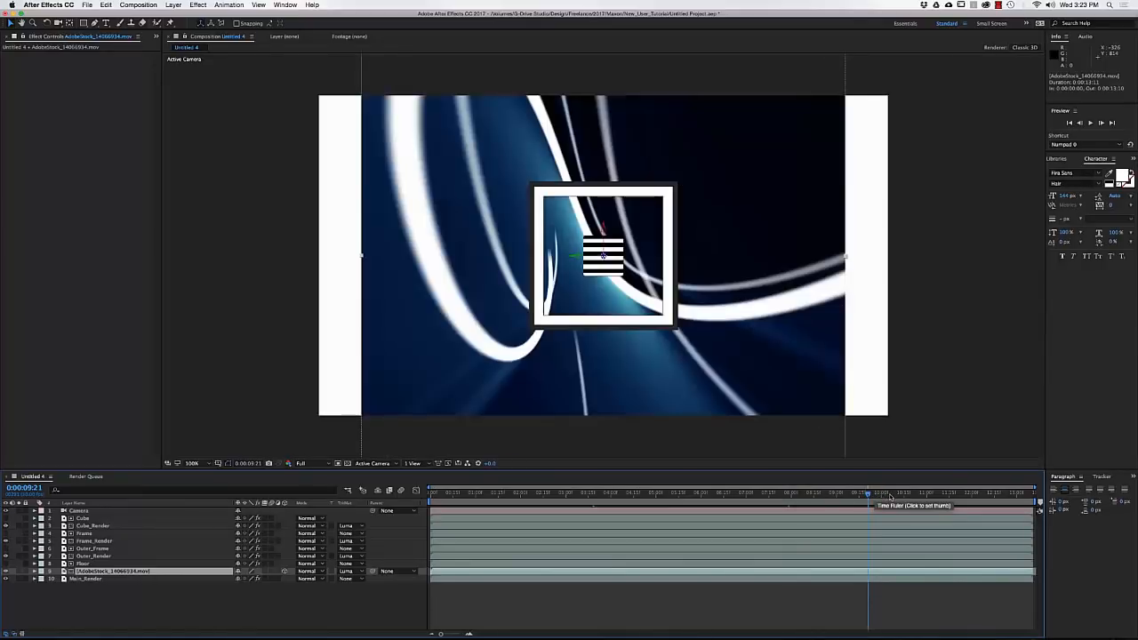
key(r)
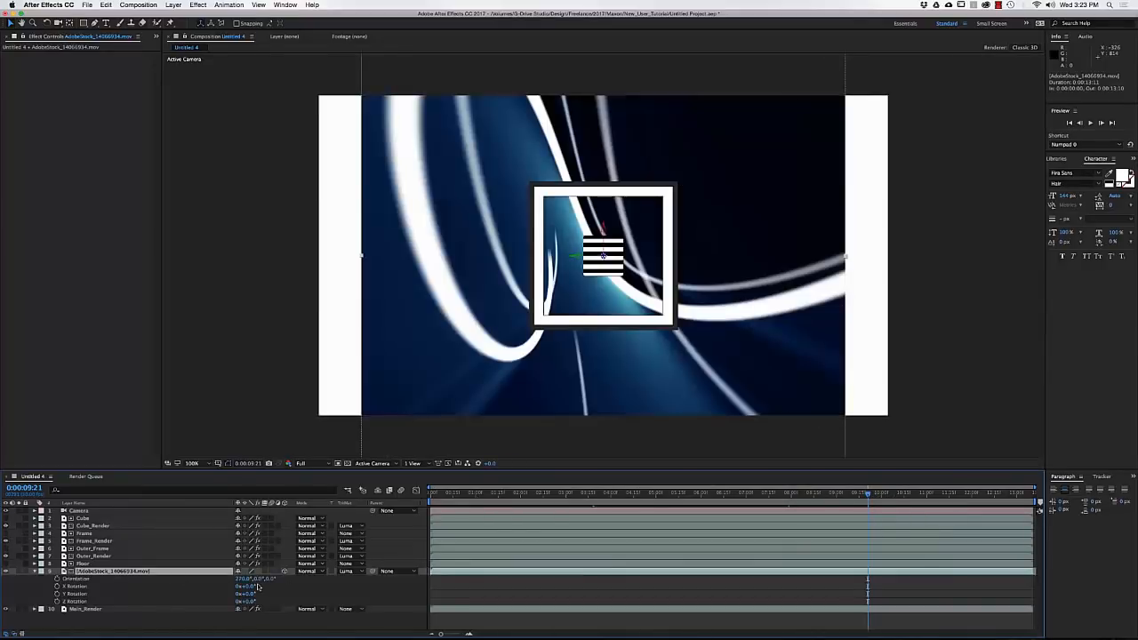
drag(243, 580, 271, 579)
key(super+z)
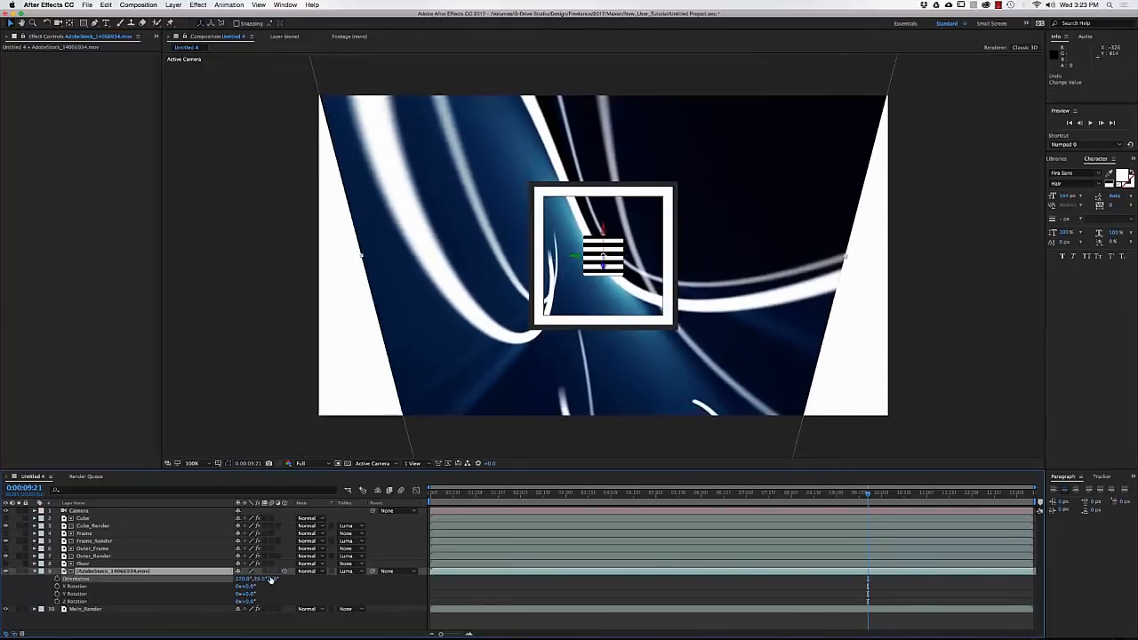
key(super+z)
Set the footage layer's Z orientation to 90° and scale it down until its edges sit just outside the composition frame
click(273, 580)
text(90)
key(Return)
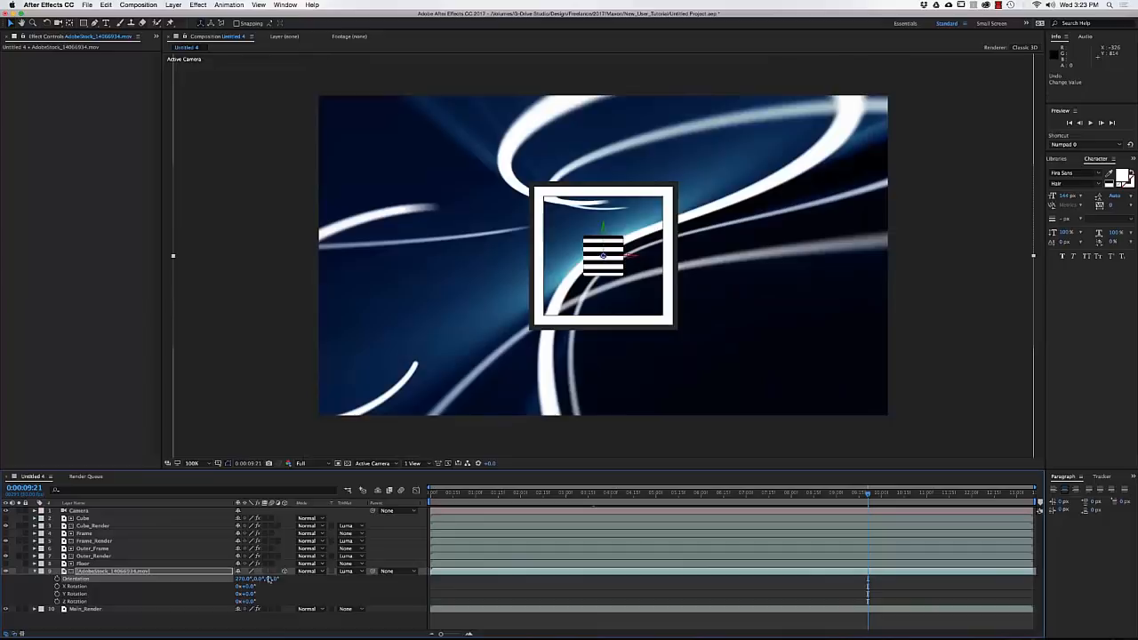
key(s)
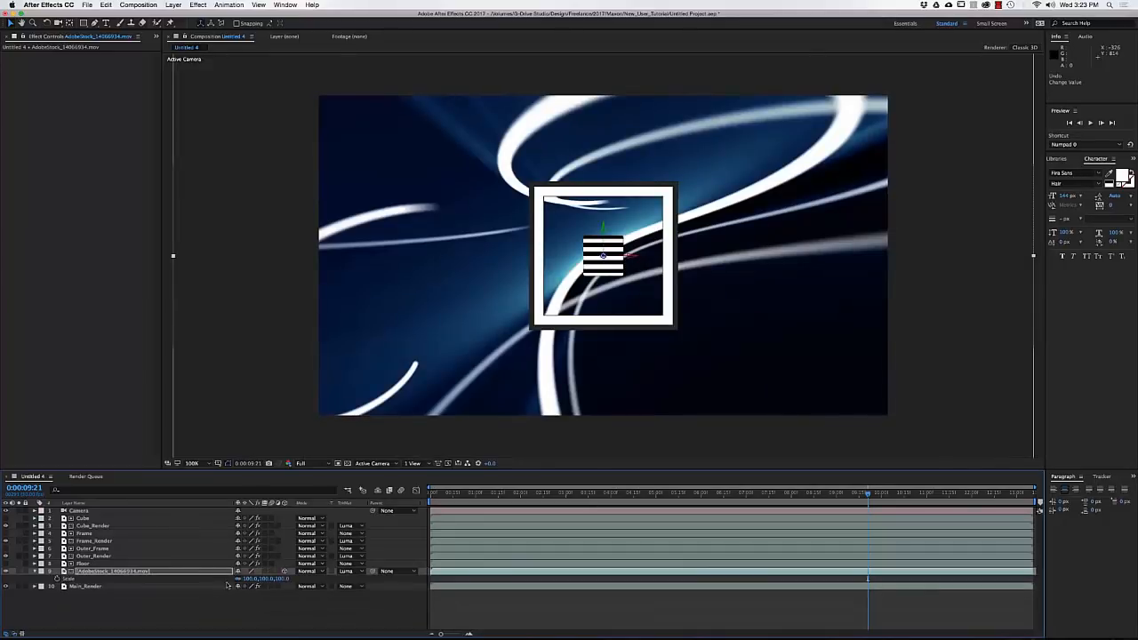
drag(252, 579, 222, 580)
key(s)
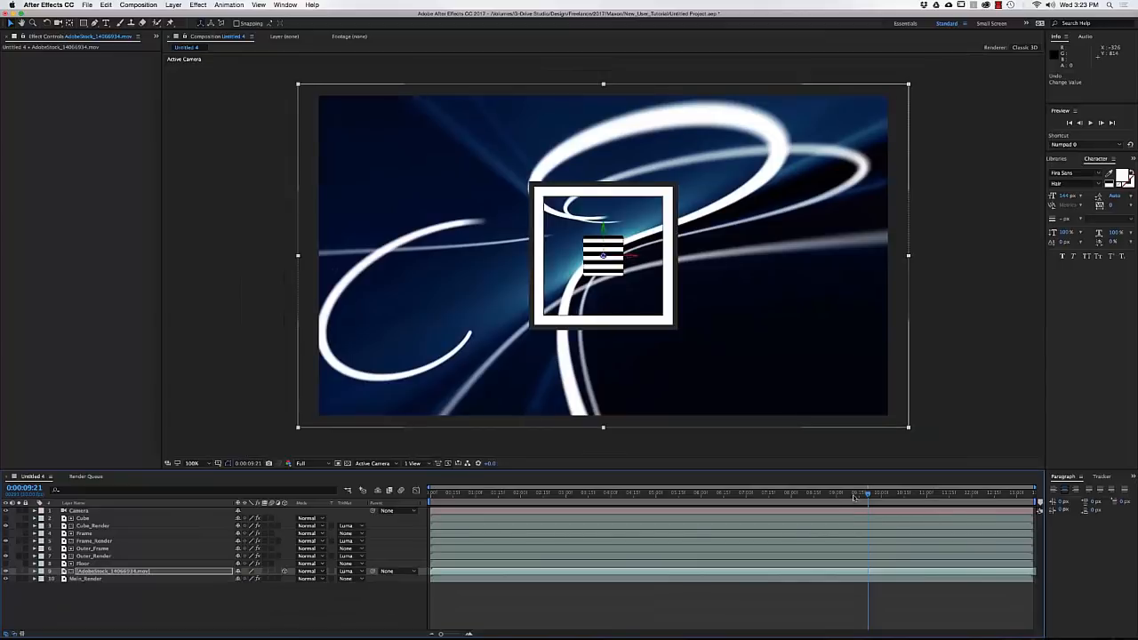
Check how the footage covers the floor at several frames between 0:00:08:18 and 0:00:11:17, ending at 0:00:10:00
drag(853, 498, 840, 497)
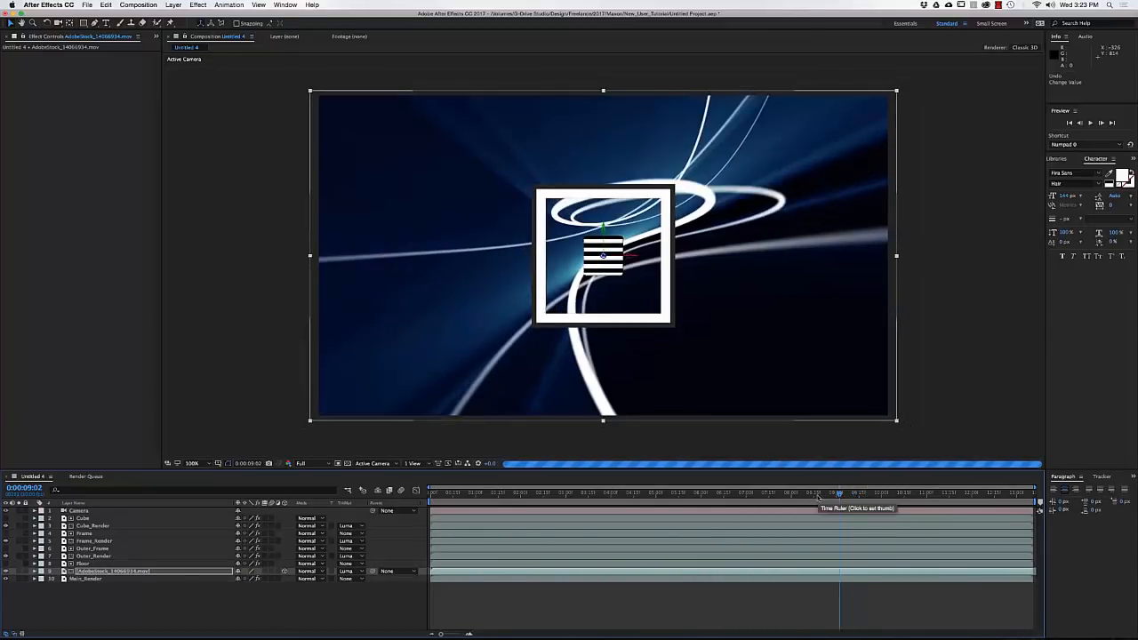
click(818, 496)
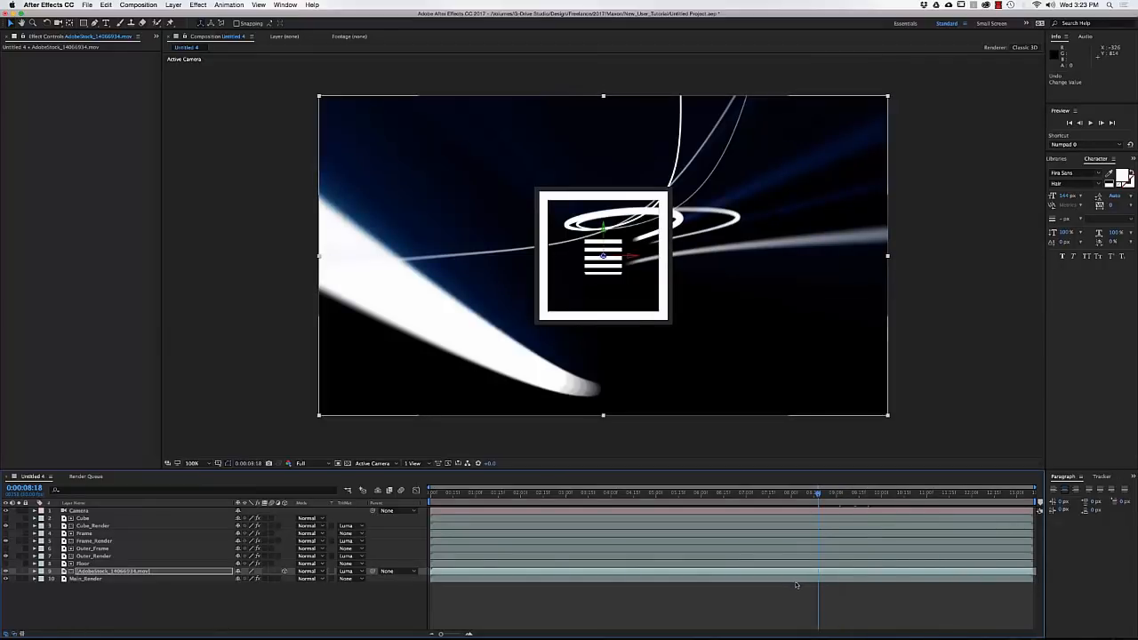
click(895, 495)
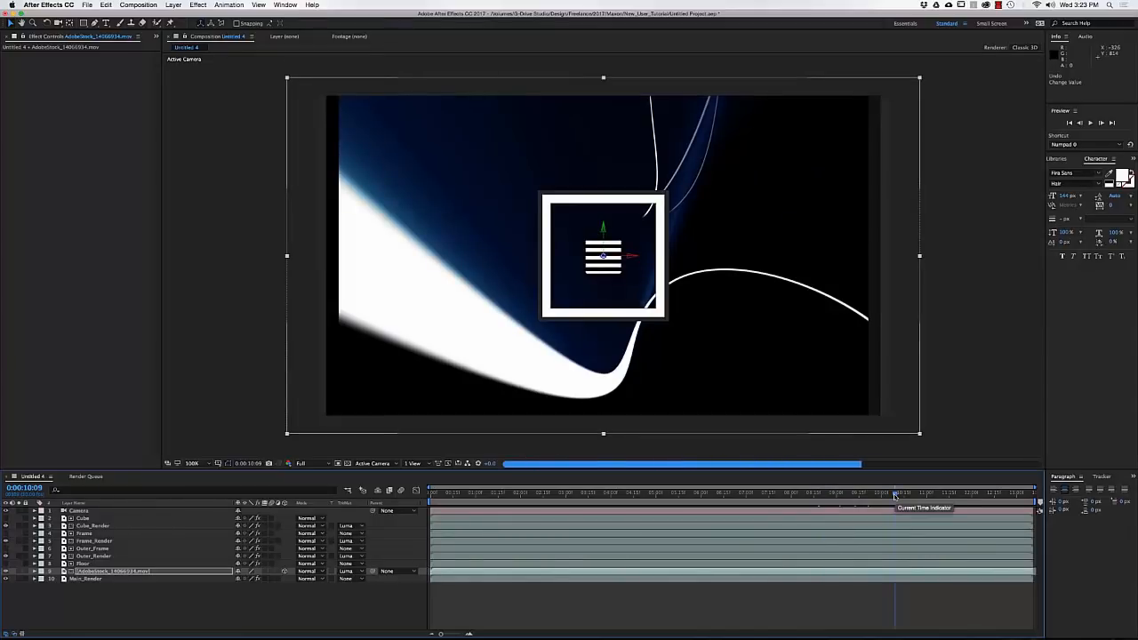
click(951, 496)
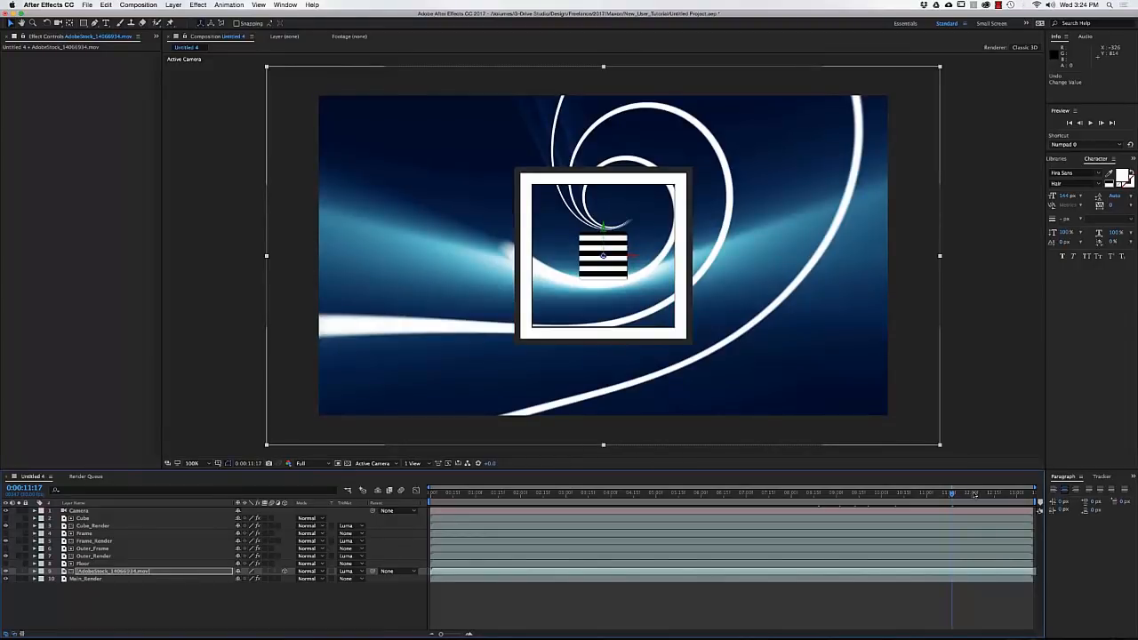
click(896, 495)
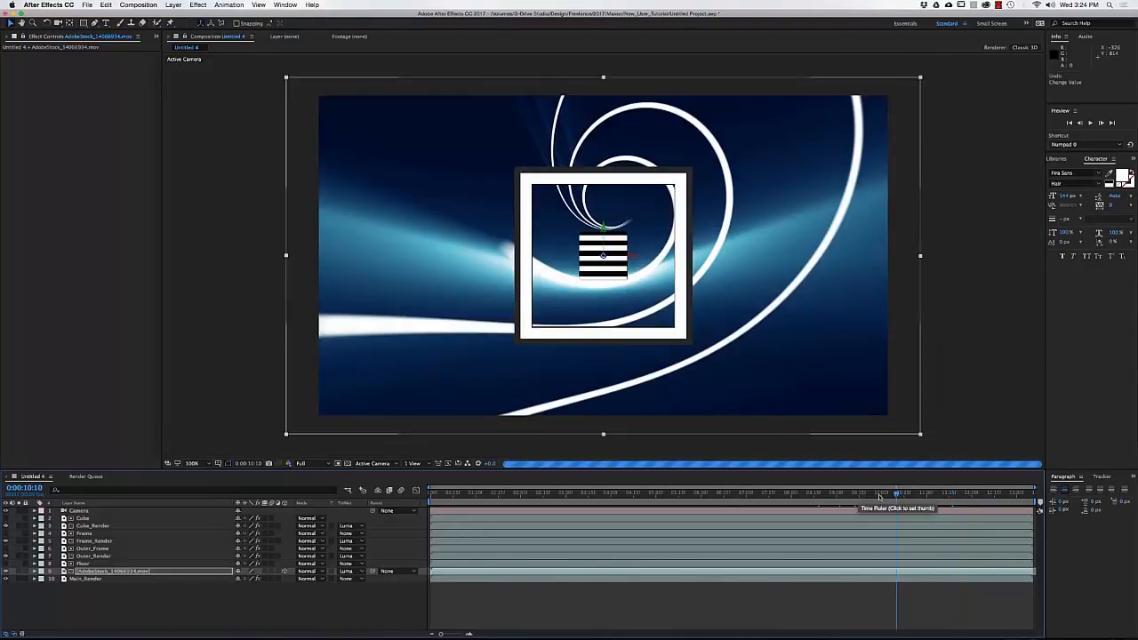
click(881, 495)
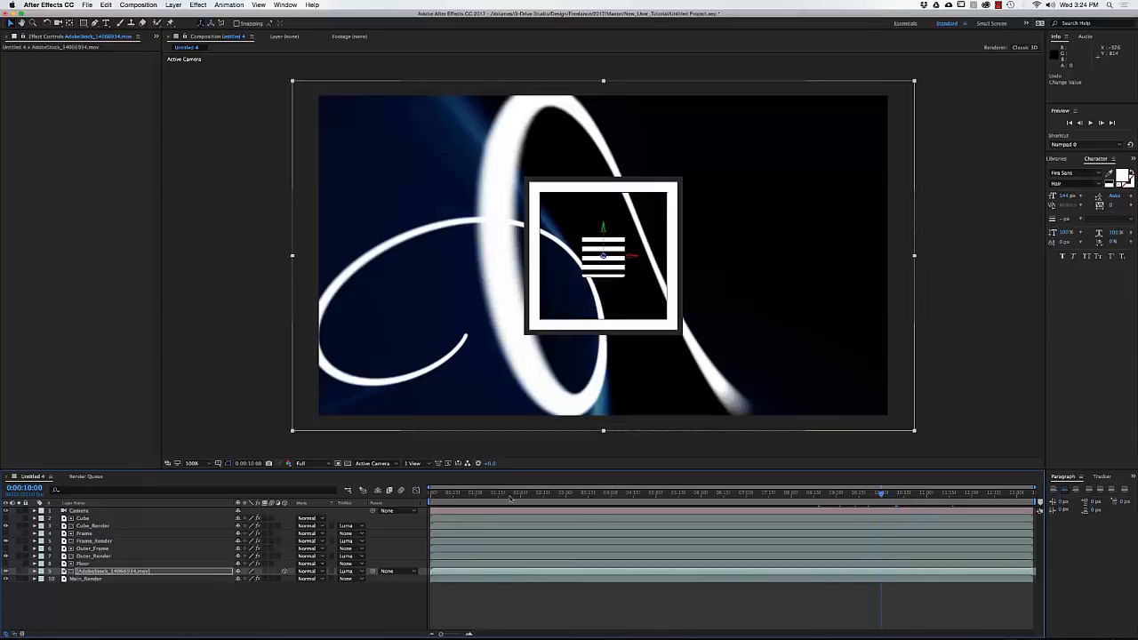
Solo the AdobeStock footage layer, add a rectangular mask covering the whole layer and display the Title/Action Safe guides
click(106, 573)
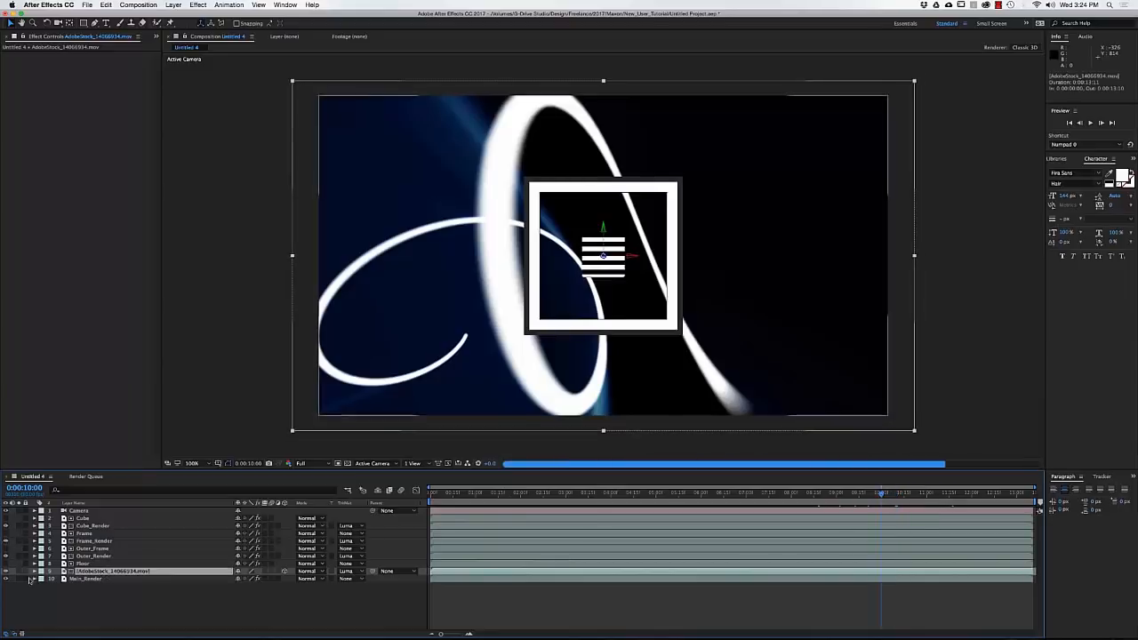
click(19, 572)
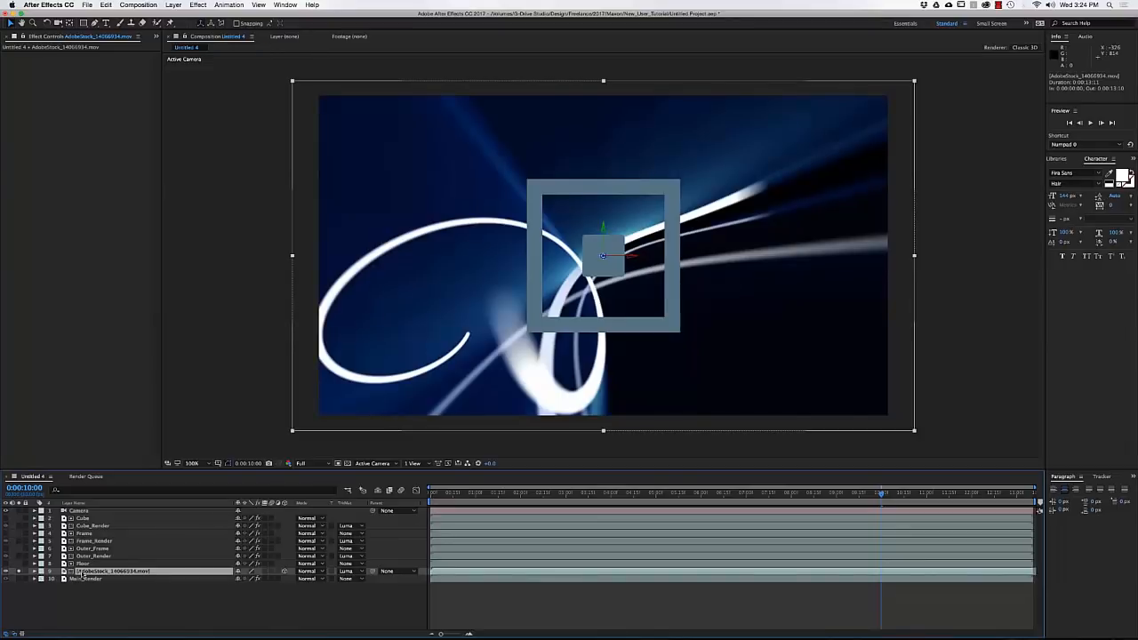
double_click(84, 23)
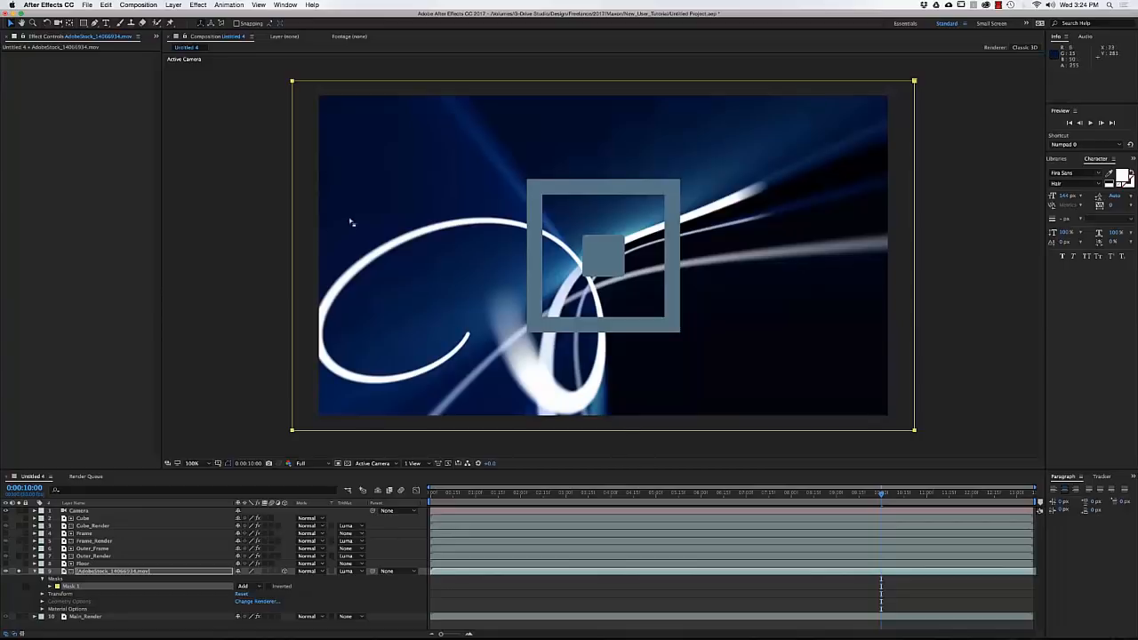
click(217, 464)
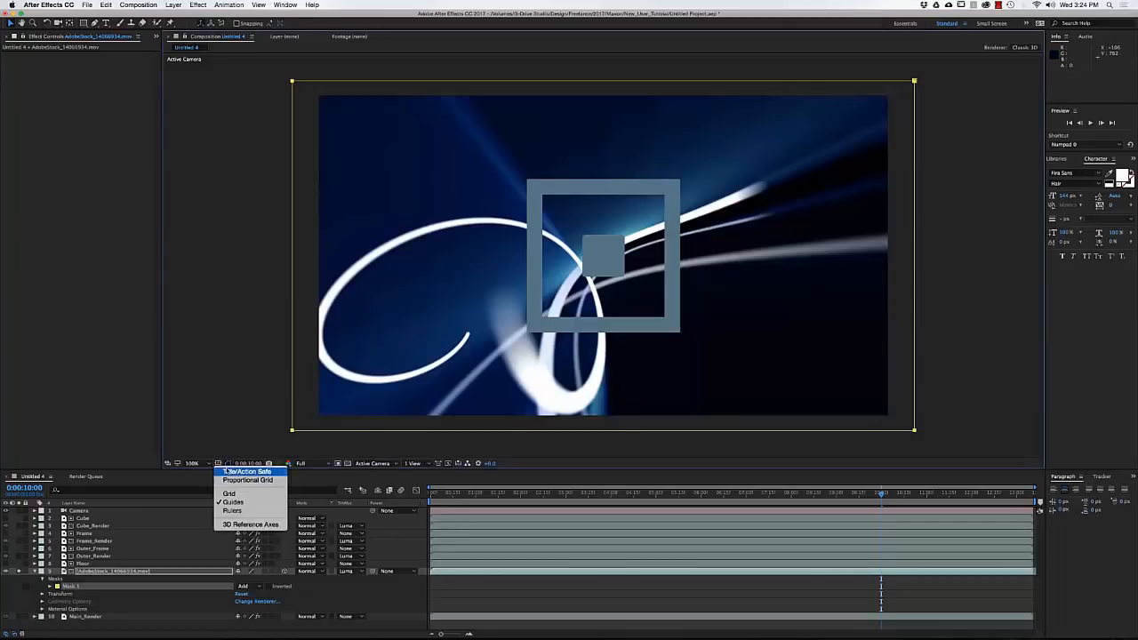
click(249, 471)
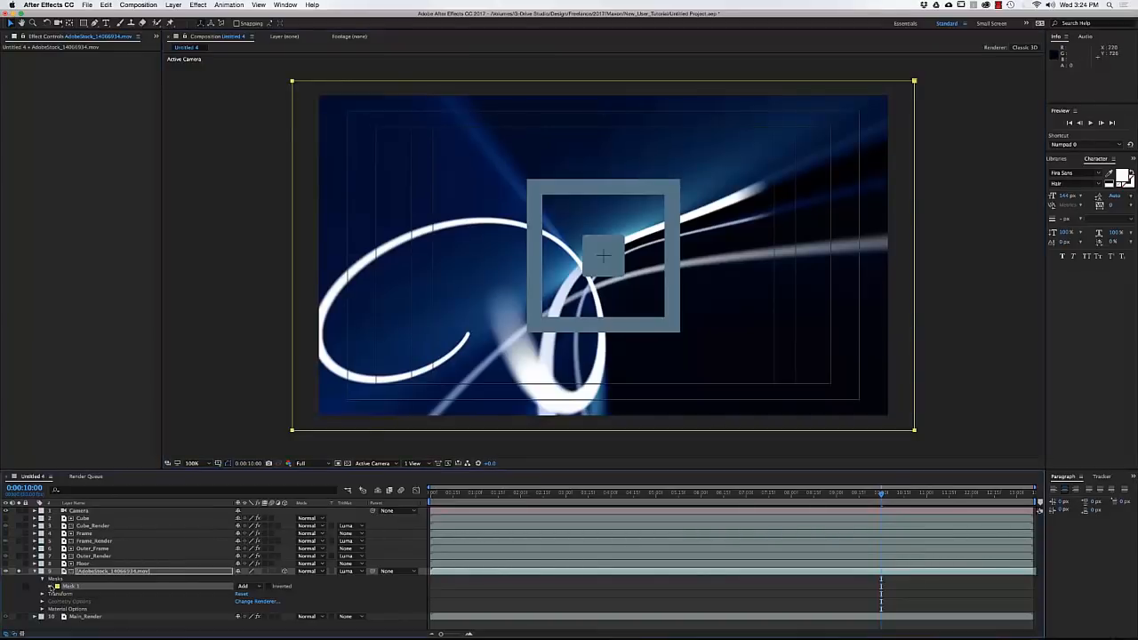
Animate the mask path from a flat line across the frame's horizontal centre at 0:00:10:00 to the full layer at 0:00:11:18
click(51, 586)
click(64, 595)
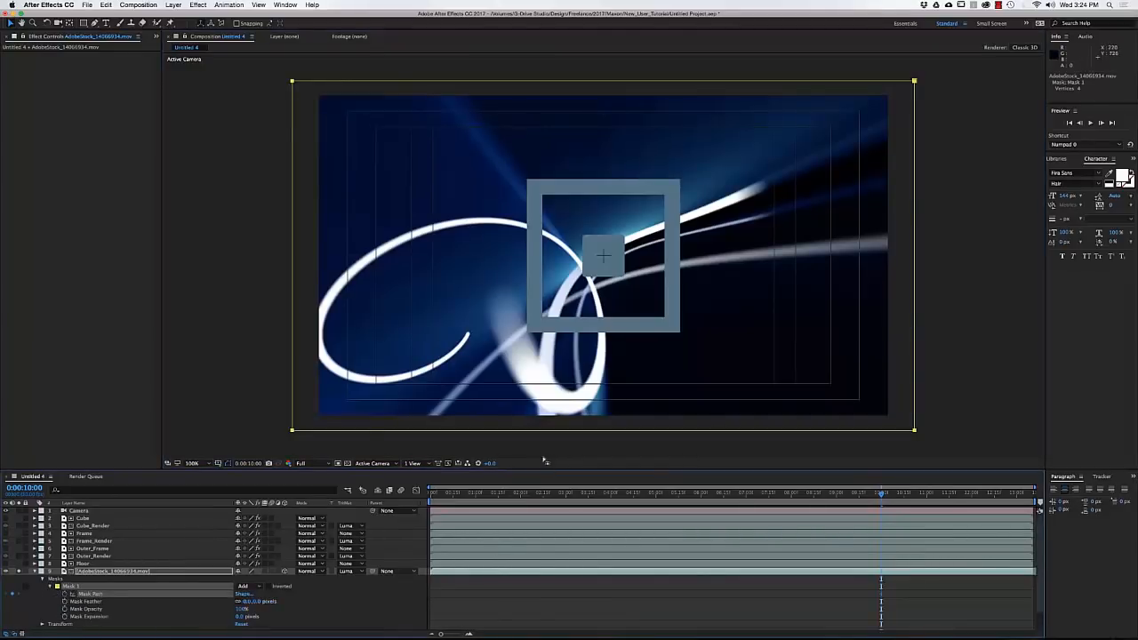
drag(883, 601, 955, 596)
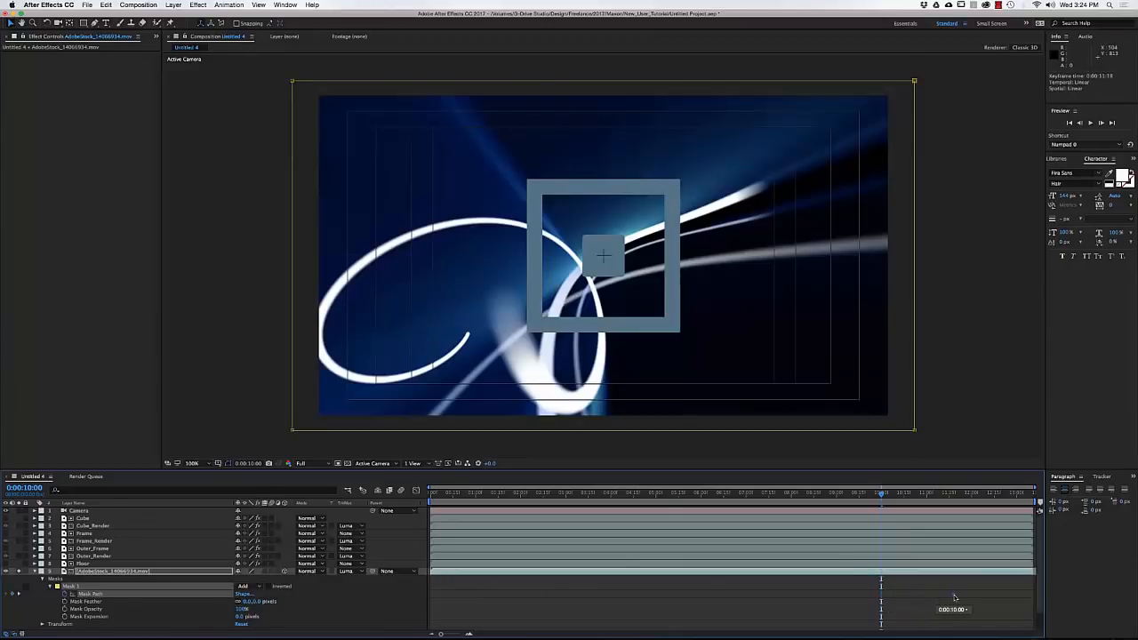
drag(271, 76, 919, 257)
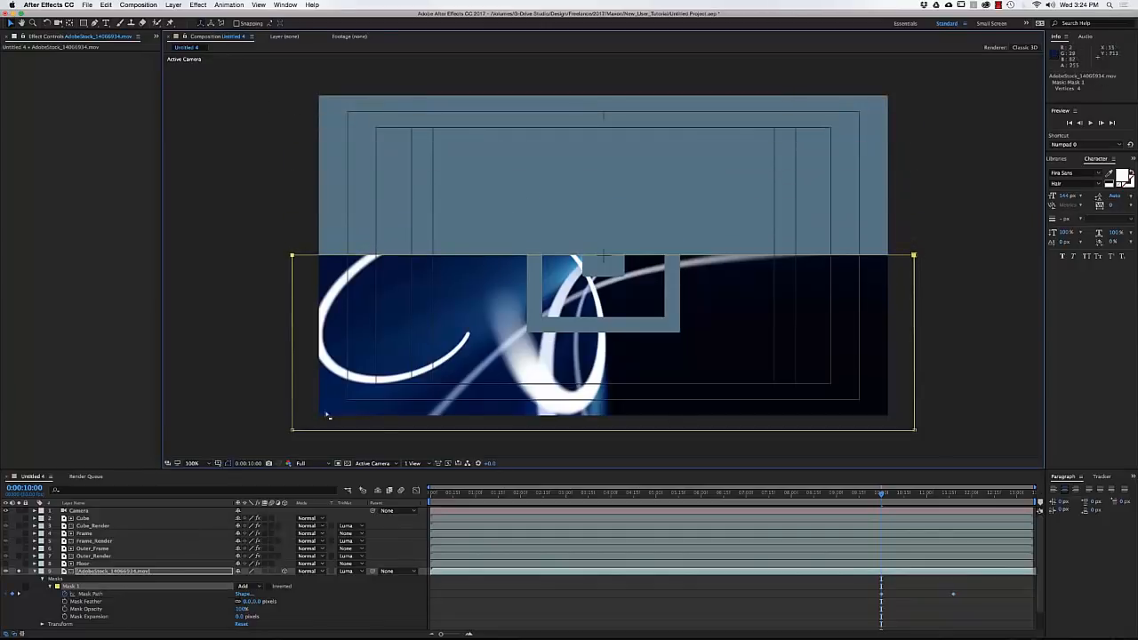
drag(271, 421, 932, 260)
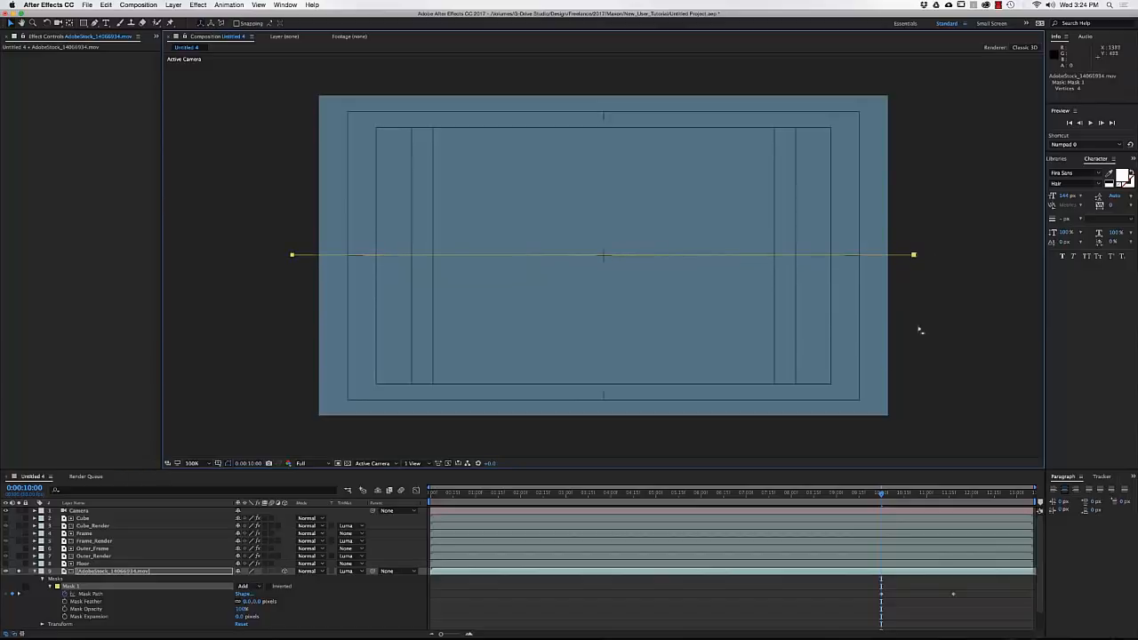
Switch to QuickTime Player and review the floor streaks' reveal in Maxon_Tutorial_1-30-17_NoCubes.mov, then return to After Effects
click(812, 605)
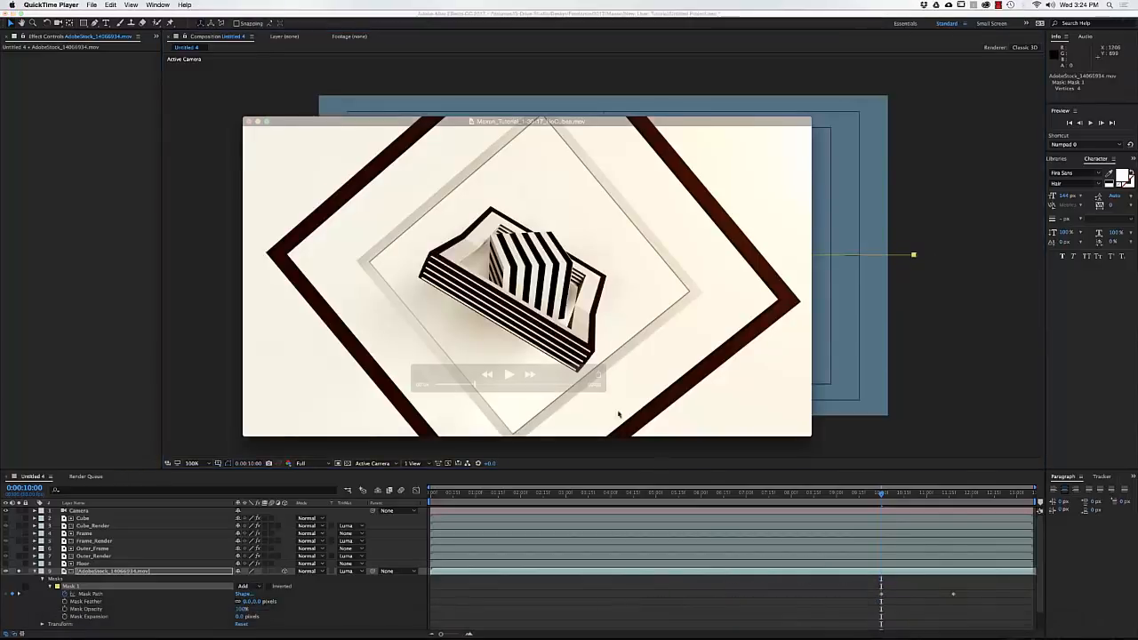
click(562, 384)
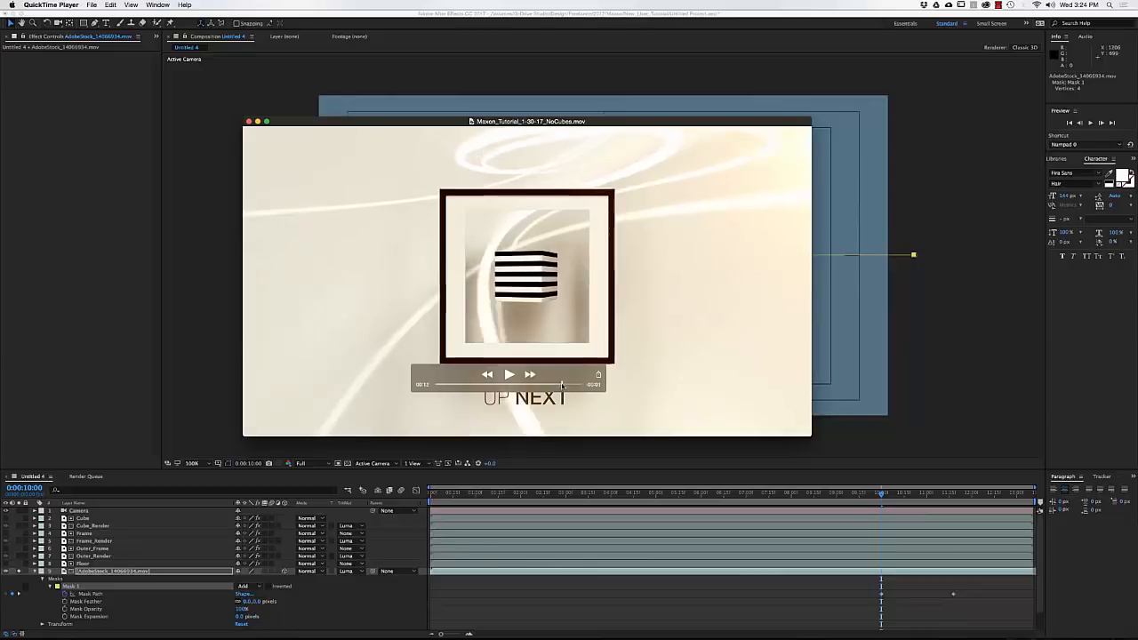
drag(561, 384, 501, 389)
key(space)
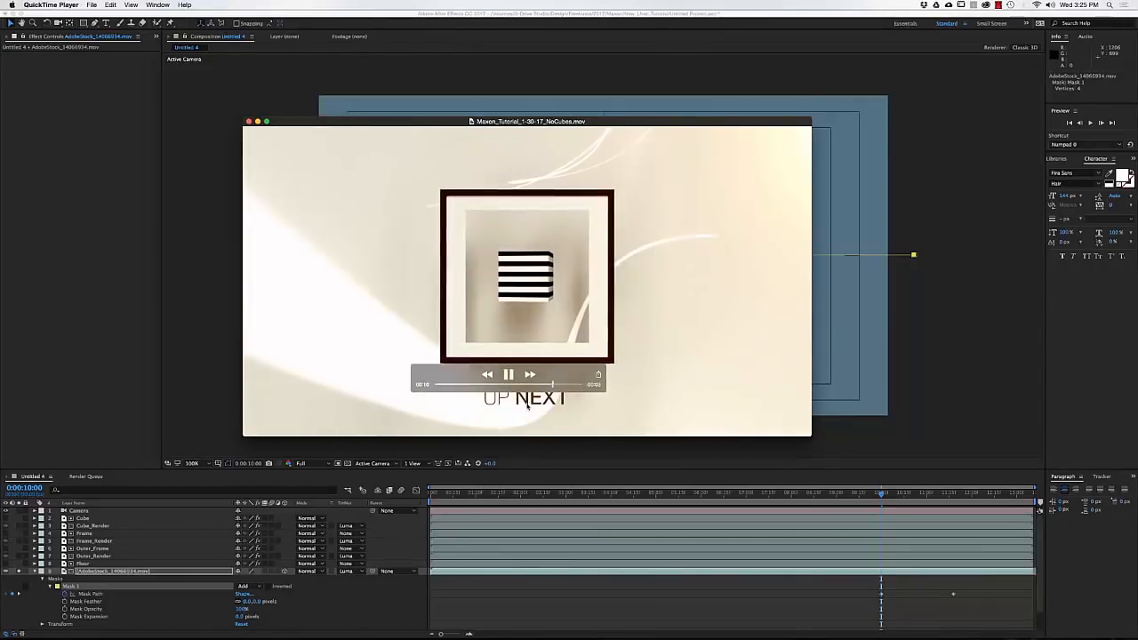
click(901, 374)
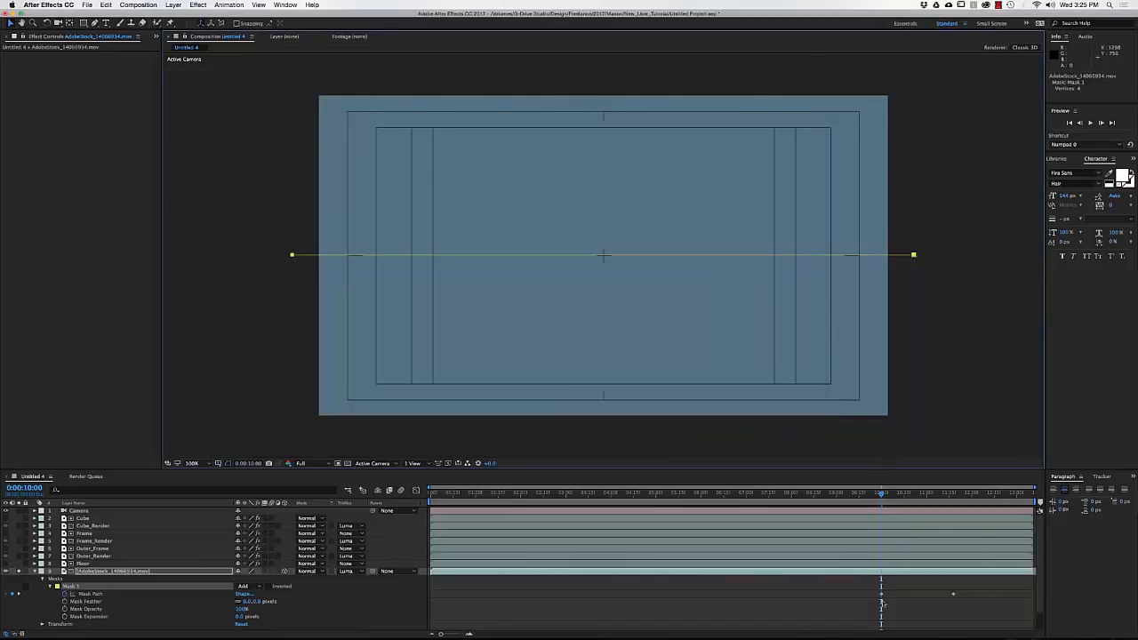
Ease both mask path keyframes into a peaked speed curve in the Graph Editor and preview the reveal
drag(877, 595, 888, 606)
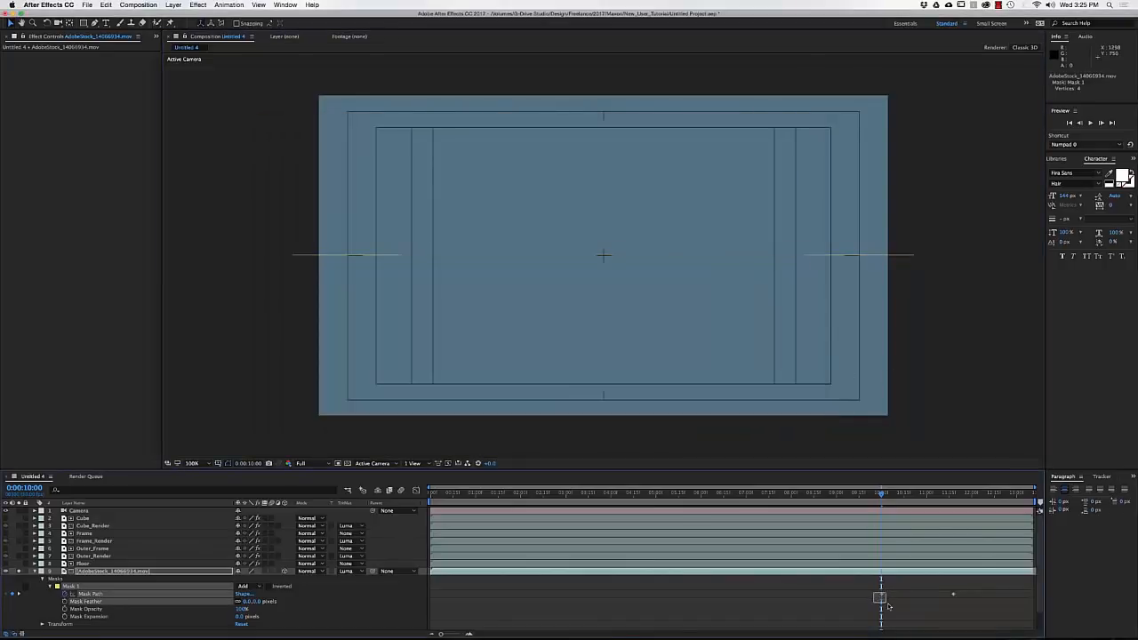
click(416, 489)
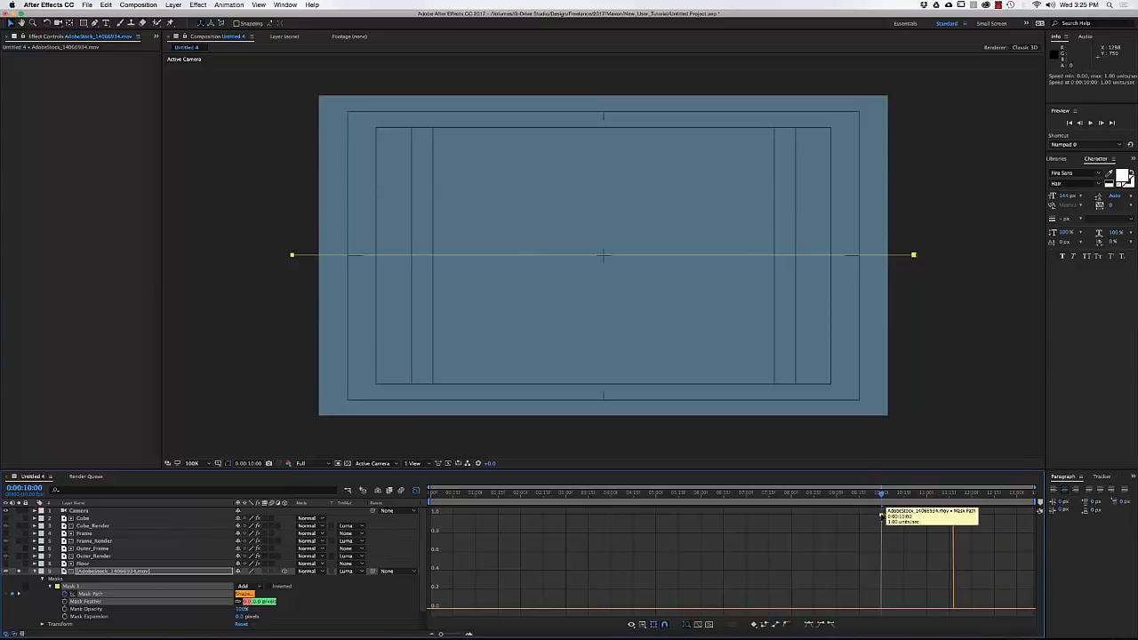
drag(887, 517, 911, 609)
drag(949, 570, 935, 608)
key(space)
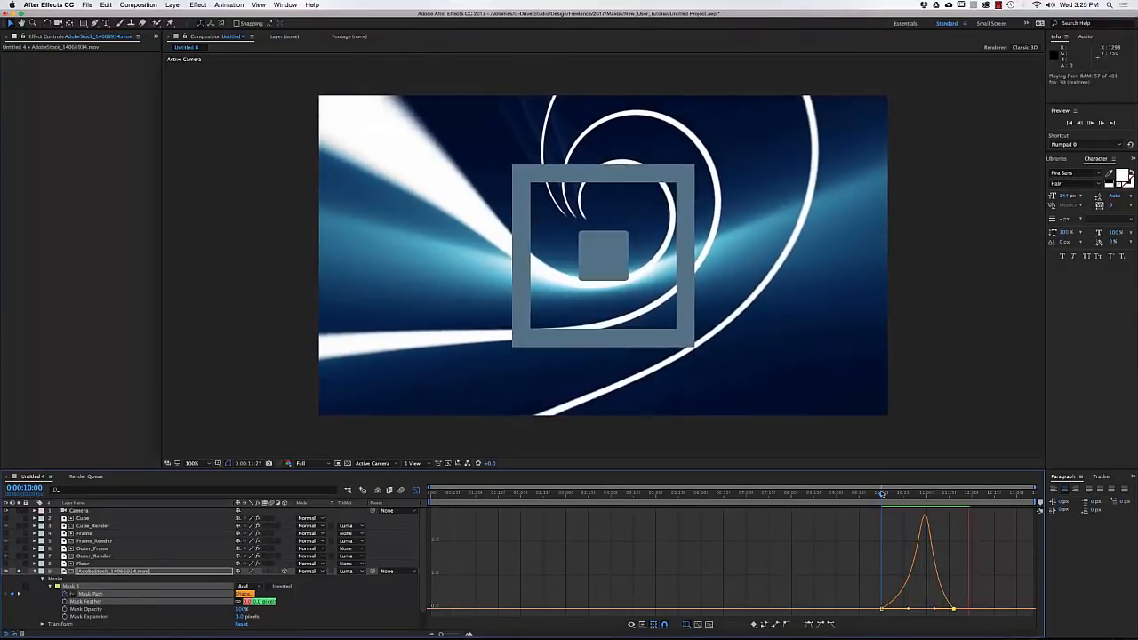
key(space)
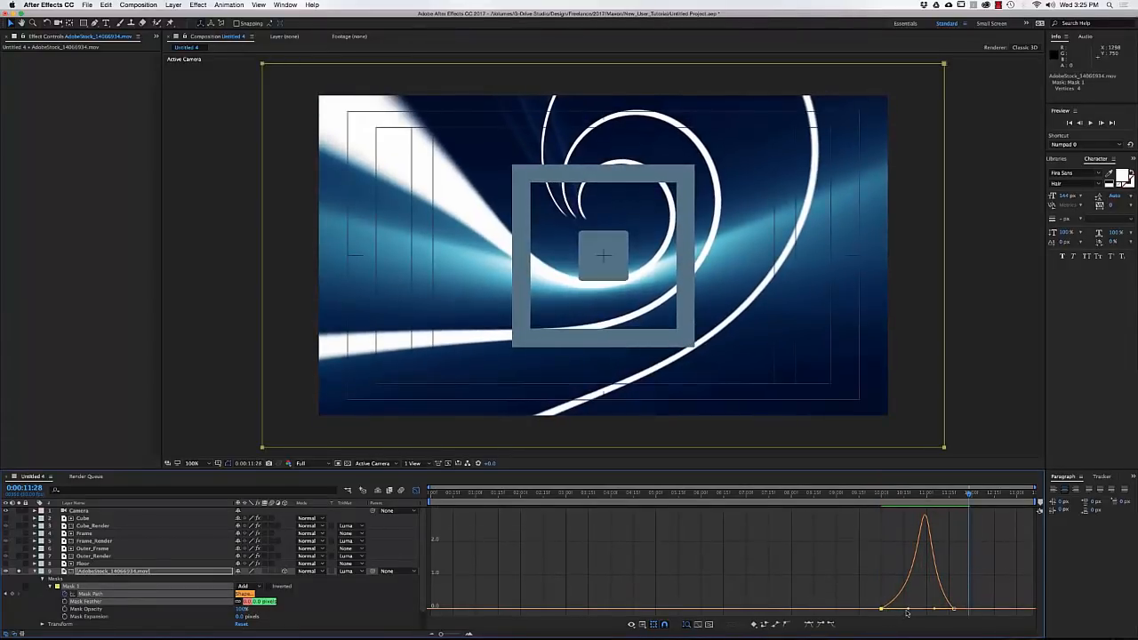
Sharpen the mask path's speed curve with a later peak in the Graph Editor and set the preview resolution to Third
drag(909, 612, 916, 609)
click(313, 463)
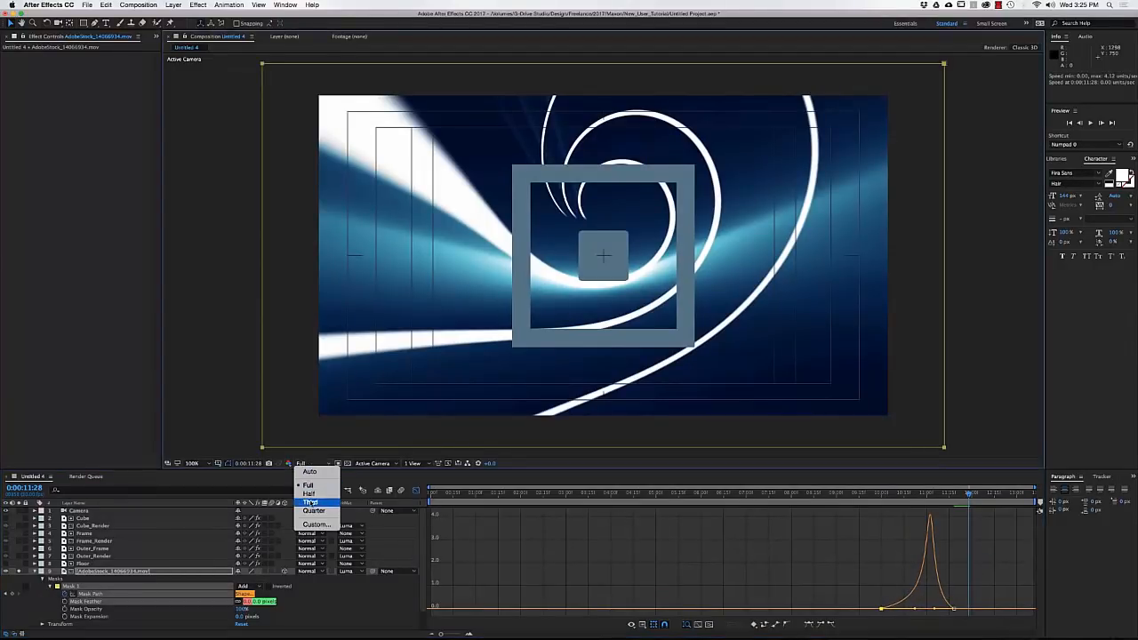
click(310, 502)
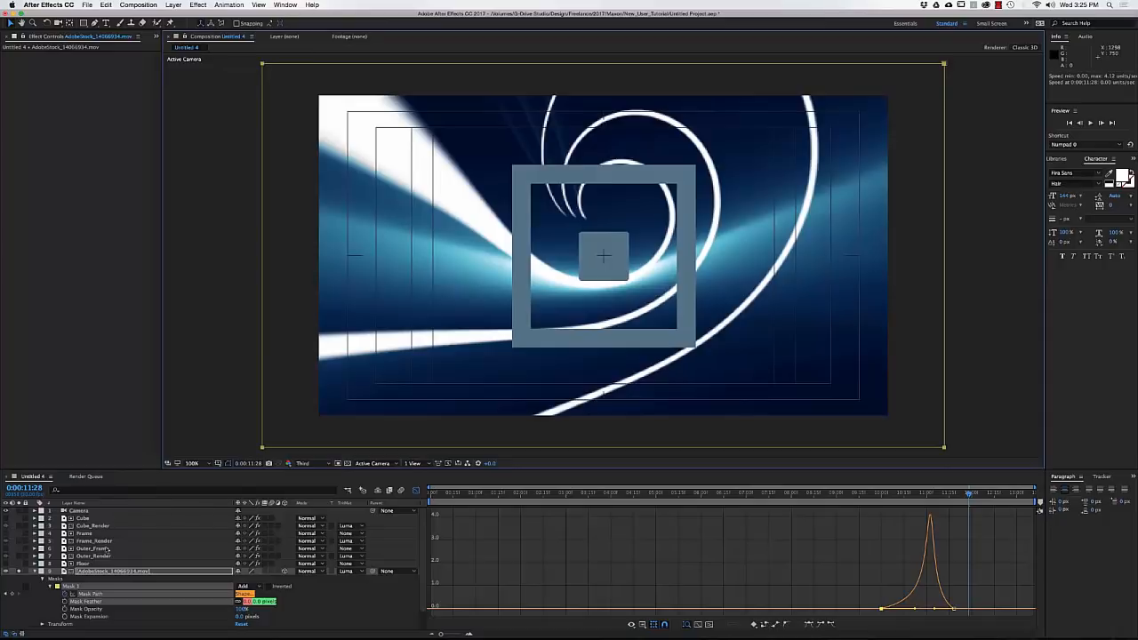
Collapse and unsolo the AdobeStock footage layer, then check the floor reveal against the other layers at 0:00:10:25
click(35, 572)
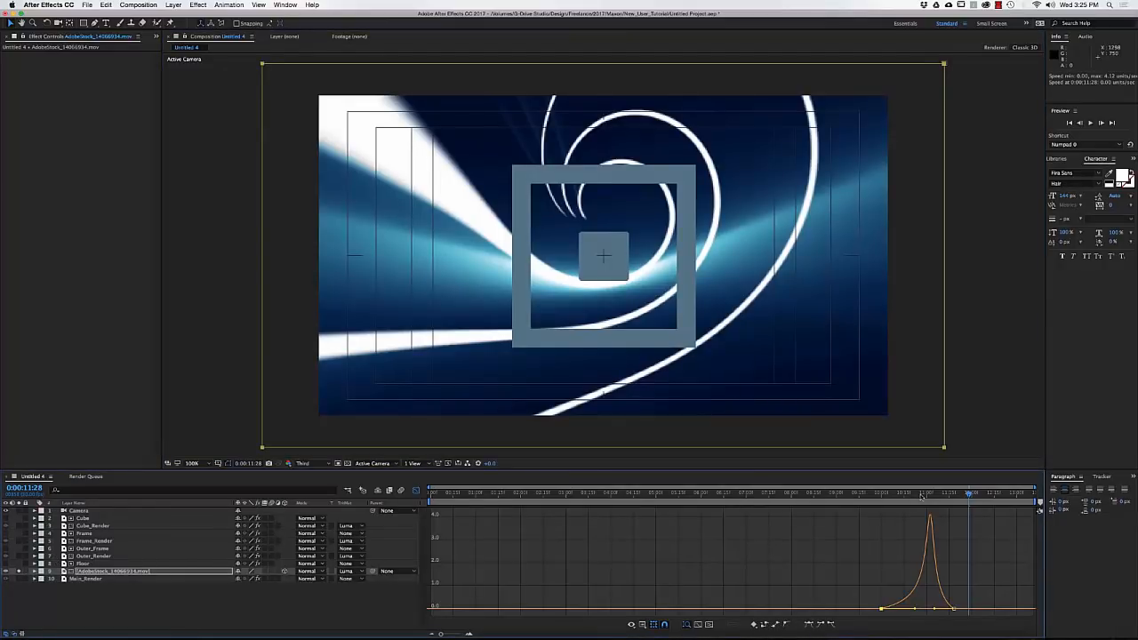
drag(922, 497, 961, 498)
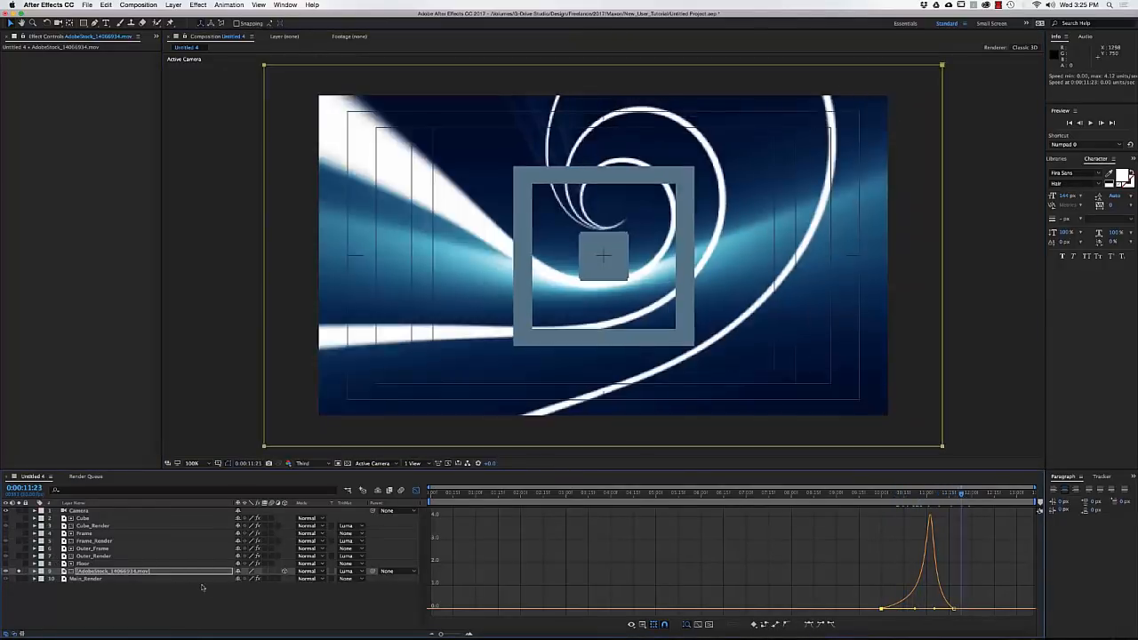
click(19, 574)
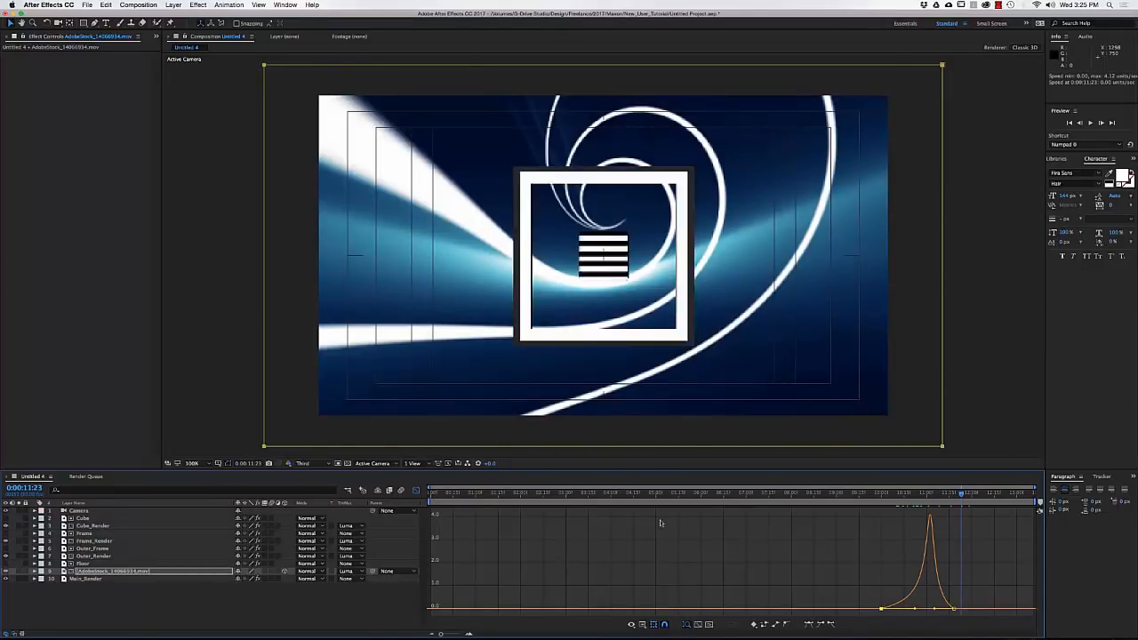
drag(933, 496, 920, 495)
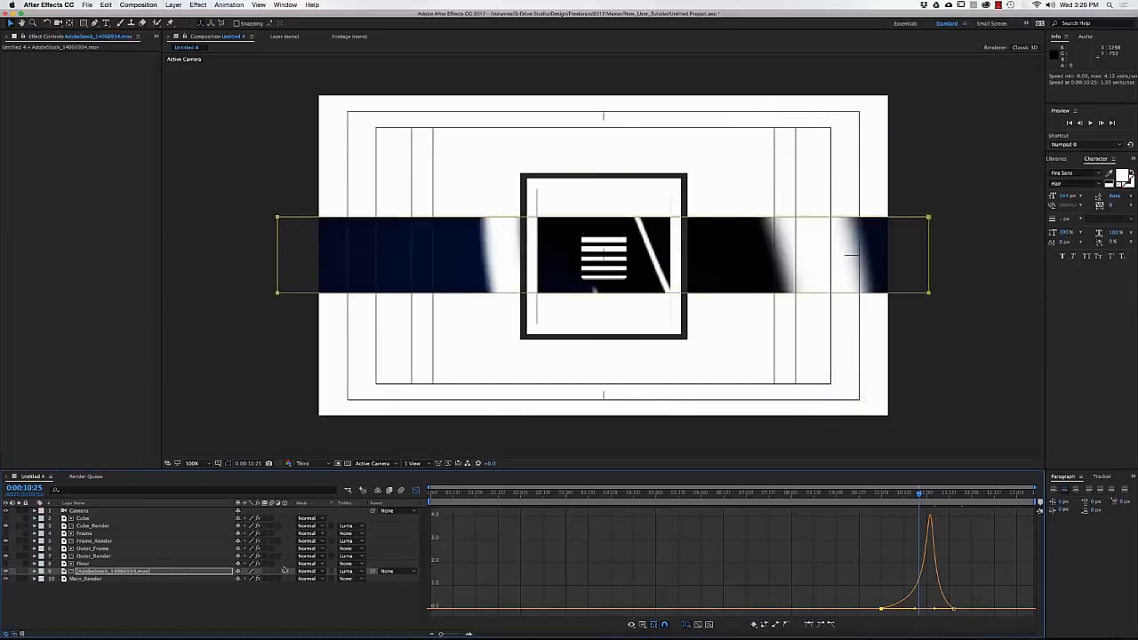
key(t)
click(242, 580)
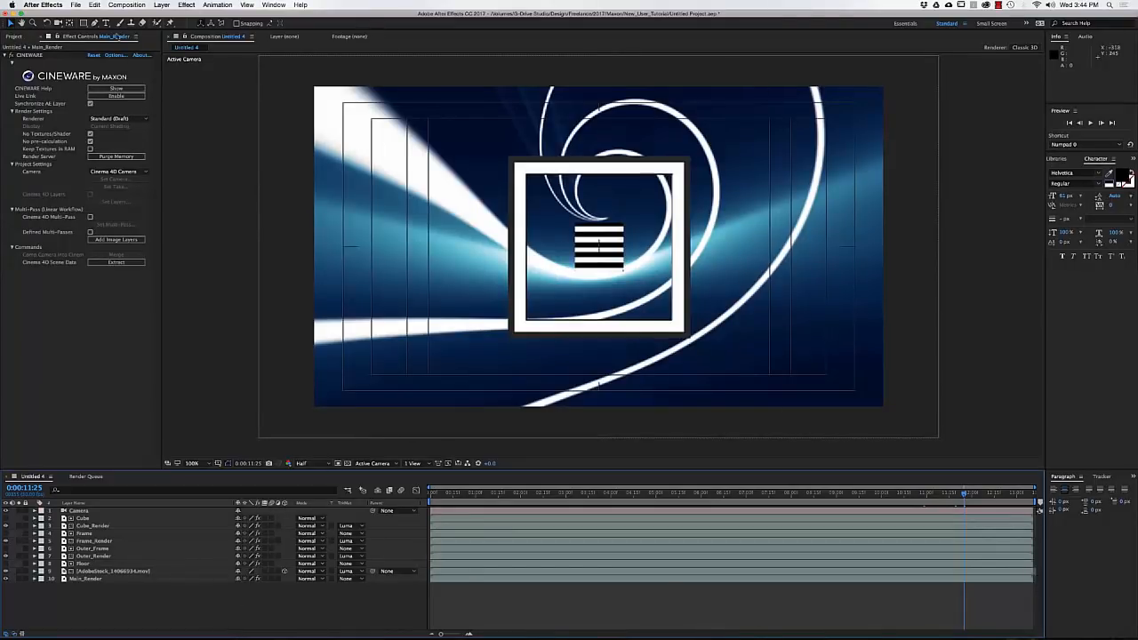
Add a text layer reading "up next" below the square frame, formatted in All Caps with a white fill
click(106, 22)
click(525, 362)
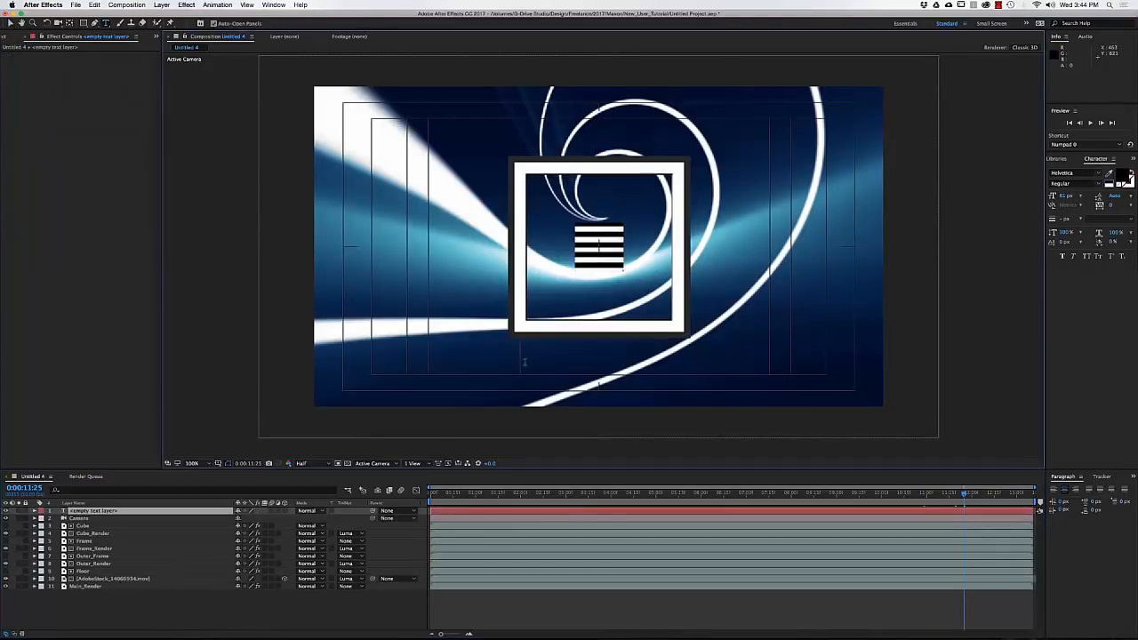
text(up next)
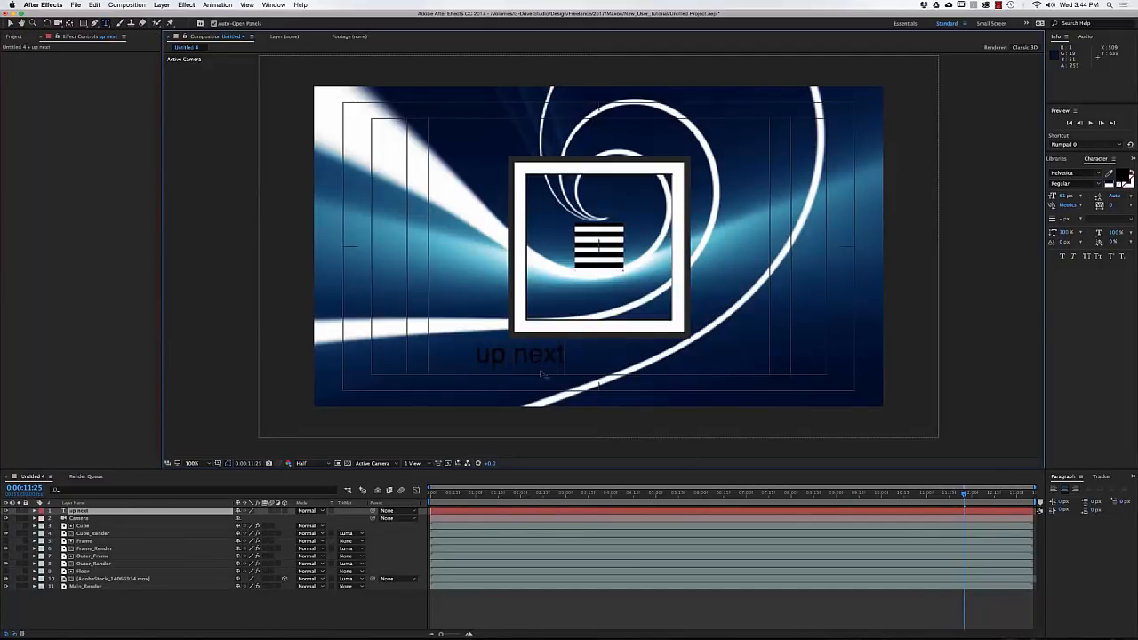
key(super+a)
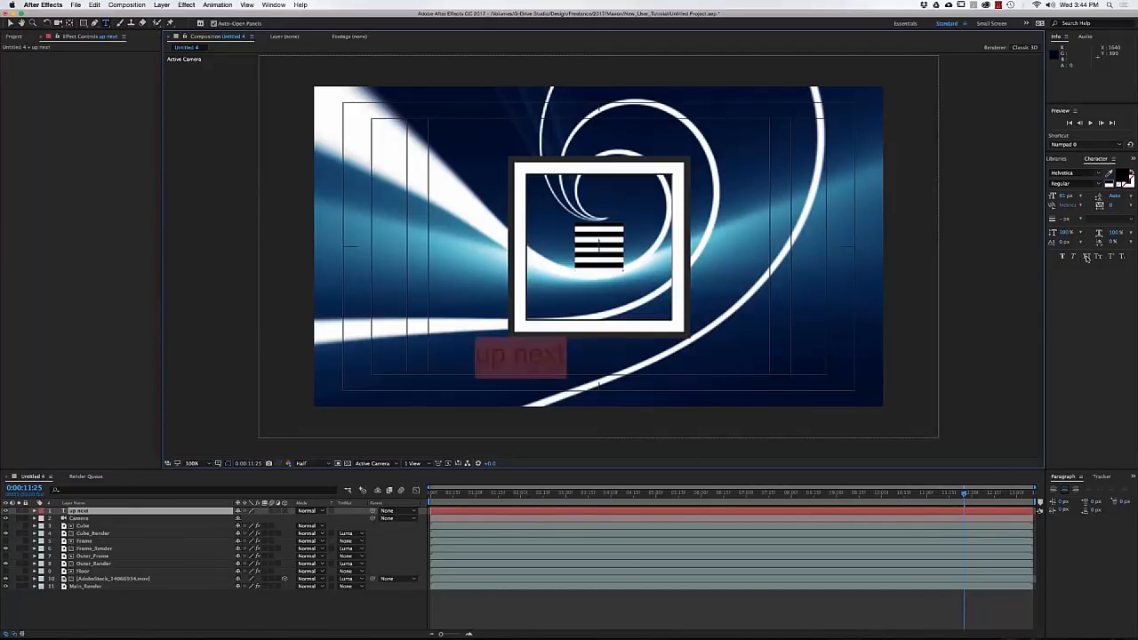
click(1087, 257)
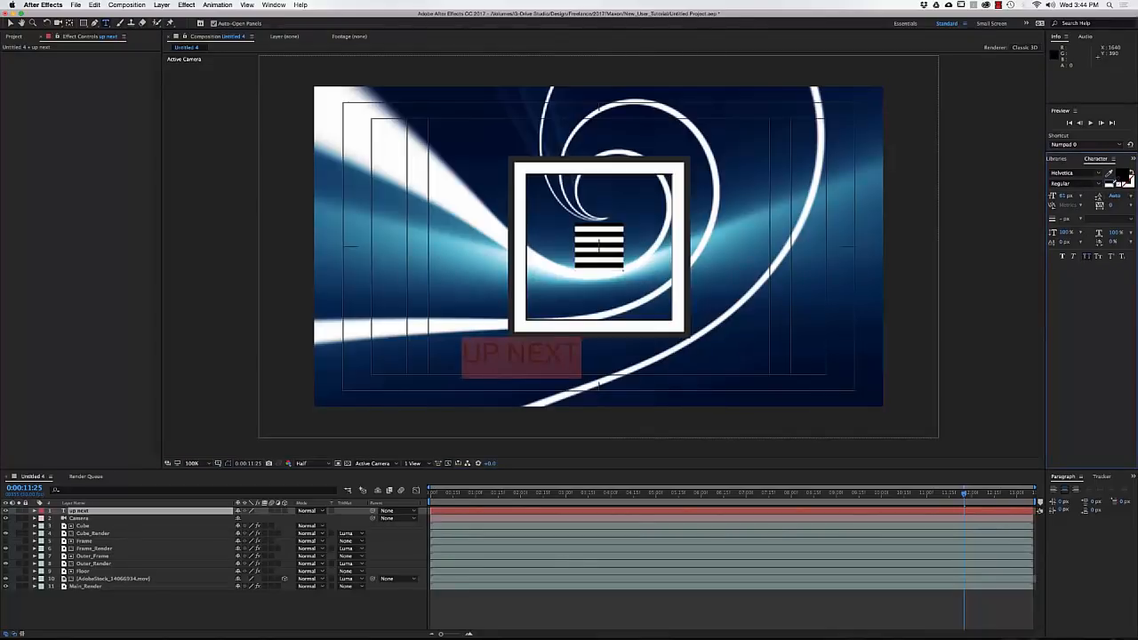
click(1112, 183)
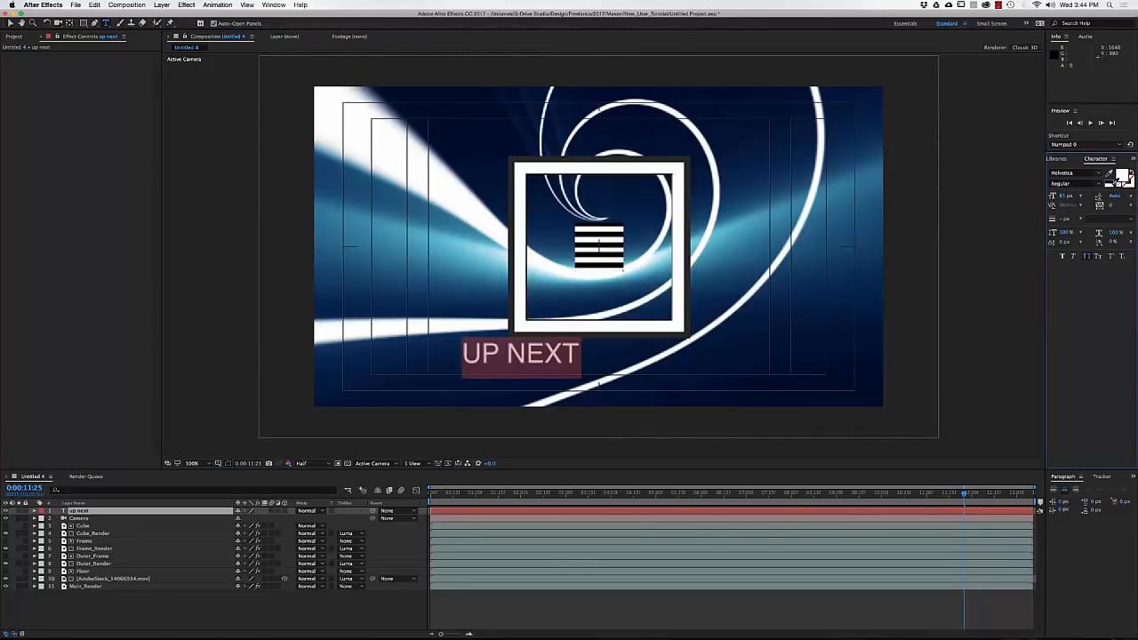
key(KP_Enter)
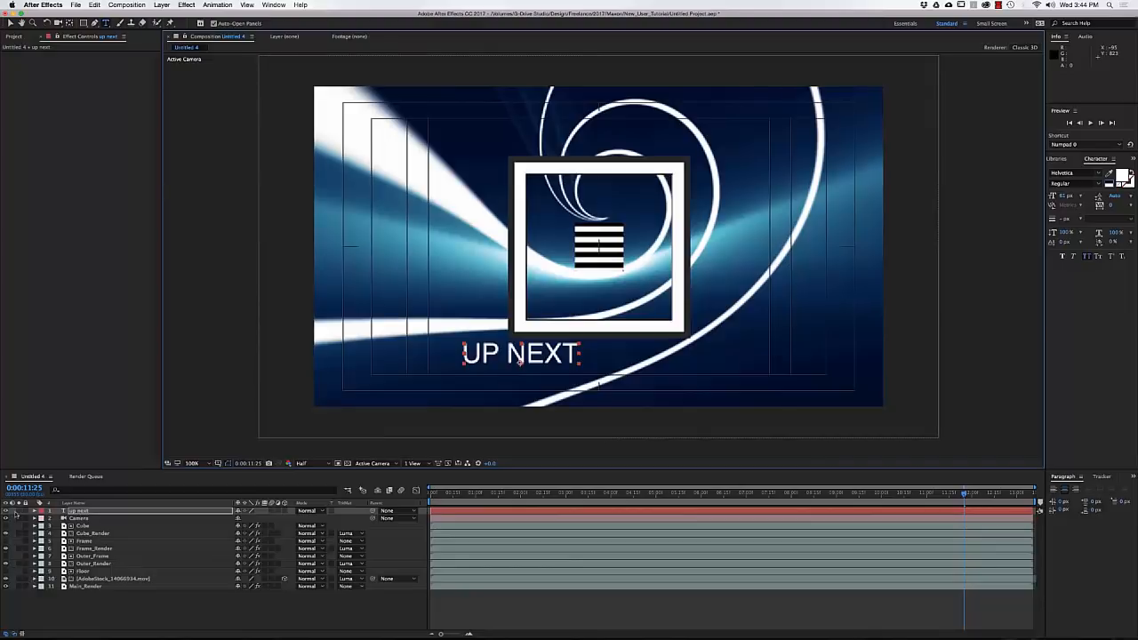
Solo the up next text layer, place it between Outer_Render and Floor, and centre the text horizontally at about 638, 621
click(19, 512)
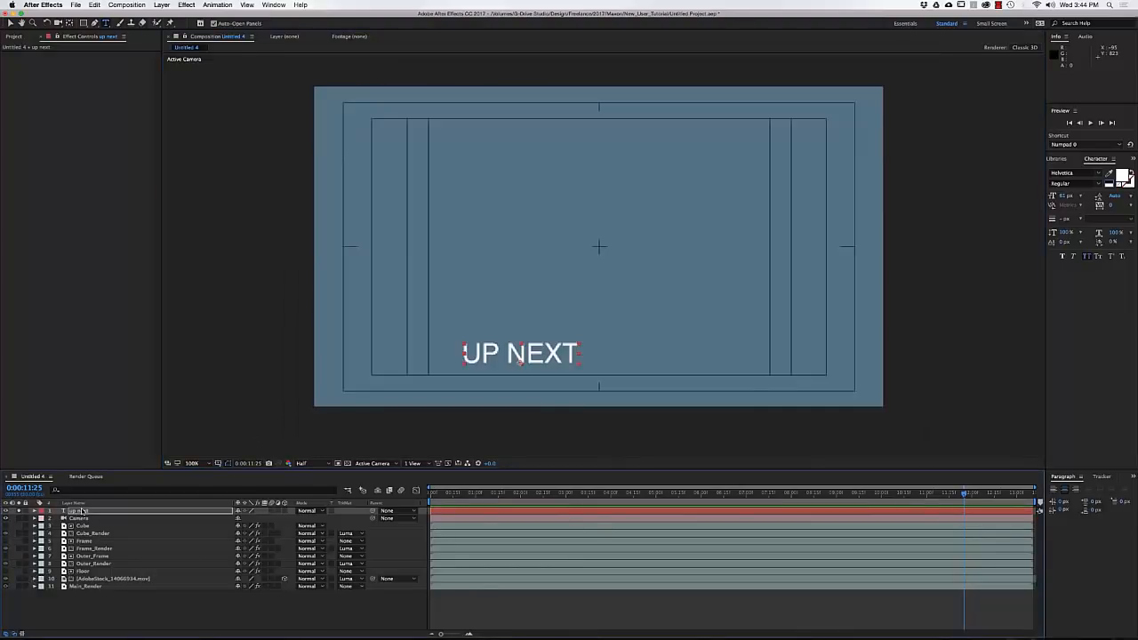
drag(82, 511, 83, 574)
key(v)
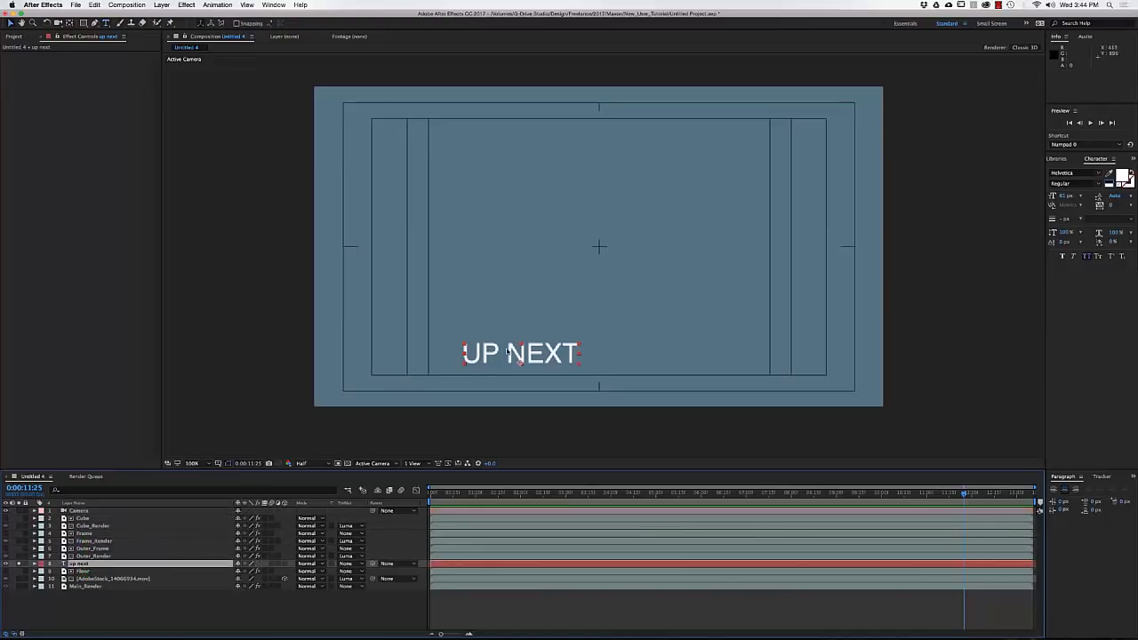
drag(520, 355, 599, 356)
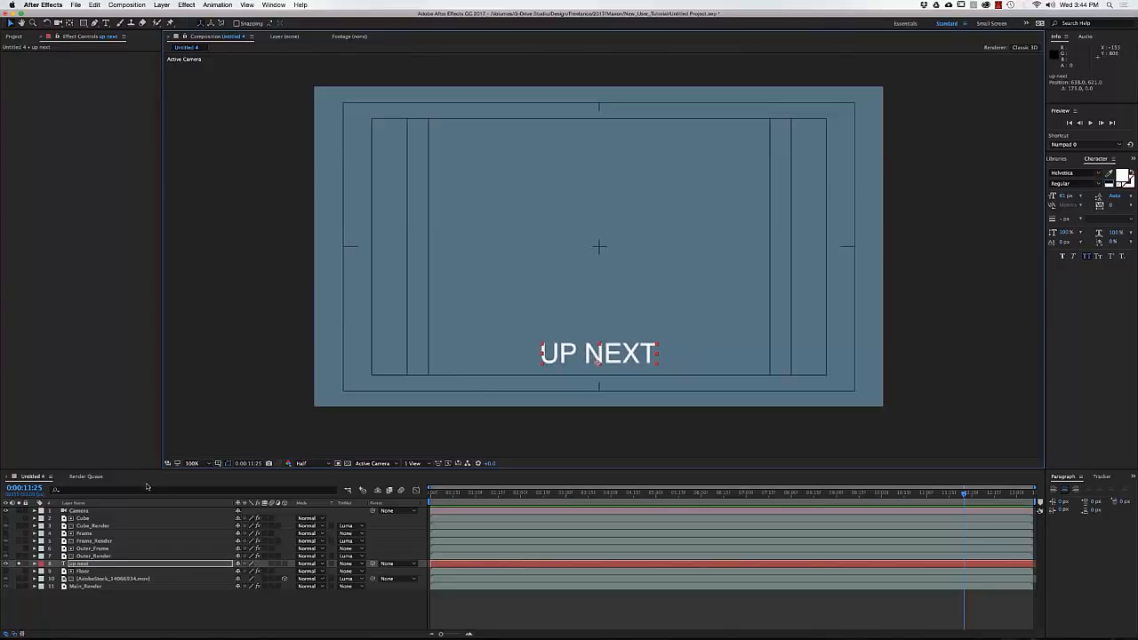
Create a 1280 × 720 black solid above the text layer and lower it until its upper edge meets the text's baseline
key(super+y)
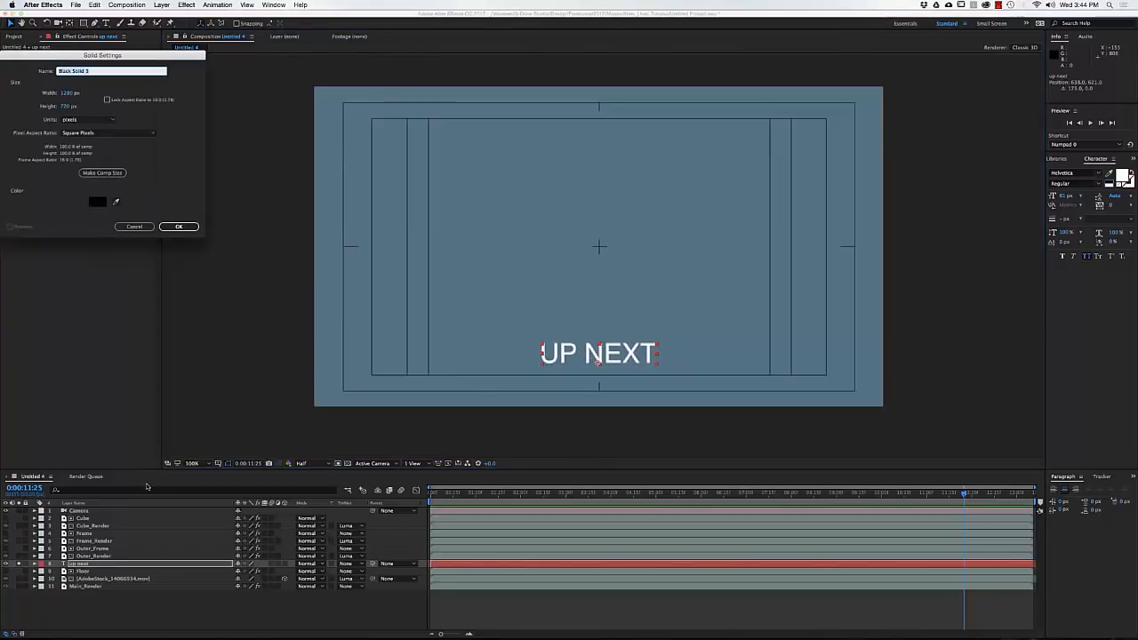
key(Return)
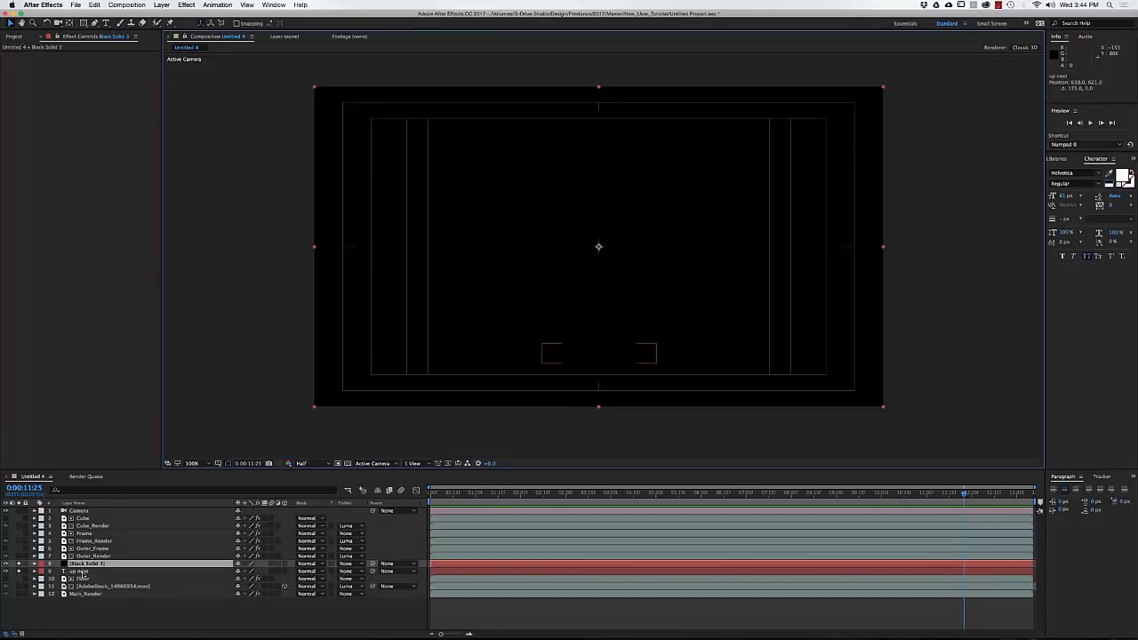
drag(550, 162, 549, 439)
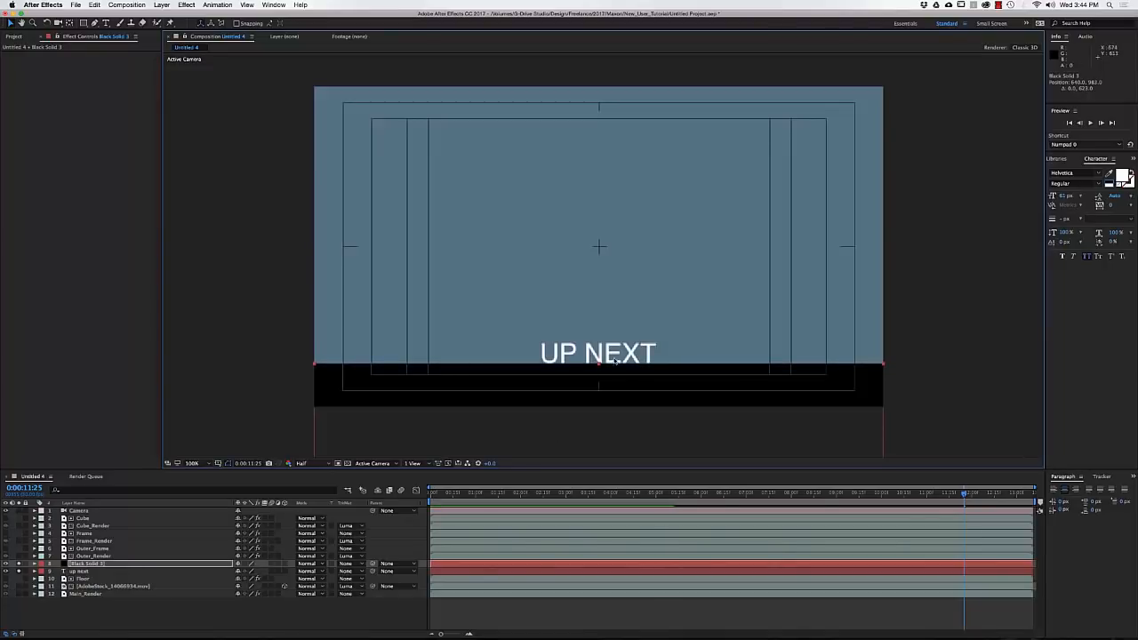
Set the up next layer's track matte to Alpha Inverted Matte using the black solid
click(217, 572)
click(342, 571)
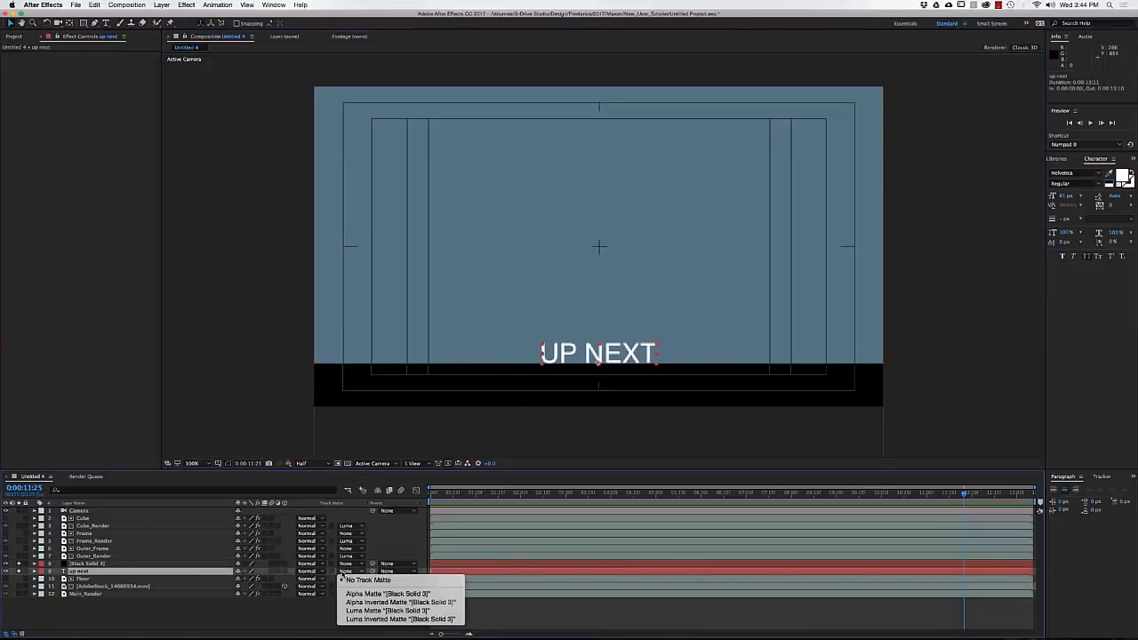
click(348, 603)
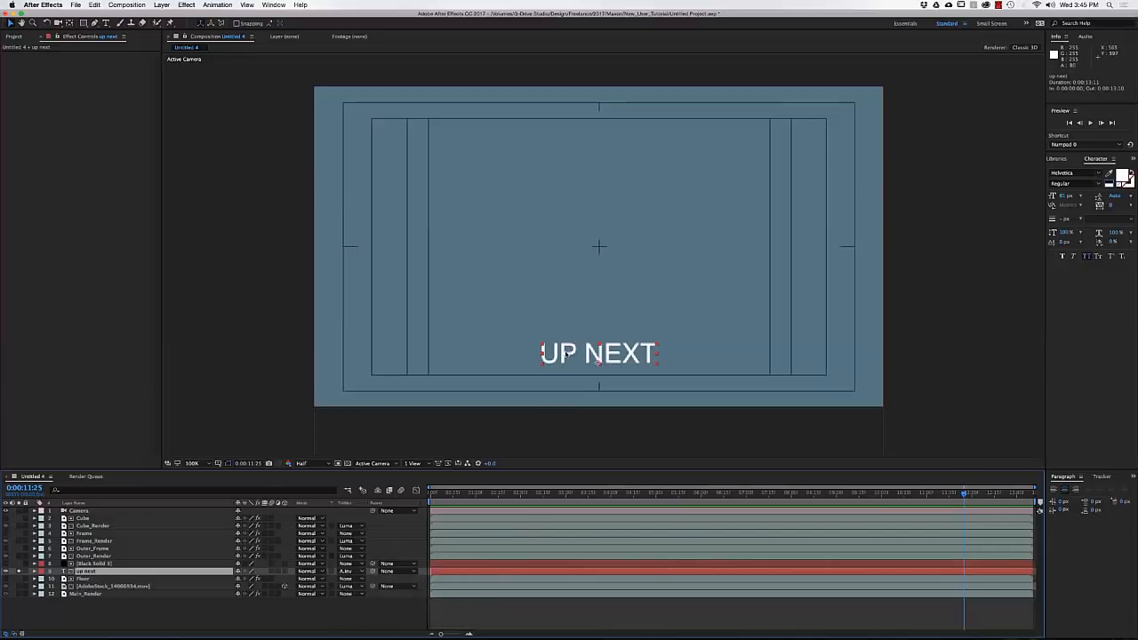
Keyframe the text's Position at its resting place at 0:00:11:25 and hidden below the baseline, at about 638, 674, at 0:00:11:05
key(p)
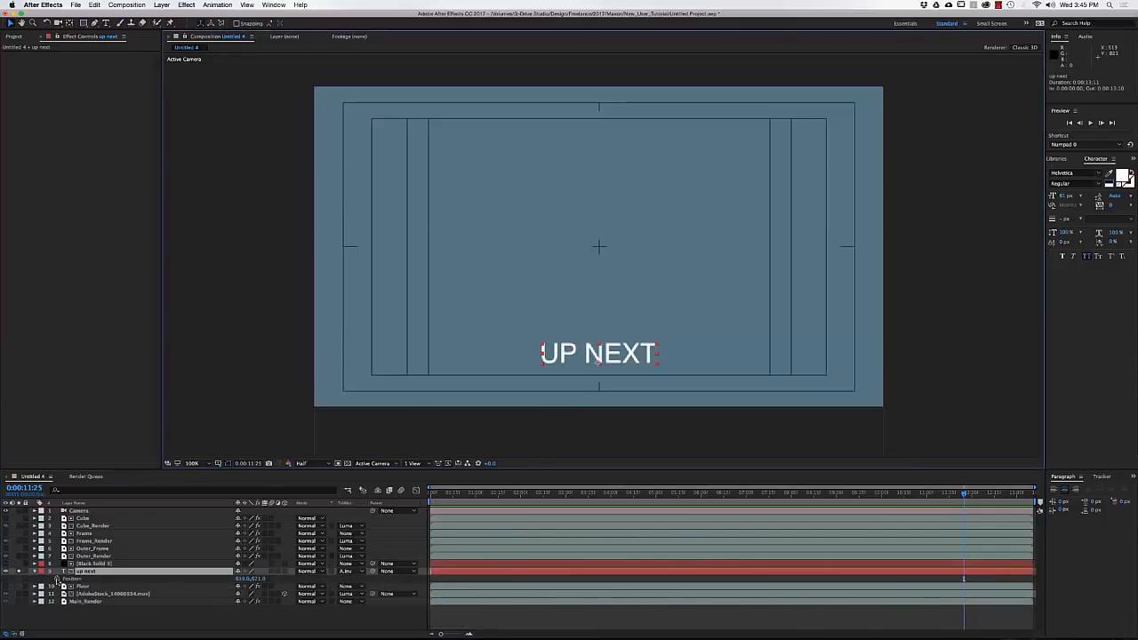
click(57, 579)
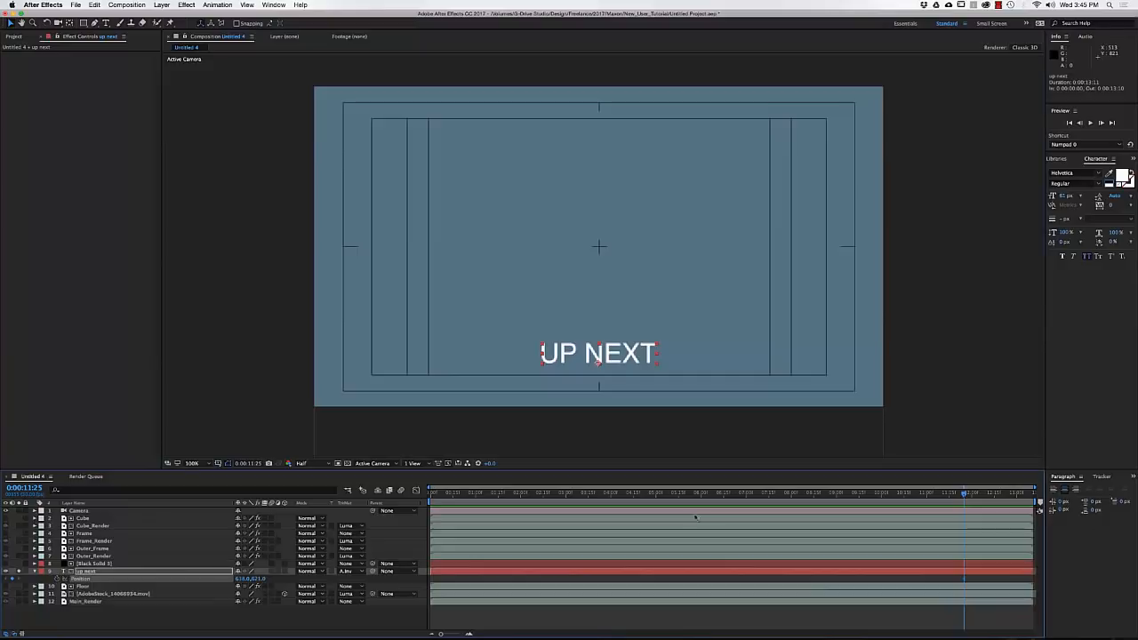
click(933, 496)
drag(610, 357, 610, 381)
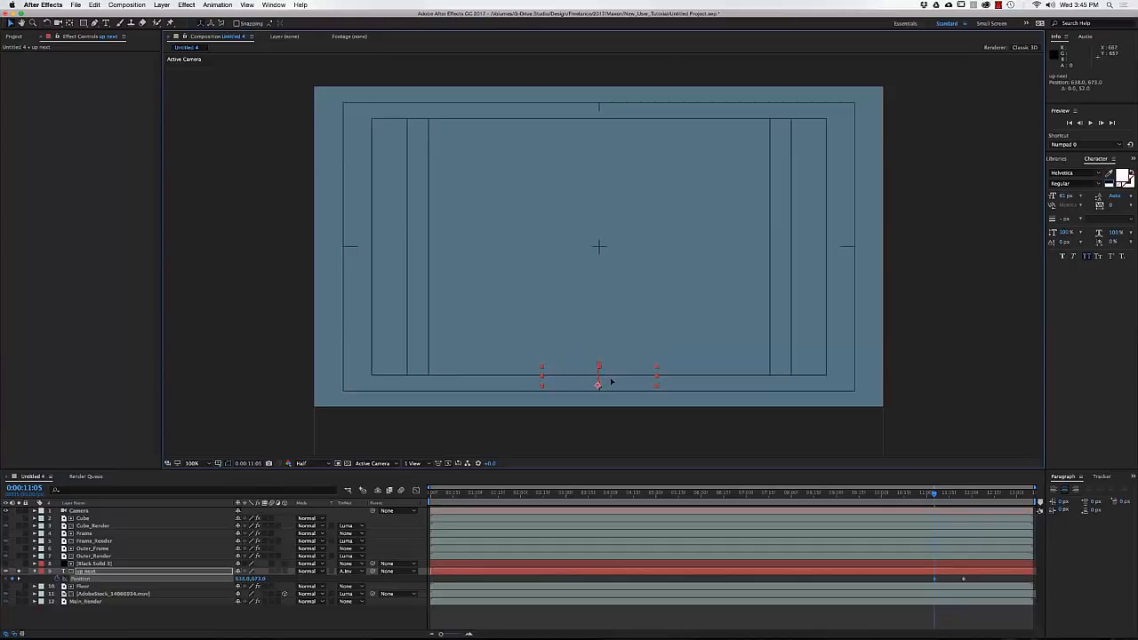
Ease both text Position keyframes into a peaked speed curve in the Graph Editor and preview the rise from 0:00:10:23
click(416, 491)
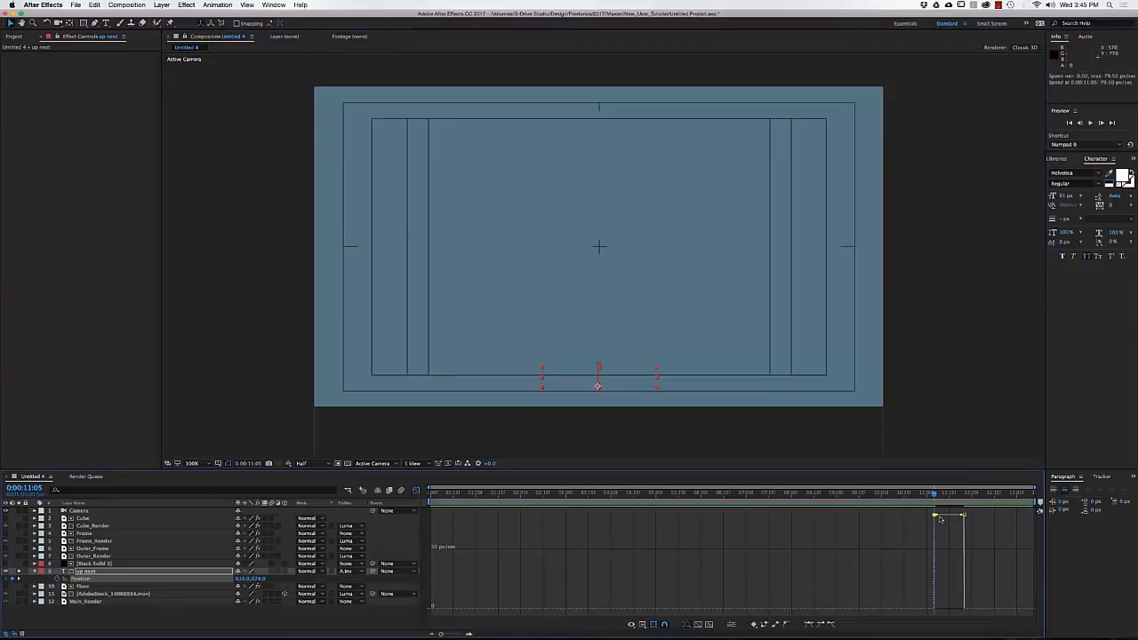
drag(939, 519, 952, 609)
mouse_move(934, 494)
mouse_down()
mouse_move(967, 496)
mouse_move(916, 503)
mouse_up()
key(space)
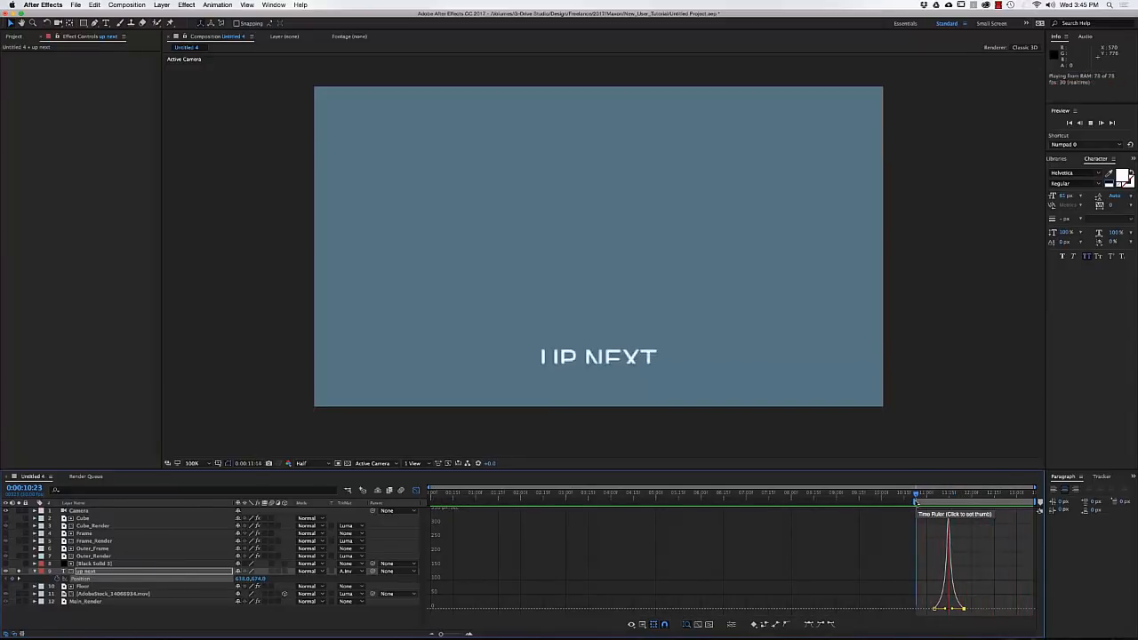
key(space)
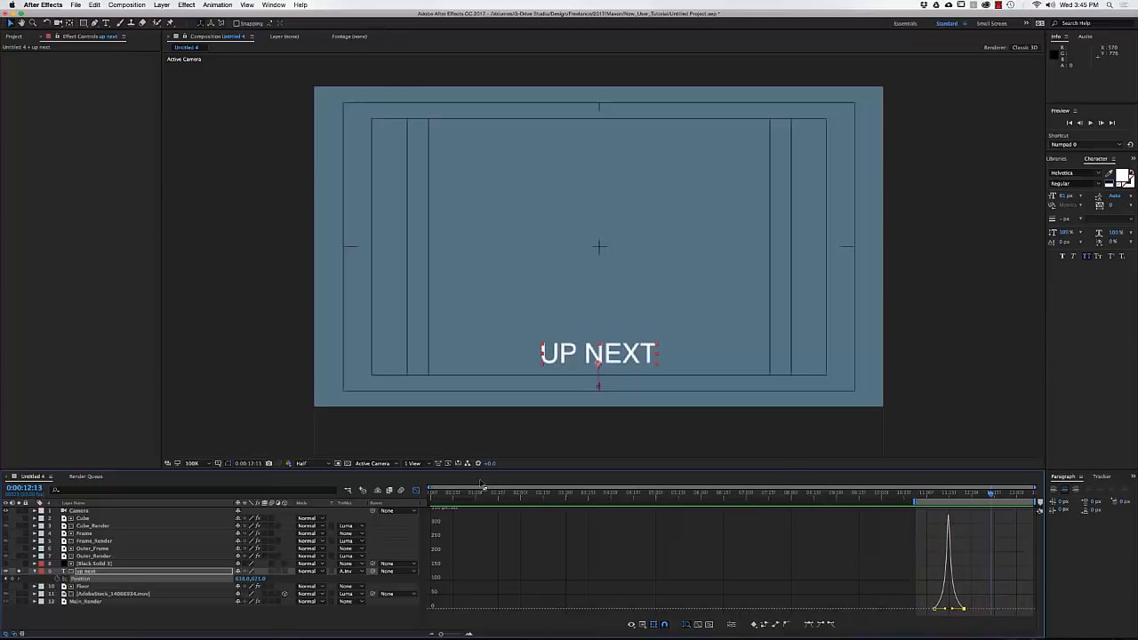
Leave the Graph Editor, delay the text's ending Position keyframe by 10 frames to 0:00:12:05 and preview the slower rise
click(415, 489)
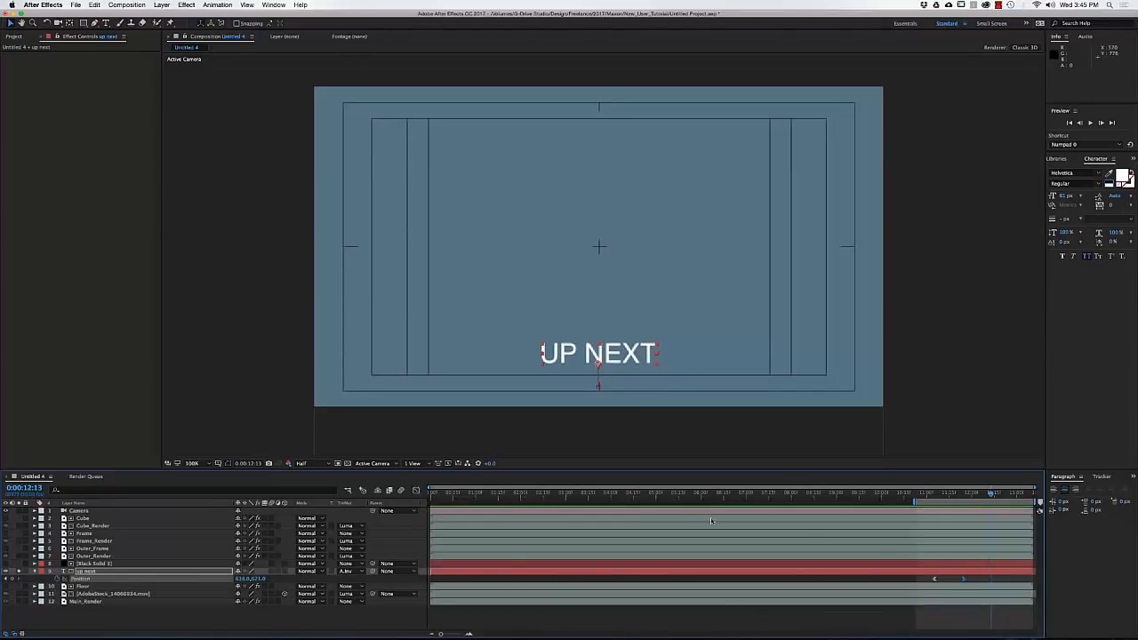
click(963, 579)
key(alt+shift+Right)
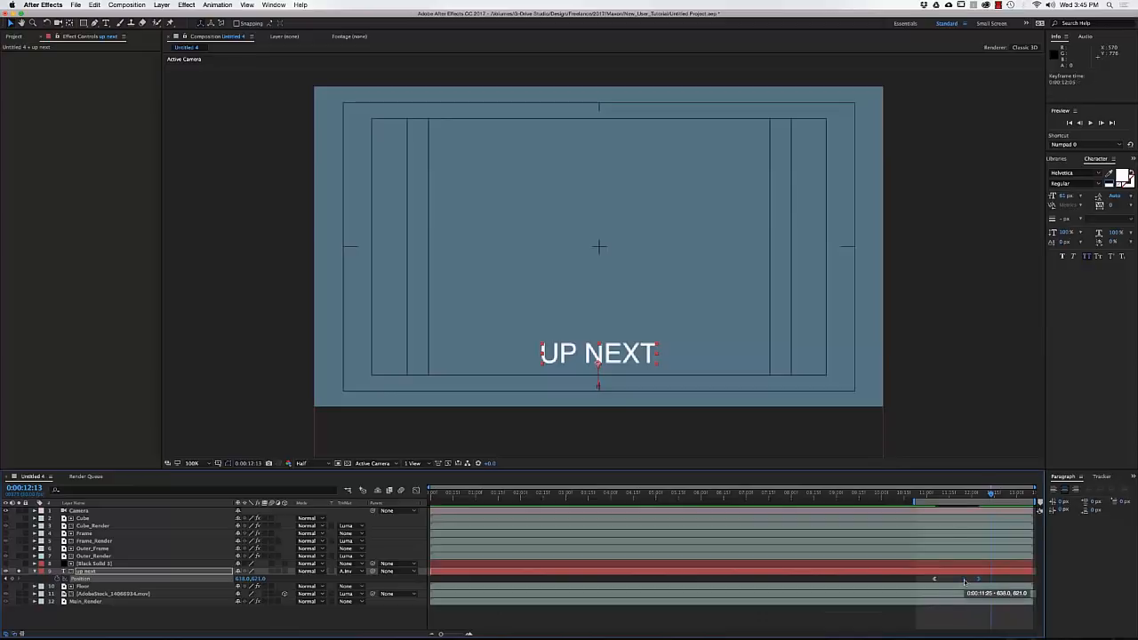
key(space)
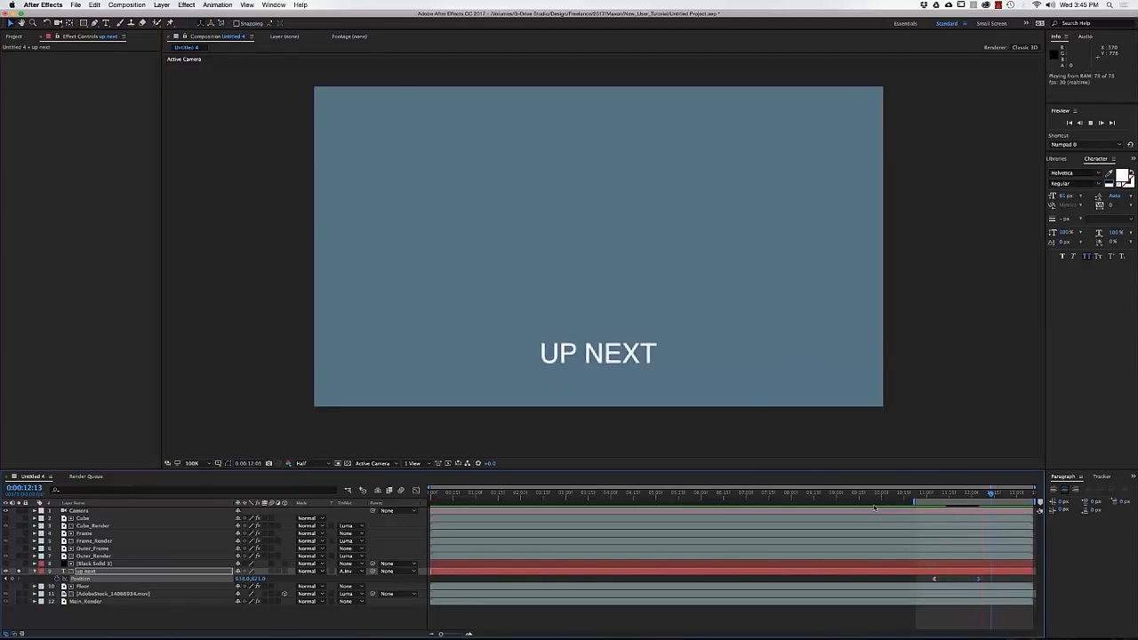
key(space)
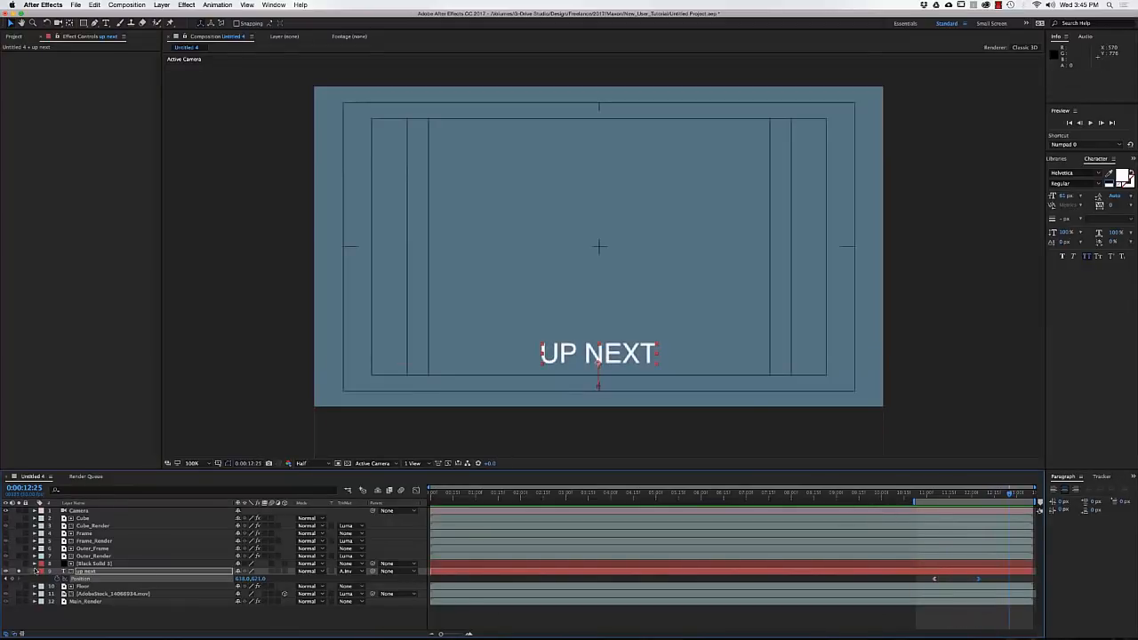
Unsolo the up next layer, show its Position keyframes and go to the ending keyframe at 0:00:12:05
click(35, 571)
click(20, 572)
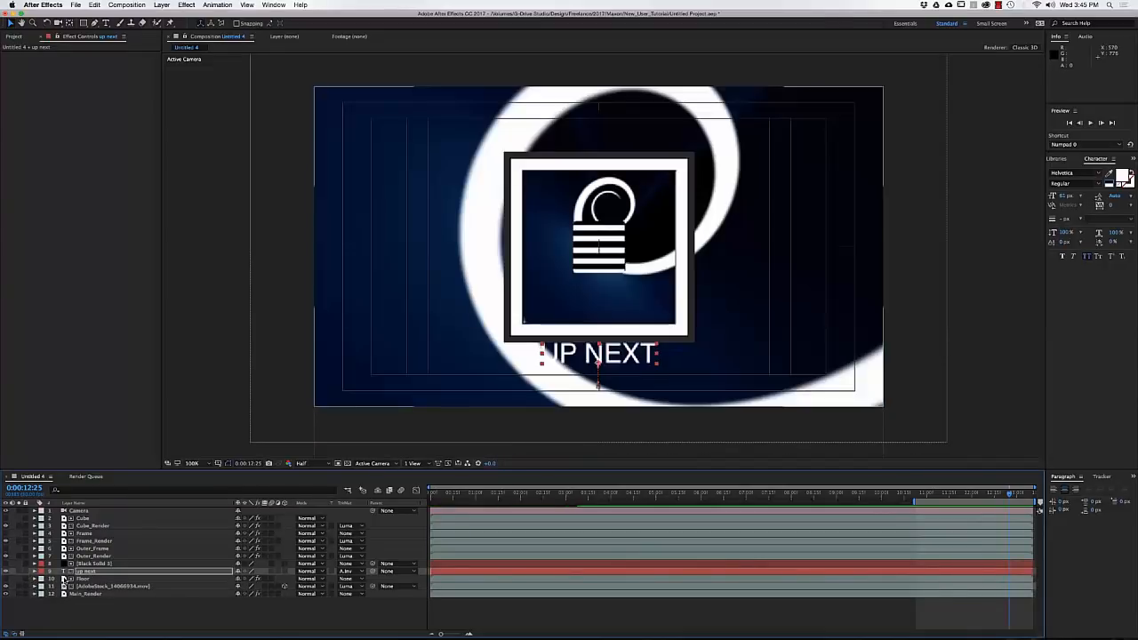
click(85, 572)
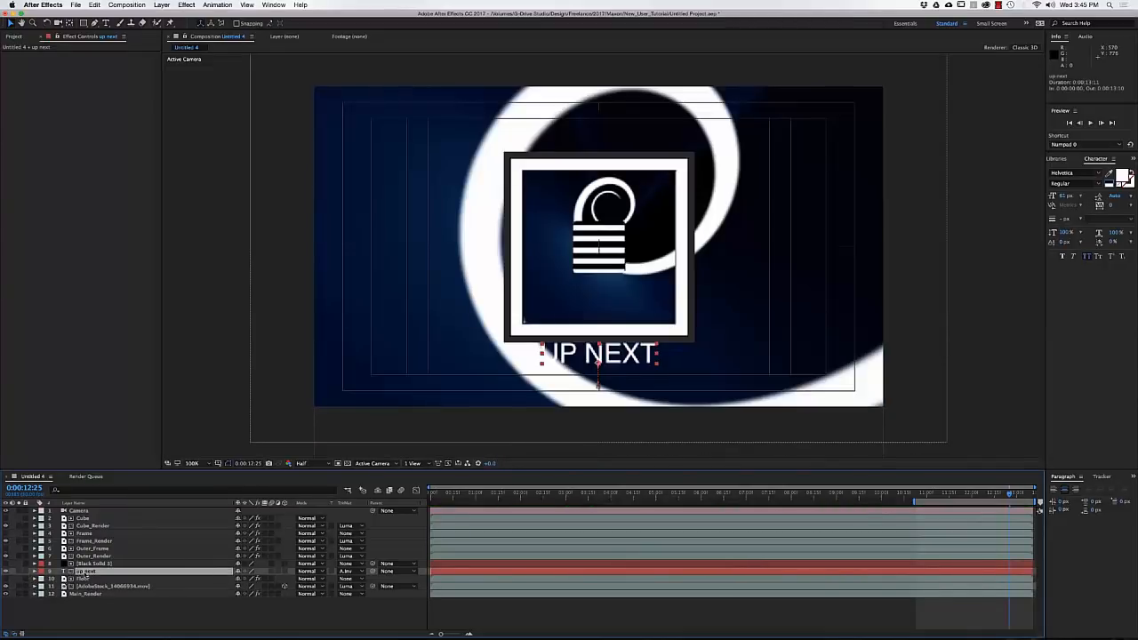
key(p)
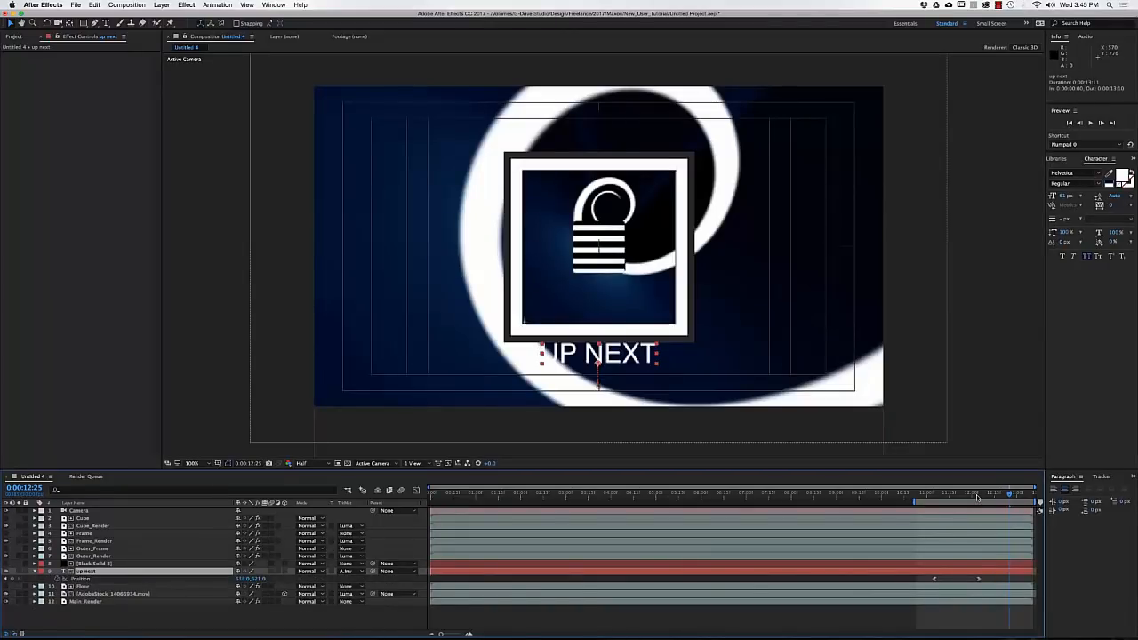
click(977, 494)
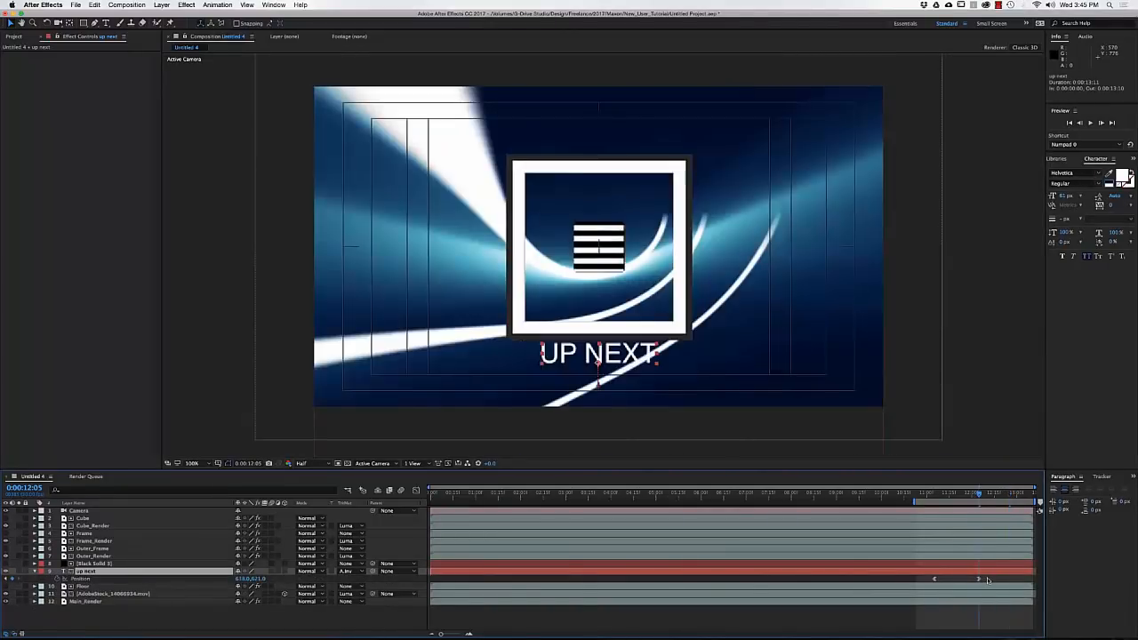
Lower both Position keyframes of the up next text together by 20 pixels, to a resting Y of 641
drag(987, 580, 908, 589)
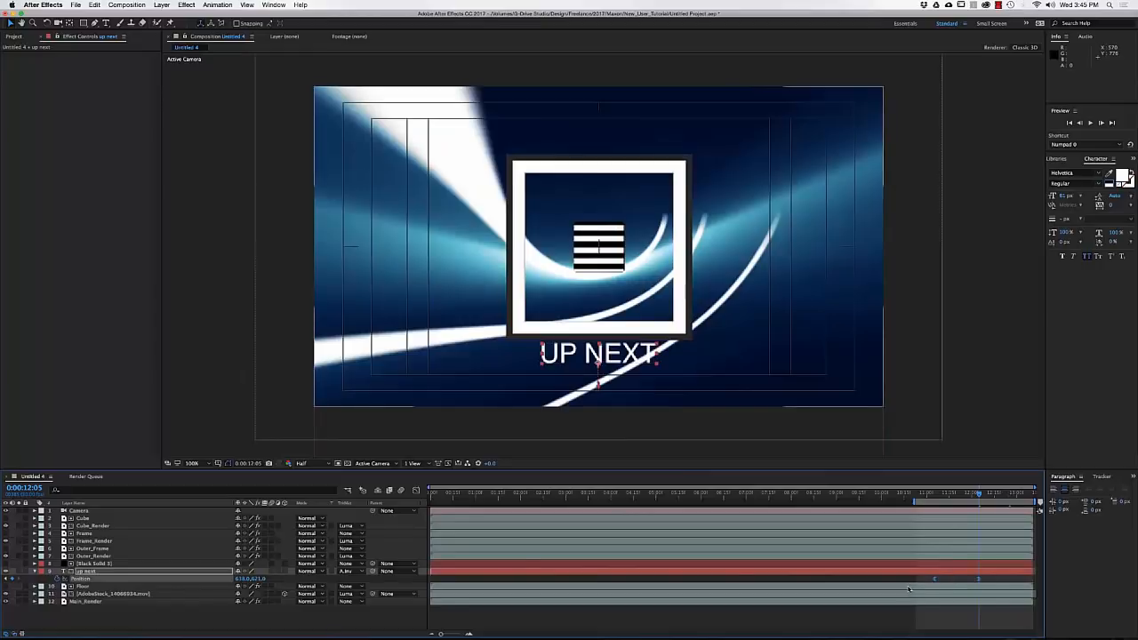
key(shift+Down)
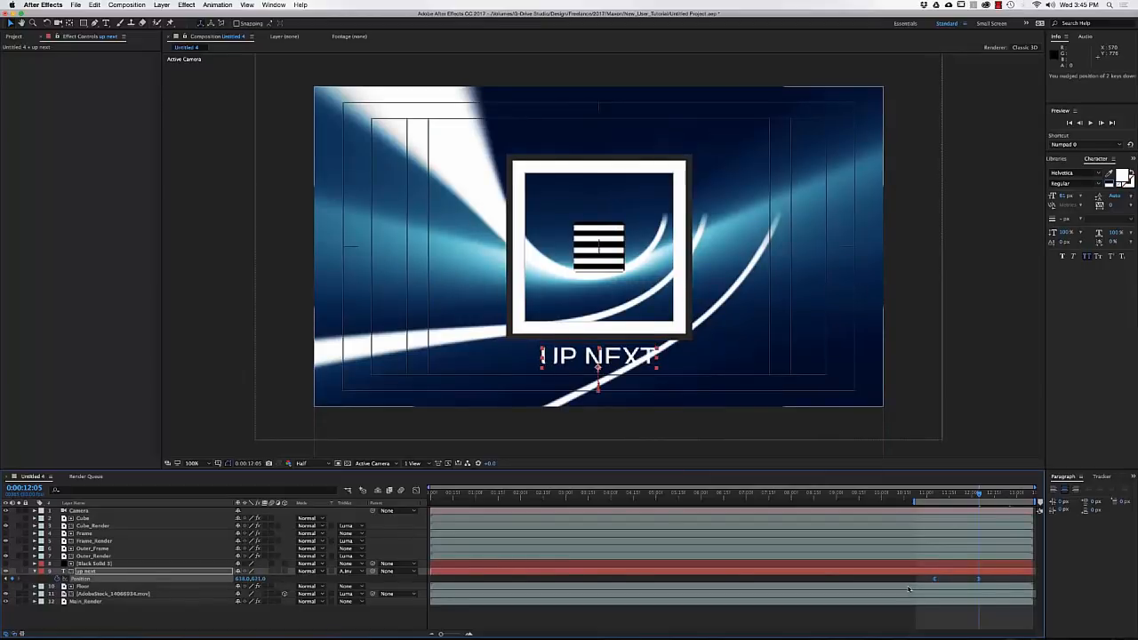
key(shift+Down)
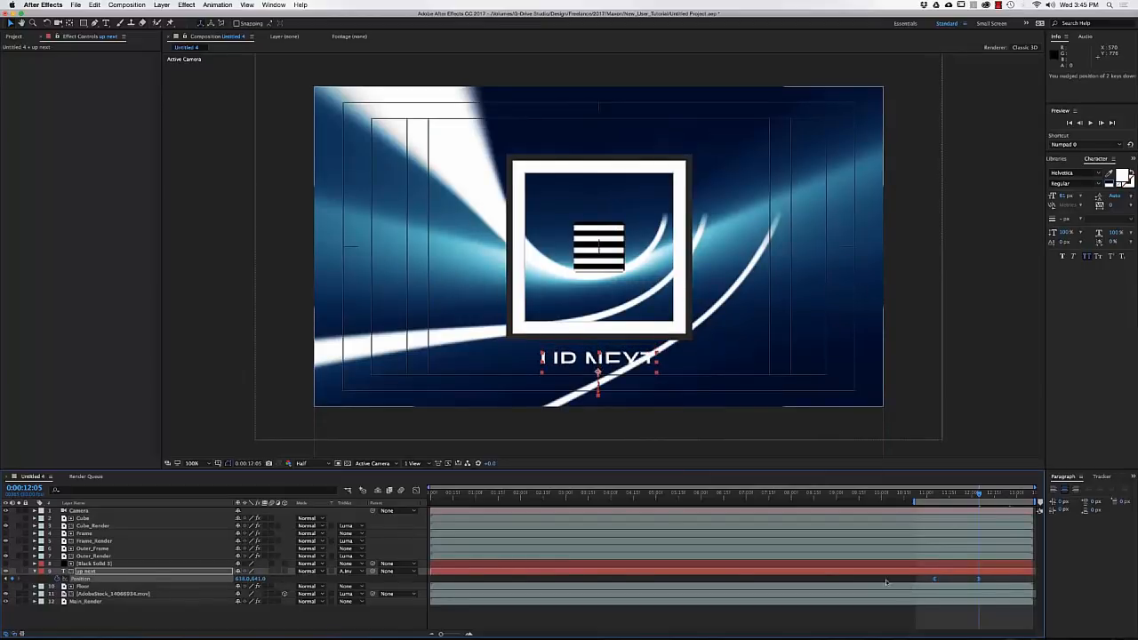
Lower the black solid matte to about Y 1005, just below the UP NEXT baseline, and preview the reveal
click(656, 562)
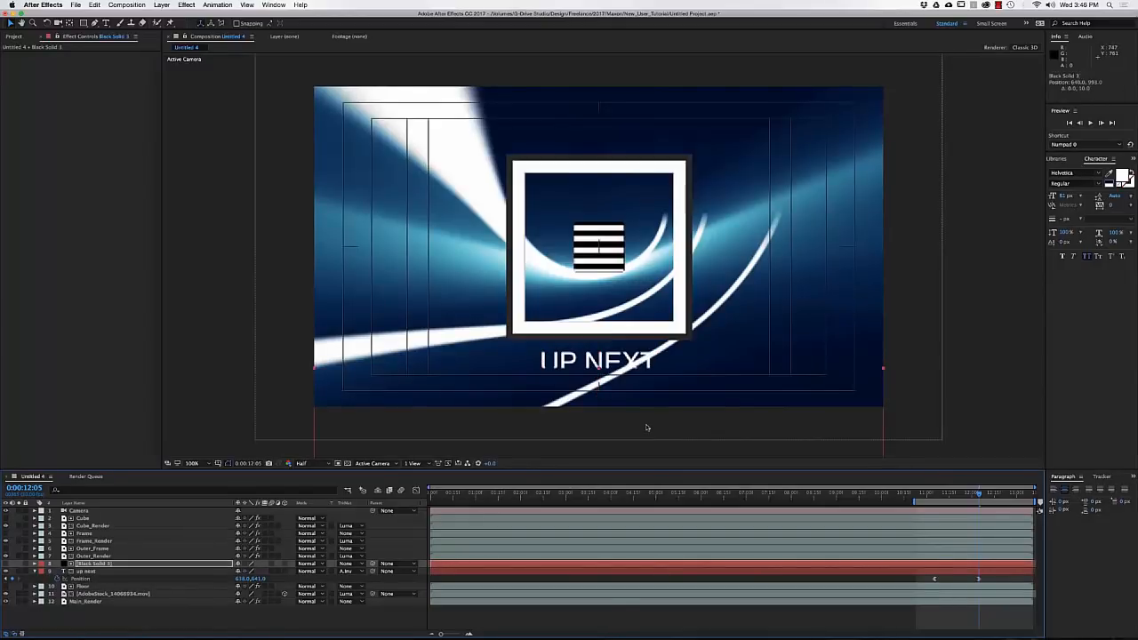
key(shift+Down)
key(Down)
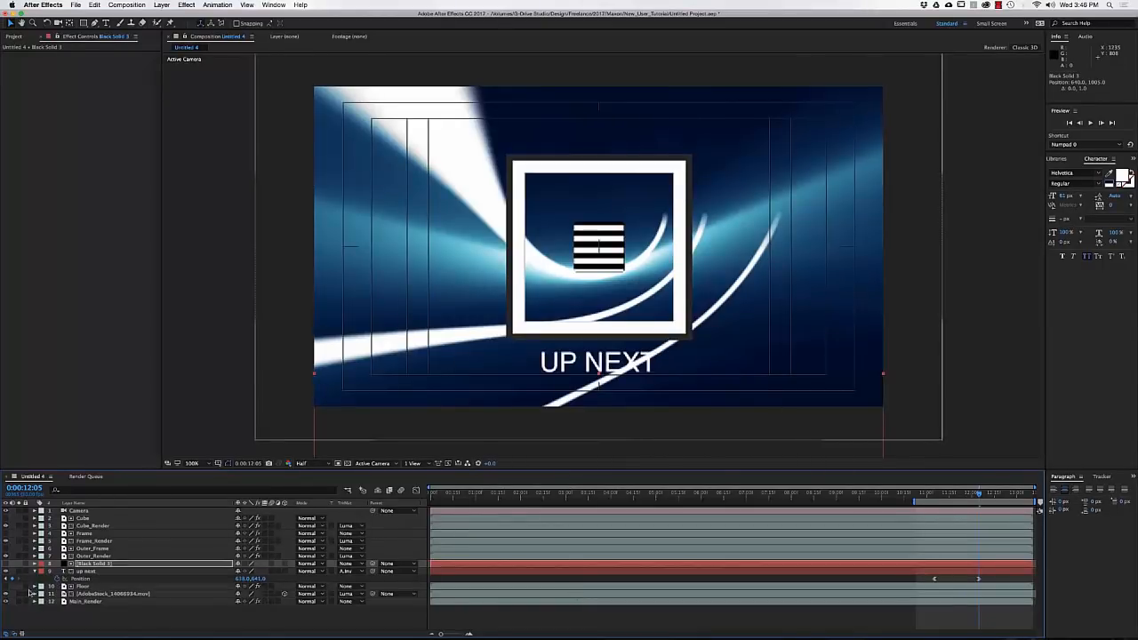
key(space)
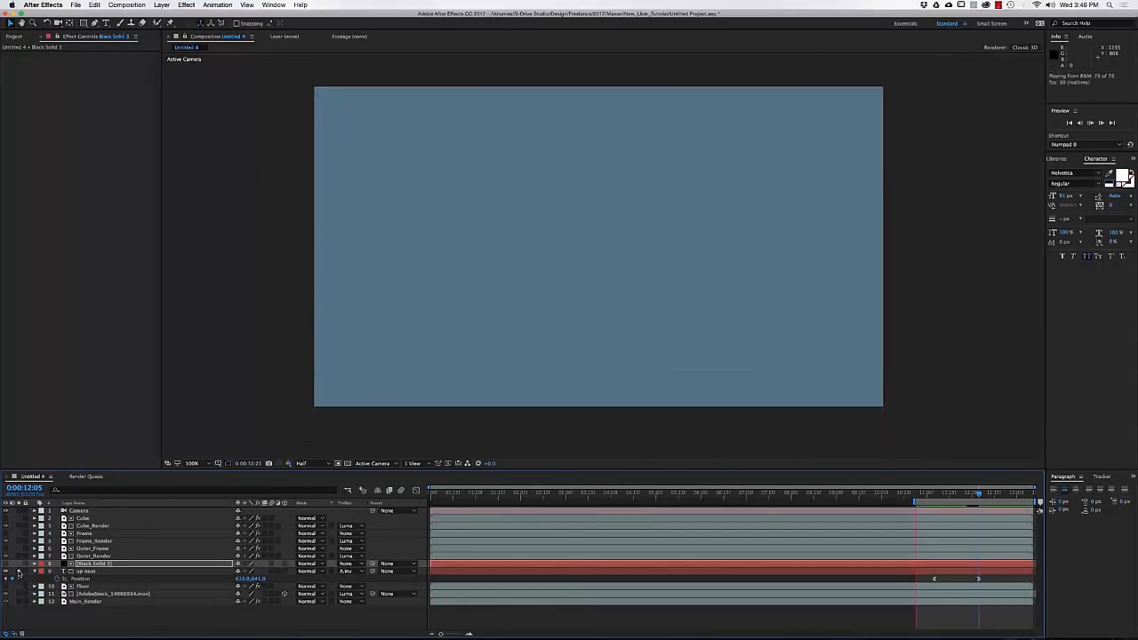
key(space)
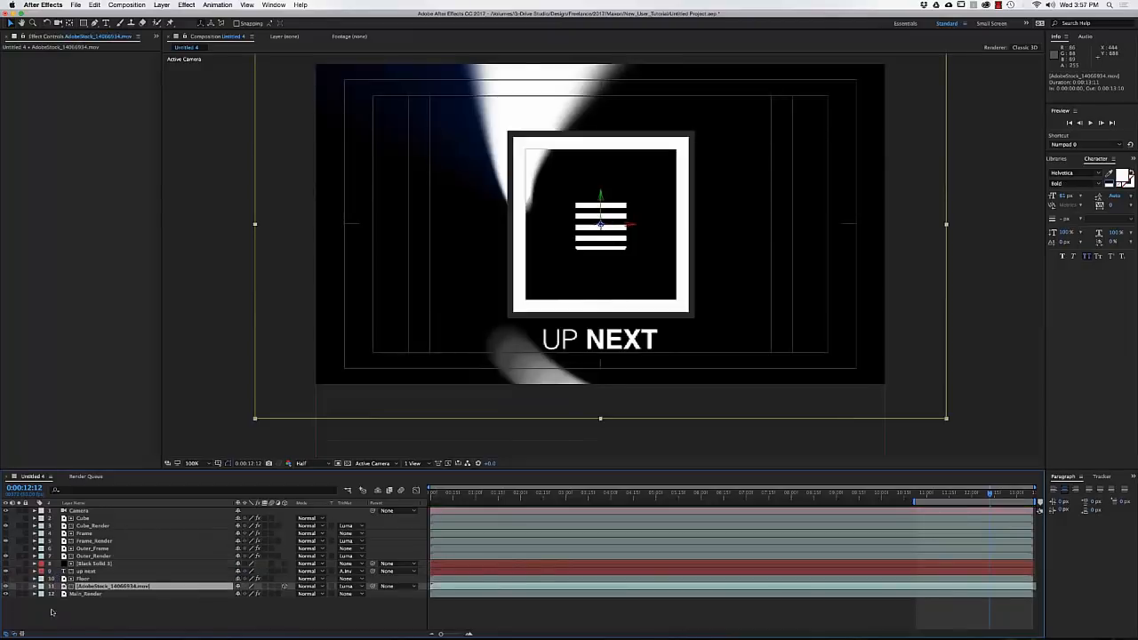
Hide the AdobeStock footage layer, switch to Cinema 4D and add a Physical Sky to the scene
click(6, 587)
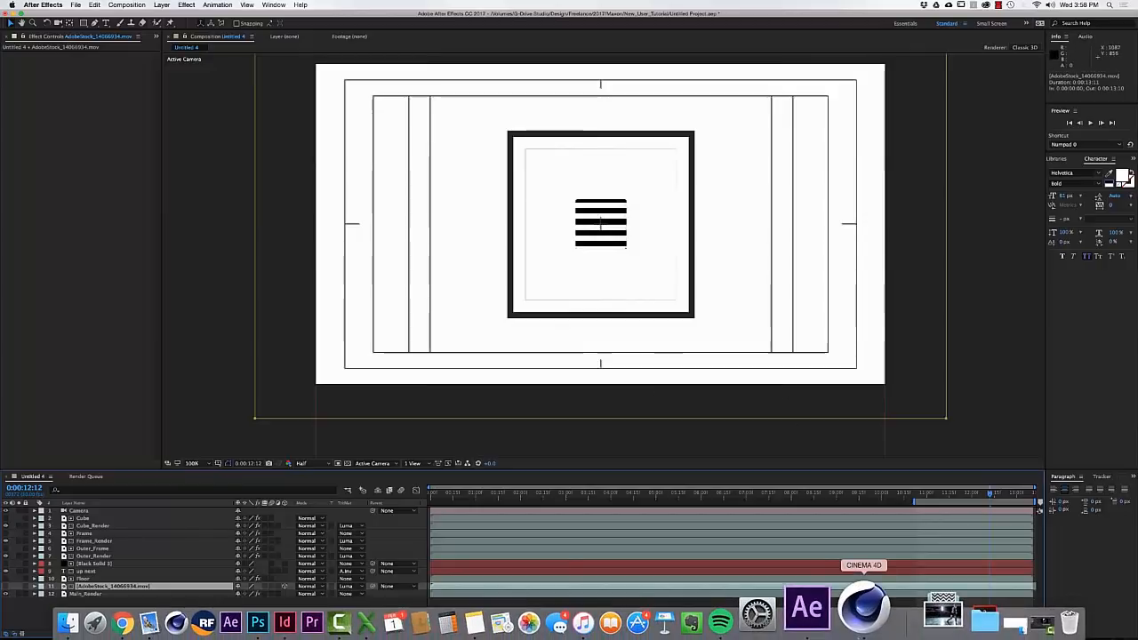
click(860, 622)
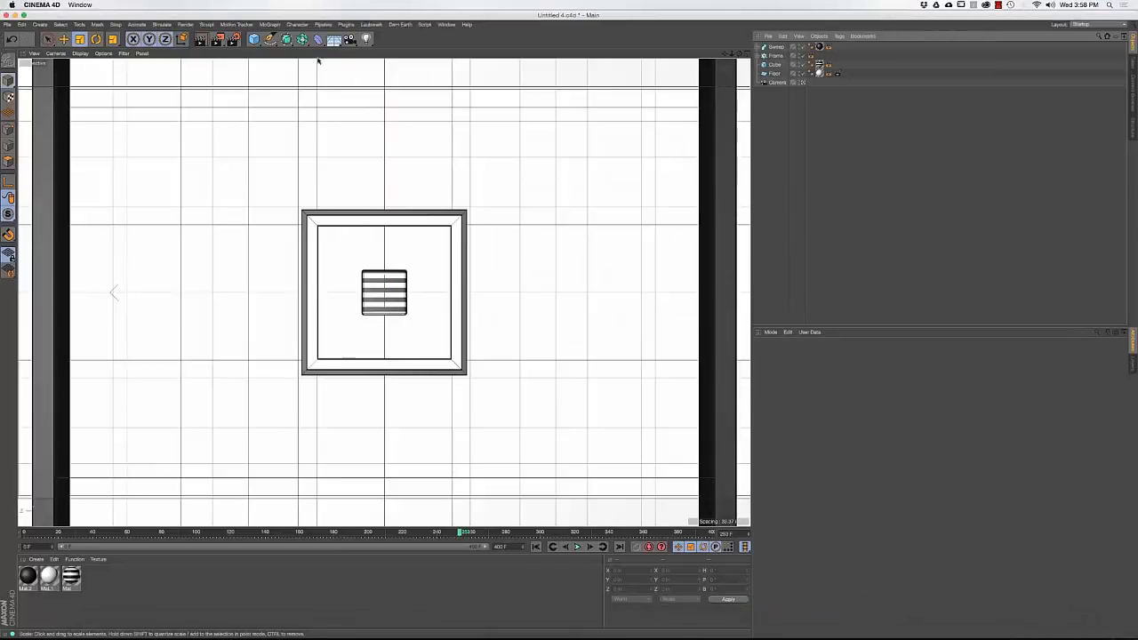
drag(334, 40, 425, 52)
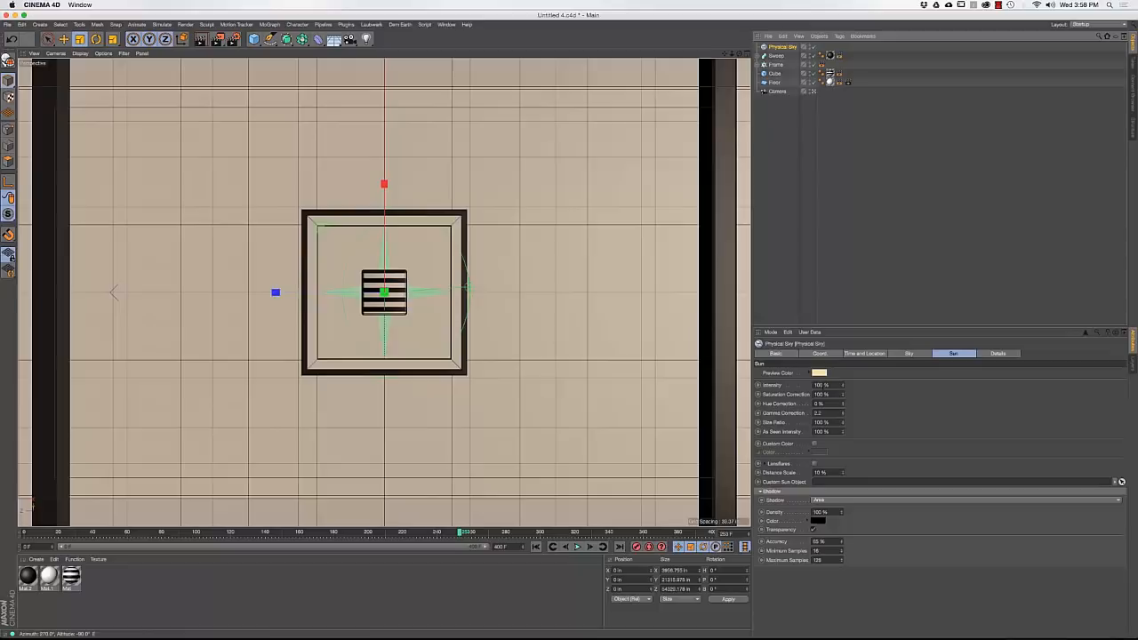
Enable a custom sun color on the Physical Sky, desaturate it to near white and set the shadow density to 25%
click(814, 443)
click(819, 451)
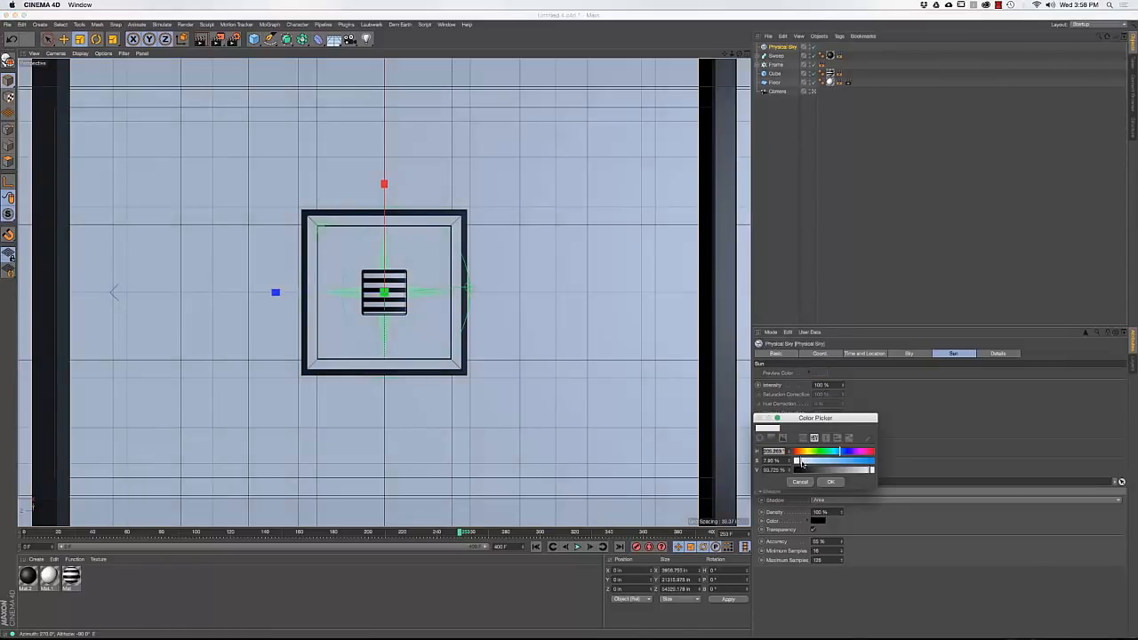
drag(797, 462, 796, 463)
click(830, 482)
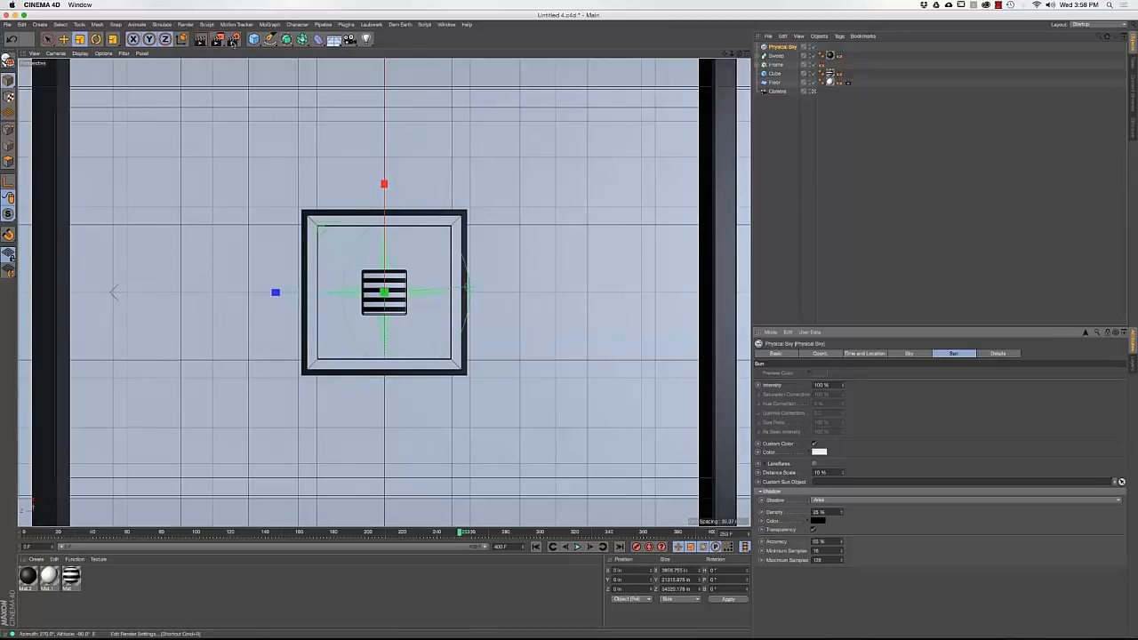
Add Global Illumination to the render settings with its default options and save the scene
click(233, 40)
drag(227, 22, 229, 64)
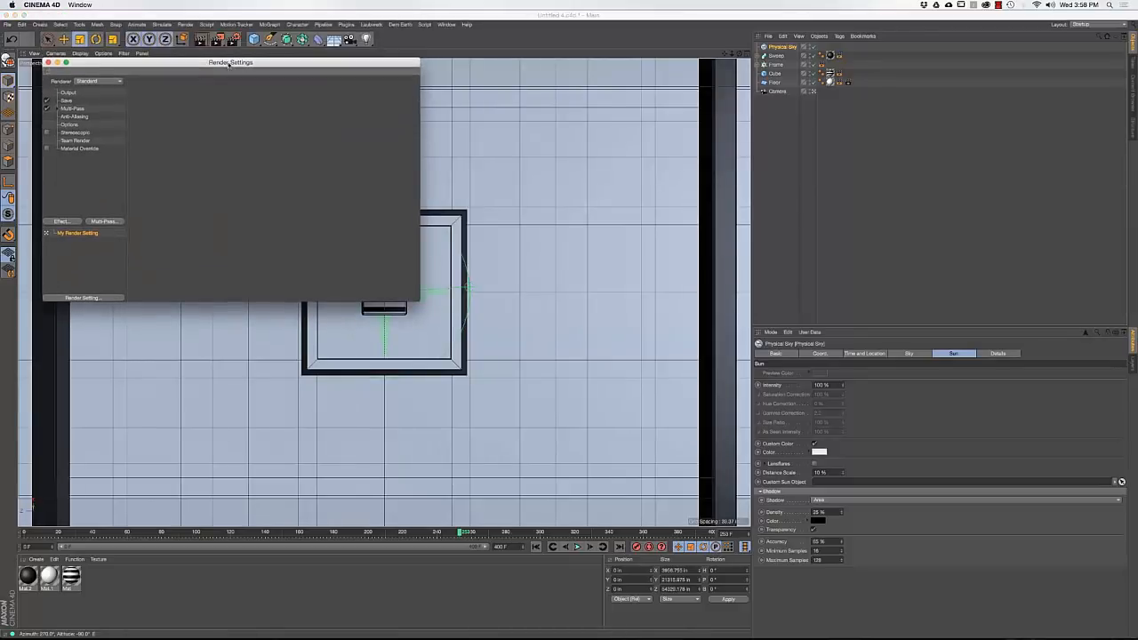
click(82, 223)
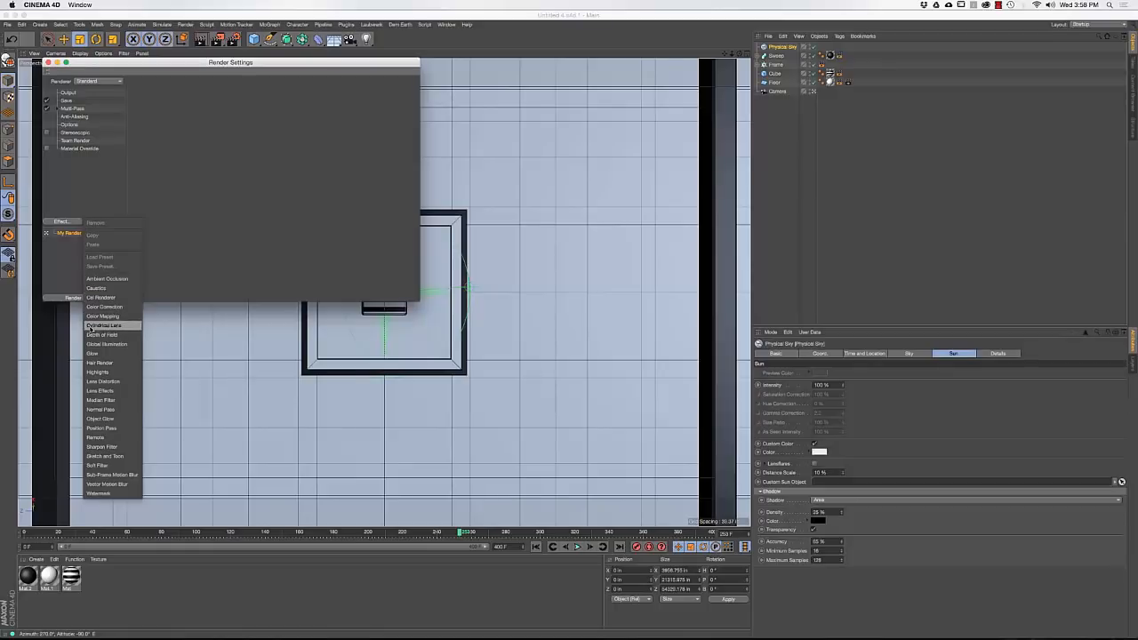
click(92, 344)
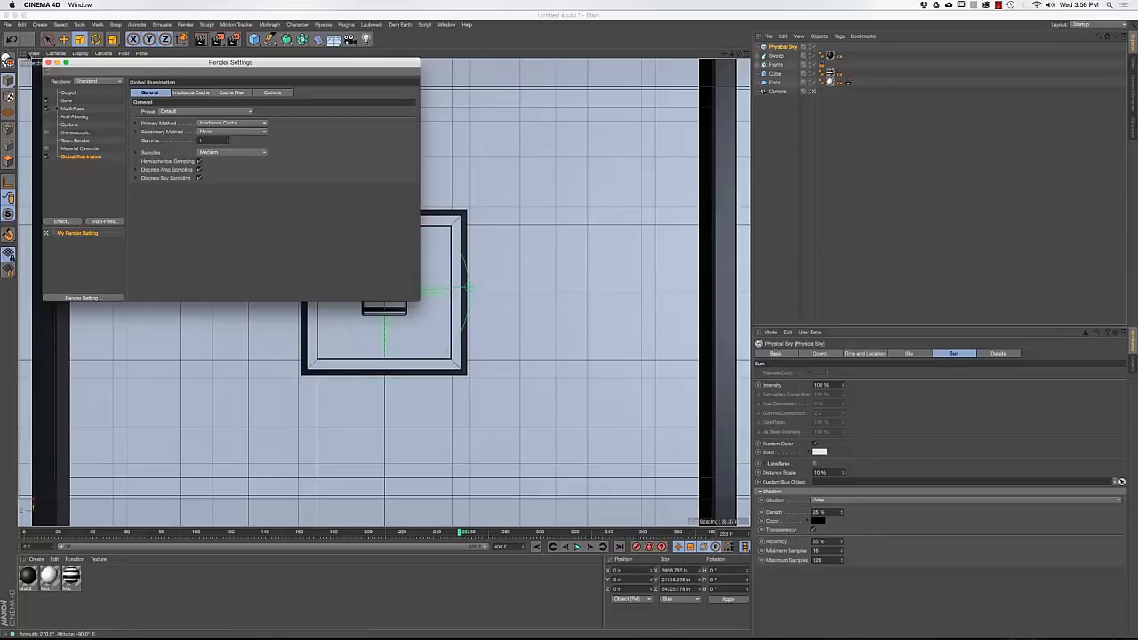
click(48, 62)
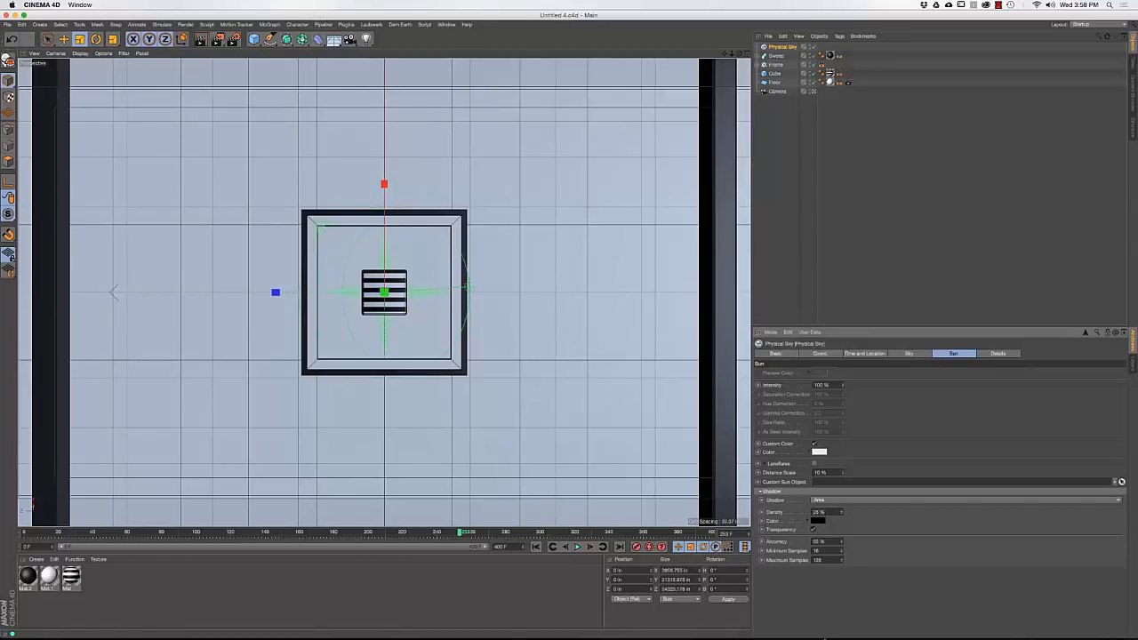
Switch back to After Effects and recolor the up next text dark brown, 2F2C1F
mouse_move(831, 633)
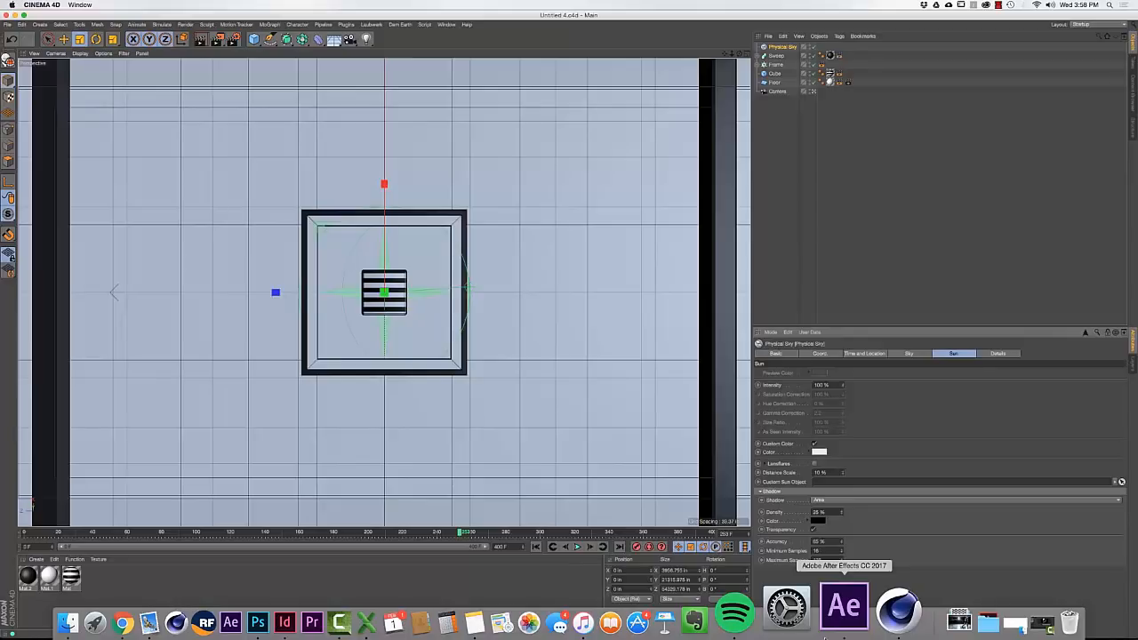
click(840, 613)
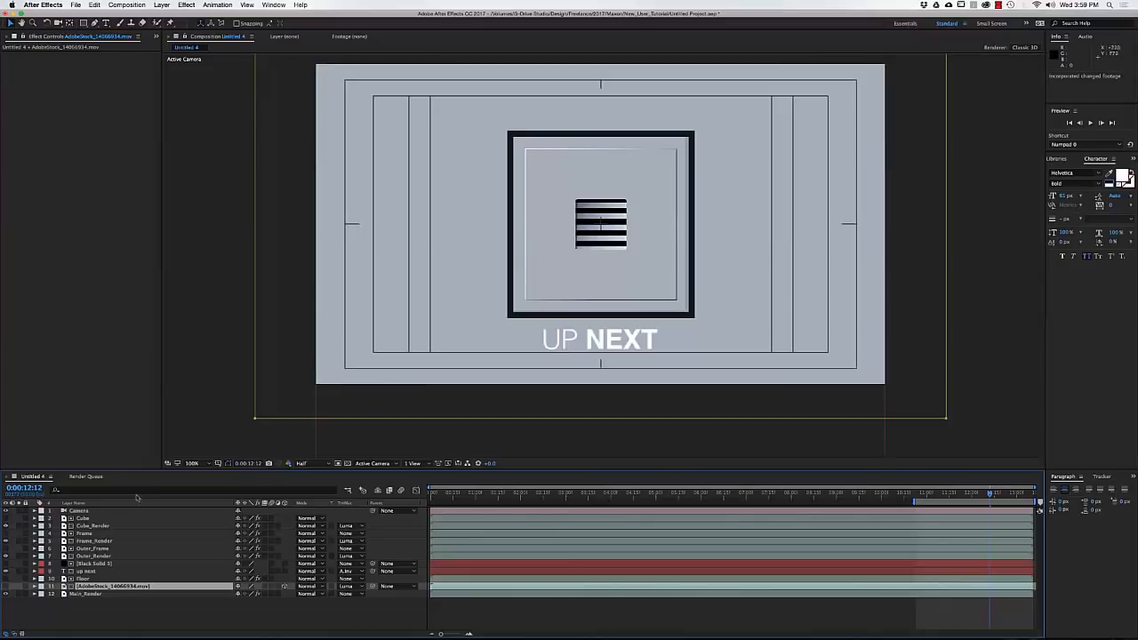
click(89, 572)
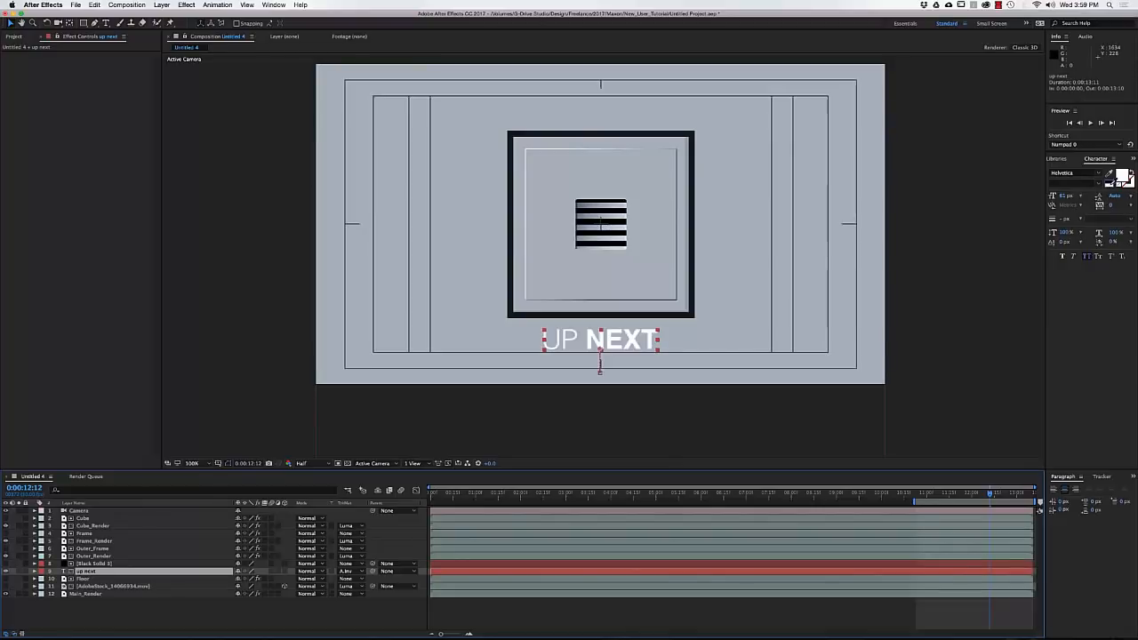
click(1124, 177)
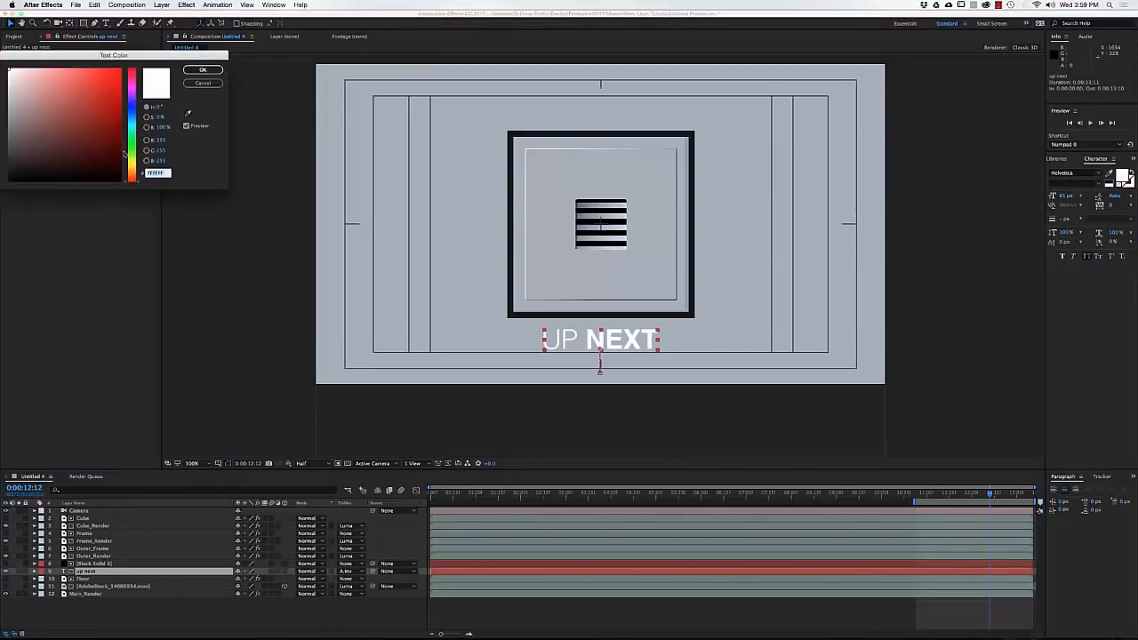
drag(130, 167, 93, 170)
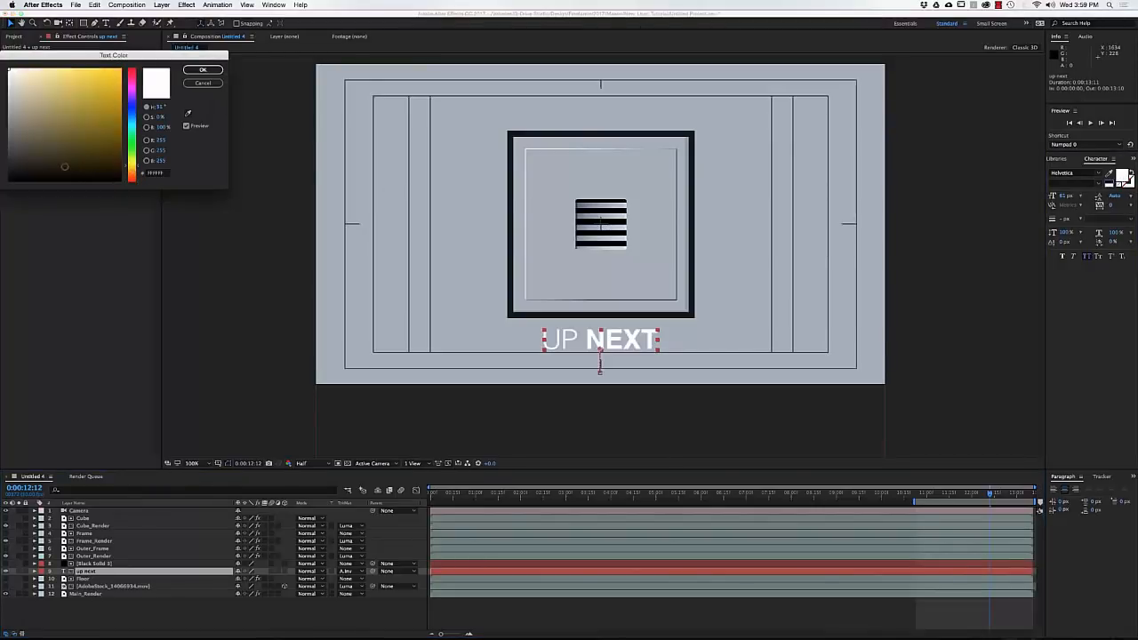
click(57, 162)
click(46, 162)
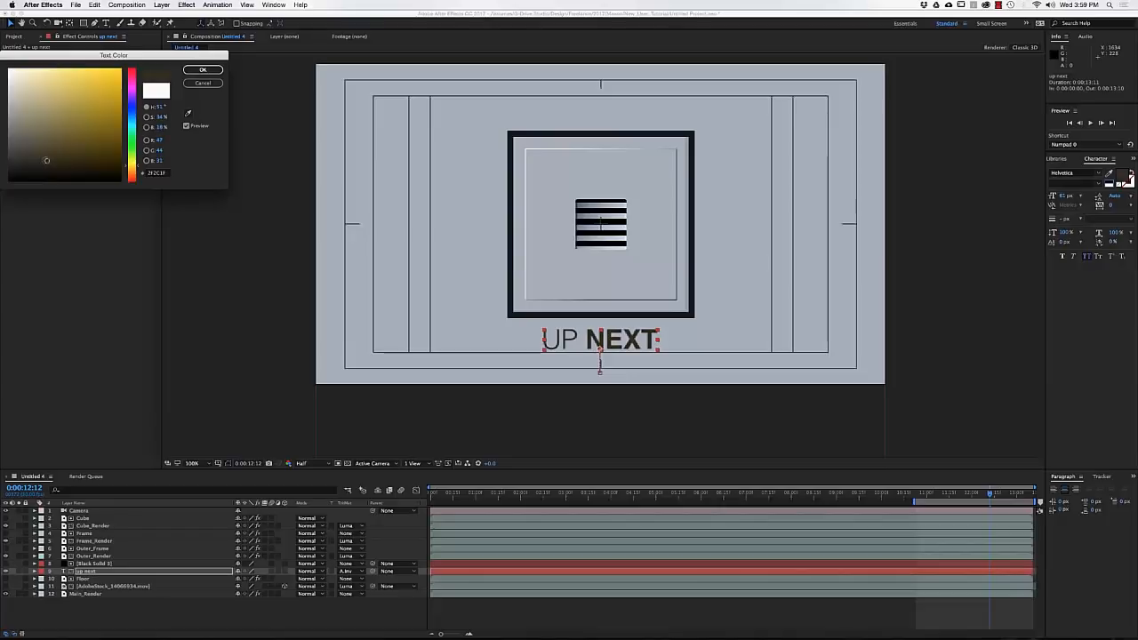
key(Return)
click(229, 253)
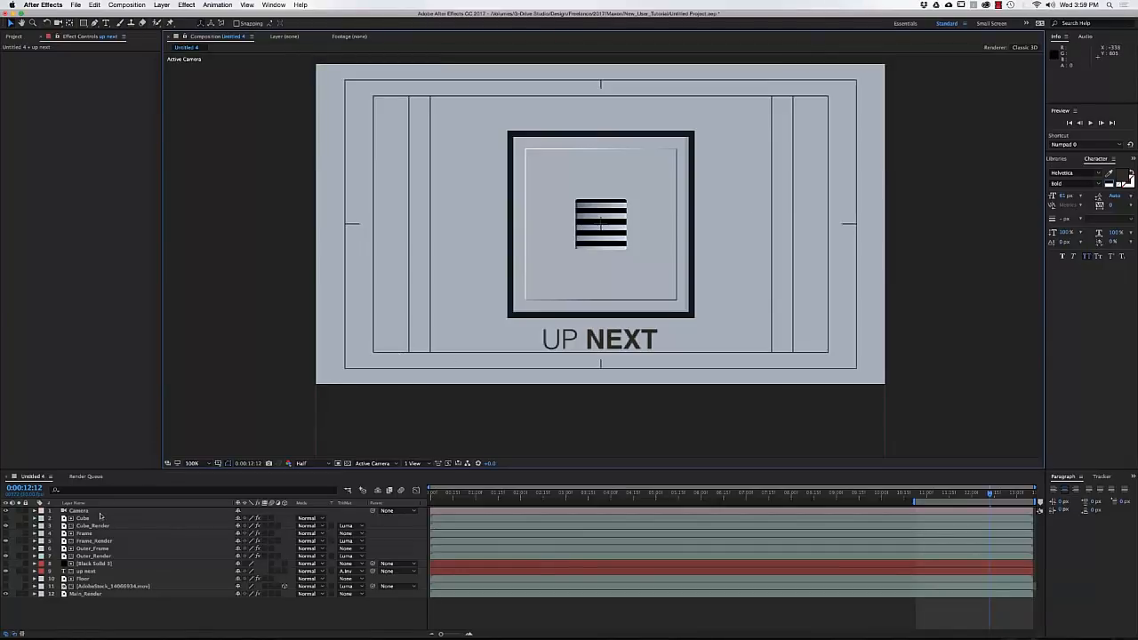
Create an adjustment layer above the Camera layer and apply the Color Balance effect to it
click(101, 511)
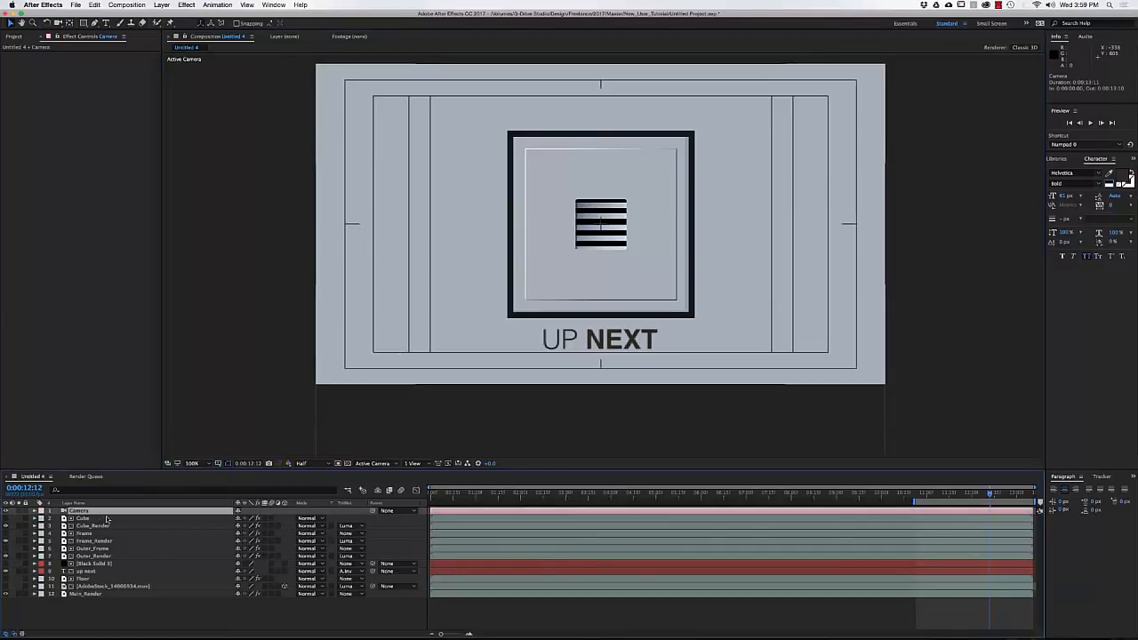
key(super+alt+y)
click(187, 5)
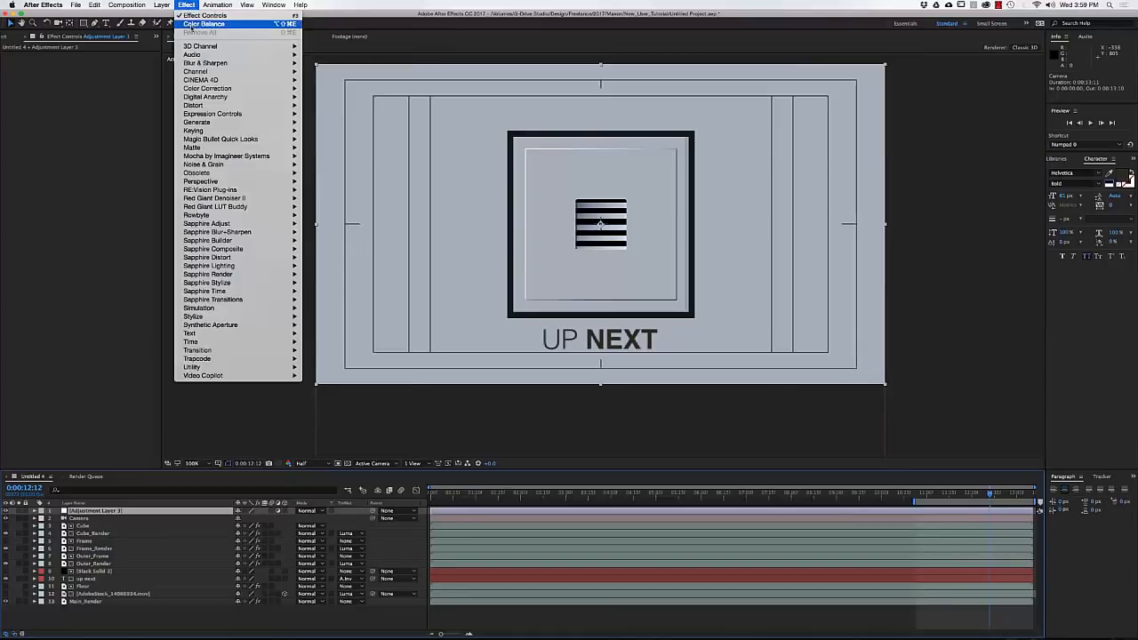
click(203, 24)
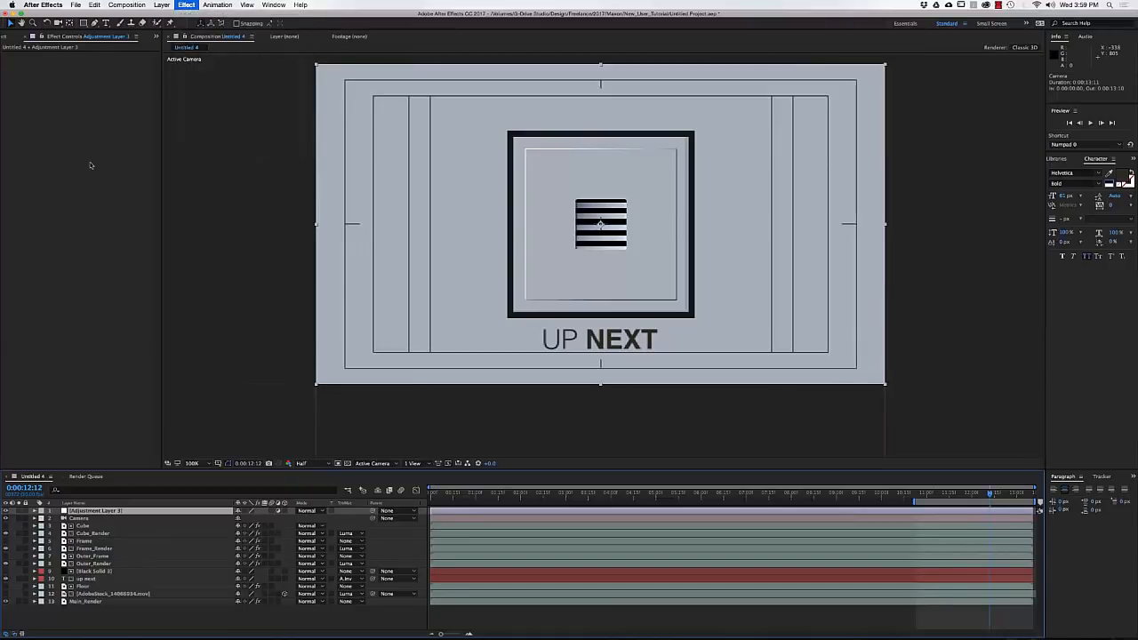
Set the Color Balance shadows to Red 12, Green -12 and Blue -15
click(92, 62)
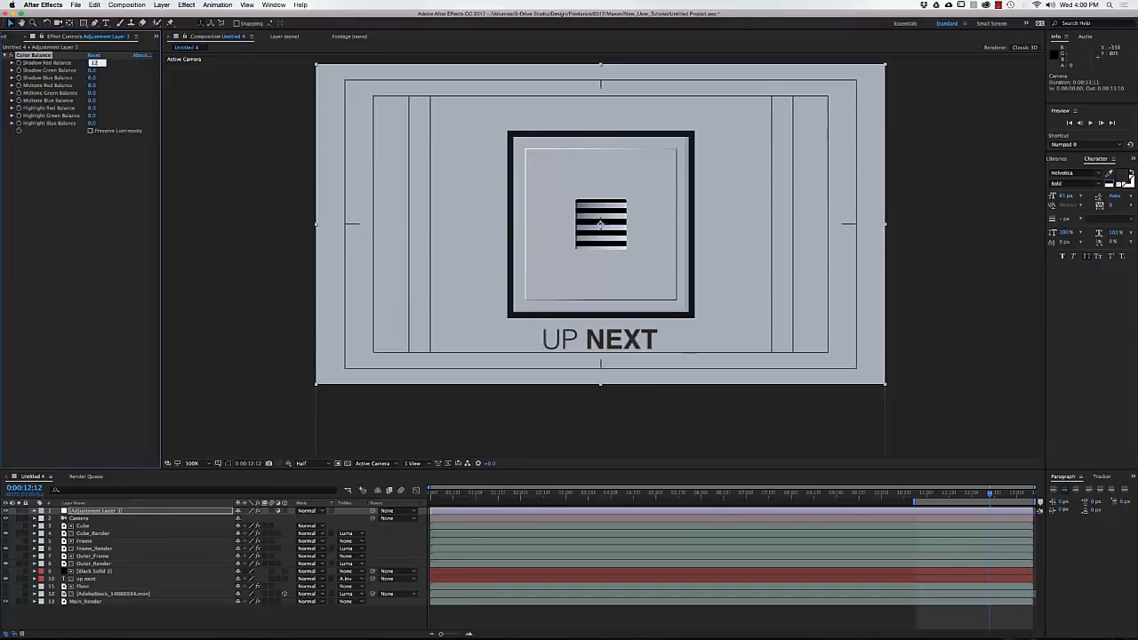
text(12)
key(Tab)
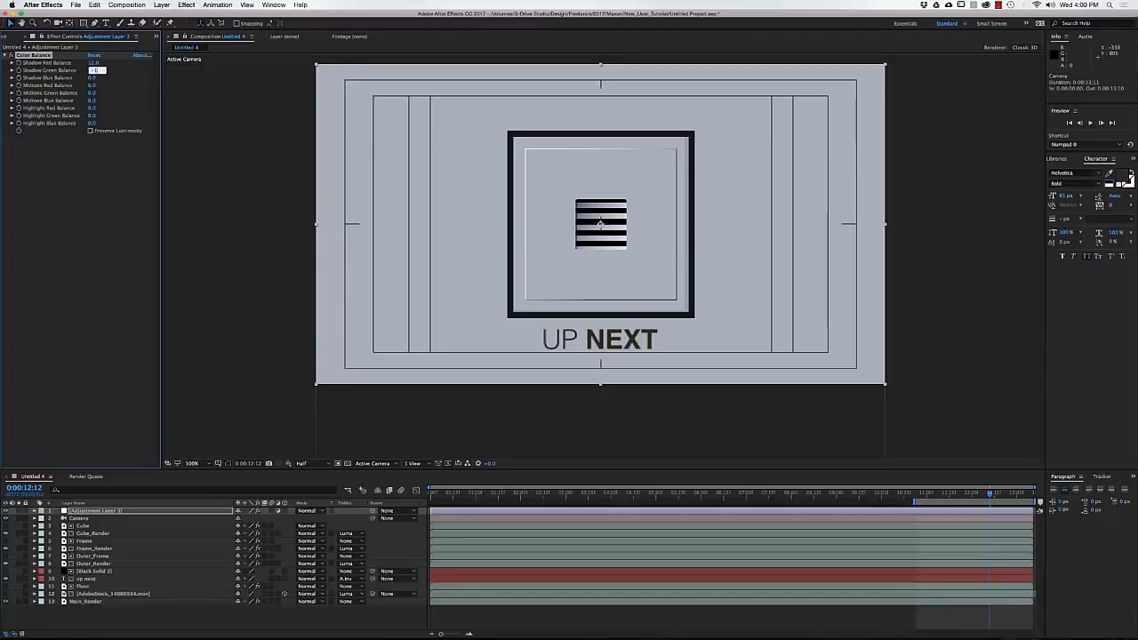
text(-12)
key(Tab)
text(15)
key(Return)
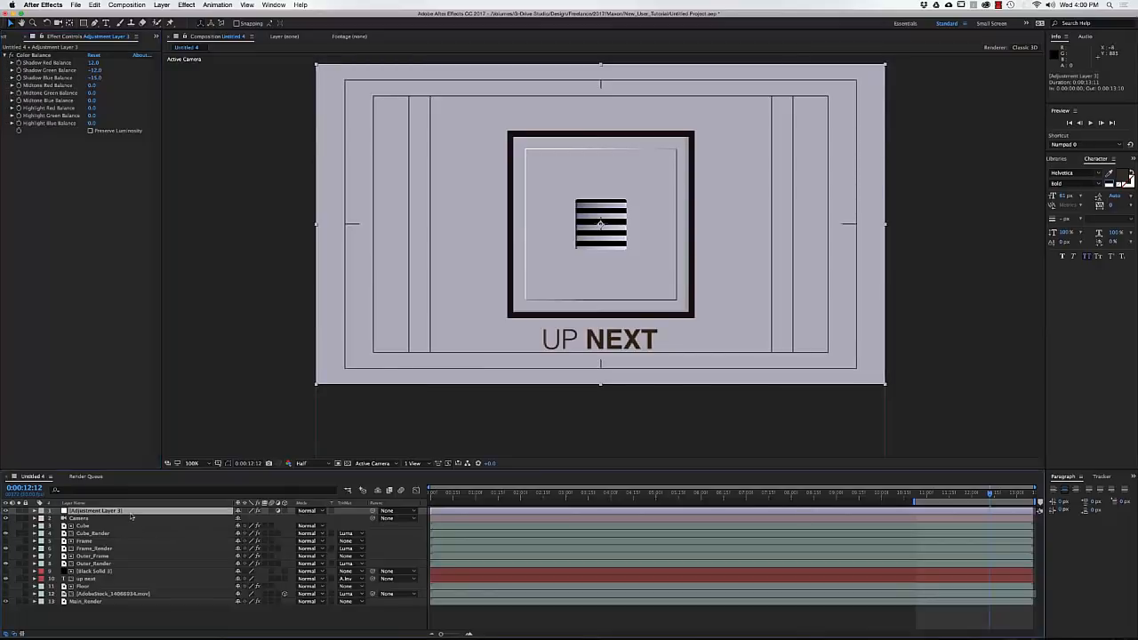
Apply Levels to the adjustment layer with Input White at about 203 and Input Black at about 14
click(186, 5)
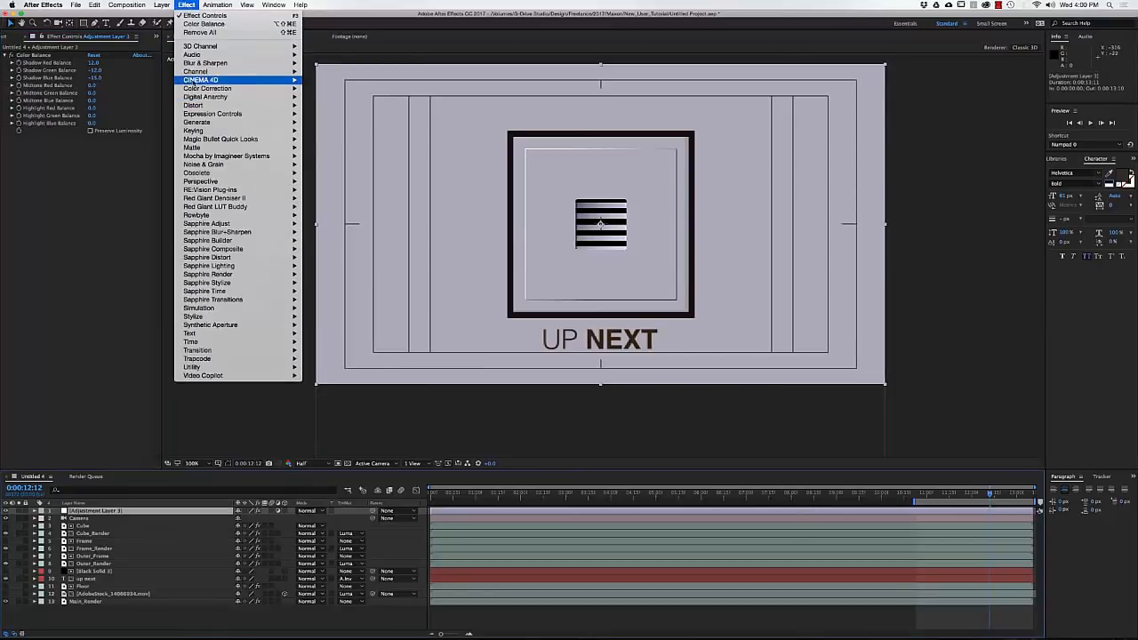
mouse_move(207, 88)
click(324, 291)
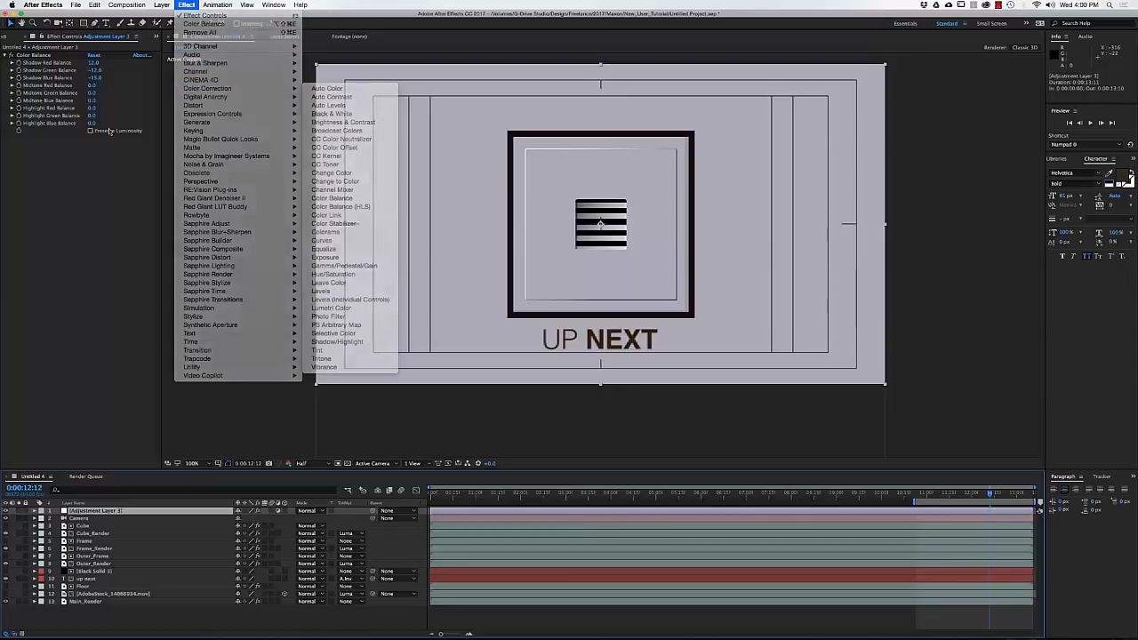
drag(130, 198, 118, 192)
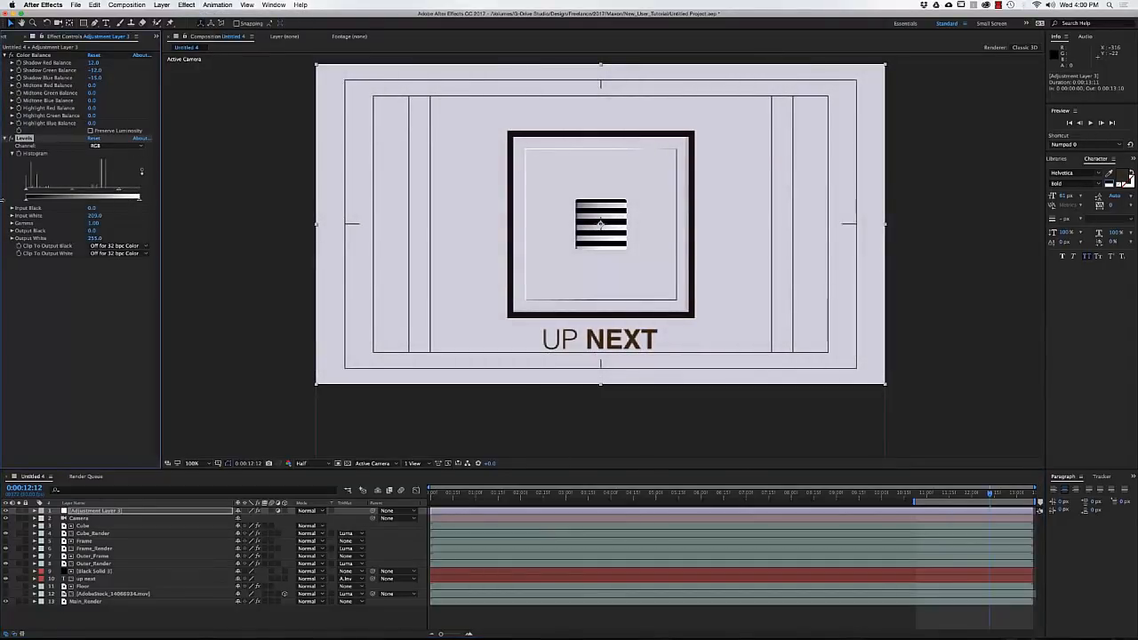
drag(29, 191, 32, 192)
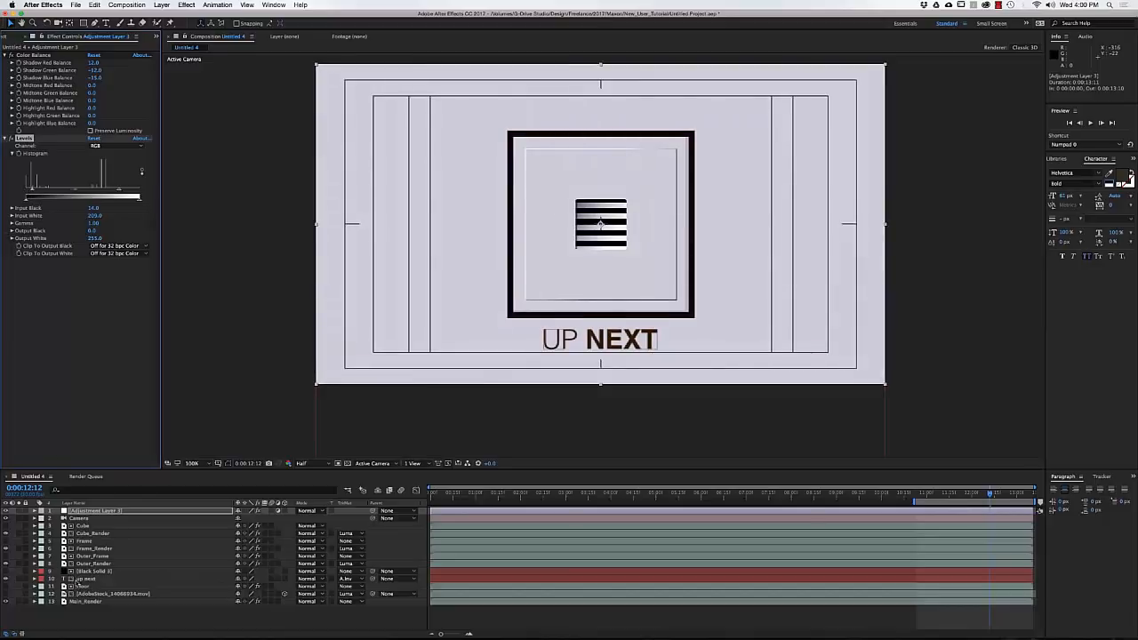
Turn on visibility of the AdobeStock footage layer and try the Soft Light and Lighten blend modes on it
click(78, 593)
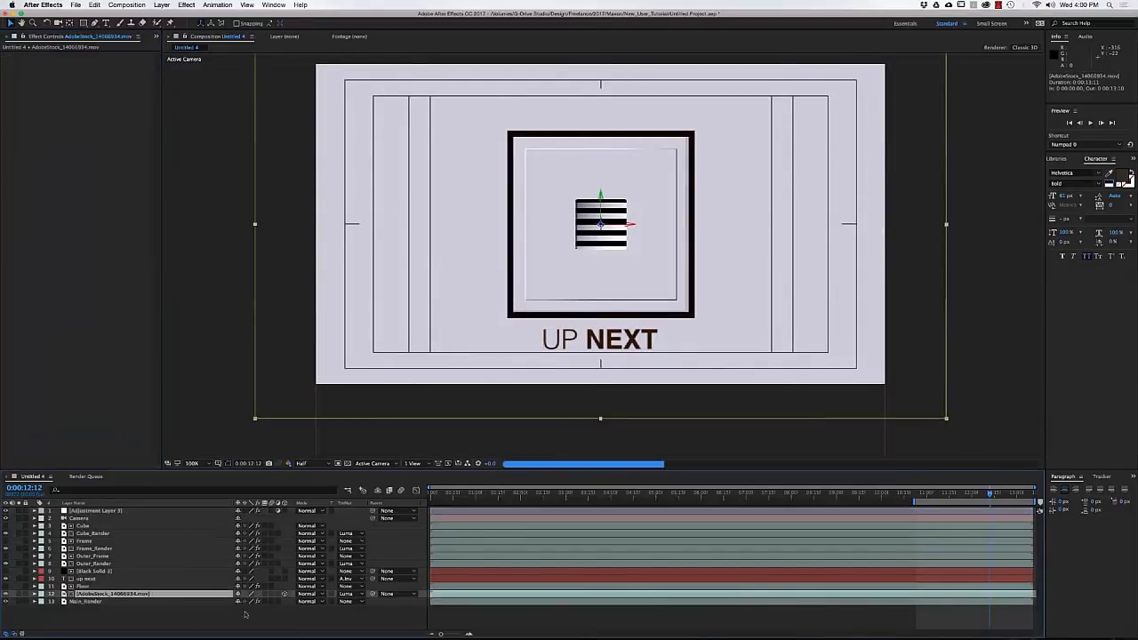
click(7, 594)
click(306, 593)
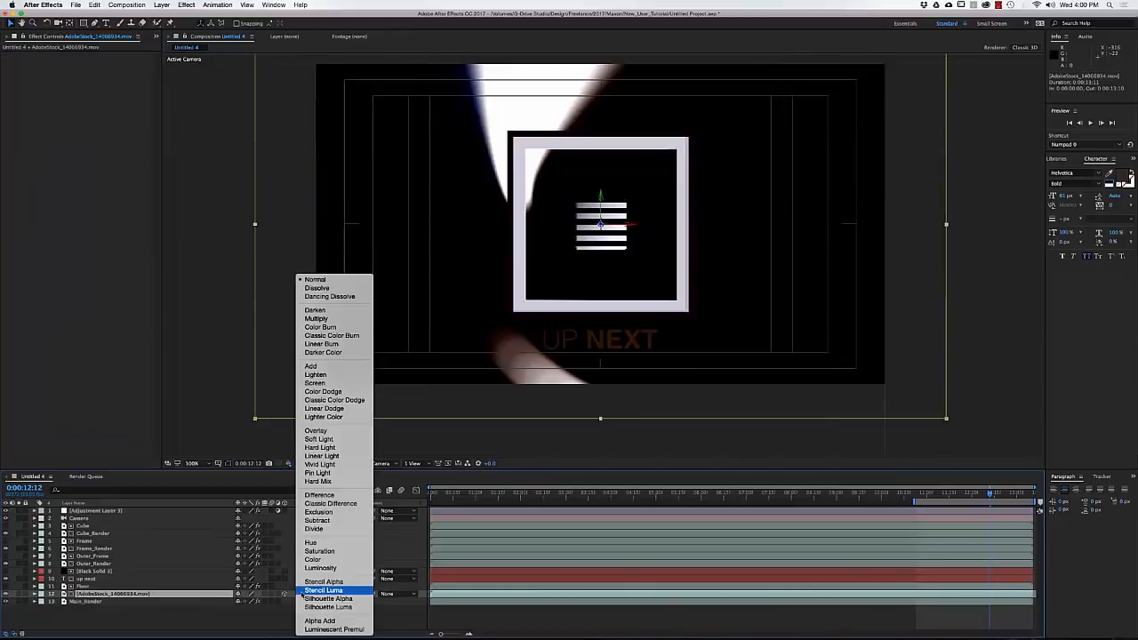
click(319, 439)
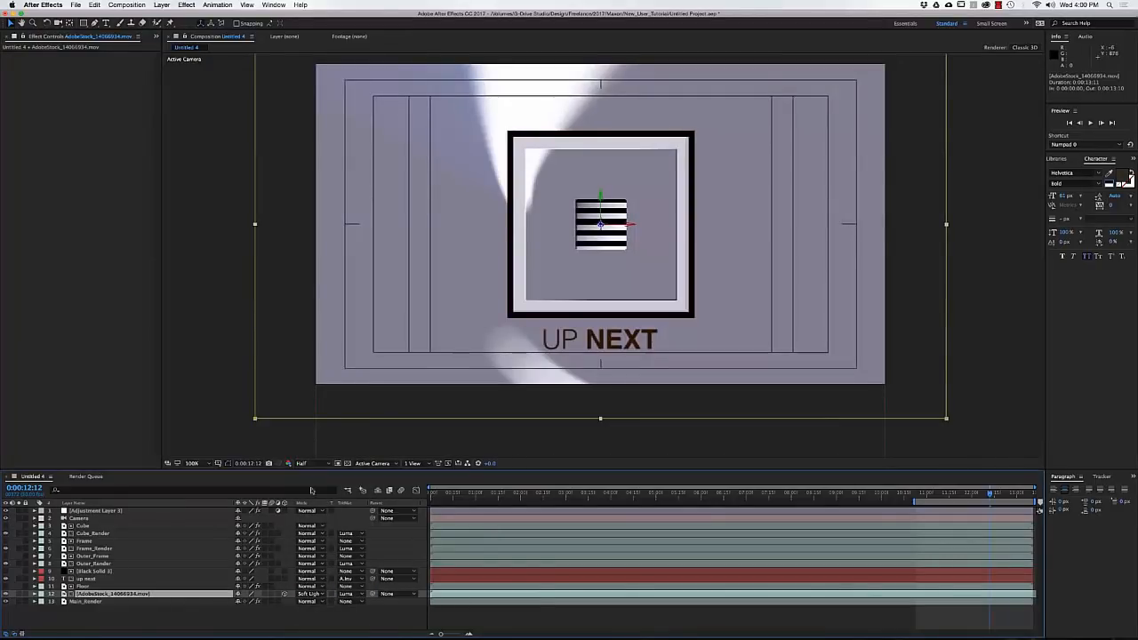
click(310, 593)
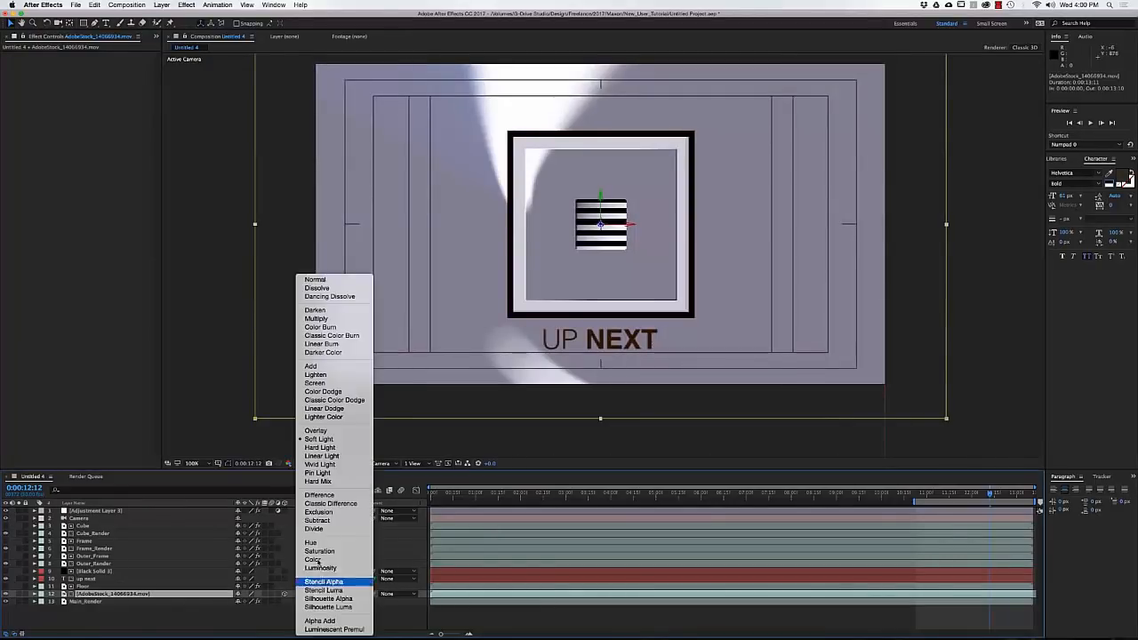
click(317, 374)
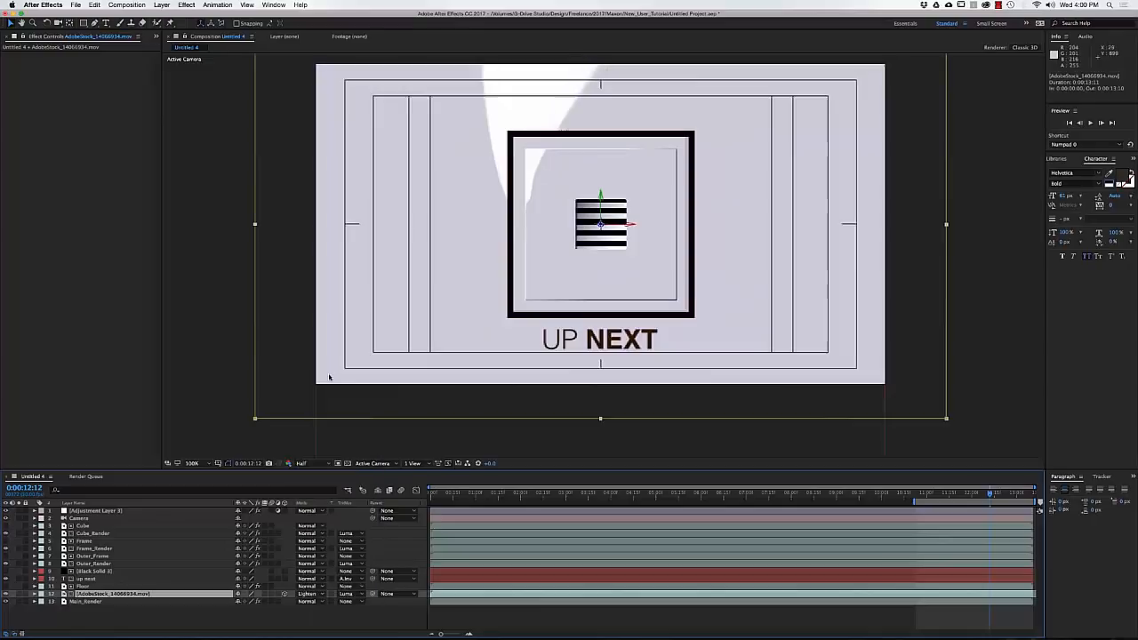
Apply Hue/Saturation to the AdobeStock footage with Master Saturation -100 and Master Lightness about 22, and set its blend mode to Screen
click(186, 4)
mouse_move(206, 88)
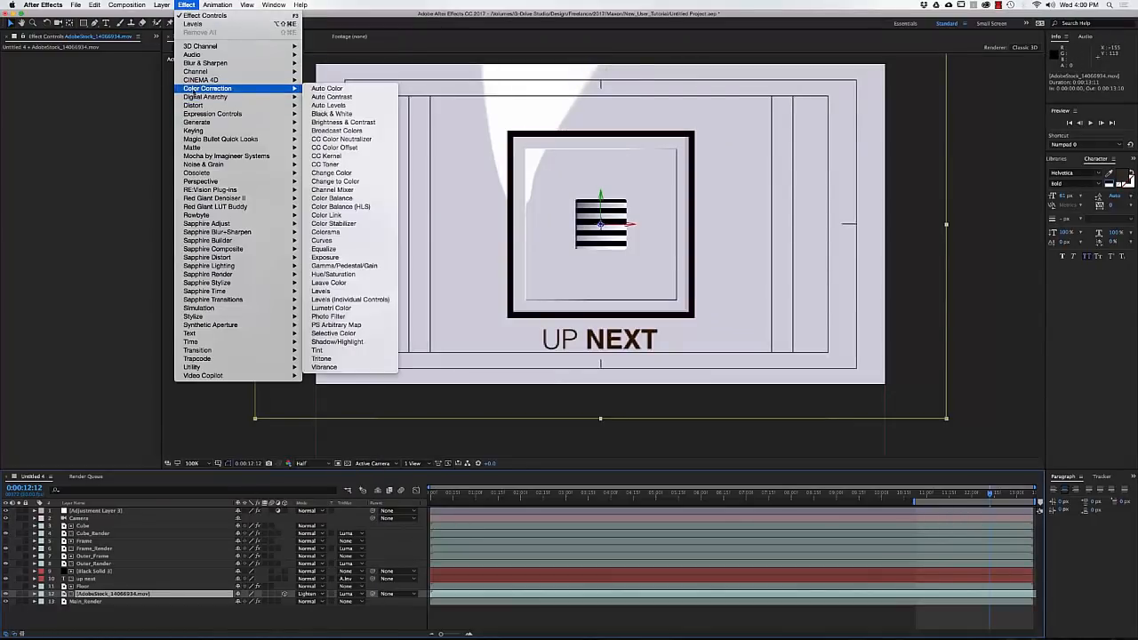
click(348, 274)
drag(54, 136, 15, 139)
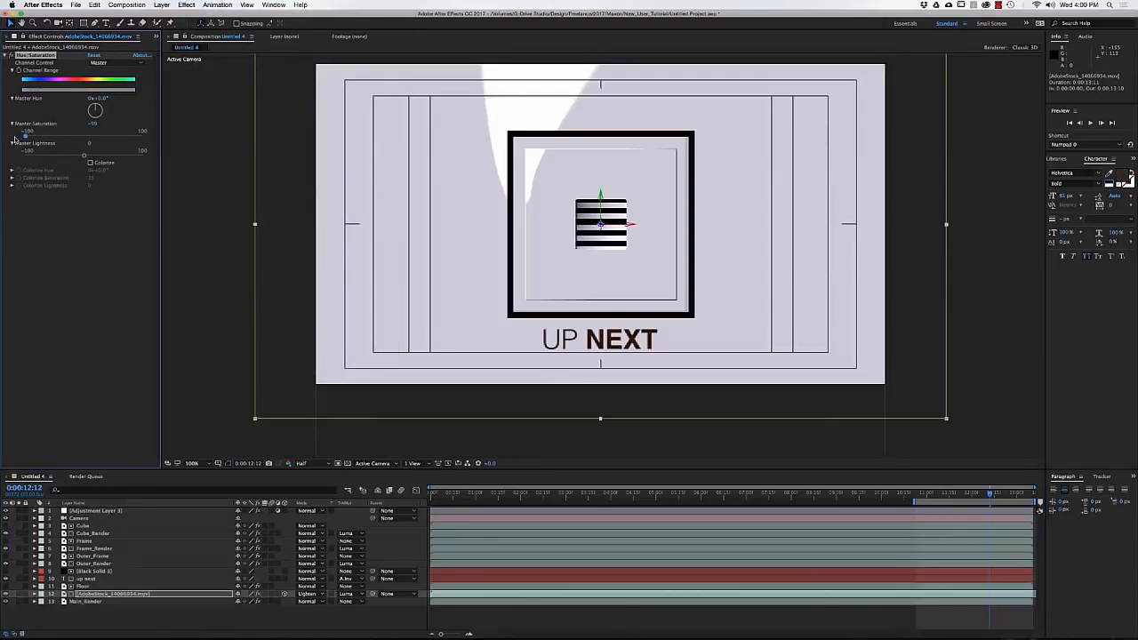
click(97, 156)
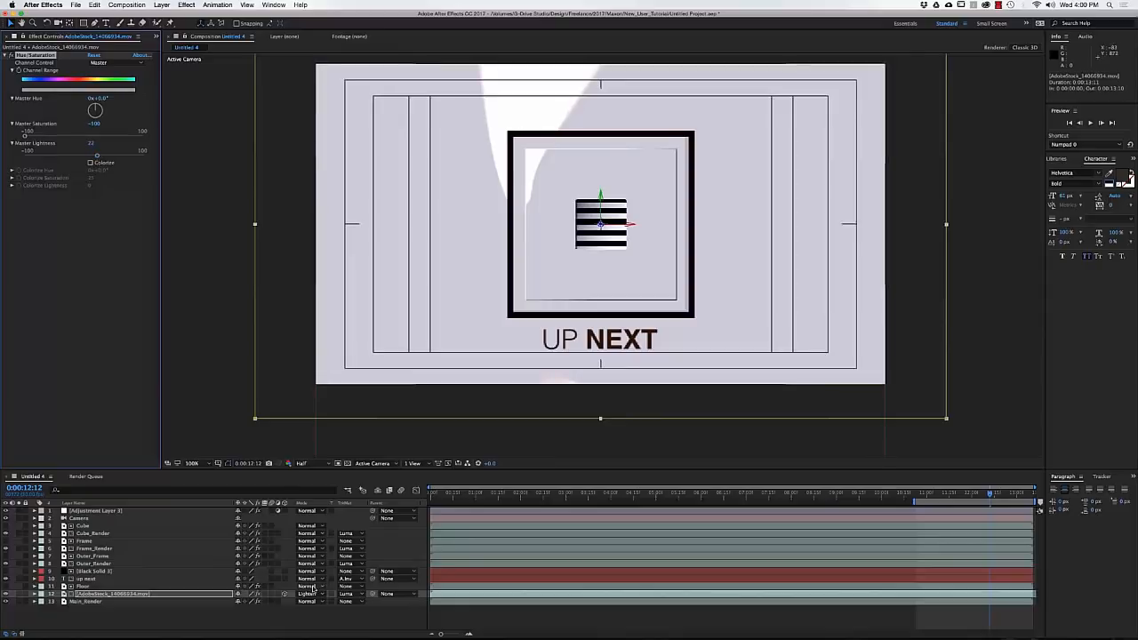
click(307, 593)
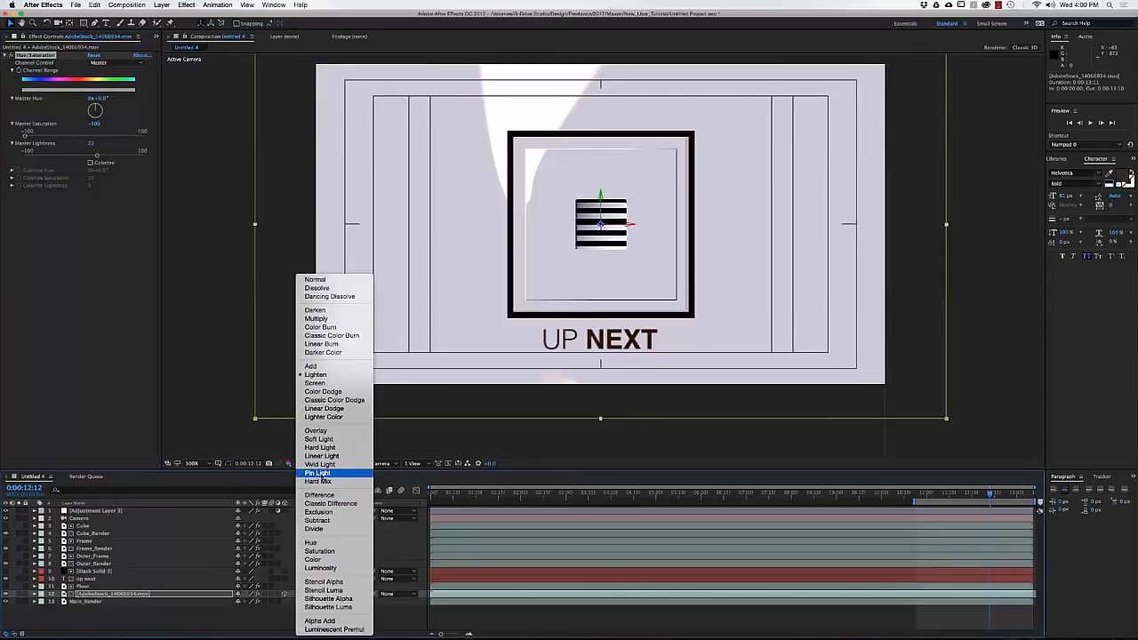
click(317, 383)
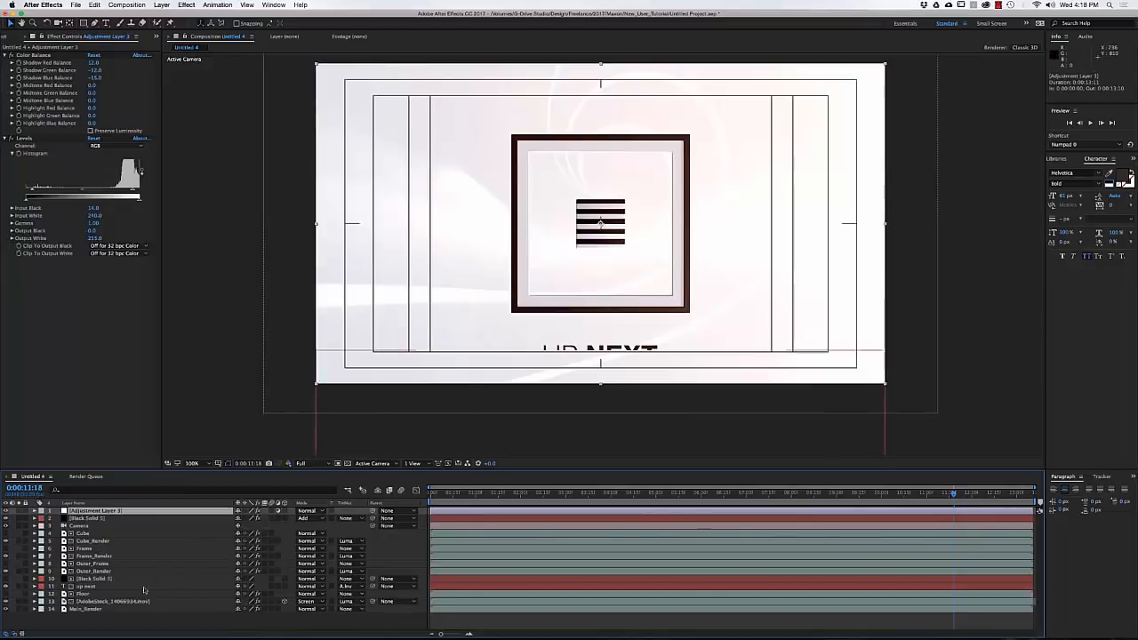
Apply Levels to the AdobeStock footage layer, lowering the gamma to about 0.80 and fine-tuning the input black
click(129, 602)
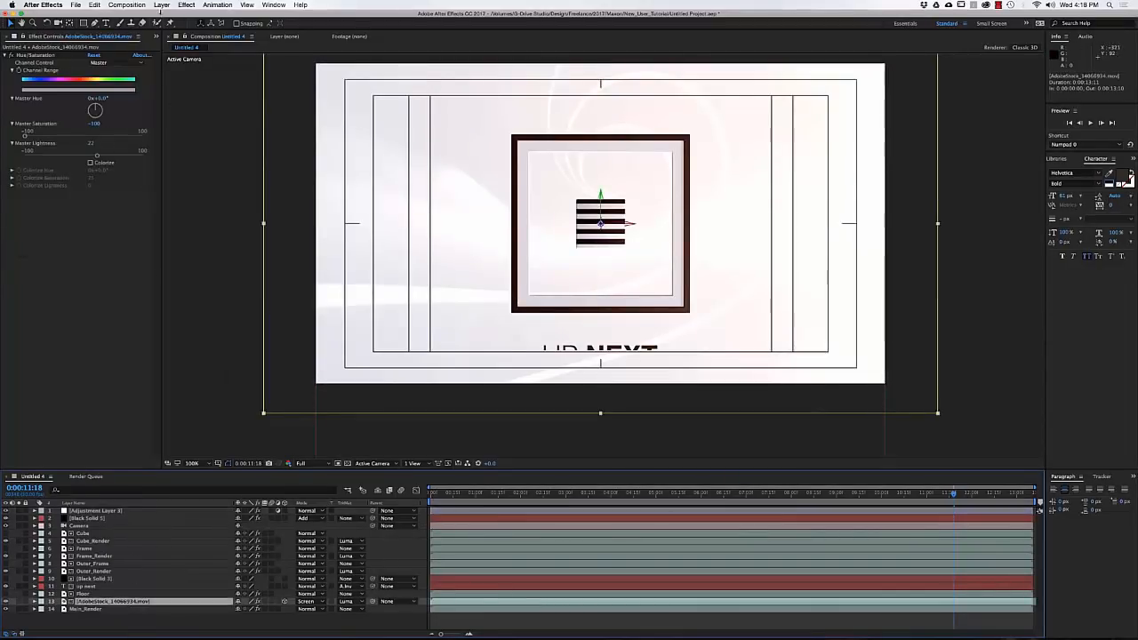
click(186, 5)
click(209, 23)
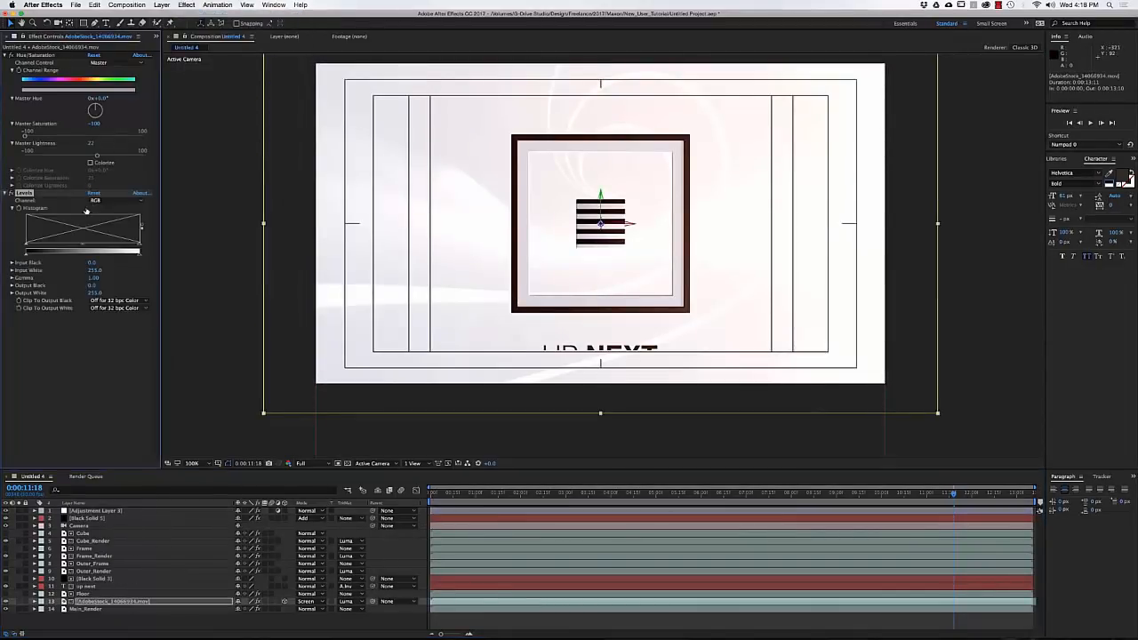
drag(85, 251, 88, 247)
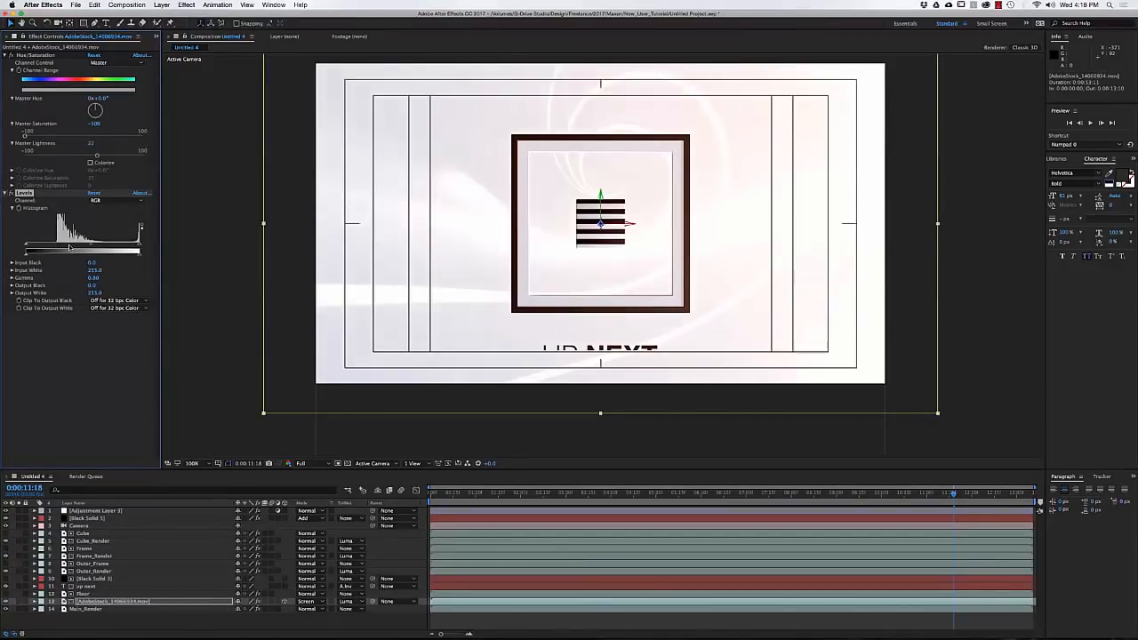
drag(29, 246, 30, 247)
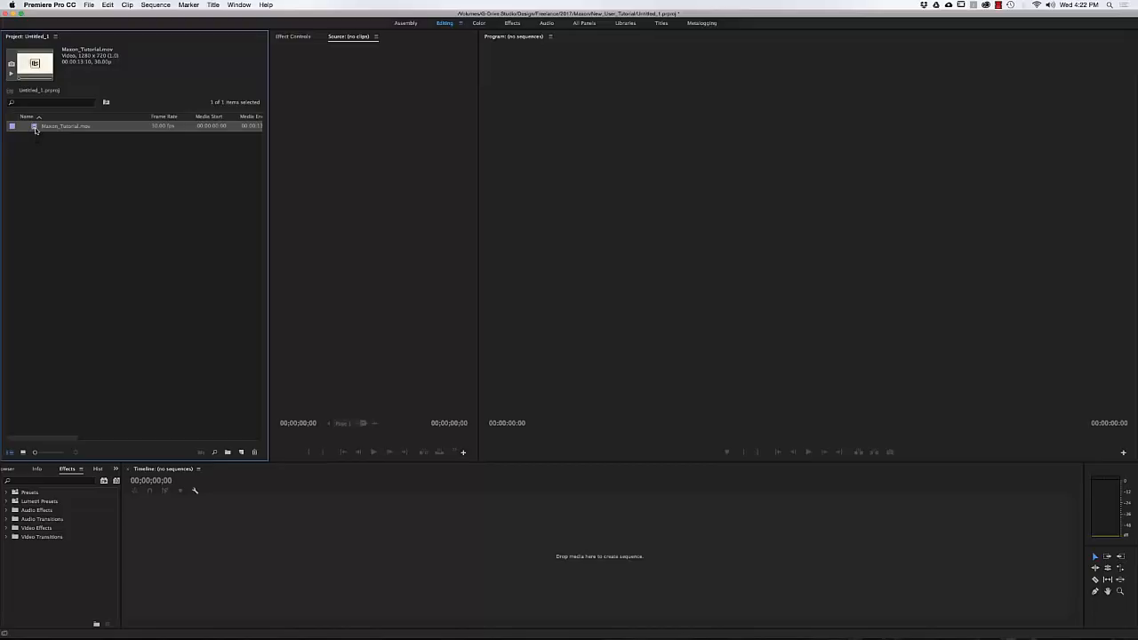
Switch to Premiere Pro, create a sequence from Maxon_Tutorial.mov and show the clip's effect controls with Motion and Opacity collapsed
drag(35, 129, 215, 555)
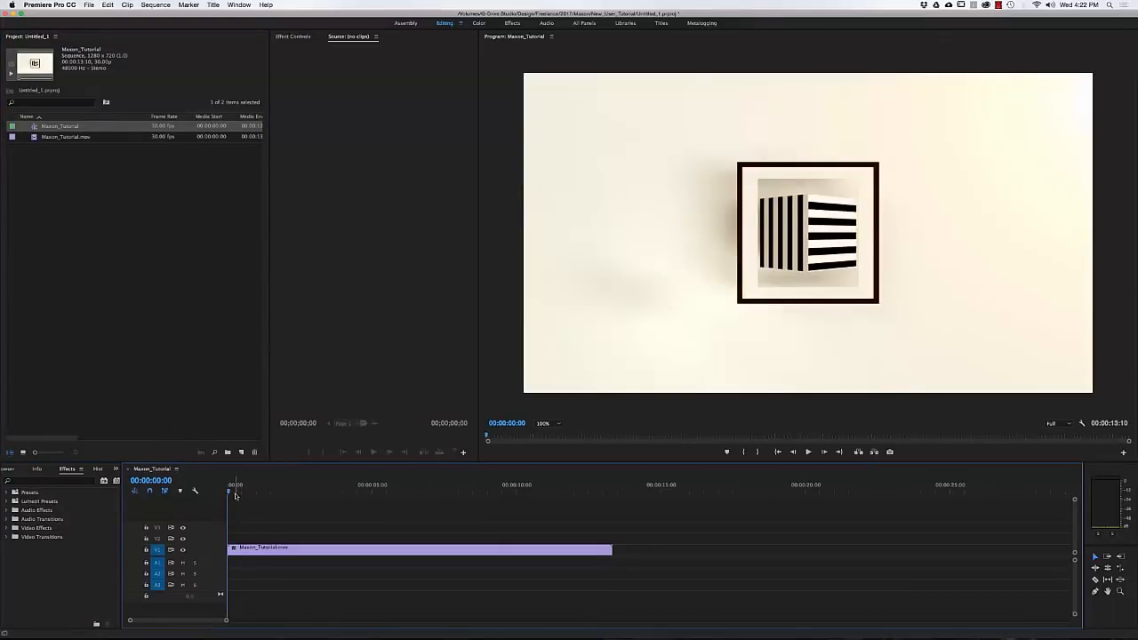
drag(233, 490, 321, 492)
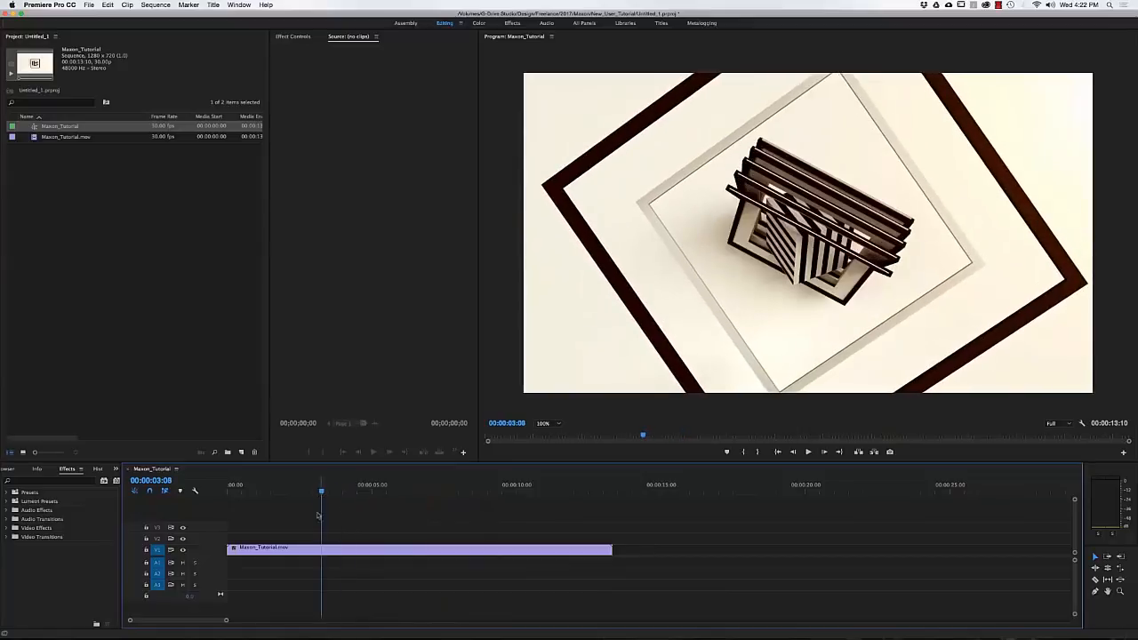
click(315, 551)
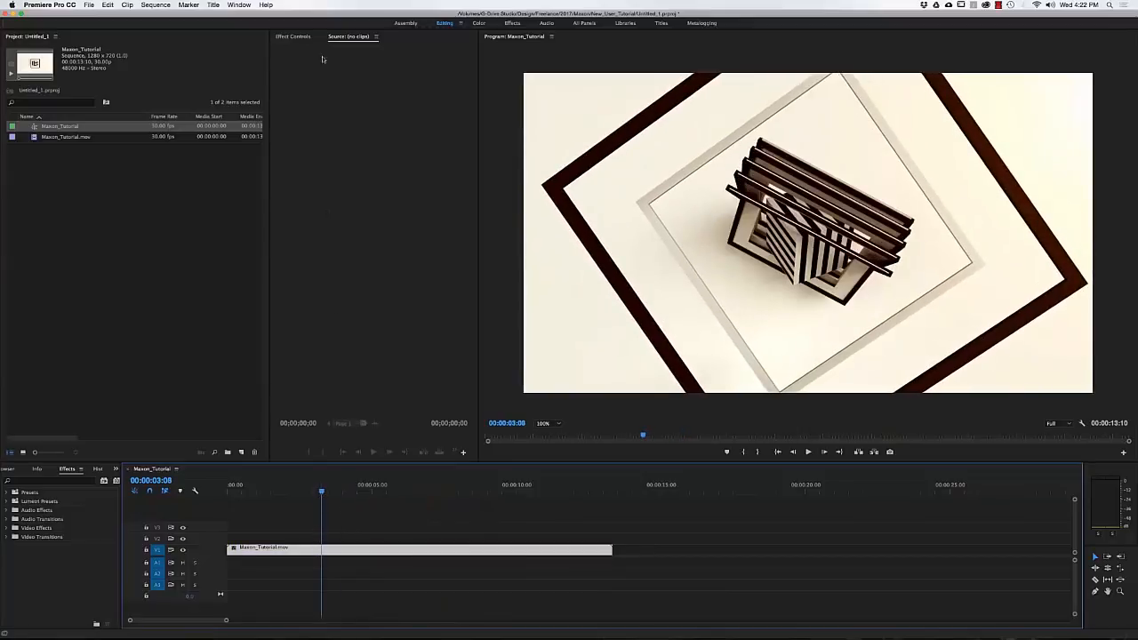
click(300, 37)
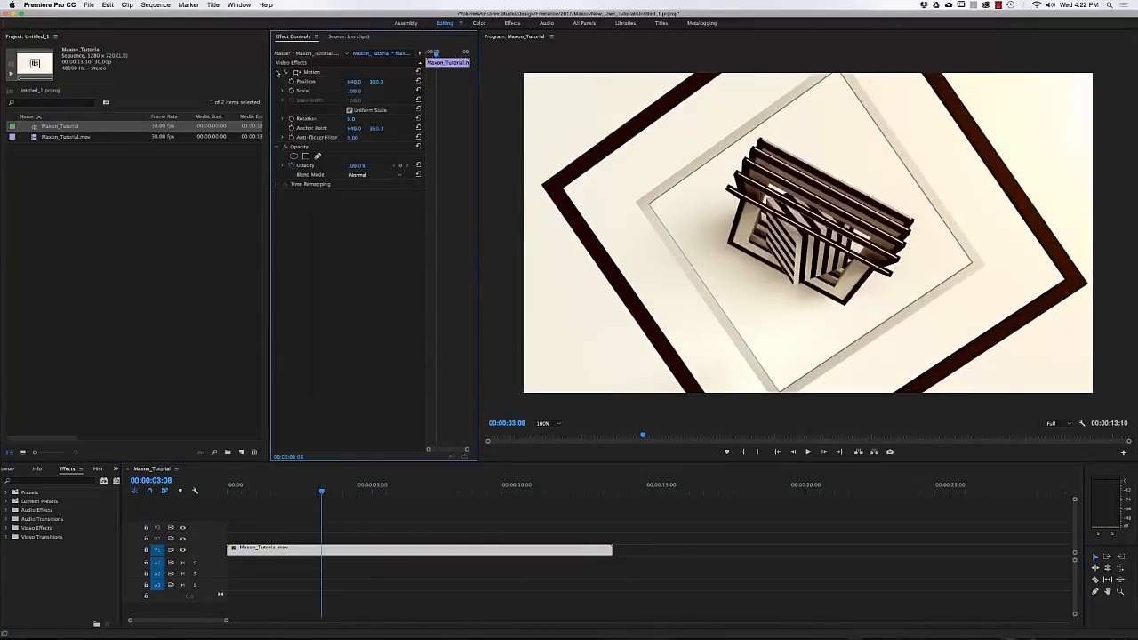
click(277, 72)
click(276, 81)
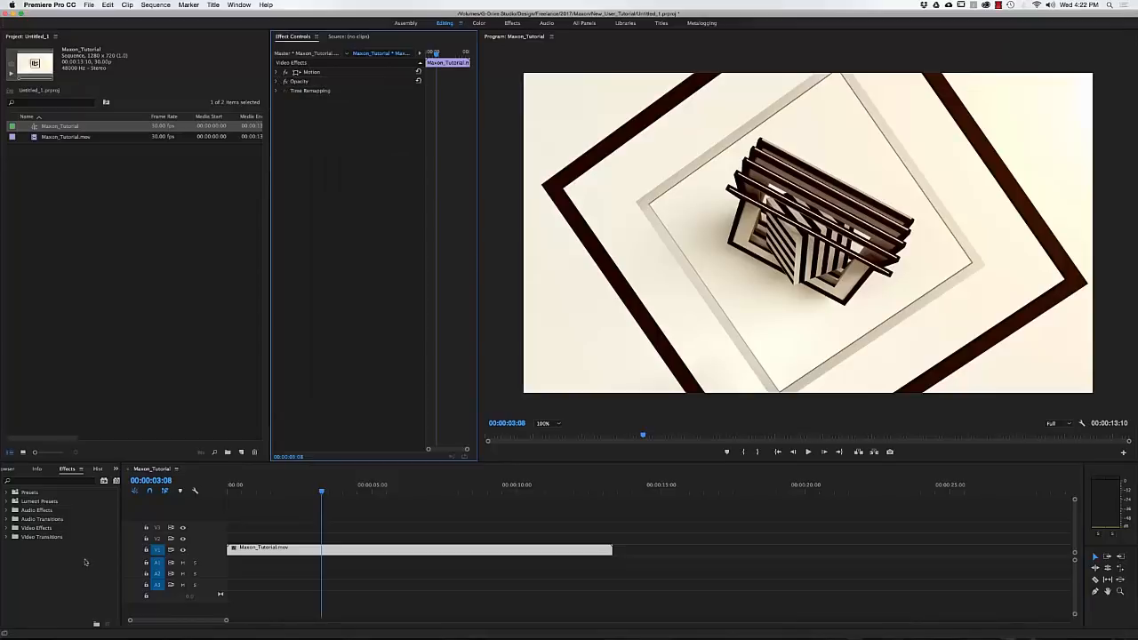
Search the effects for levels and apply the Levels video effect to the Maxon_Tutorial.mov clip
click(59, 481)
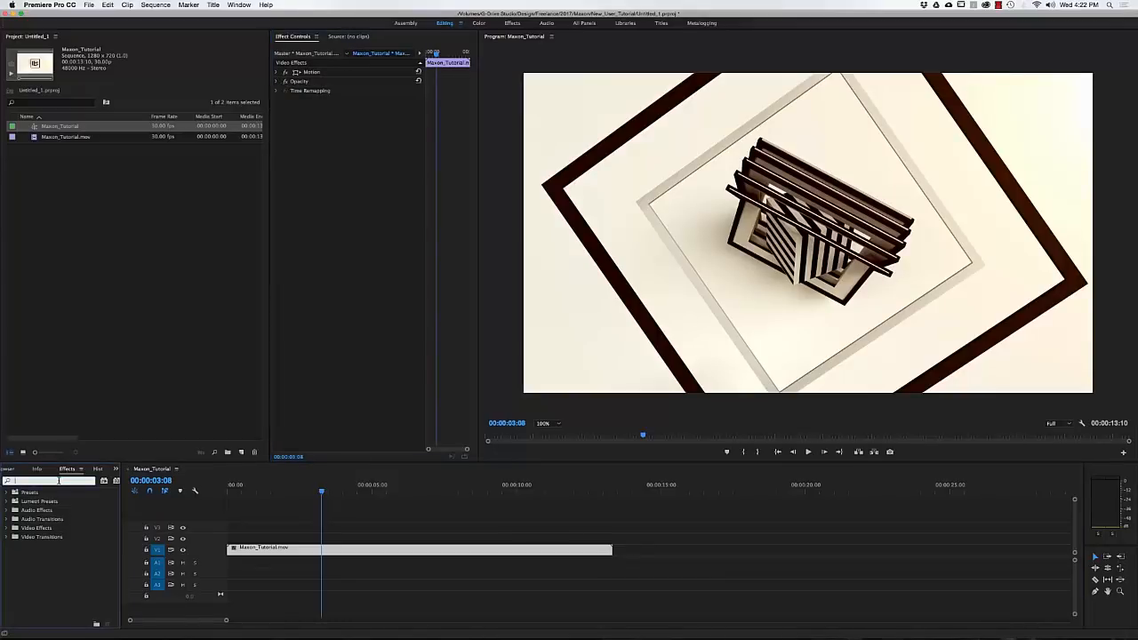
text(levels)
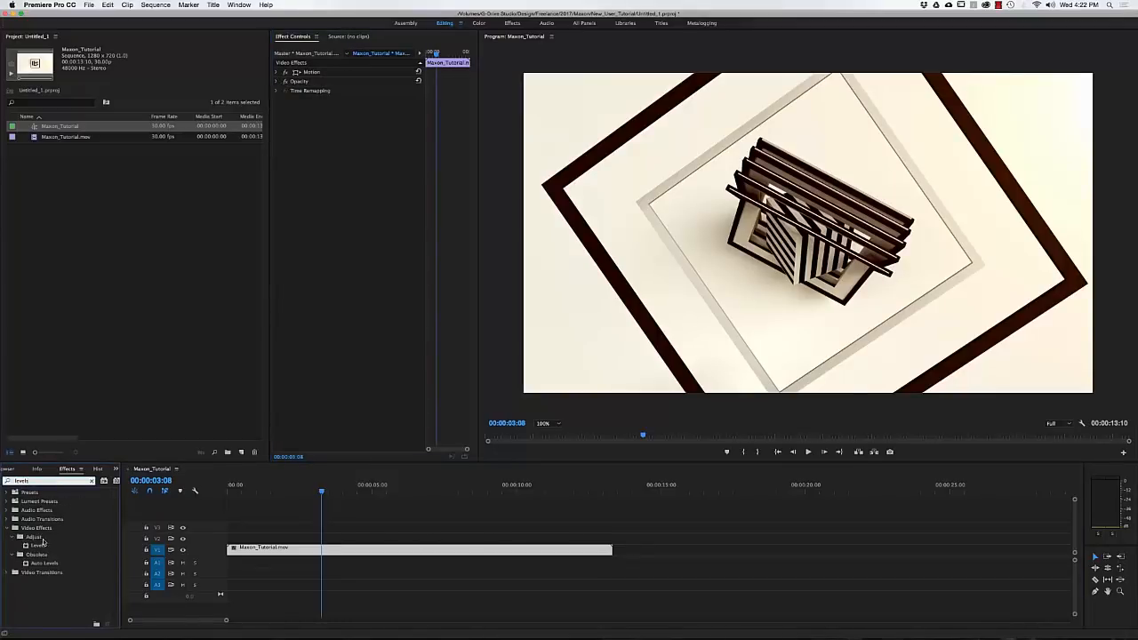
click(41, 546)
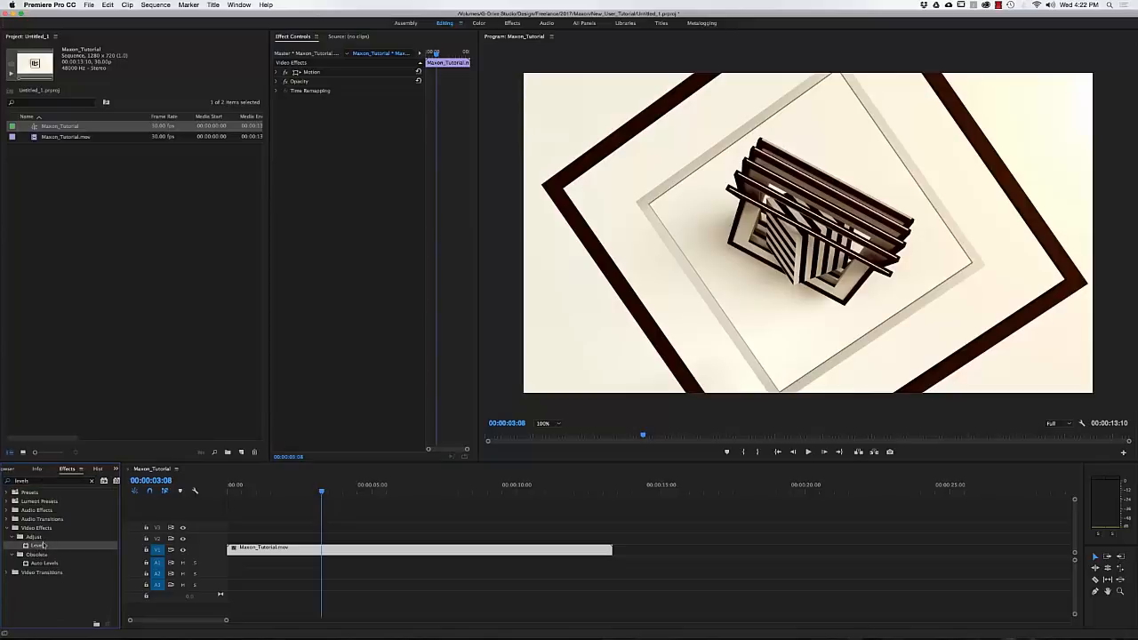
drag(41, 546, 254, 550)
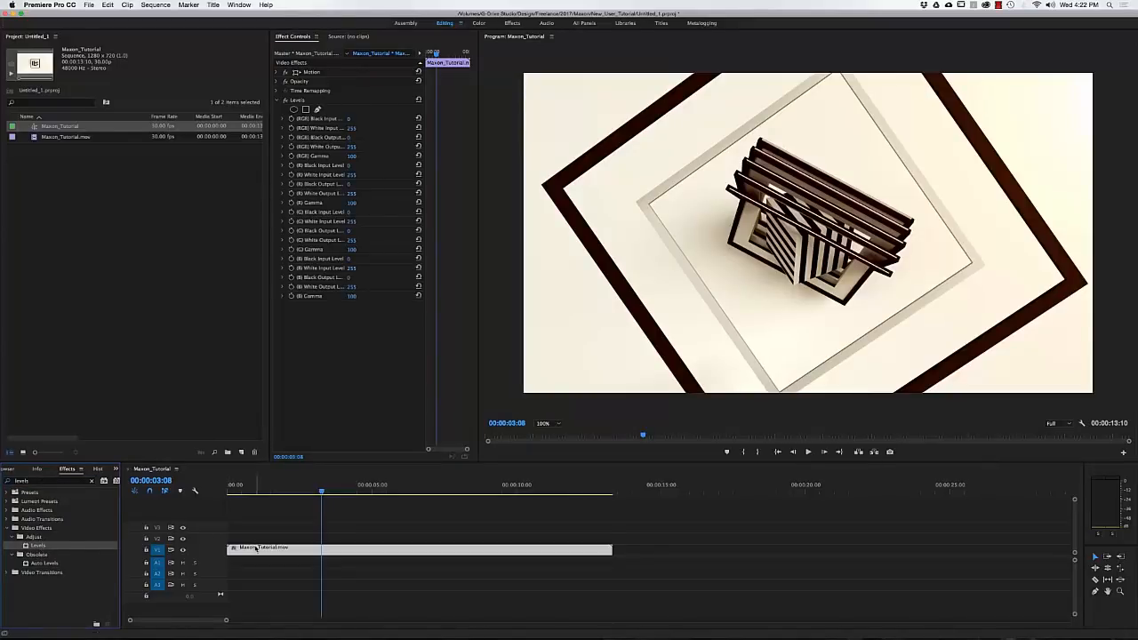
Set the clip's Levels to RGB Black Input 2 and RGB White Input 247, checking different frames of the sequence
mouse_move(350, 119)
mouse_down()
mouse_move(324, 128)
mouse_move(344, 128)
mouse_up()
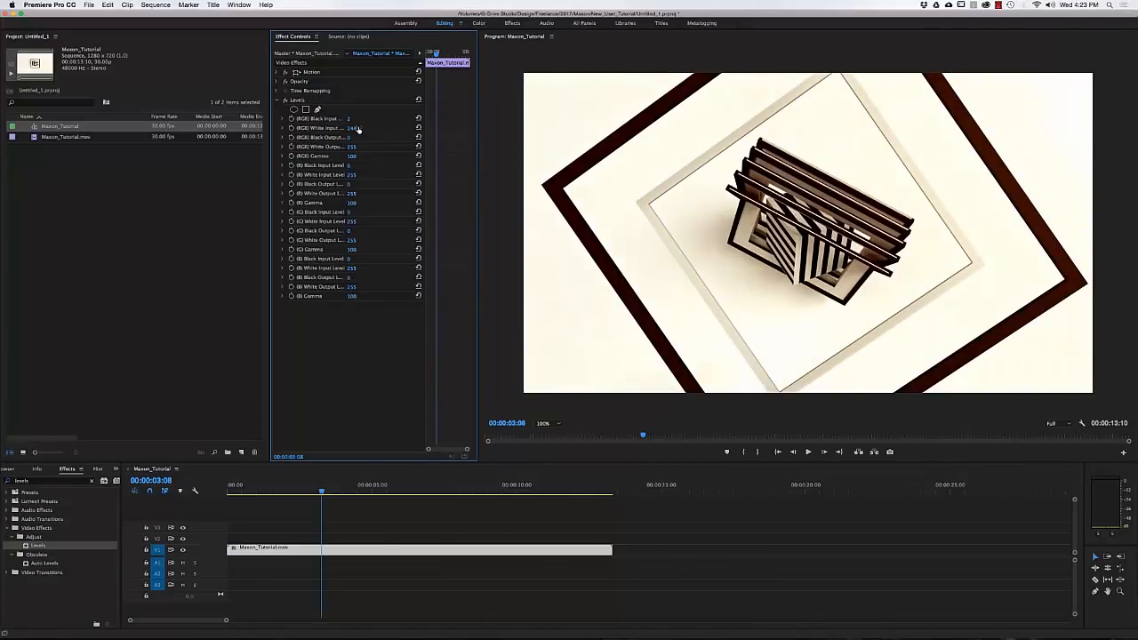
drag(300, 487, 275, 495)
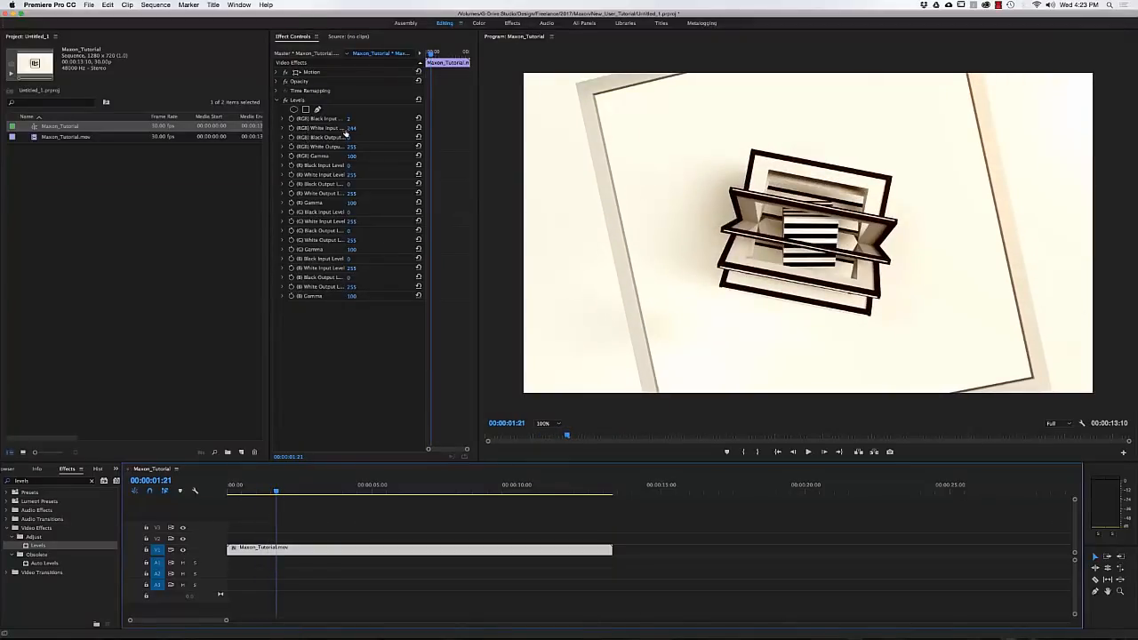
click(345, 130)
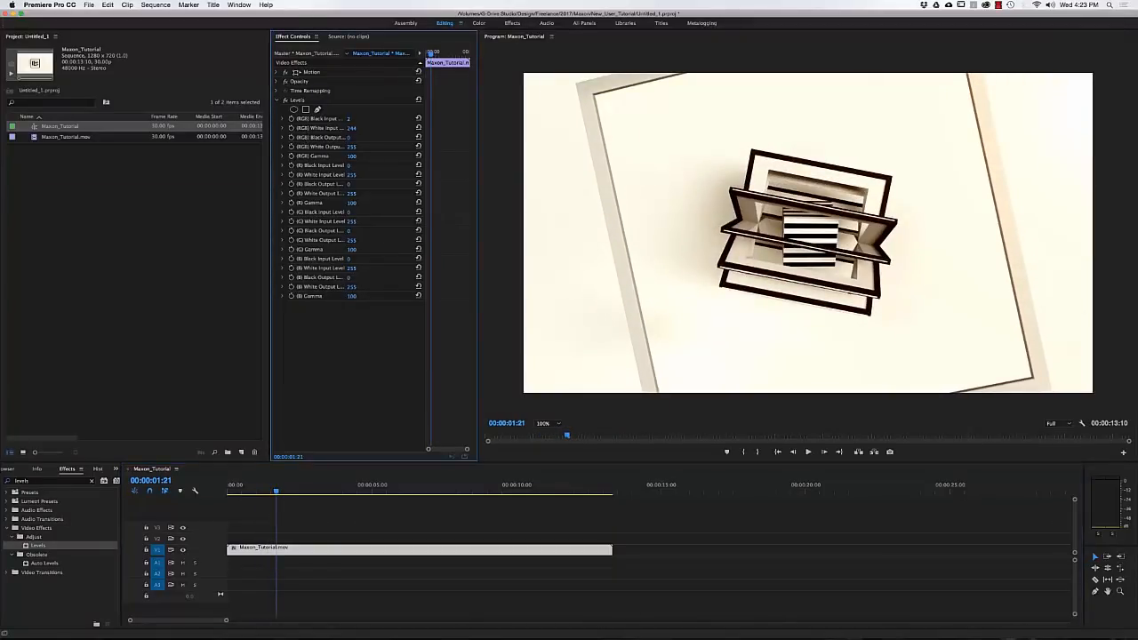
drag(275, 488, 194, 502)
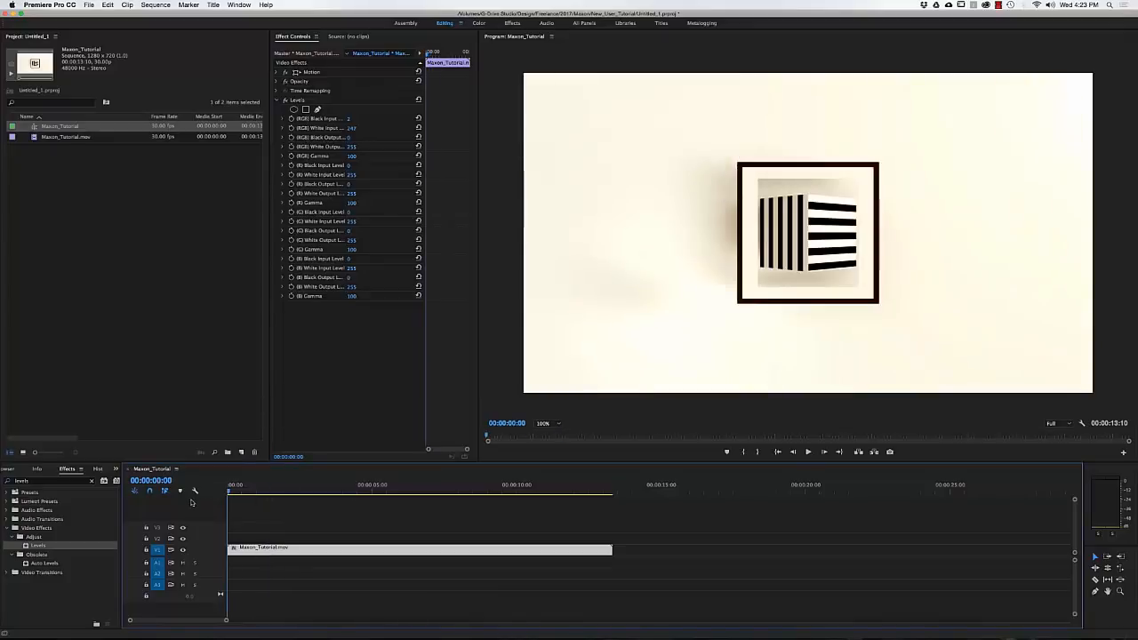
Add a Cross Dissolve transition at the start of the clip and play back the fade-in
click(11, 528)
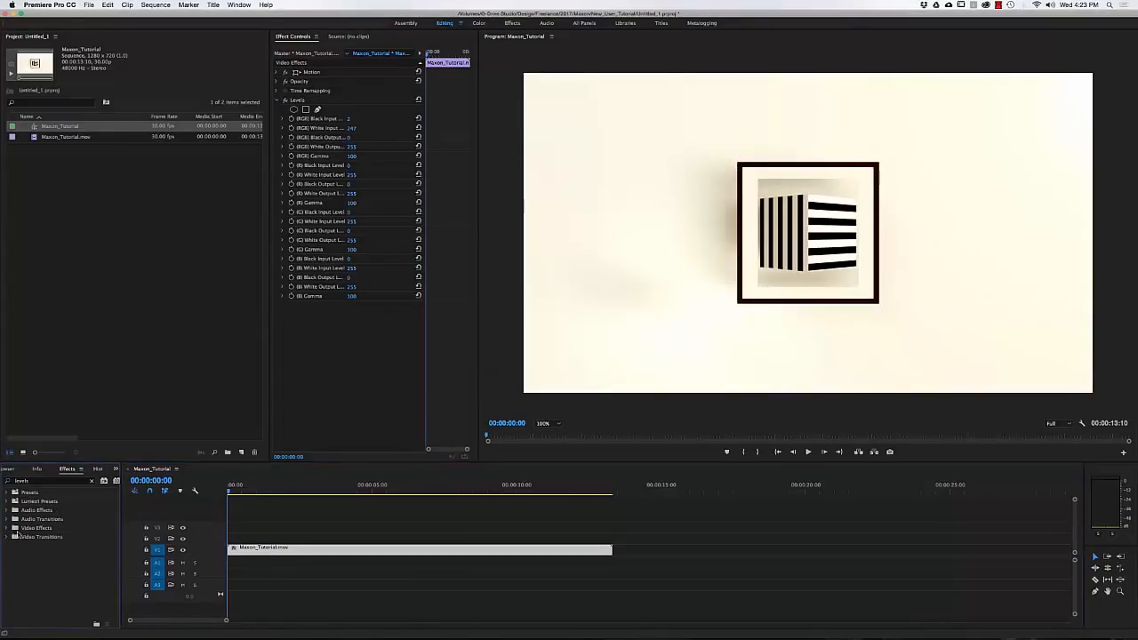
click(92, 480)
click(5, 537)
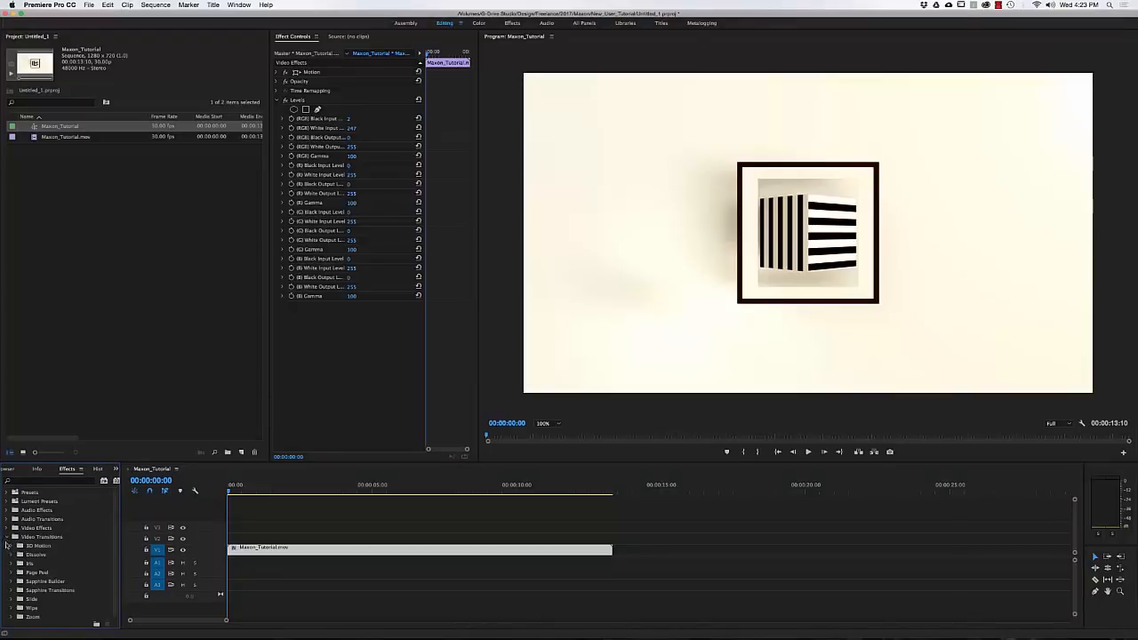
click(13, 555)
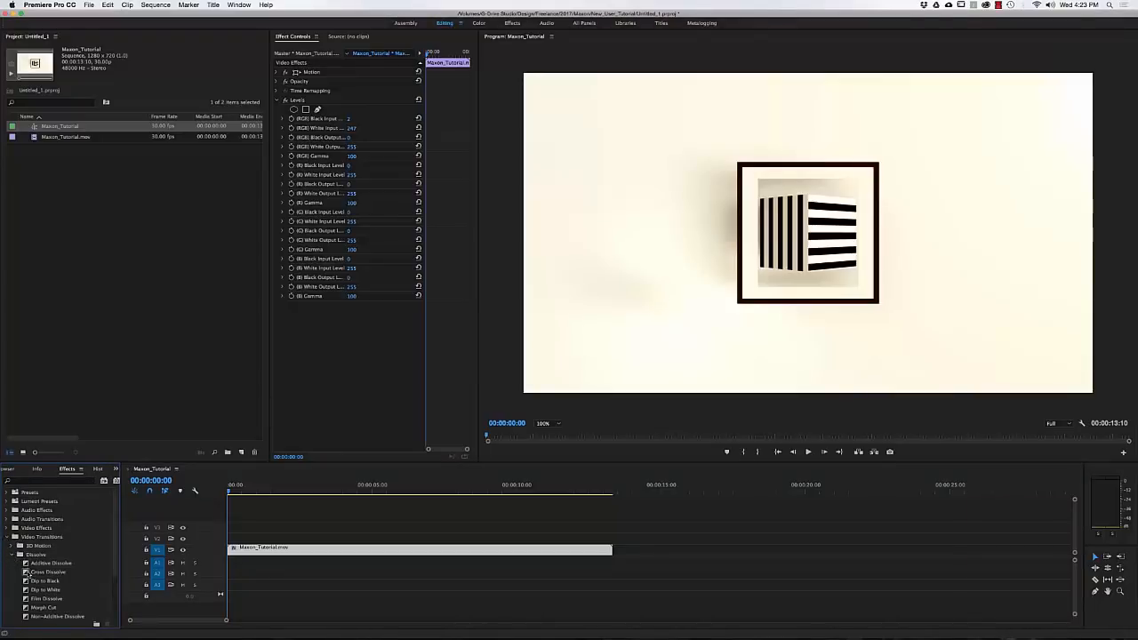
drag(27, 571, 228, 551)
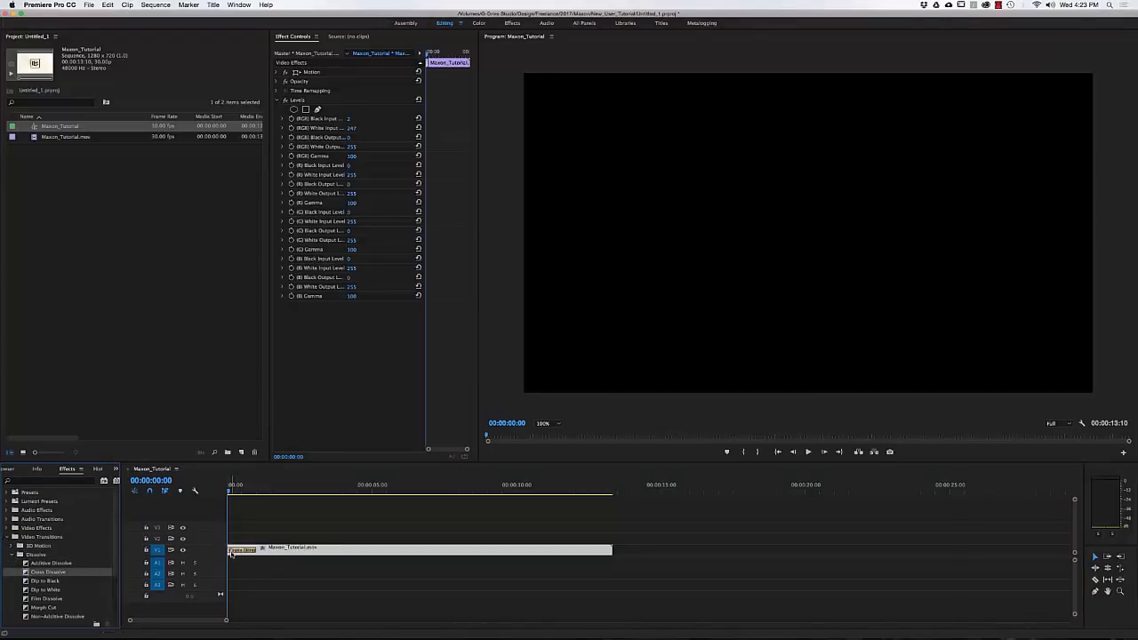
key(space)
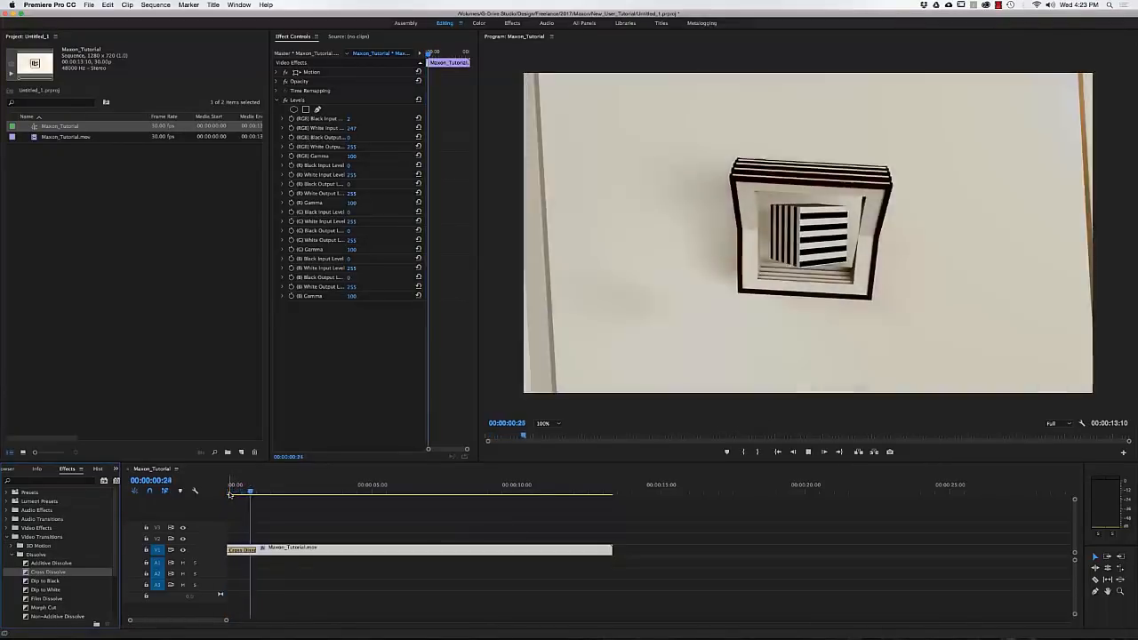
key(space)
Add a Cross Dissolve transition at the end of the clip and preview the sequence
drag(25, 572, 612, 551)
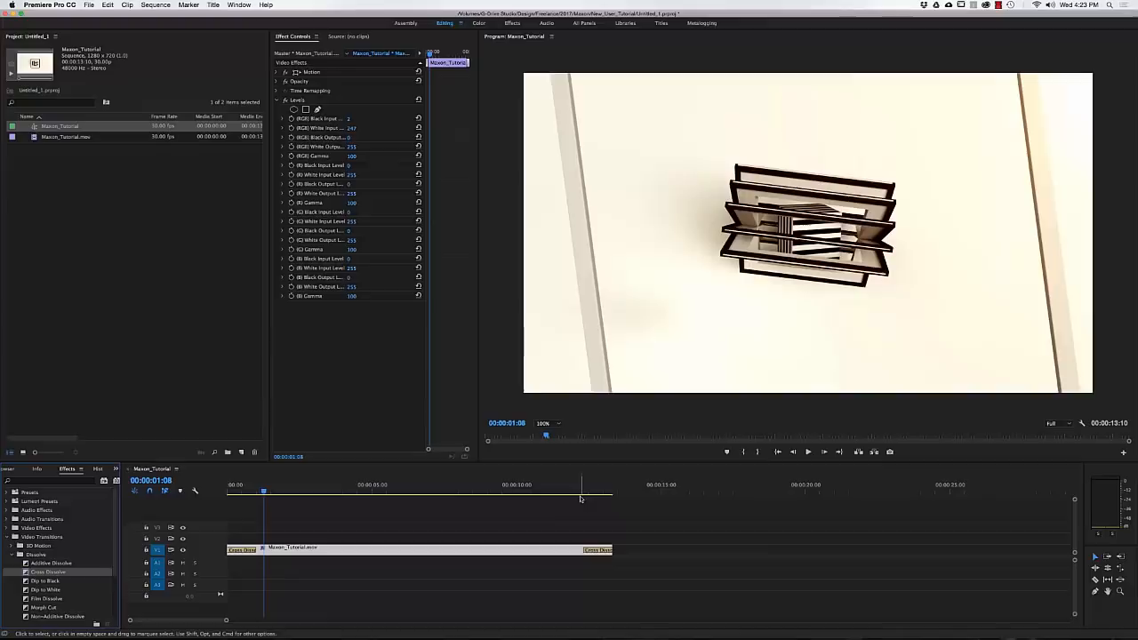
click(580, 494)
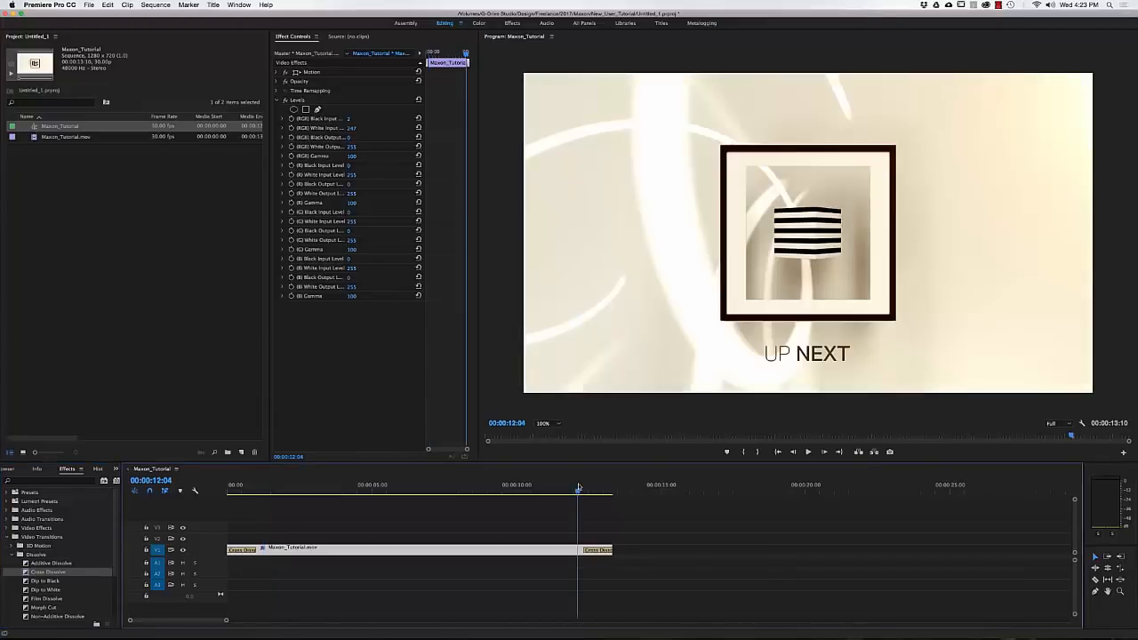
drag(601, 491, 336, 492)
key(space)
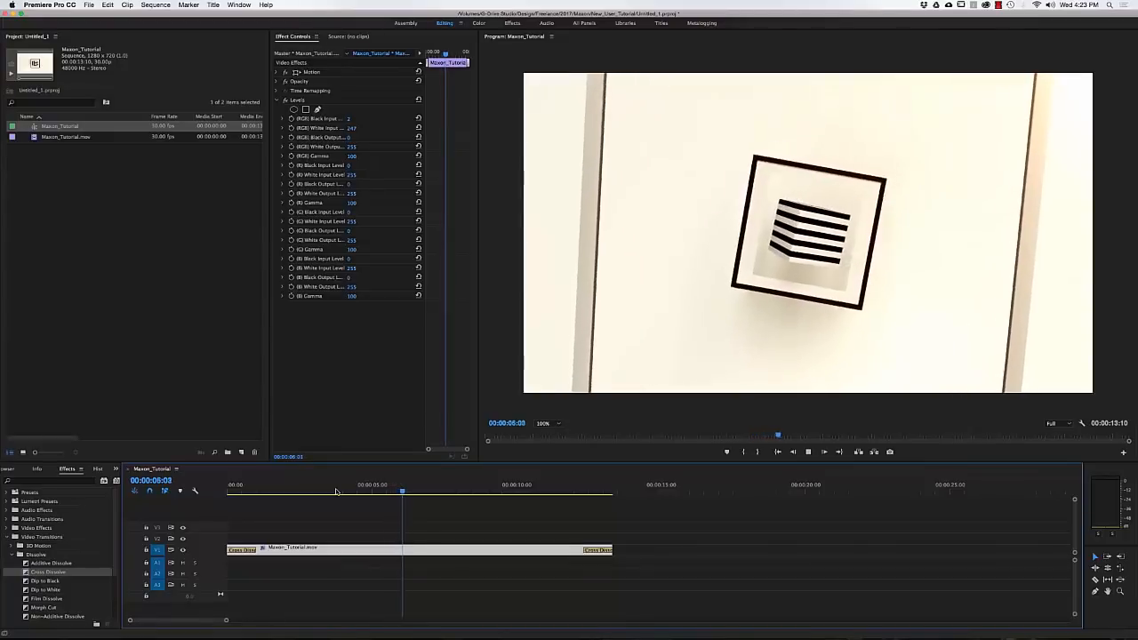
Stop the playback and scrub through the sequence to review the finished clip
key(space)
drag(436, 492, 553, 492)
drag(235, 492, 294, 492)
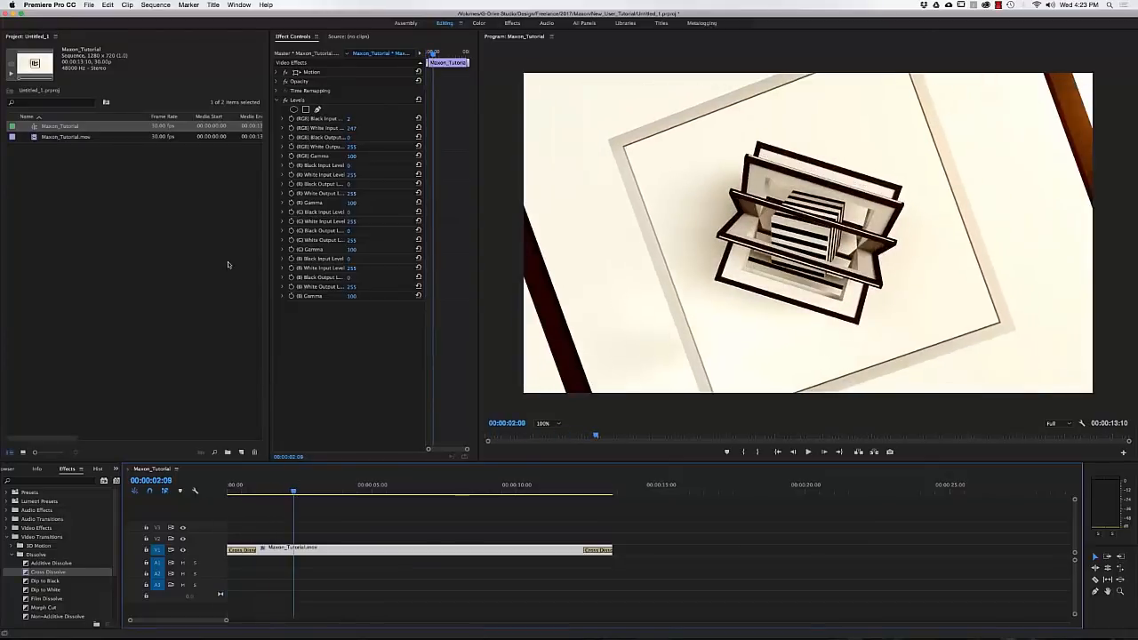
Open the media export settings for the Maxon_Tutorial sequence and set the format to H.264
click(90, 5)
mouse_move(118, 224)
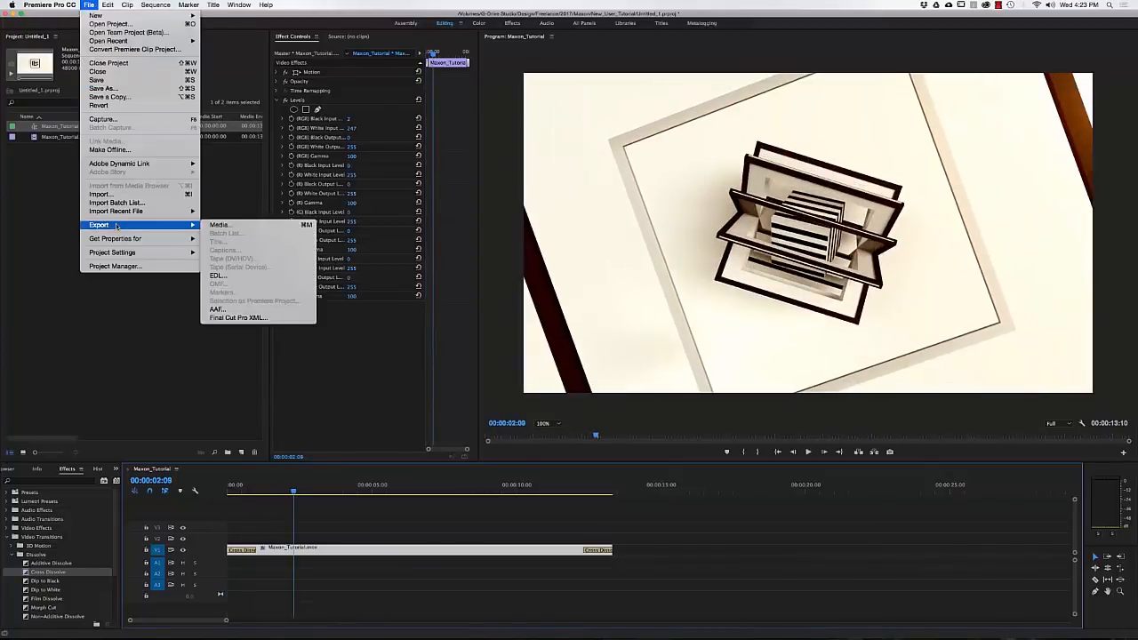
click(214, 226)
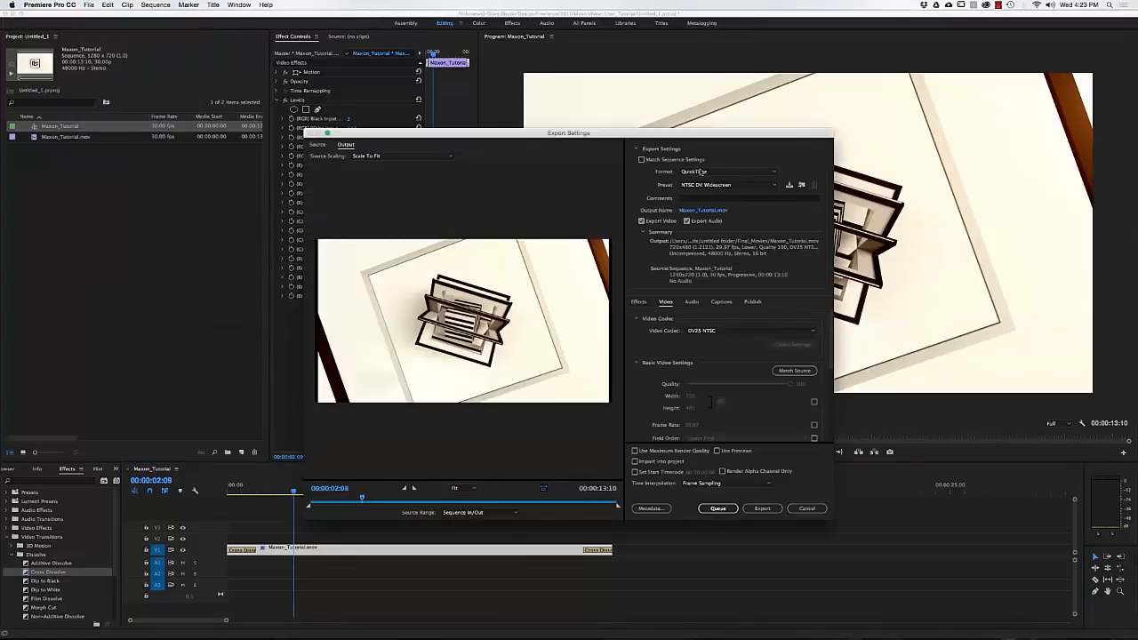
click(699, 172)
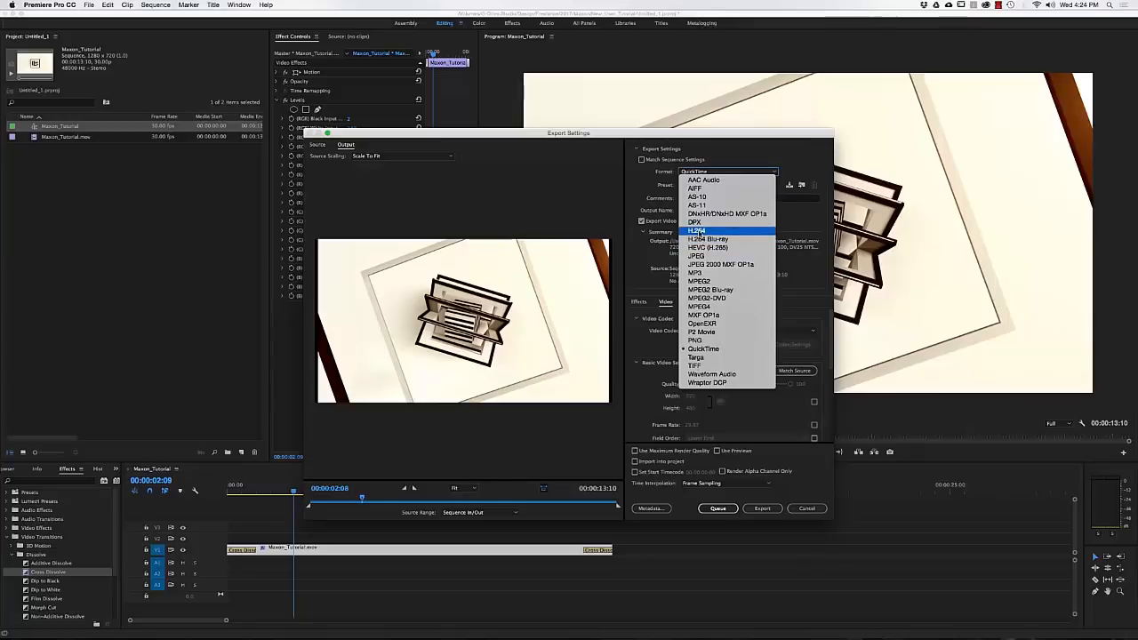
click(699, 232)
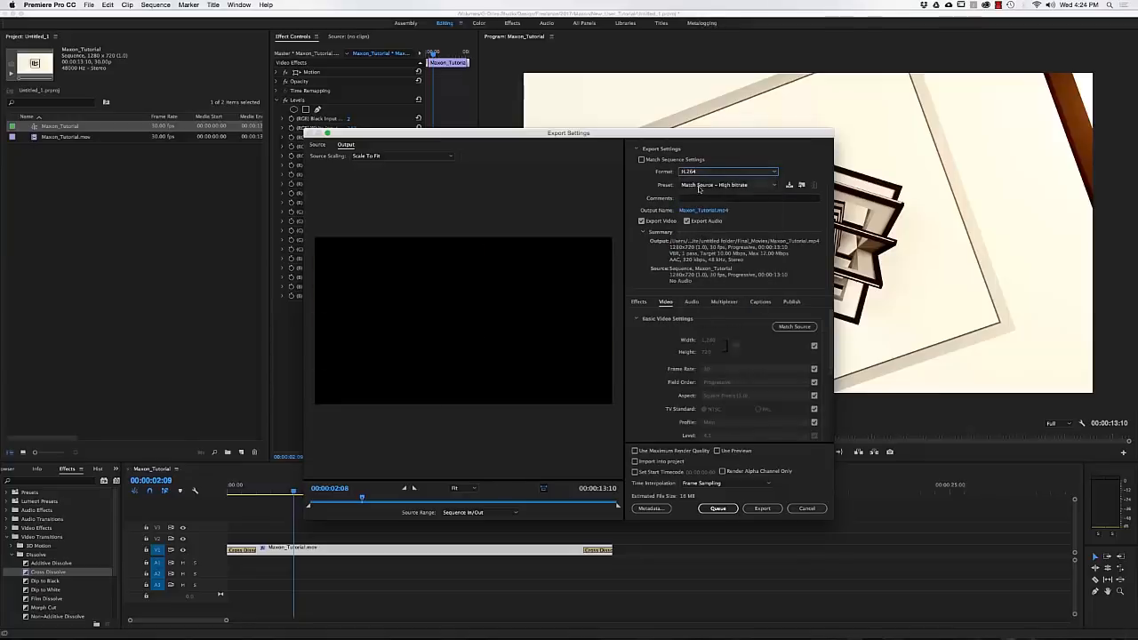
Choose the Vimeo 720p HD preset for the export
click(700, 184)
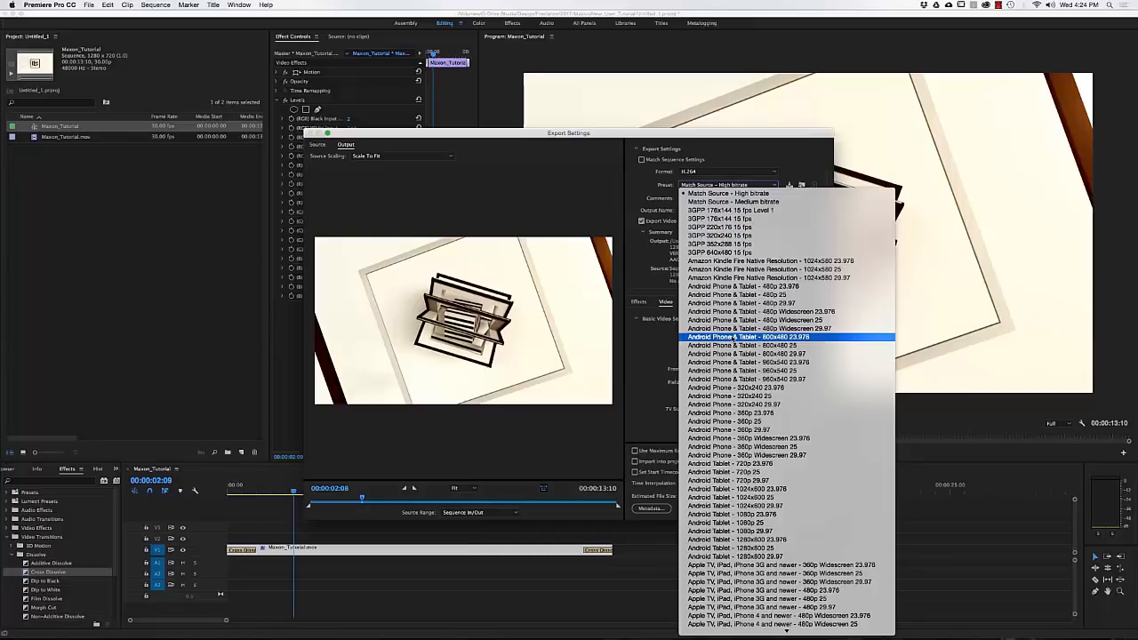
scroll(711, 338, down, 10)
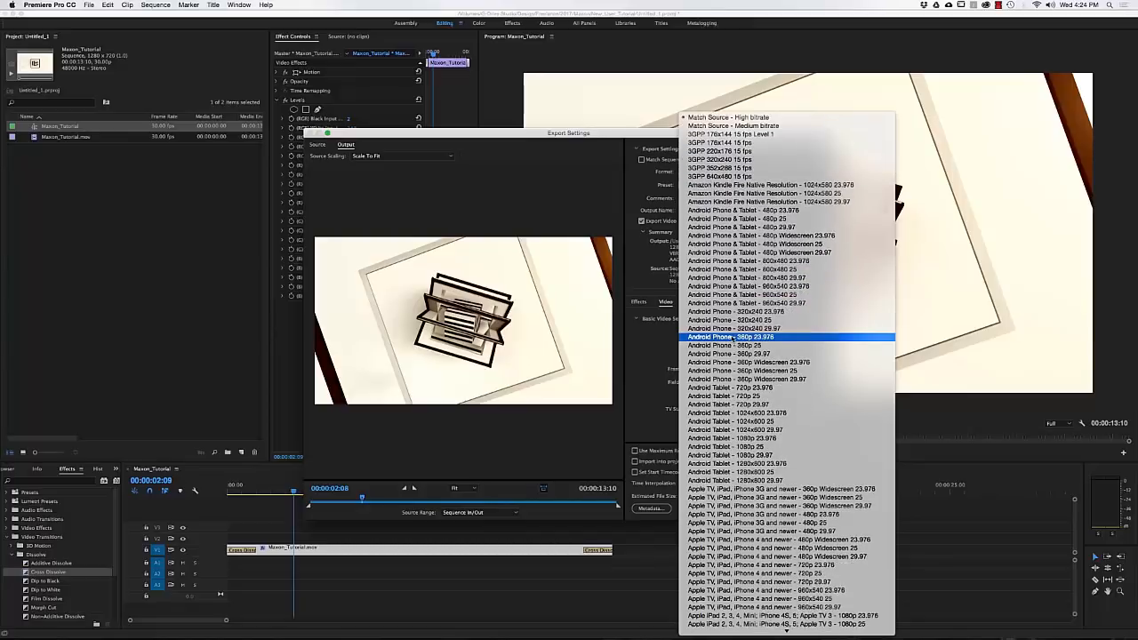
scroll(731, 339, down, 8)
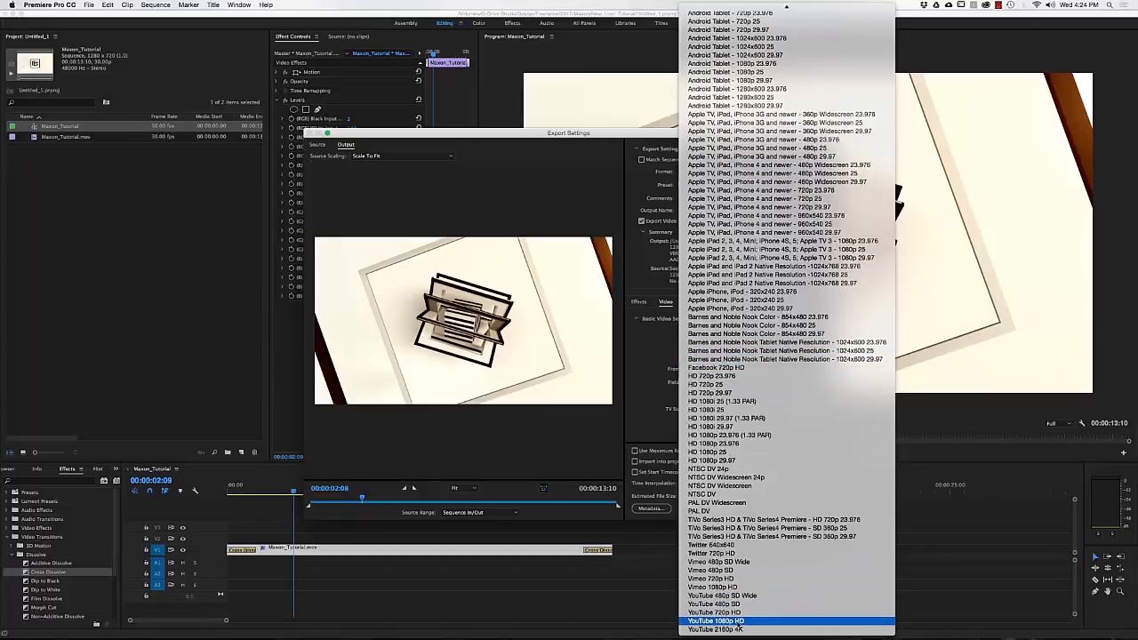
click(711, 579)
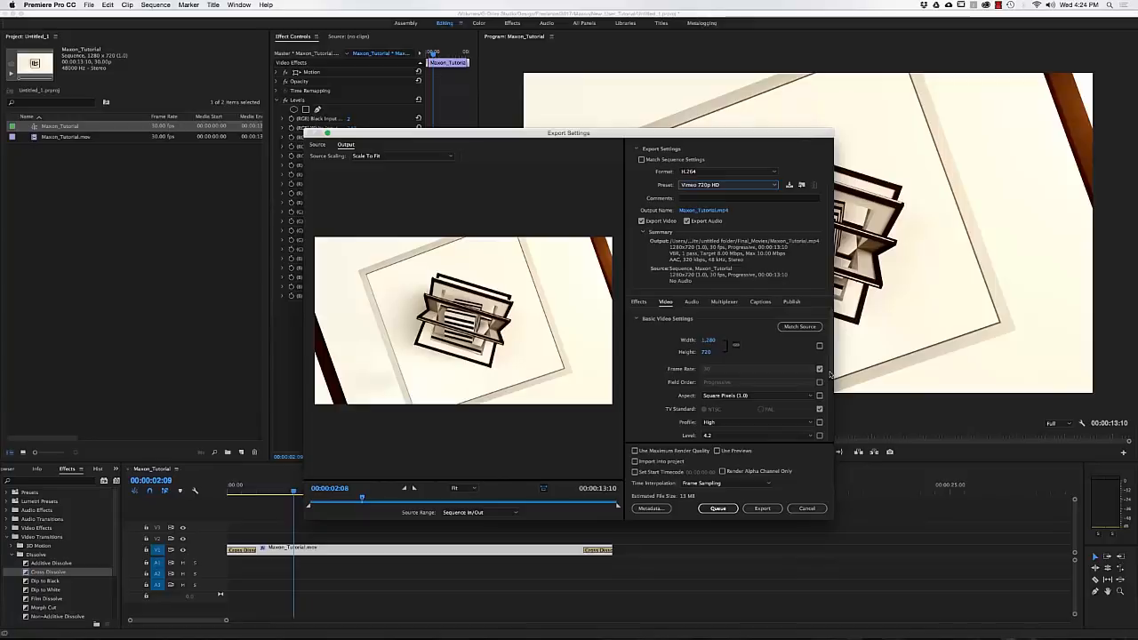
Enlarge the export settings window and raise the target and maximum bitrates to 62.5 Mbps
drag(885, 549, 930, 578)
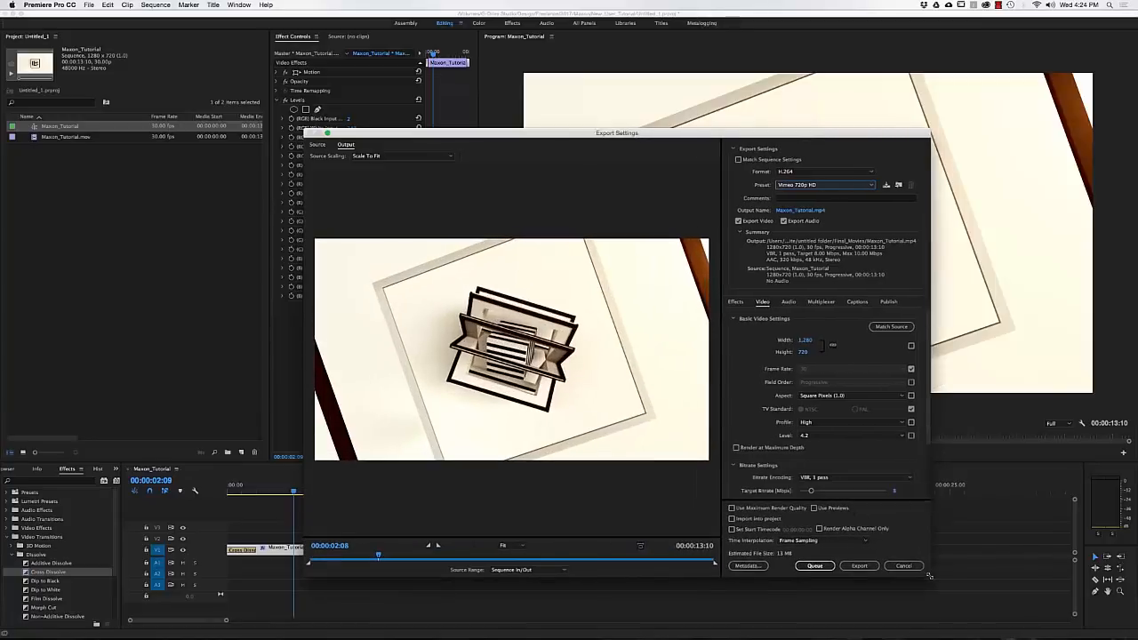
drag(929, 397, 931, 453)
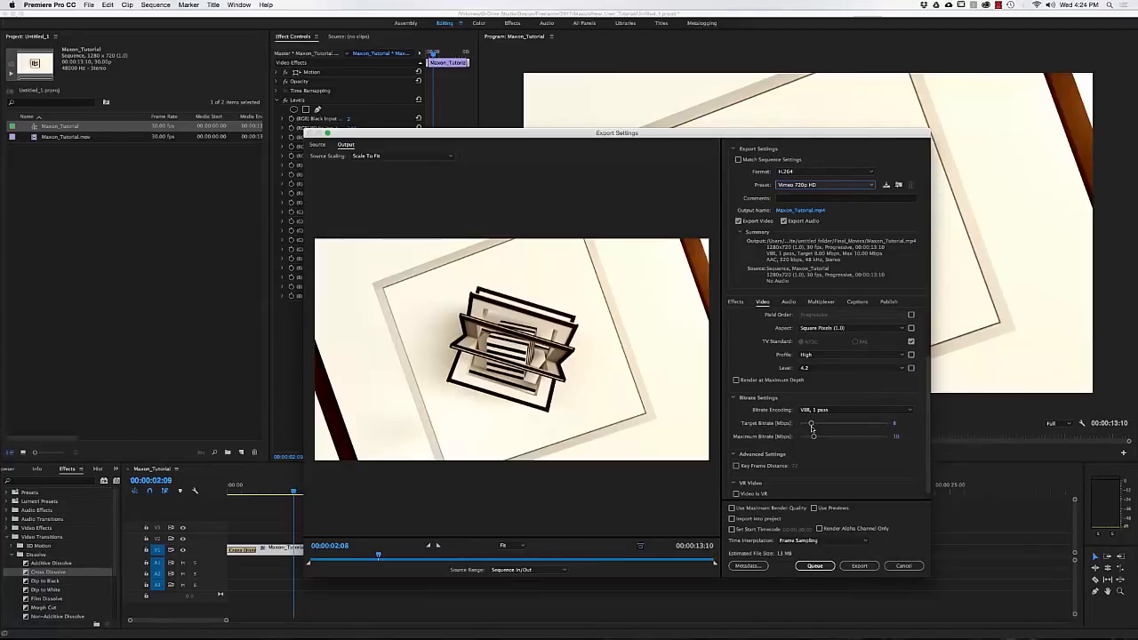
drag(811, 425, 887, 424)
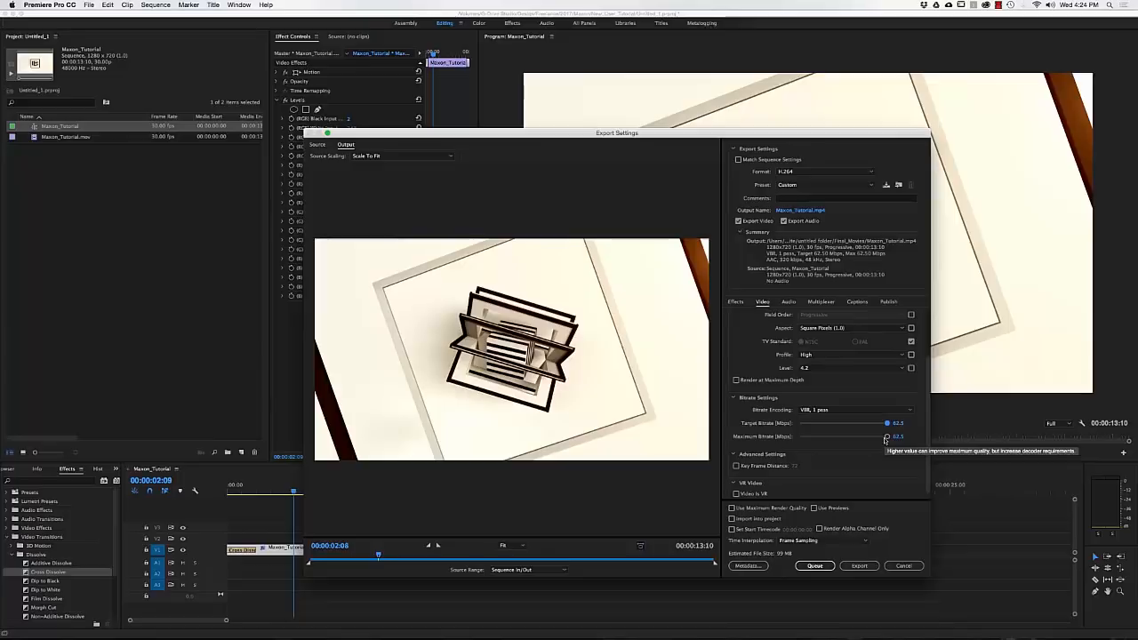
Enable Use Maximum Render Quality and Render at Maximum Depth, and export the sequence as Maxon_Tutorial.mp4
click(745, 508)
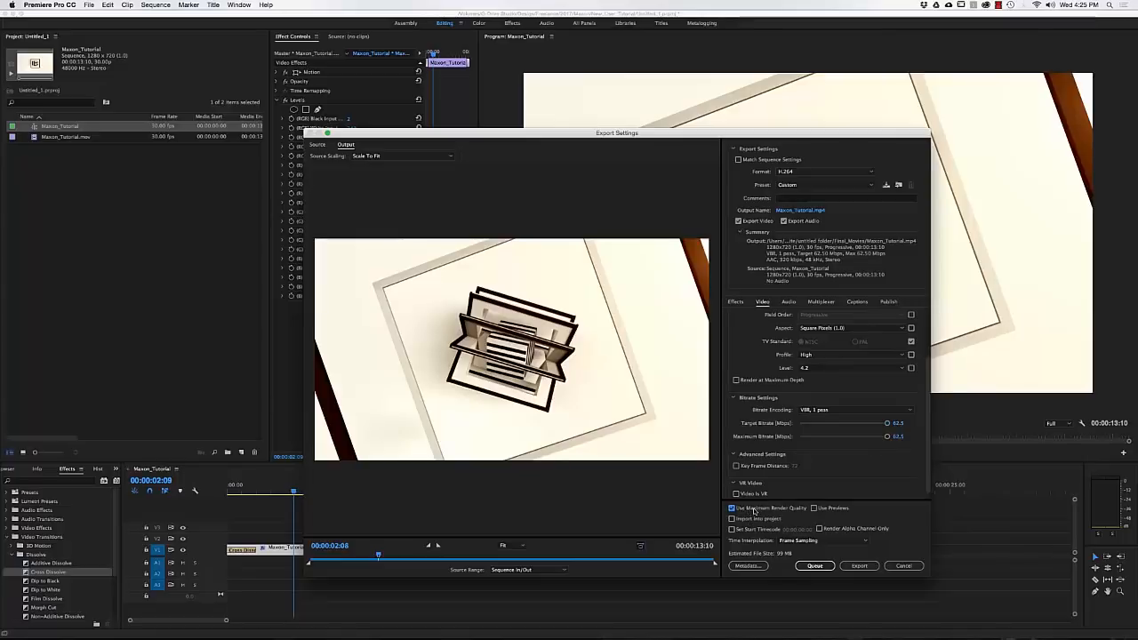
click(767, 381)
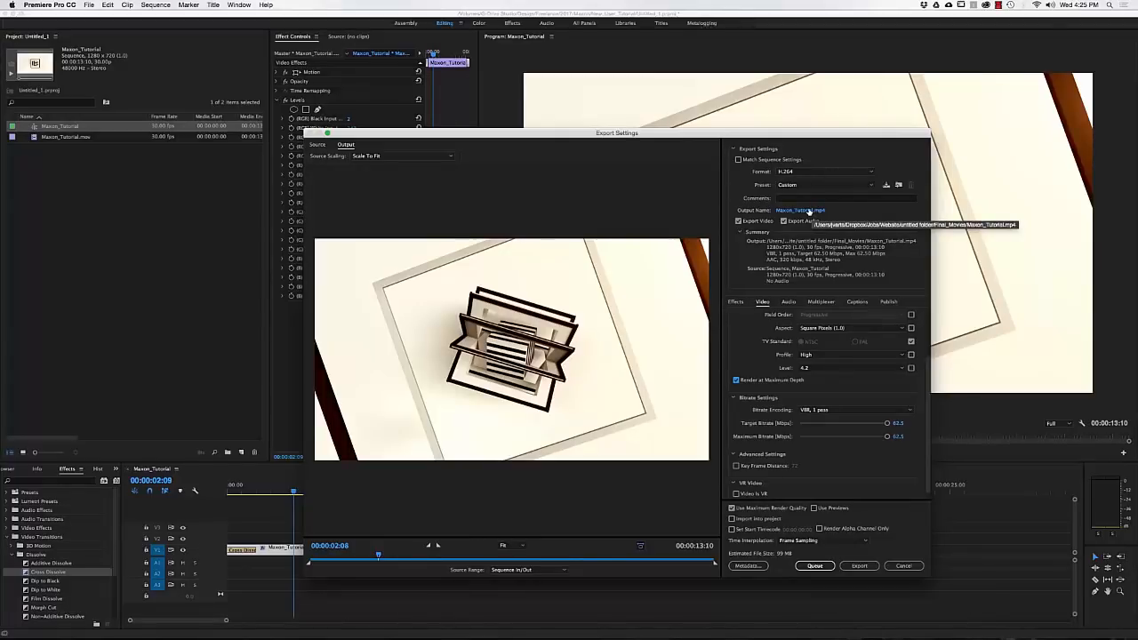
click(859, 566)
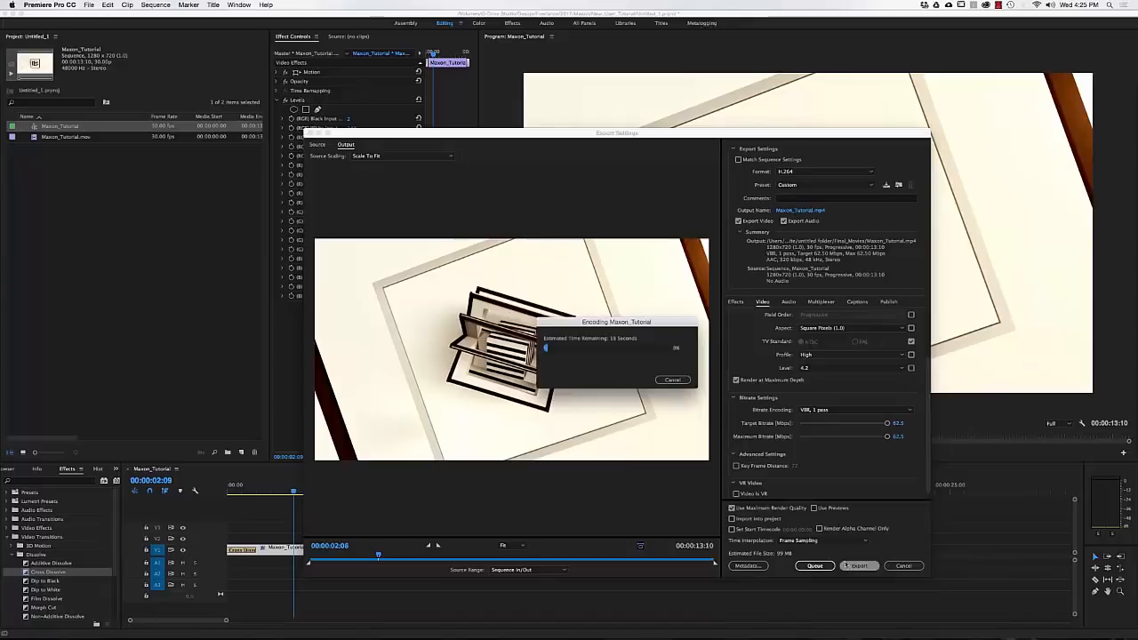